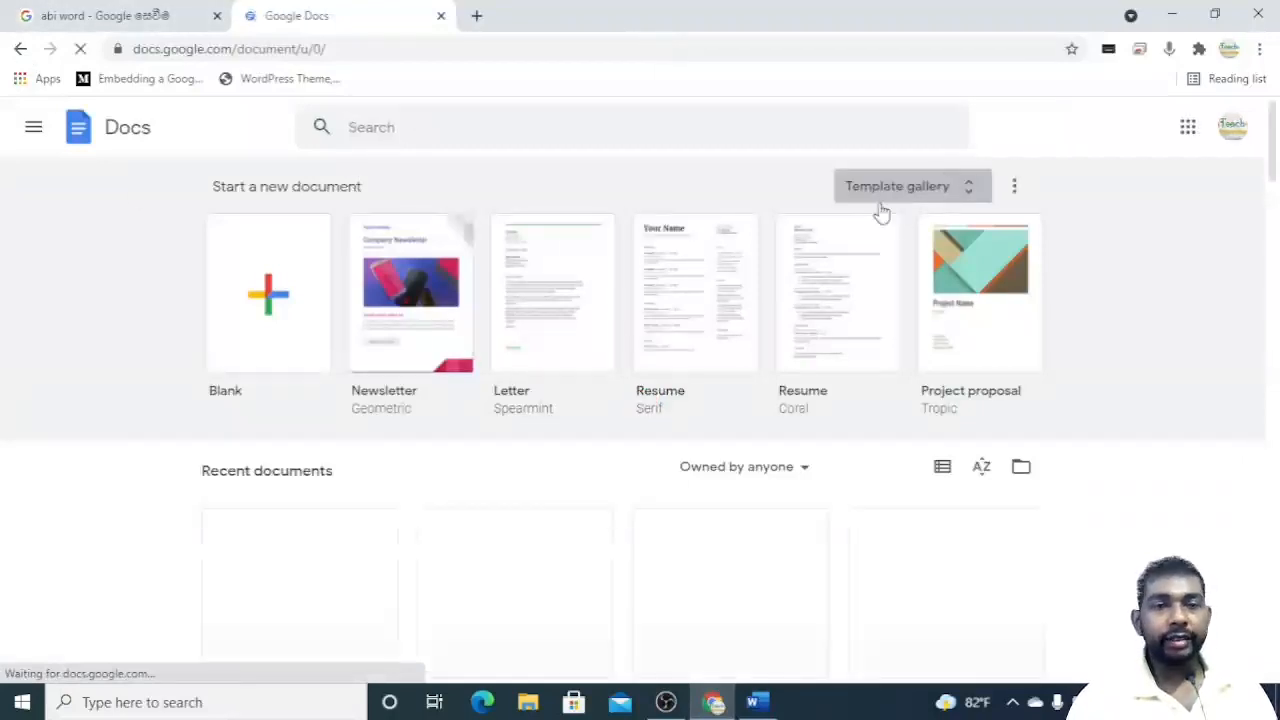
Open the Google Docs template gallery and browse through its template categories.
left_click(970, 185)
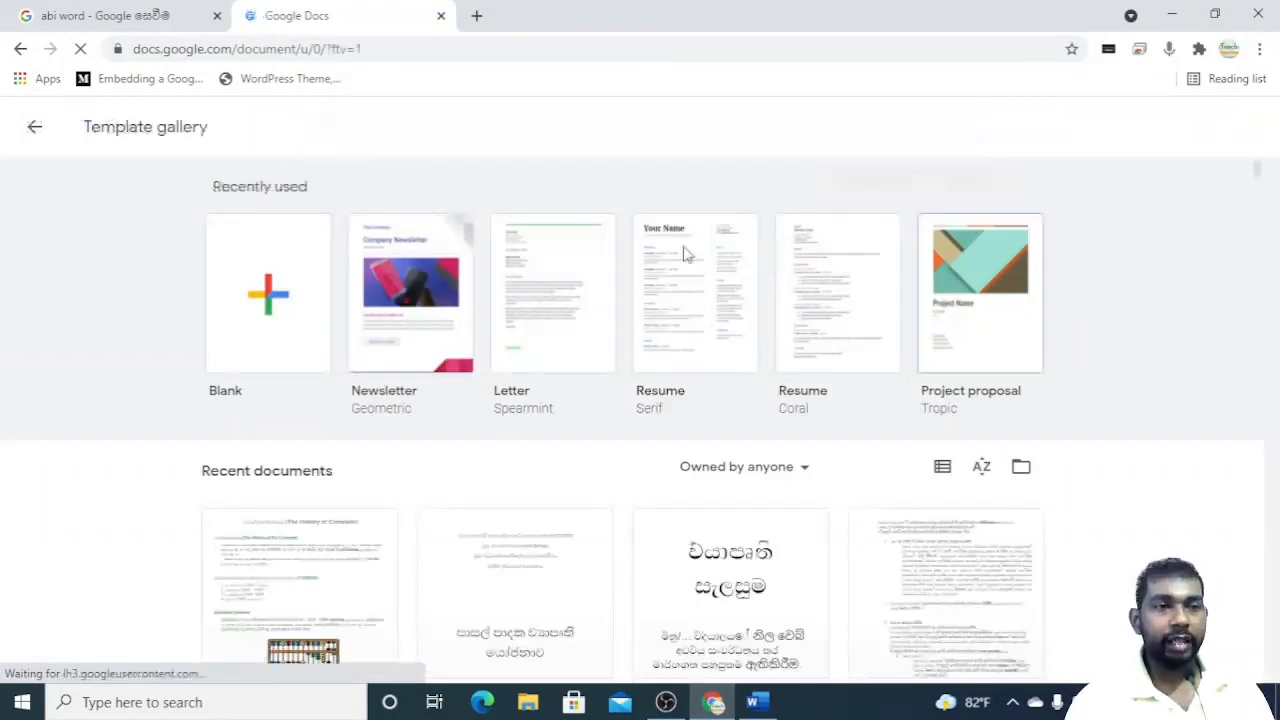
scroll(630, 485, "down", 1)
scroll(600, 470, "down", 9)
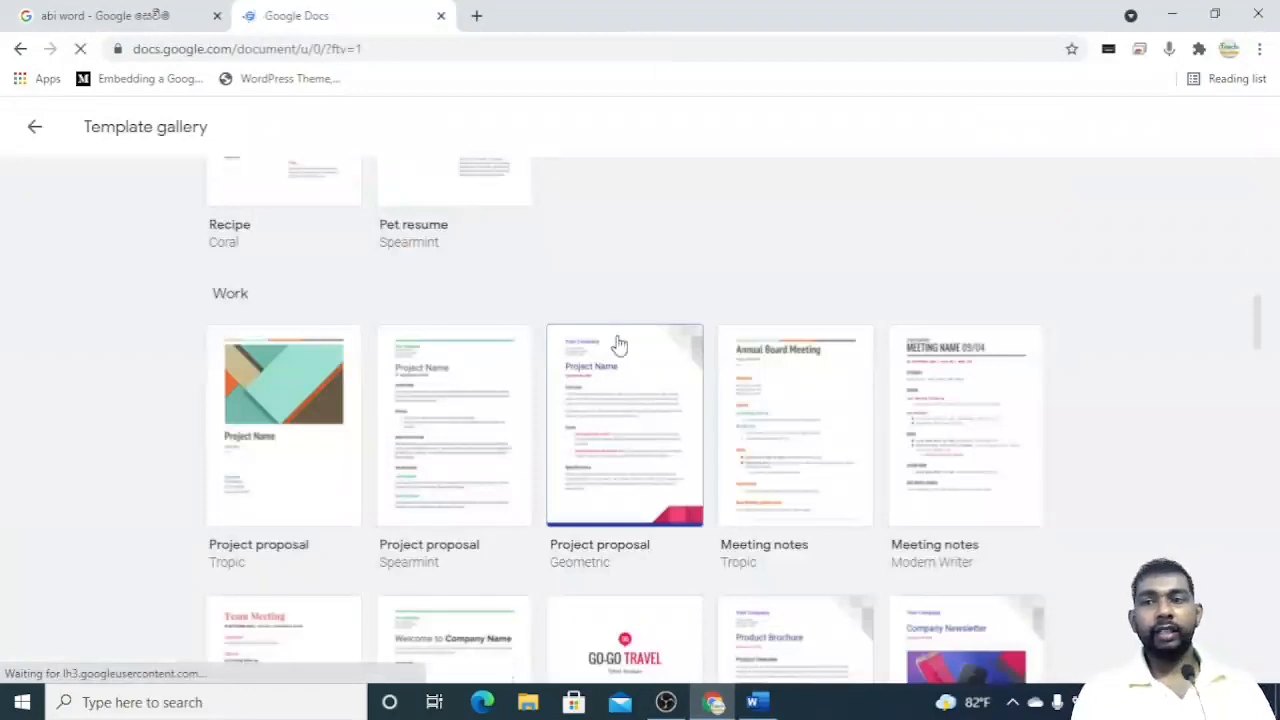
scroll(617, 345, "down", 3)
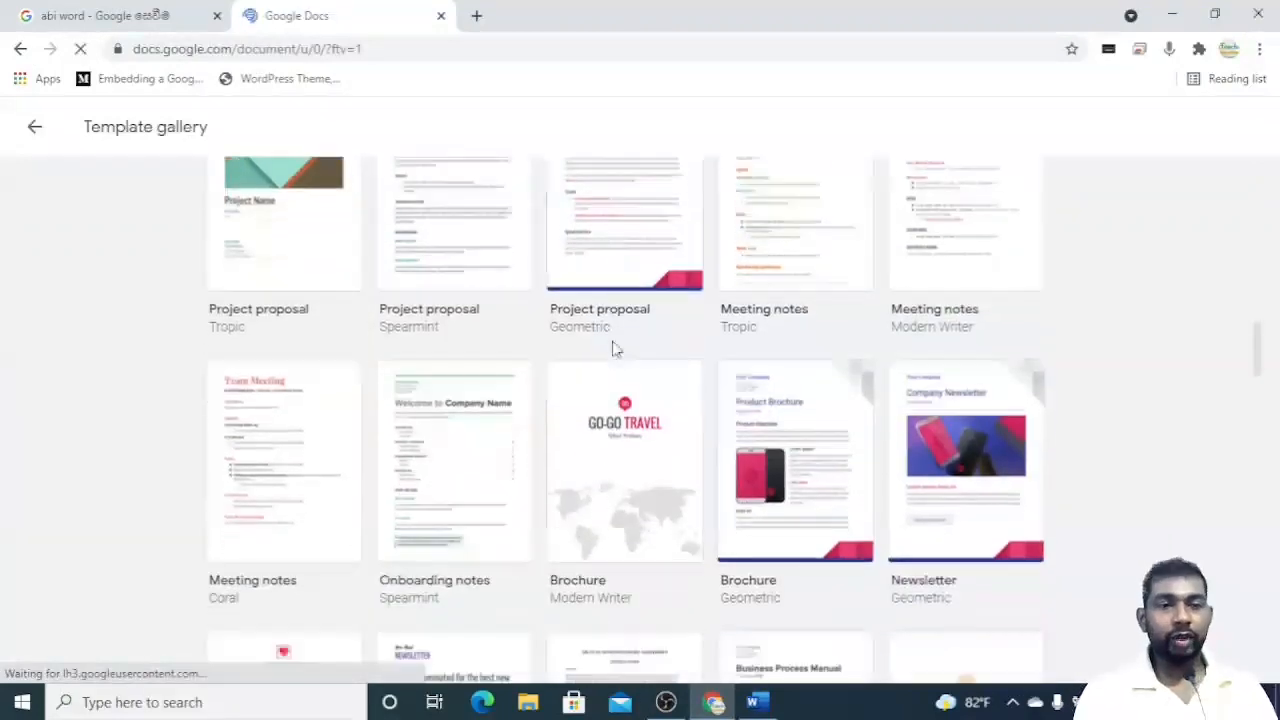
scroll(617, 345, "down", 6)
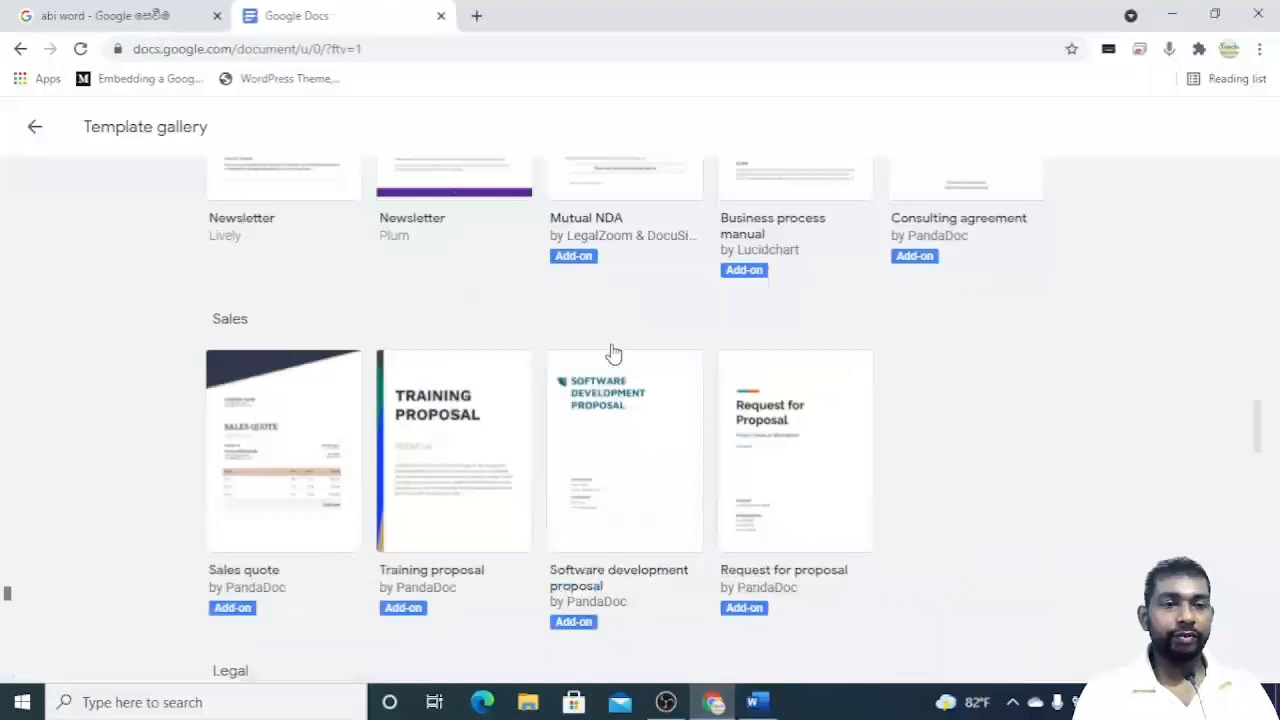
scroll(613, 352, "down", 6)
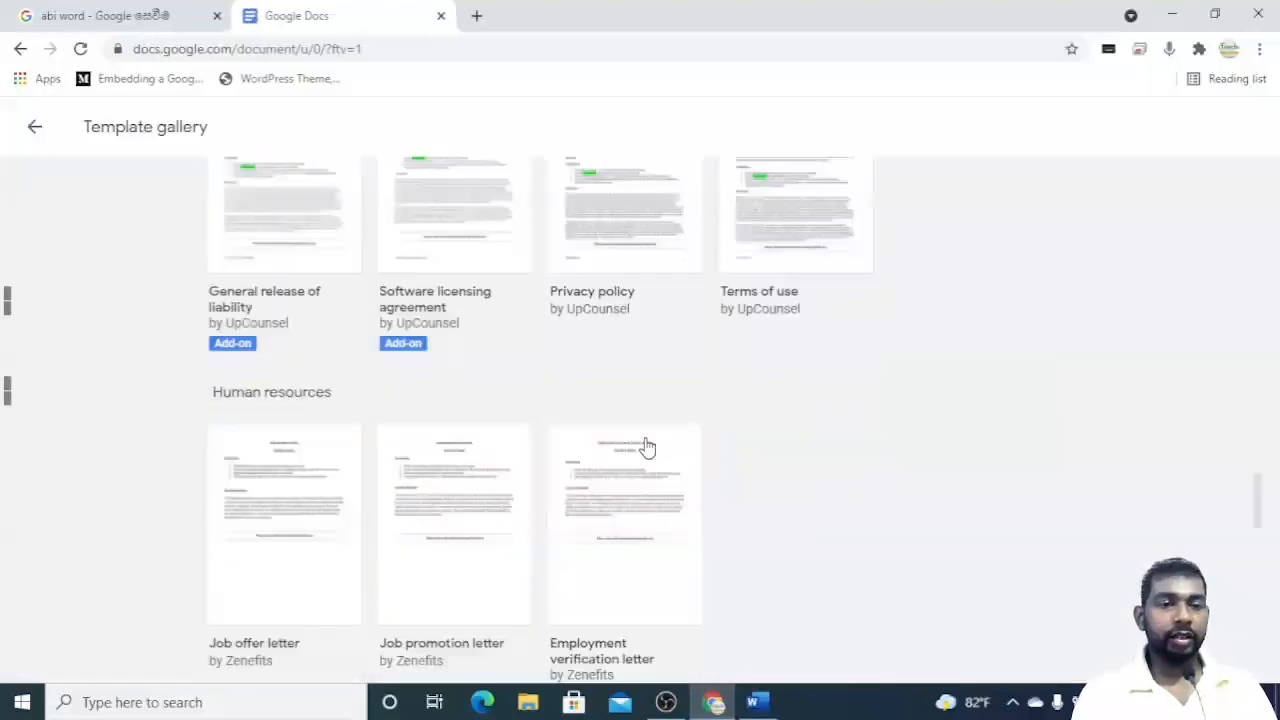
Switch to Word and create a new blank document.
left_click(758, 703)
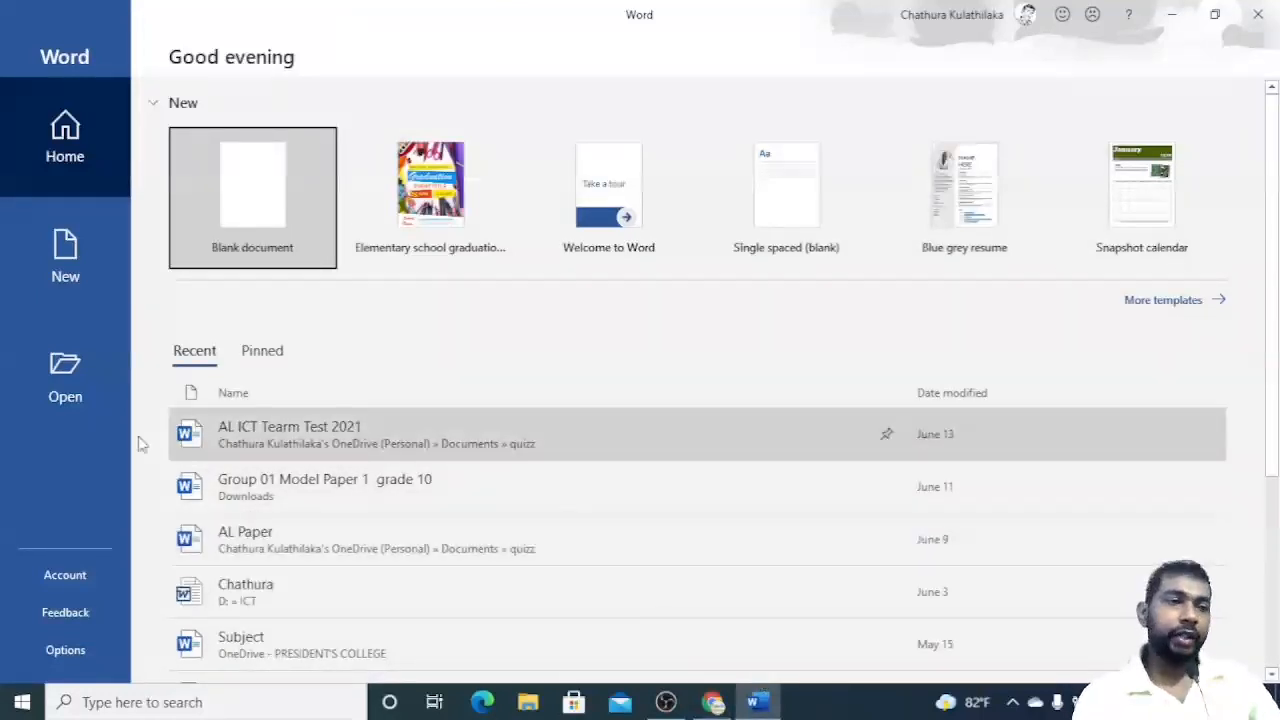
left_click(302, 218)
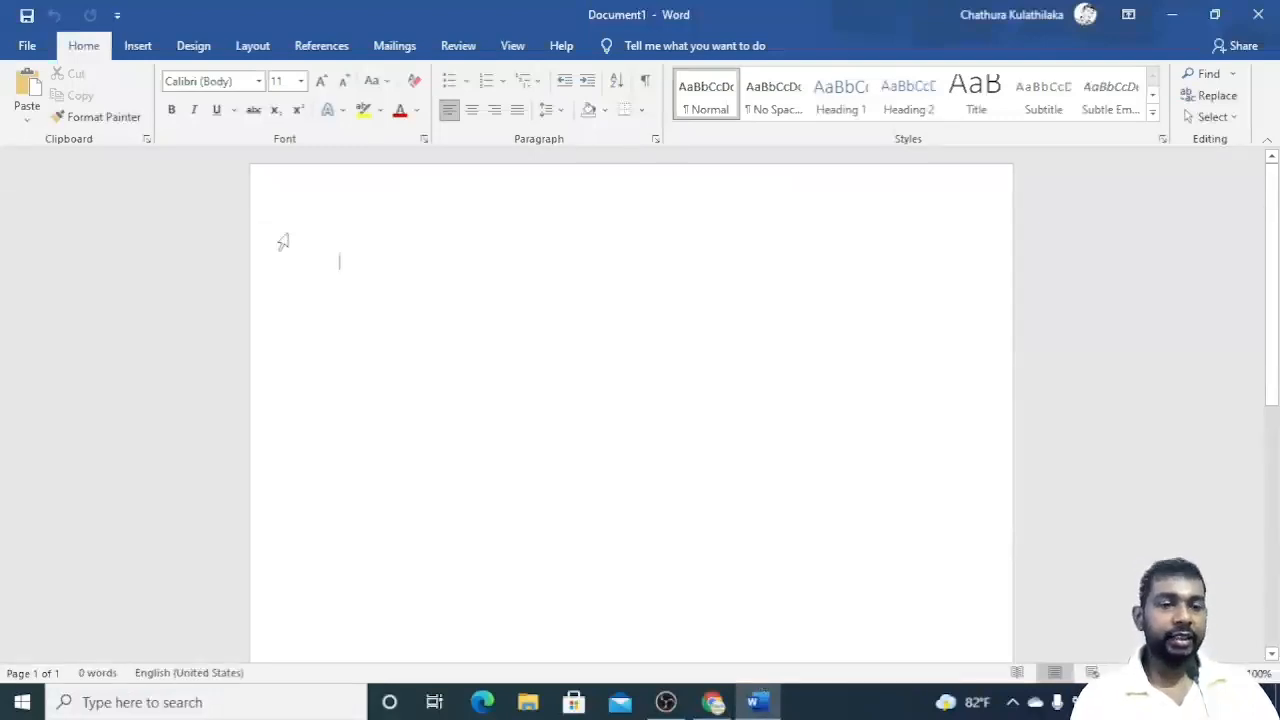
Return to the browser and create a blank Google Docs document from the Docs home page.
left_click(713, 702)
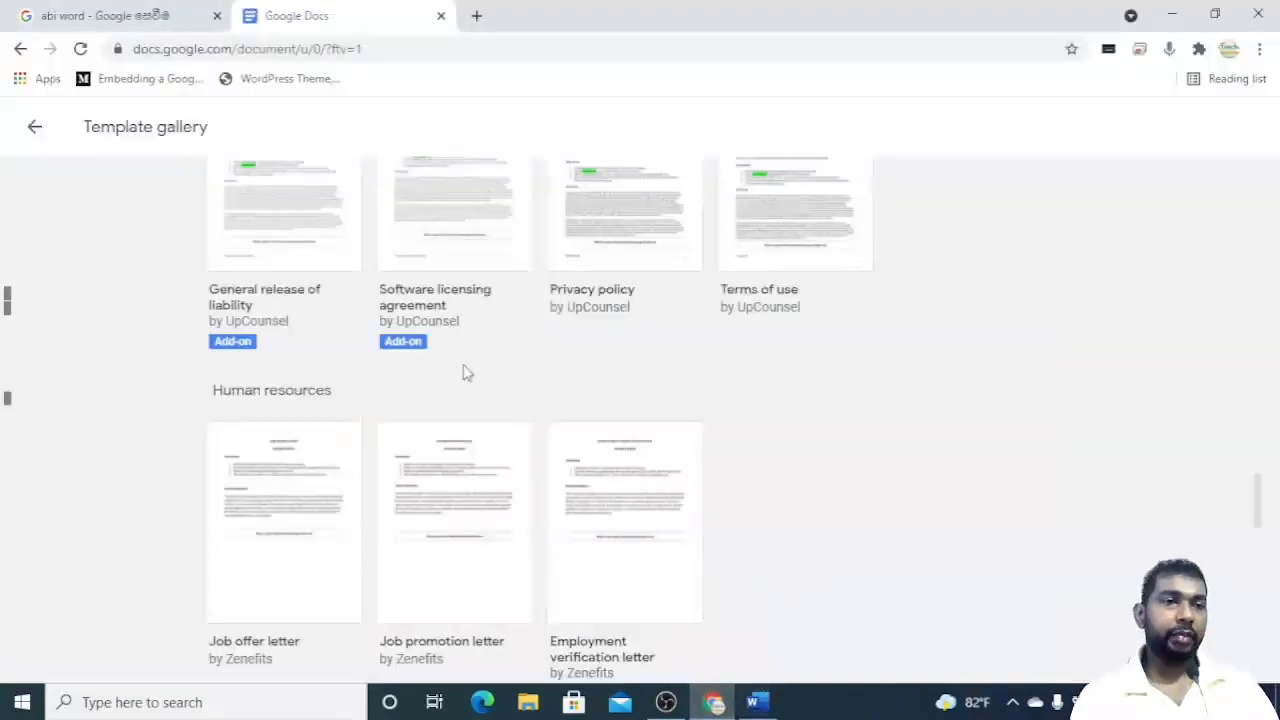
scroll(470, 371, "up", 20)
left_click(34, 132)
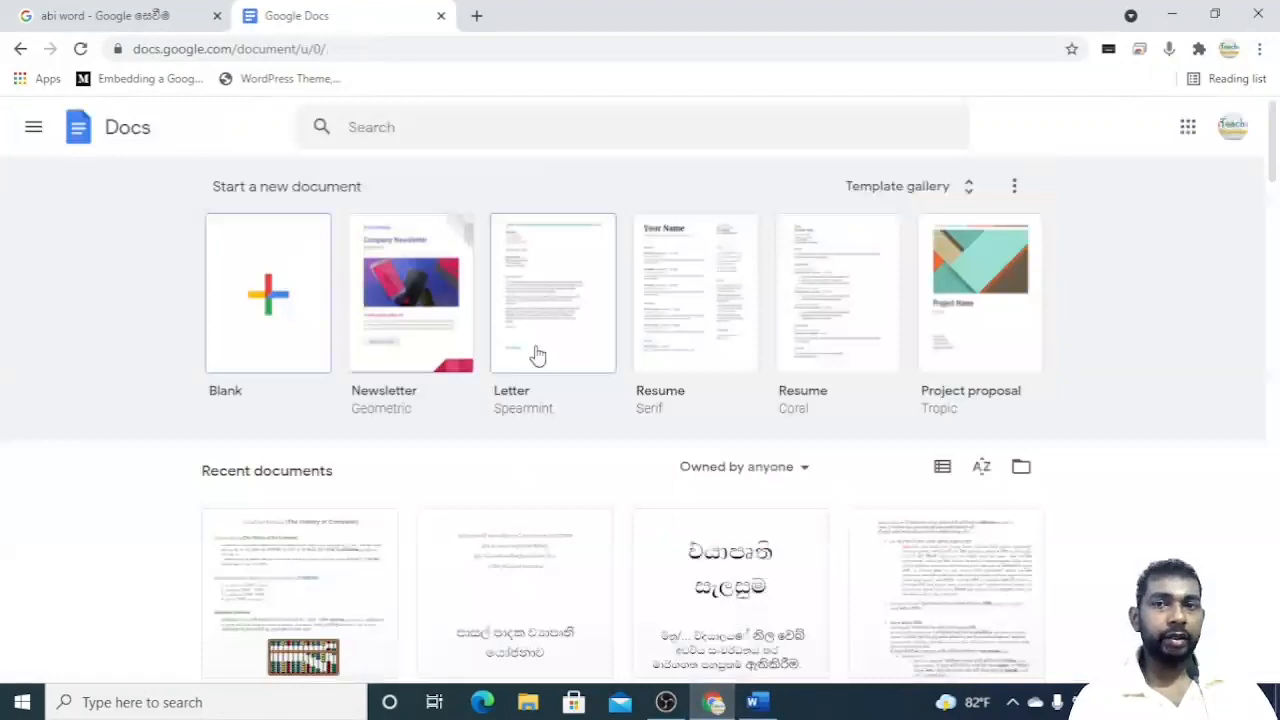
left_click(289, 340)
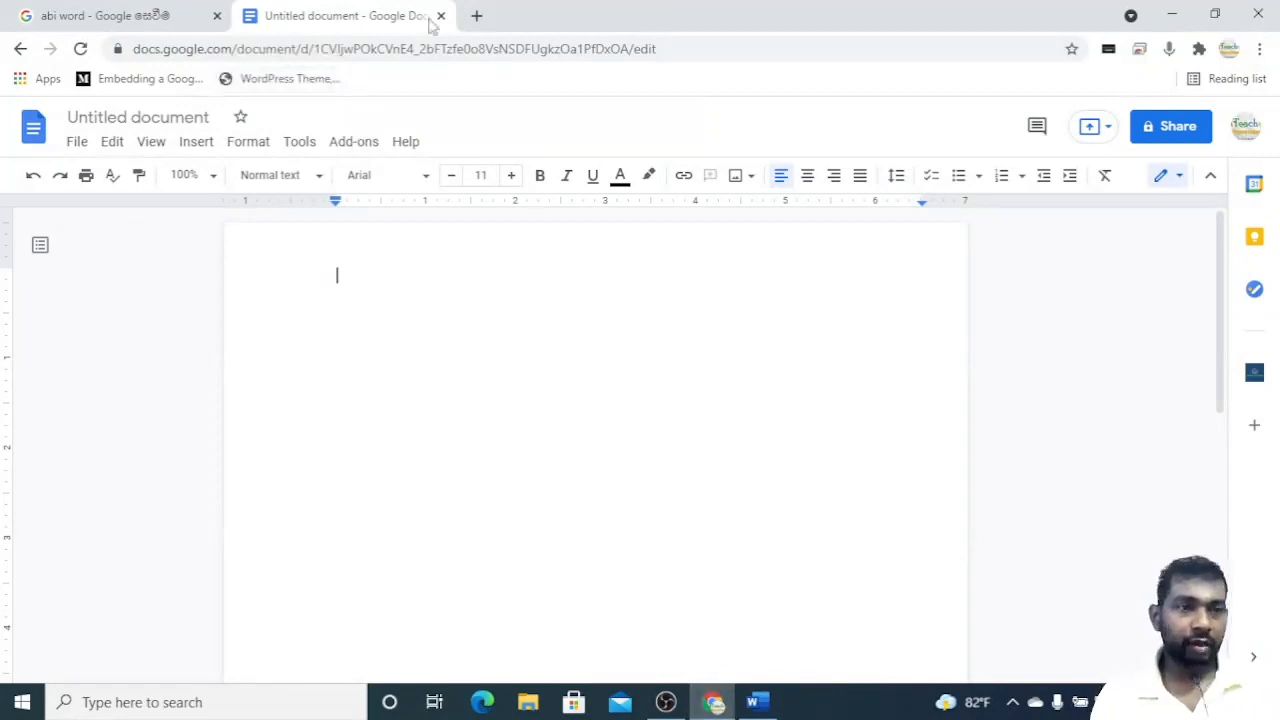
Open a new browser tab, search for wps office, and open the WPS Office website.
left_click(477, 15)
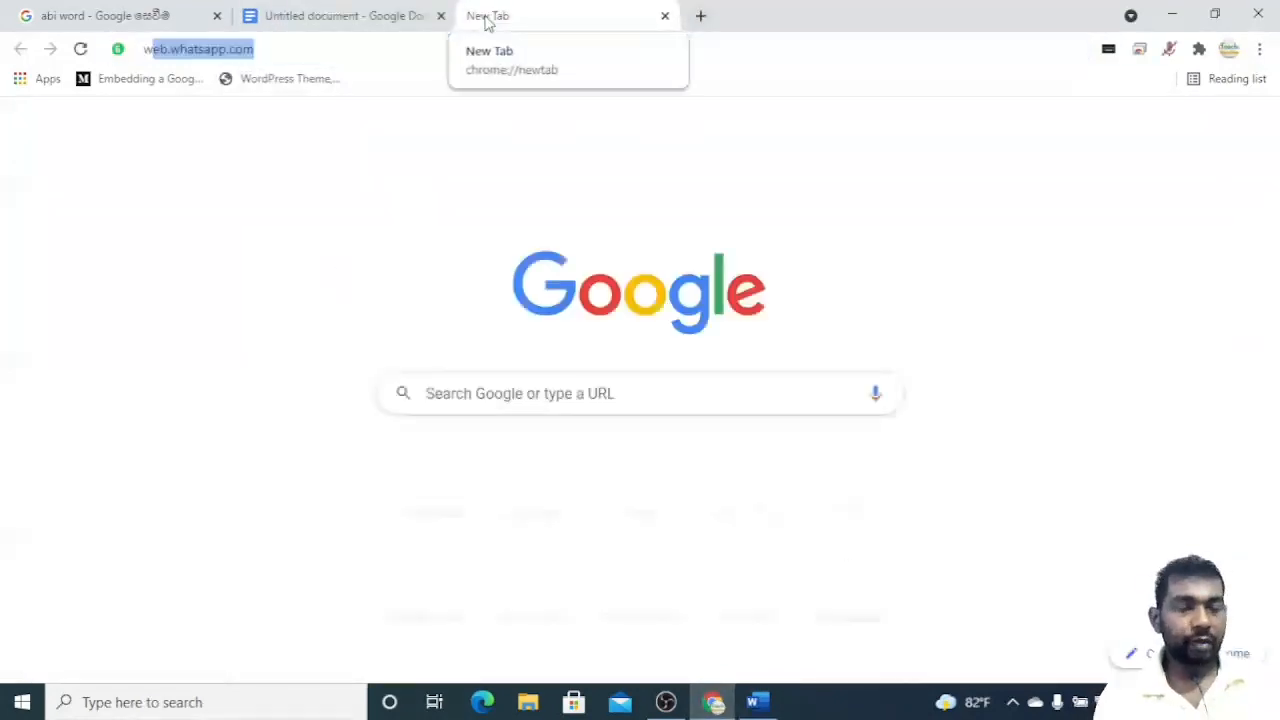
type("wp")
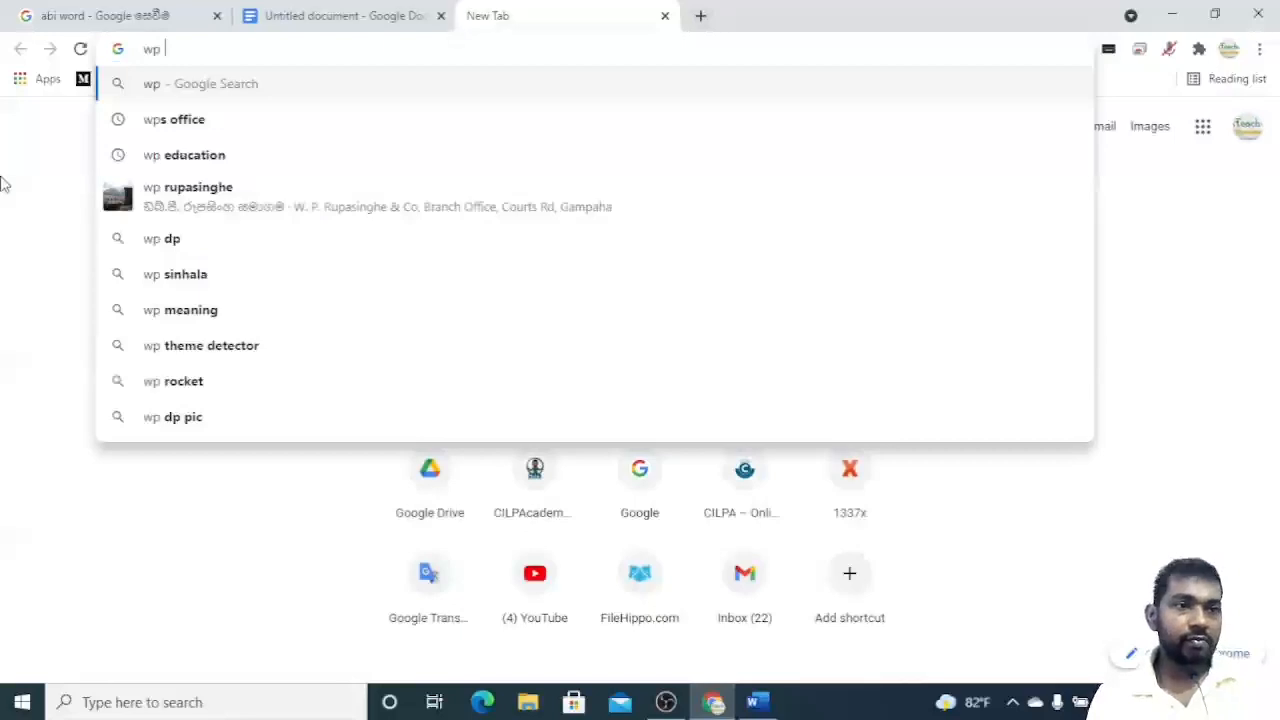
left_click(194, 128)
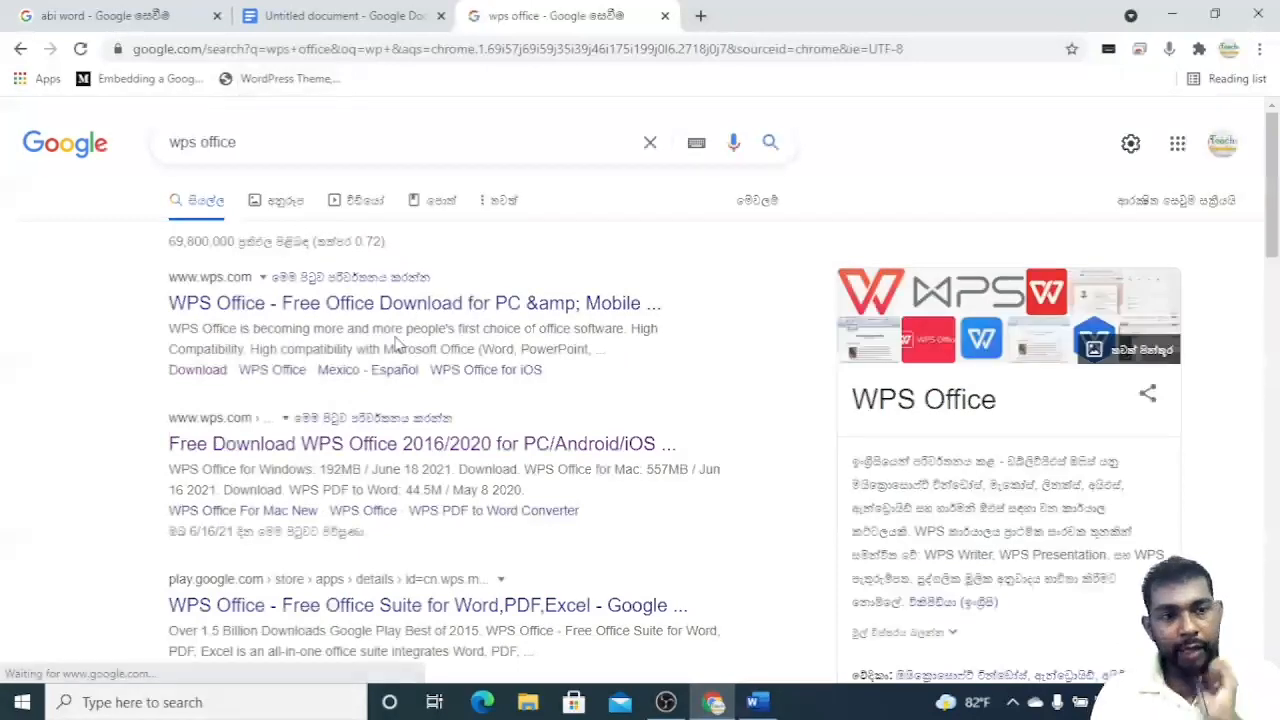
left_click(340, 305)
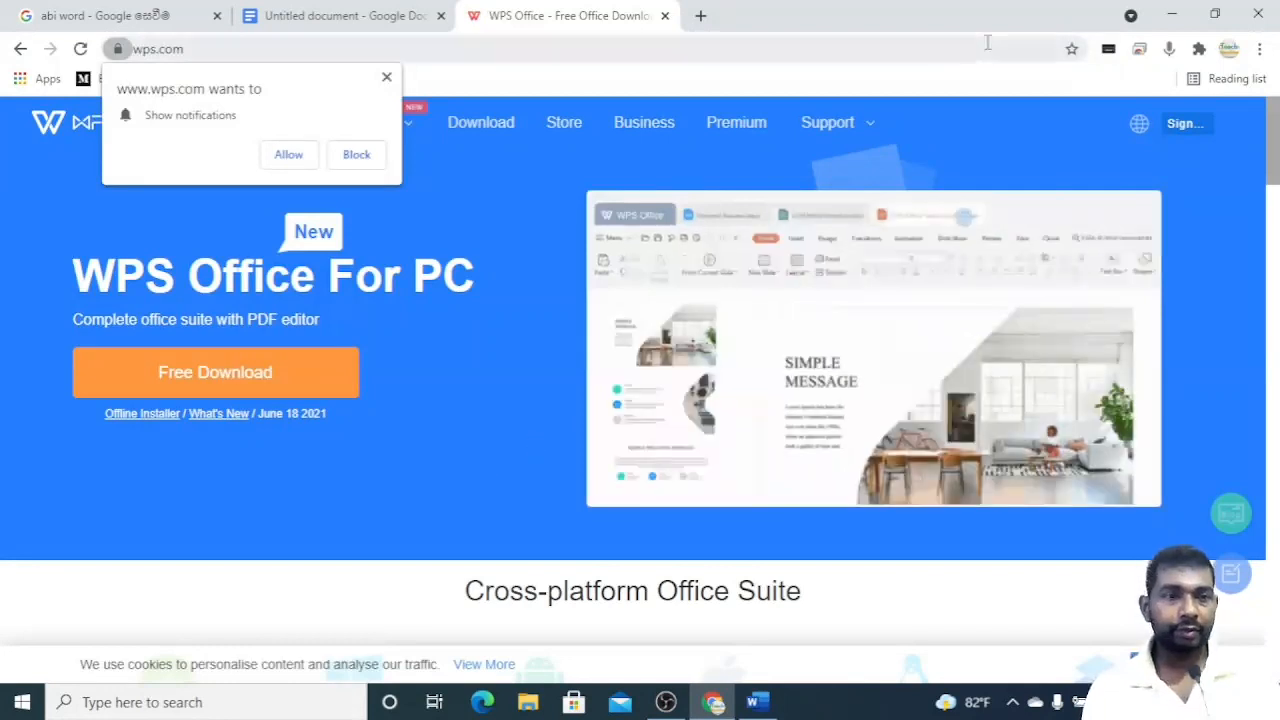
Switch to the Word document and set its page size to A4.
left_click(293, 8)
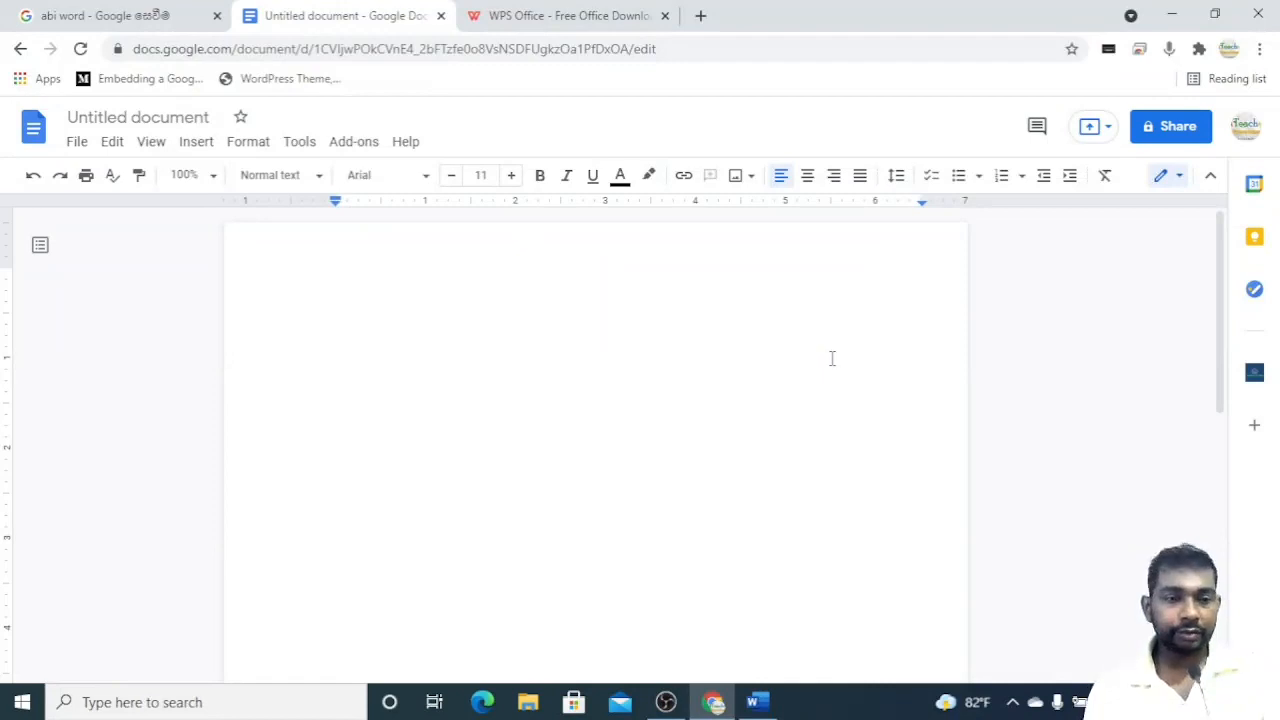
left_click(766, 705)
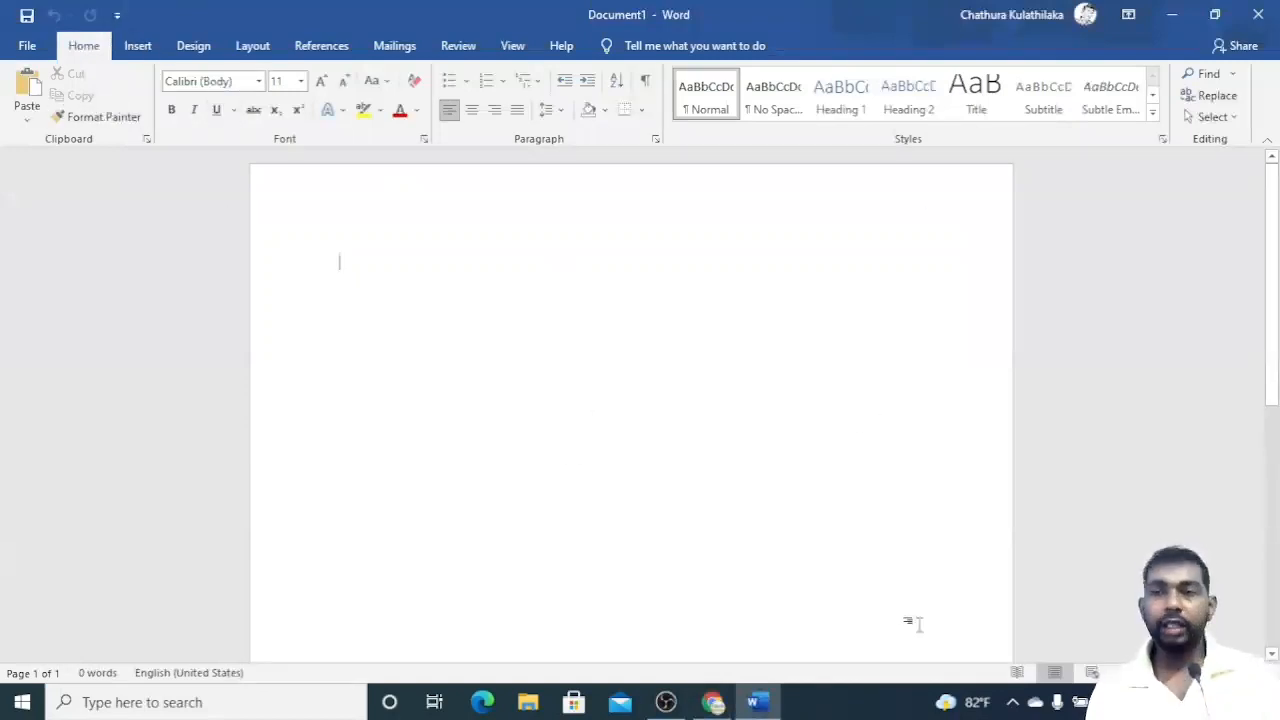
left_click(963, 643)
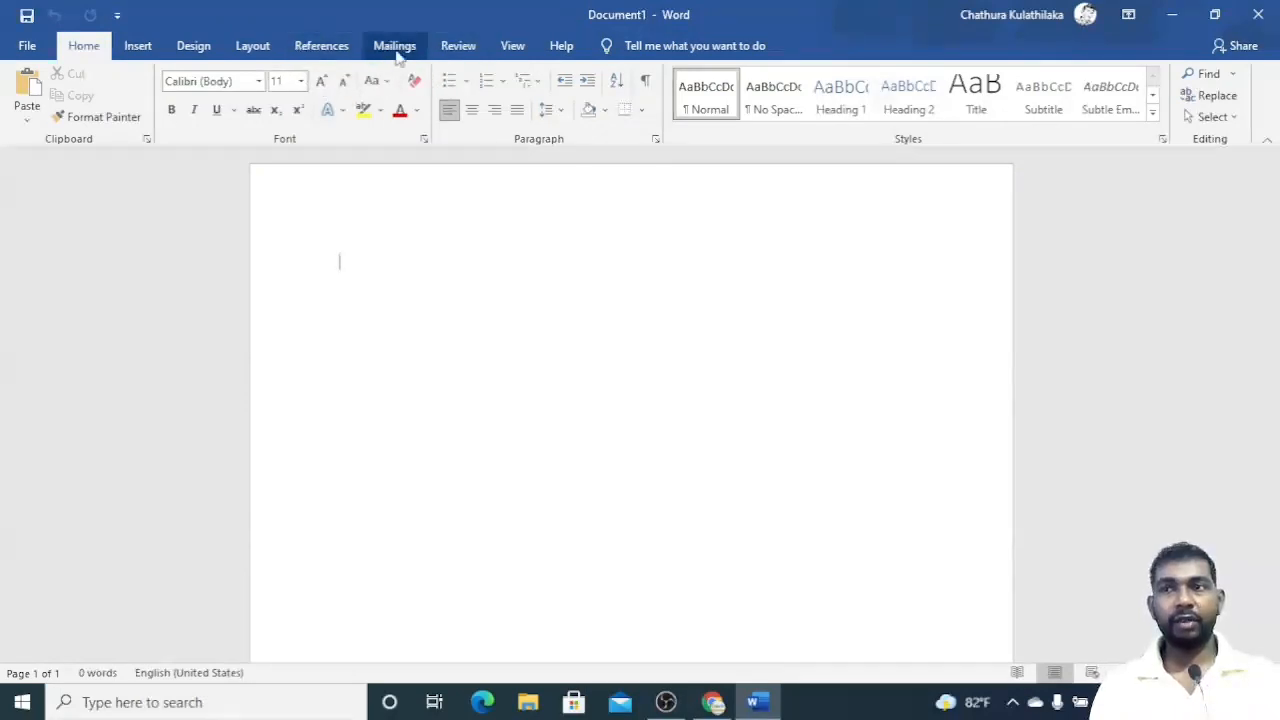
left_click(253, 47)
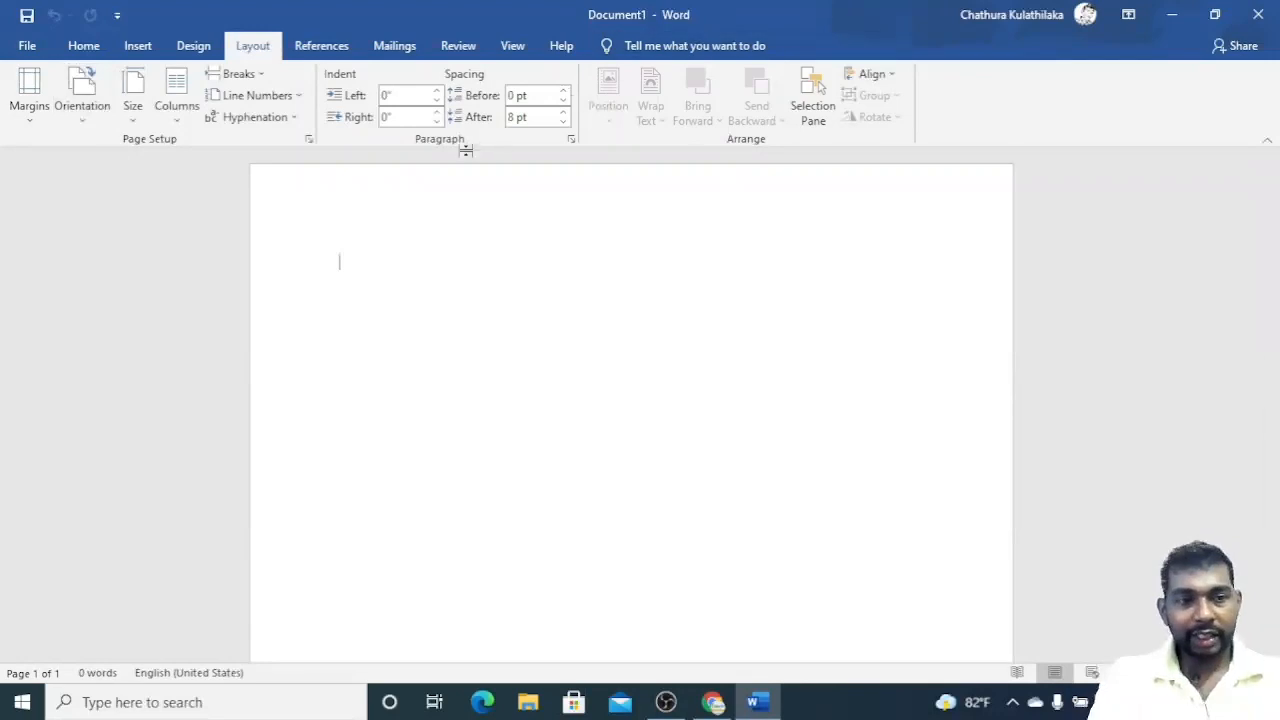
left_click(140, 108)
left_click(134, 112)
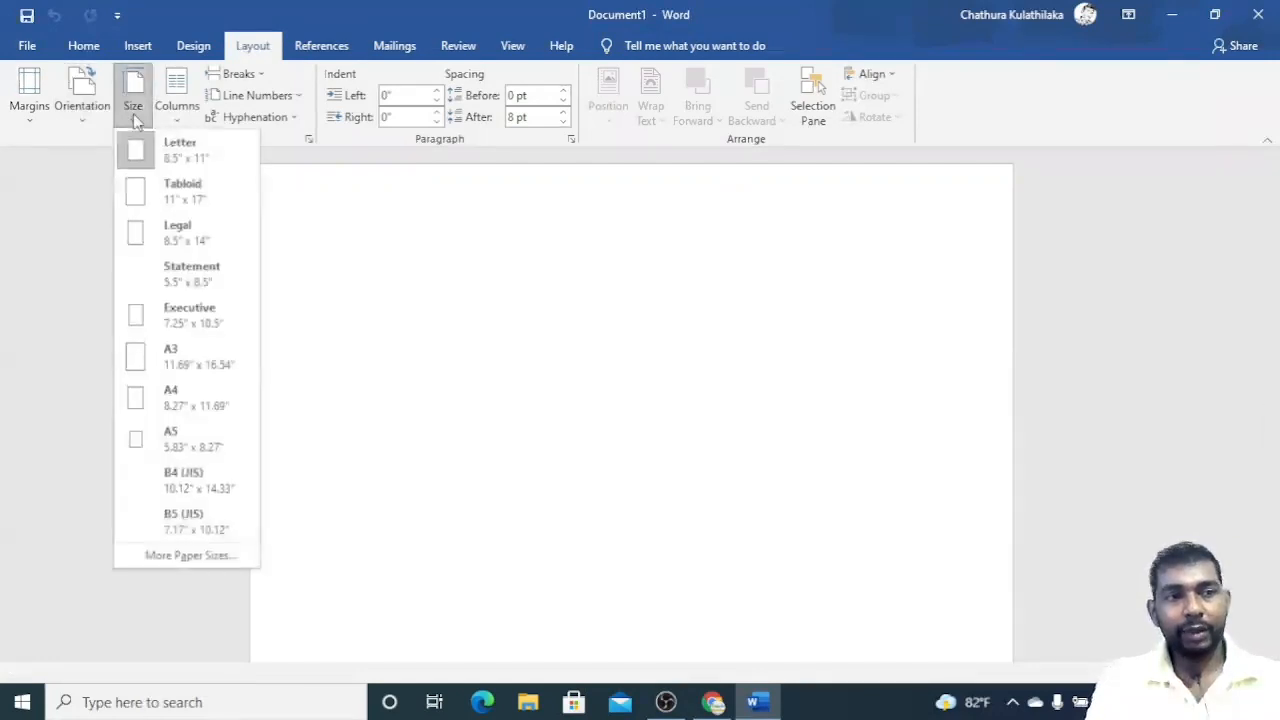
left_click(194, 386)
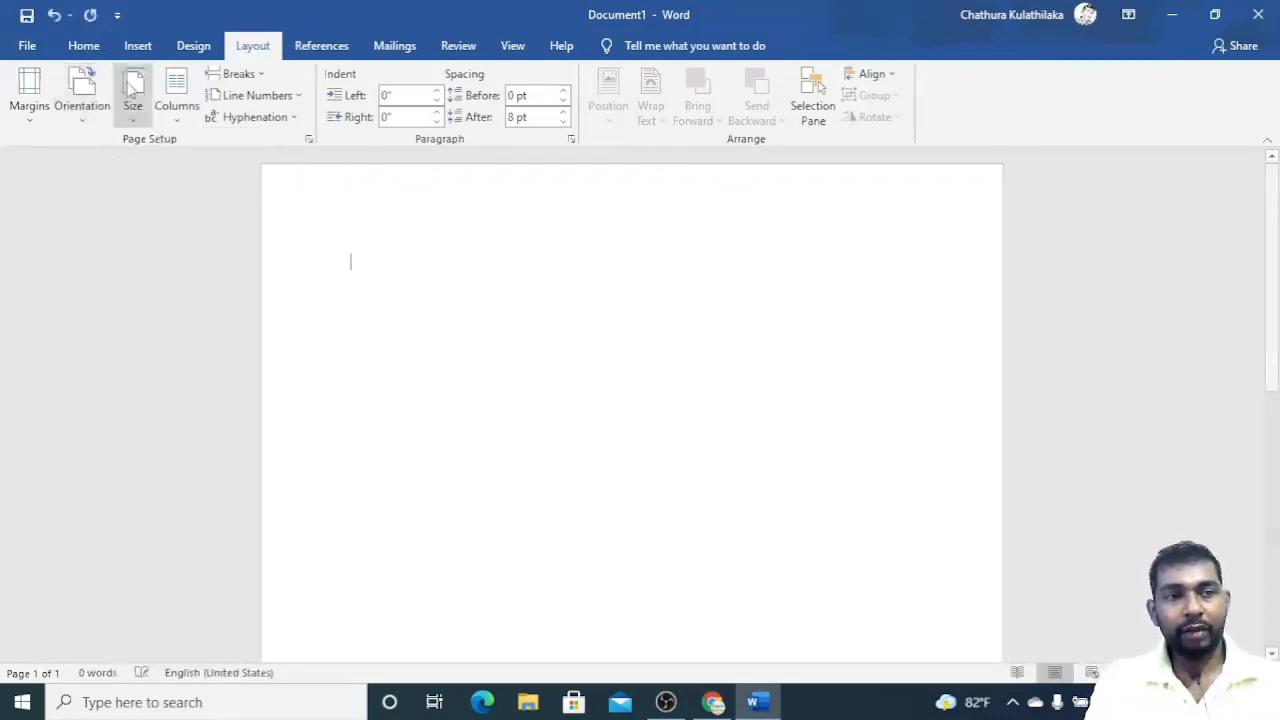
Review the page orientation and margin presets available in Word.
left_click(91, 106)
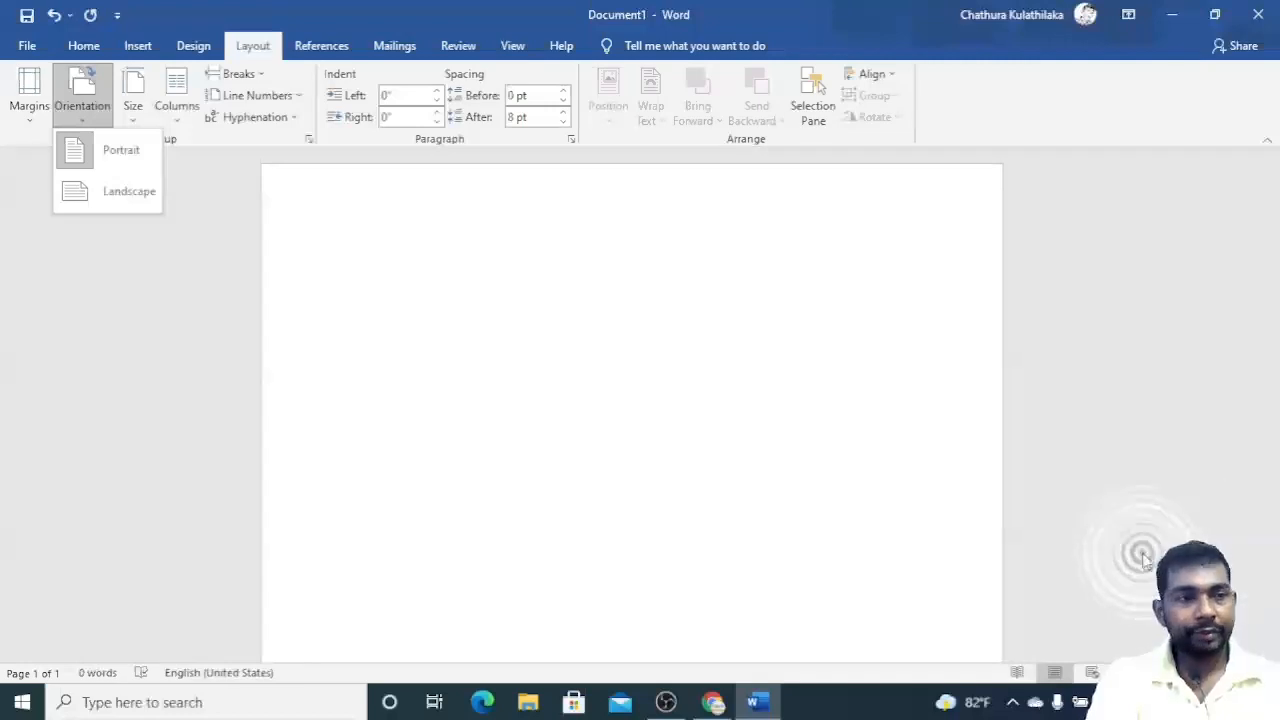
left_click(36, 117)
left_click(37, 117)
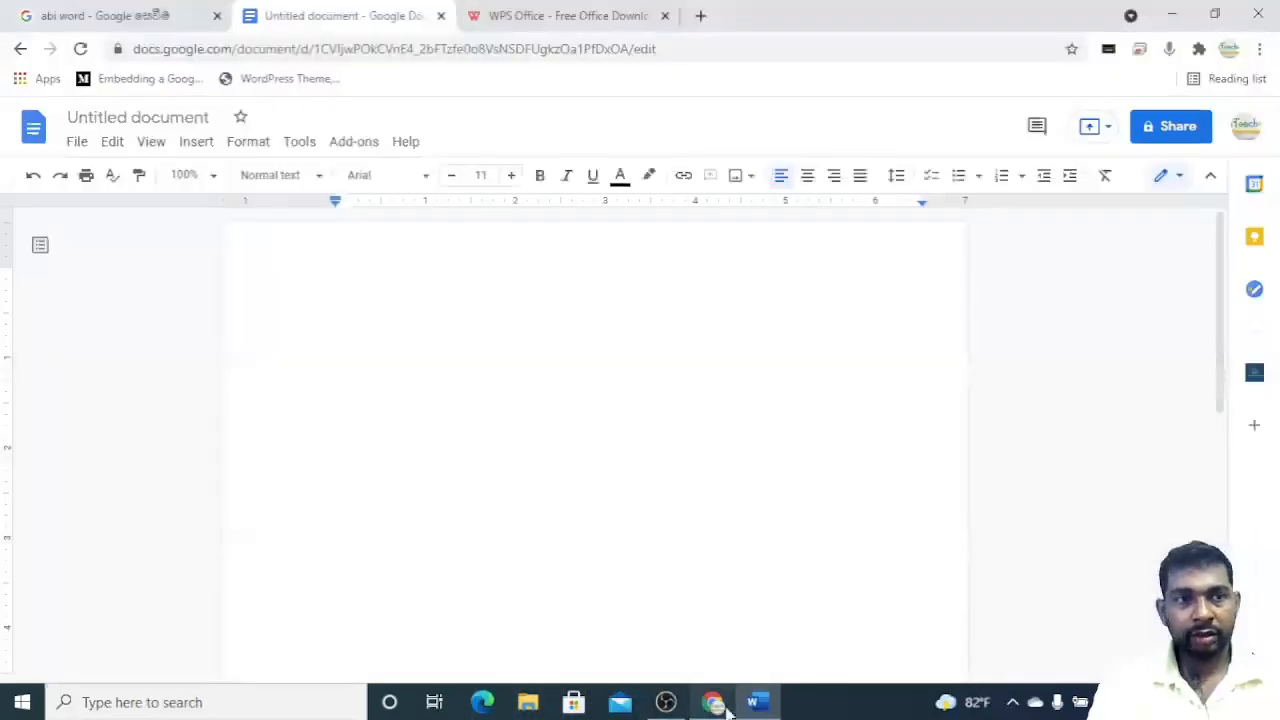
Open the router status page at 192.168.8.1 in a new browser tab and scroll through it.
left_click(712, 702)
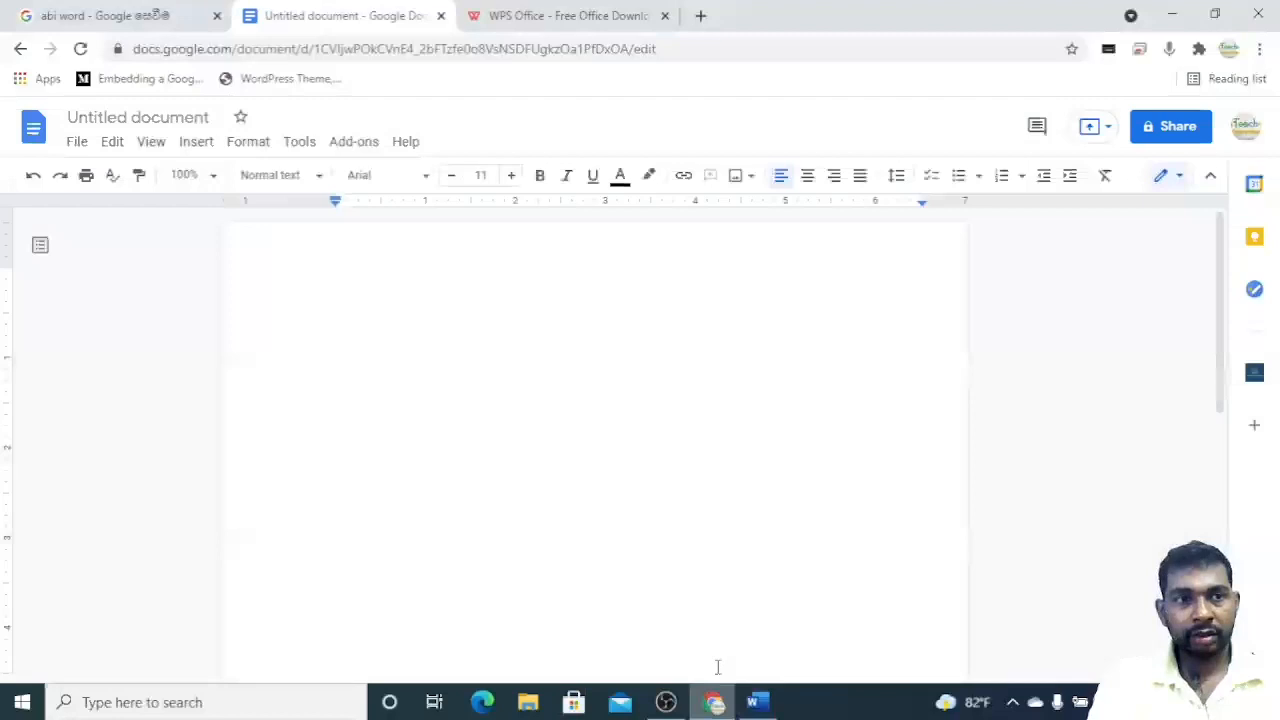
left_click(700, 15)
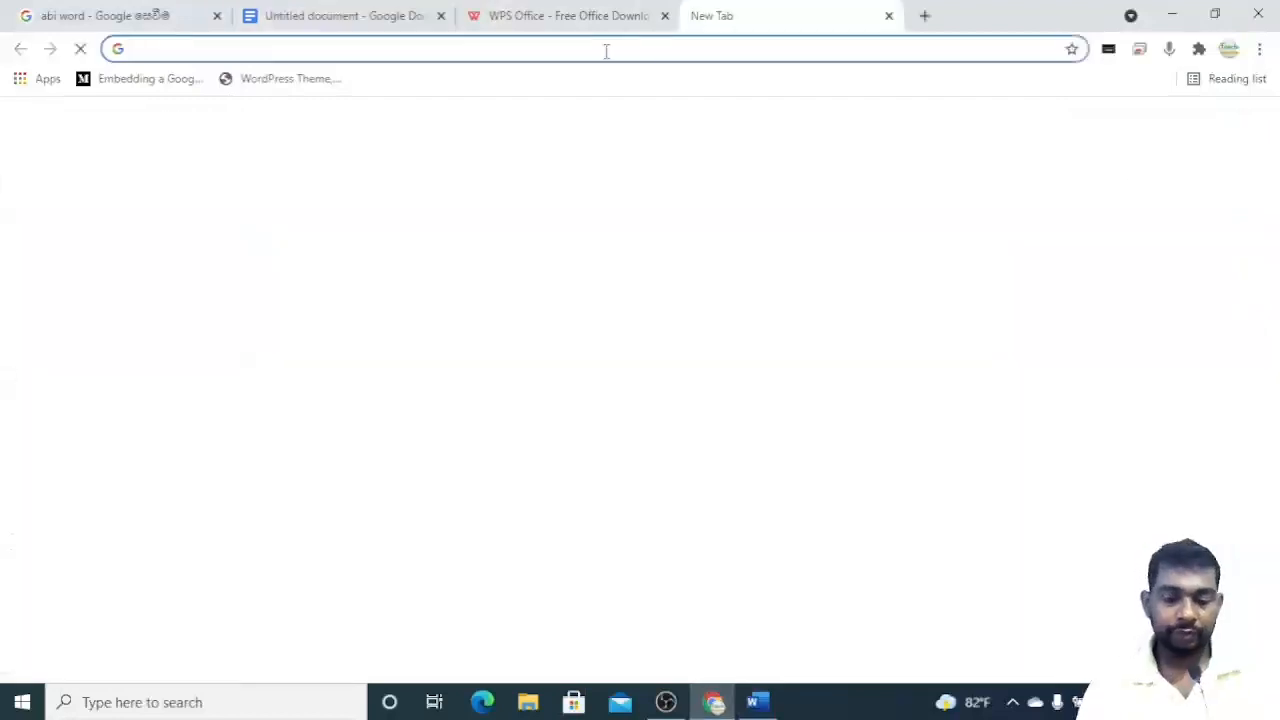
type("19")
key("Return")
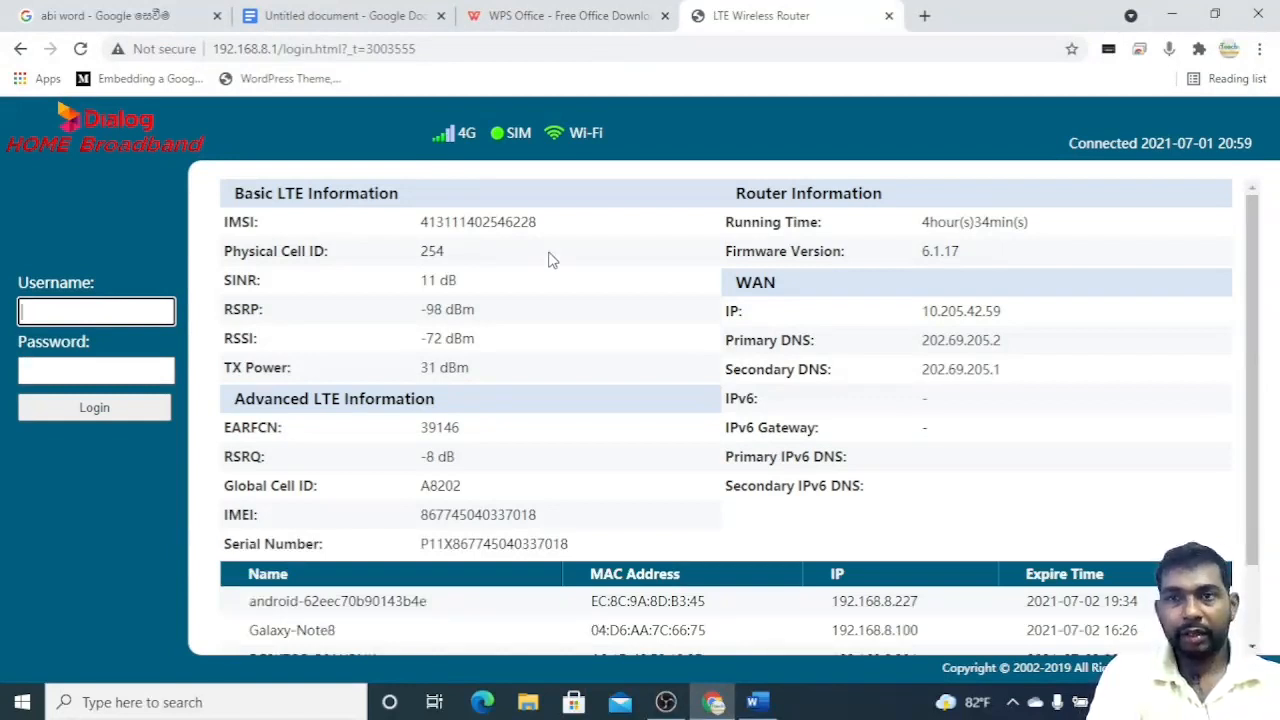
scroll(533, 248, "down", 1)
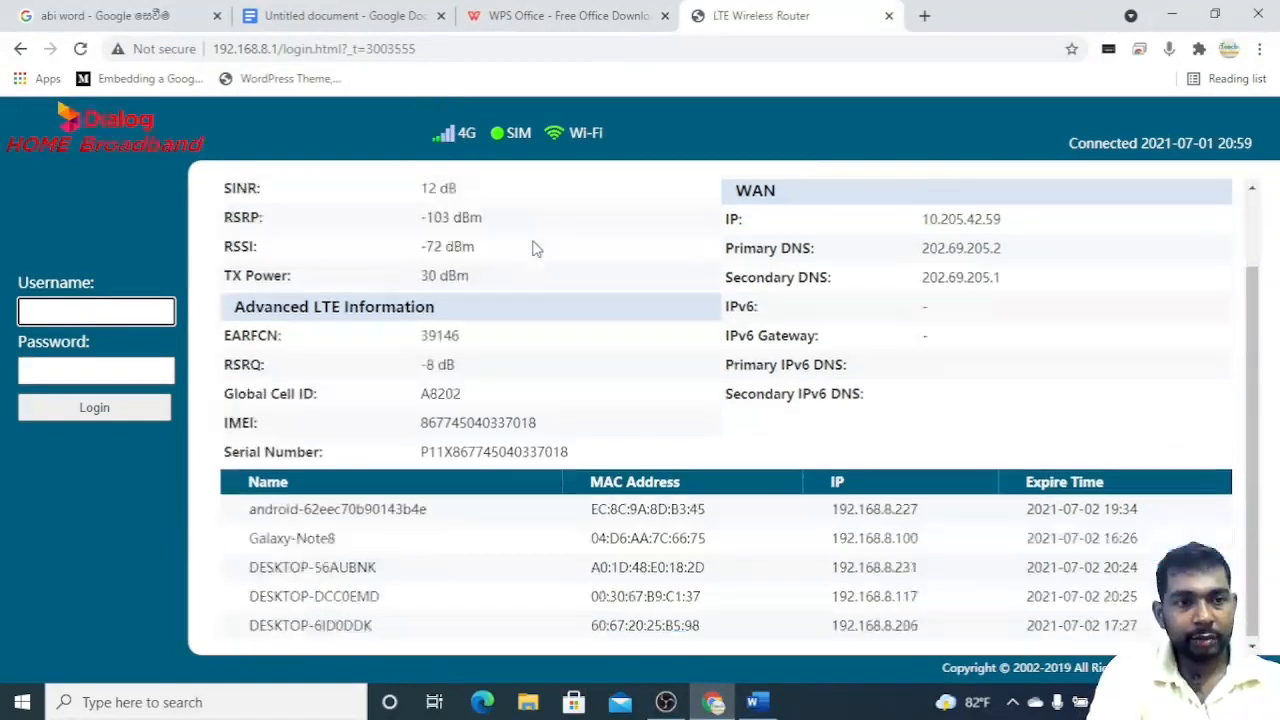
scroll(532, 245, "up", 1)
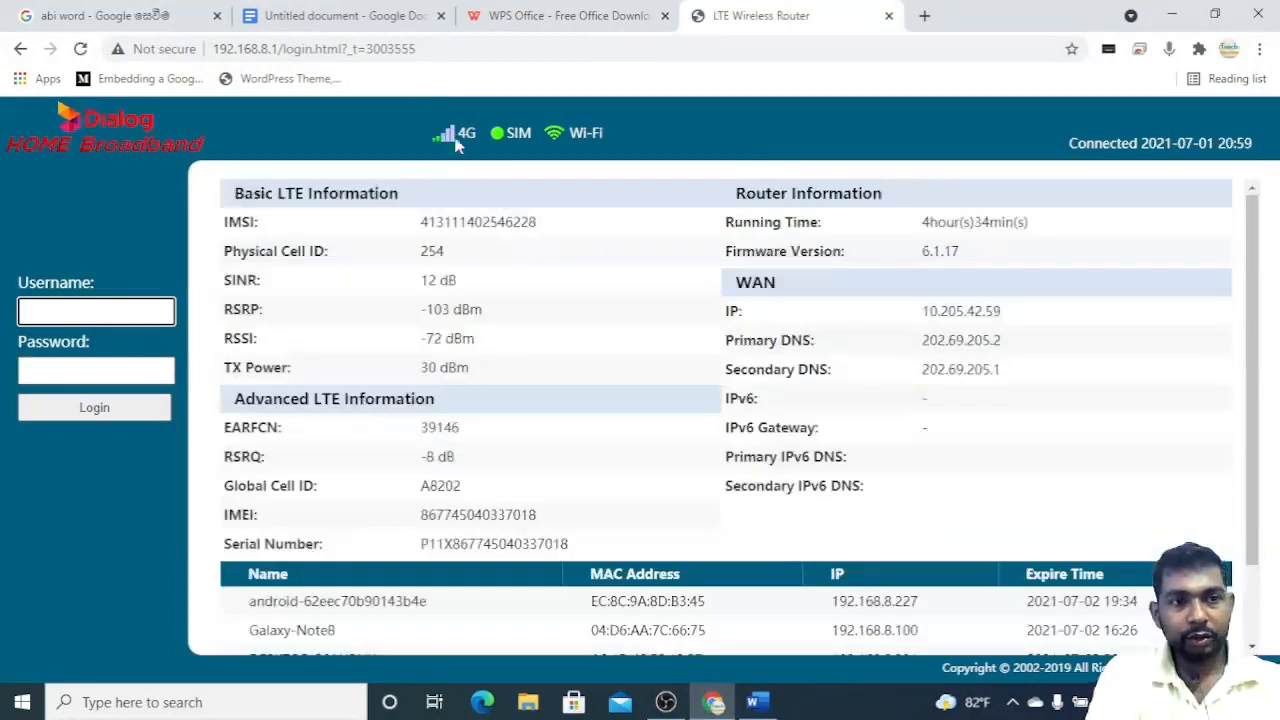
mouse_move(453, 141)
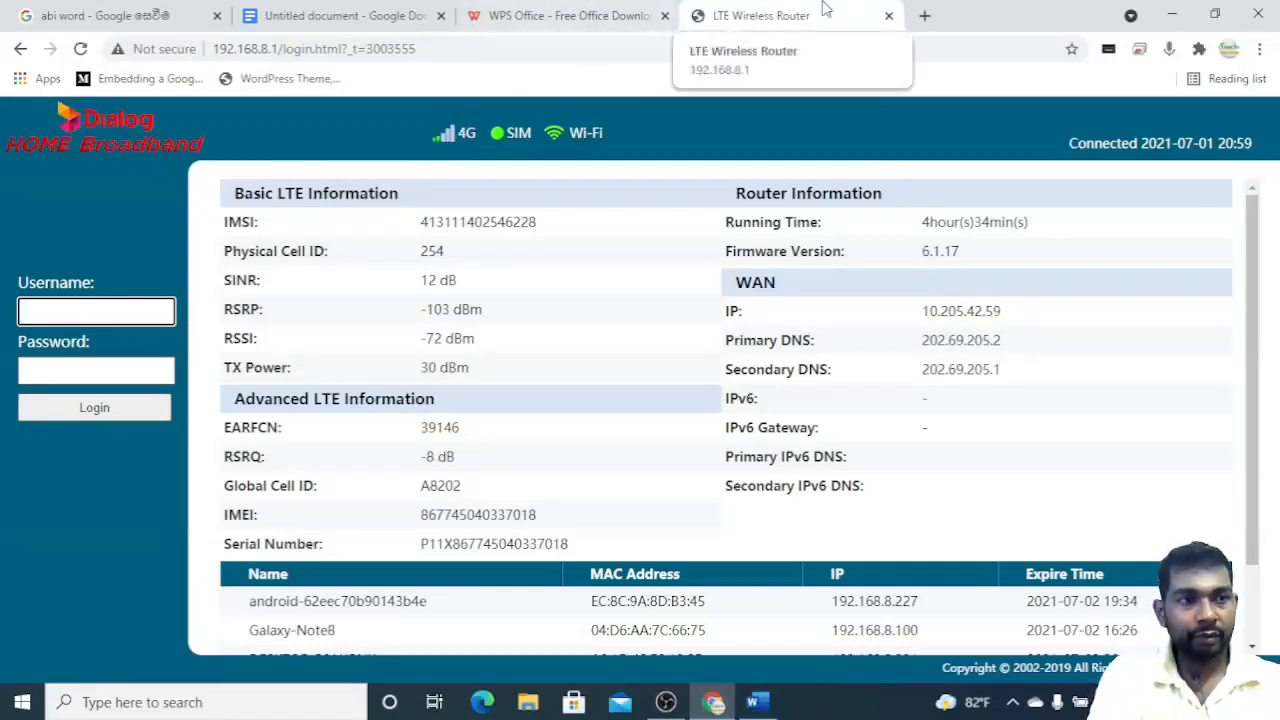
left_click(573, 17)
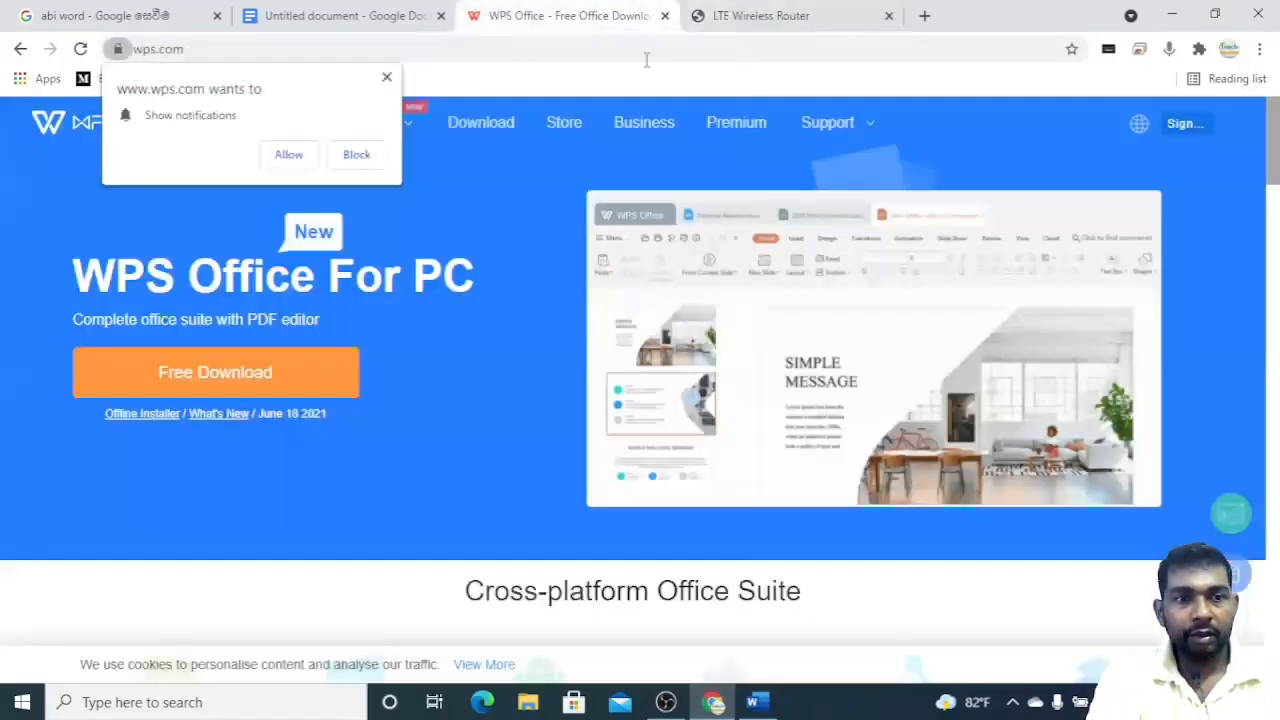
left_click(760, 704)
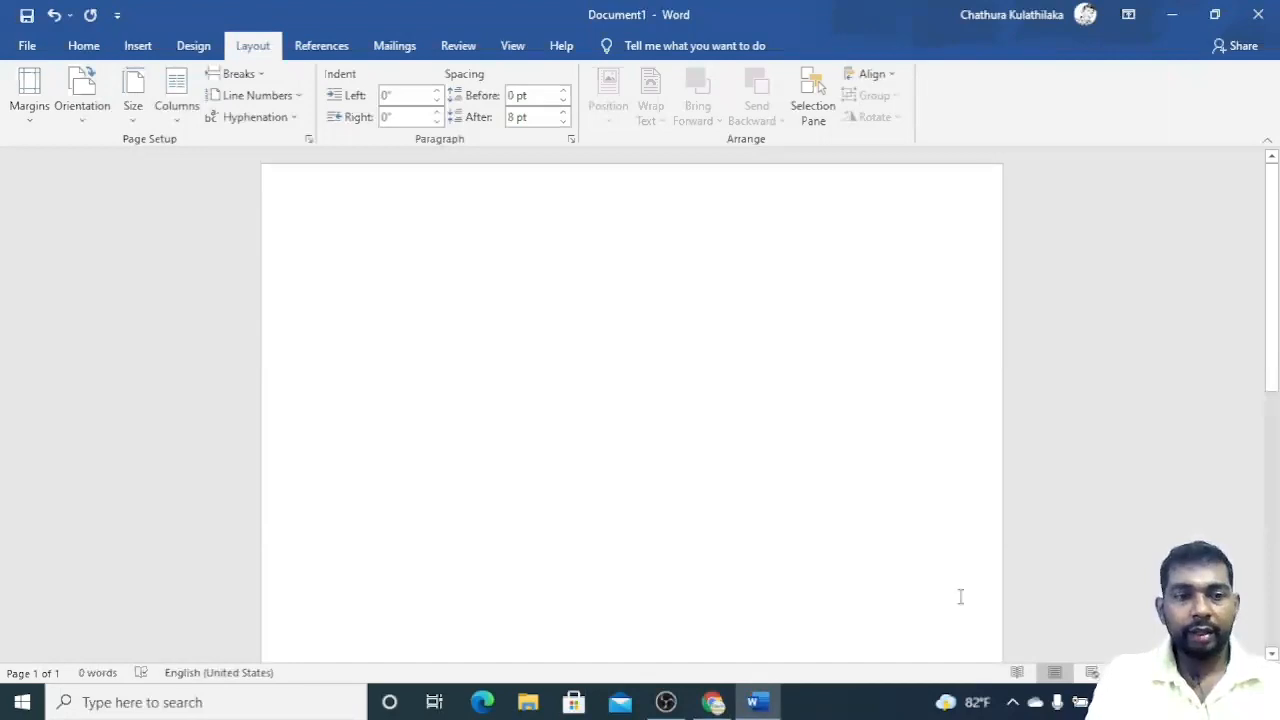
left_click(723, 709)
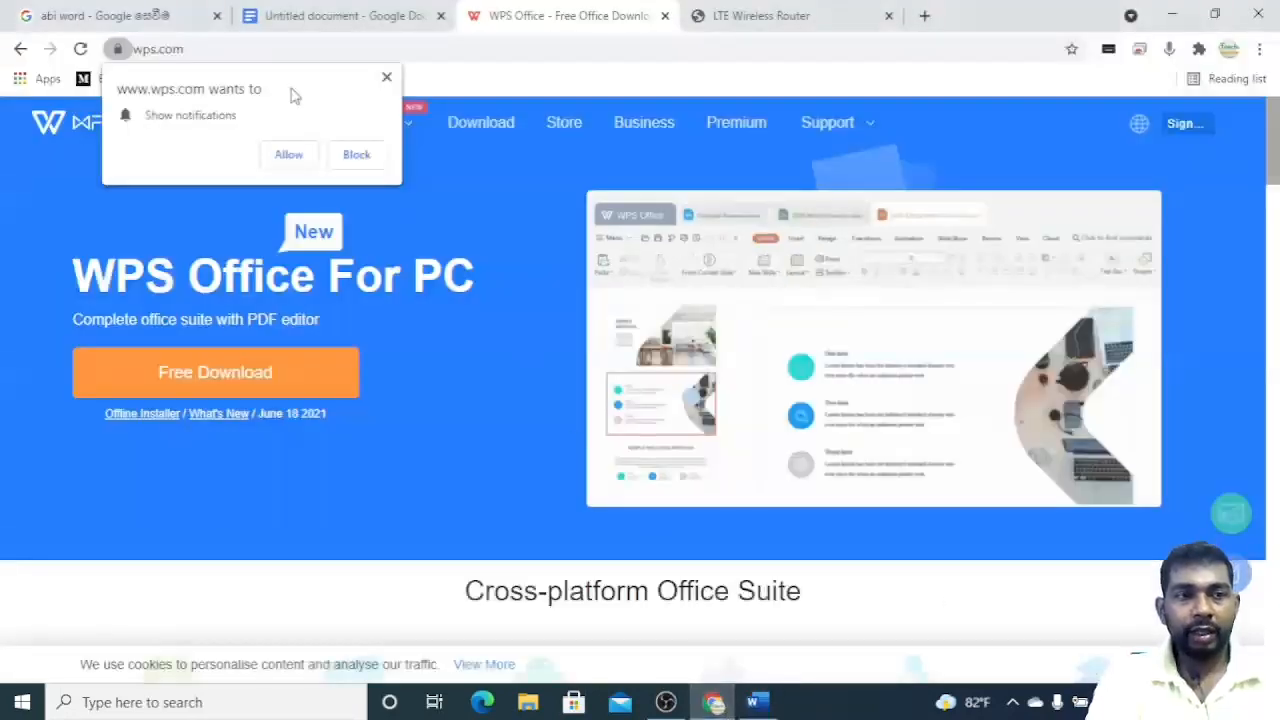
Open the Page setup dialog for the Google Docs document.
left_click(335, 16)
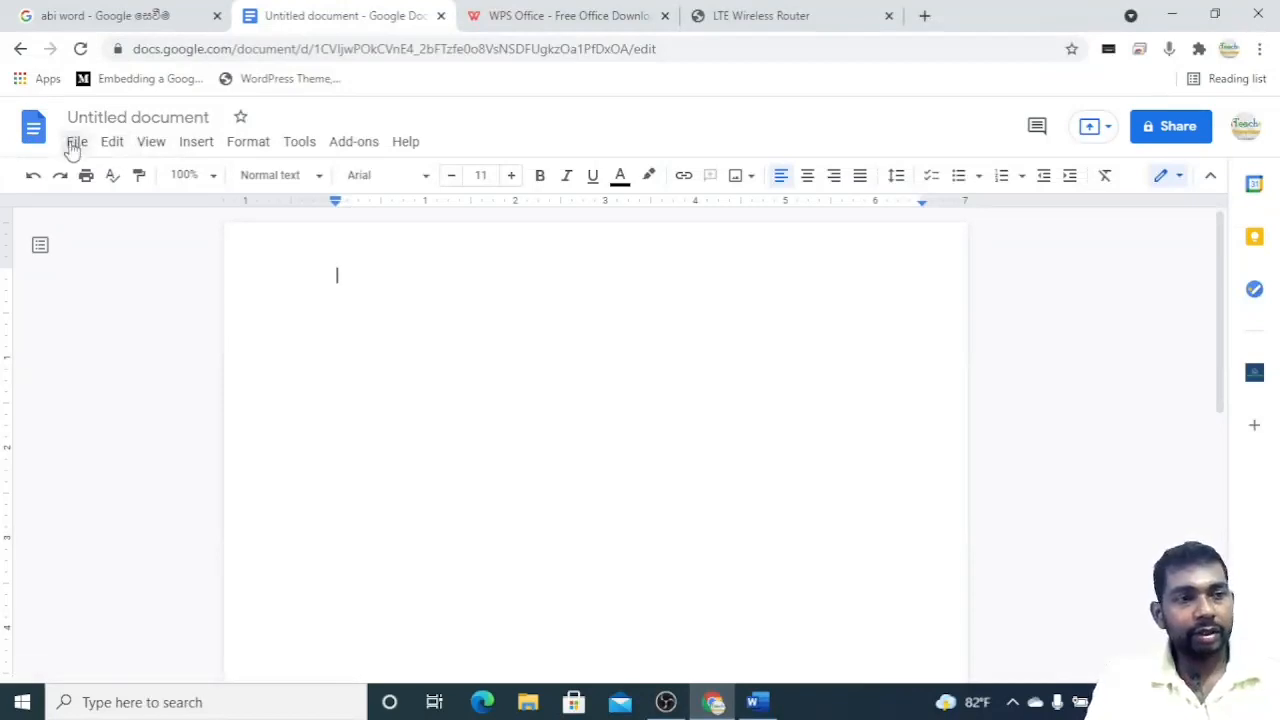
left_click(77, 145)
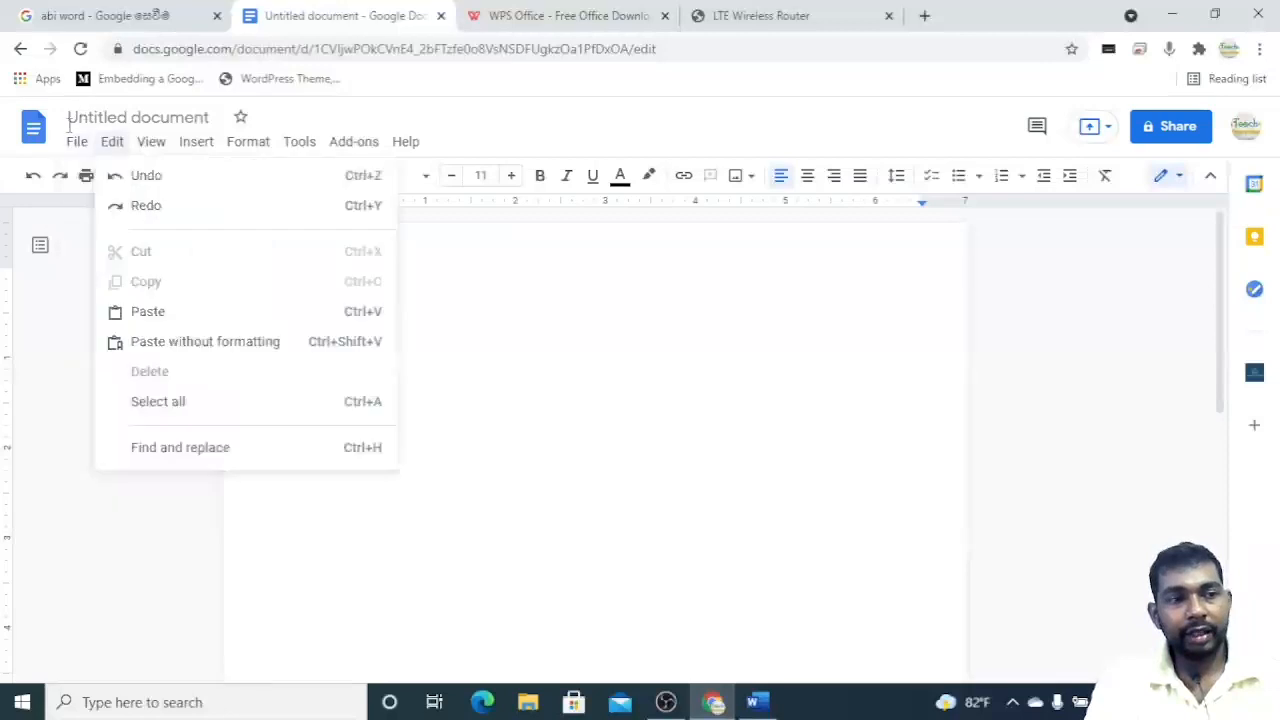
mouse_move(77, 145)
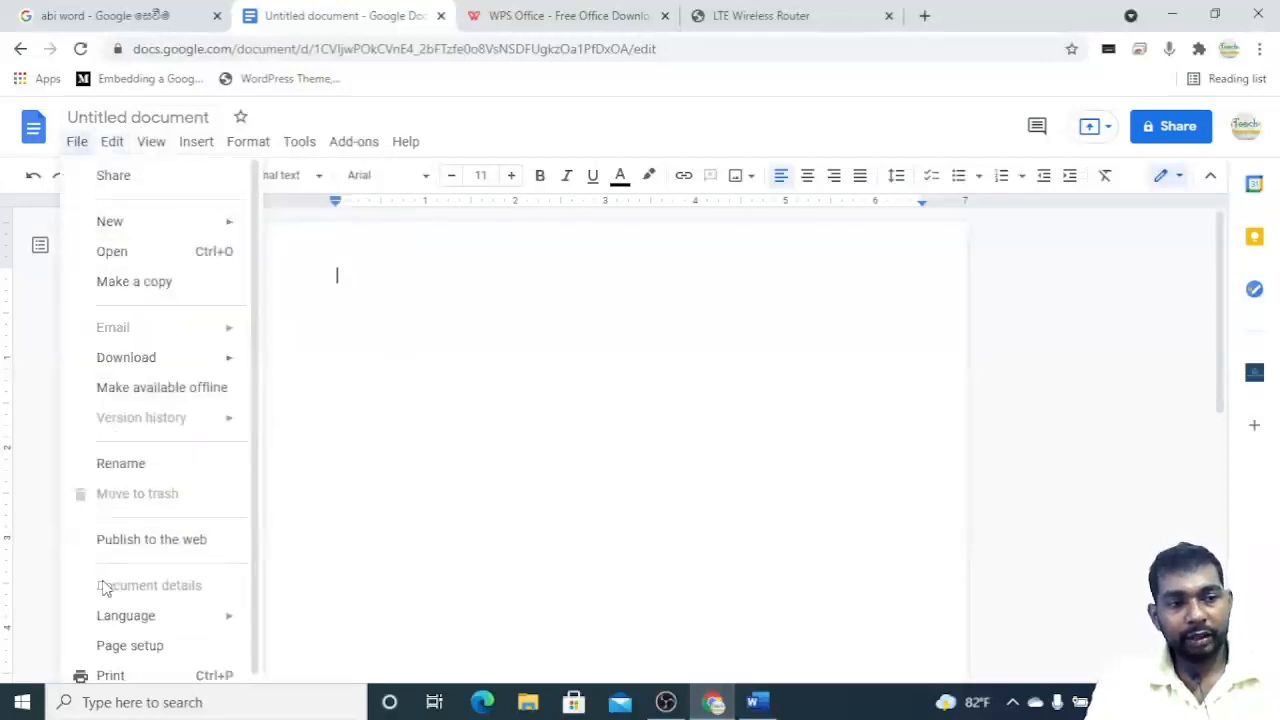
left_click(150, 648)
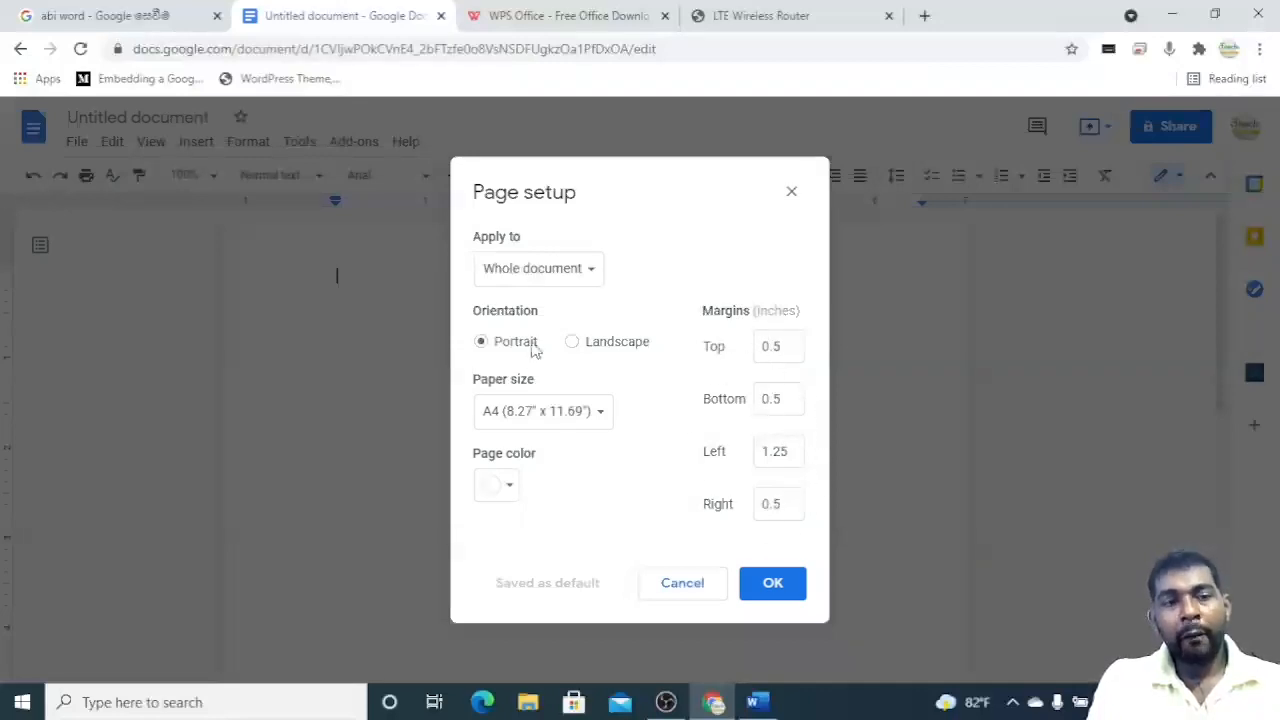
Browse the paper size options in the Google Docs Page setup dialog and cancel it.
left_click(557, 420)
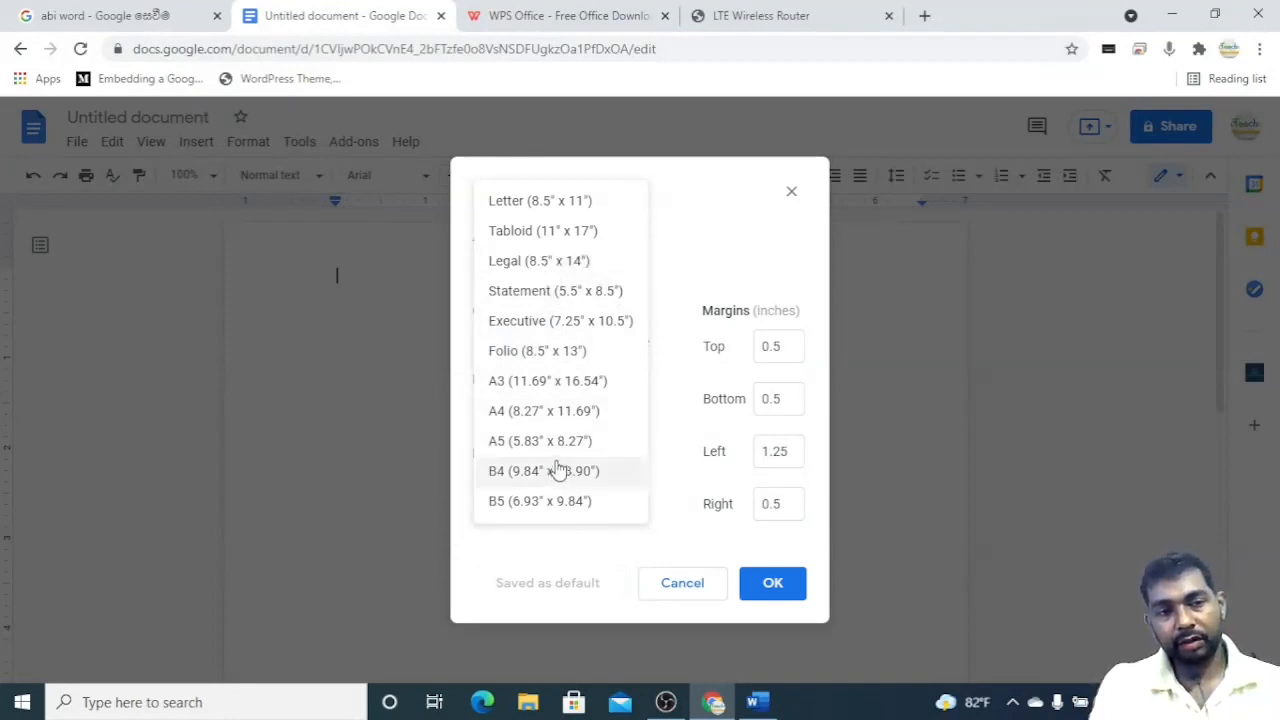
left_click(665, 300)
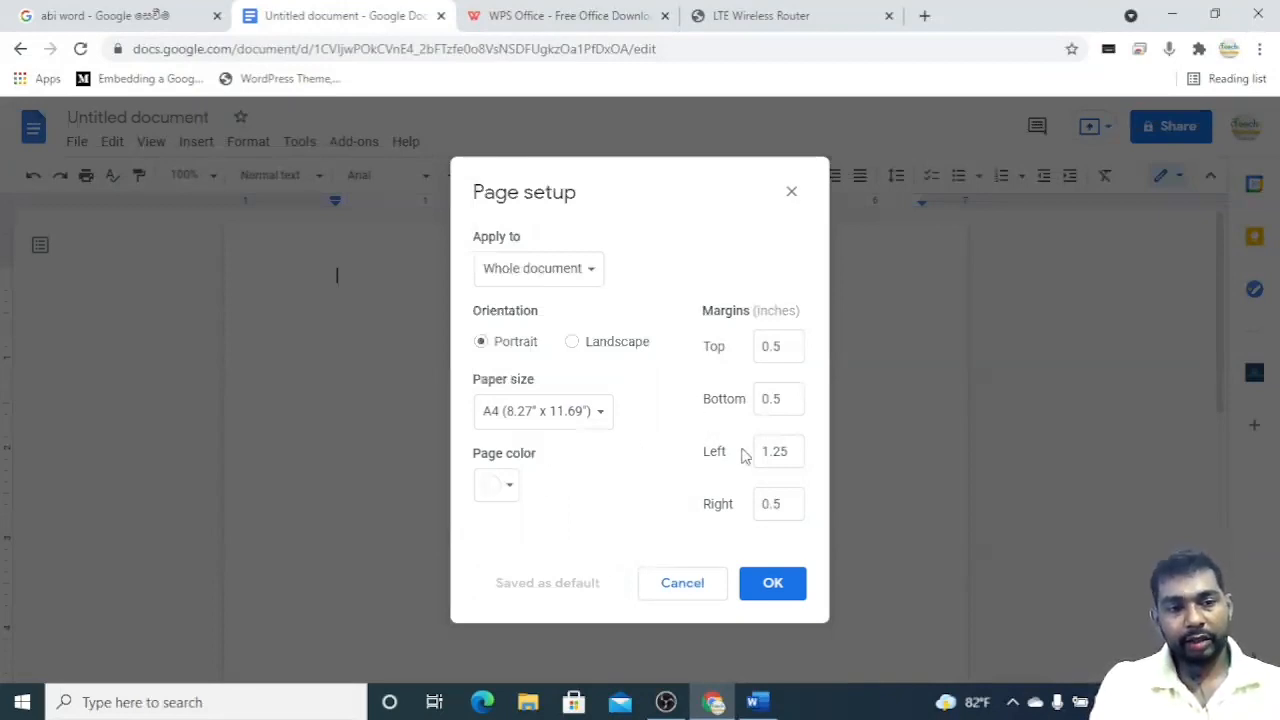
left_click(790, 585)
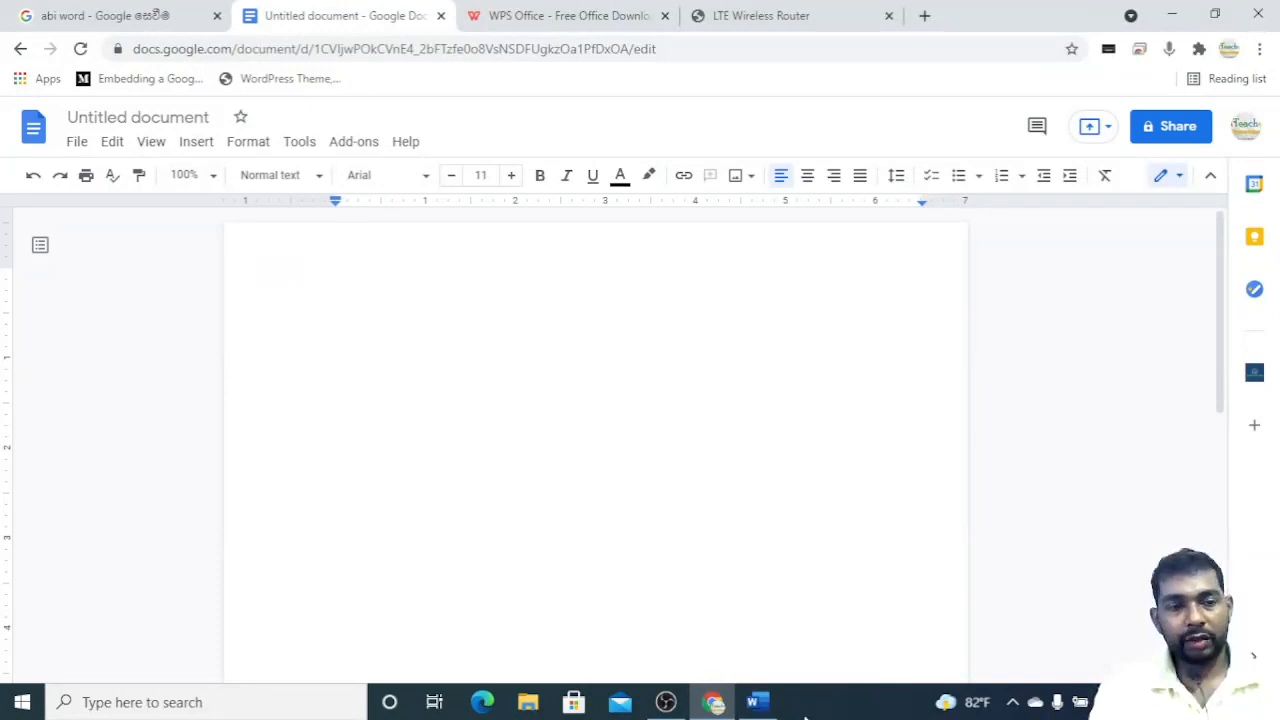
Switch to the Word document, collapse the ribbon and pin it open again on the Home tab.
left_click(748, 703)
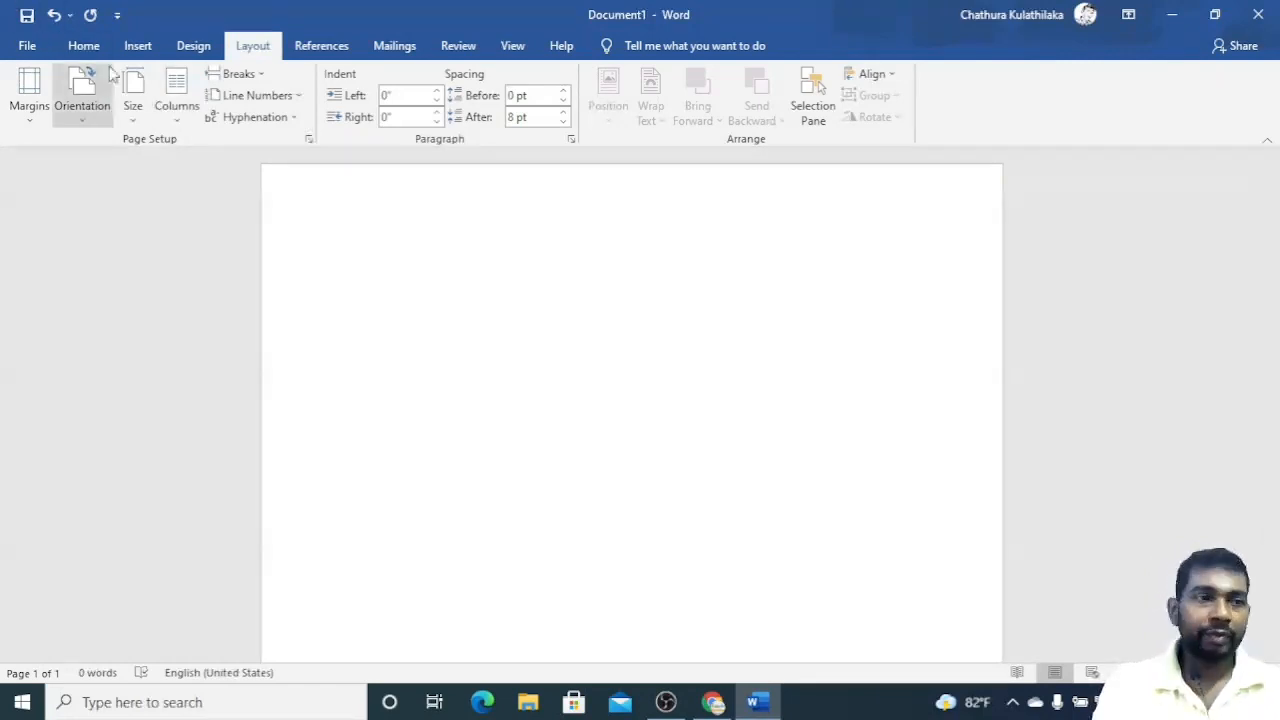
left_click(85, 46)
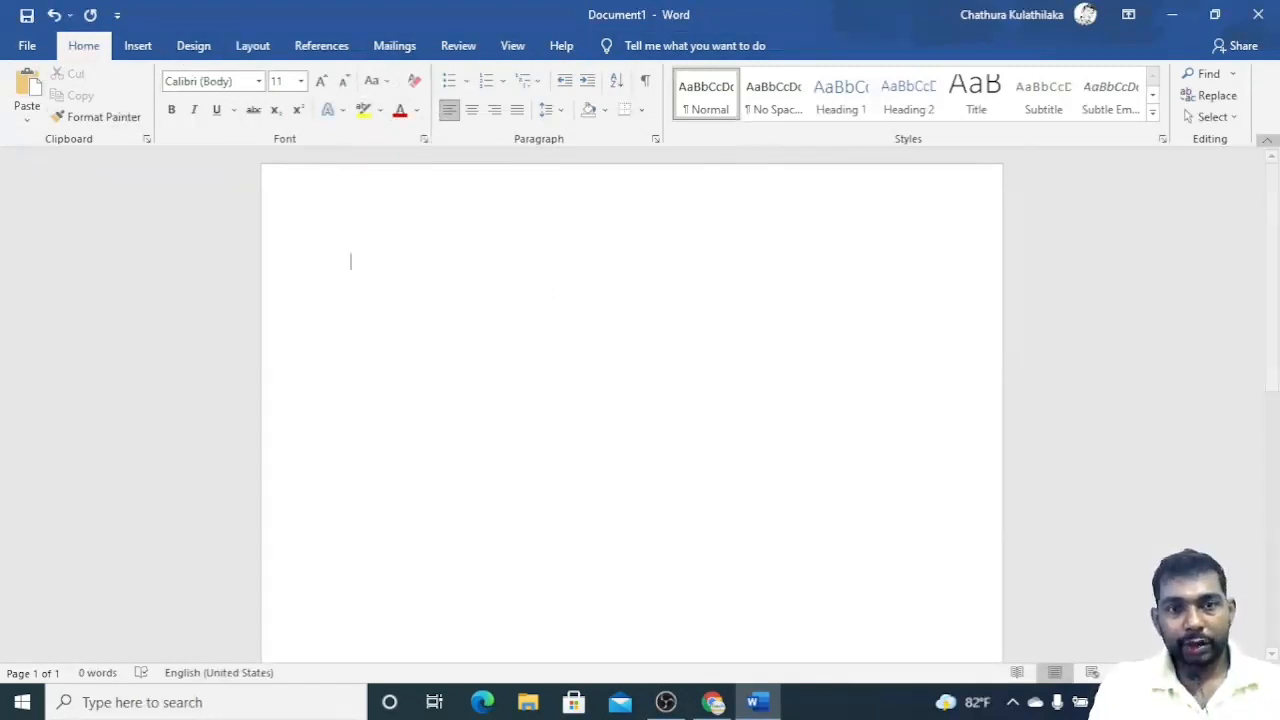
left_click(1268, 146)
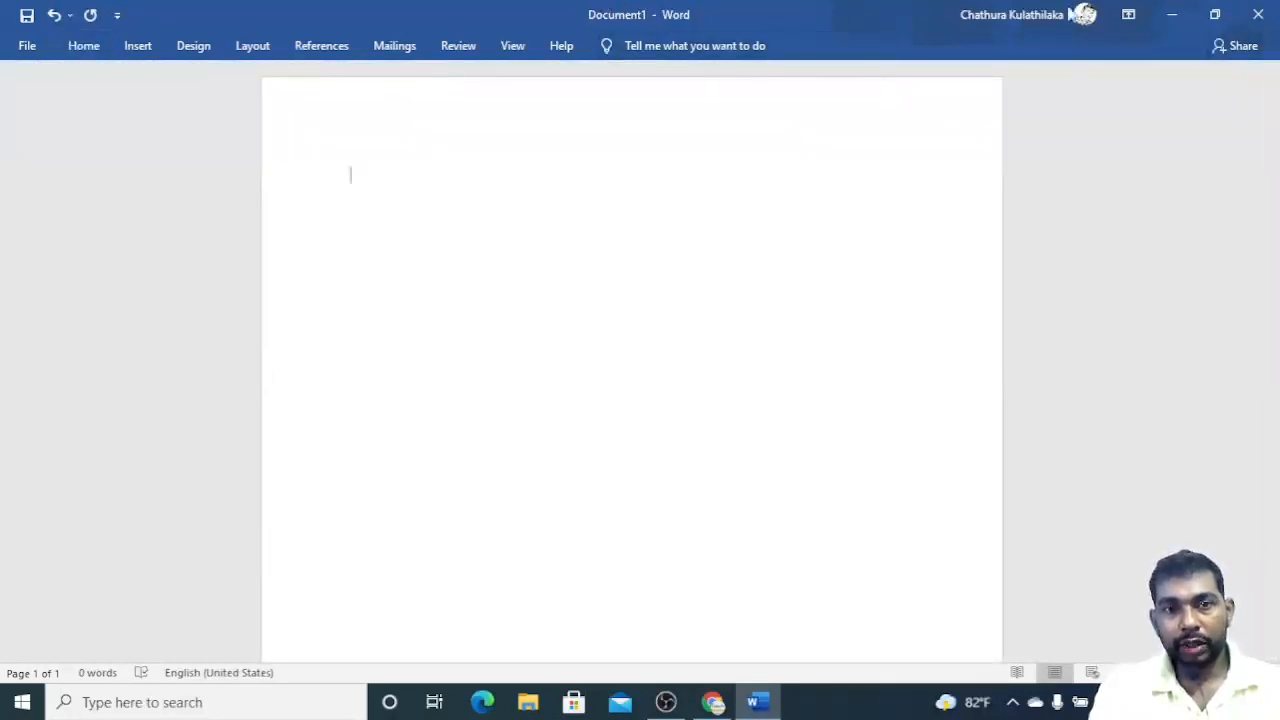
left_click(90, 46)
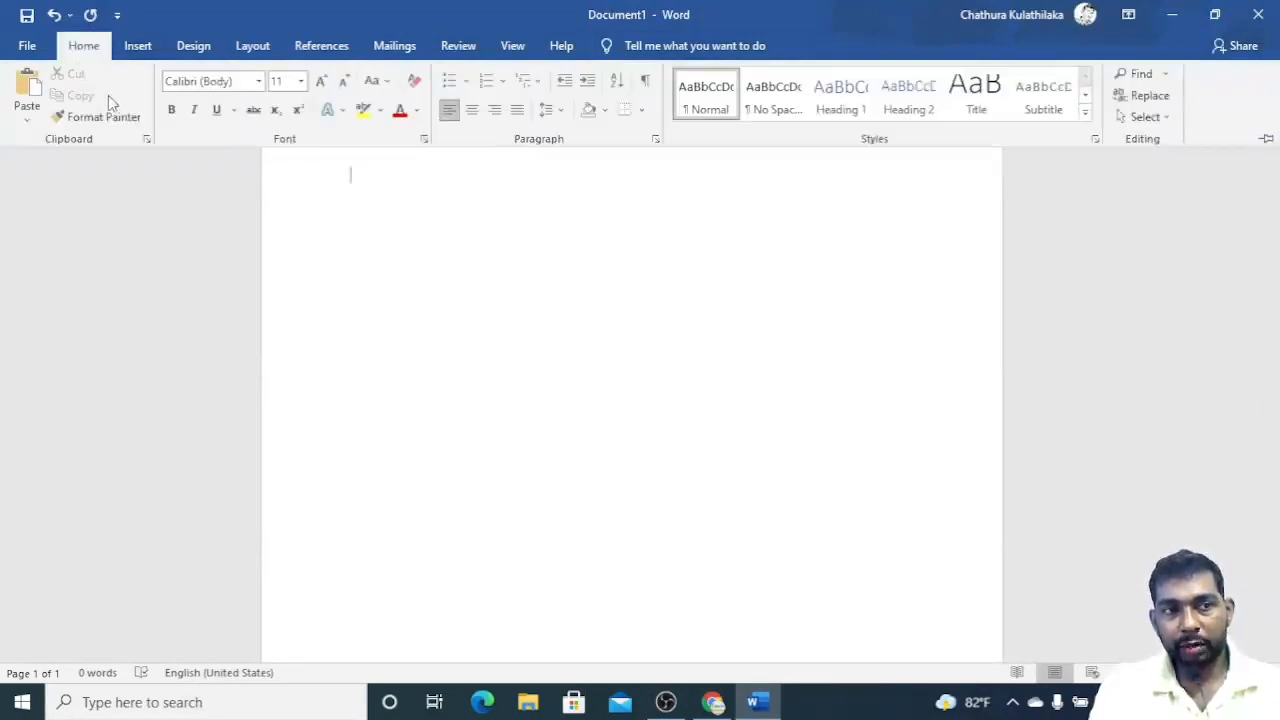
left_click(1266, 139)
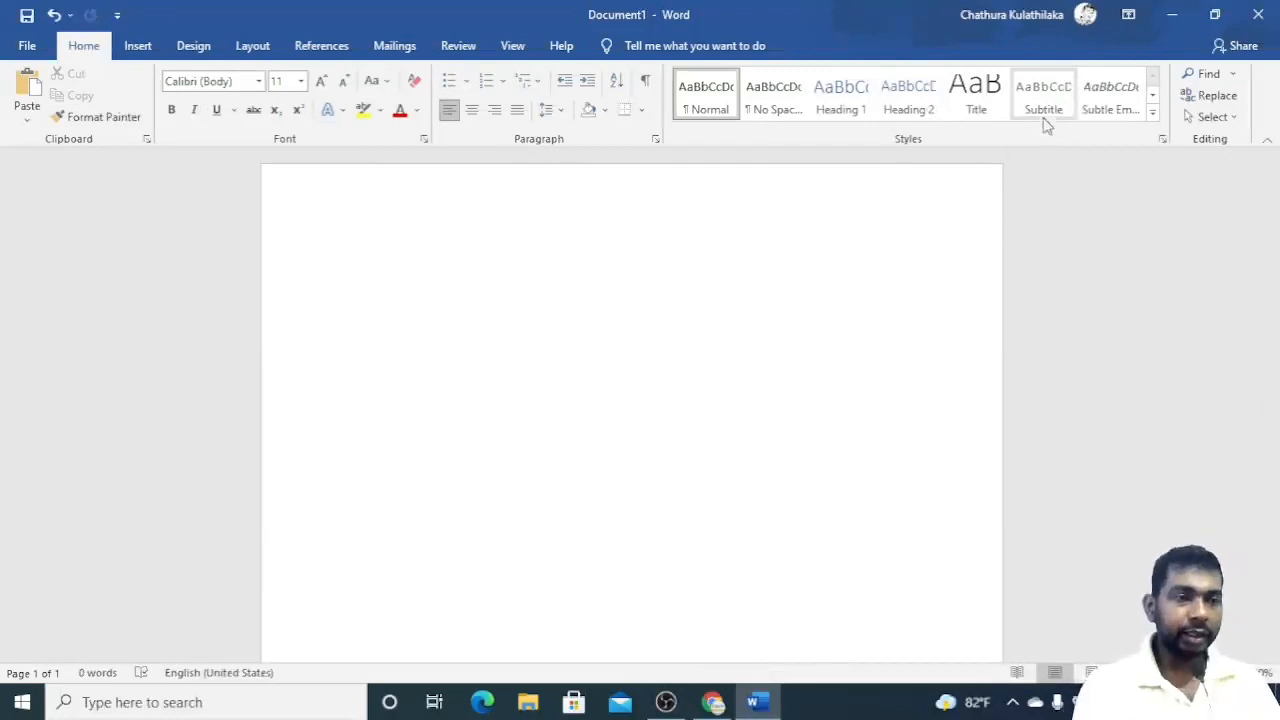
Generate three paragraphs of sample text by entering =rand(3) in the document.
type("ra")
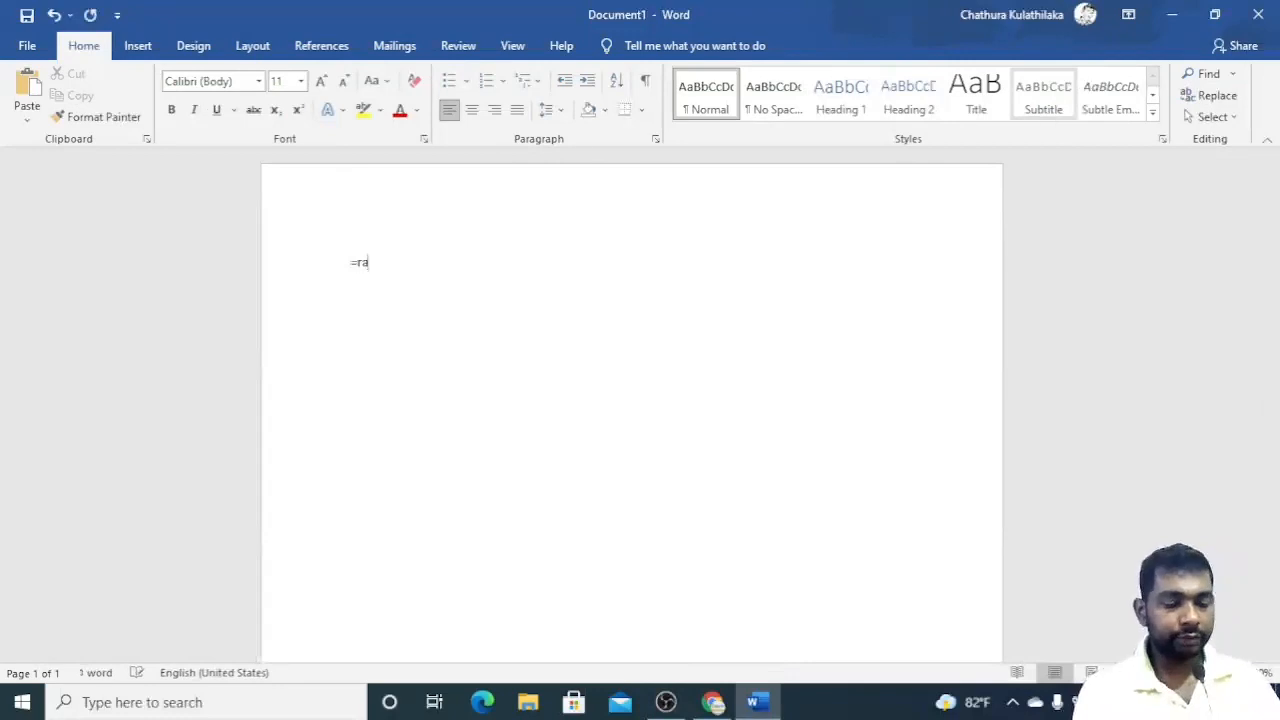
type("nd()")
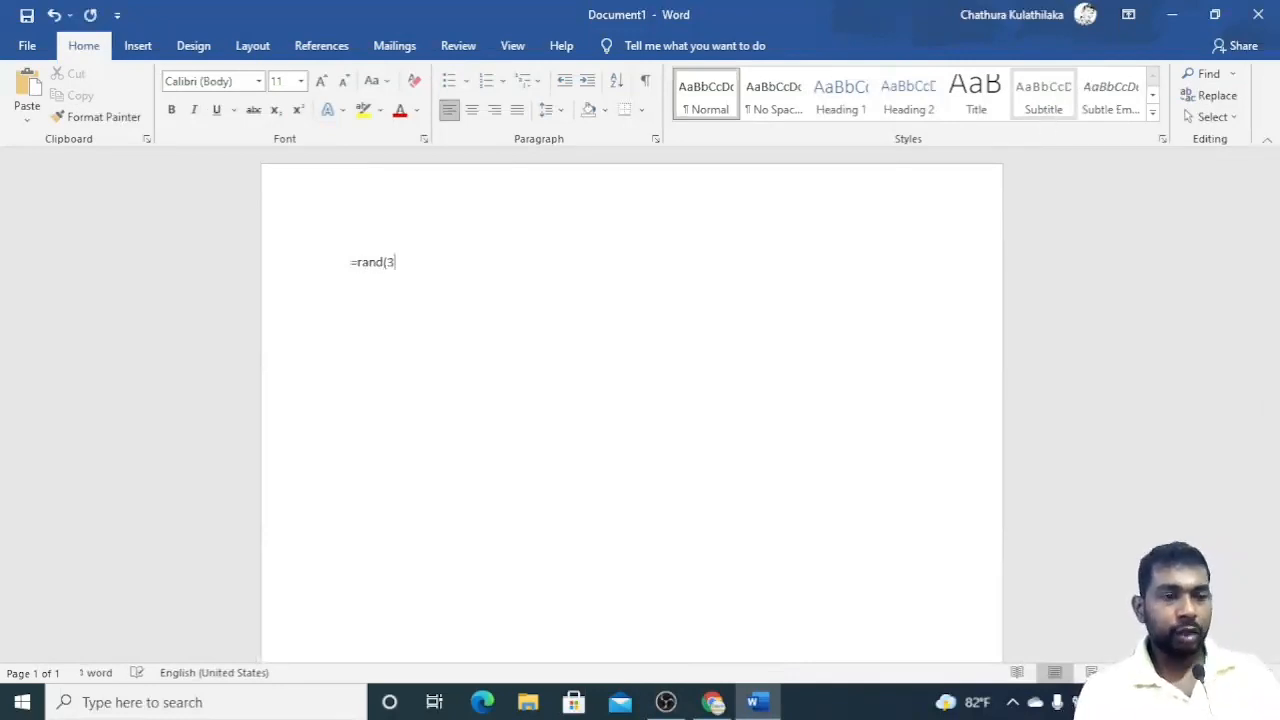
key("Return")
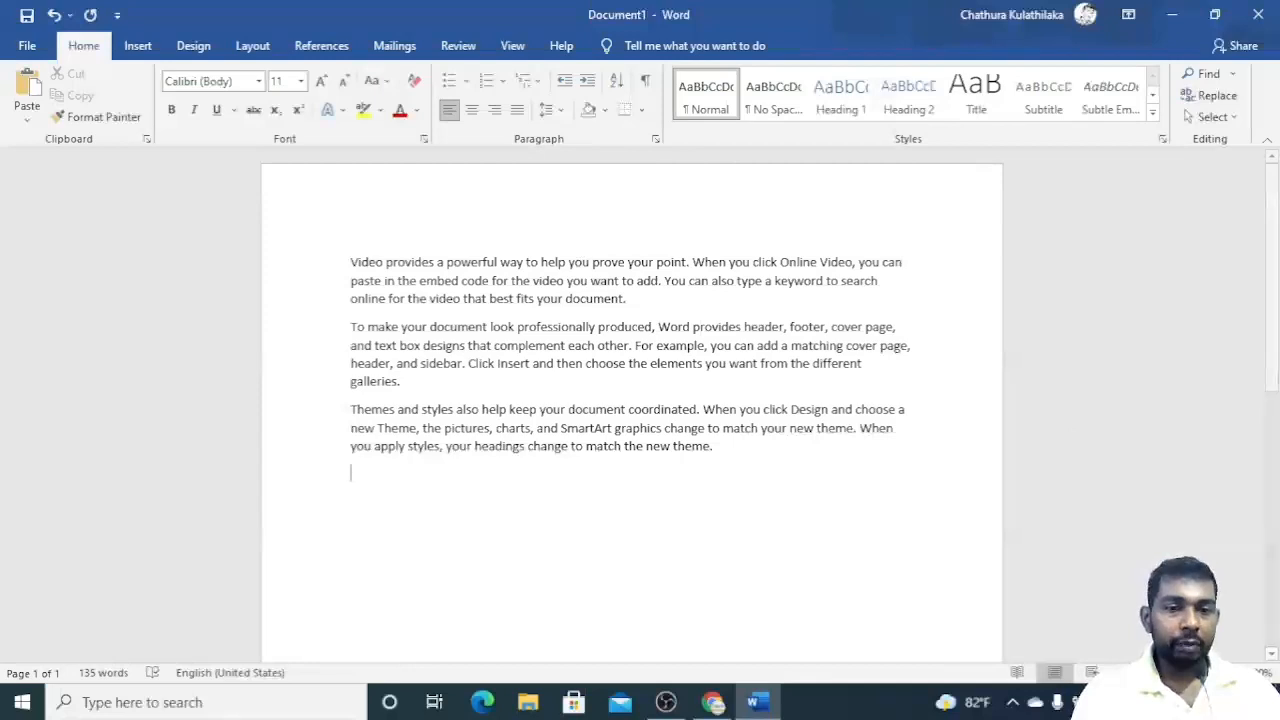
Zoom in on the sample text in the document.
left_click(1240, 672)
left_click(1240, 672)
left_click(1240, 672)
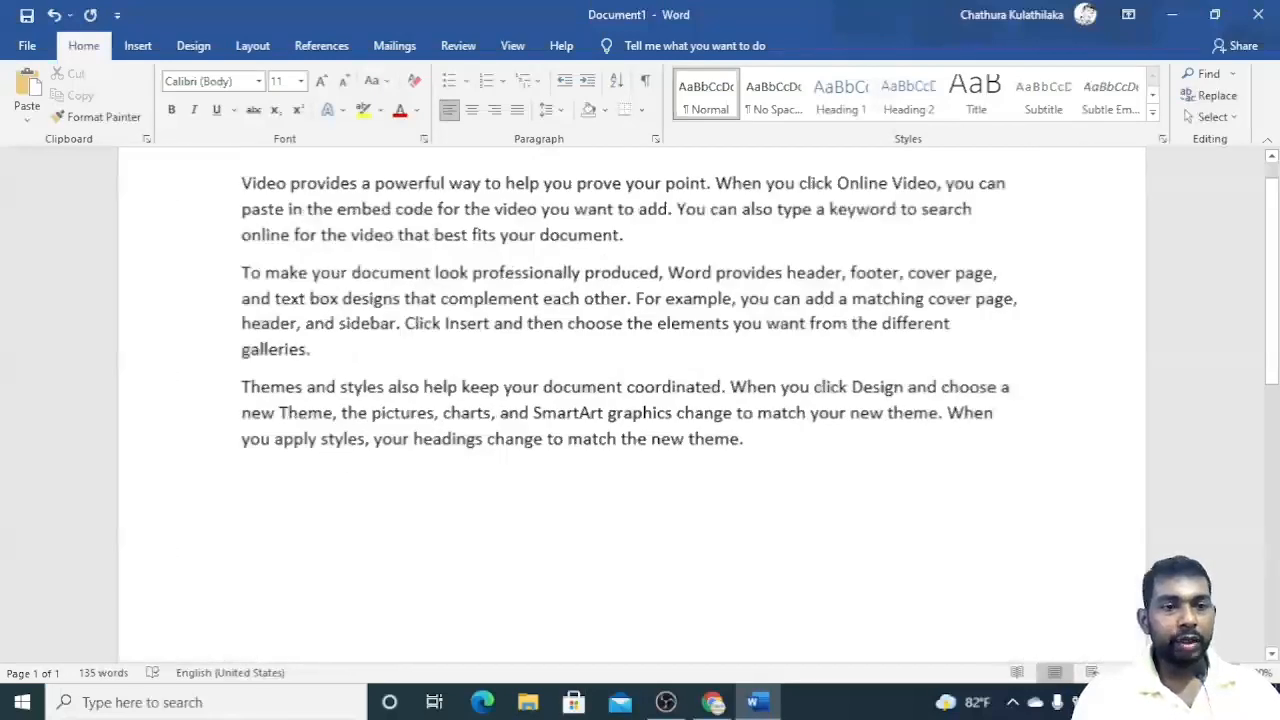
scroll(948, 494, "up", 2)
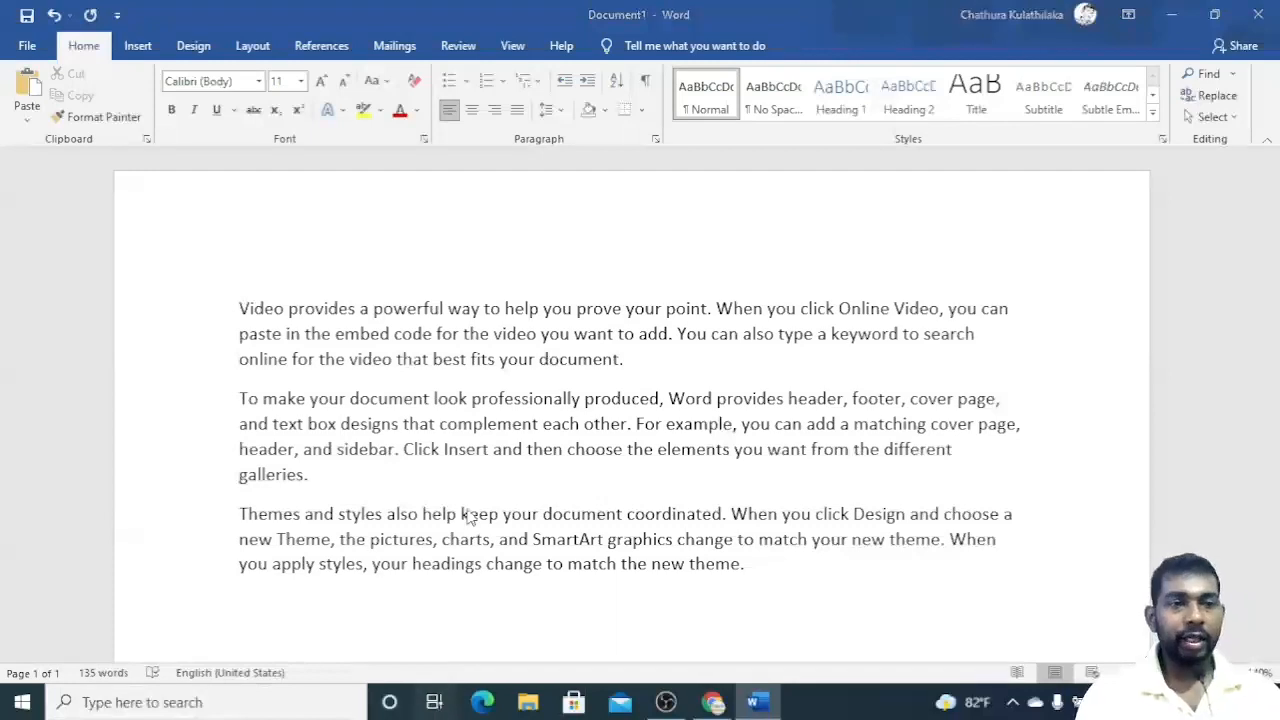
Move the Word window to Desktop 2 and switch to that desktop.
key("super+Tab")
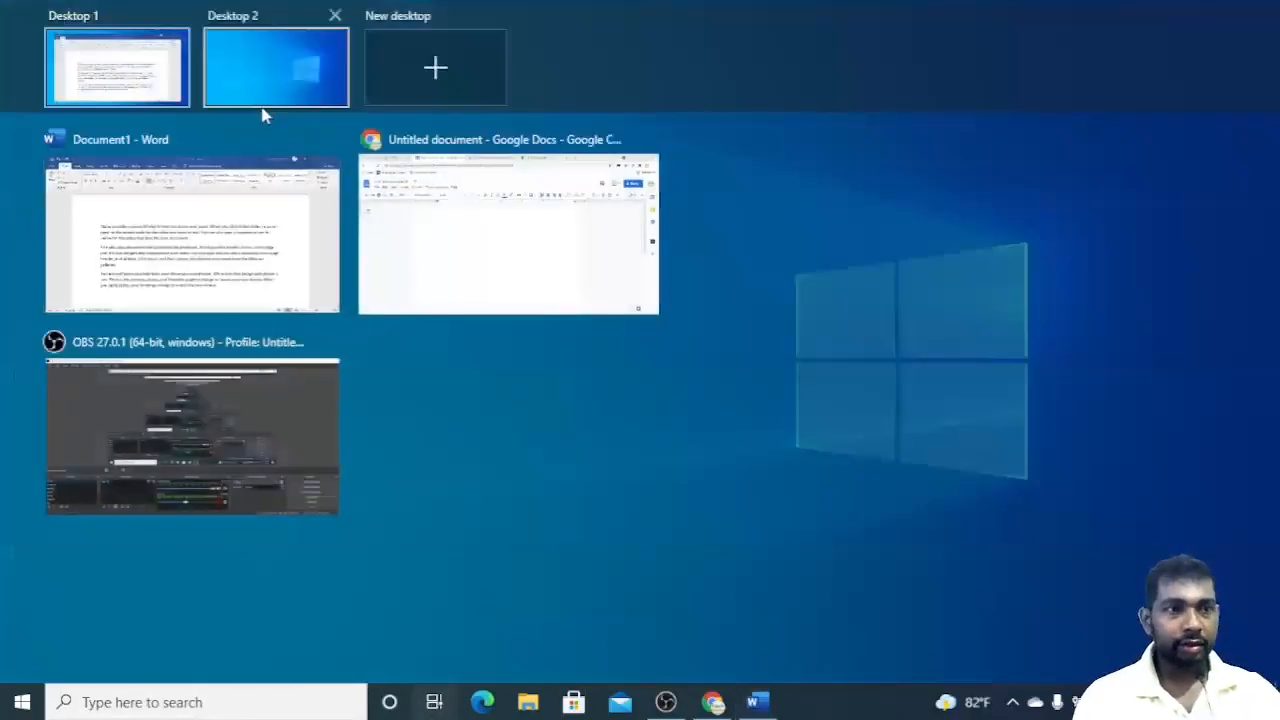
left_click_drag(252, 240, 310, 78)
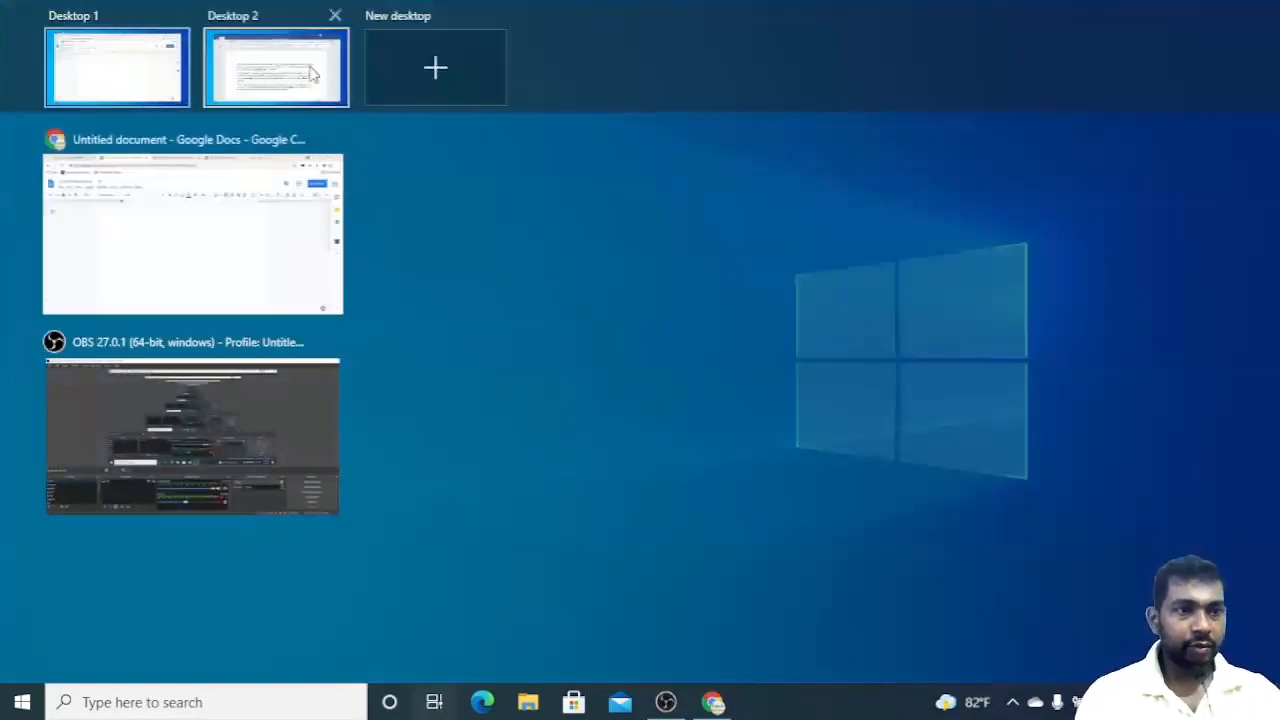
left_click(313, 62)
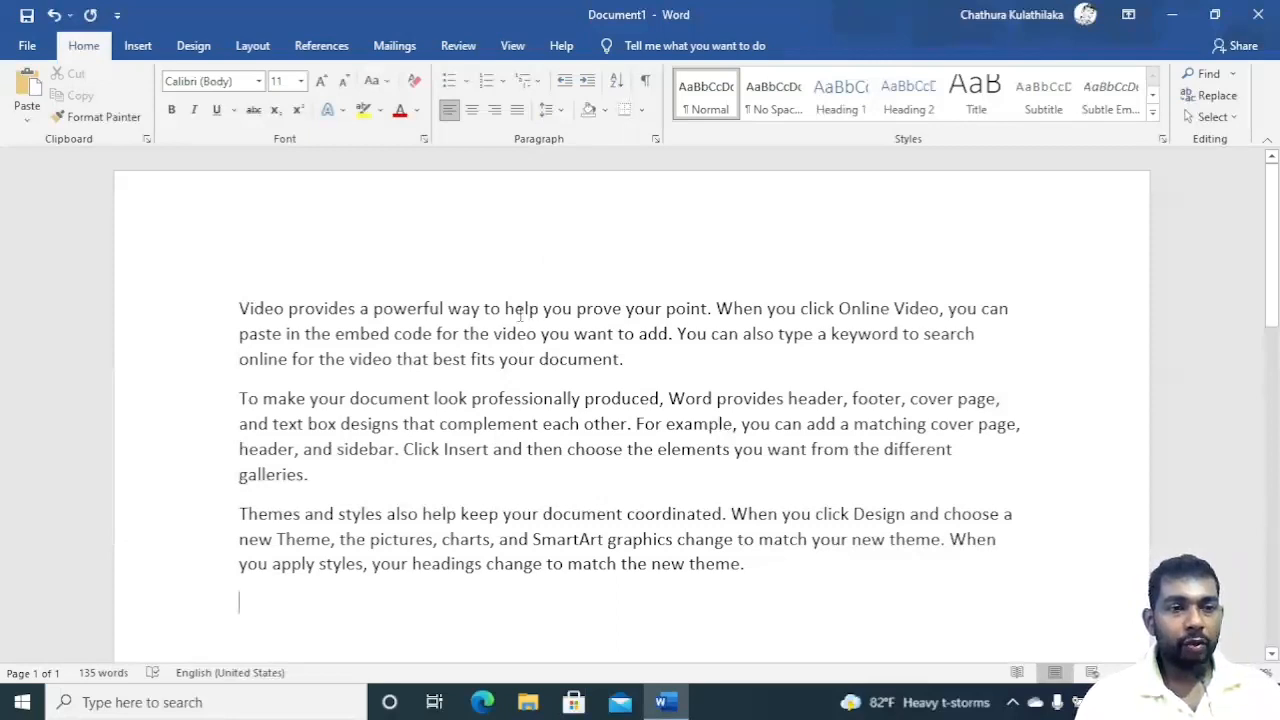
Zoom further into the first paragraph and place the cursor inside the word 'you'.
left_click(508, 310)
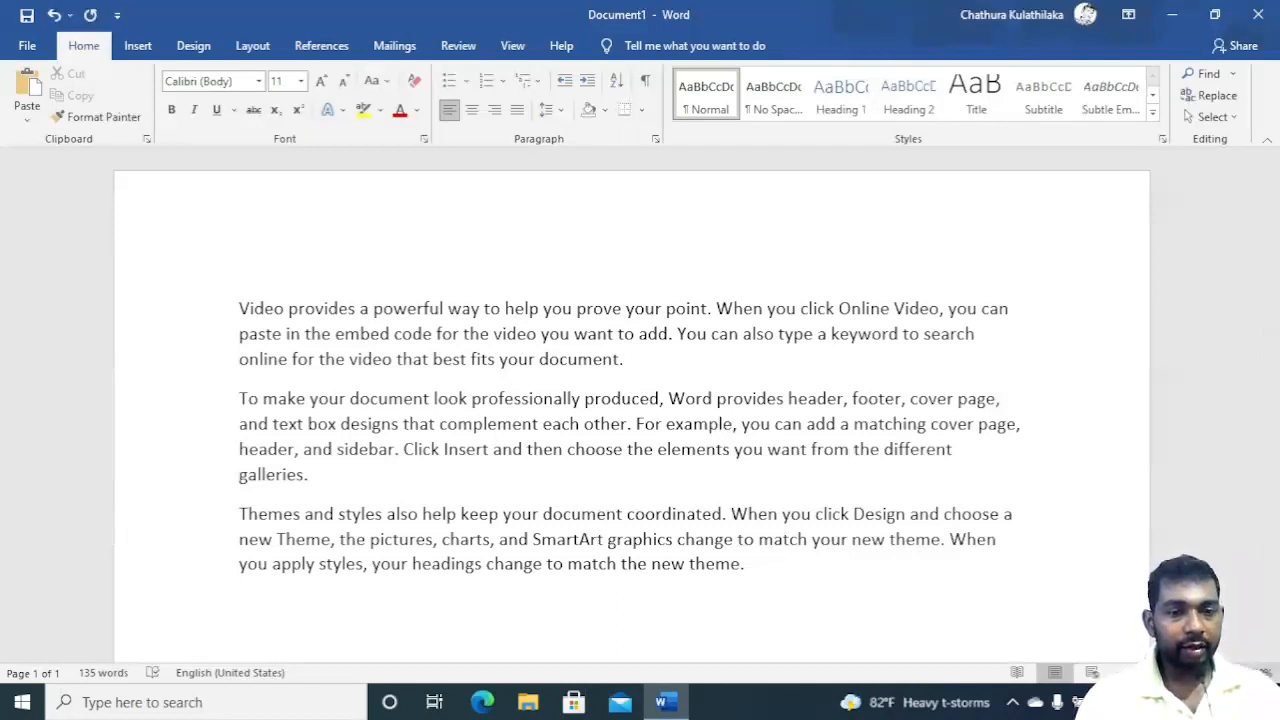
scroll(640, 420, "up", 3, "ctrl")
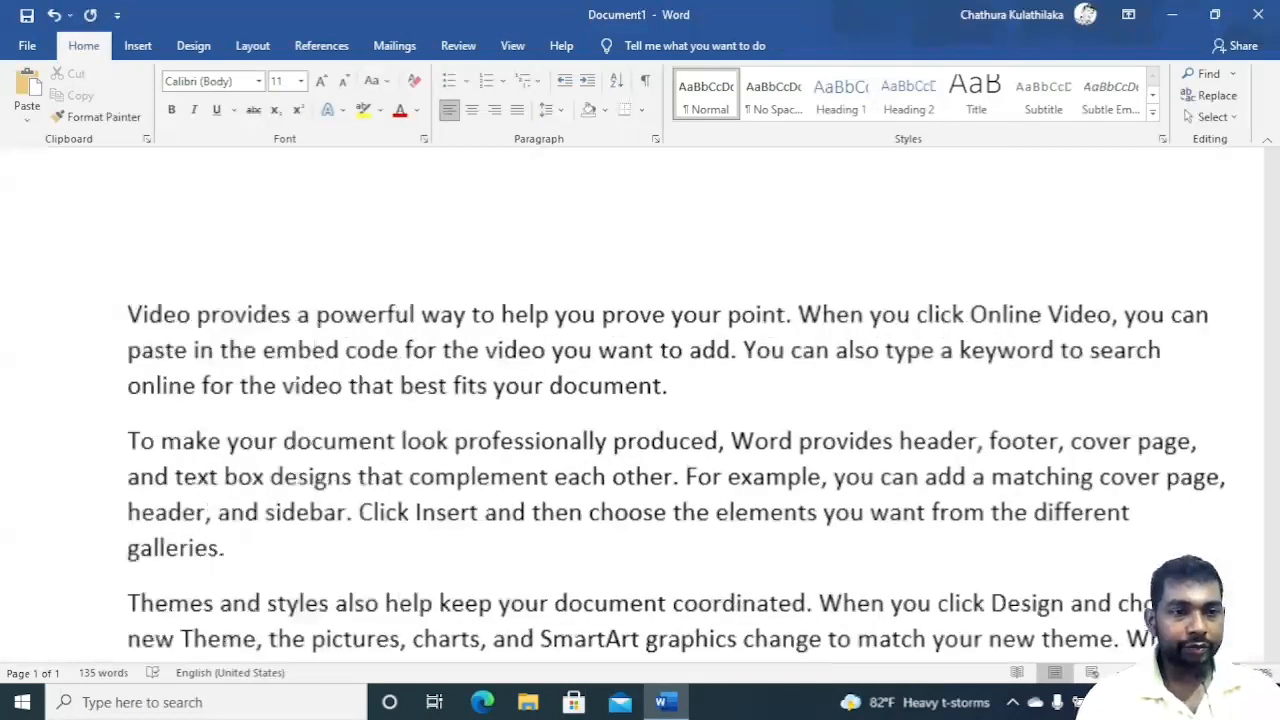
scroll(640, 420, "up", 3, "ctrl")
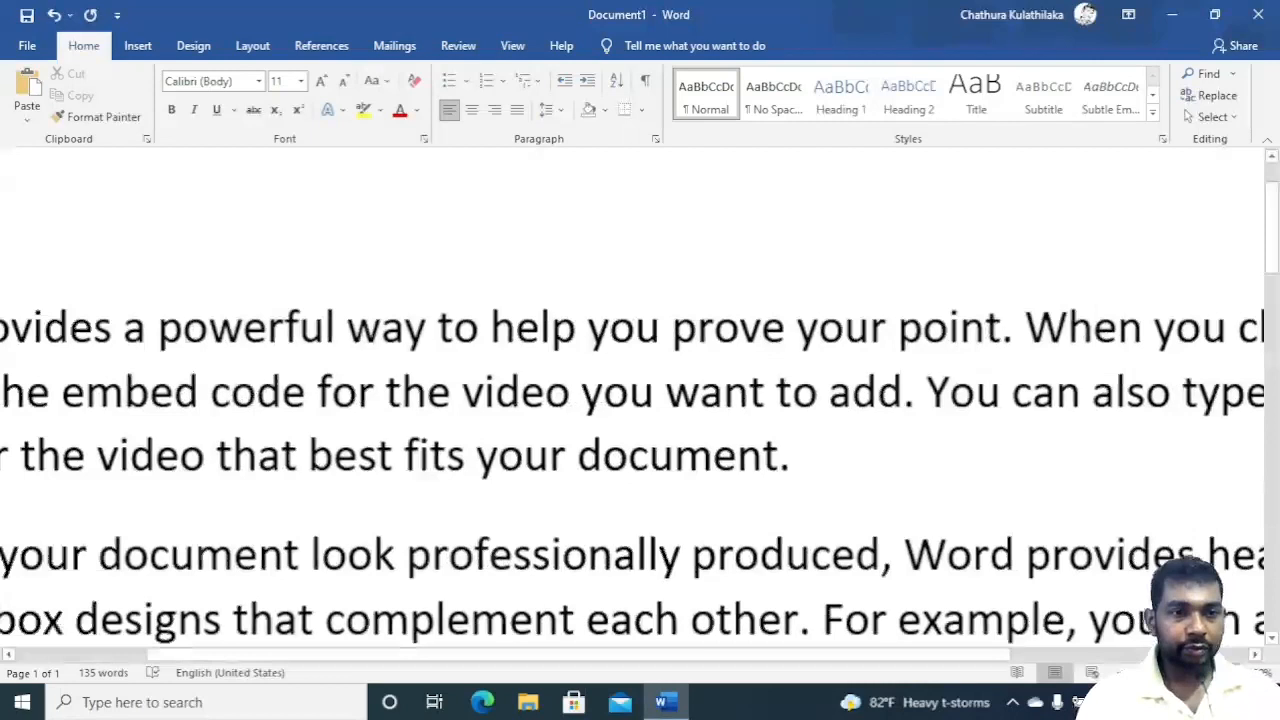
scroll(640, 420, "up", 2, "ctrl")
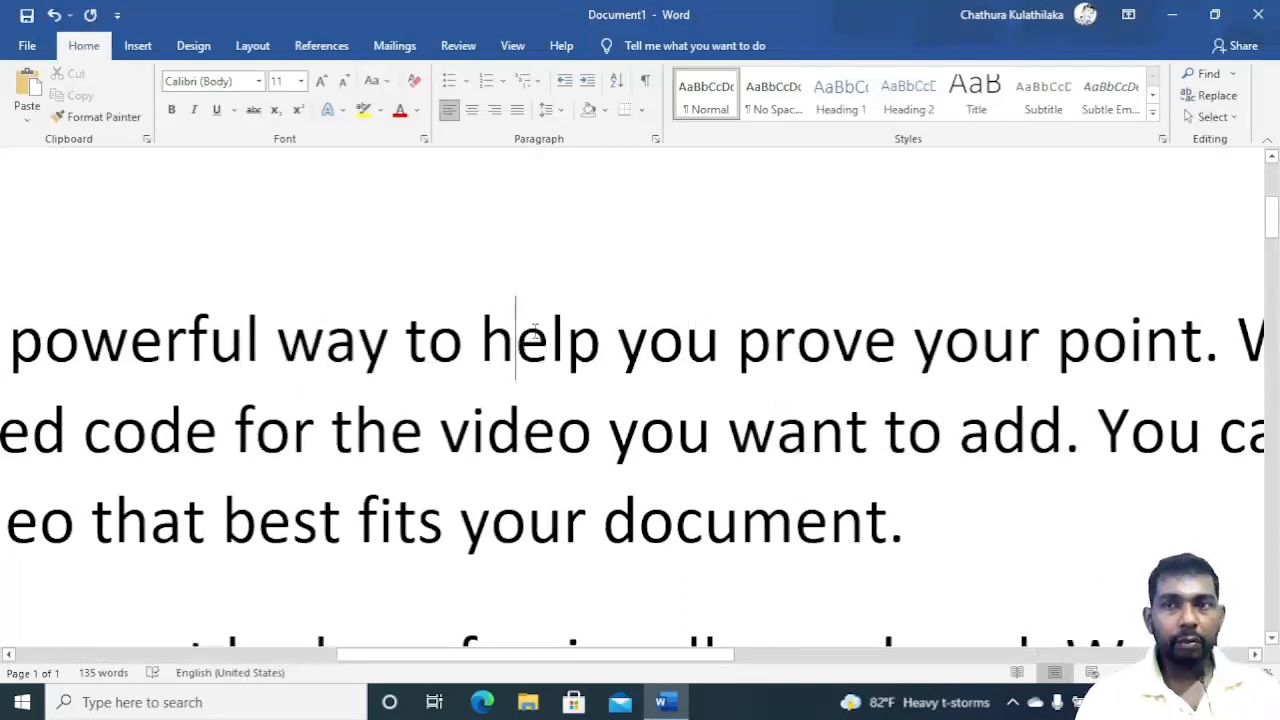
left_click(566, 349)
left_click(428, 340)
left_click(650, 340)
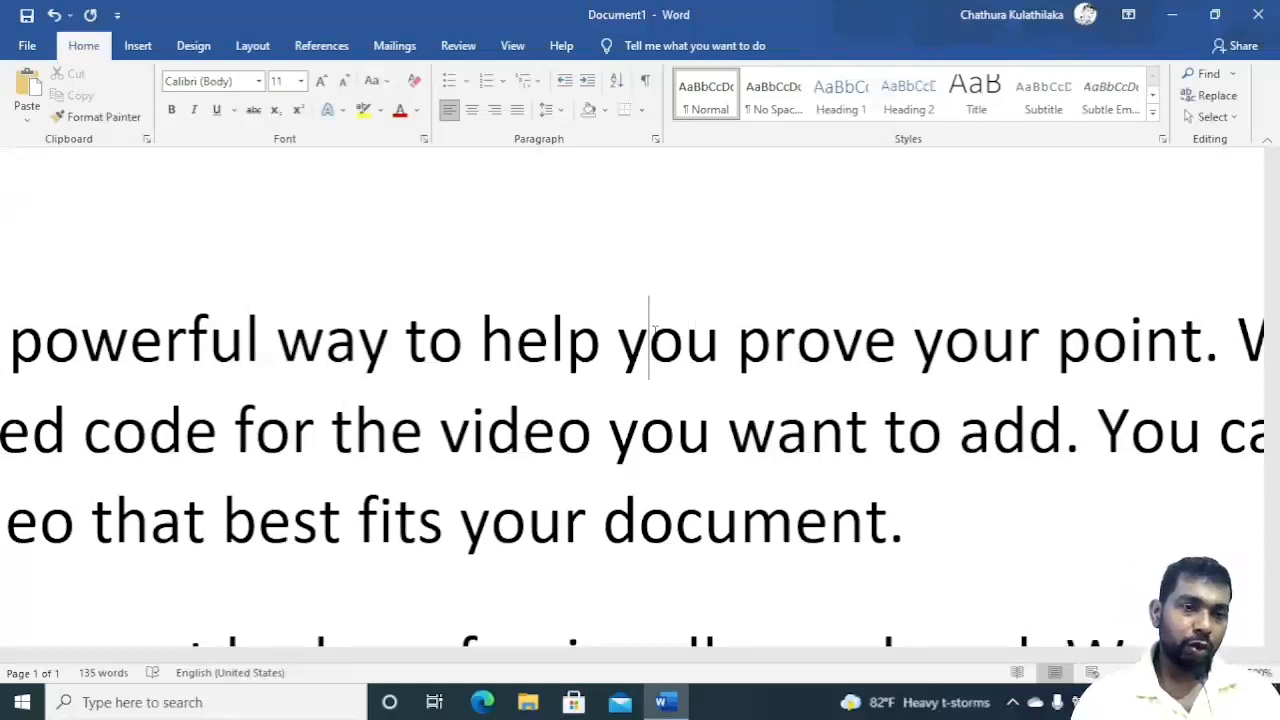
Delete the character after the cursor and then the one before it, undoing each deletion.
key("Delete")
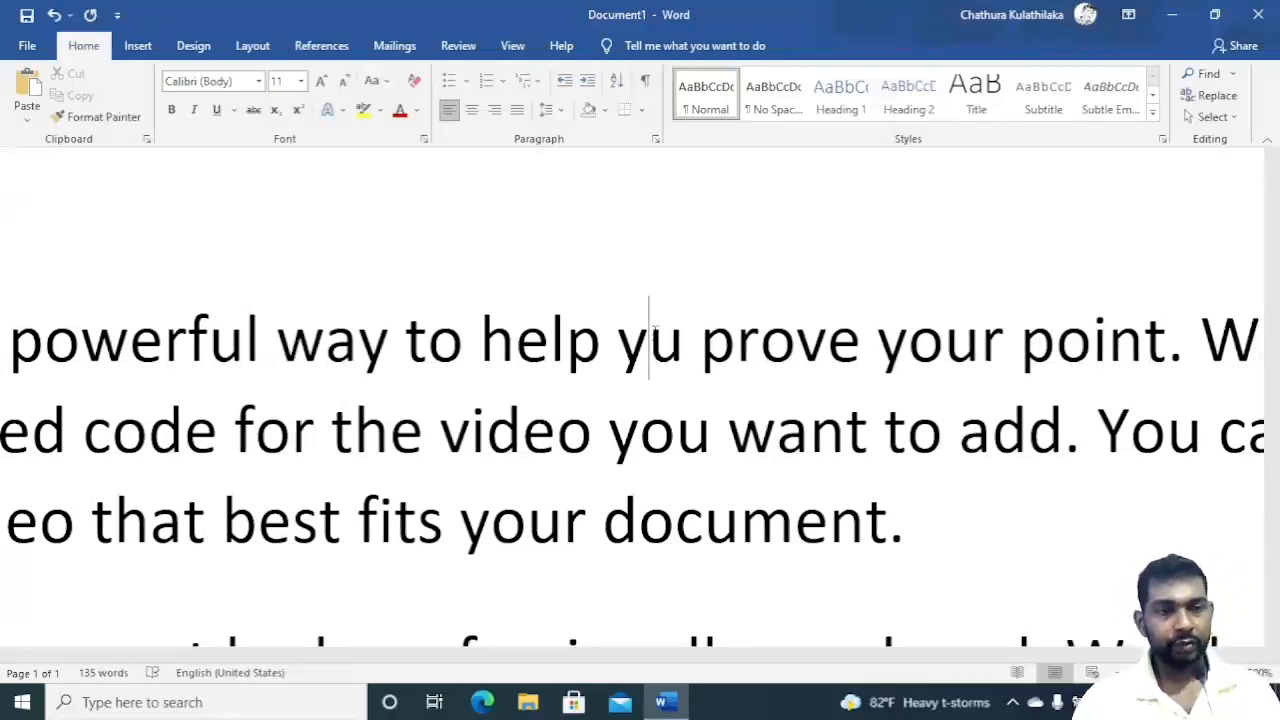
key("ctrl+z")
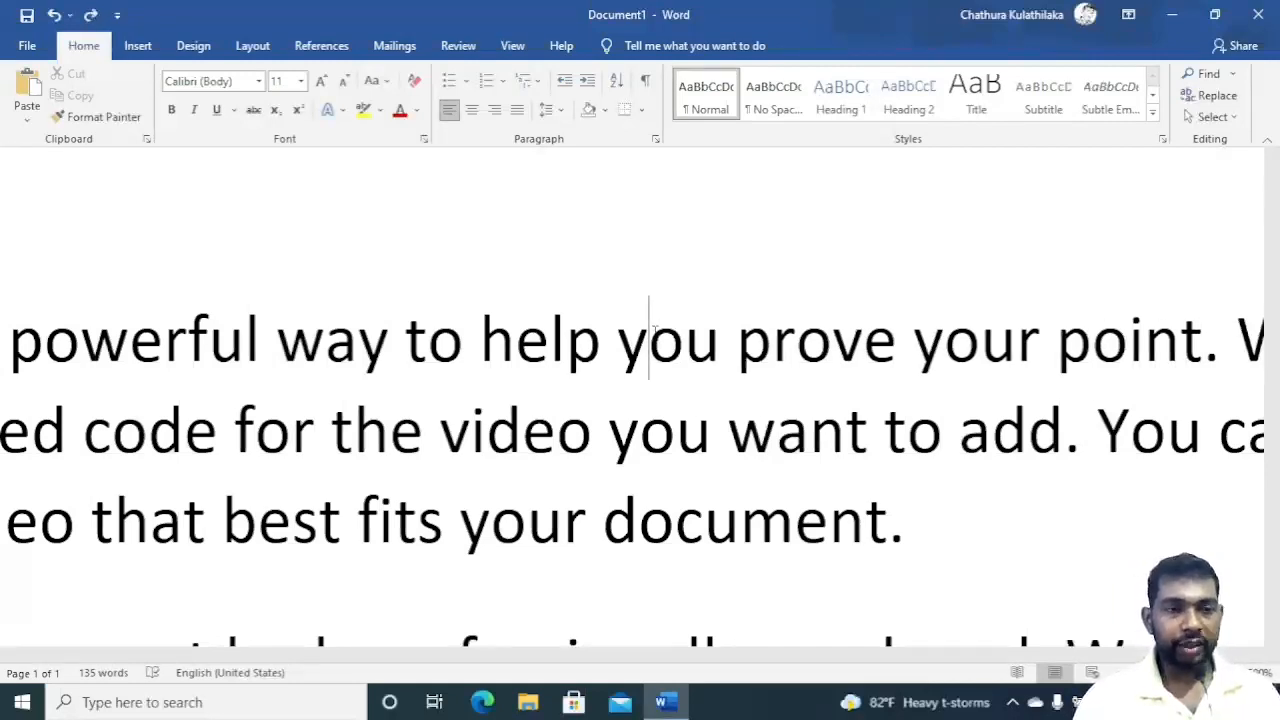
key("BackSpace")
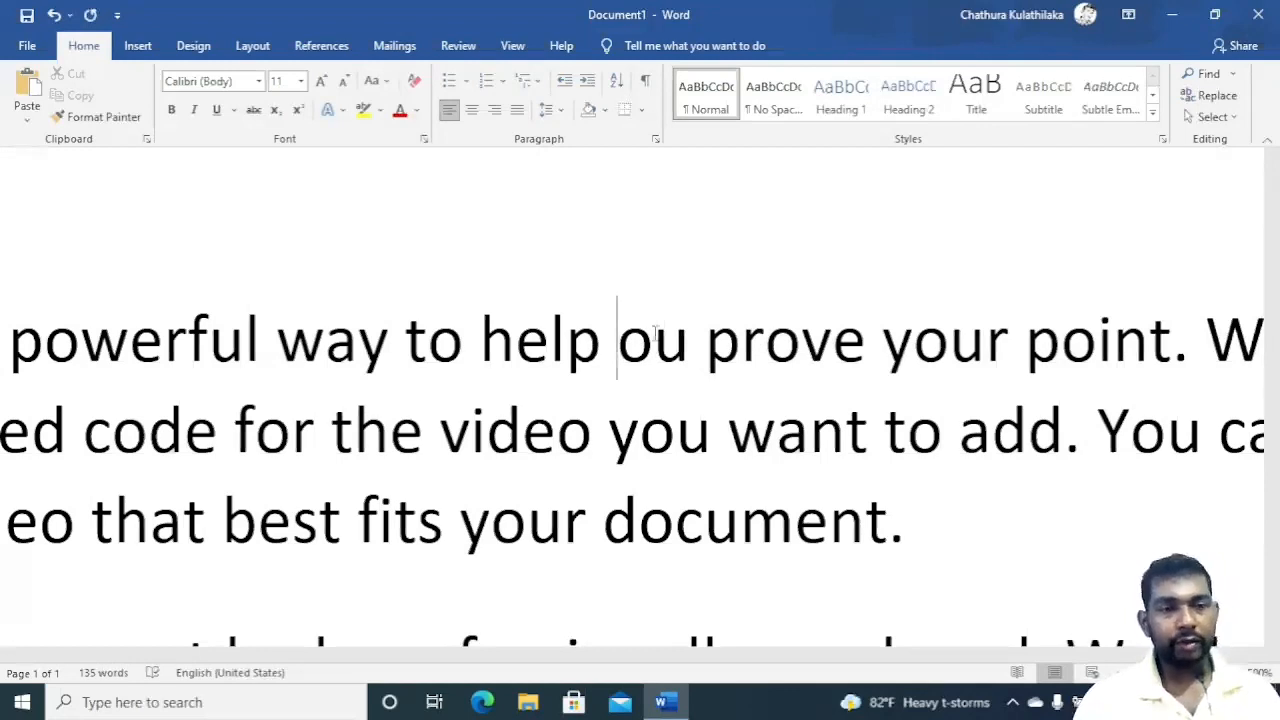
key("ctrl+z")
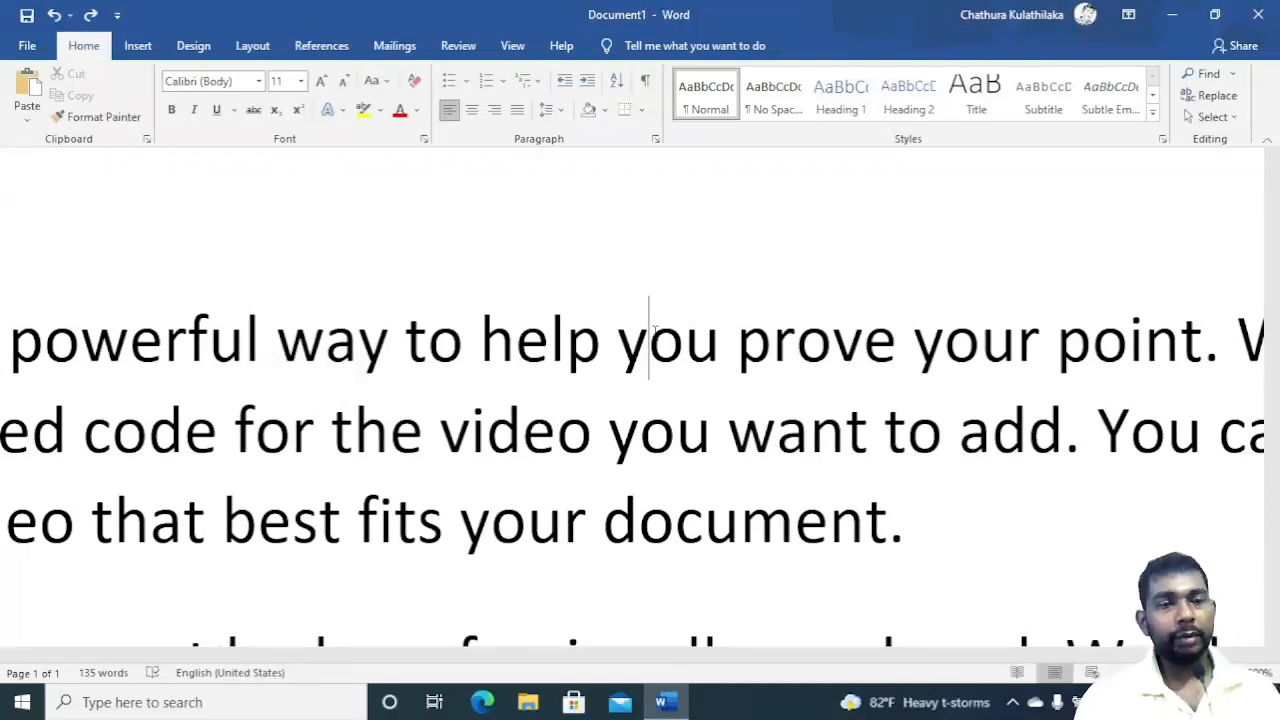
Practise selecting words by dragging across 'you', 'help', 'video' and 'video you'.
left_click_drag(618, 350, 718, 352)
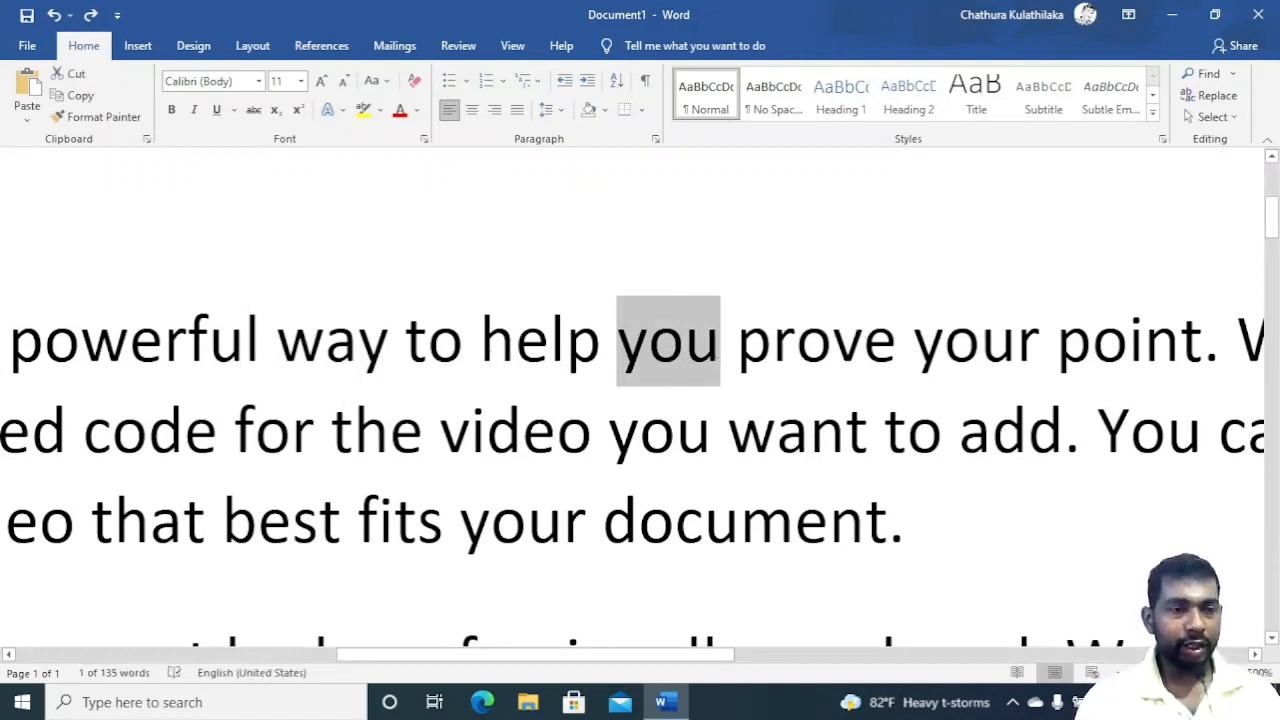
left_click_drag(553, 340, 614, 342)
left_click_drag(486, 430, 590, 440)
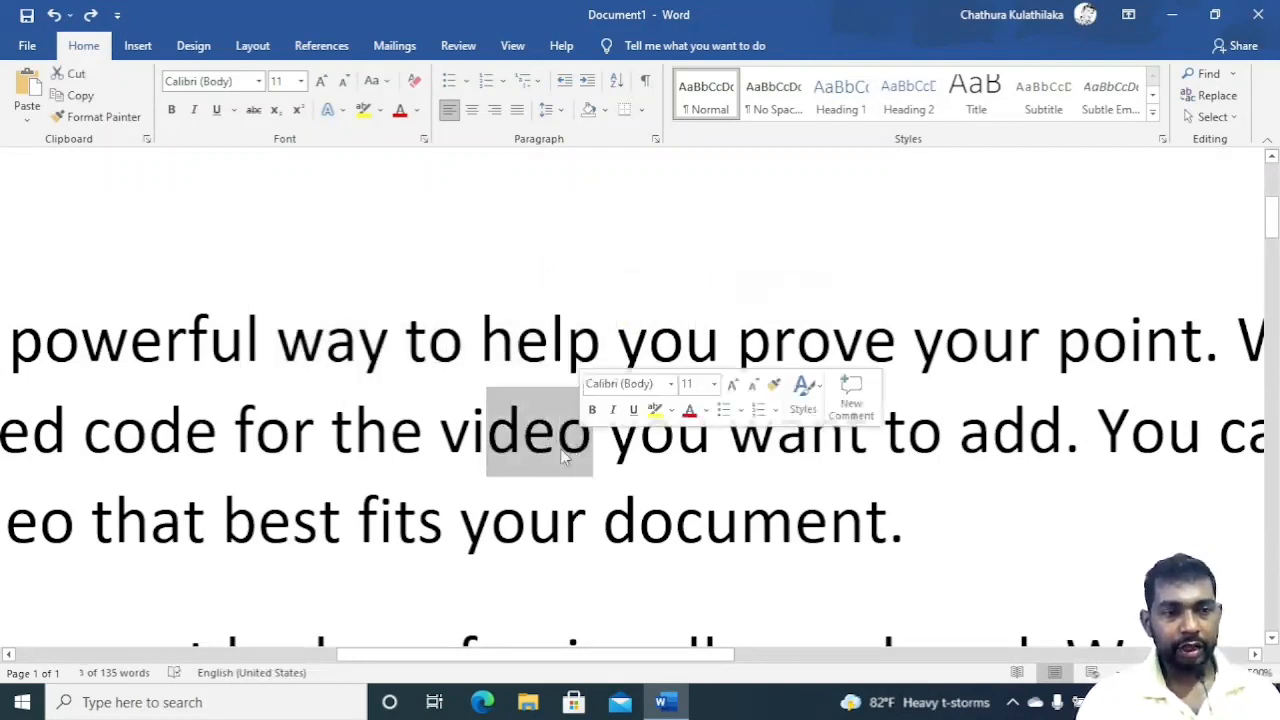
left_click(522, 432)
left_click_drag(470, 430, 594, 441)
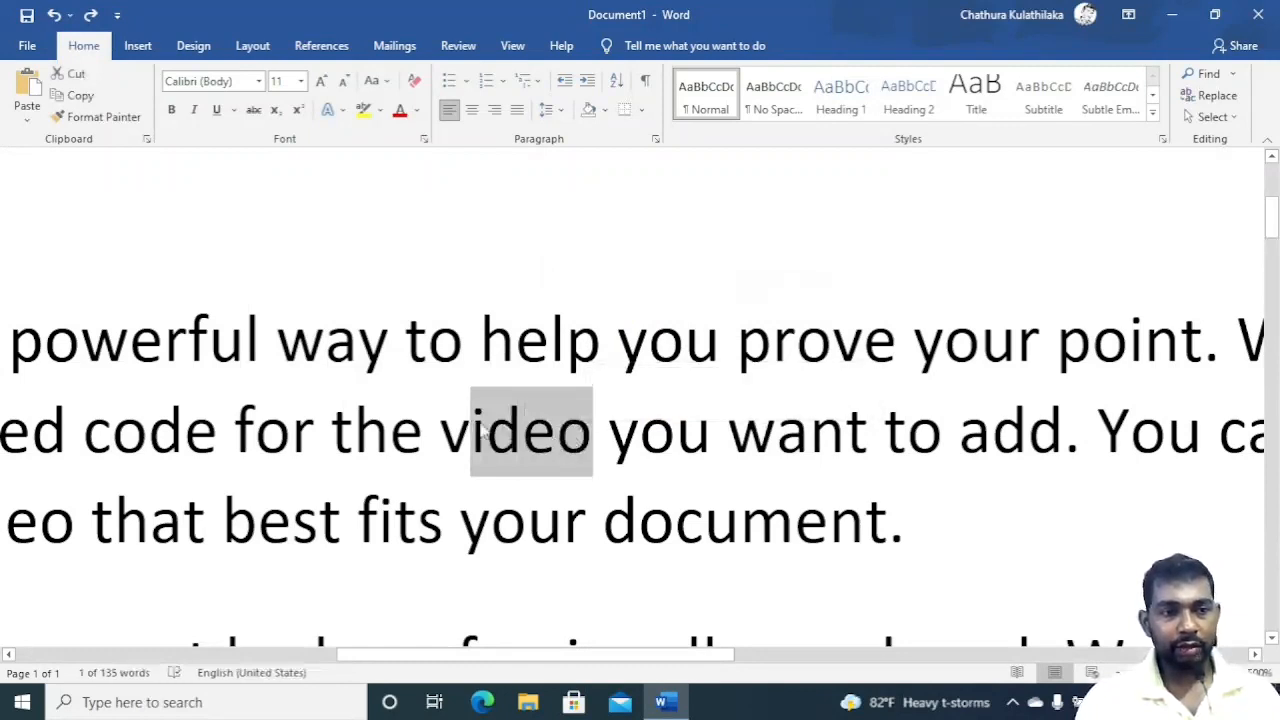
mouse_move(441, 432)
left_mouse_down()
mouse_move(702, 436)
mouse_move(445, 436)
left_mouse_up()
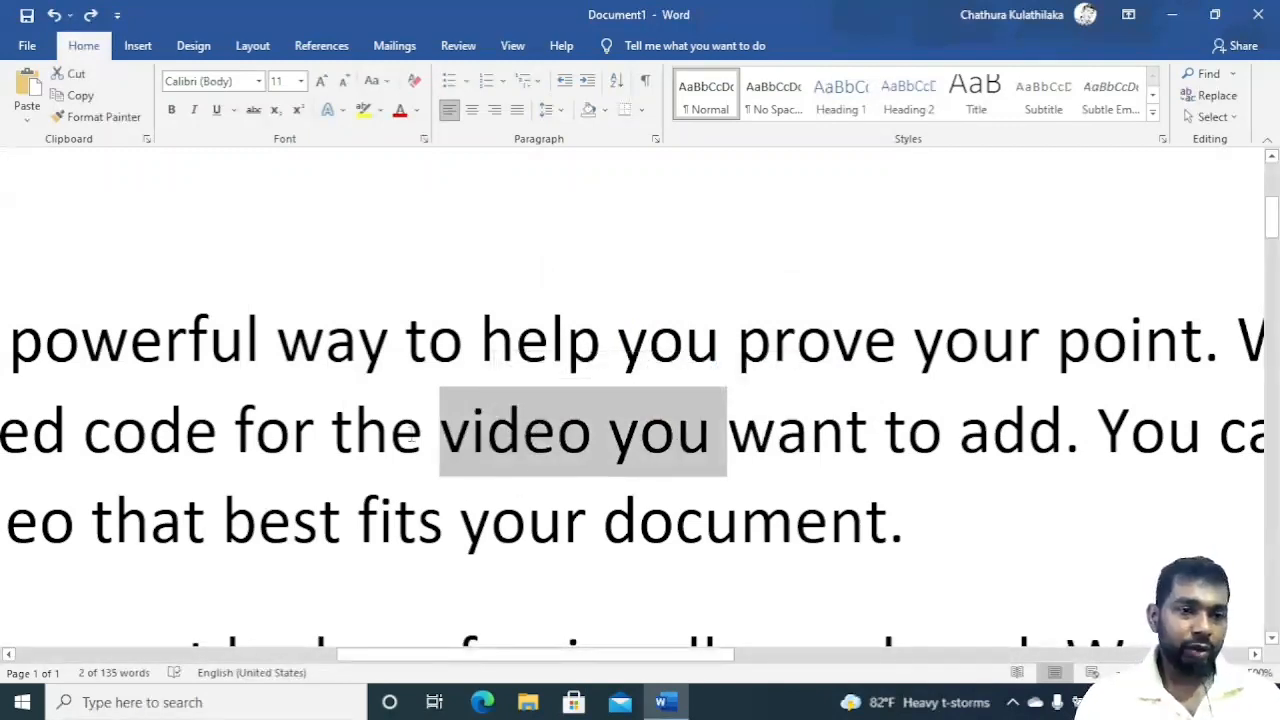
left_click(650, 443)
left_click_drag(676, 443, 609, 445)
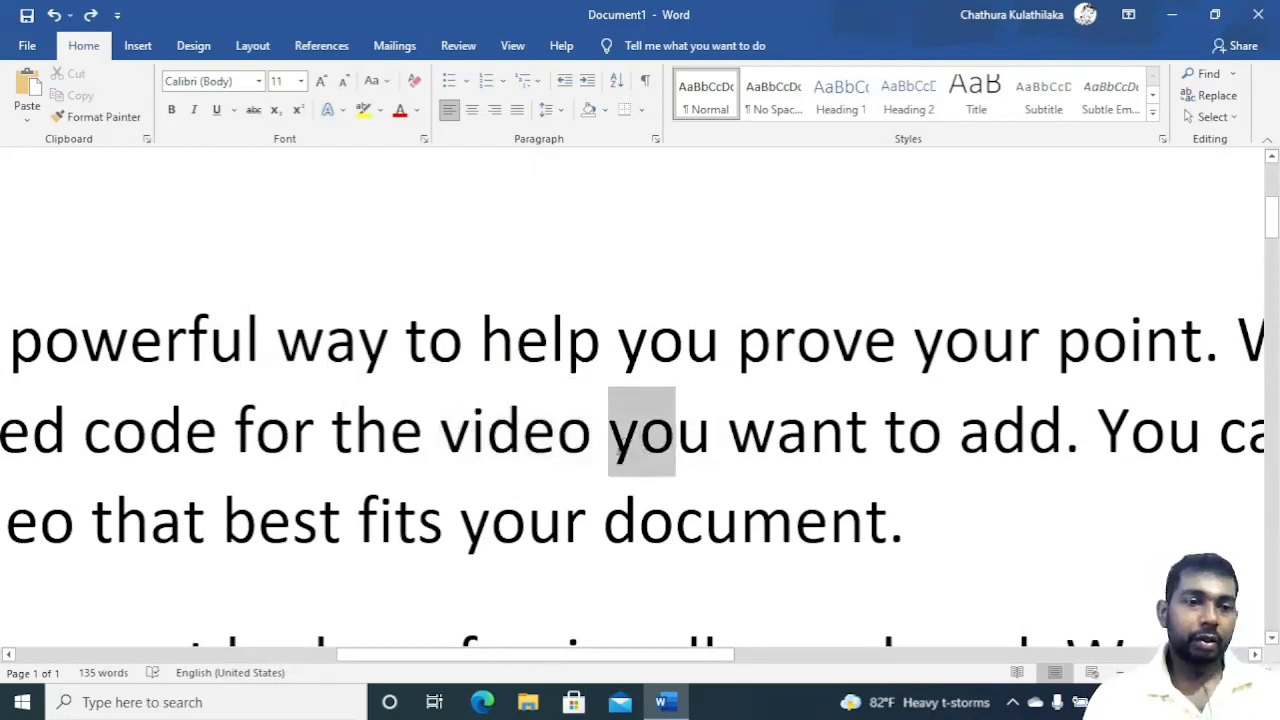
Select 'help you' by dragging, clear the selection, then select the word 'help' by double-clicking it.
left_click(463, 338)
left_click(550, 338)
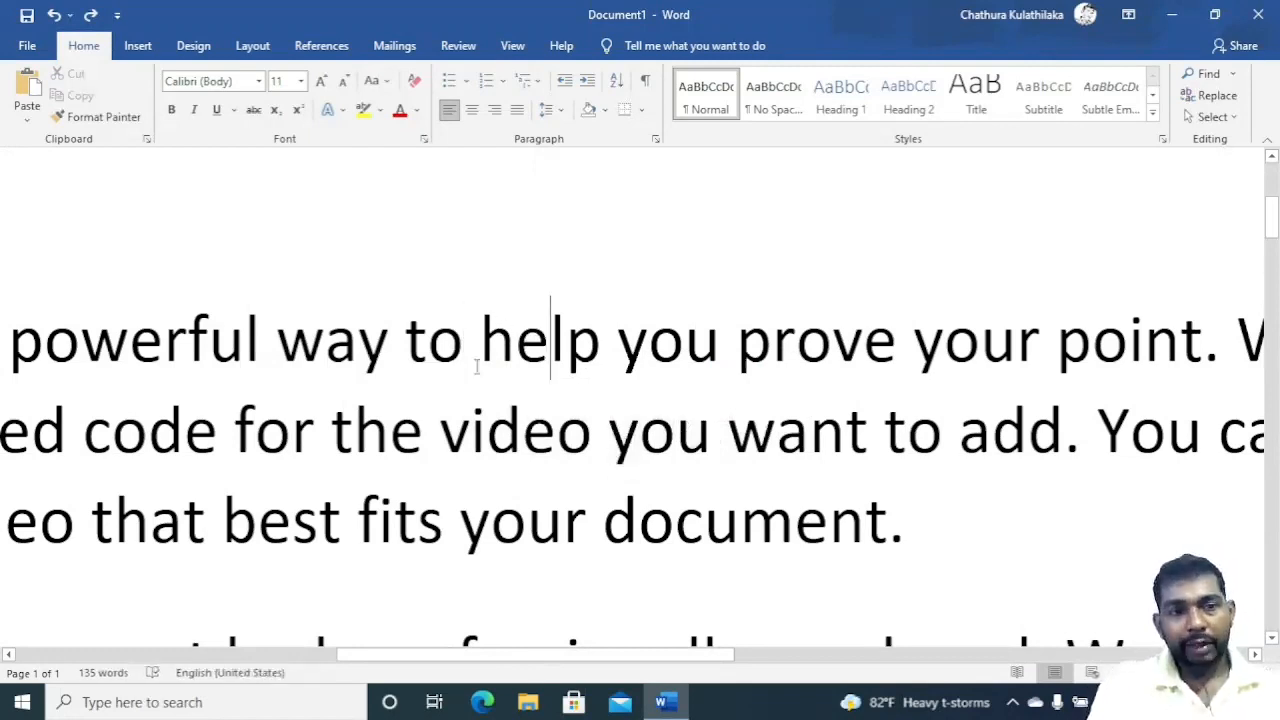
left_click_drag(524, 360, 700, 343)
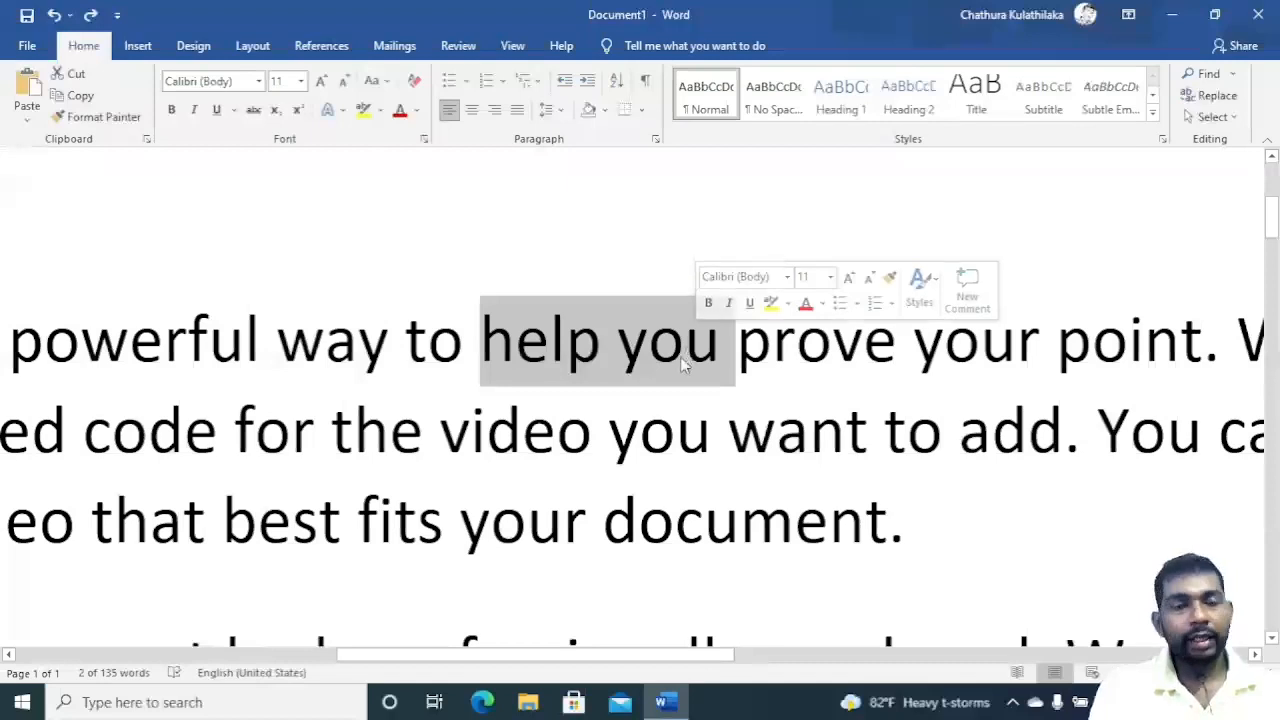
left_click(476, 396)
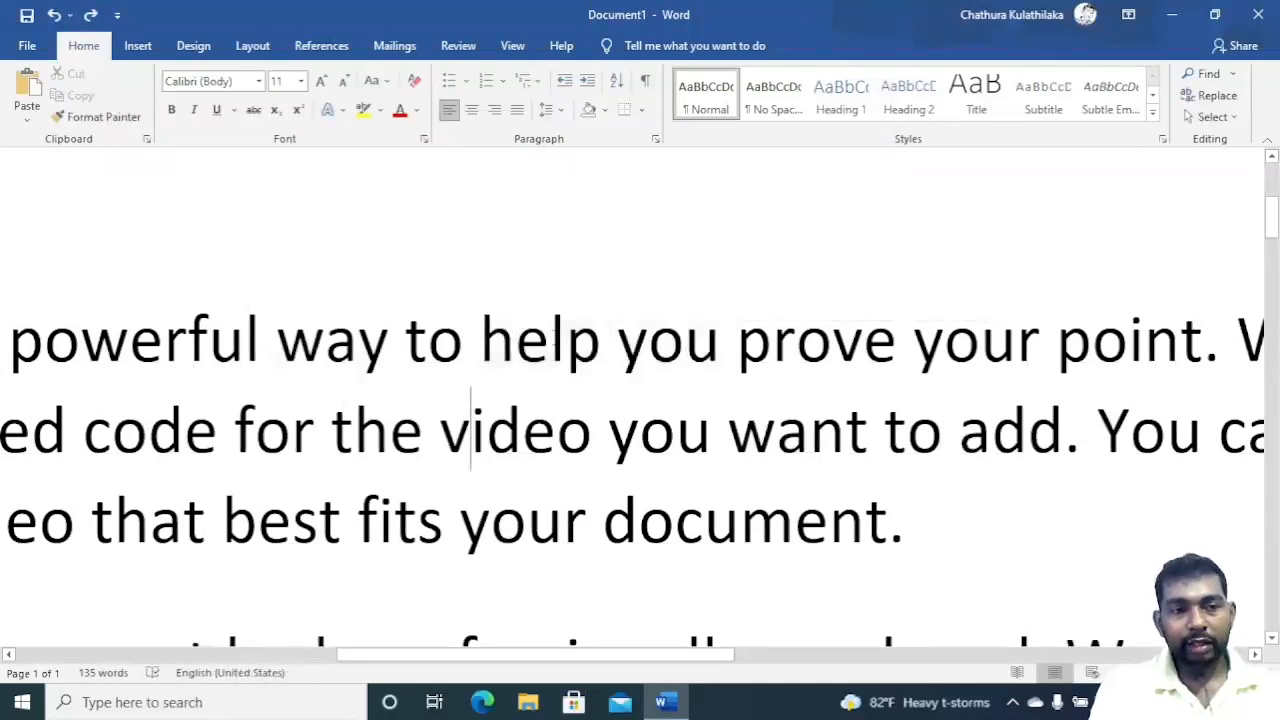
left_click(550, 336)
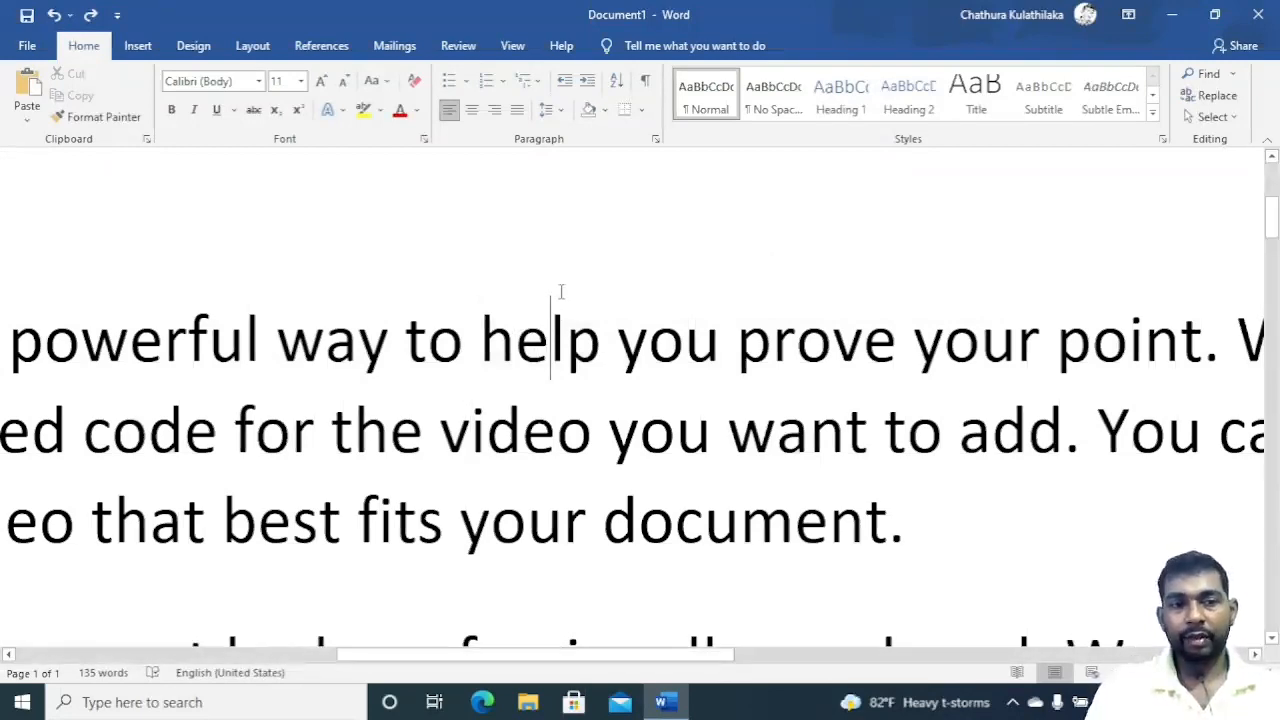
double_click(530, 362)
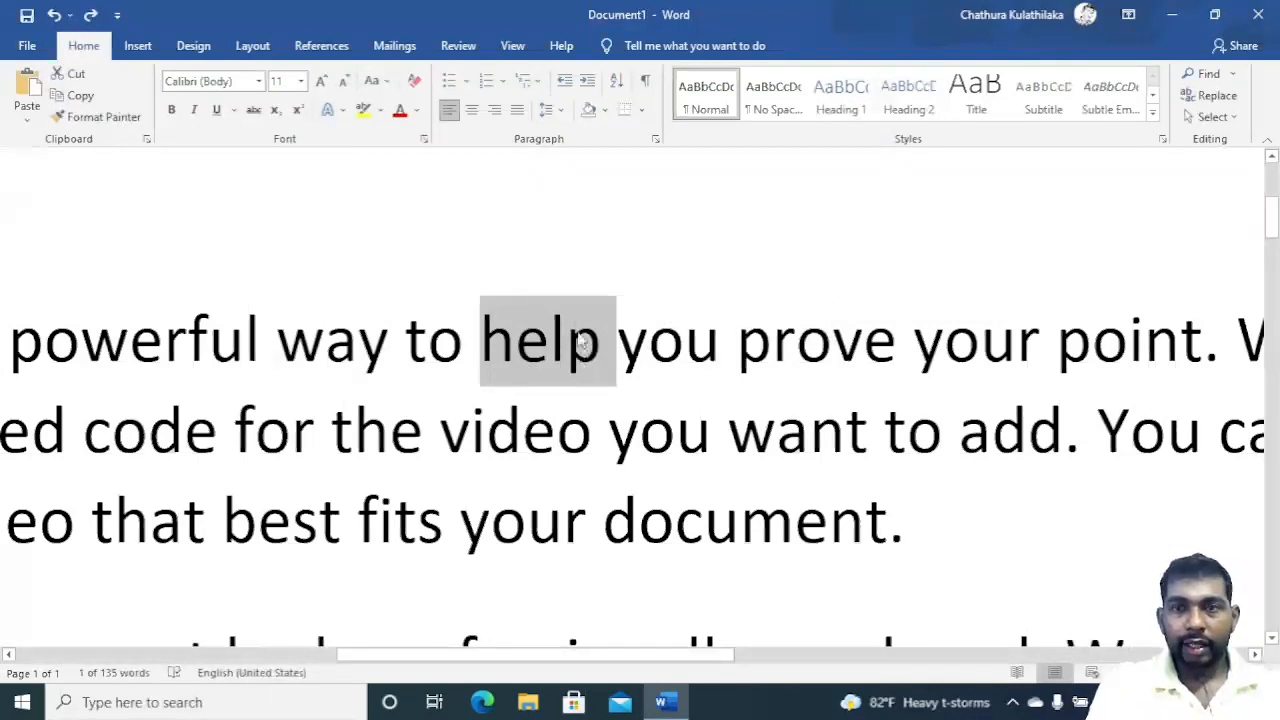
Select the word 'prove' by double-clicking, then the whole first paragraph by triple-clicking.
double_click(815, 347)
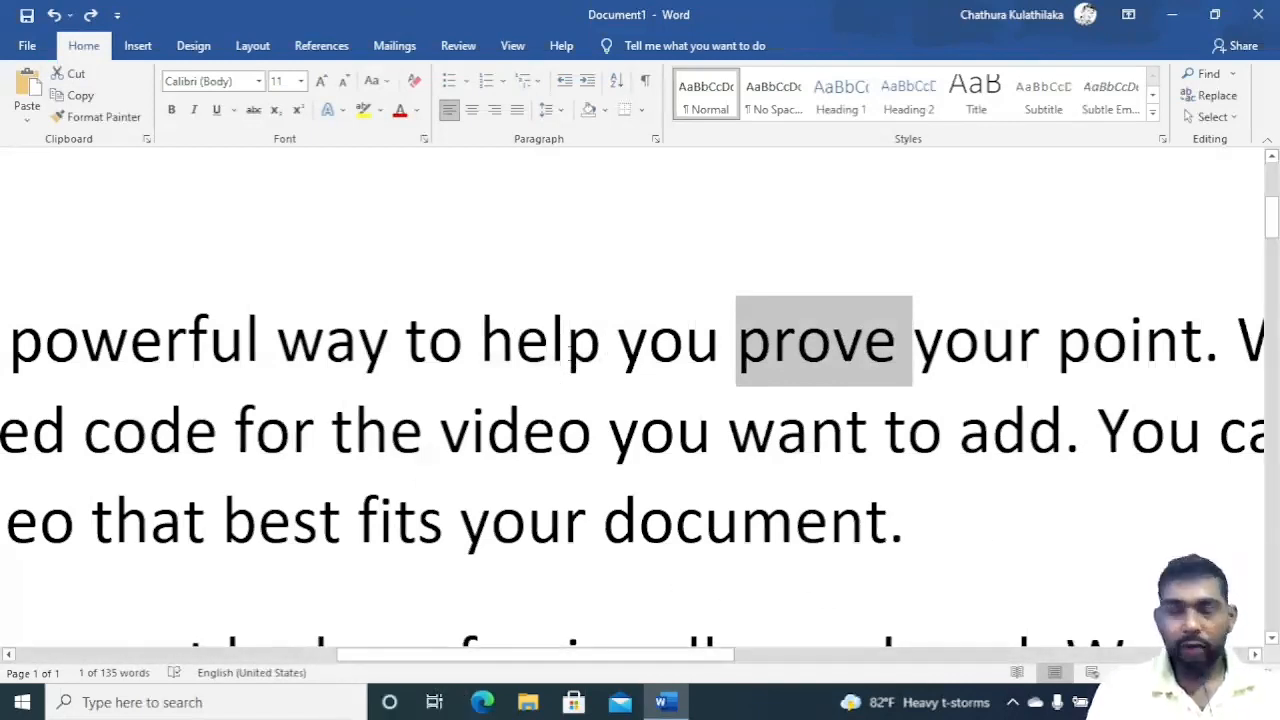
triple_click(566, 330)
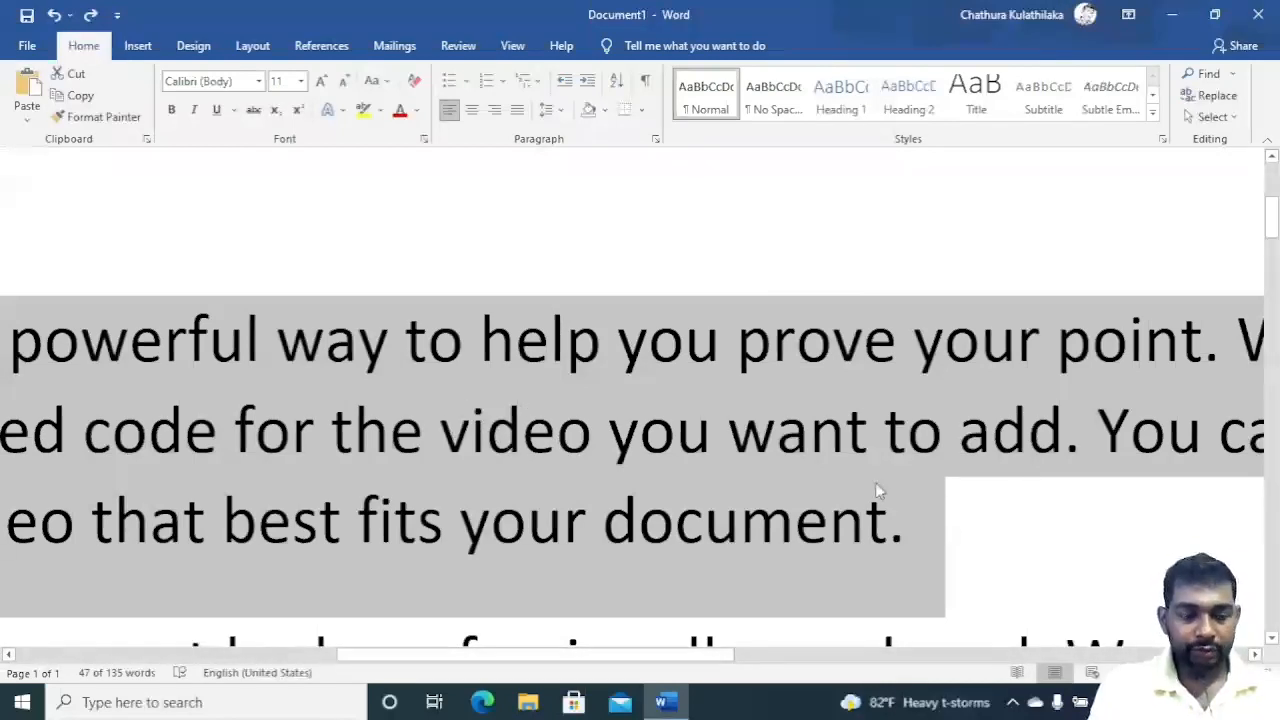
Select the word 'other' and then the whole second paragraph.
scroll(868, 489, "down", 5)
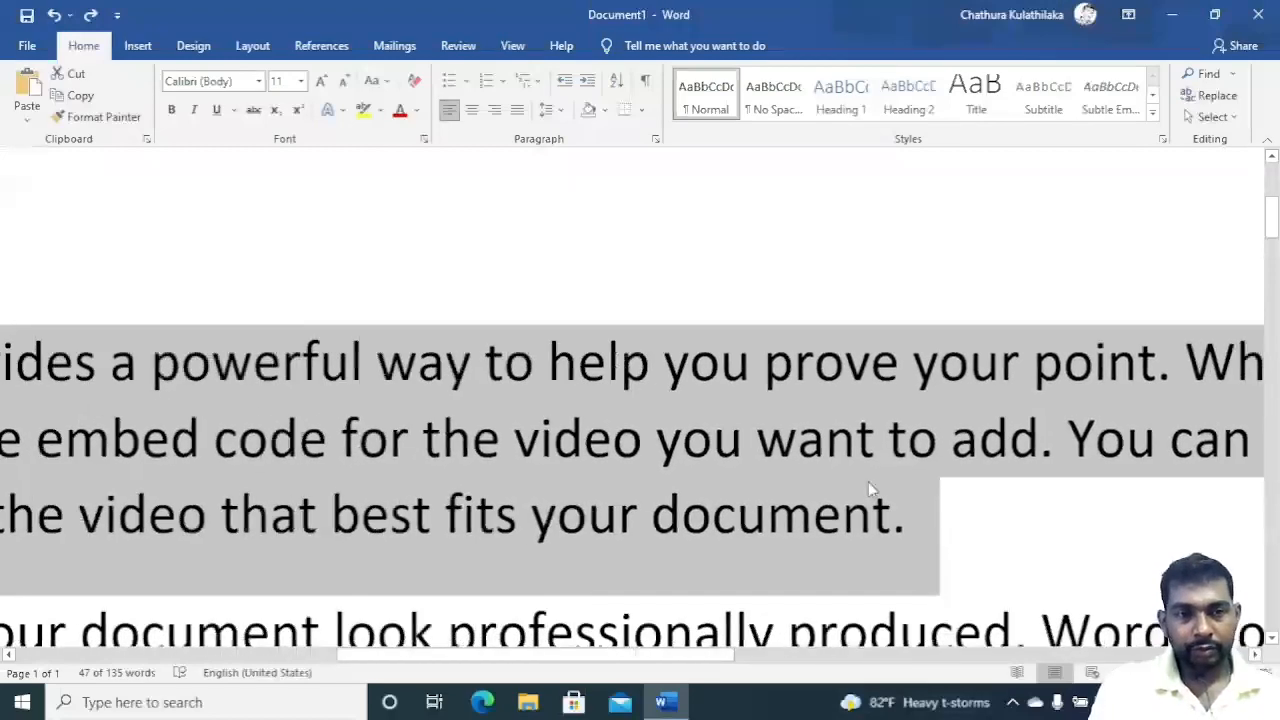
scroll(866, 487, "down", 4)
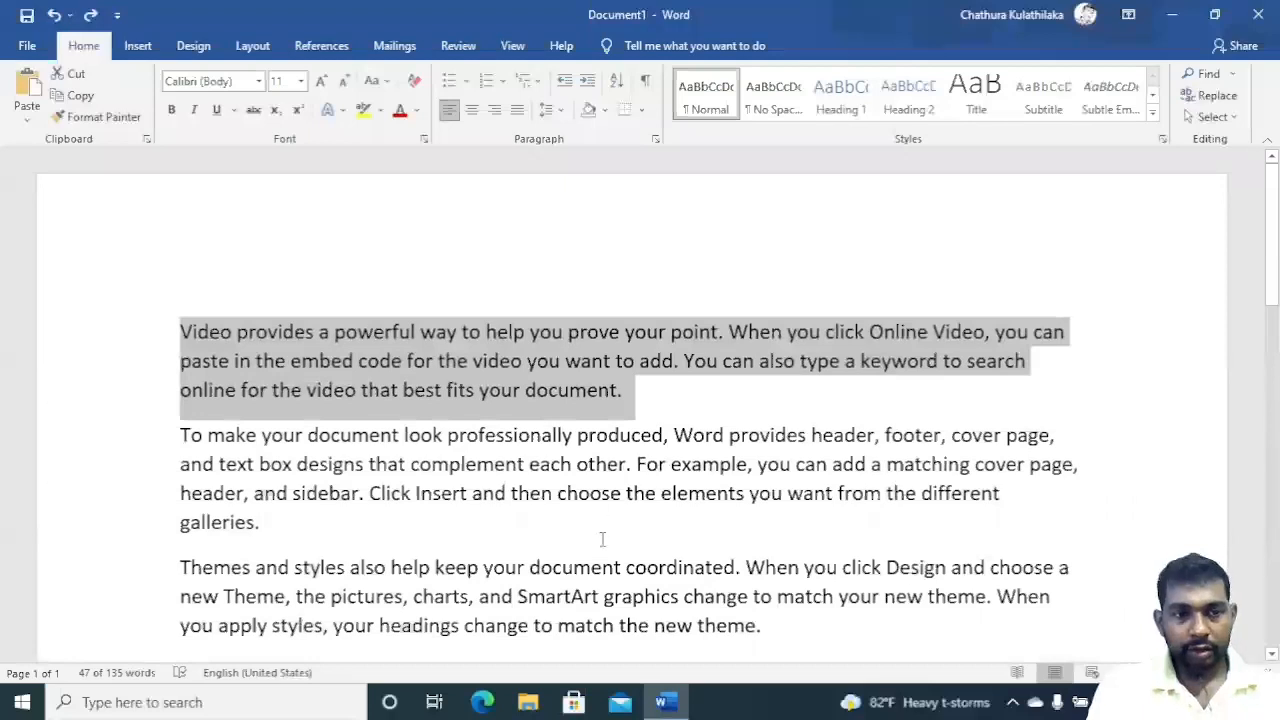
left_click(620, 460)
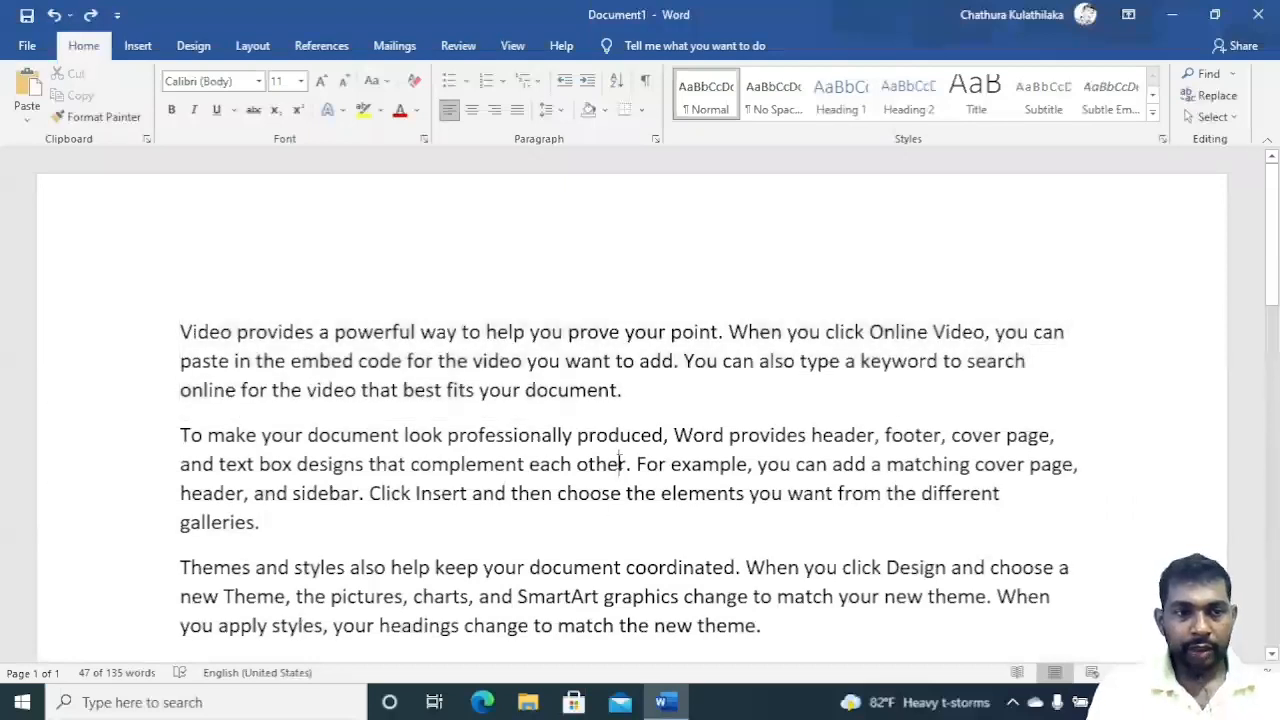
double_click(591, 466)
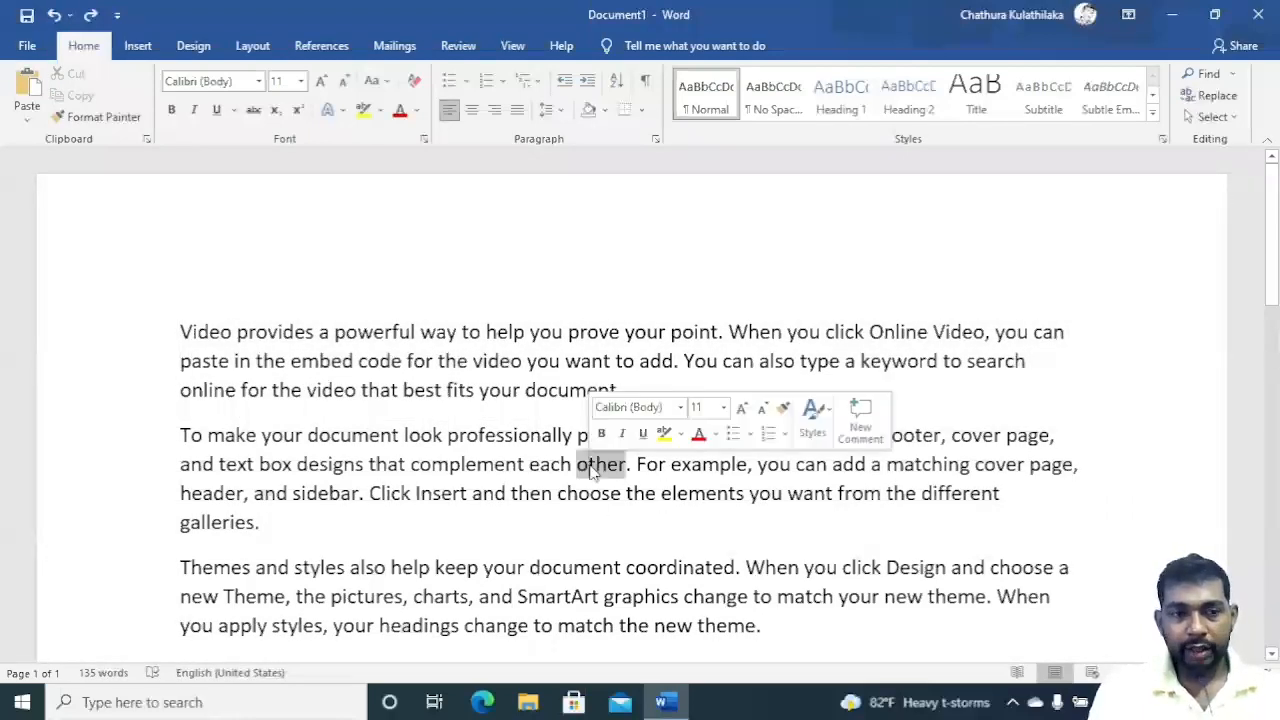
triple_click(594, 471)
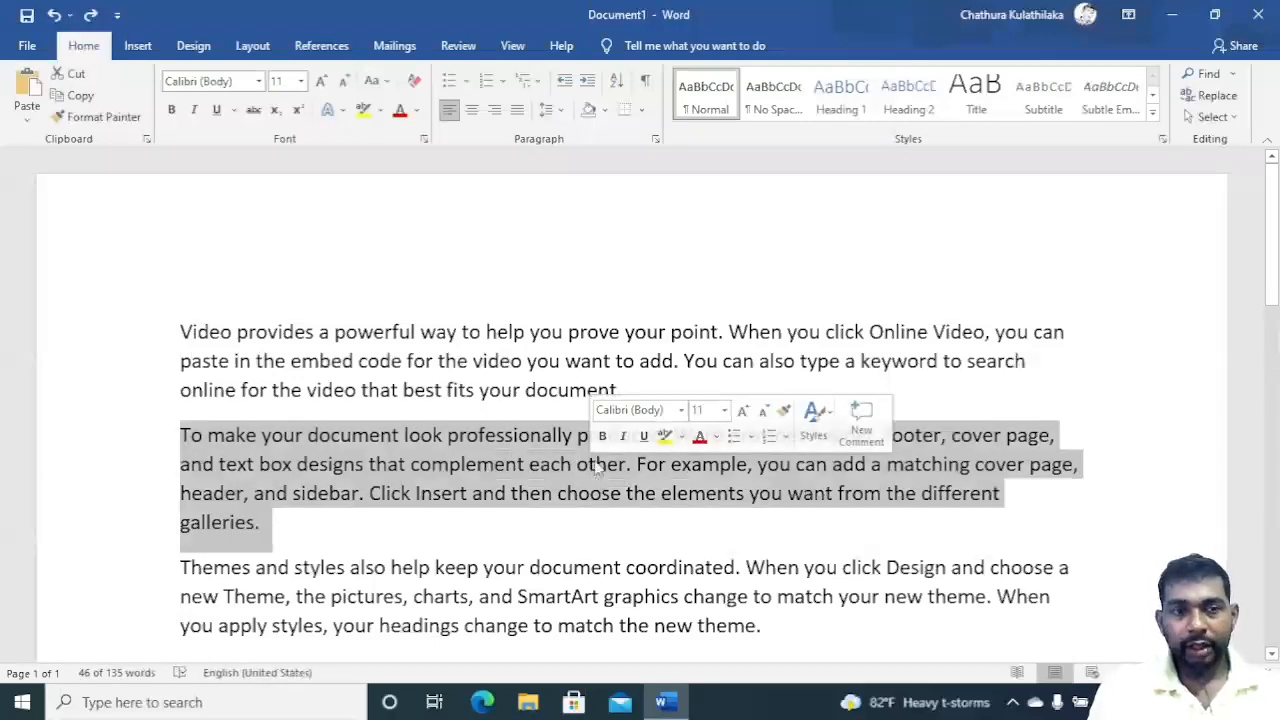
Select the words 'you' and 'your' in the first paragraph.
triple_click(549, 337)
double_click(549, 337)
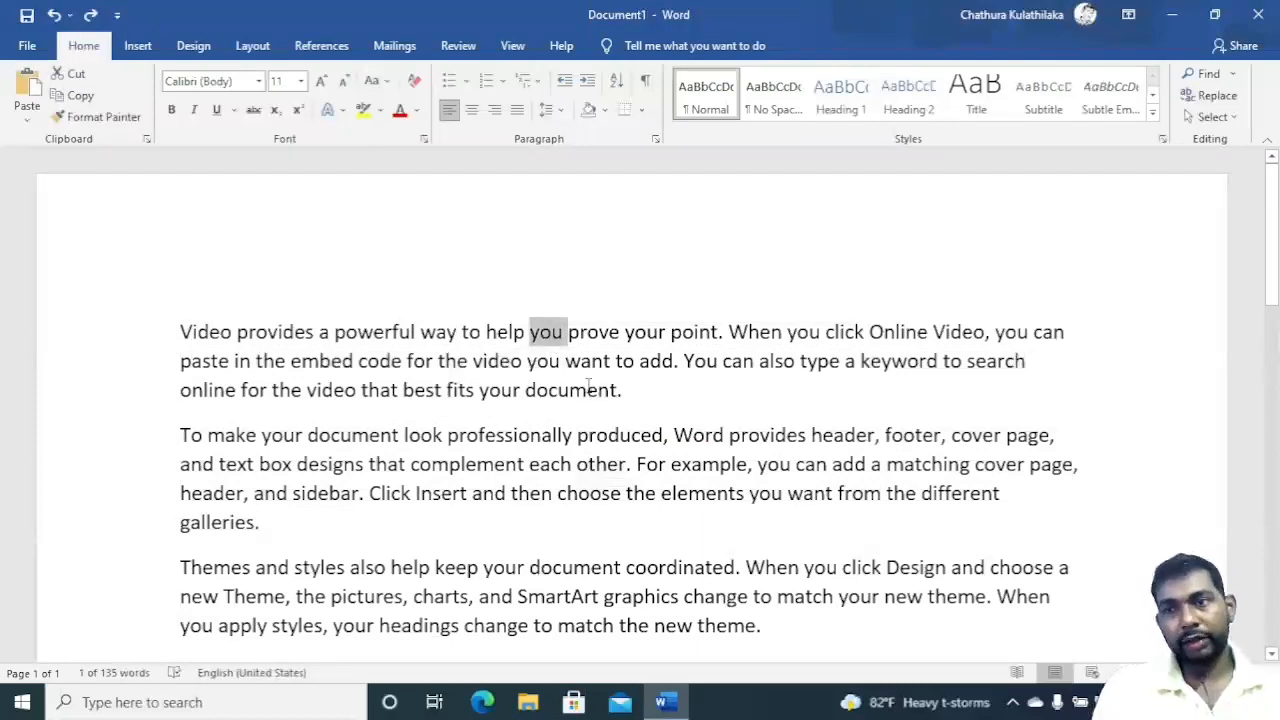
triple_click(658, 332)
double_click(648, 332)
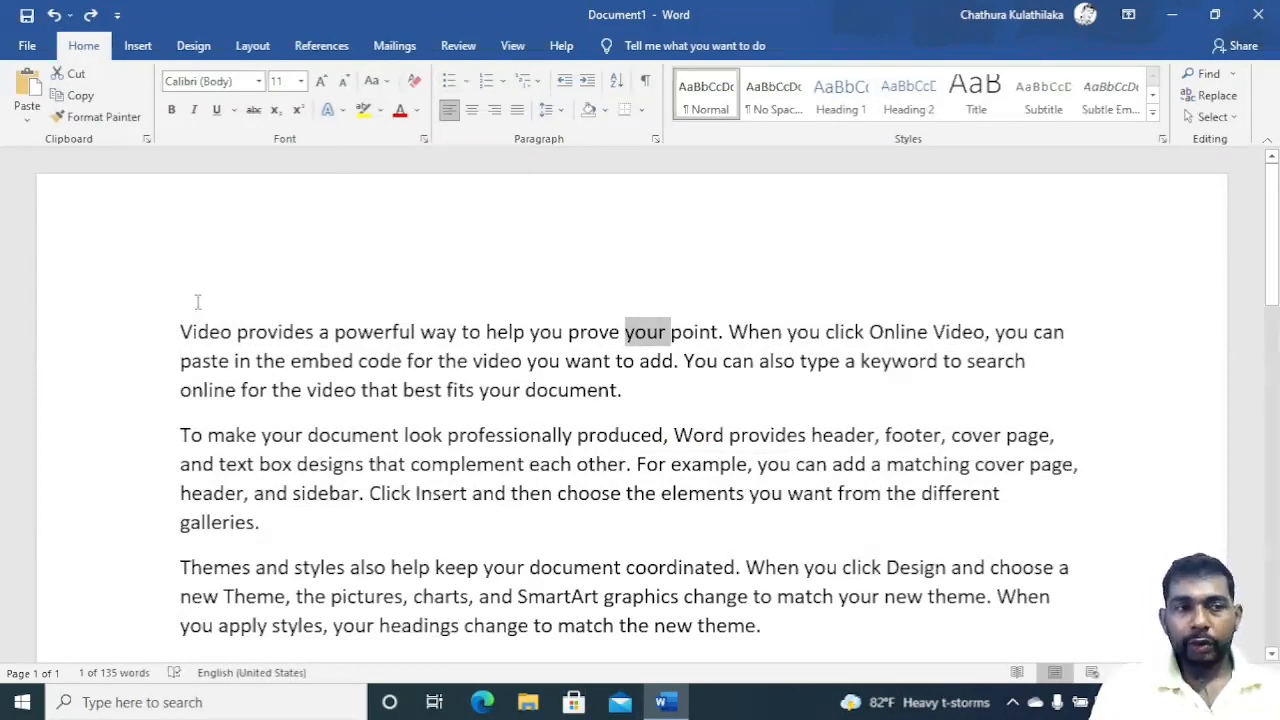
Select single lines of text by clicking in the left margin beside different lines.
left_click(108, 361)
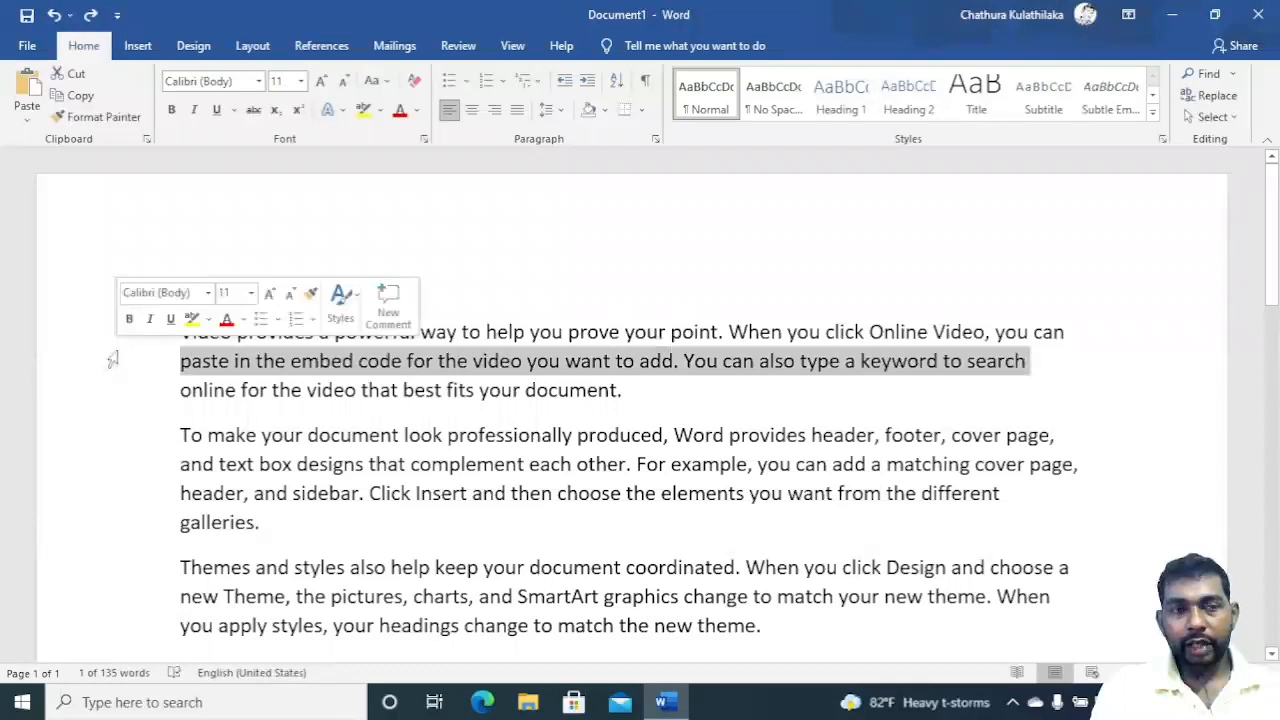
left_click(114, 464)
left_click(139, 538)
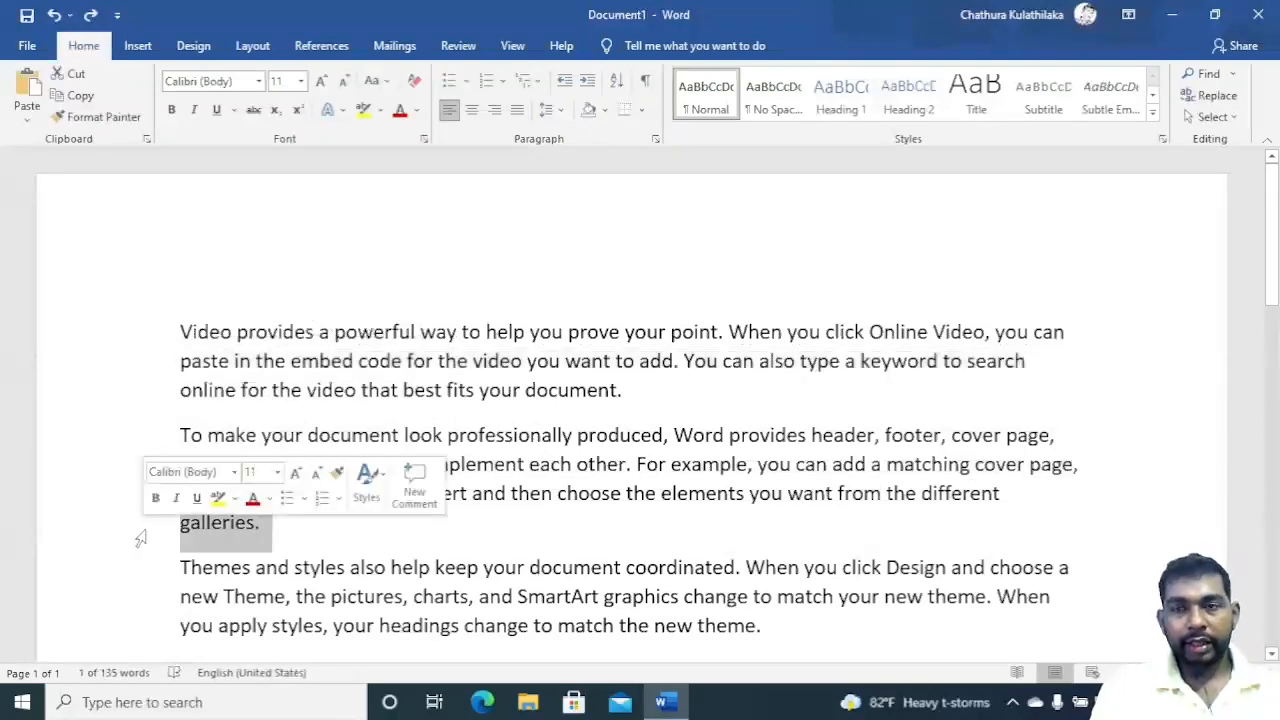
left_click(122, 600)
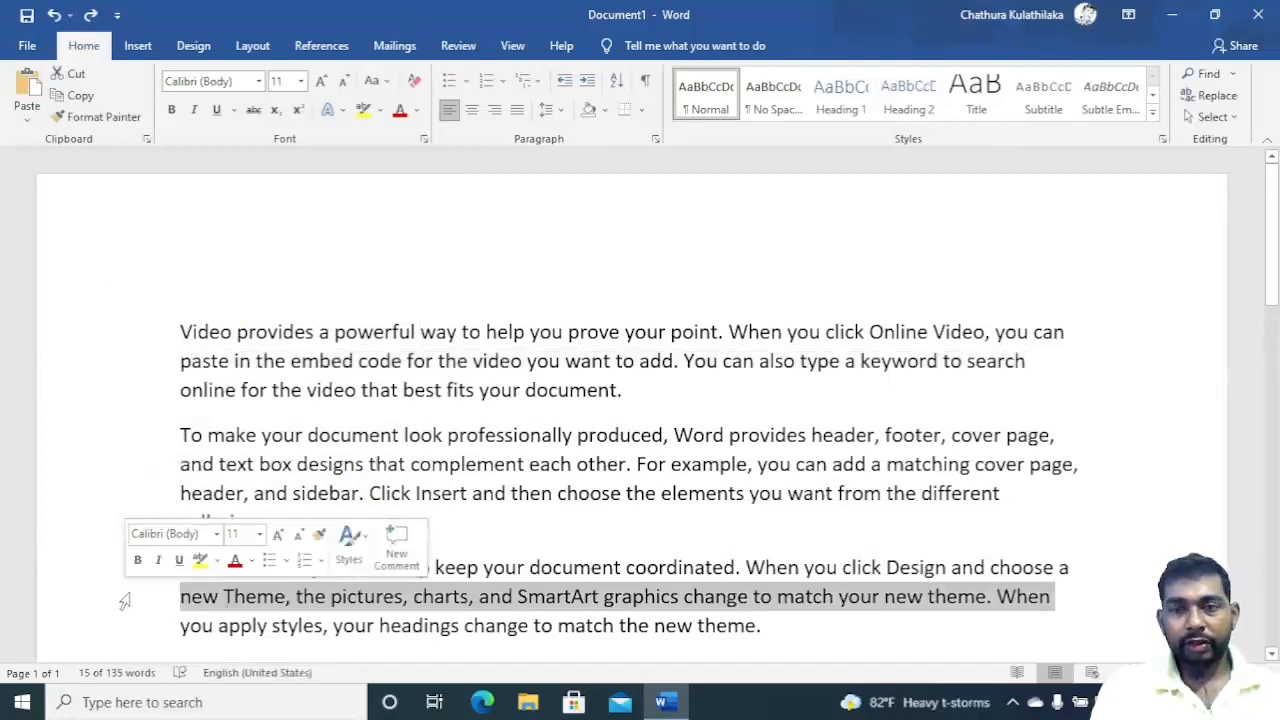
left_click(110, 491)
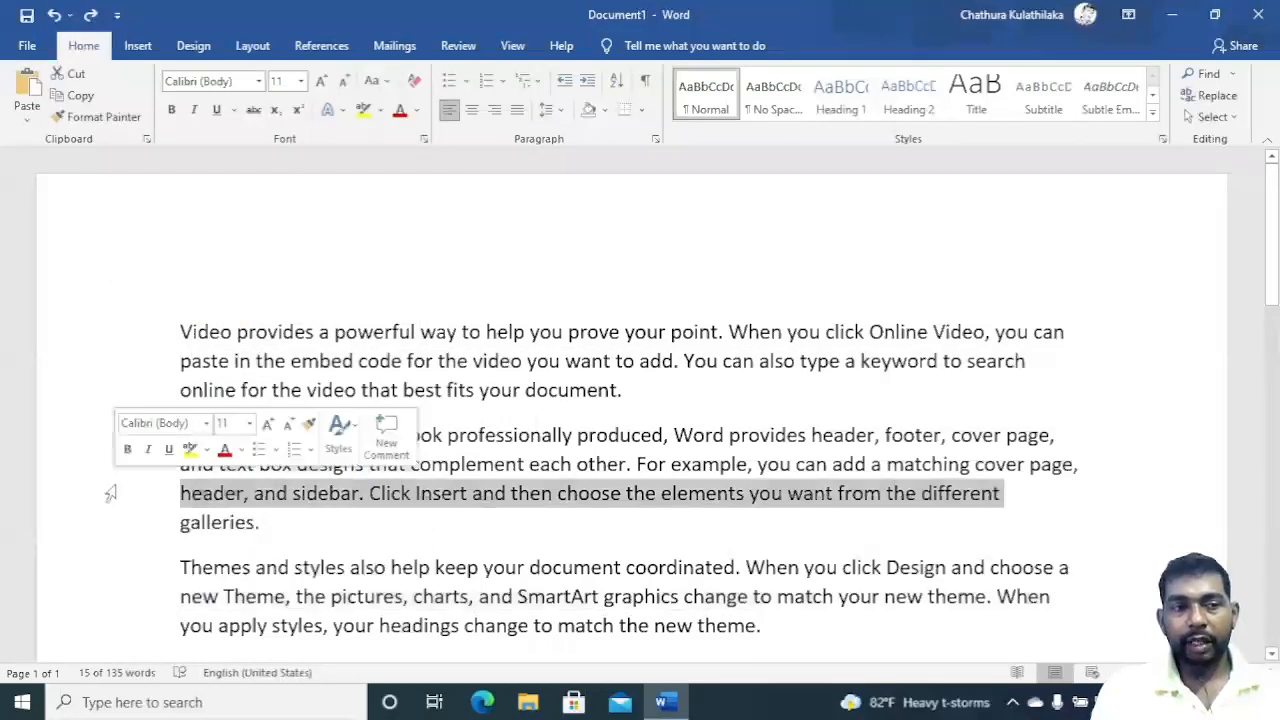
left_click(104, 330)
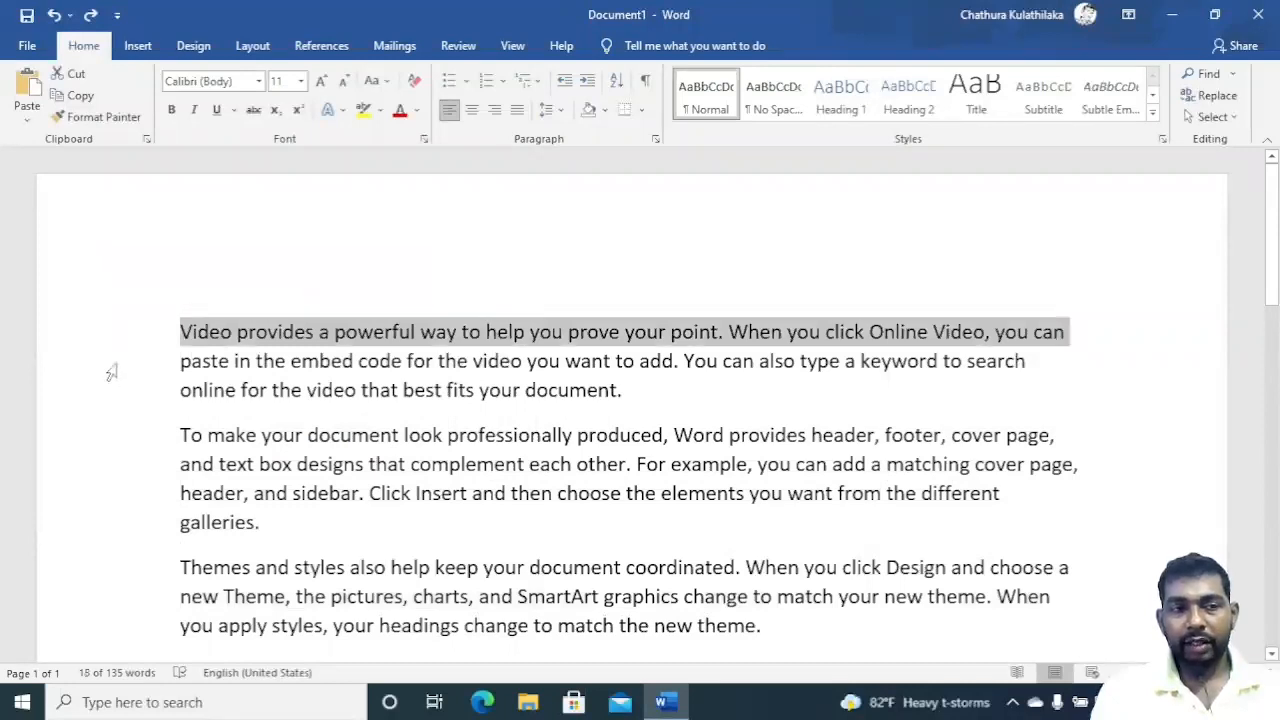
Select the whole first paragraph from the margin, then single lines of the second paragraph.
double_click(111, 374)
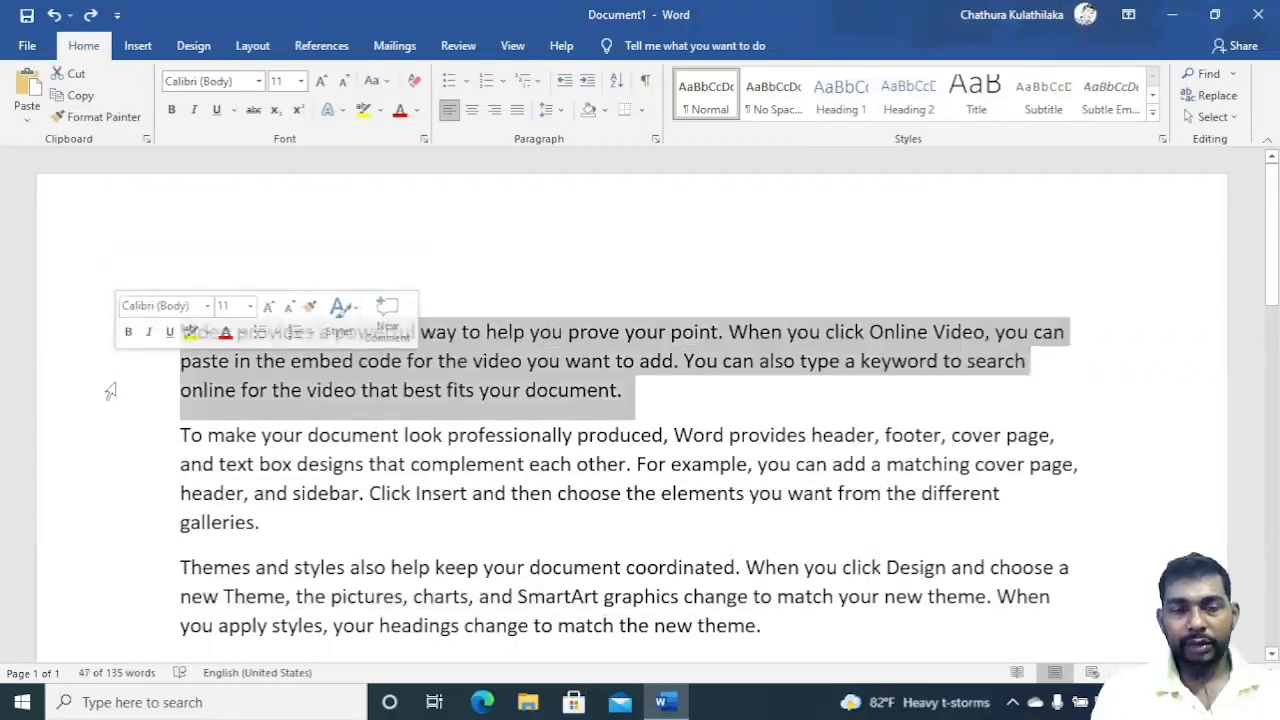
left_click(111, 466)
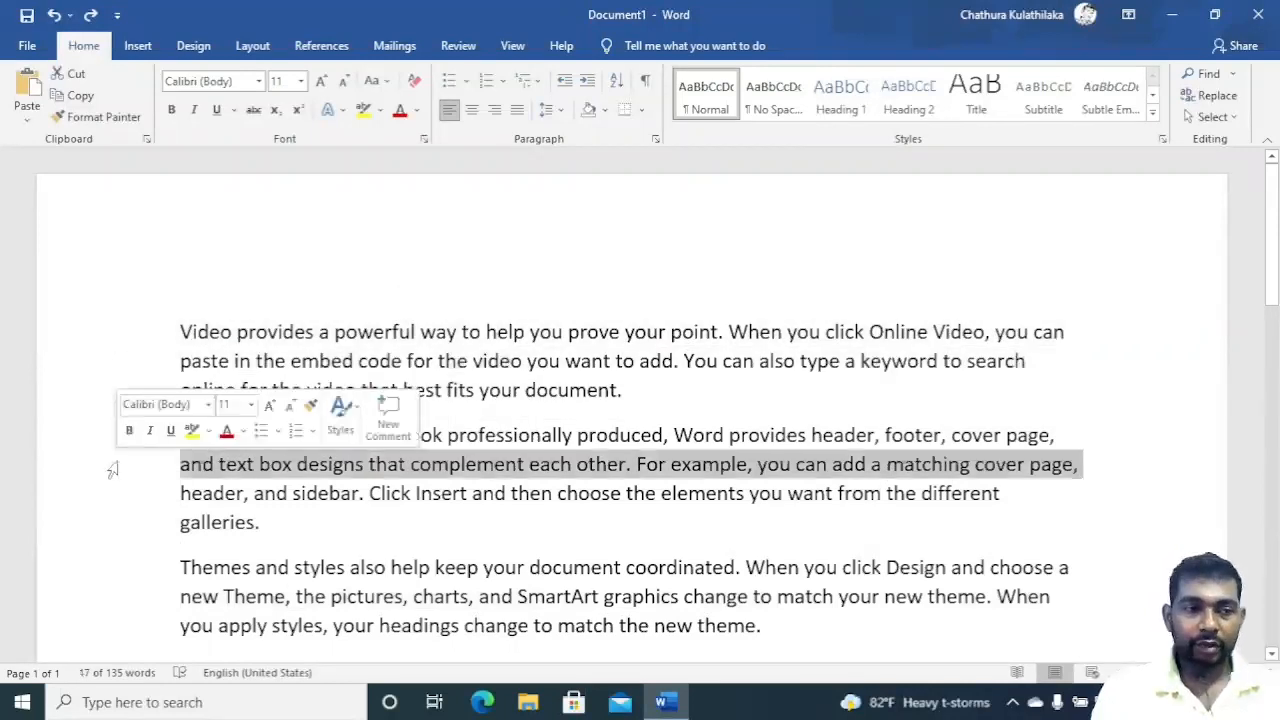
left_click(110, 524)
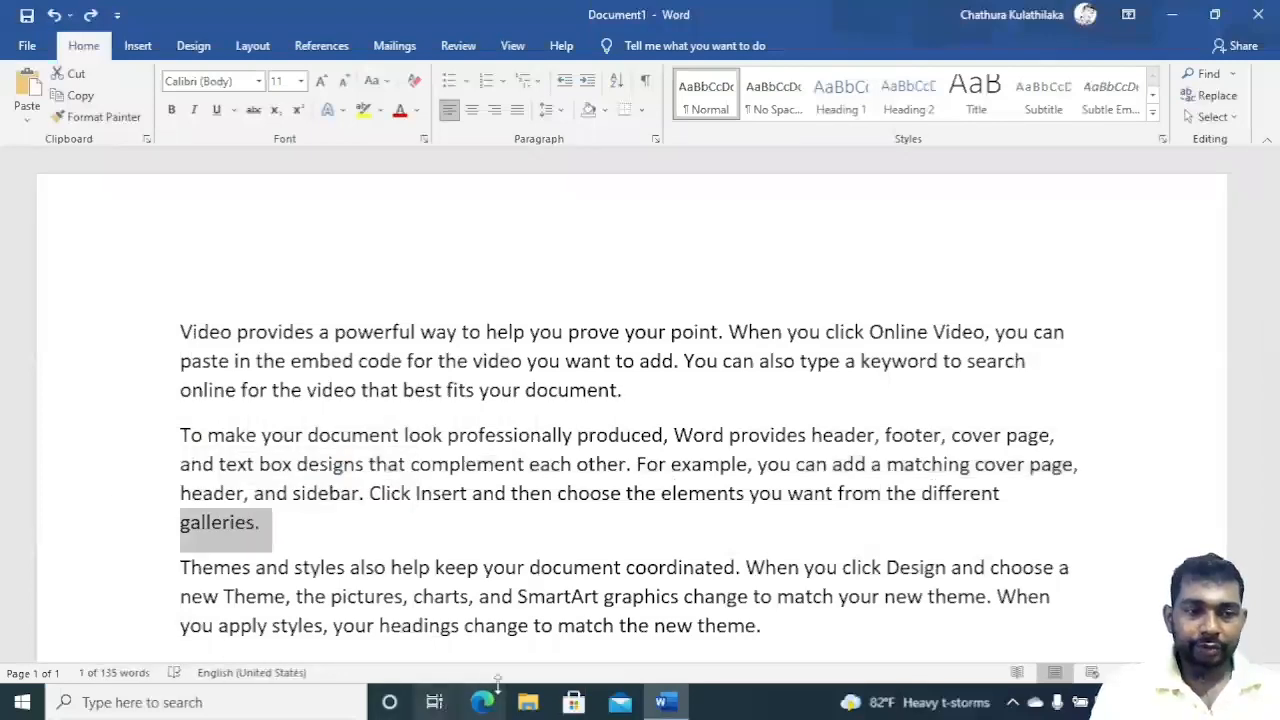
Move the Google Docs browser window from Desktop 1 to Desktop 2 in Task View.
left_click(433, 700)
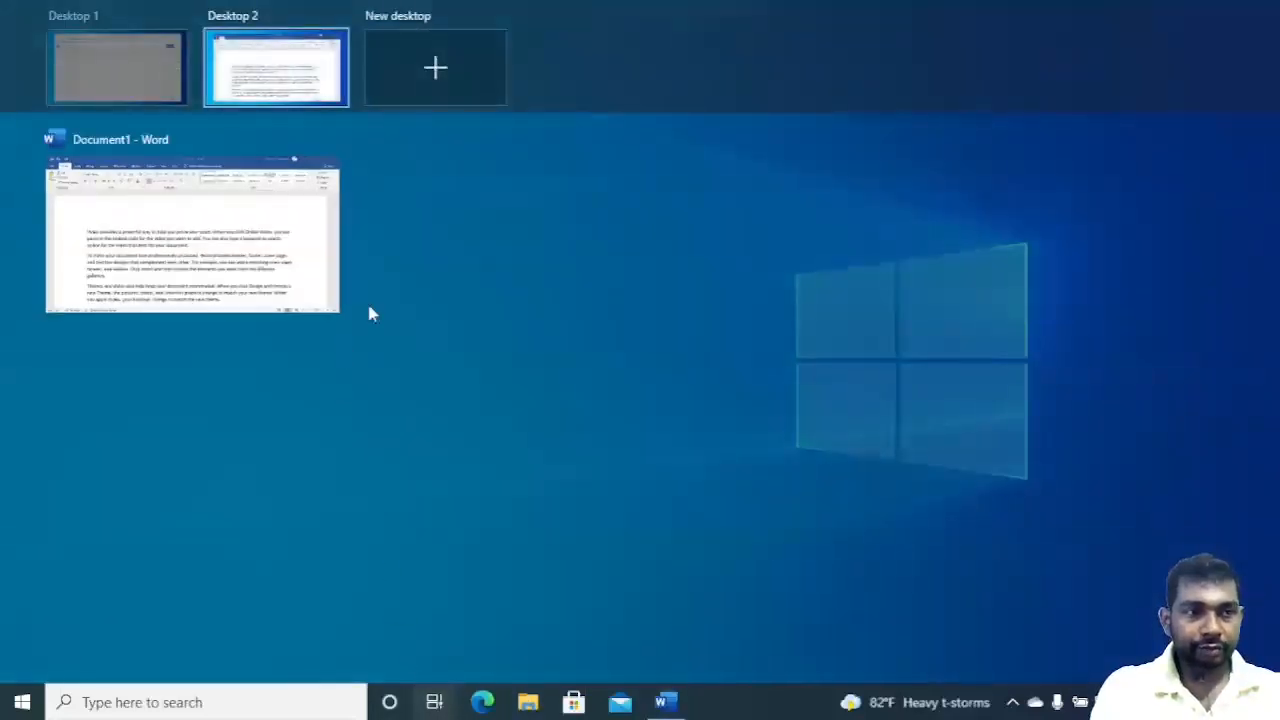
left_click(158, 98)
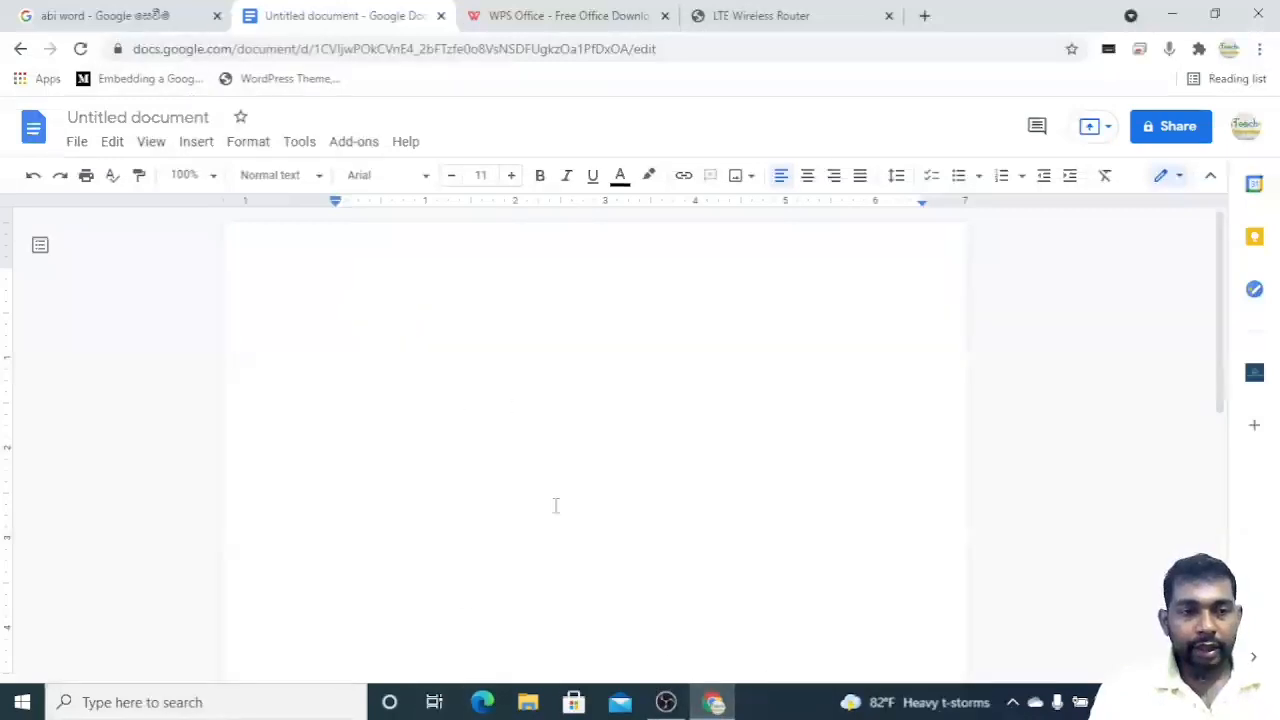
left_click(437, 704)
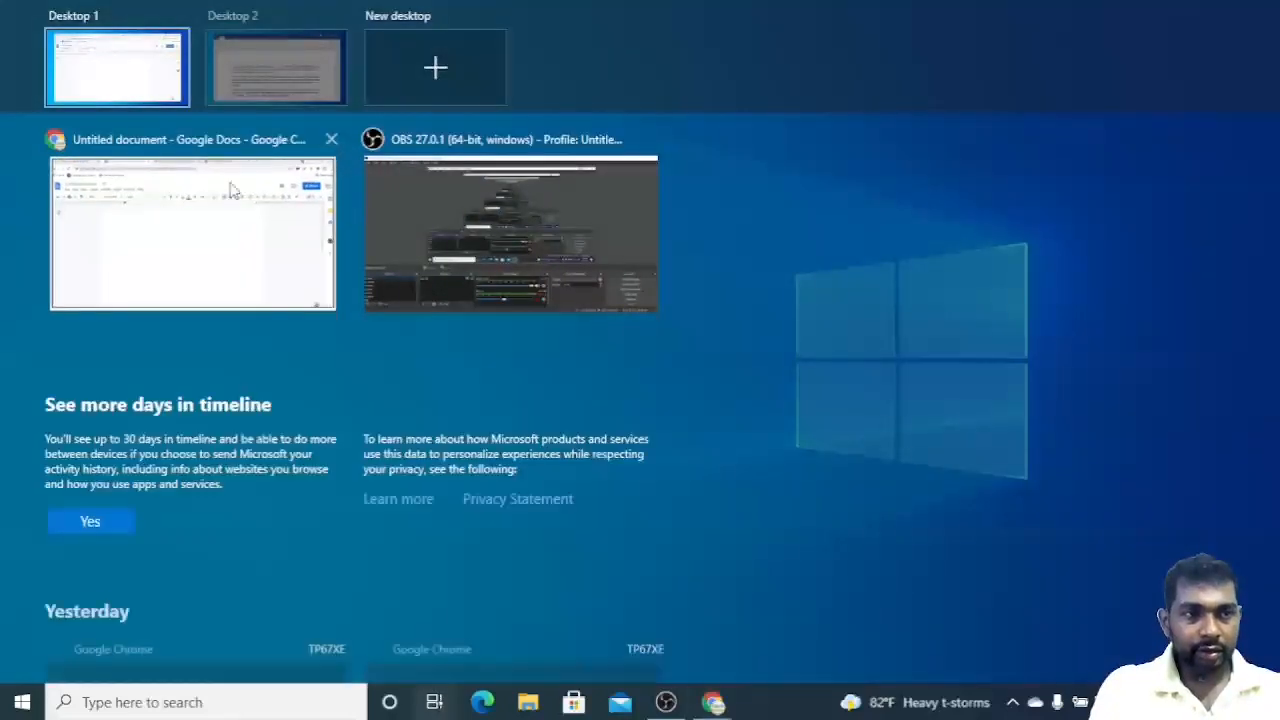
left_click_drag(230, 190, 271, 69)
left_click(271, 69)
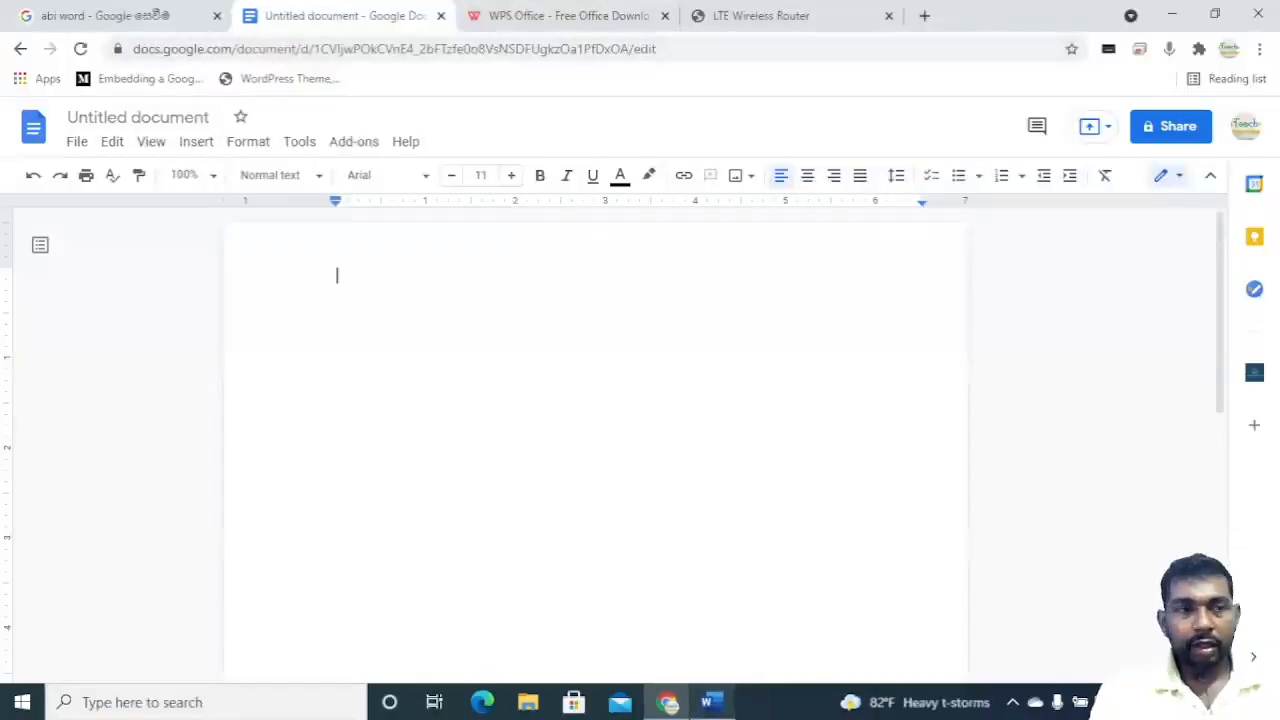
Copy all of the Word document's text and paste it into the blank Google Docs document.
left_click(711, 702)
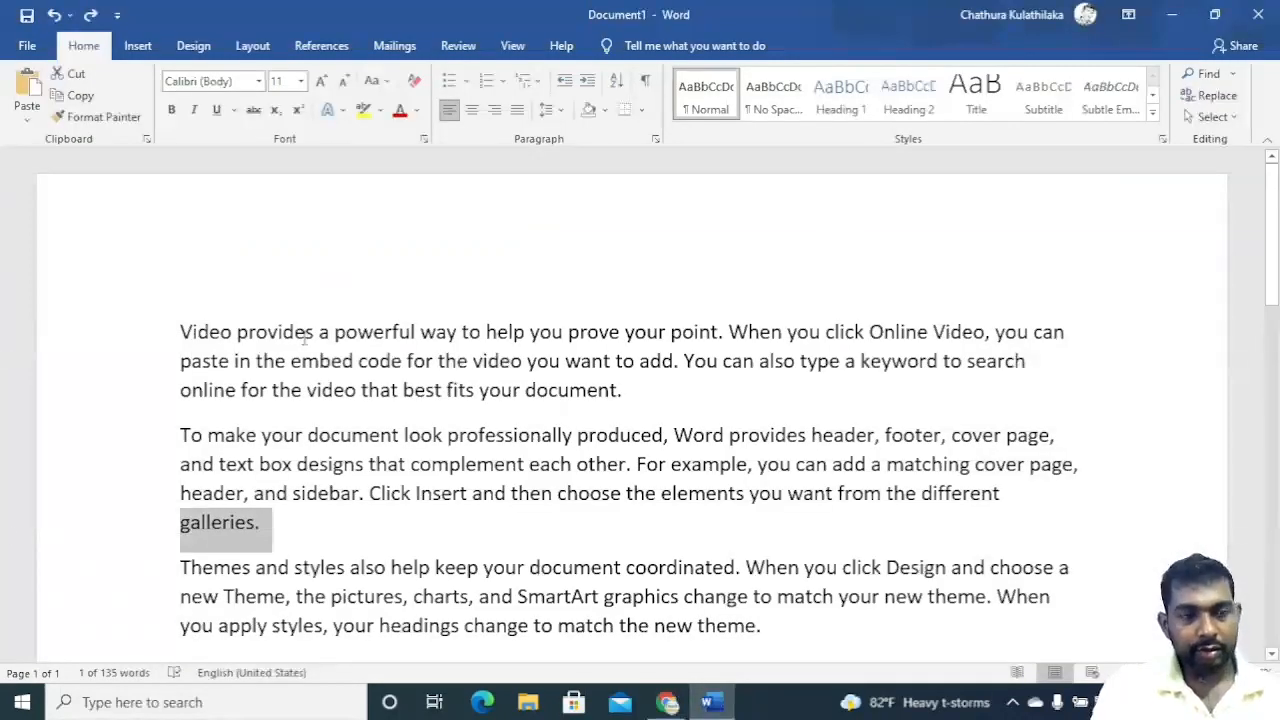
key("ctrl+a")
key("ctrl+c")
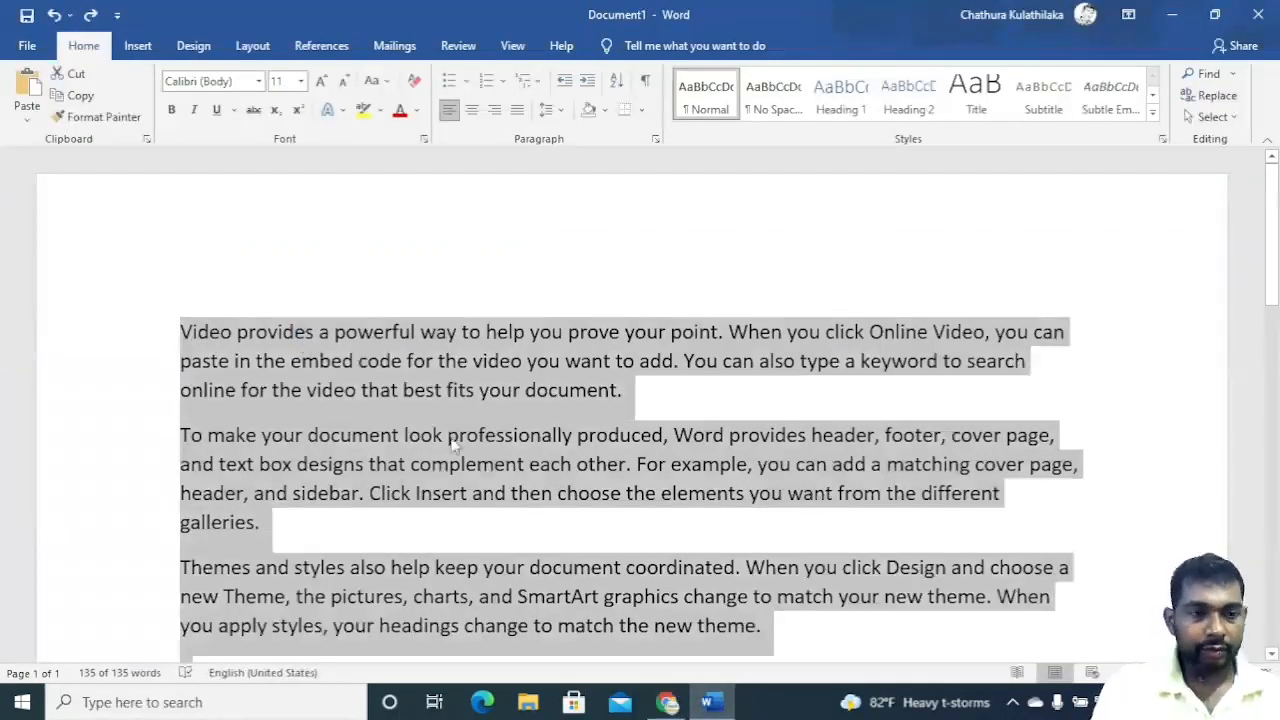
left_click(667, 702)
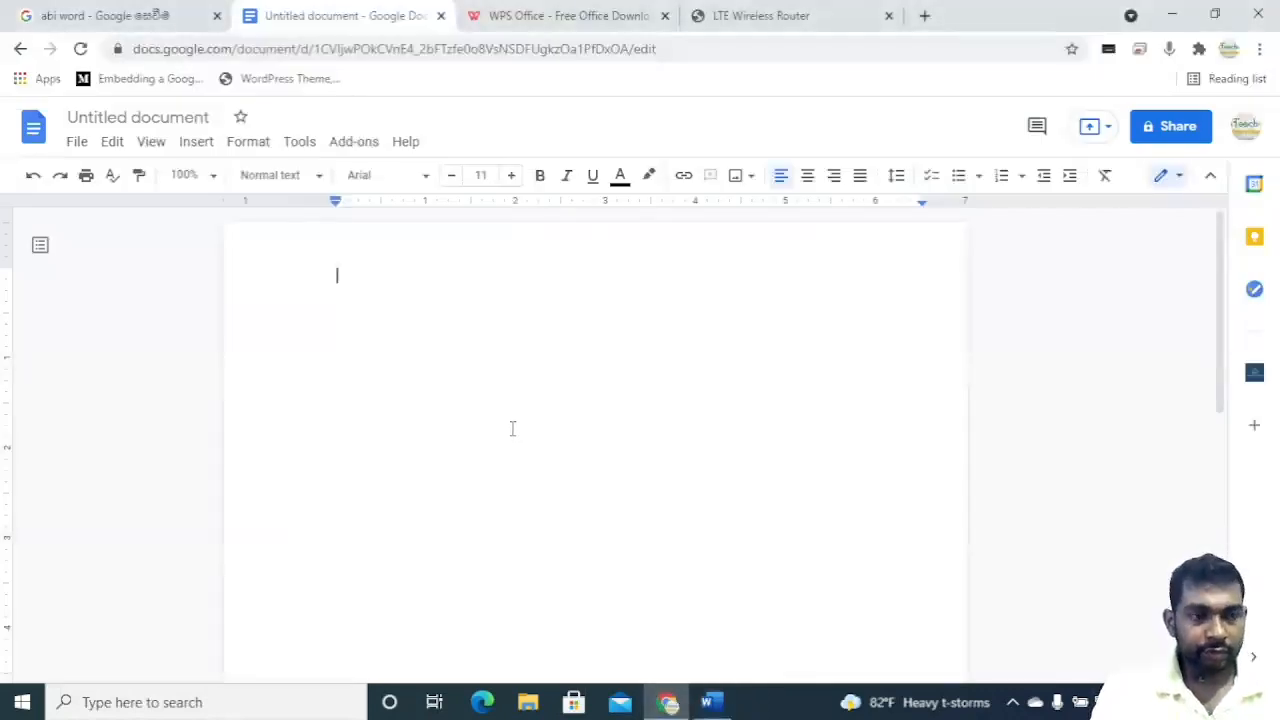
key("ctrl+v")
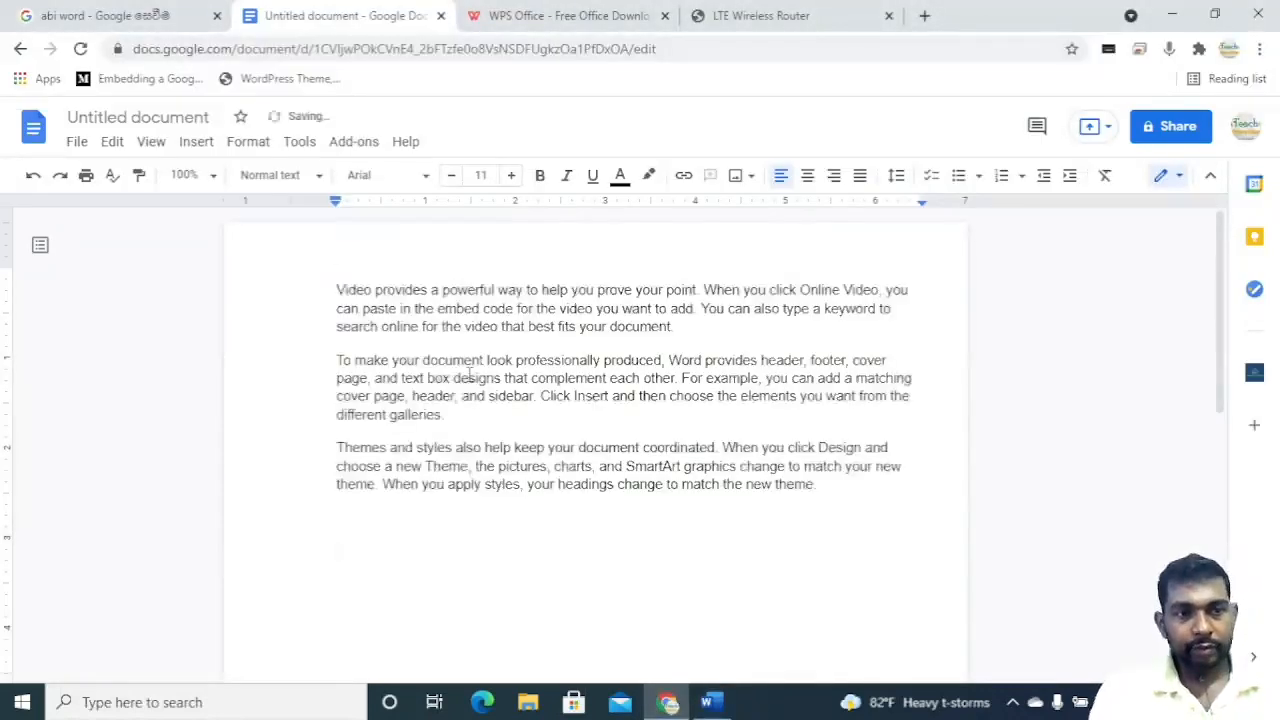
Zoom Google Docs to 150%, then select the word 'provides' and the whole first paragraph.
left_click(213, 177)
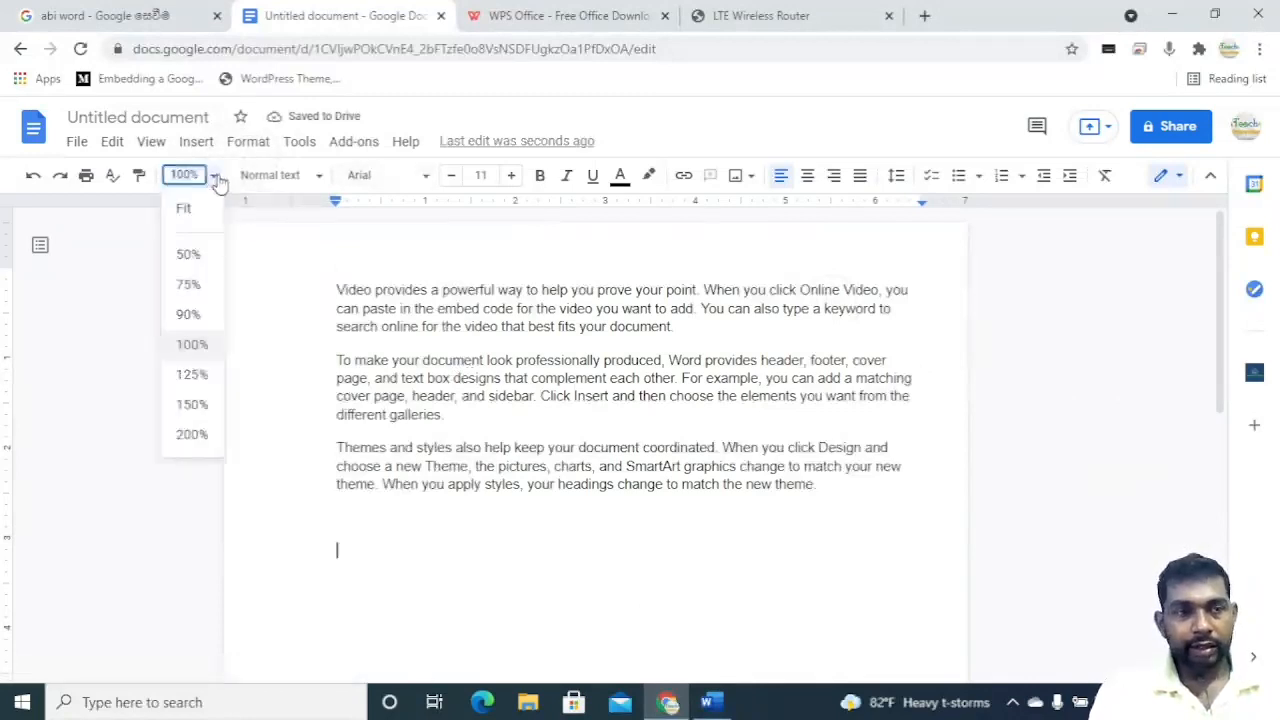
left_click(192, 408)
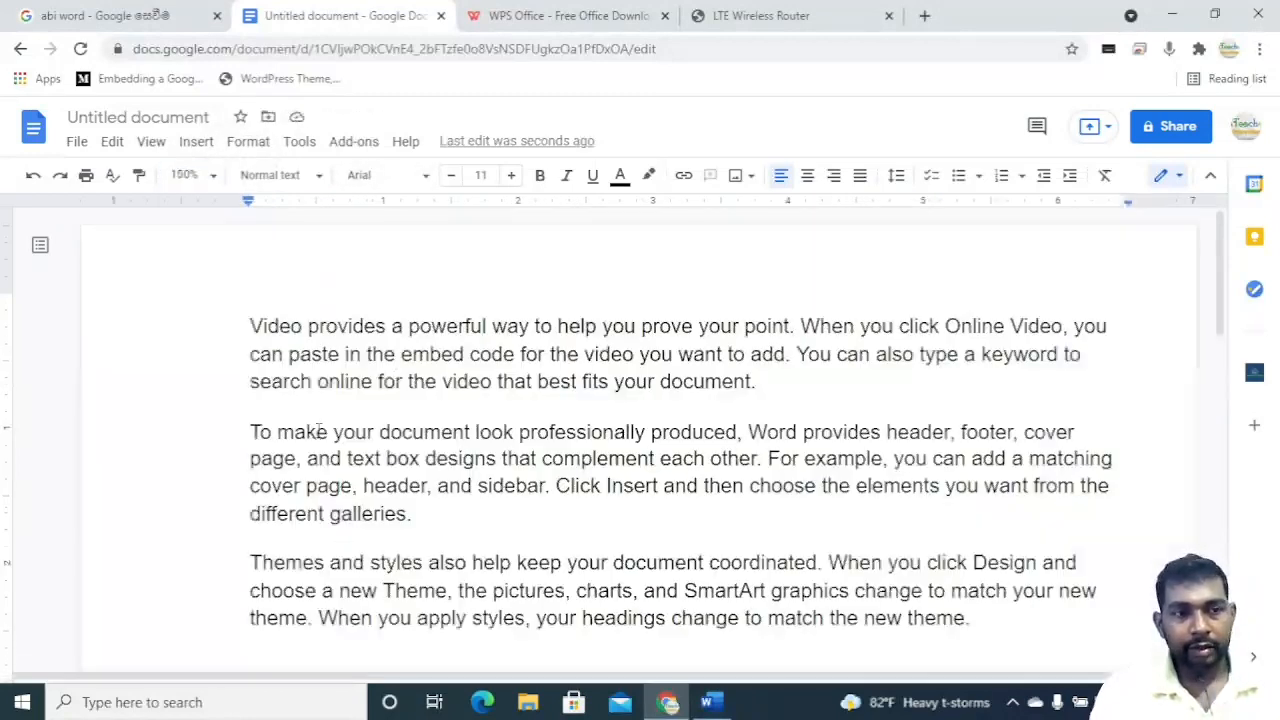
double_click(354, 322)
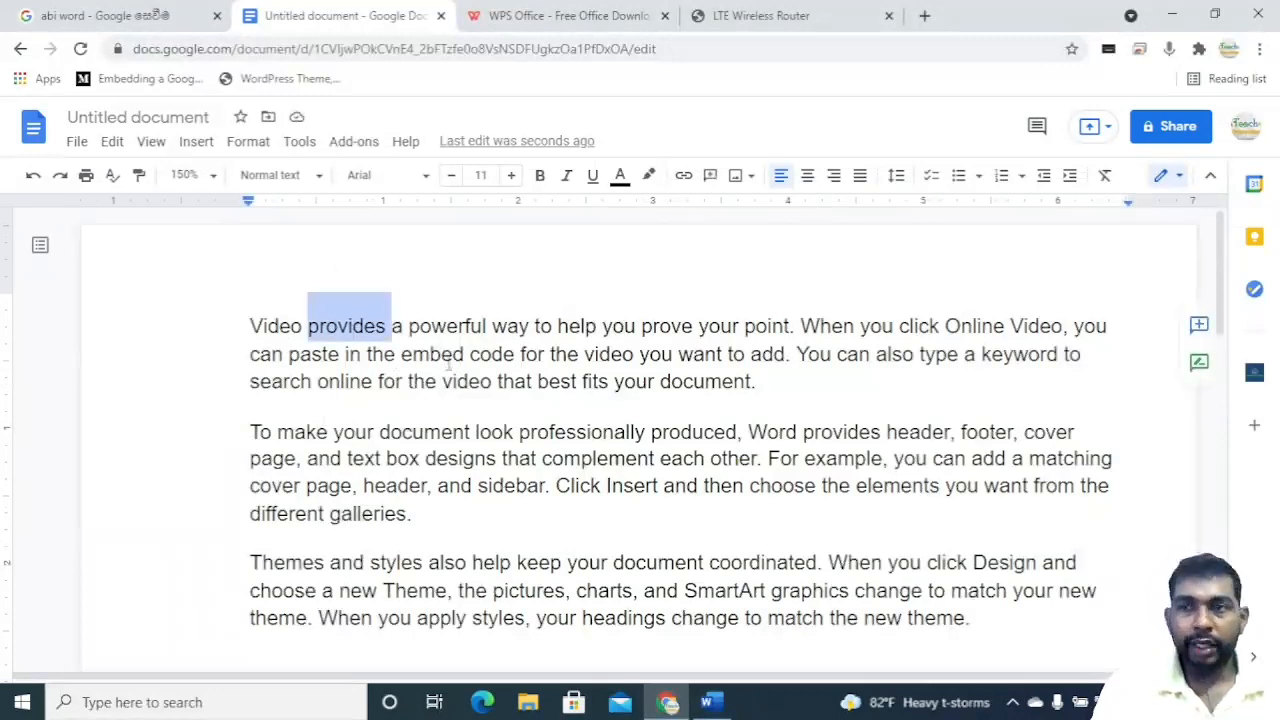
triple_click(428, 323)
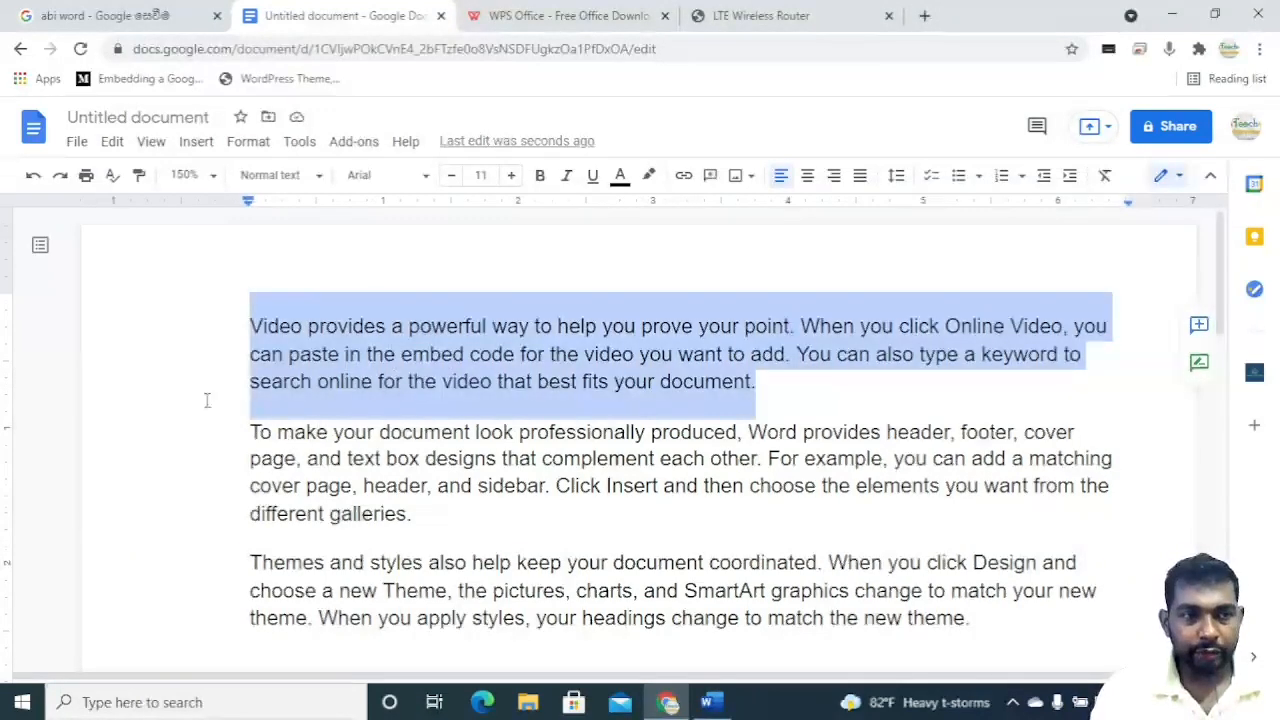
left_click(118, 404)
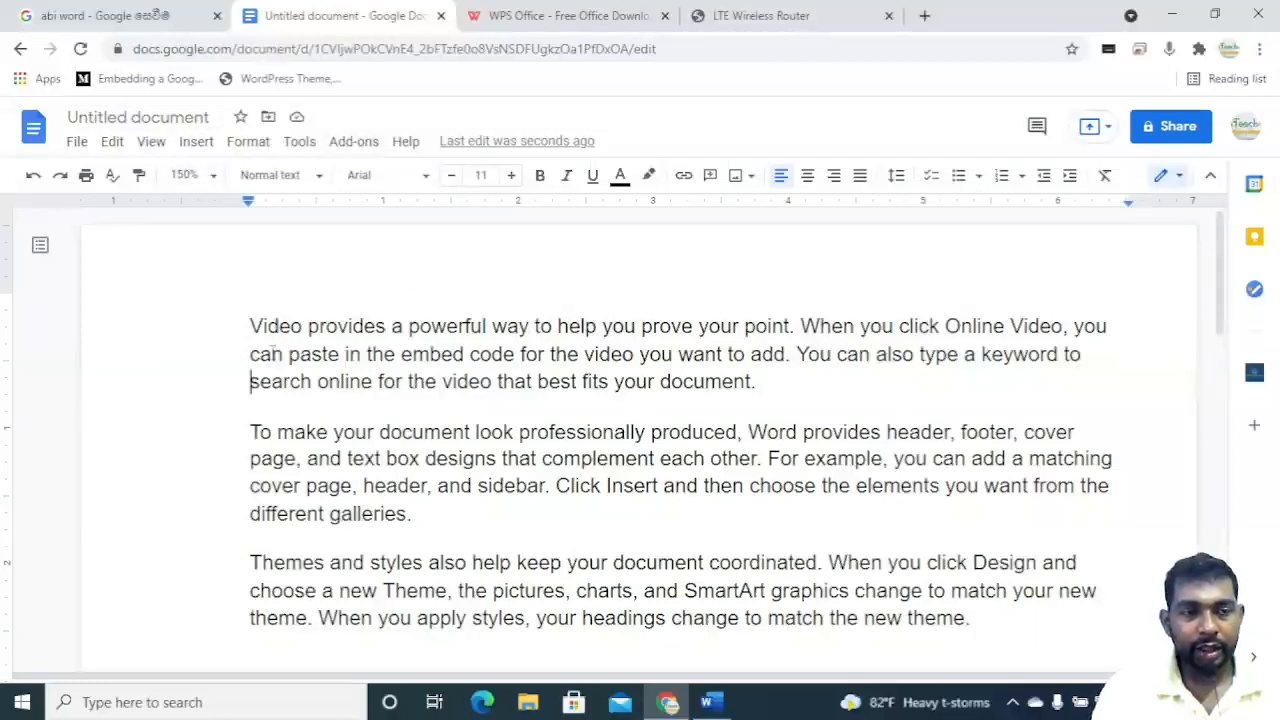
triple_click(320, 356)
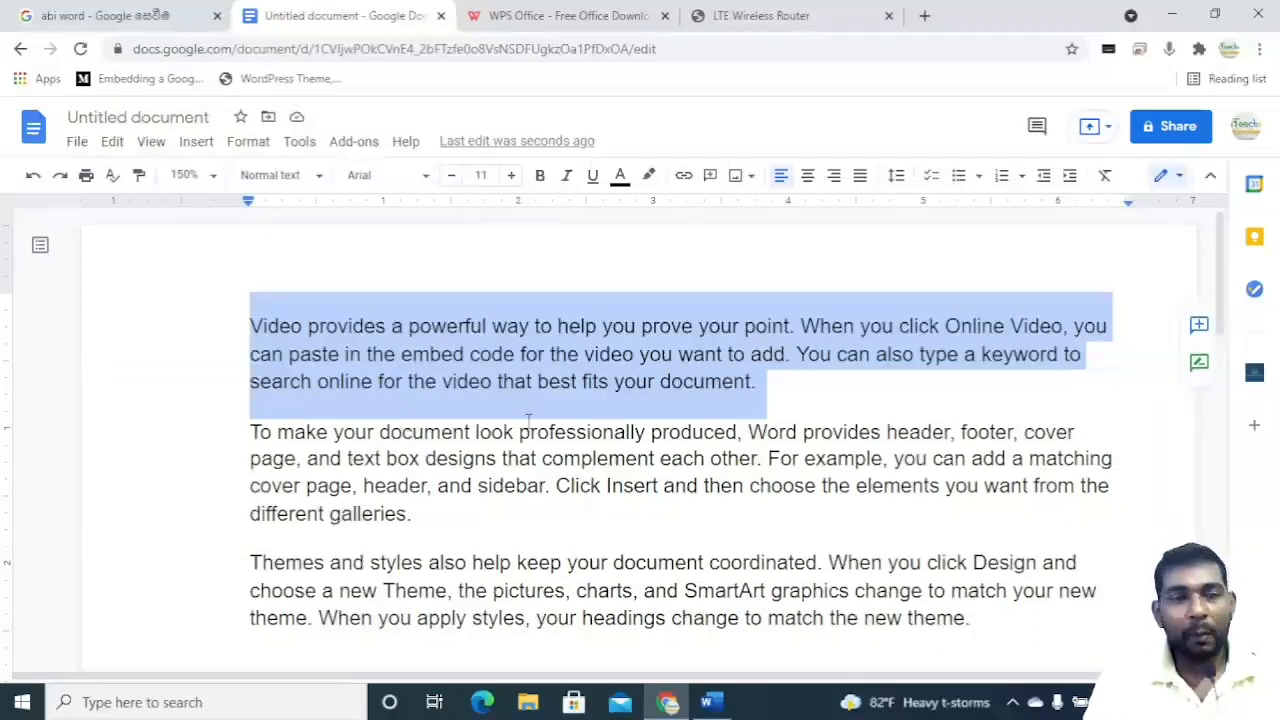
In Word, select the phrase 'way to help you prove' and apply the red font colour.
left_click(736, 706)
key("ctrl+a")
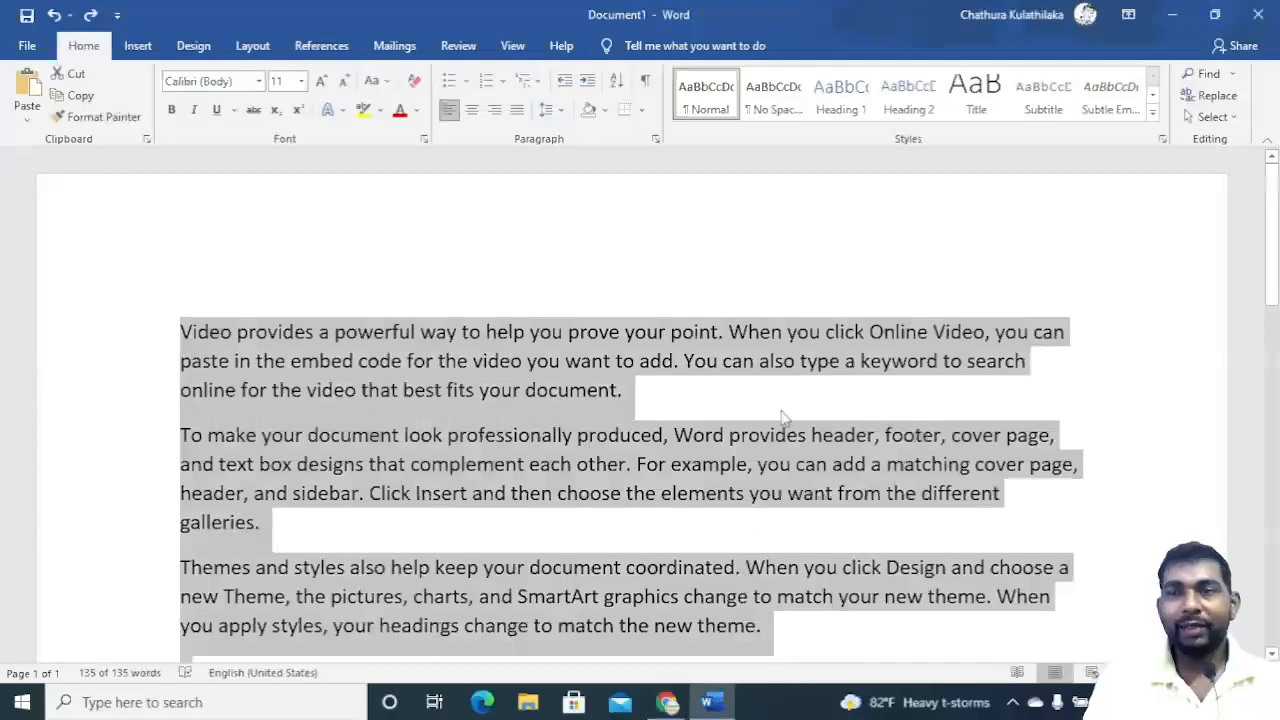
left_click(708, 368)
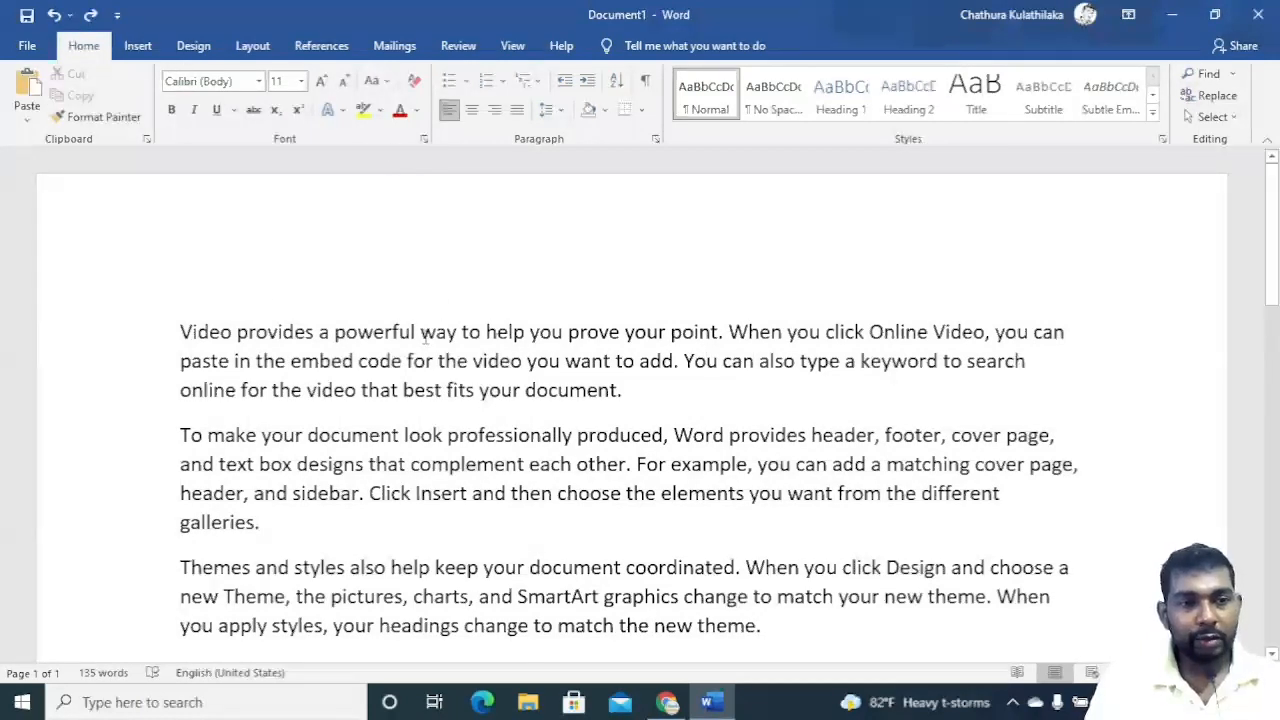
left_click_drag(420, 333, 602, 322)
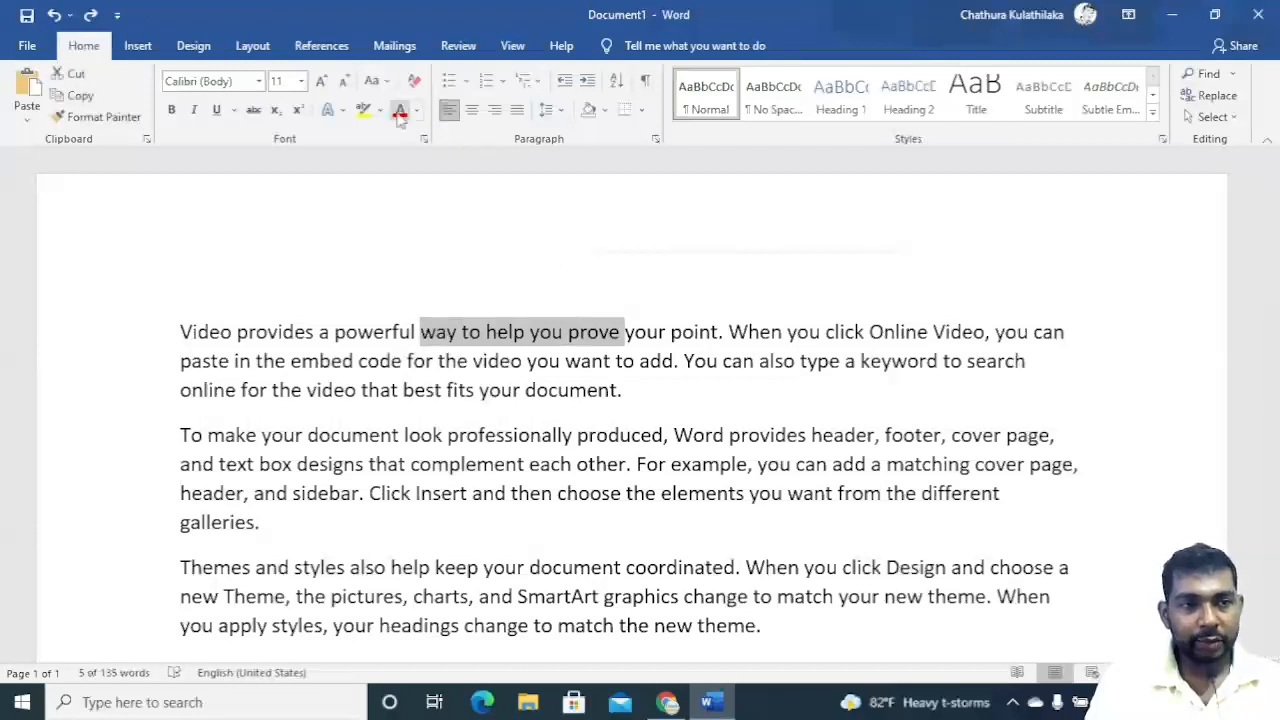
left_click(400, 109)
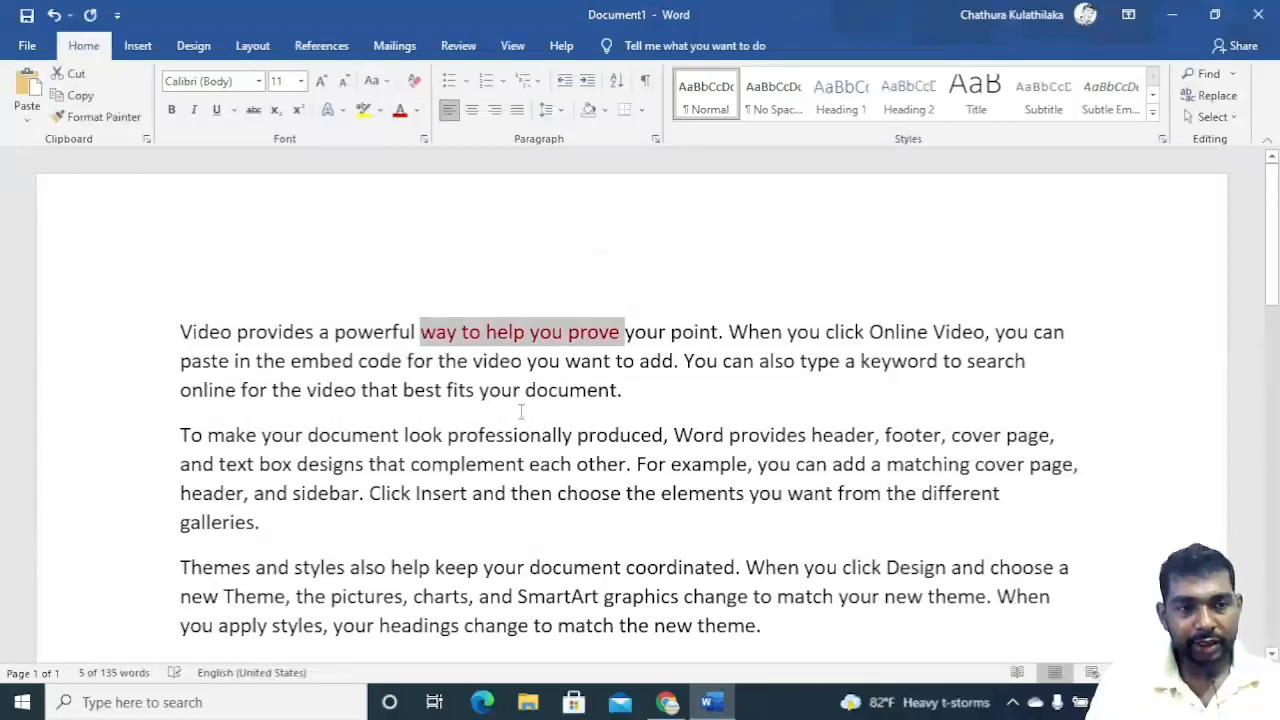
Format the phrase 'that best fits your document' in Arial Rounded MT and enlarge it to 14 pt.
left_click(612, 390)
left_click_drag(620, 390, 397, 393)
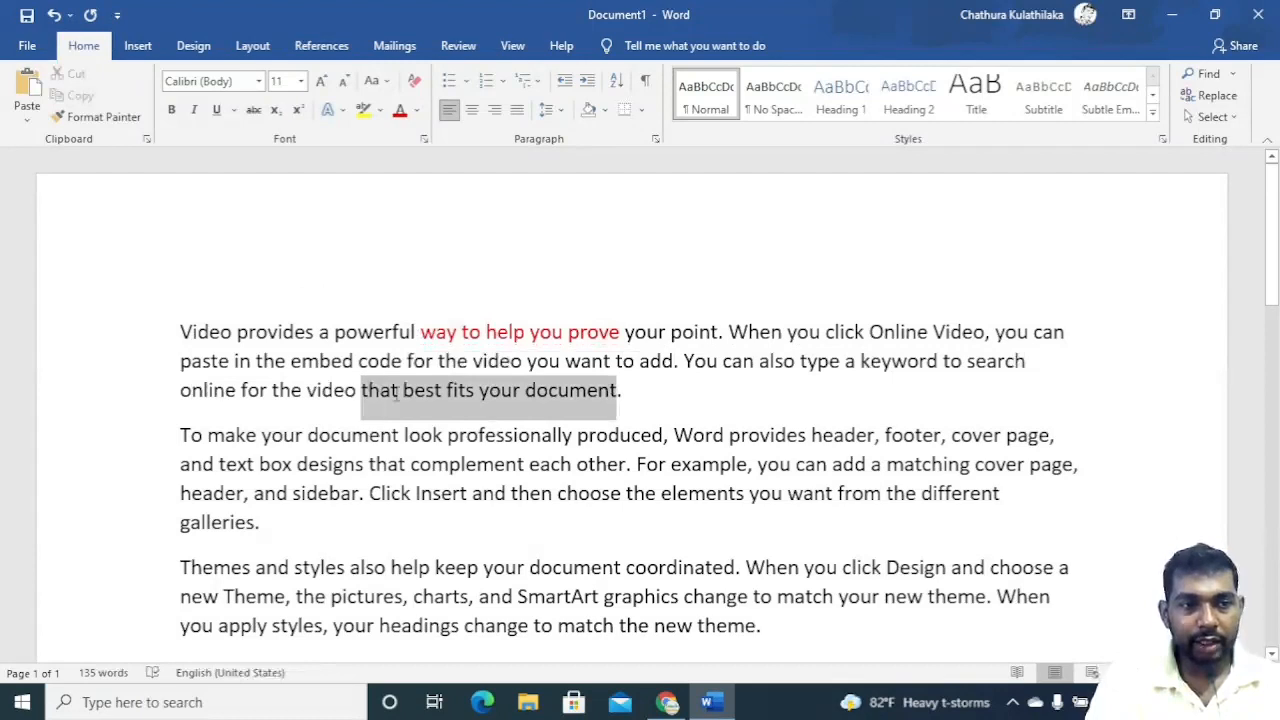
left_click(259, 81)
left_click(263, 261)
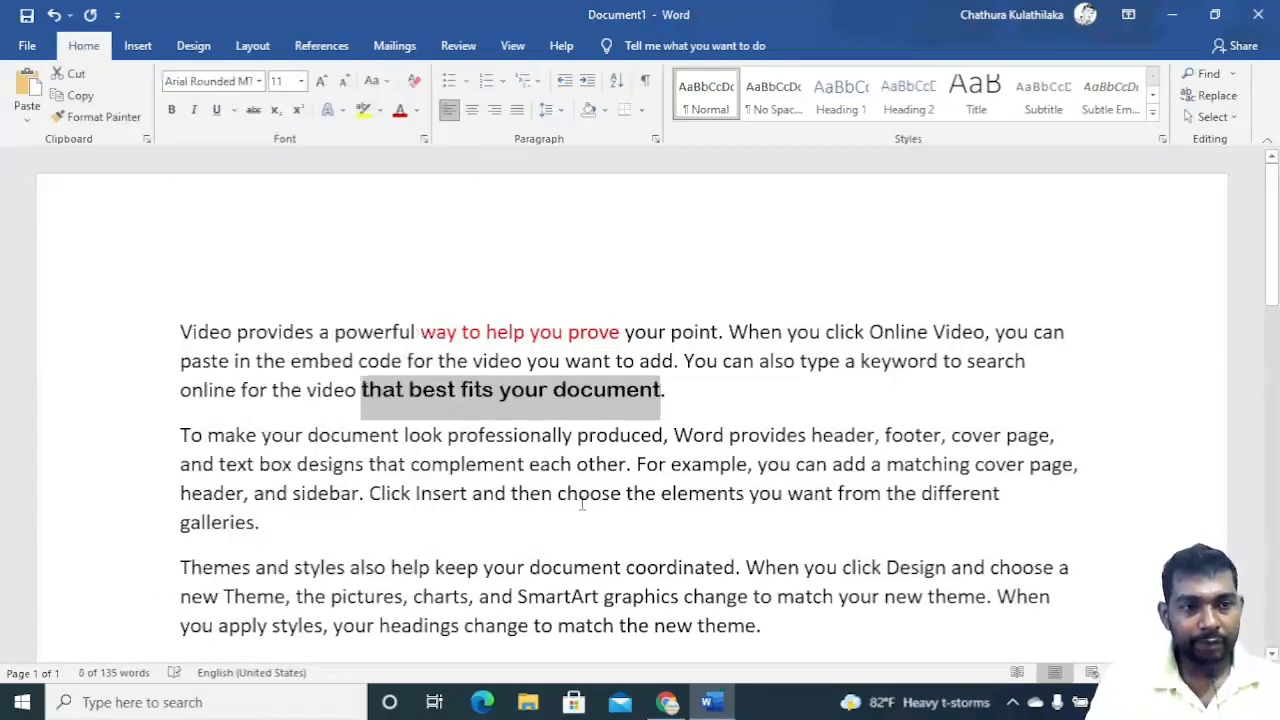
double_click(323, 82)
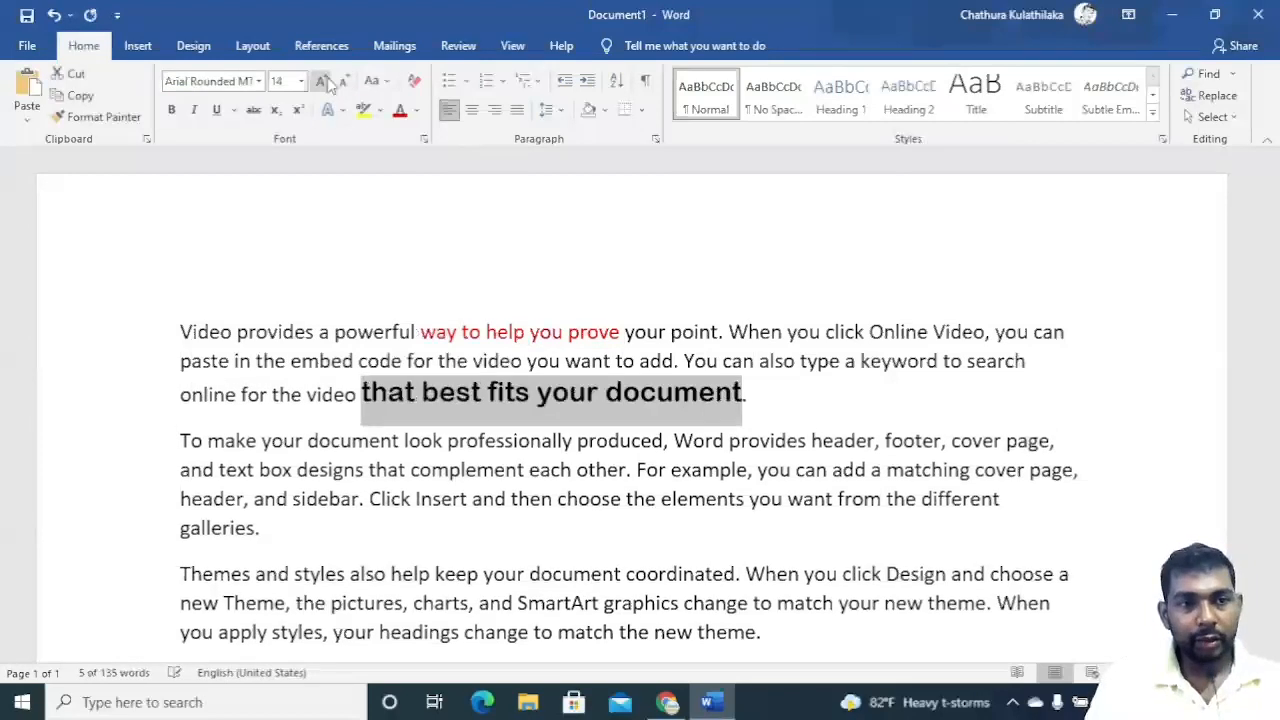
left_click(566, 466)
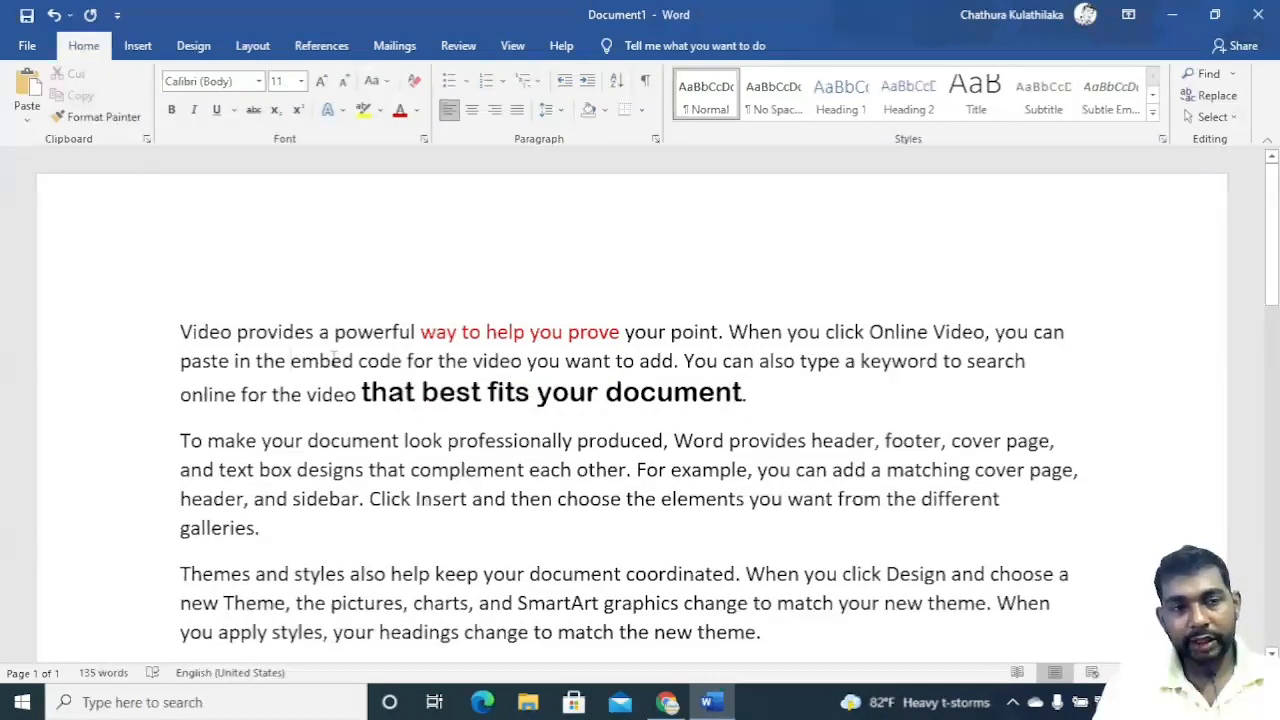
Cut the phrase 'embed code' from the first paragraph and paste it back in place.
left_click_drag(291, 361, 402, 361)
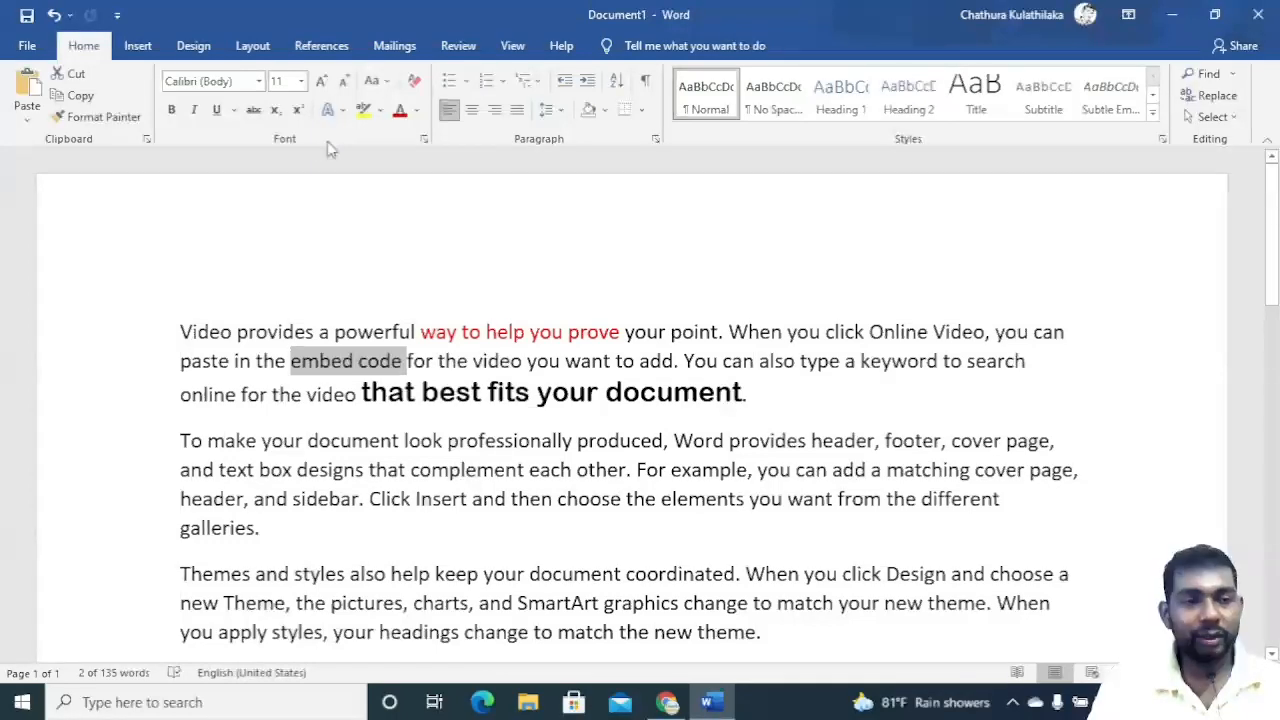
left_click(72, 74)
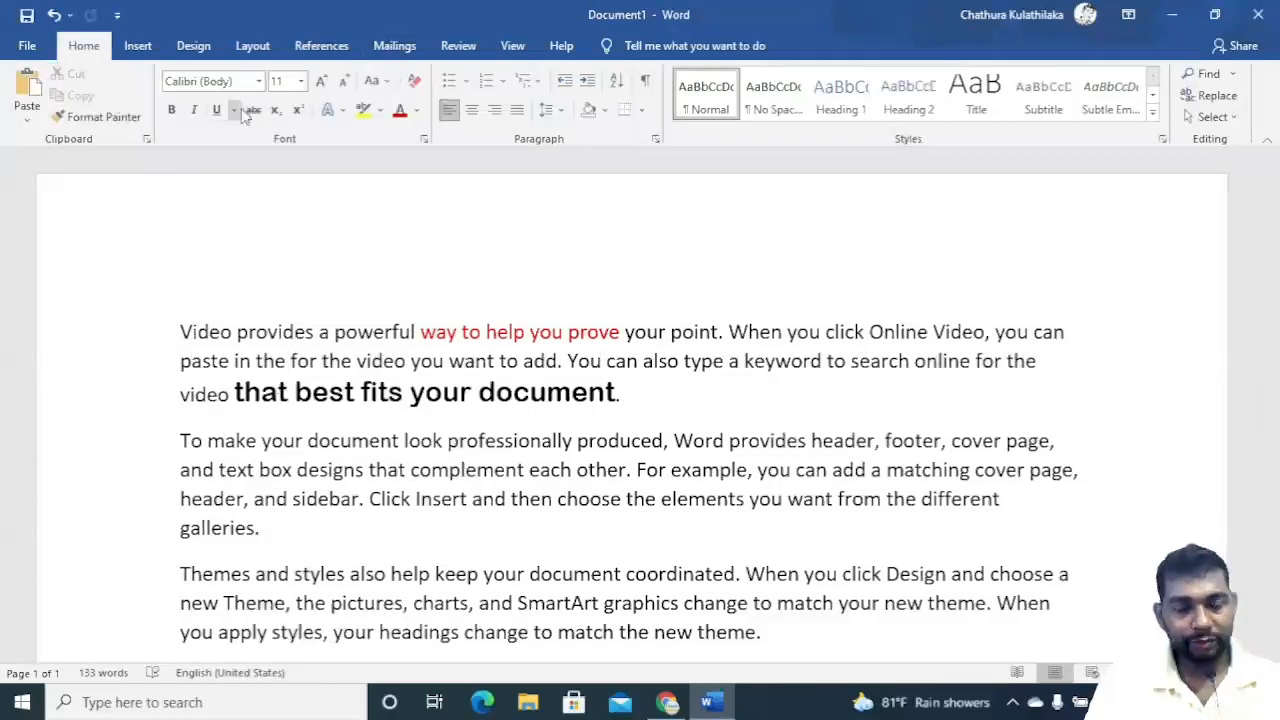
left_click(28, 85)
Copy the phrase 'you want to add' and paste it over the selected text.
left_click_drag(552, 362, 673, 362)
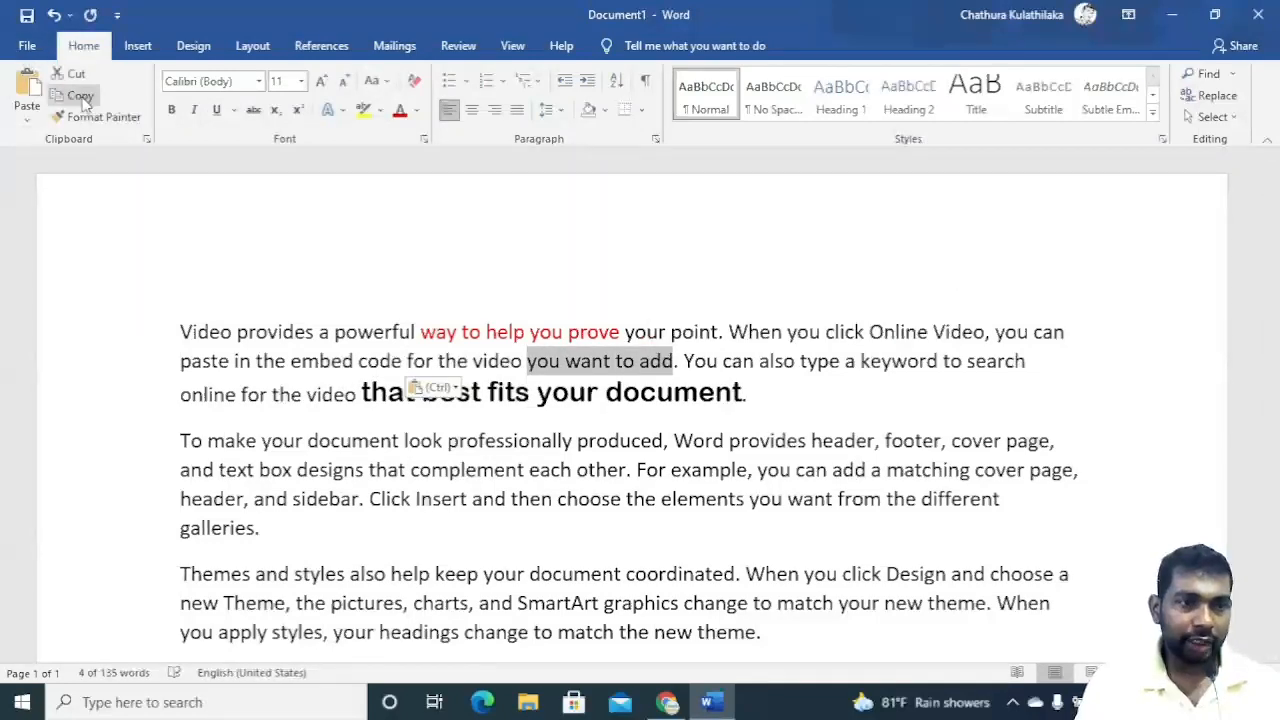
left_click(82, 97)
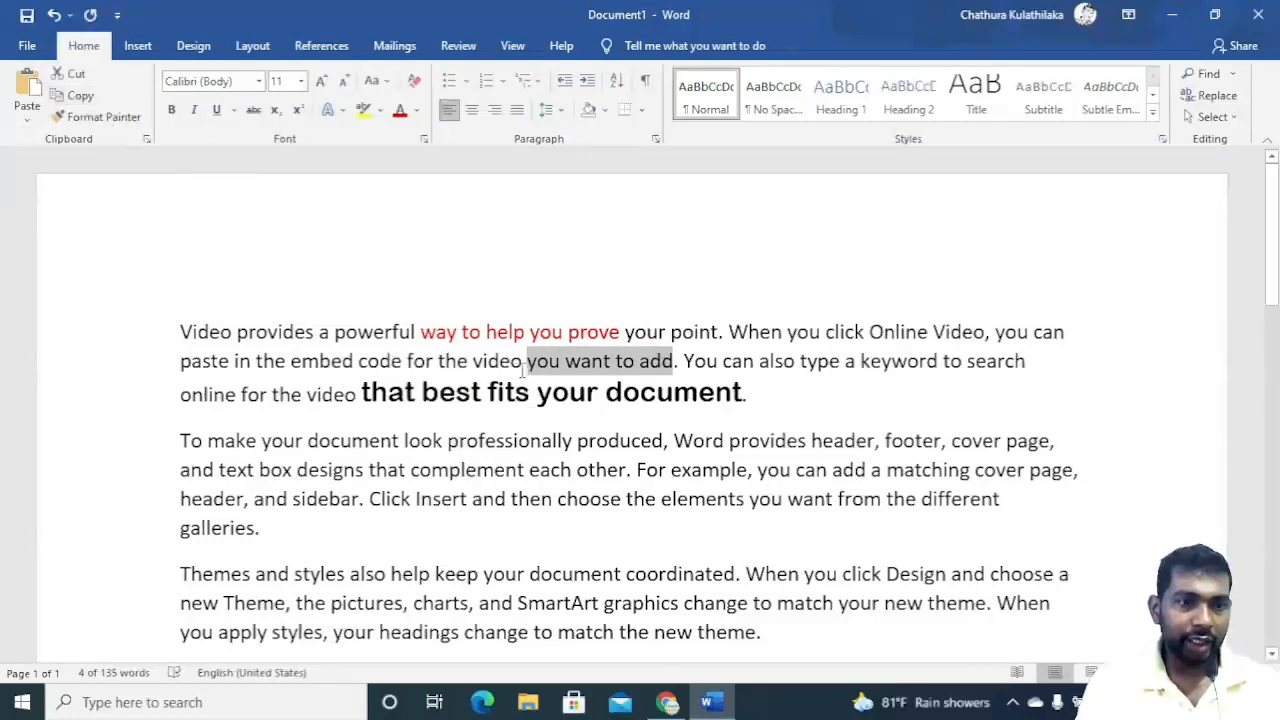
left_click(28, 88)
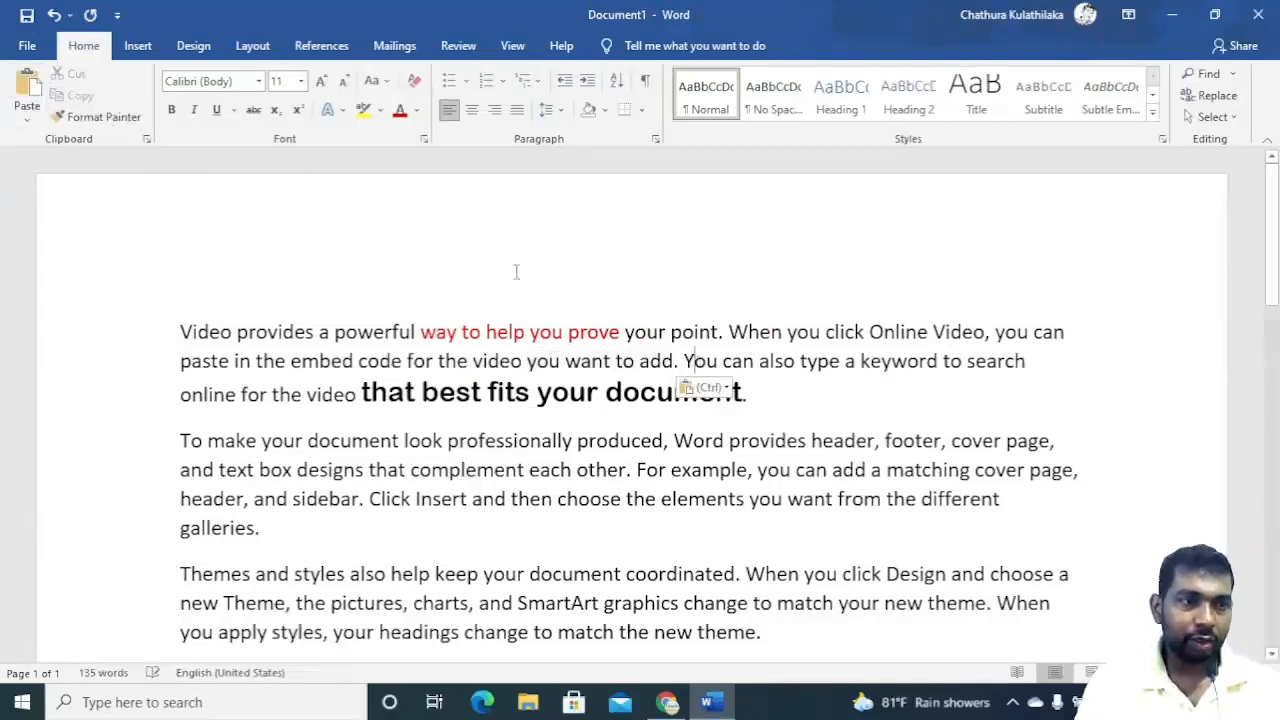
Paste the copied phrase again inside the first paragraph and undo that paste.
left_click(27, 90)
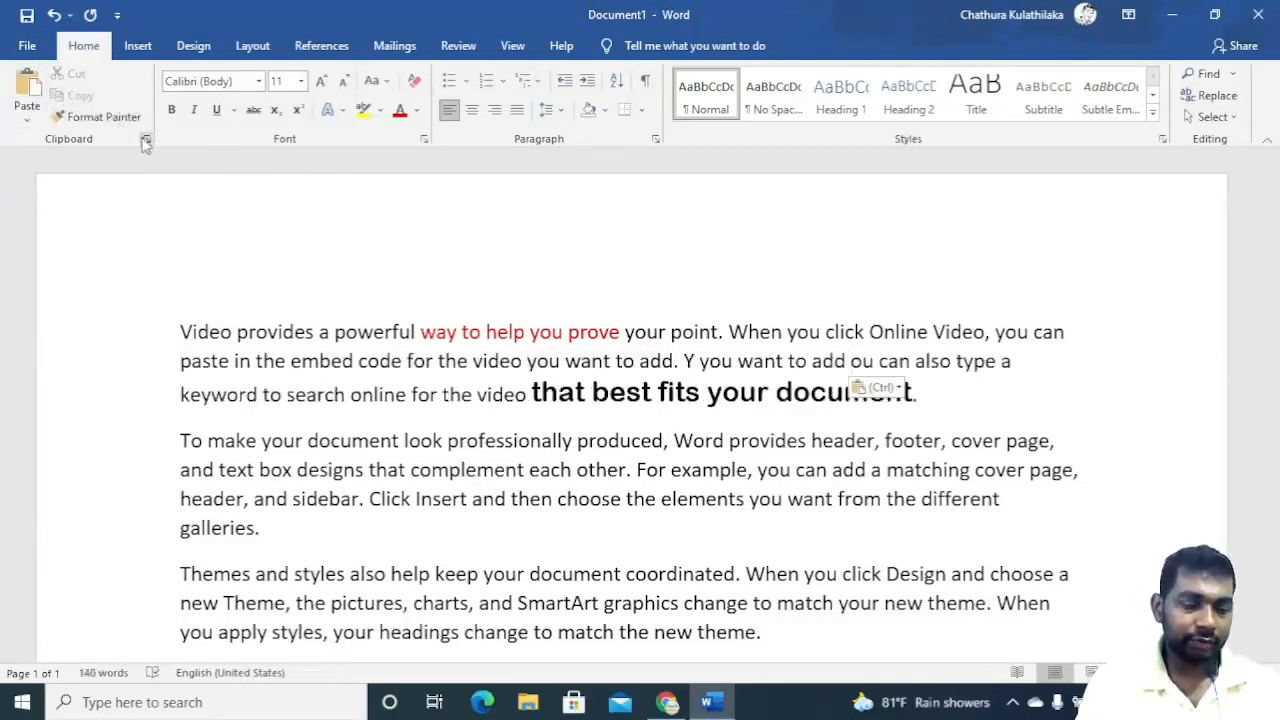
key("ctrl+z")
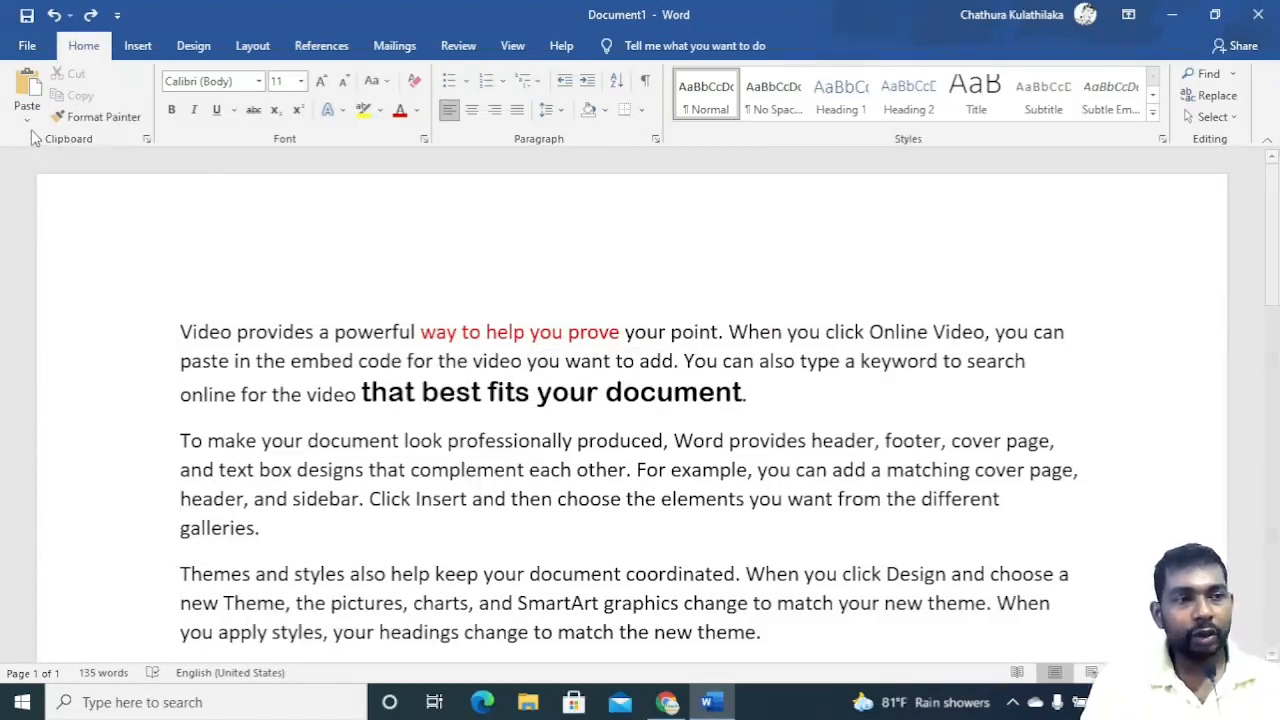
Open the Clipboard pane and cut the phrase 'Click Insert' from the second paragraph.
left_click(146, 141)
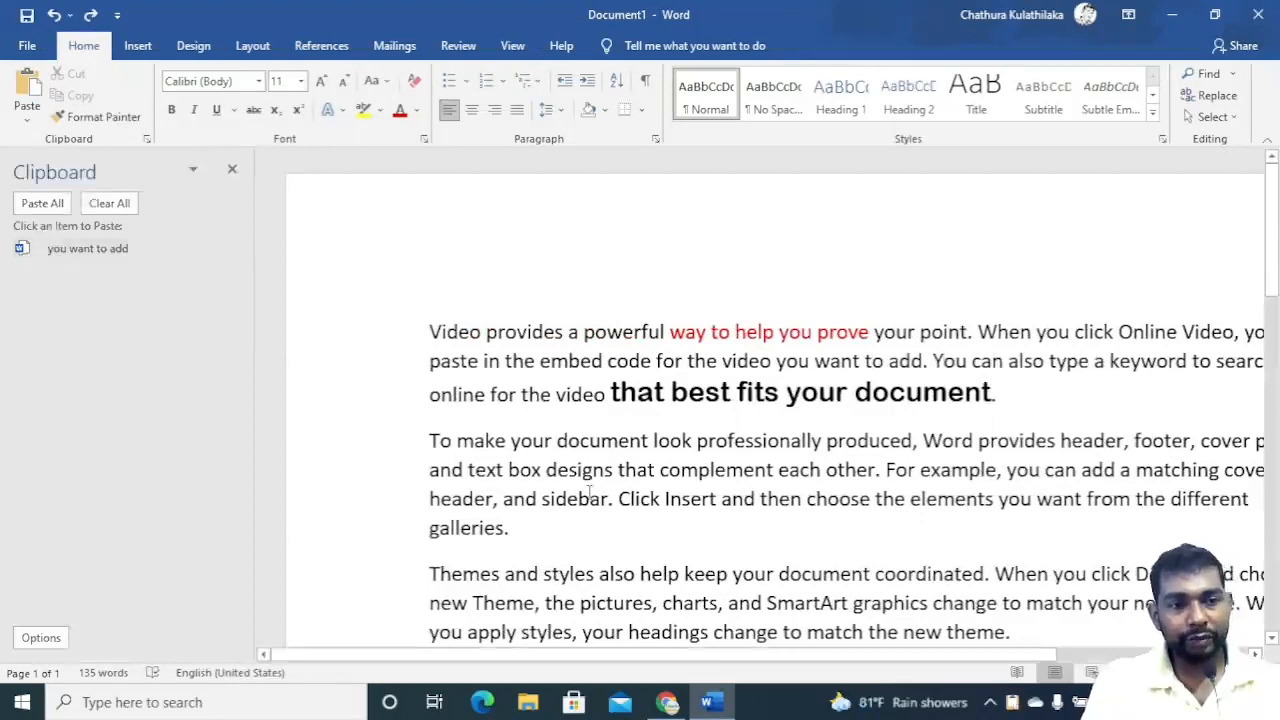
left_click_drag(618, 500, 697, 502)
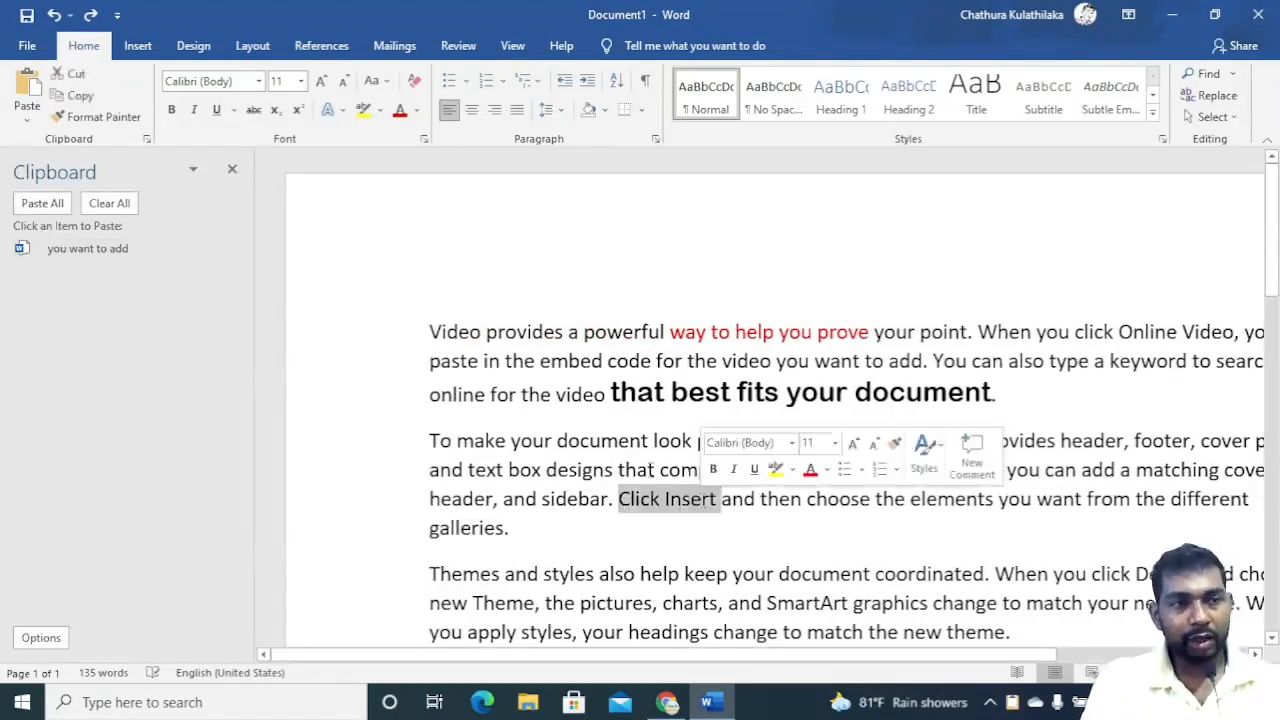
left_click(70, 73)
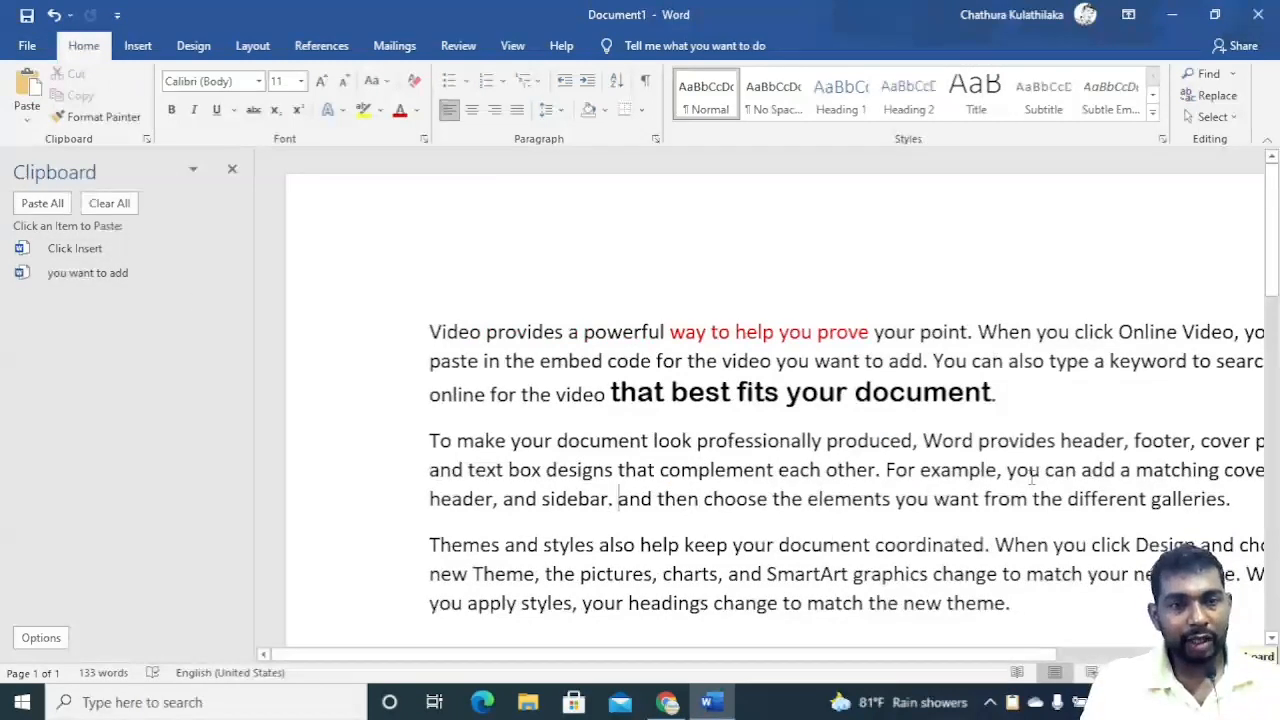
Cut 'you can add a' from the second paragraph and 'headings change to' from the third paragraph.
left_click_drag(1135, 472, 1006, 472)
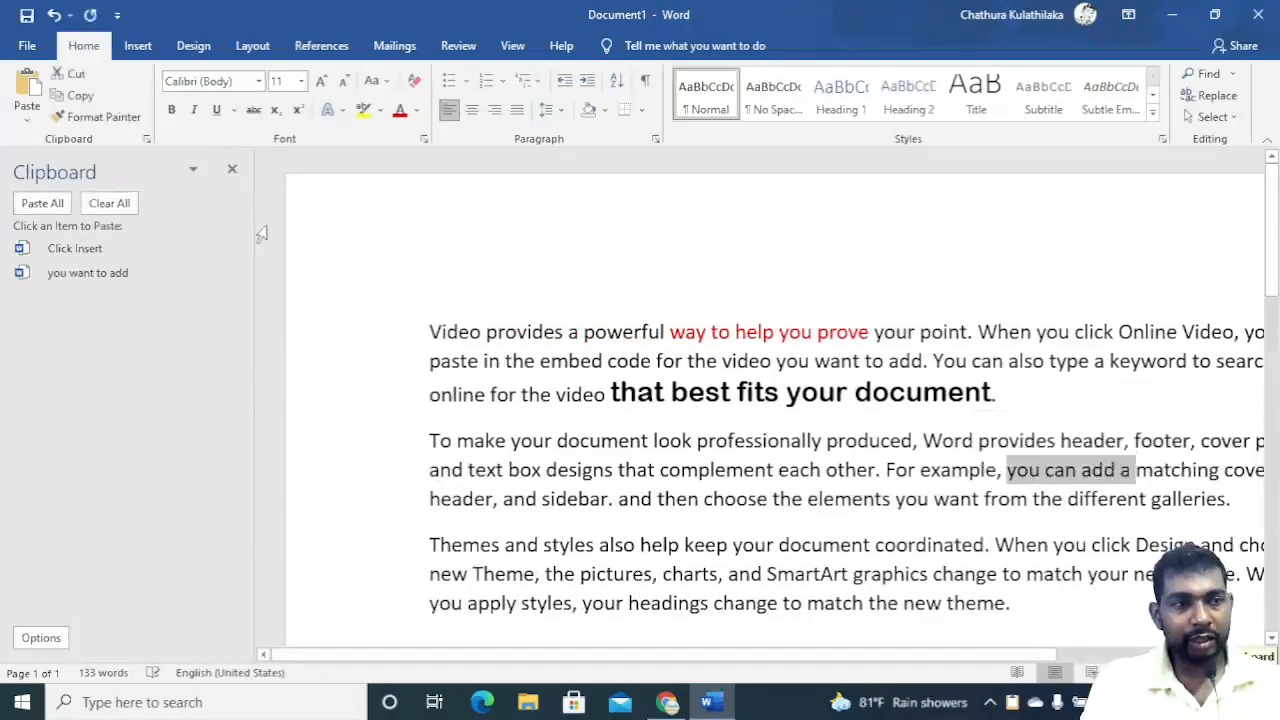
left_click(72, 74)
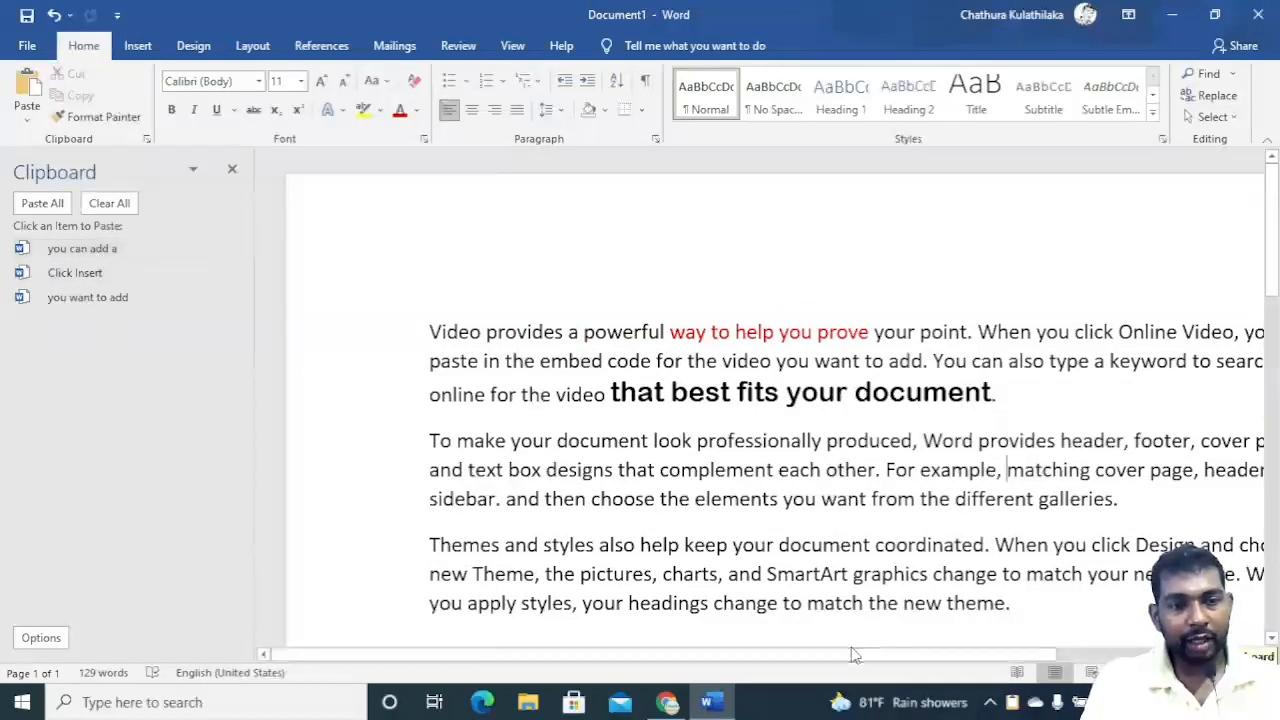
left_click_drag(714, 616, 630, 612)
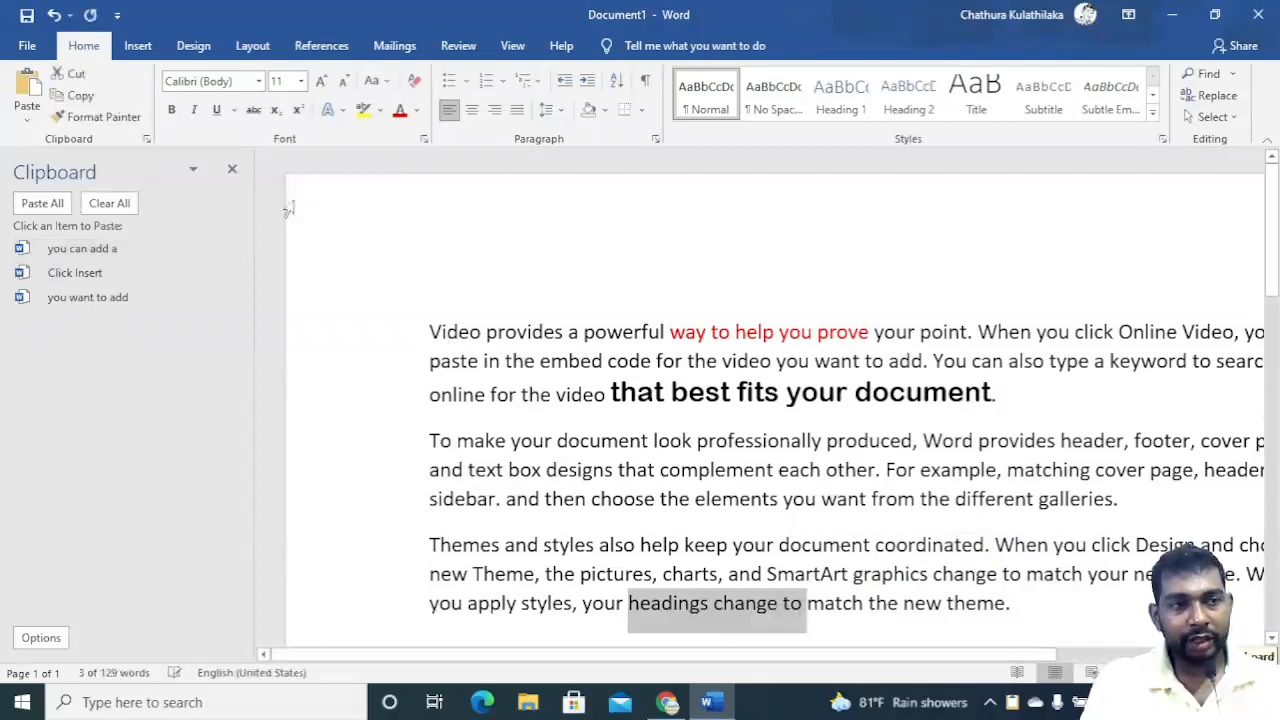
left_click(72, 74)
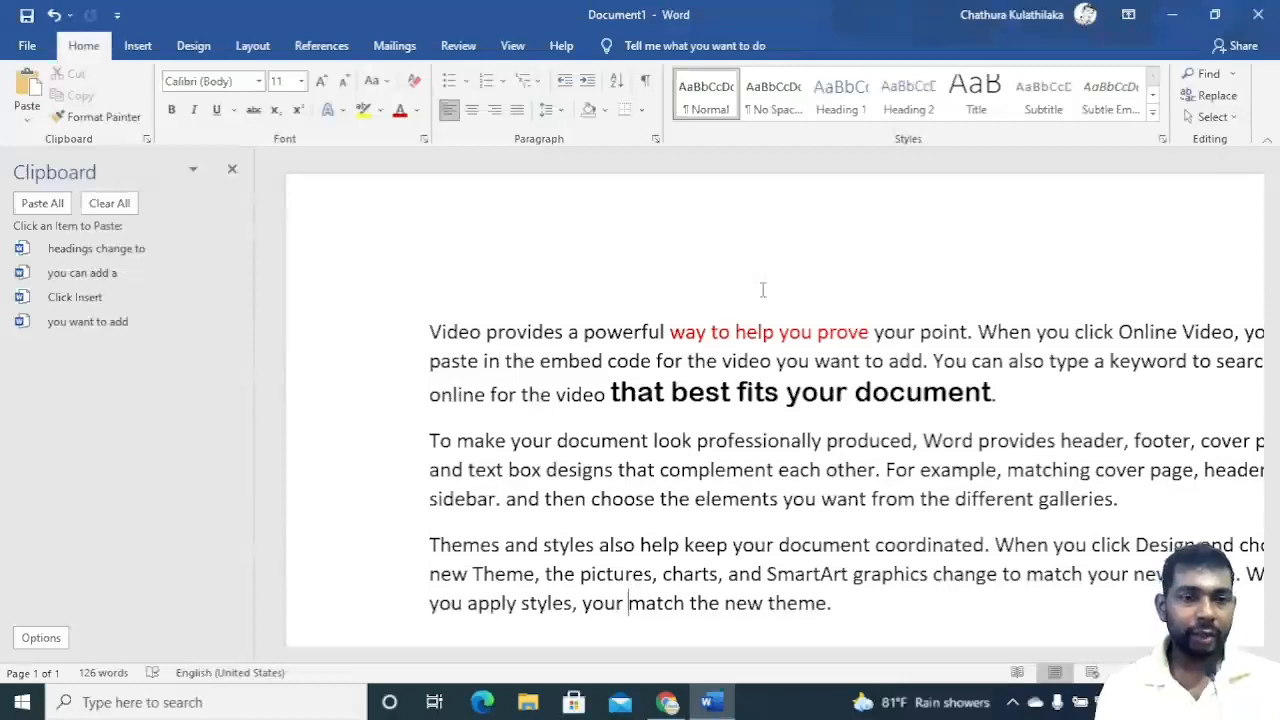
Cut the word 'document.' from the end of the first paragraph.
left_click_drag(855, 396, 1012, 399)
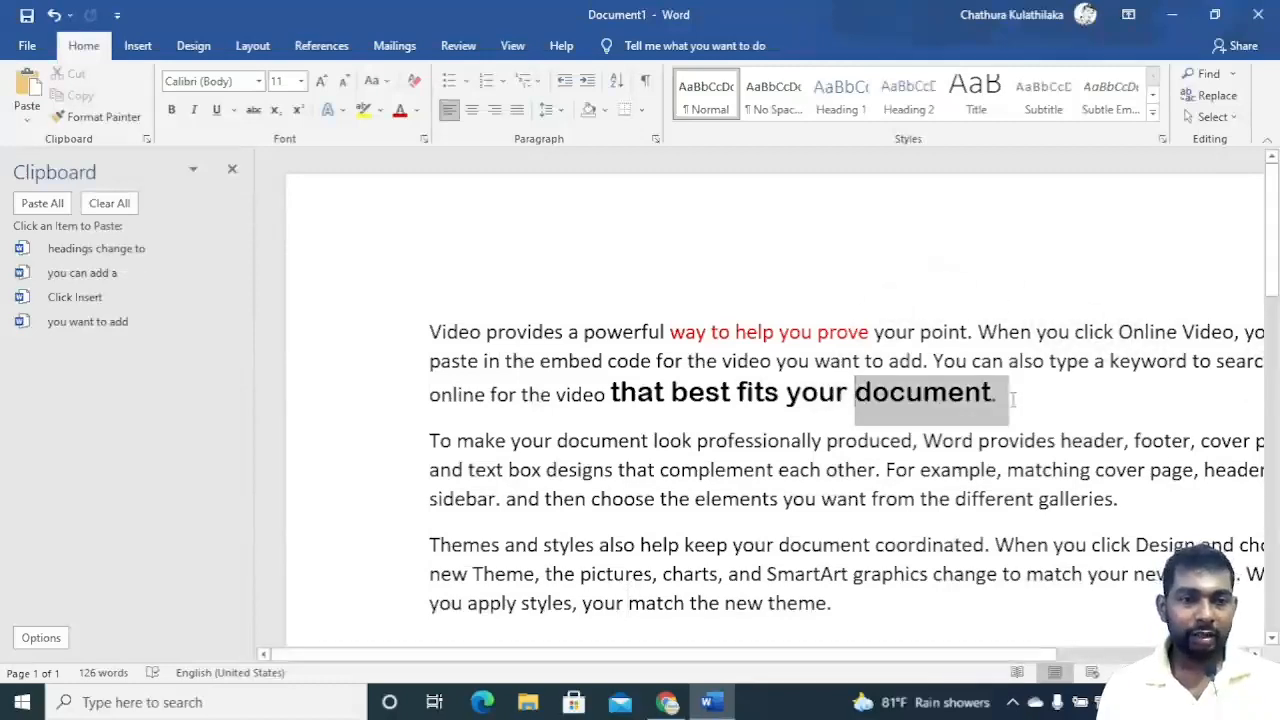
left_click(80, 75)
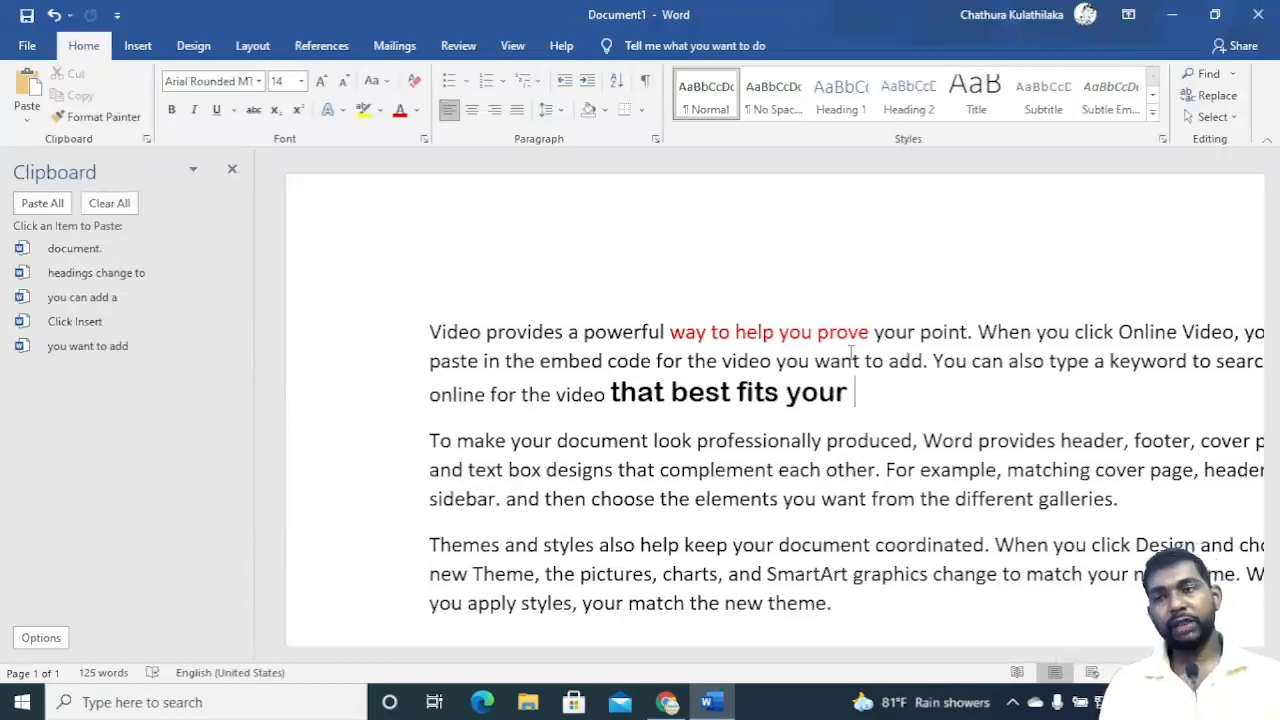
In Google Docs, delete the word 'sidebar.' from the second paragraph and 'embed' from the first paragraph.
left_click(666, 702)
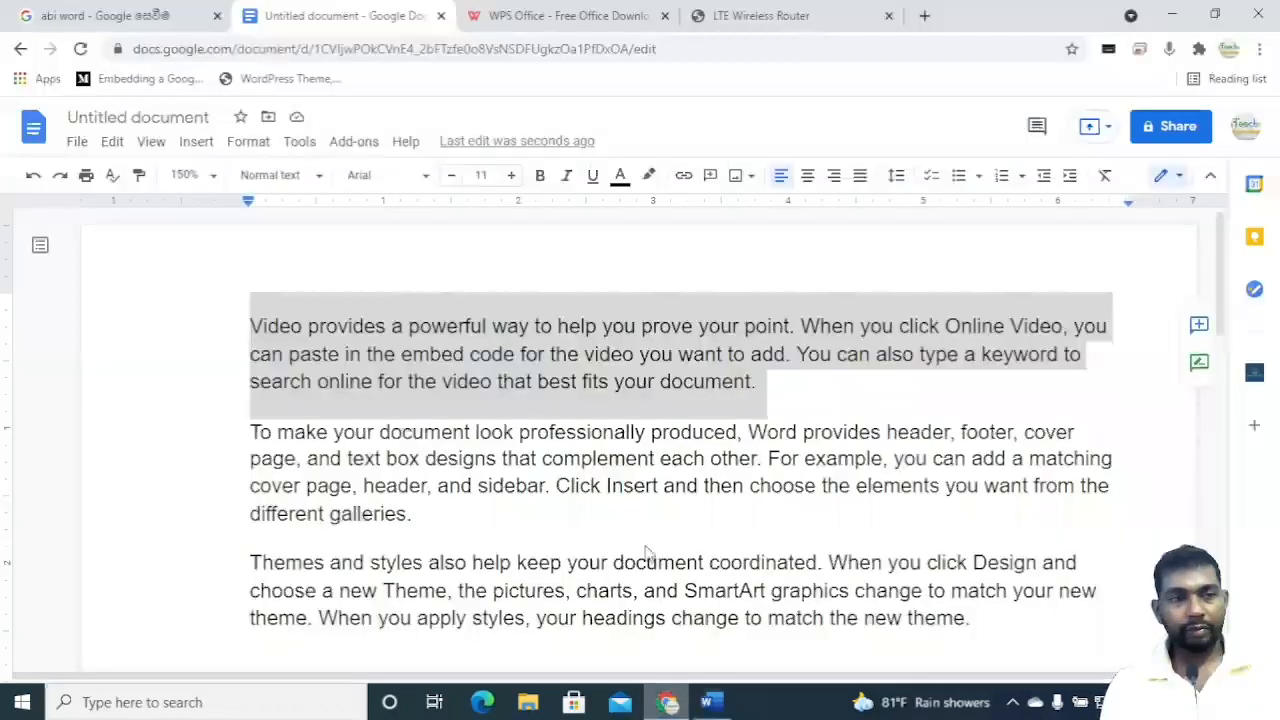
left_click(155, 143)
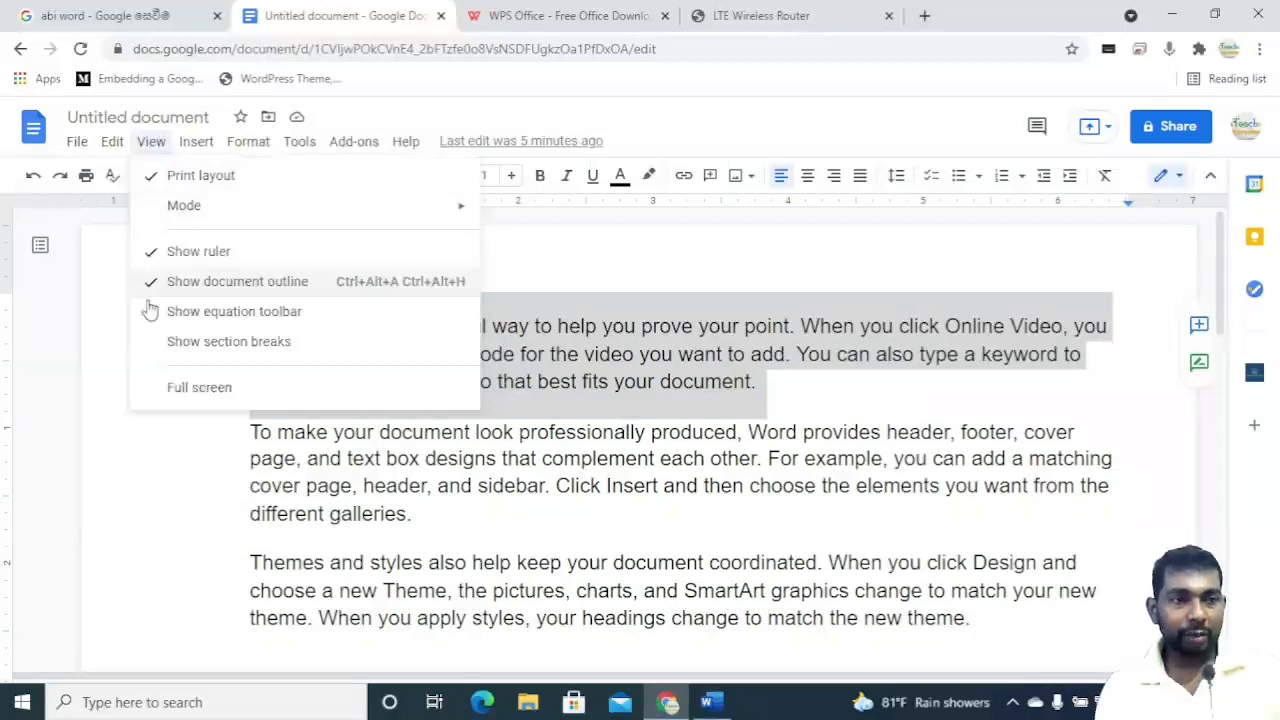
left_click(478, 487)
left_click_drag(487, 487, 550, 487)
double_click(495, 487)
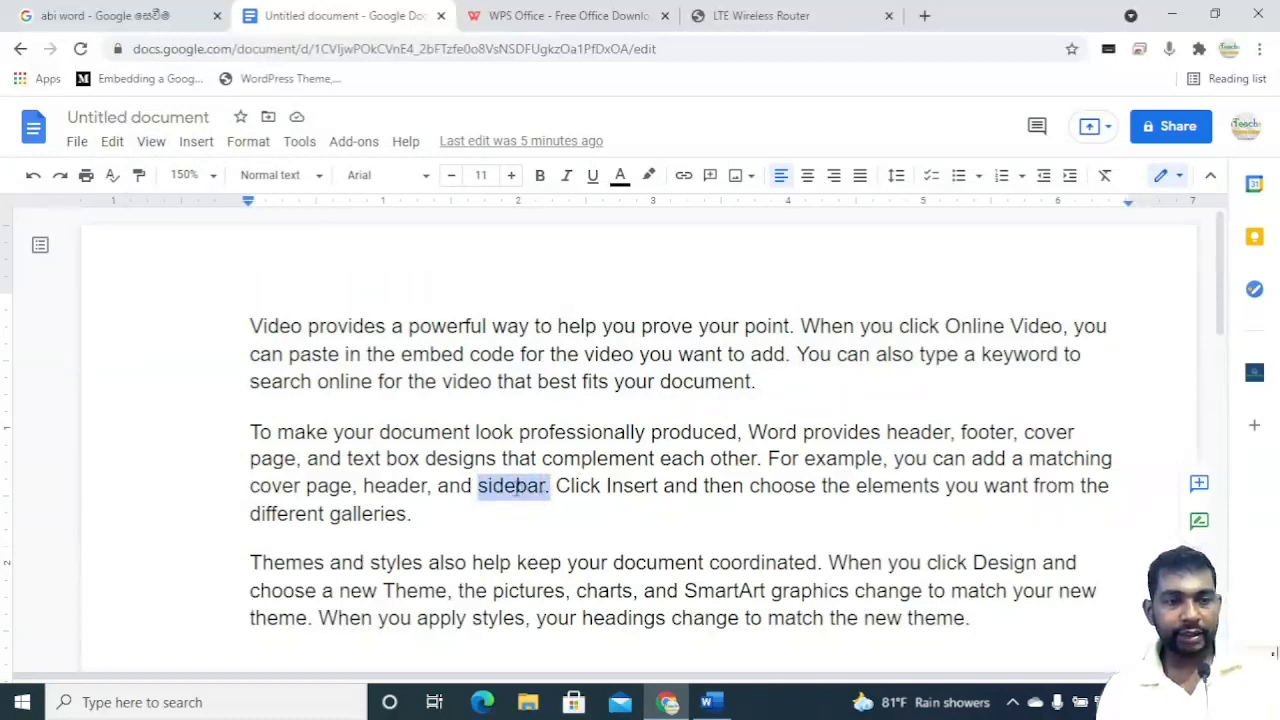
key("BackSpace")
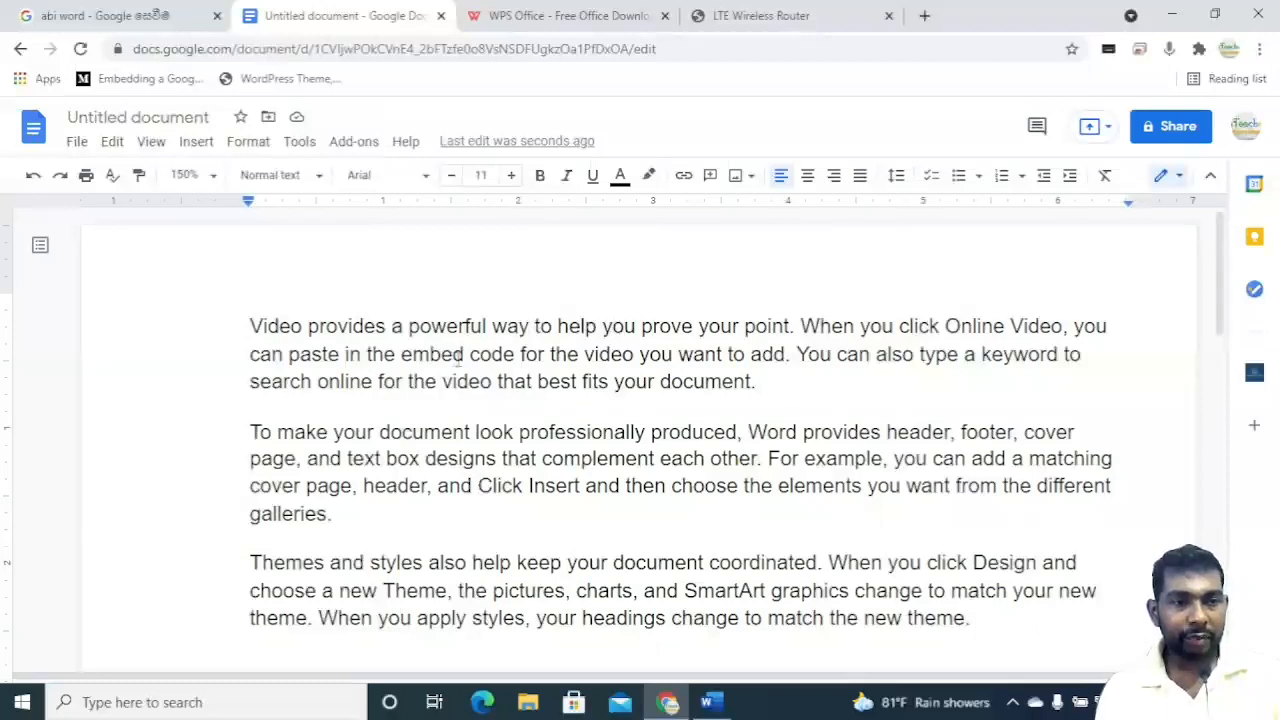
left_click_drag(401, 354, 467, 354)
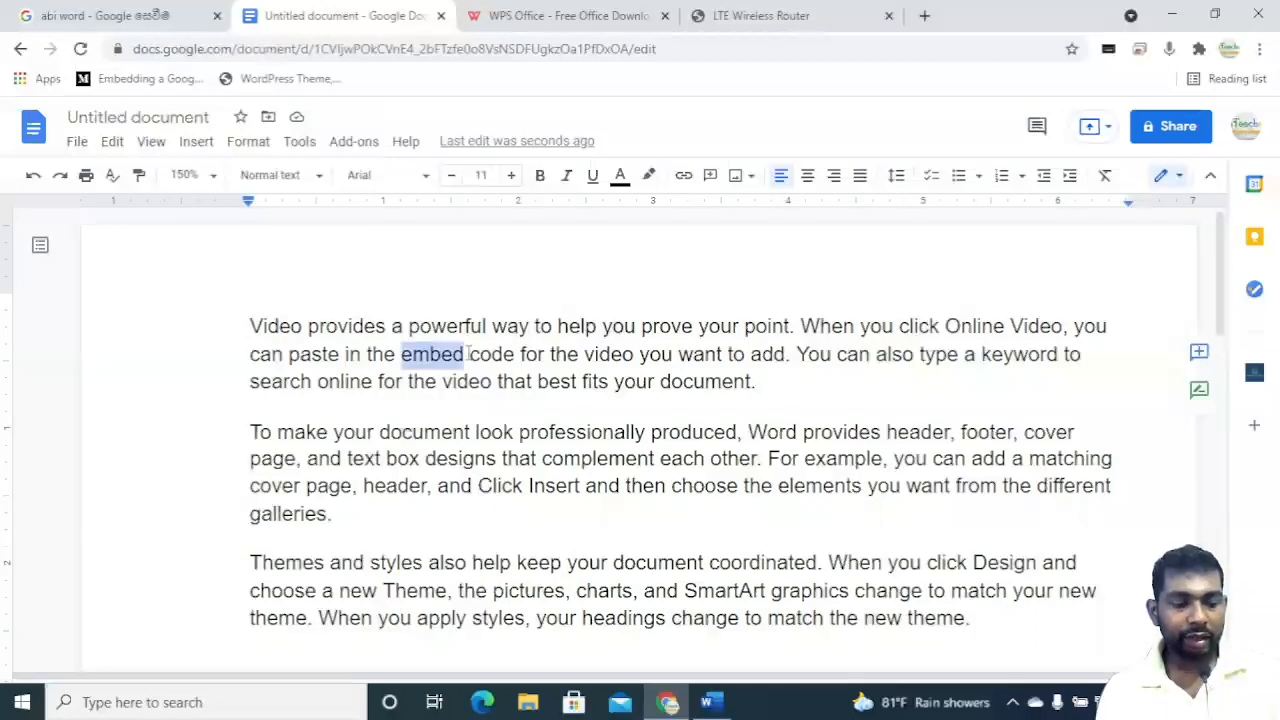
key("BackSpace")
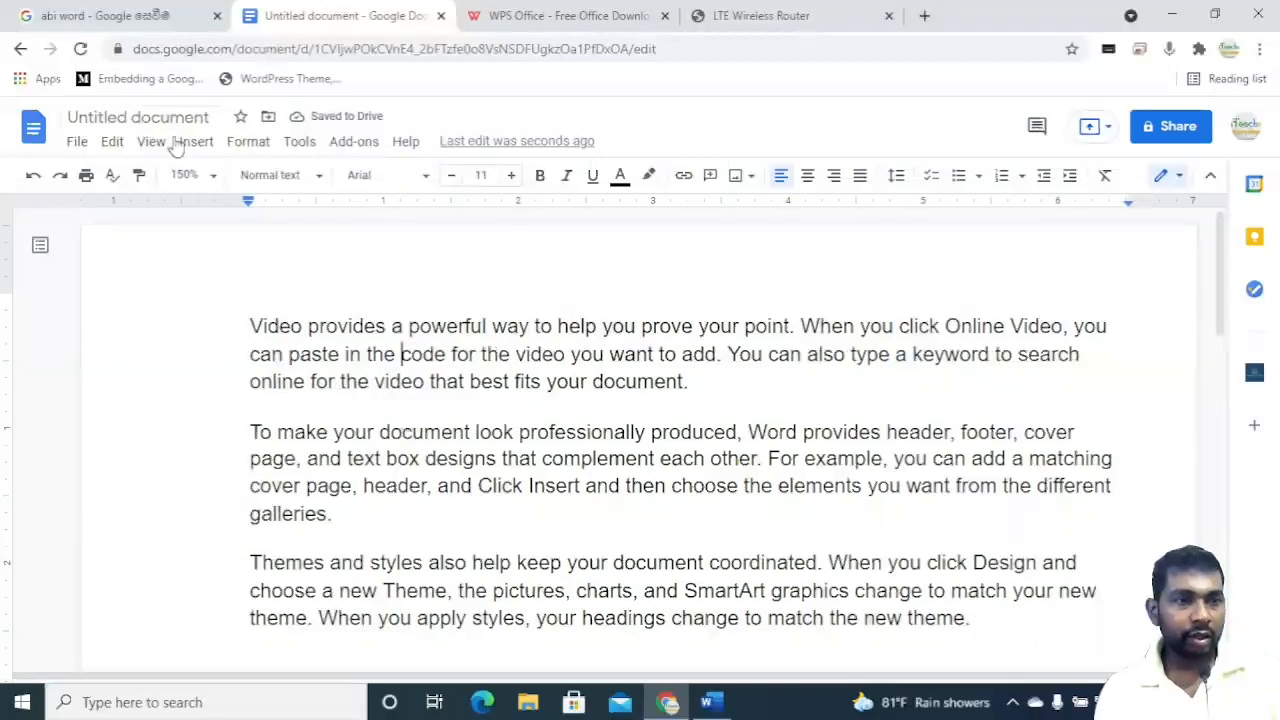
left_click(296, 144)
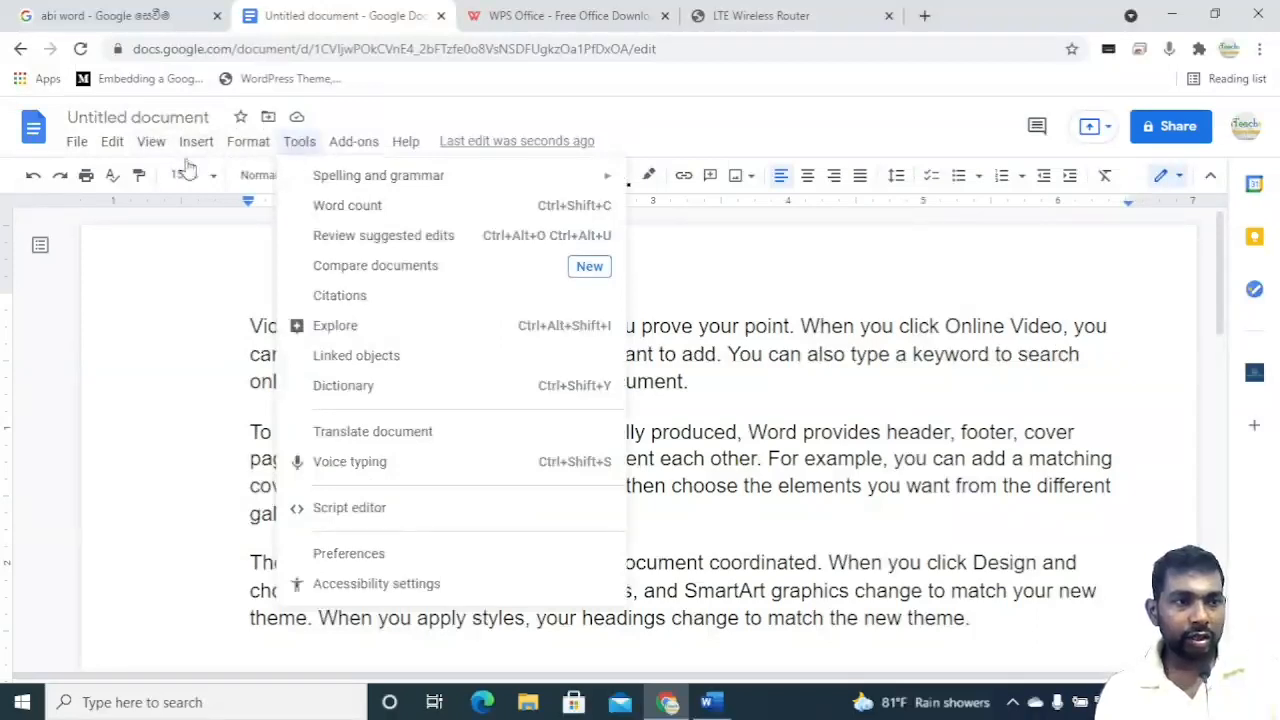
mouse_move(77, 146)
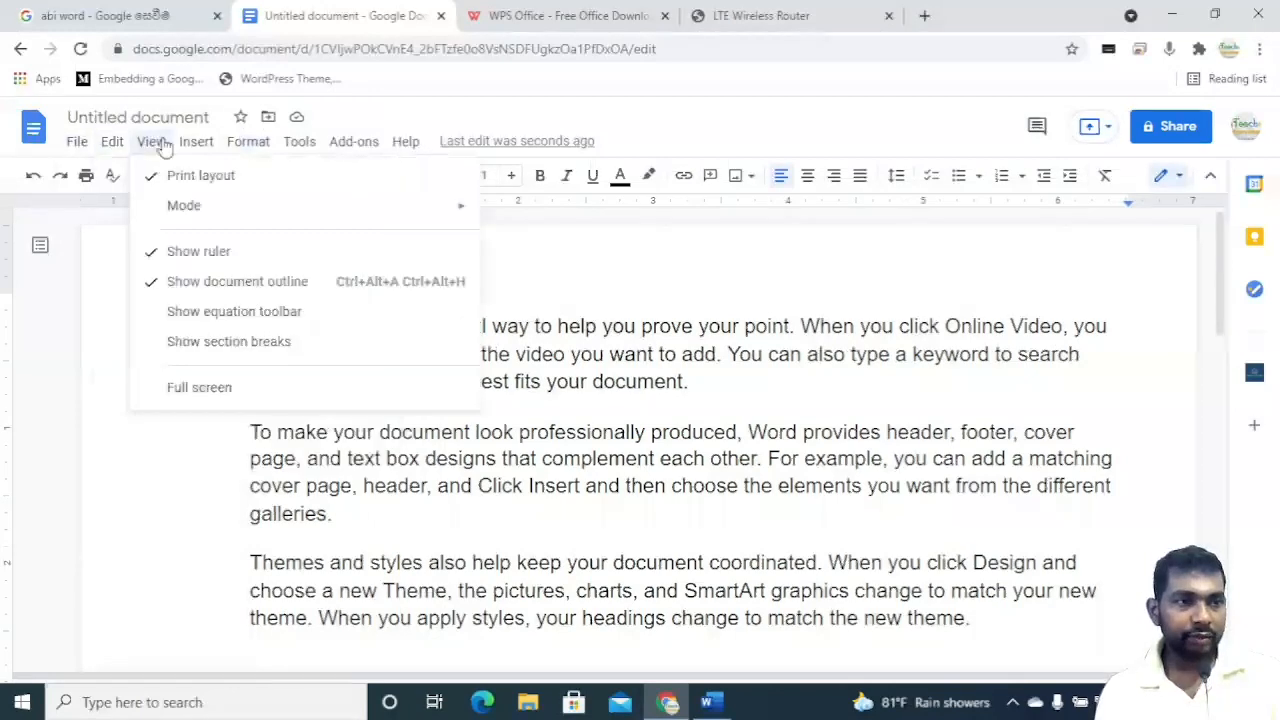
mouse_move(201, 155)
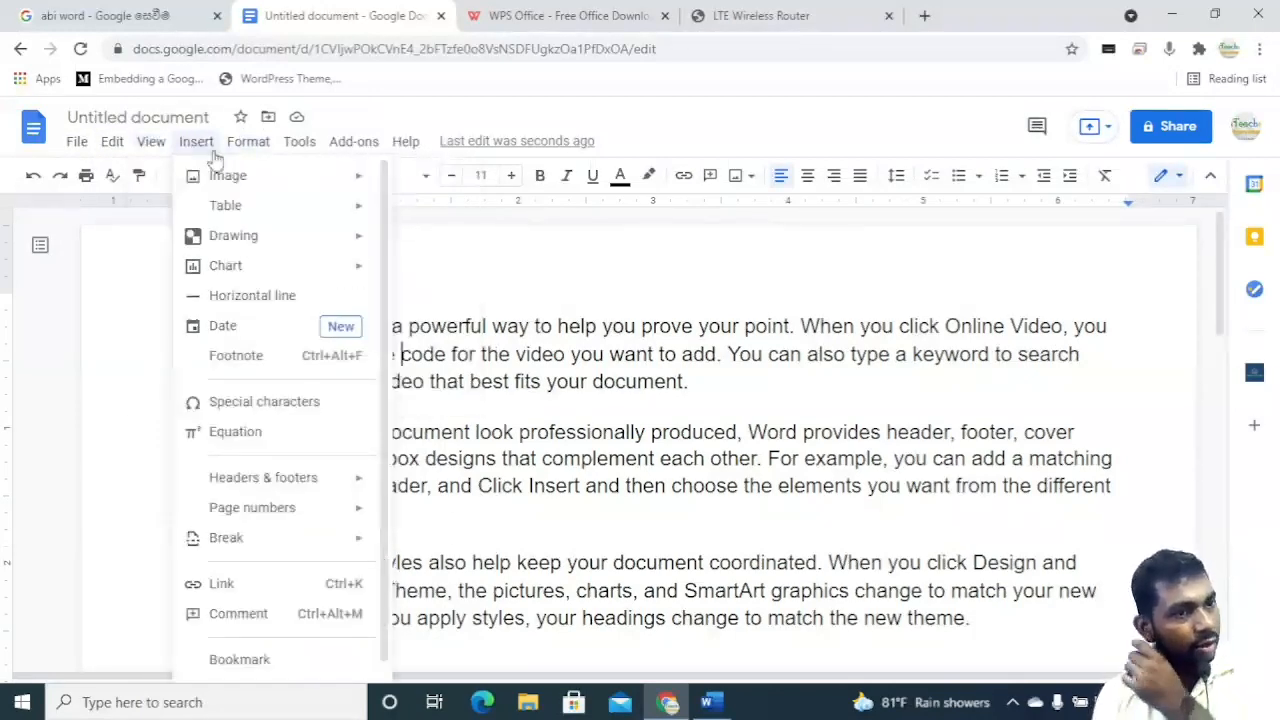
mouse_move(318, 150)
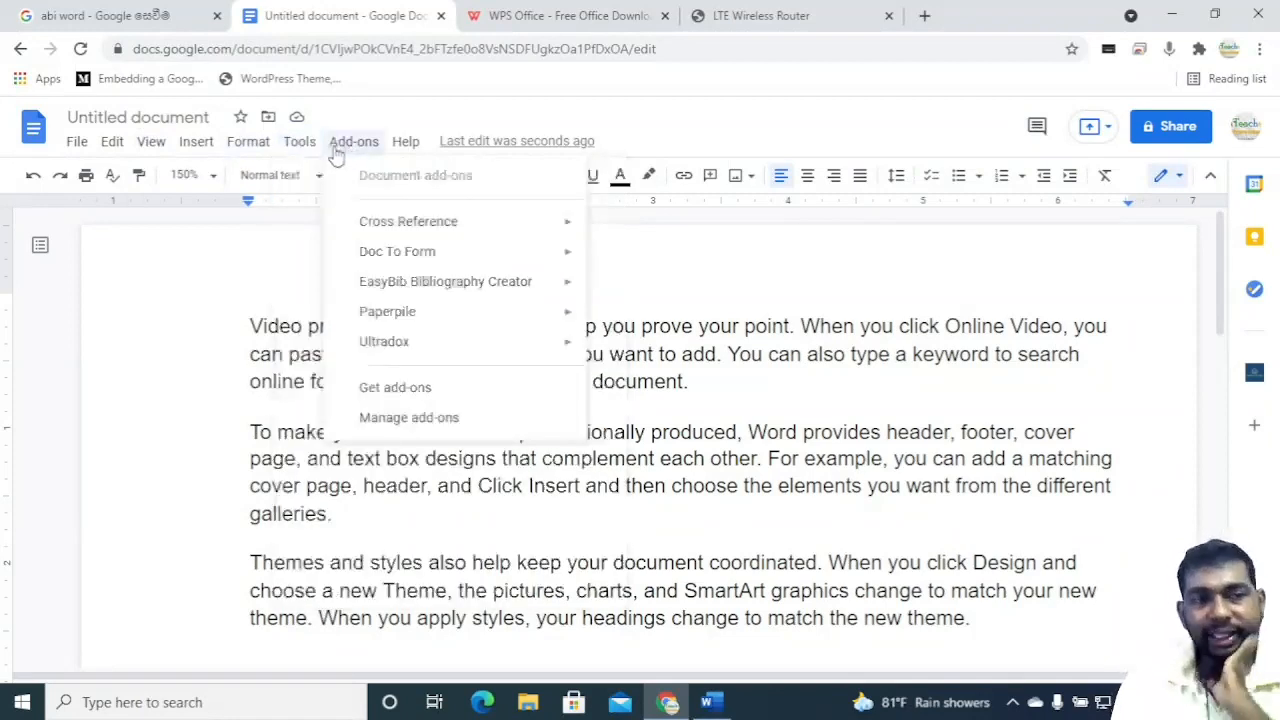
mouse_move(406, 148)
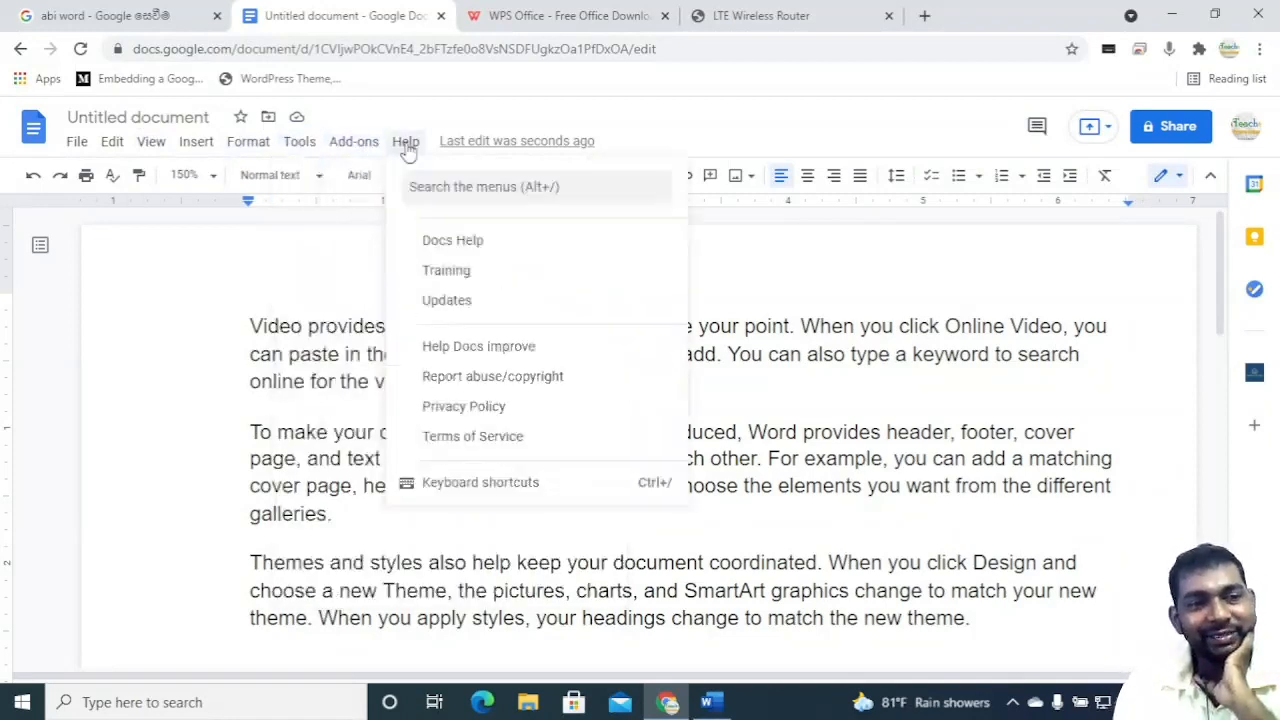
left_click(879, 250)
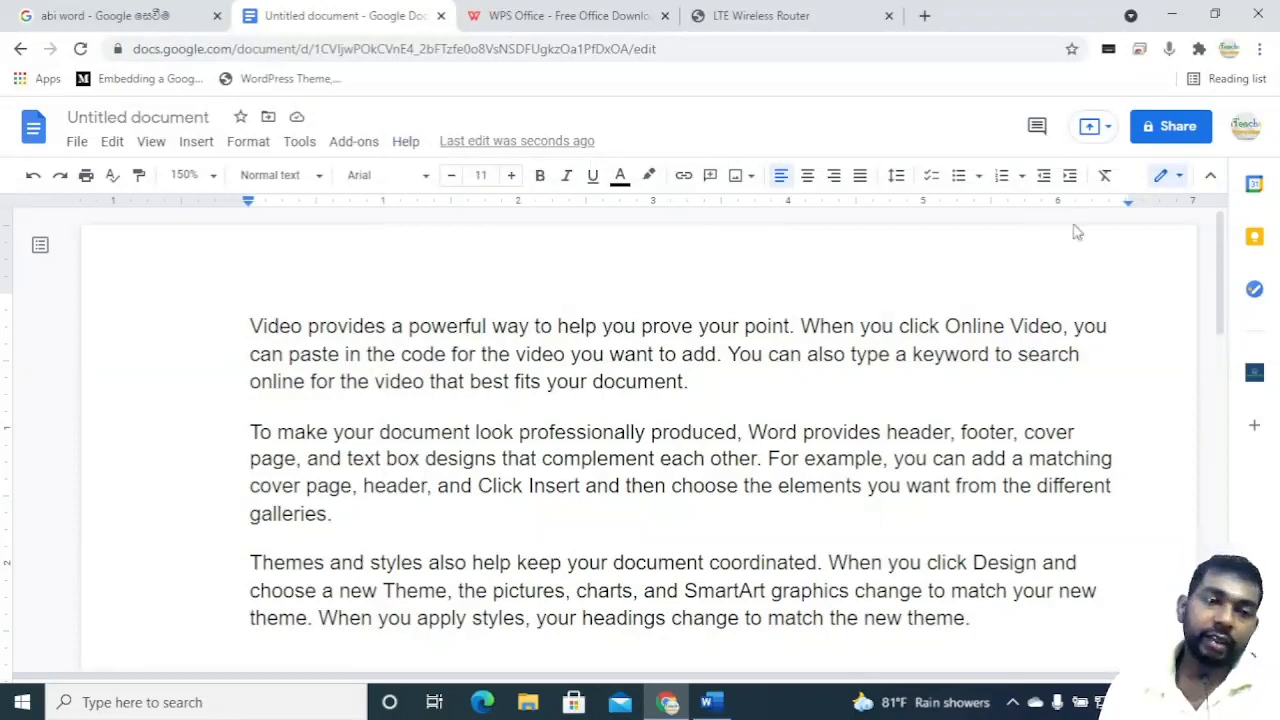
Switch back to Word and select the red words 'way to help' in the first paragraph.
left_click(708, 702)
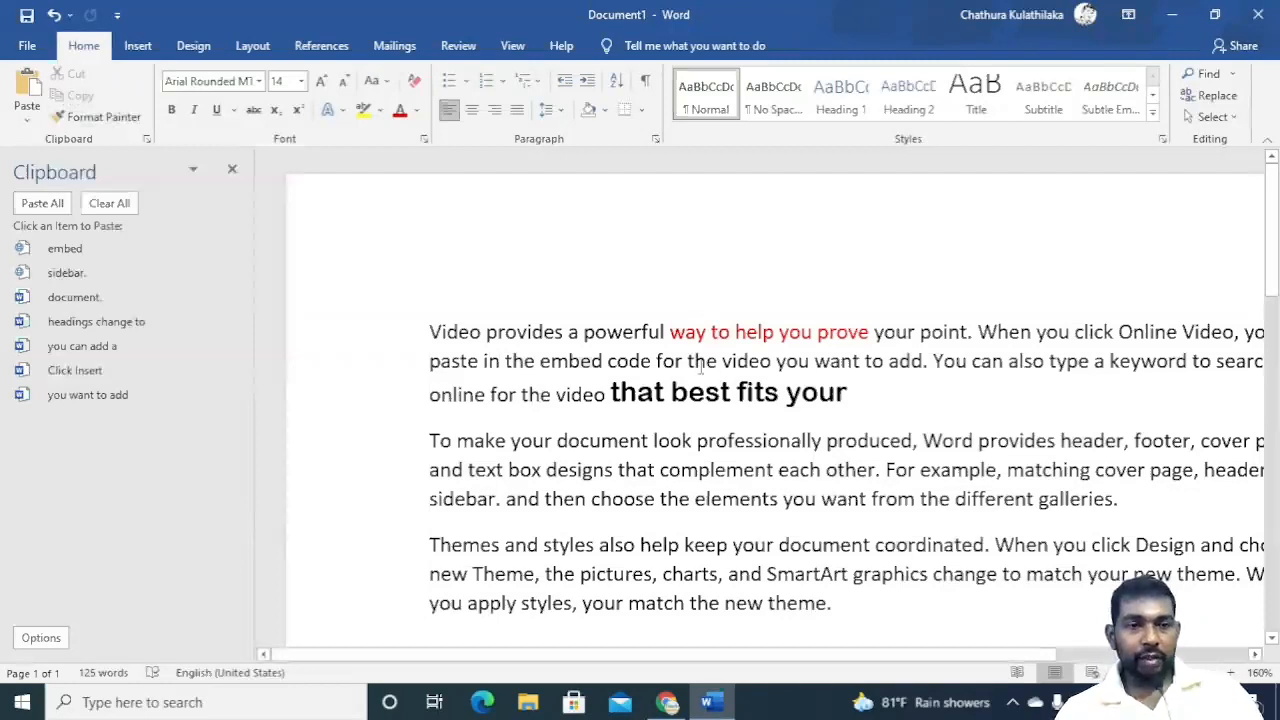
left_click_drag(669, 333, 776, 333)
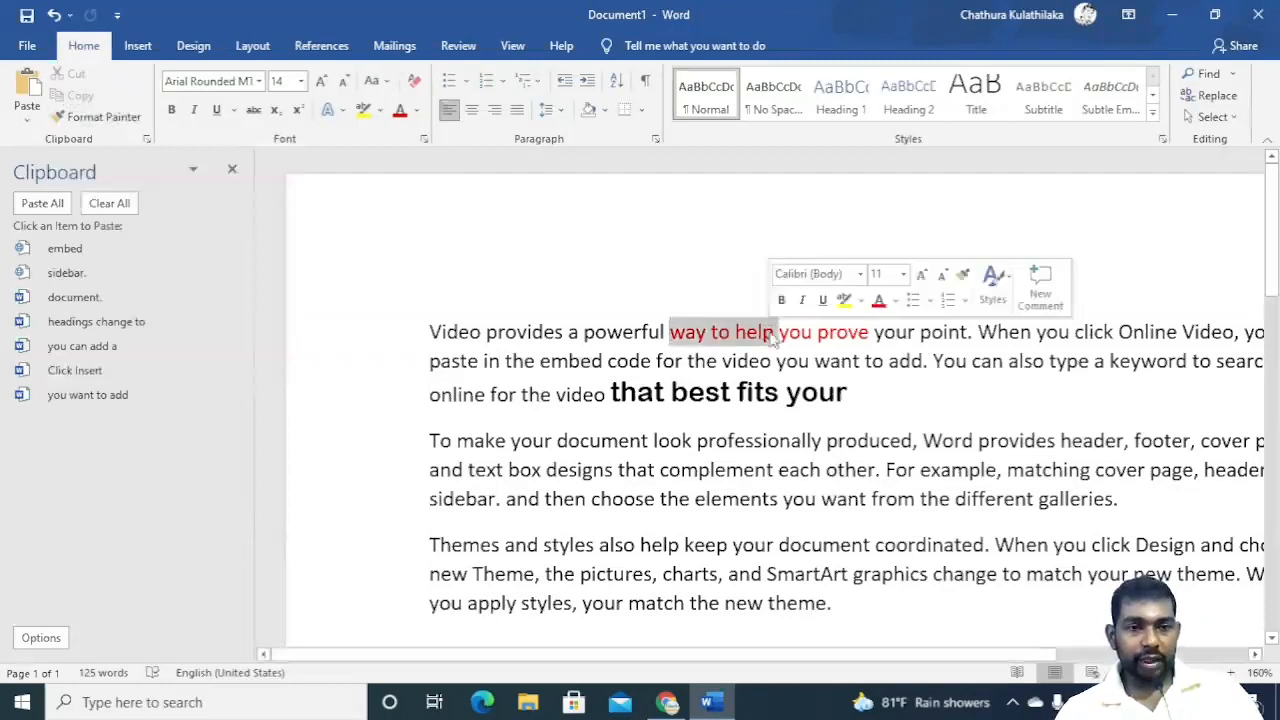
left_click(810, 361)
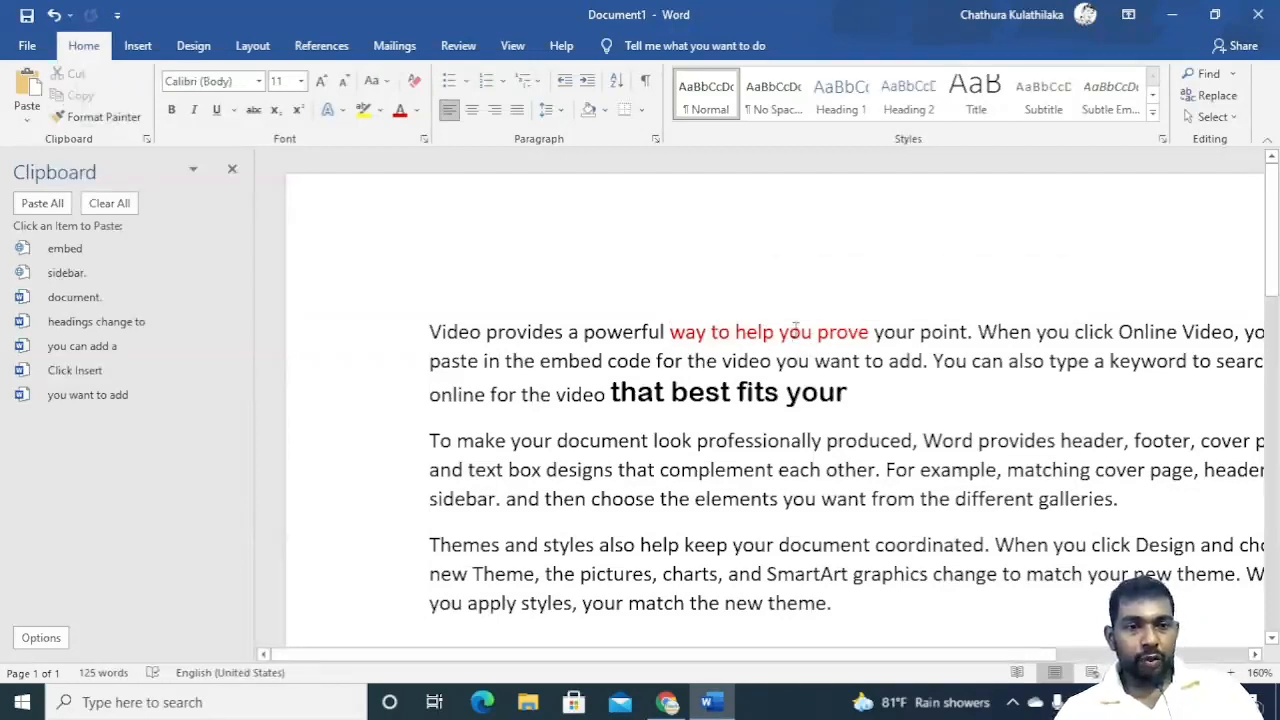
Select 'you prove' in the first paragraph and set its font size to 16.
left_click_drag(817, 338, 874, 334)
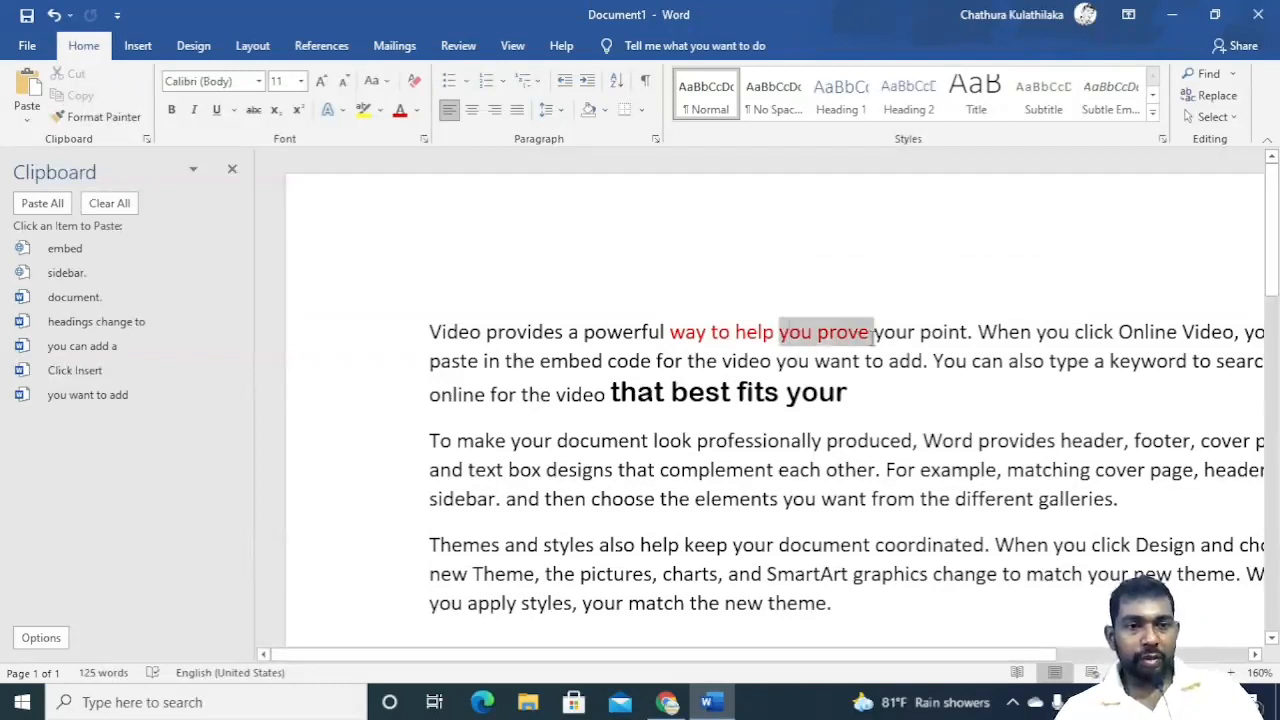
left_click(417, 115)
left_click(412, 290)
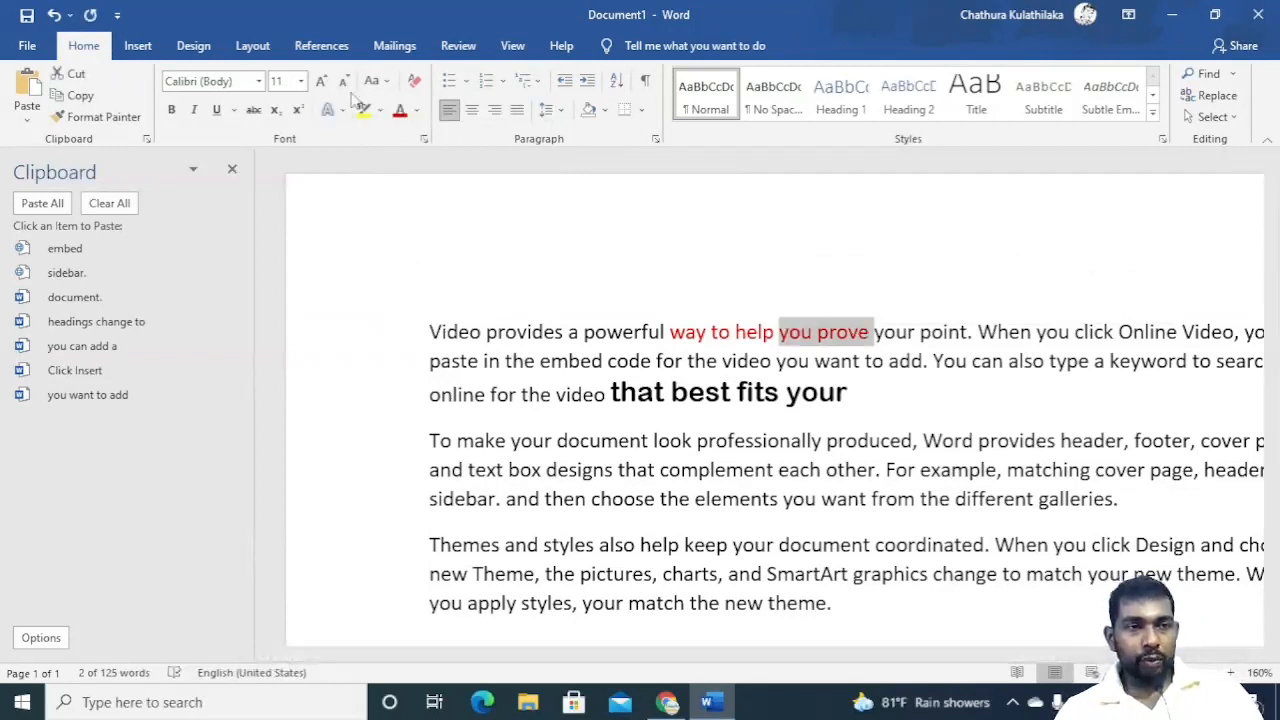
left_click(321, 81)
left_click(321, 81)
left_click(321, 81)
left_click(321, 81)
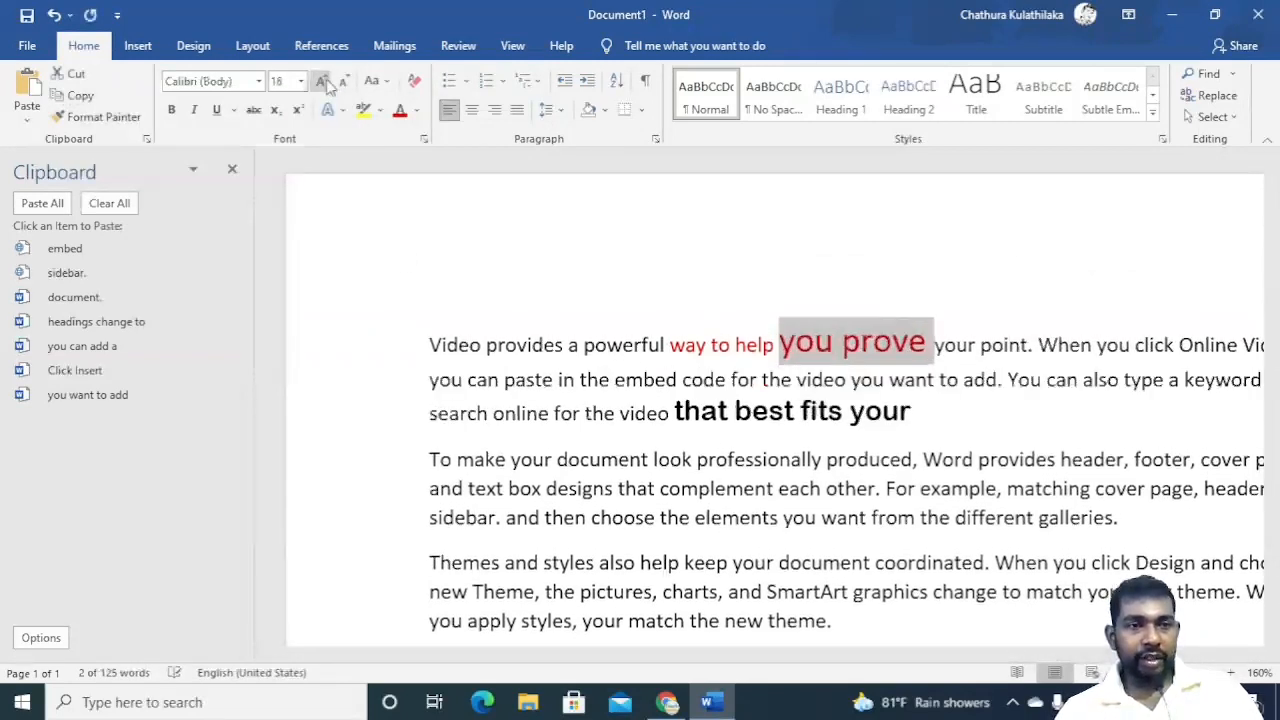
left_click(344, 82)
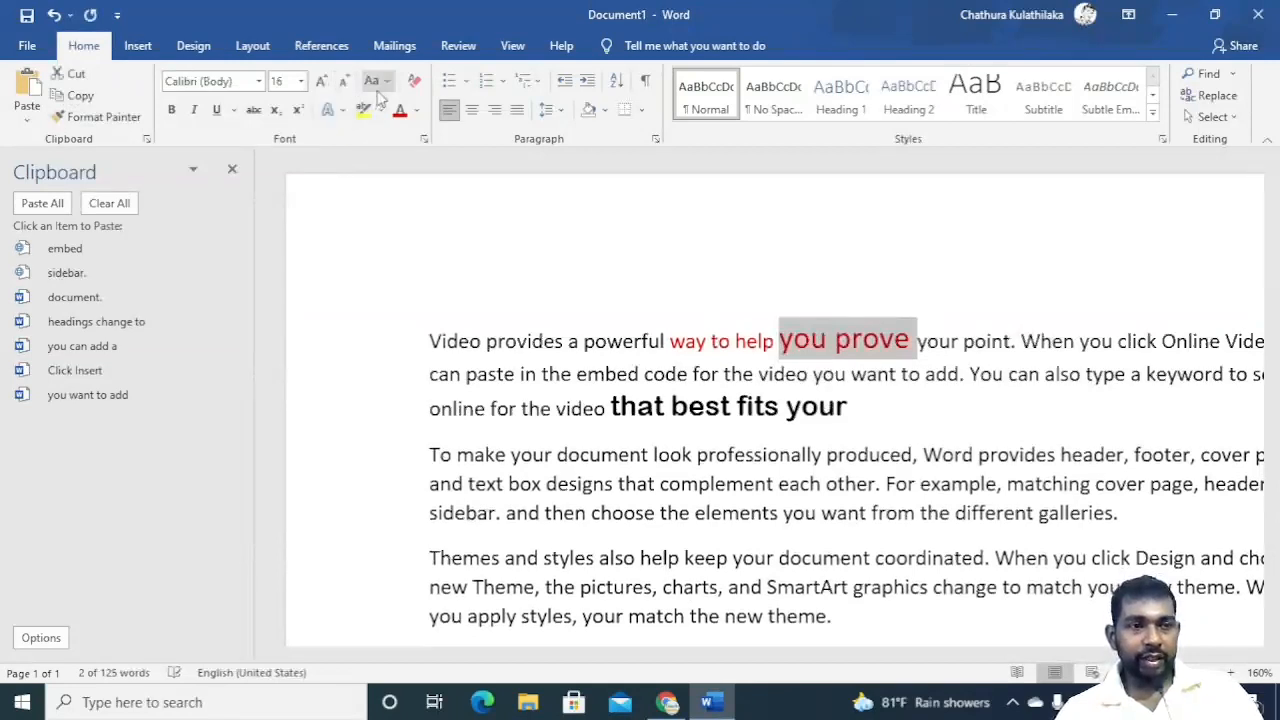
Change the font of 'you prove' to Brush Script MT and underline it.
left_click(259, 81)
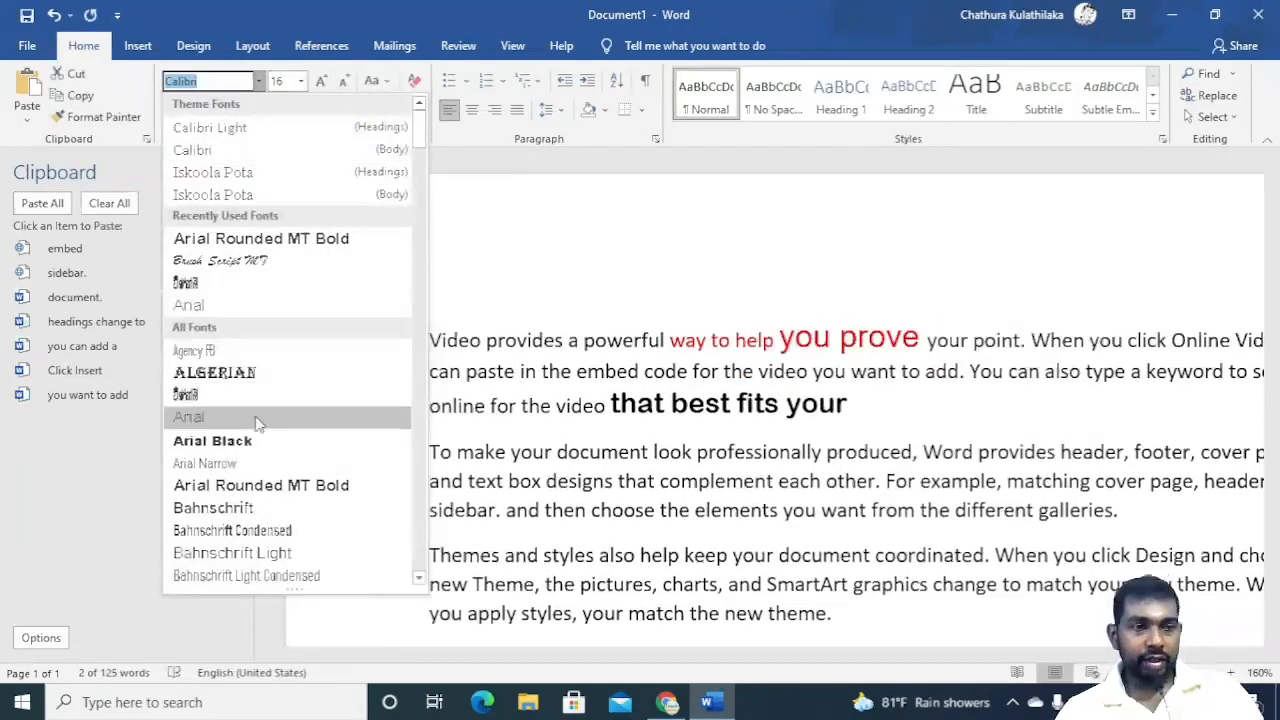
scroll(258, 440, "down", 8)
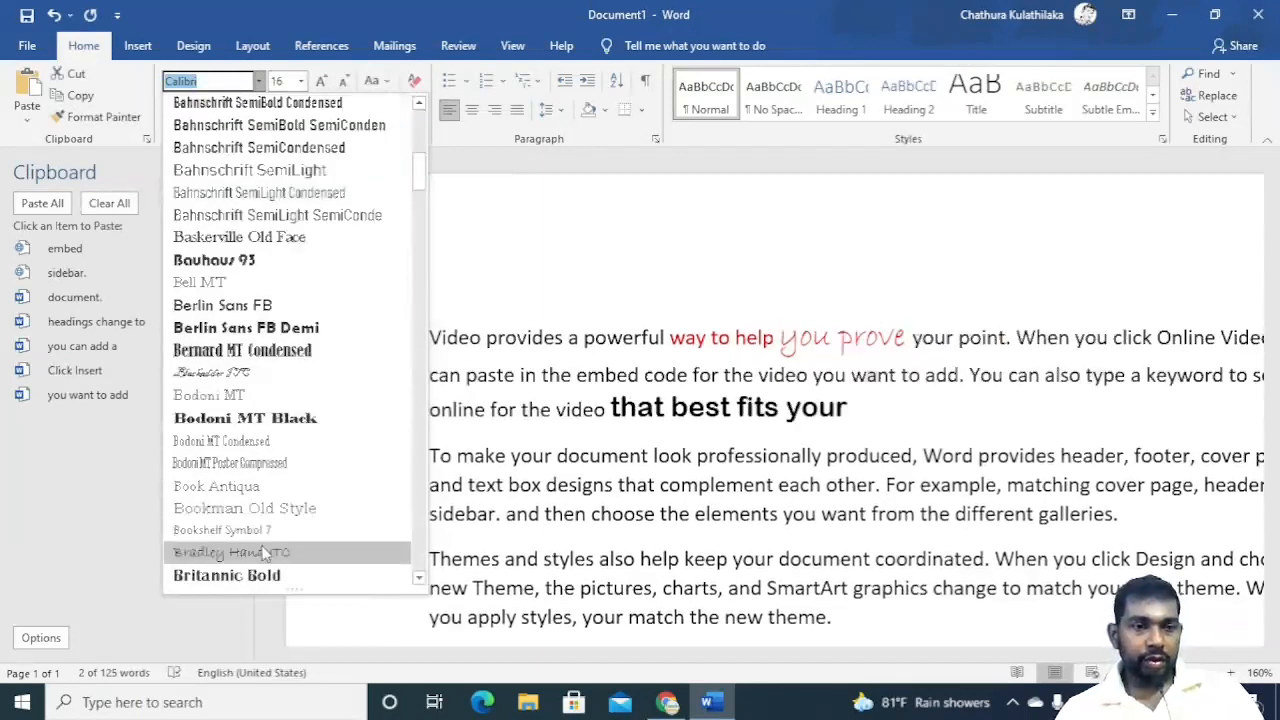
scroll(263, 553, "down", 2)
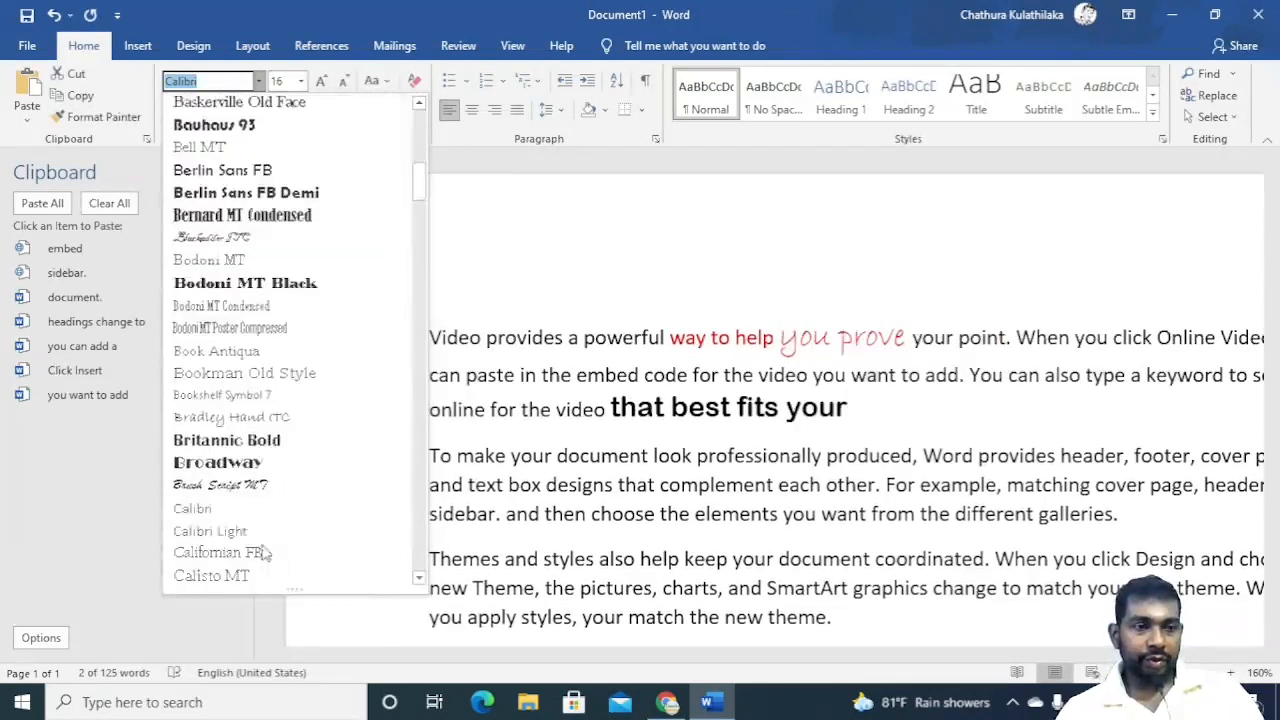
left_click(245, 485)
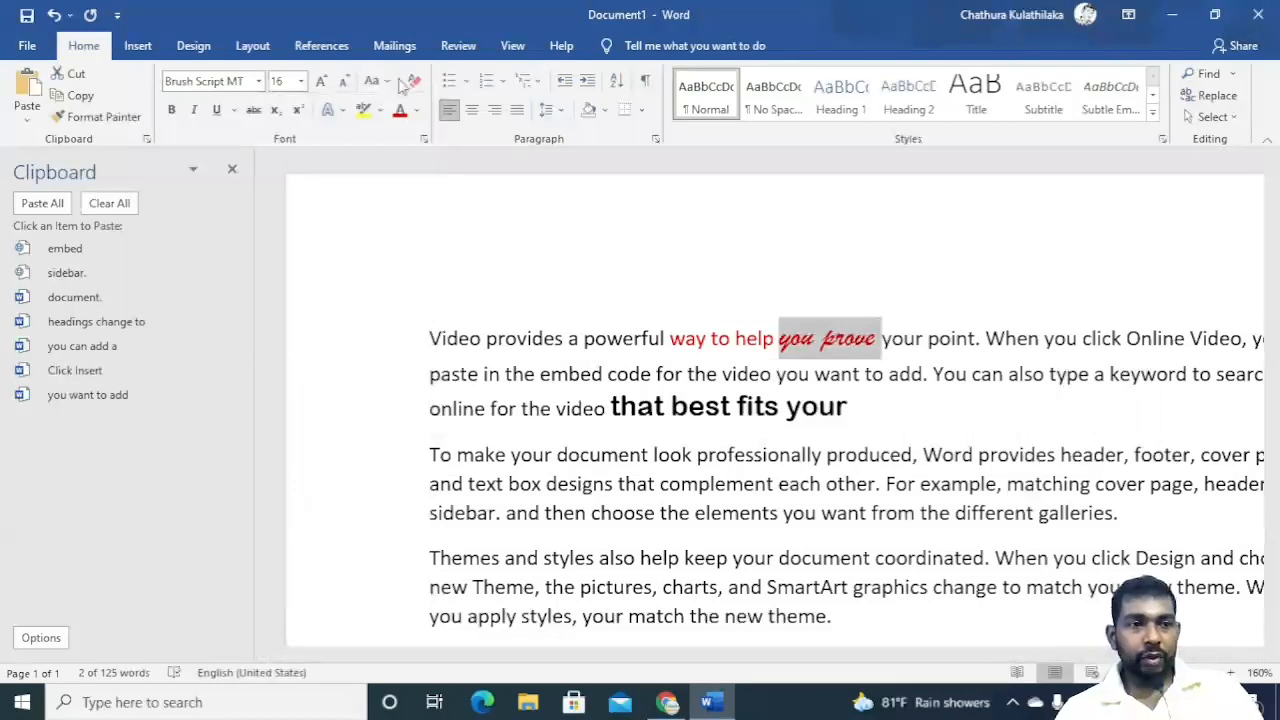
left_click(216, 110)
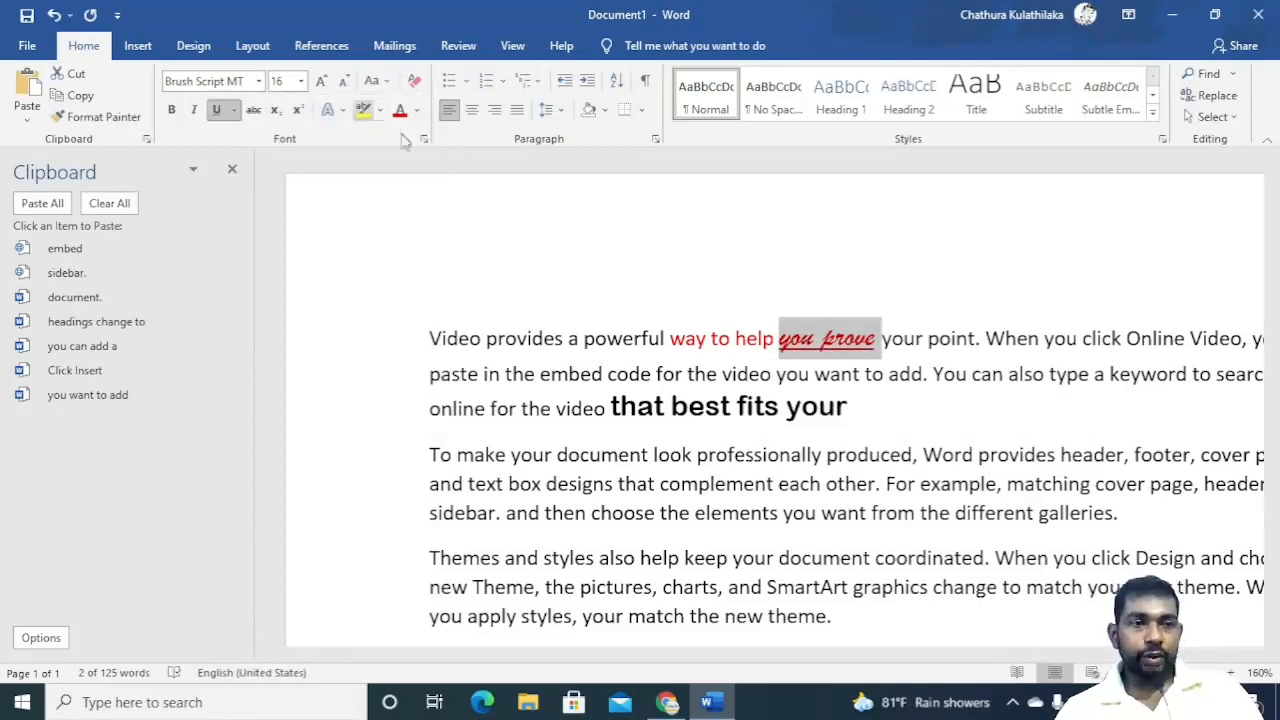
Close the Clipboard pane and zoom the document to 180%.
left_click(232, 169)
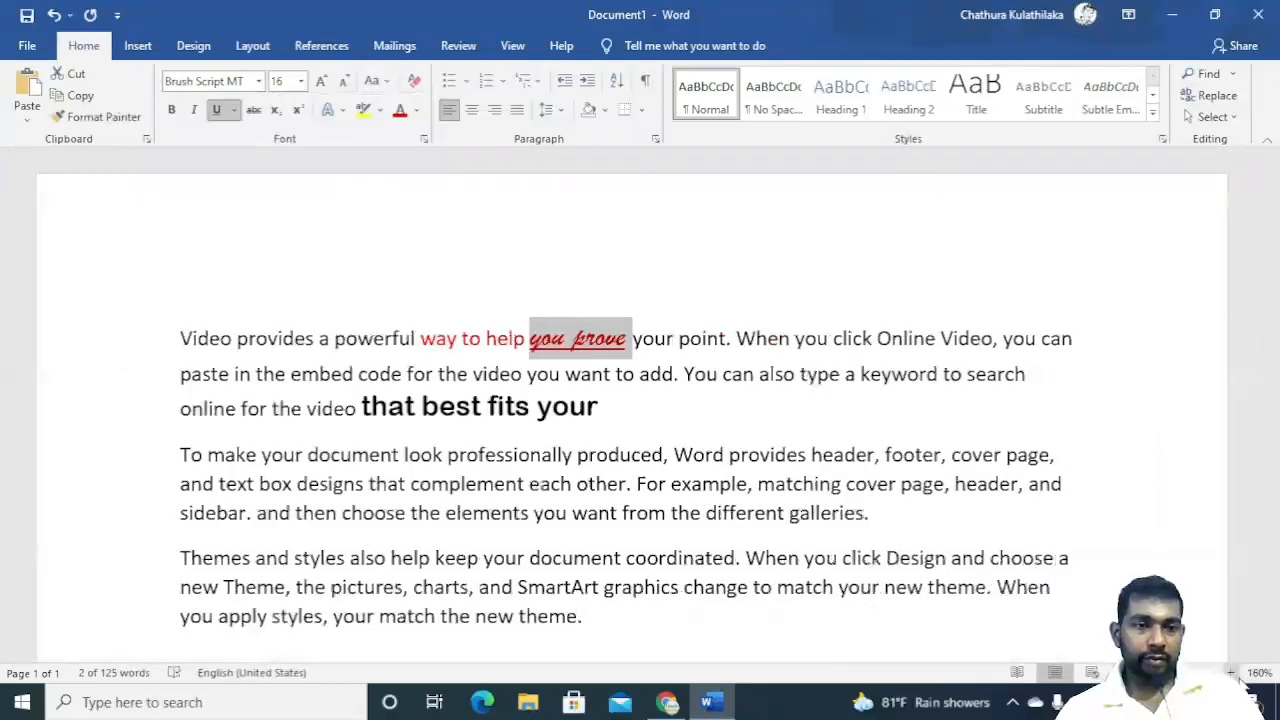
left_click(1232, 673)
left_click(1232, 673)
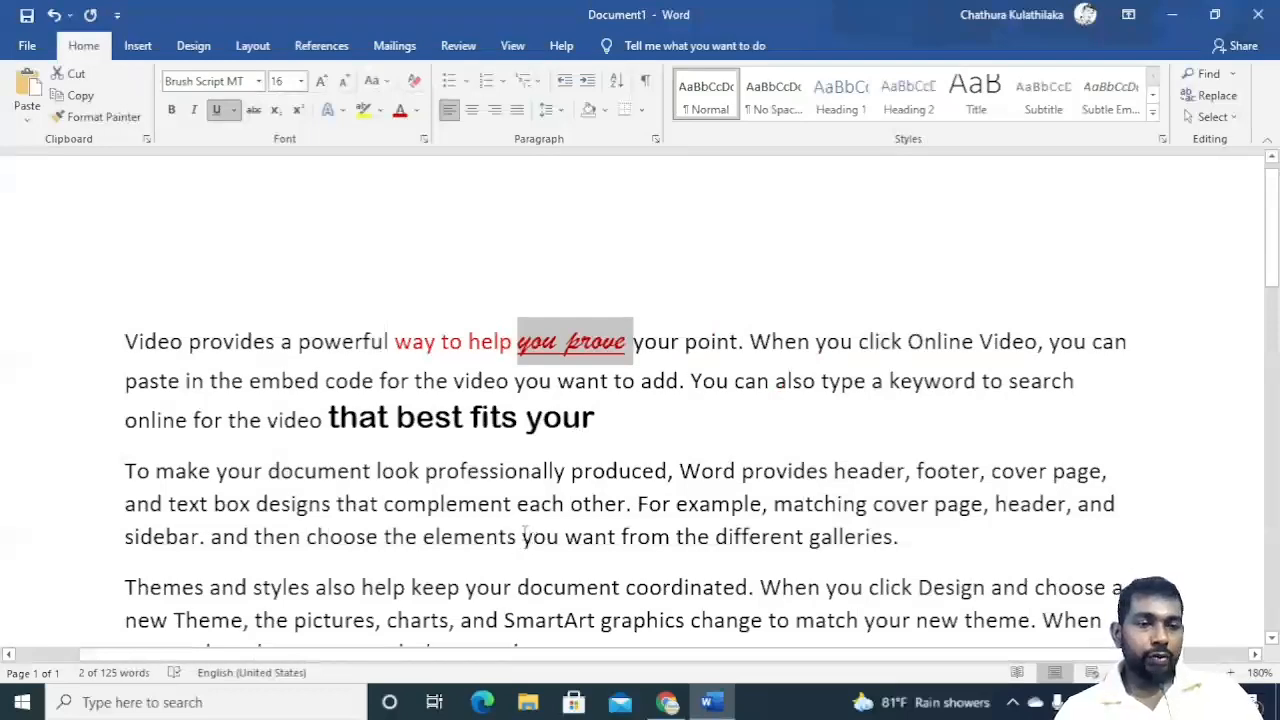
Use Format Painter to copy the formatting of 'you prove' onto 'you want' in the second paragraph.
left_click_drag(522, 537, 617, 532)
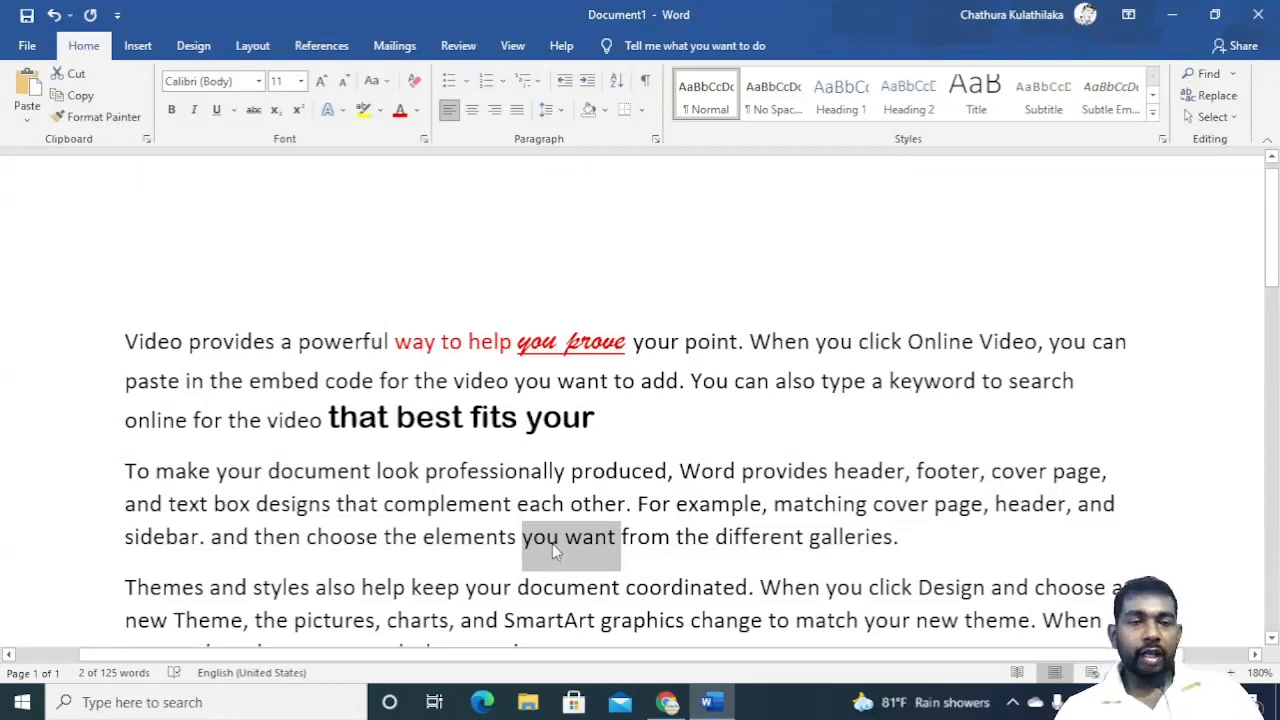
left_click_drag(516, 347, 555, 343)
left_click(584, 358)
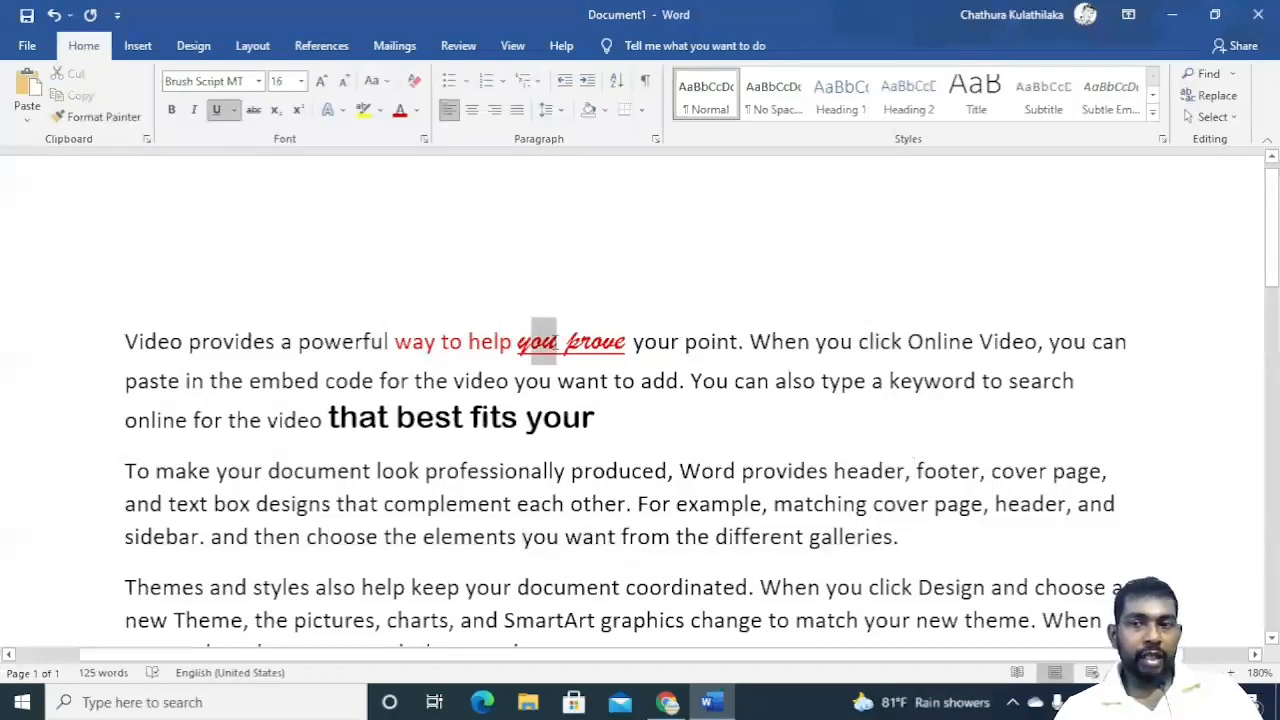
left_click(88, 121)
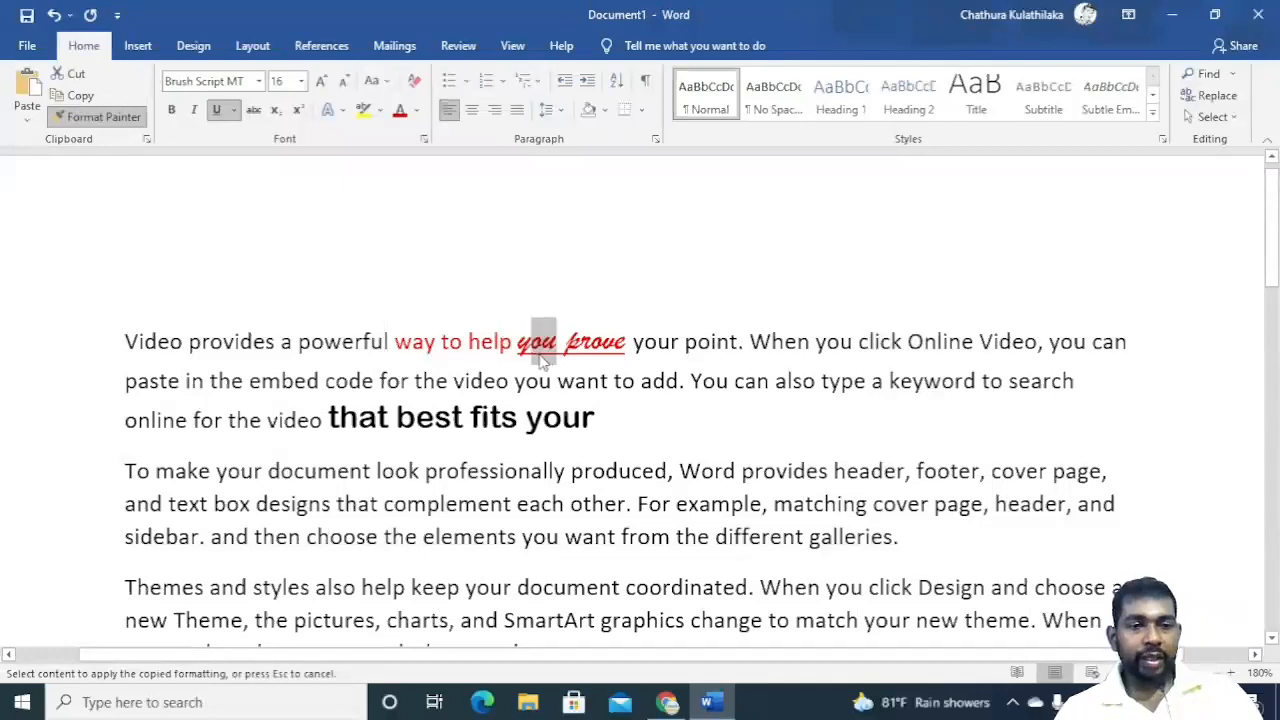
left_click_drag(521, 538, 616, 538)
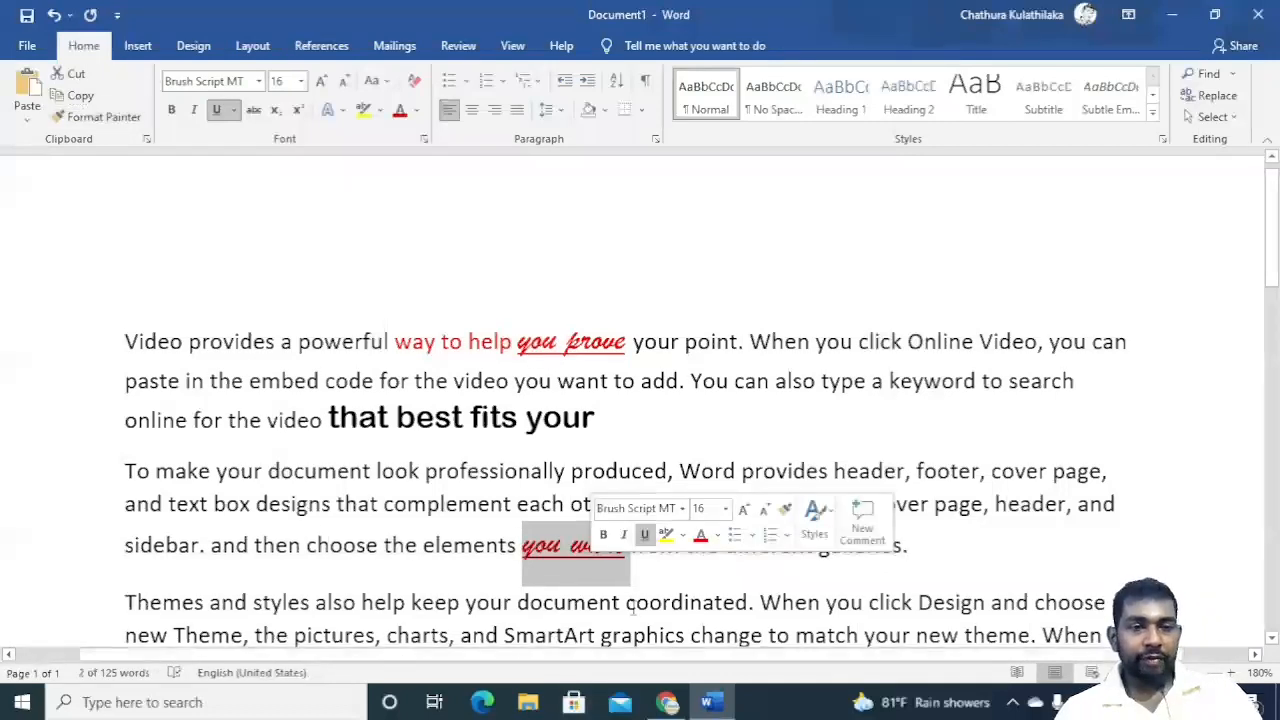
left_click(662, 573)
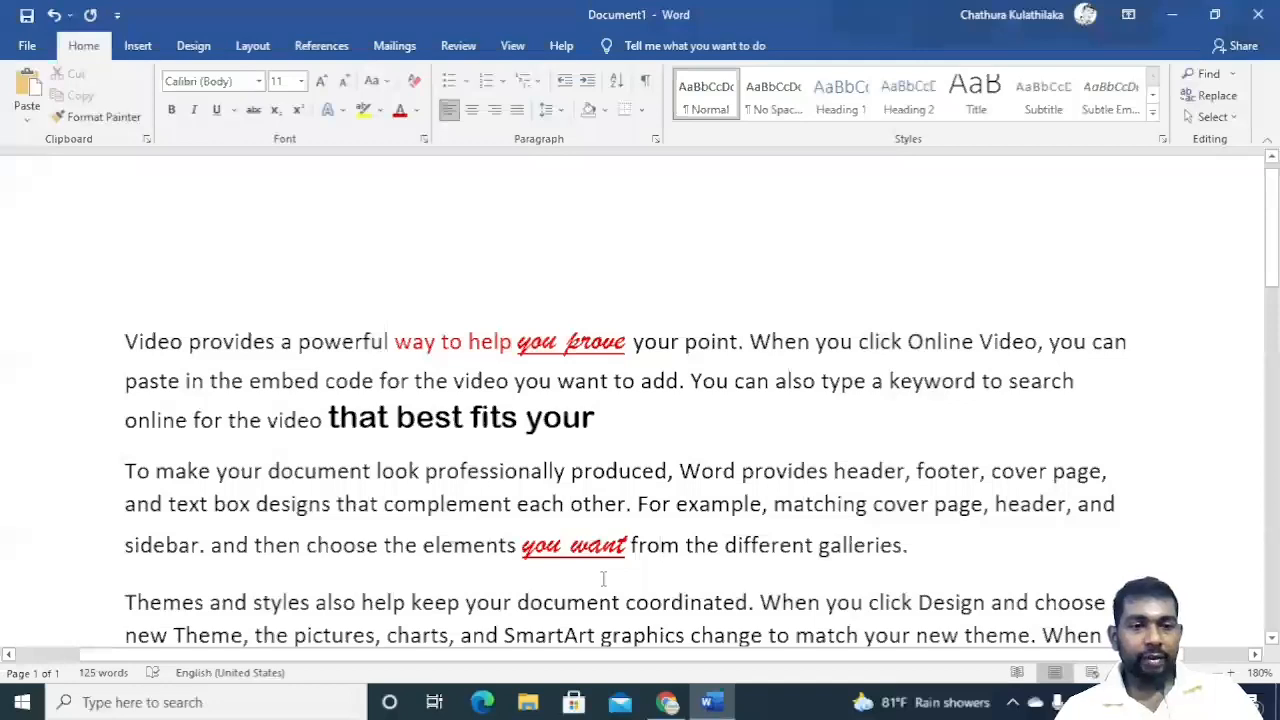
Use Format Painter to copy the formatting of 'you want' onto 'you apply' in the third paragraph.
left_click(558, 345)
left_click(570, 556)
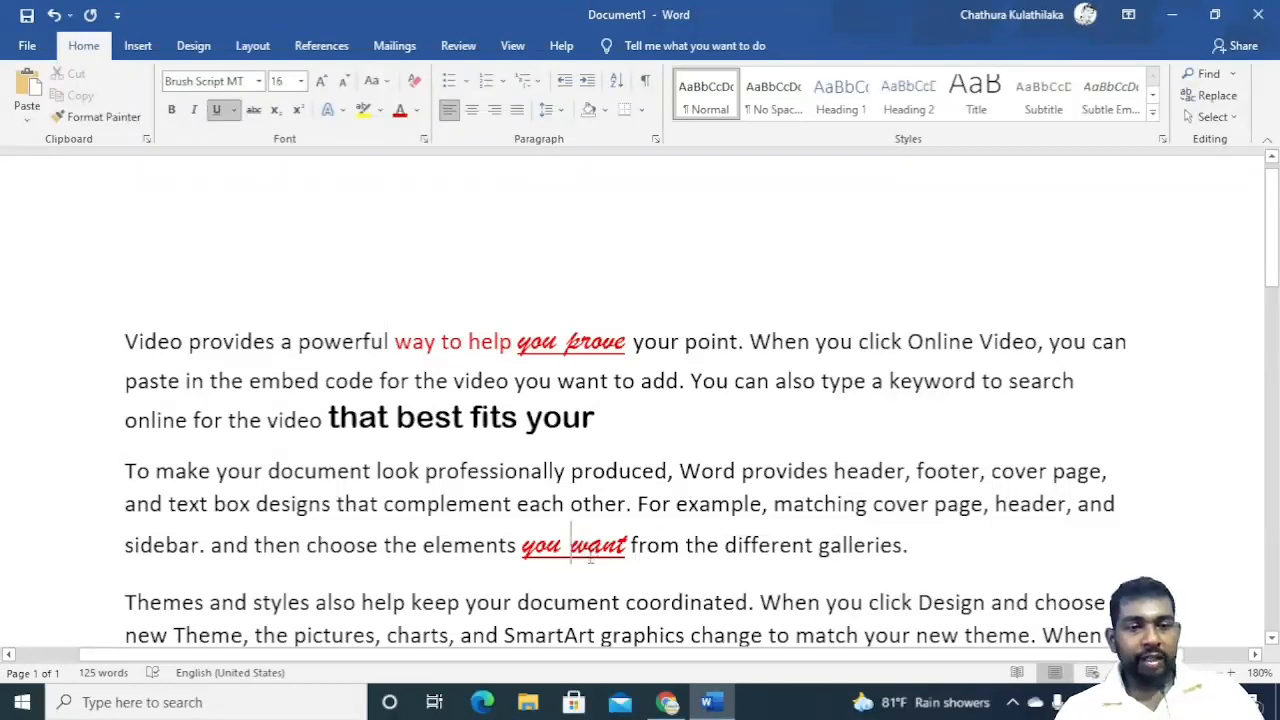
scroll(590, 567, "down", 3)
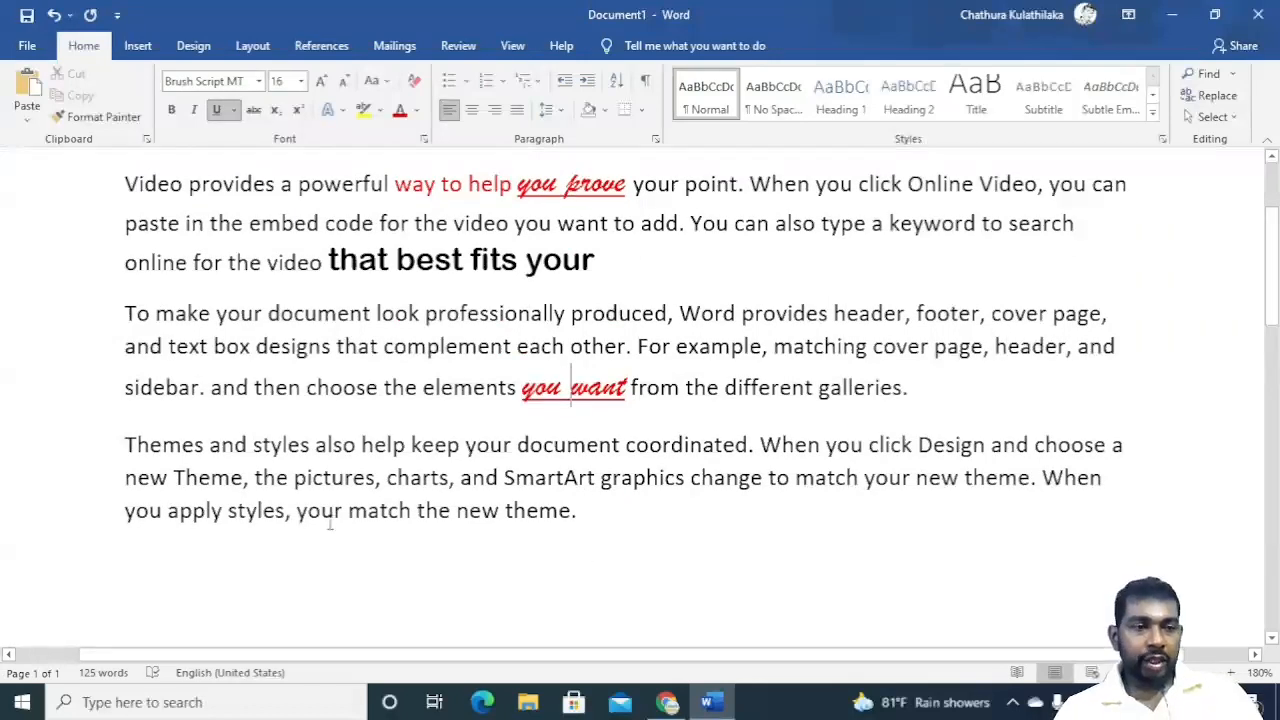
left_click_drag(118, 510, 224, 518)
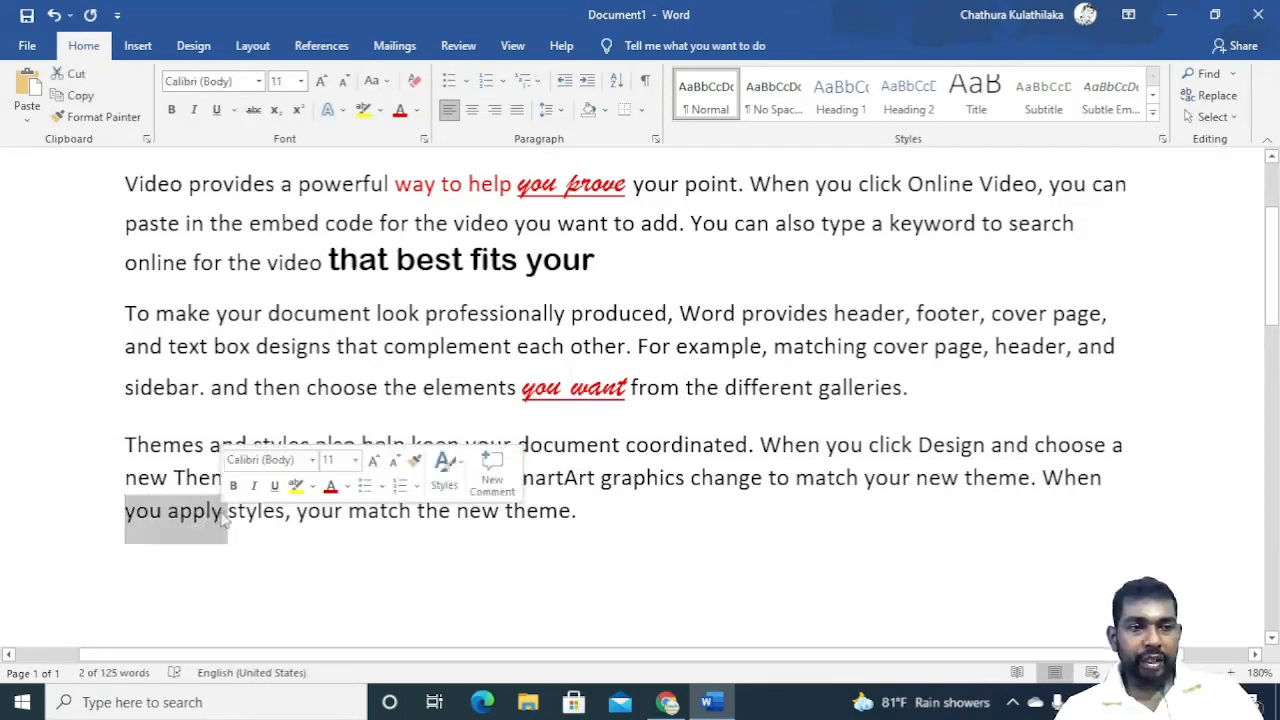
left_click(566, 388)
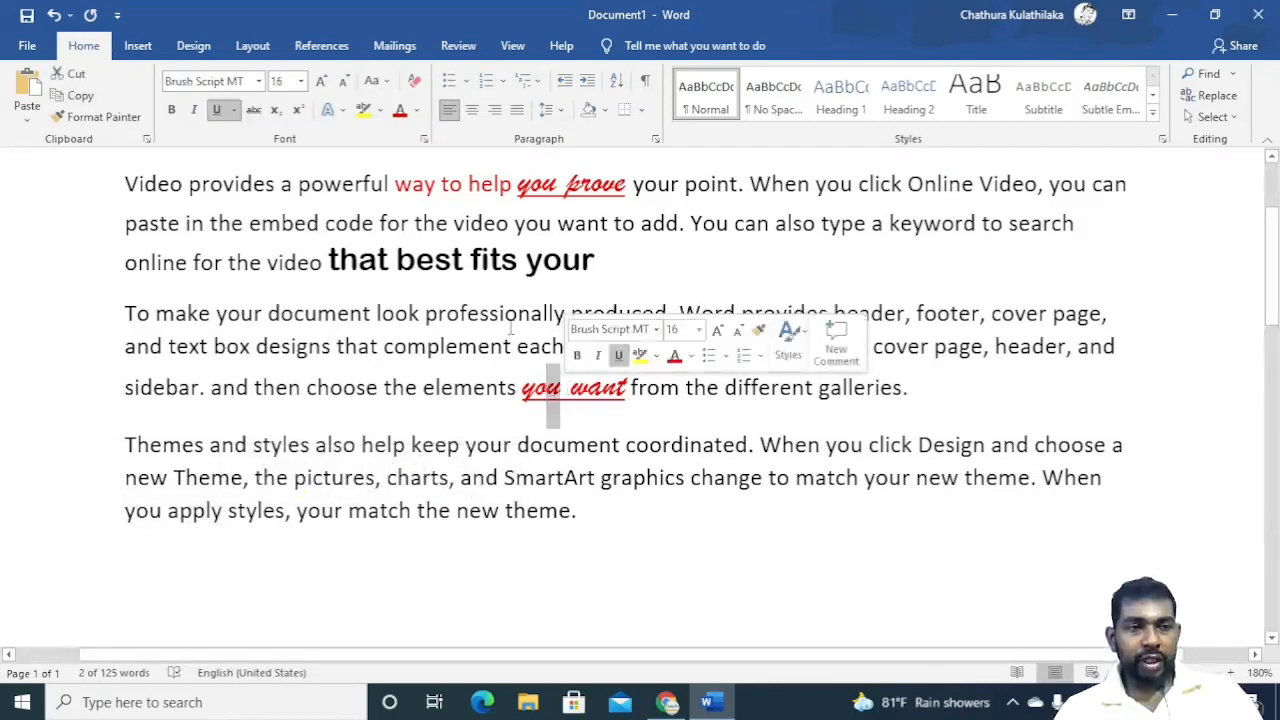
left_click(97, 117)
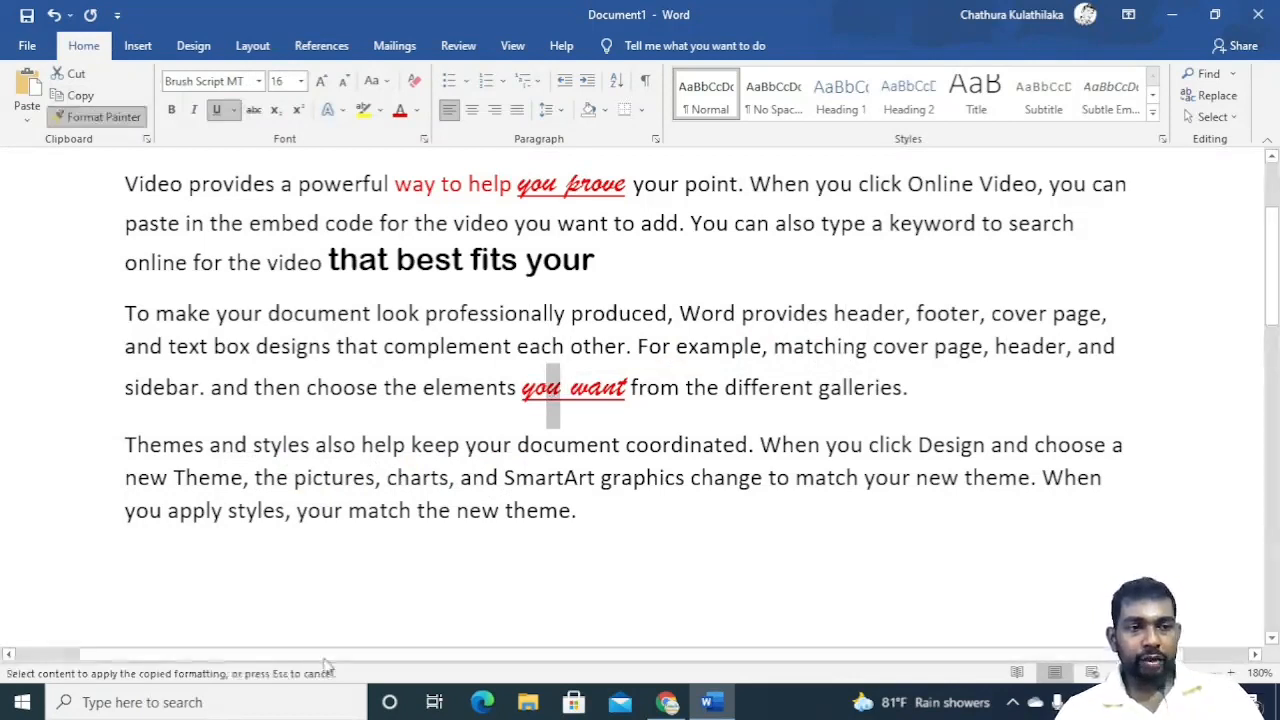
left_click_drag(127, 510, 223, 510)
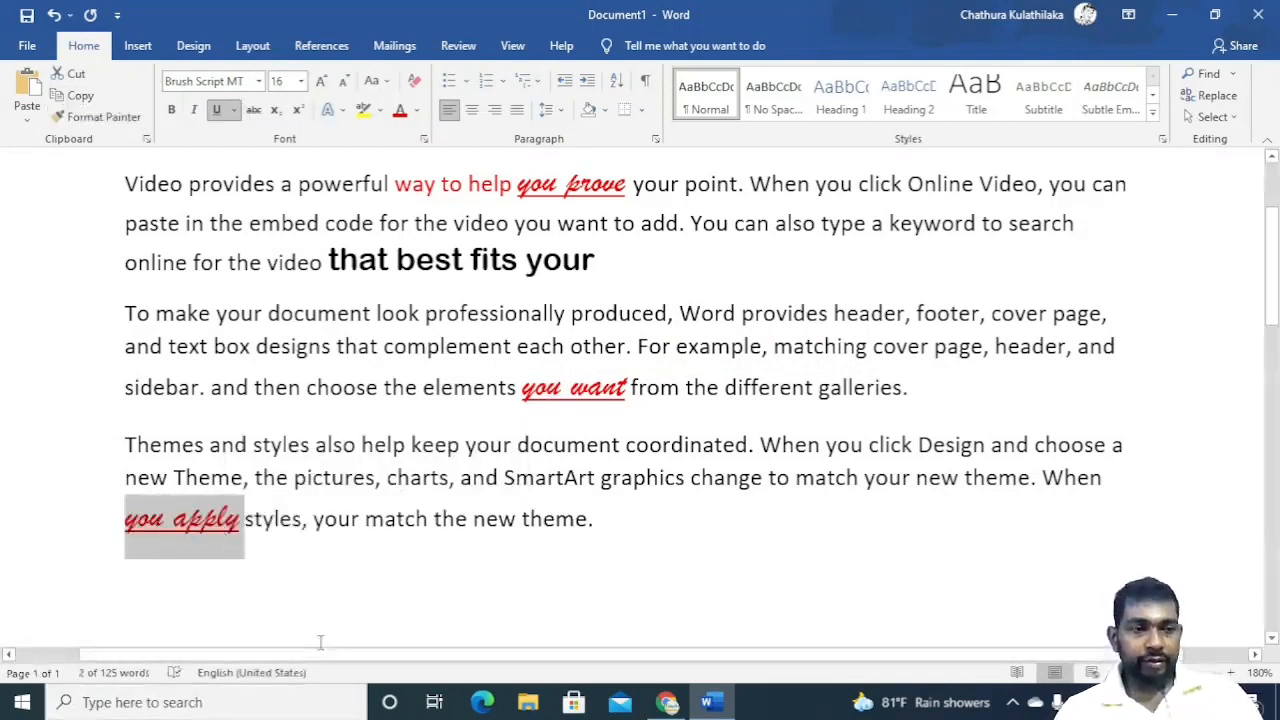
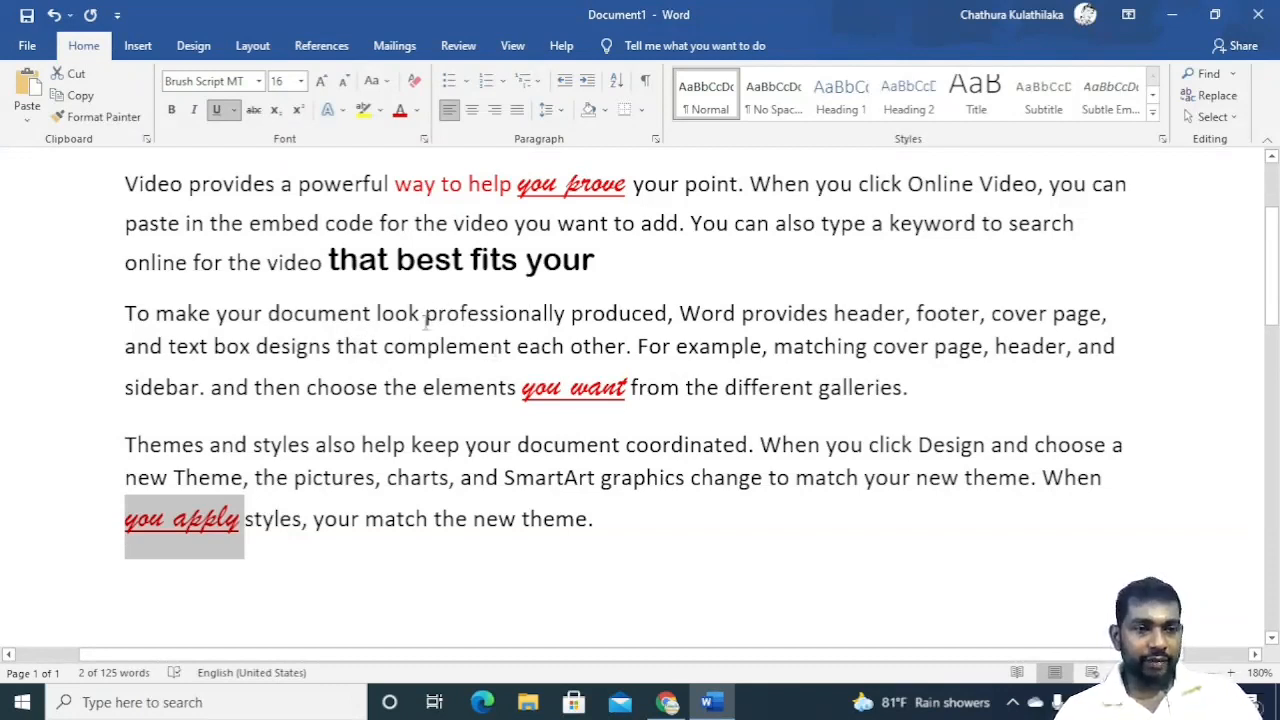
Select 'Video provides' at the start of the first paragraph and change its font to Gill Sans Ultra Bold.
left_click_drag(425, 315, 678, 318)
scroll(606, 309, "up", 3)
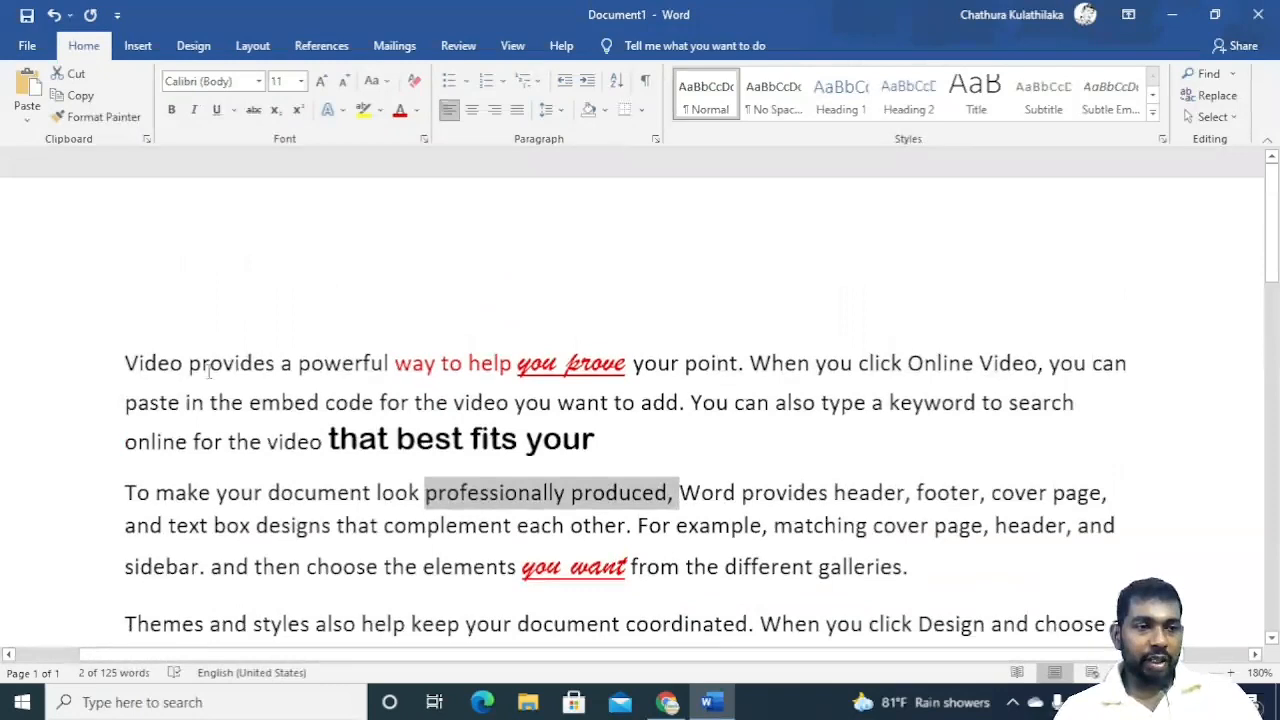
left_click_drag(125, 363, 286, 362)
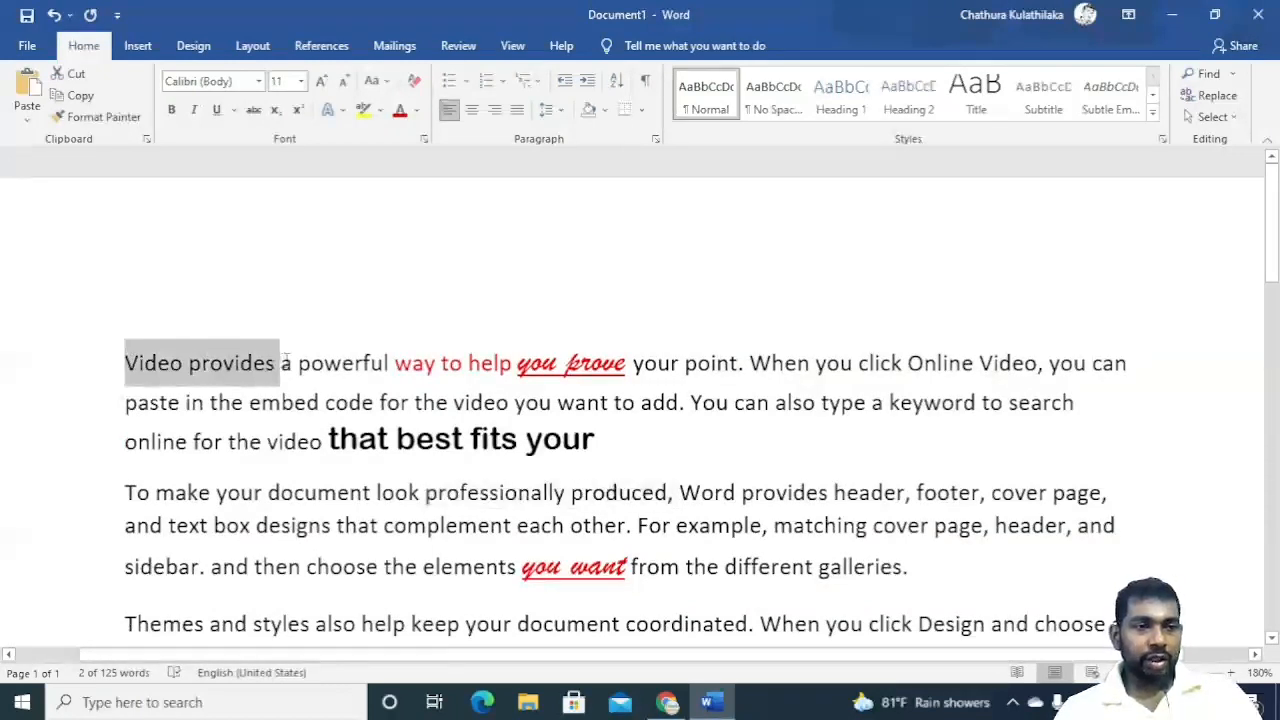
left_click(259, 81)
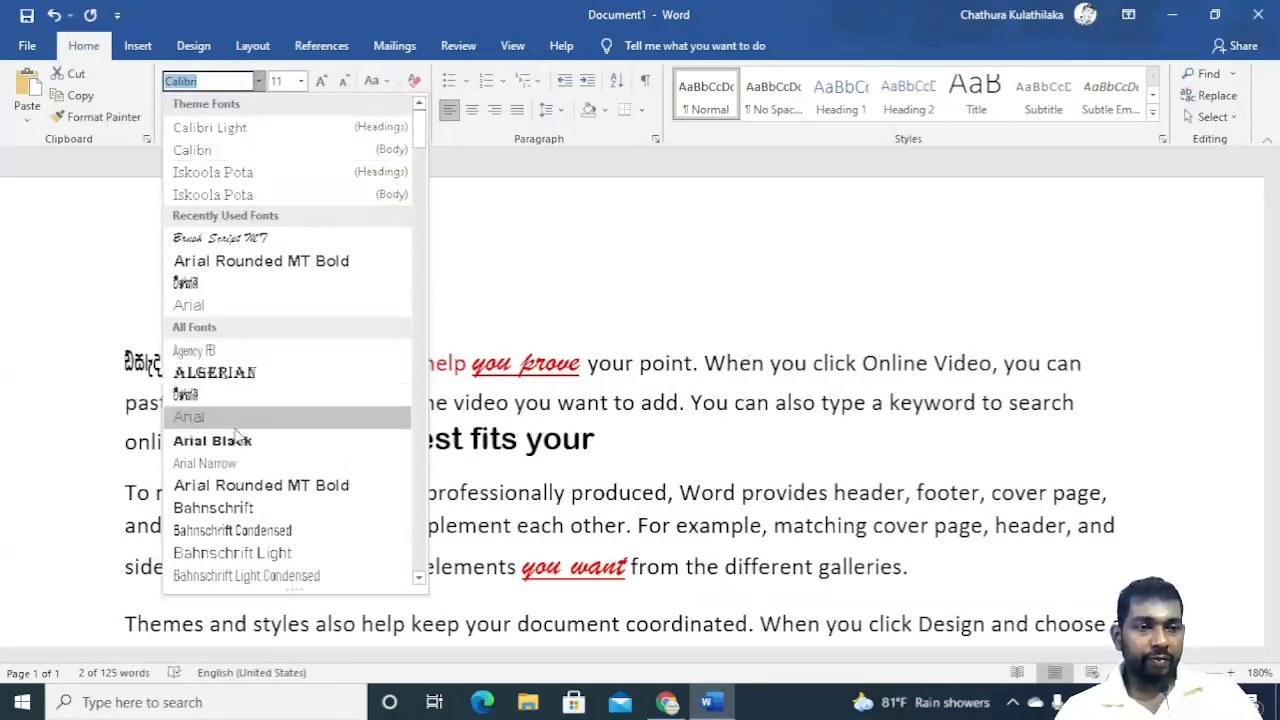
scroll(237, 385, "down", 8)
scroll(237, 385, "down", 15)
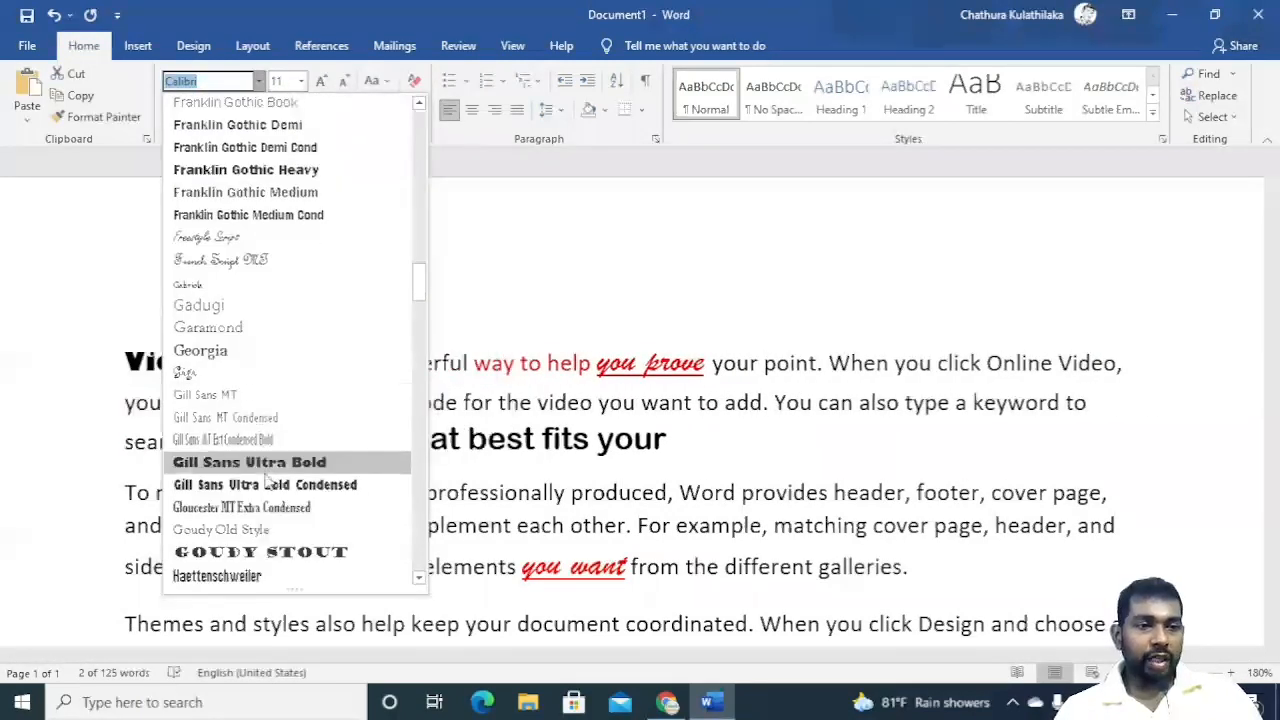
left_click(272, 465)
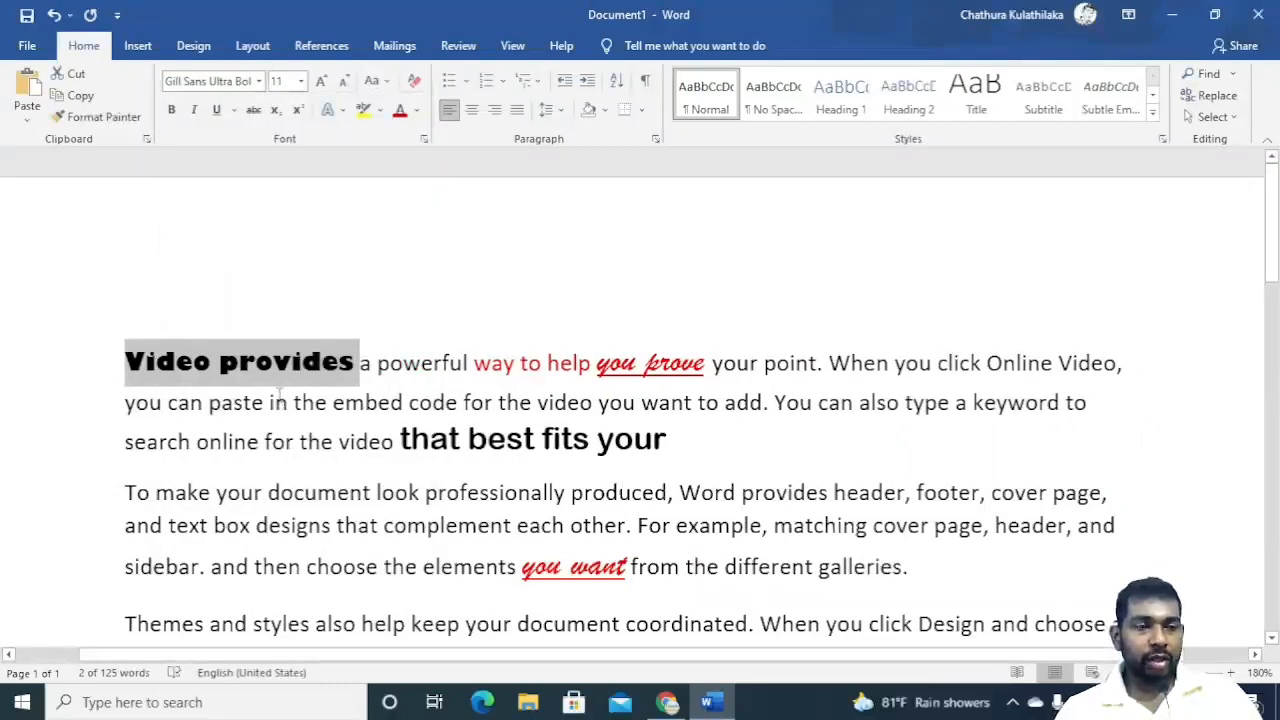
Set the font size of 'Video provides' to 36 pt, then grow and shrink it step by step to 37 pt.
left_click(300, 82)
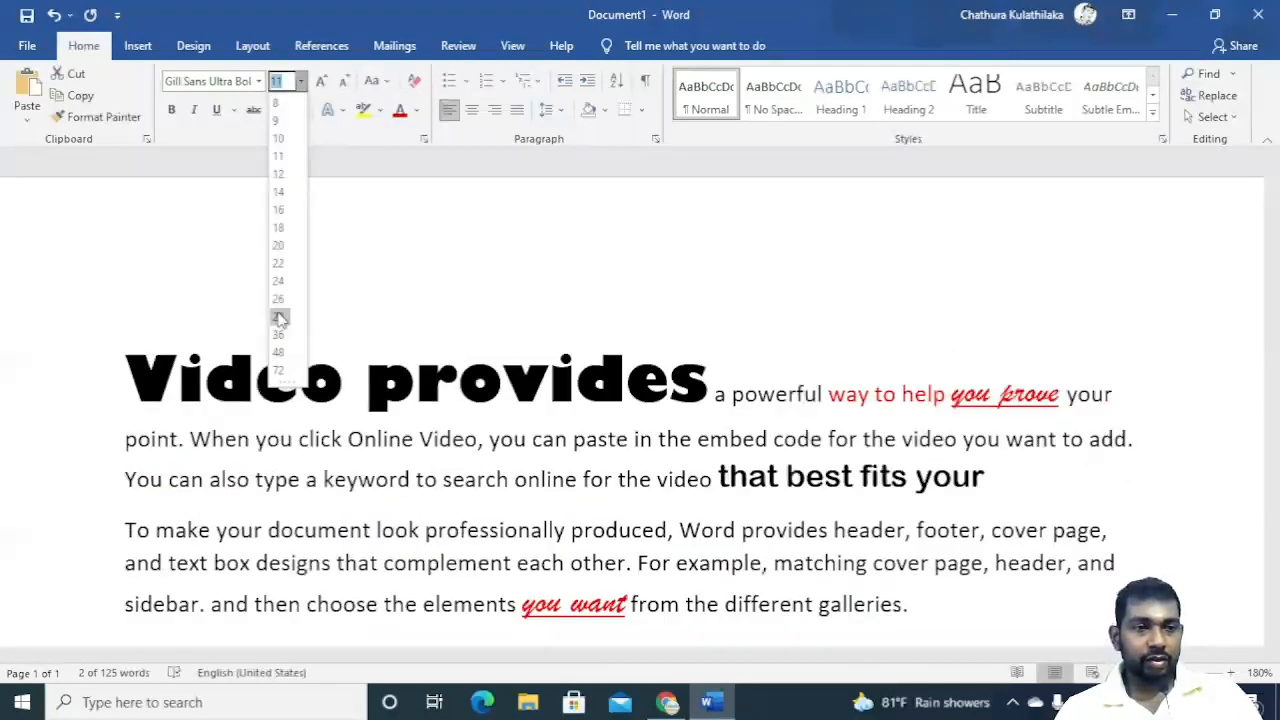
left_click(282, 336)
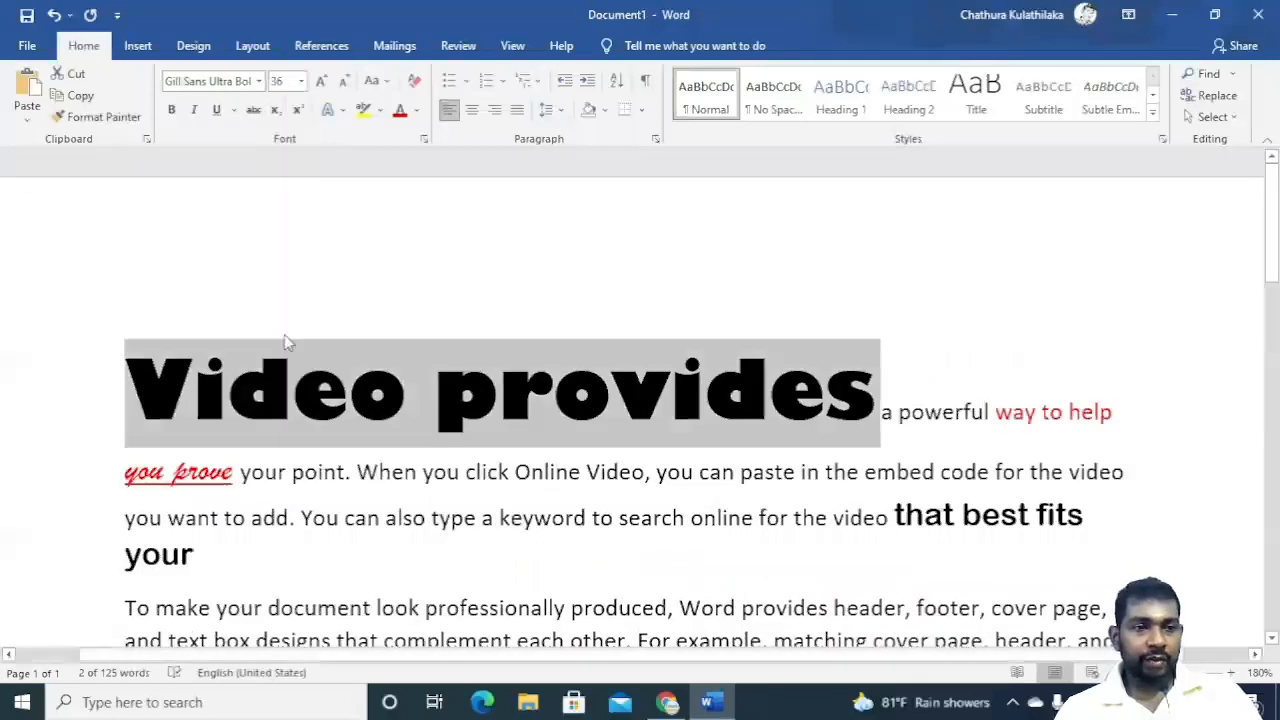
left_click(322, 84)
left_click(342, 82)
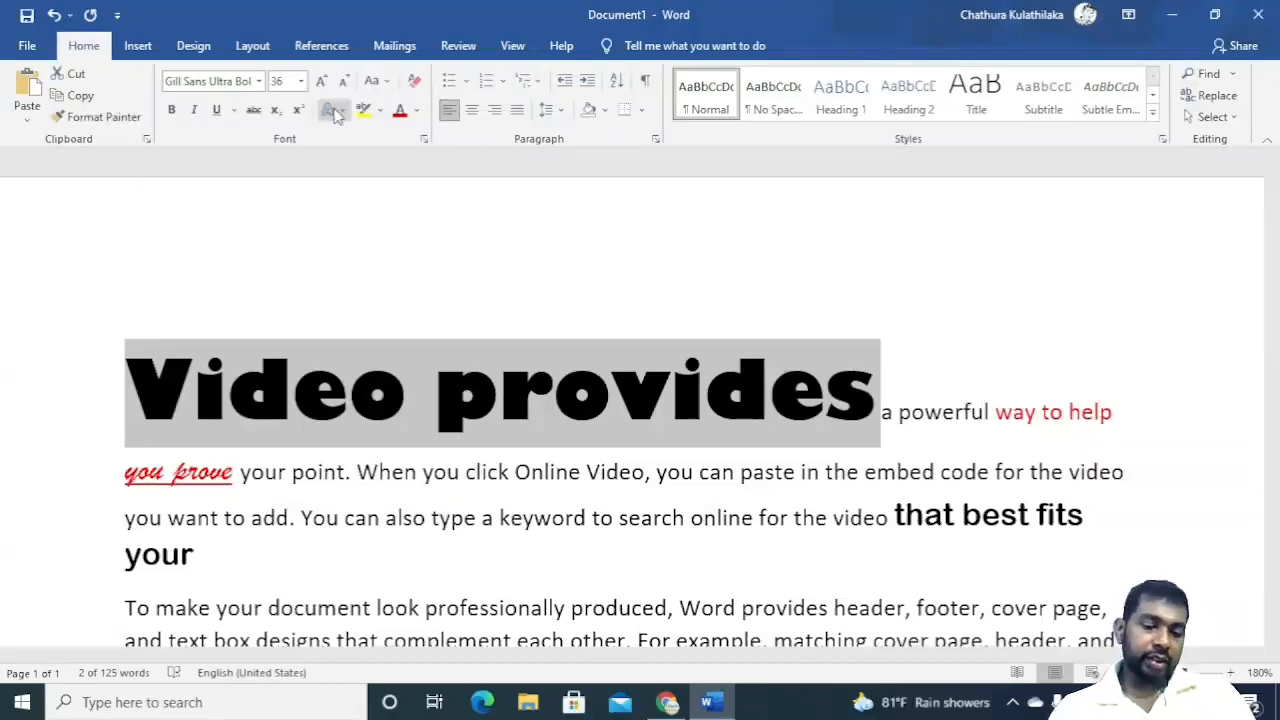
key("ctrl+bracketright")
key("ctrl+bracketright")
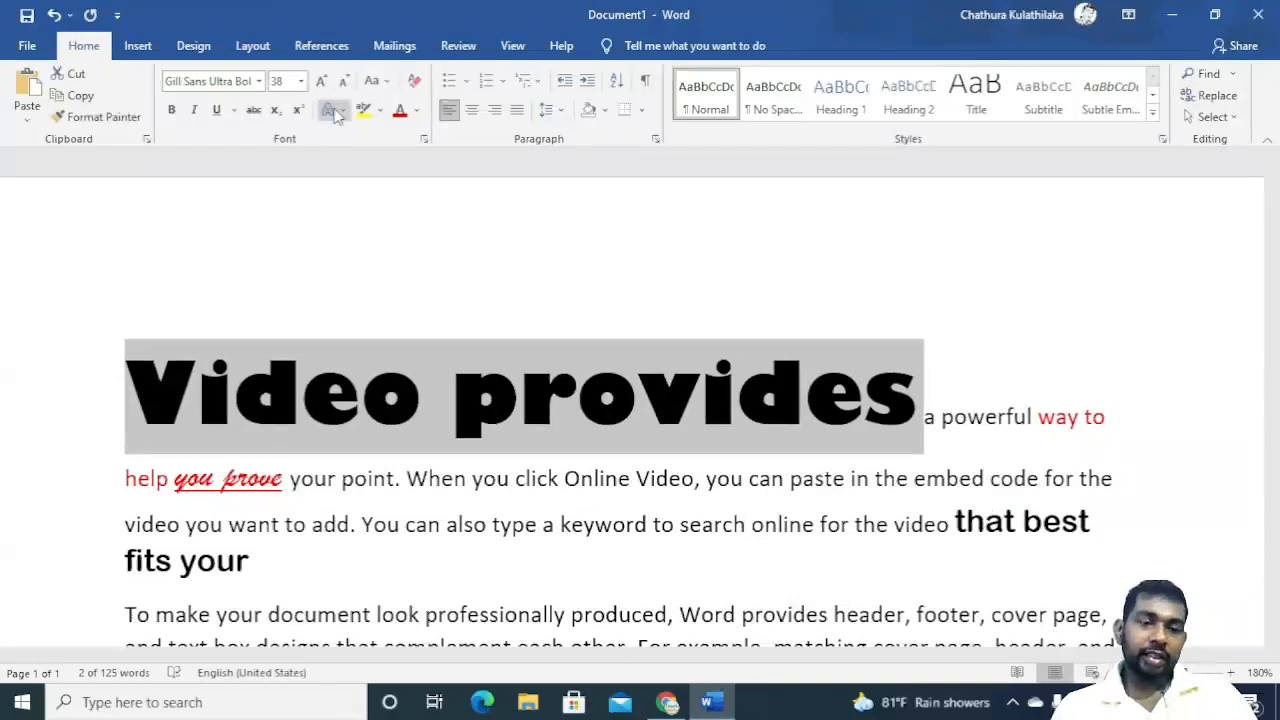
key("ctrl+bracketleft")
key("ctrl+bracketleft")
key("ctrl+bracketright")
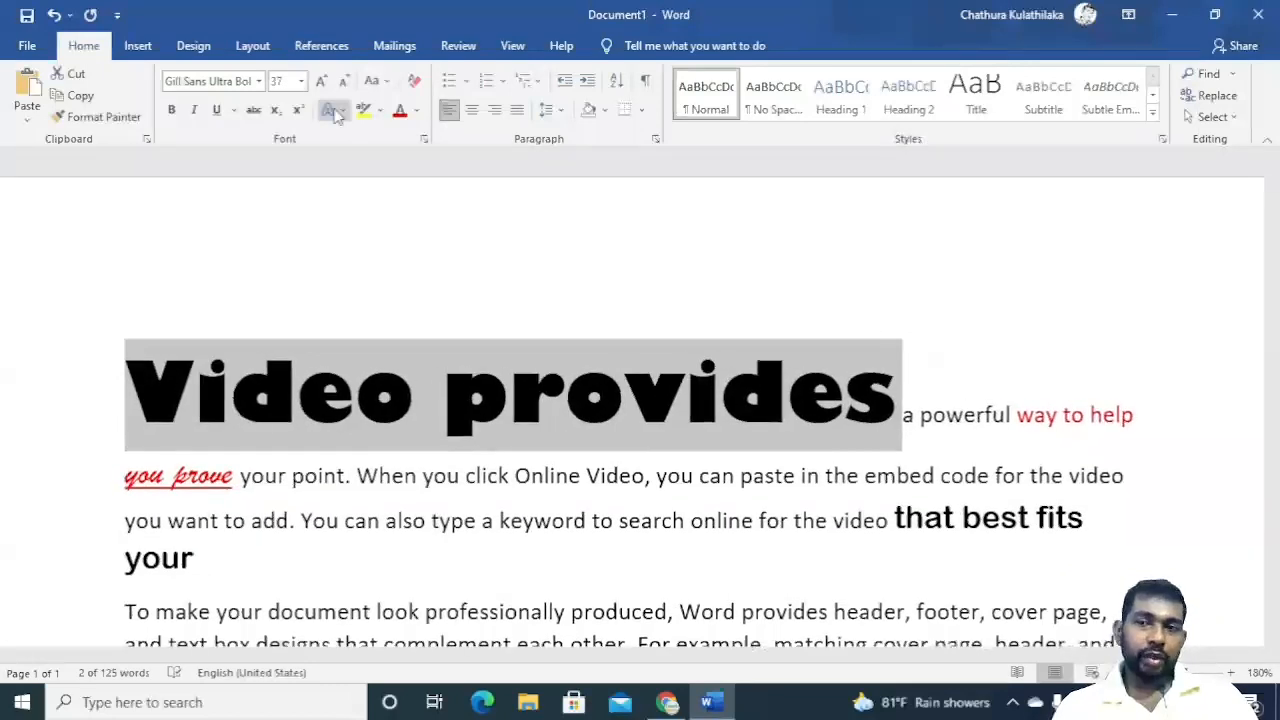
key("ctrl+bracketright")
key("ctrl+bracketright")
key("ctrl+bracketleft")
key("ctrl+bracketleft")
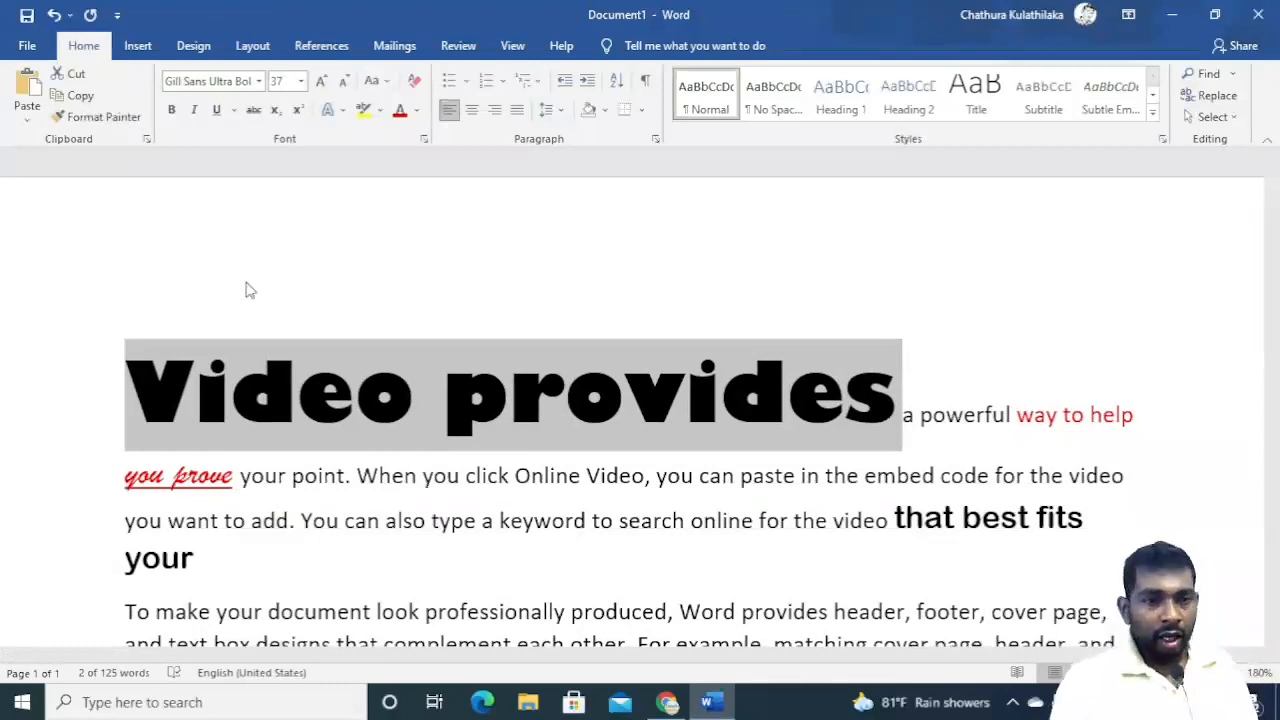
Apply Sentence case and then lowercase to 'Video provides' with Change Case.
left_click(386, 84)
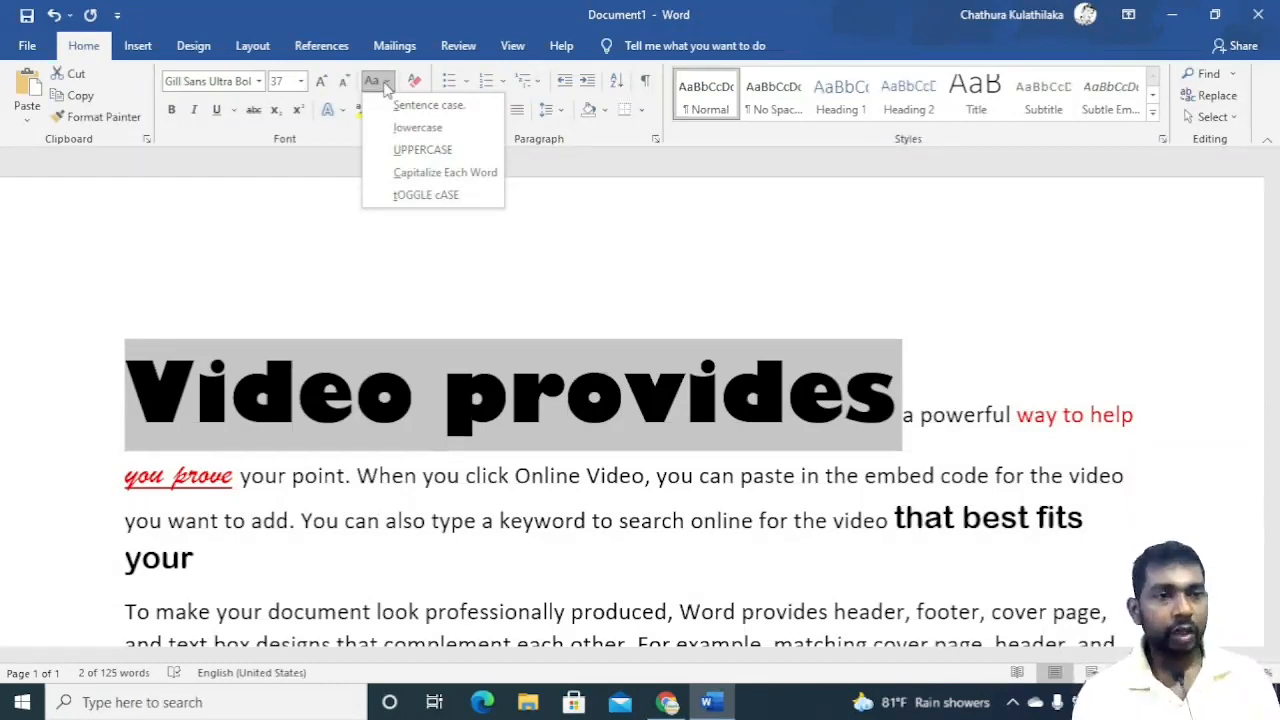
left_click(437, 106)
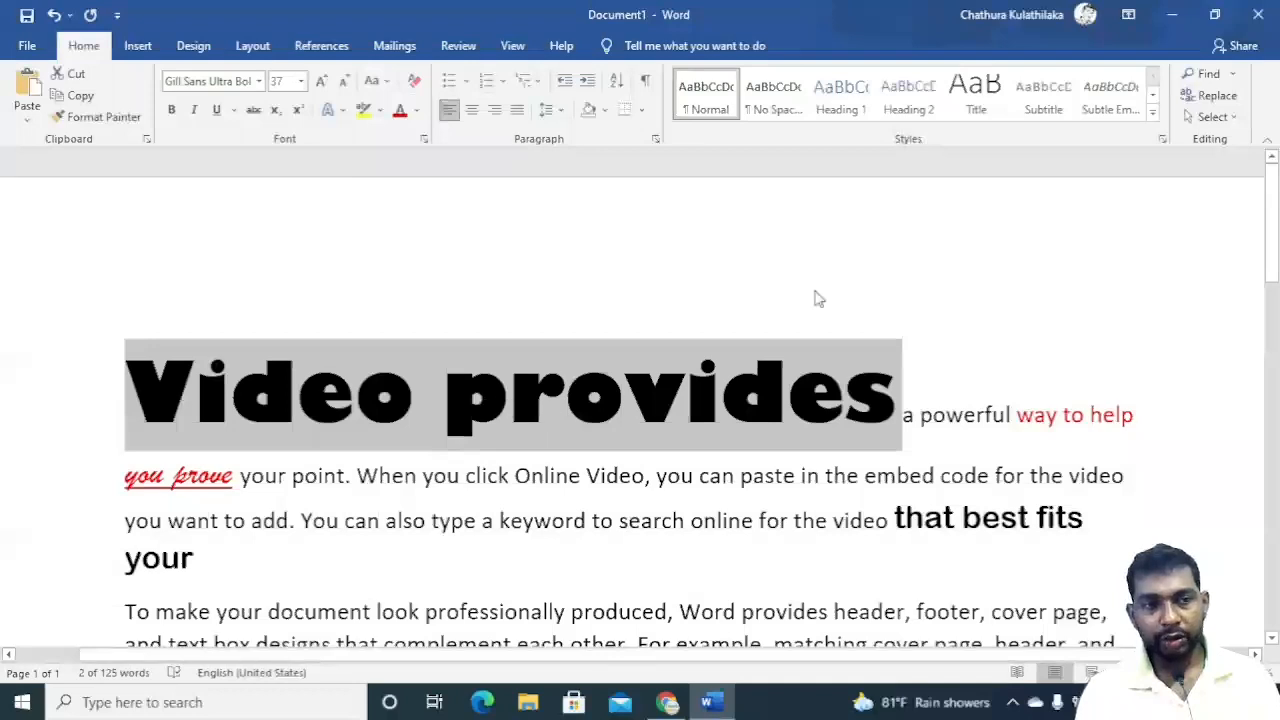
left_click(376, 81)
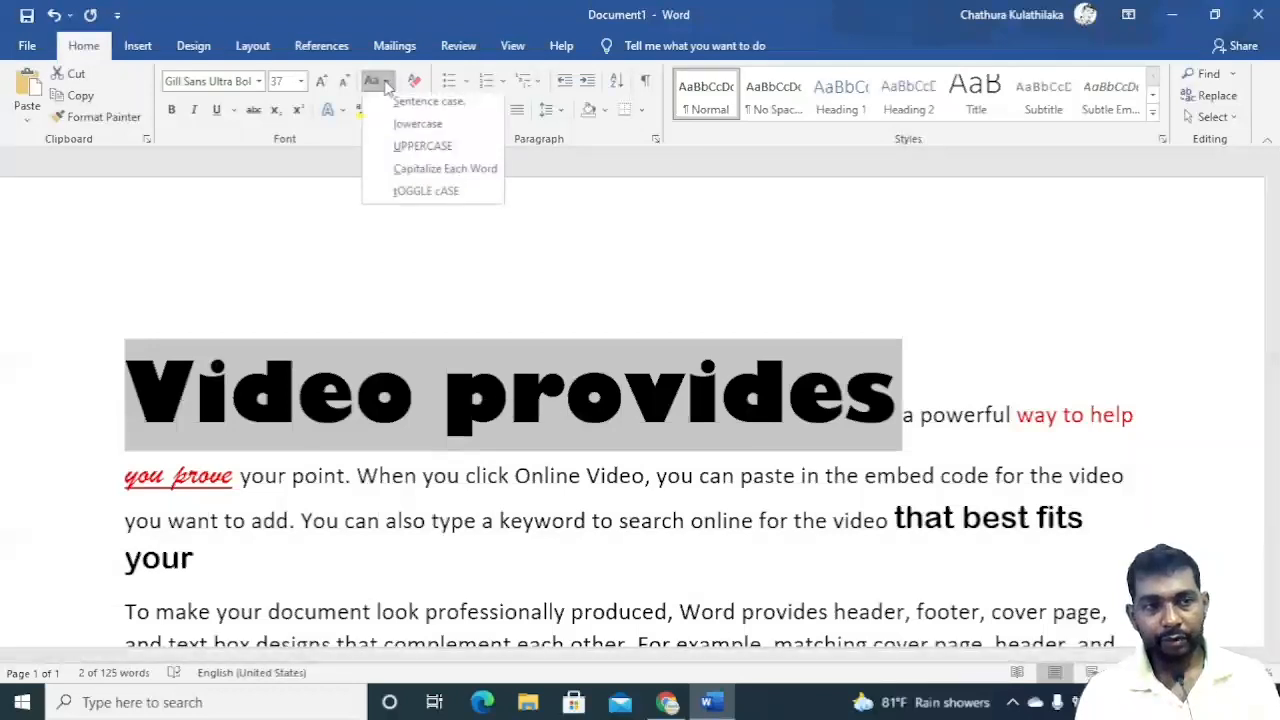
left_click(410, 128)
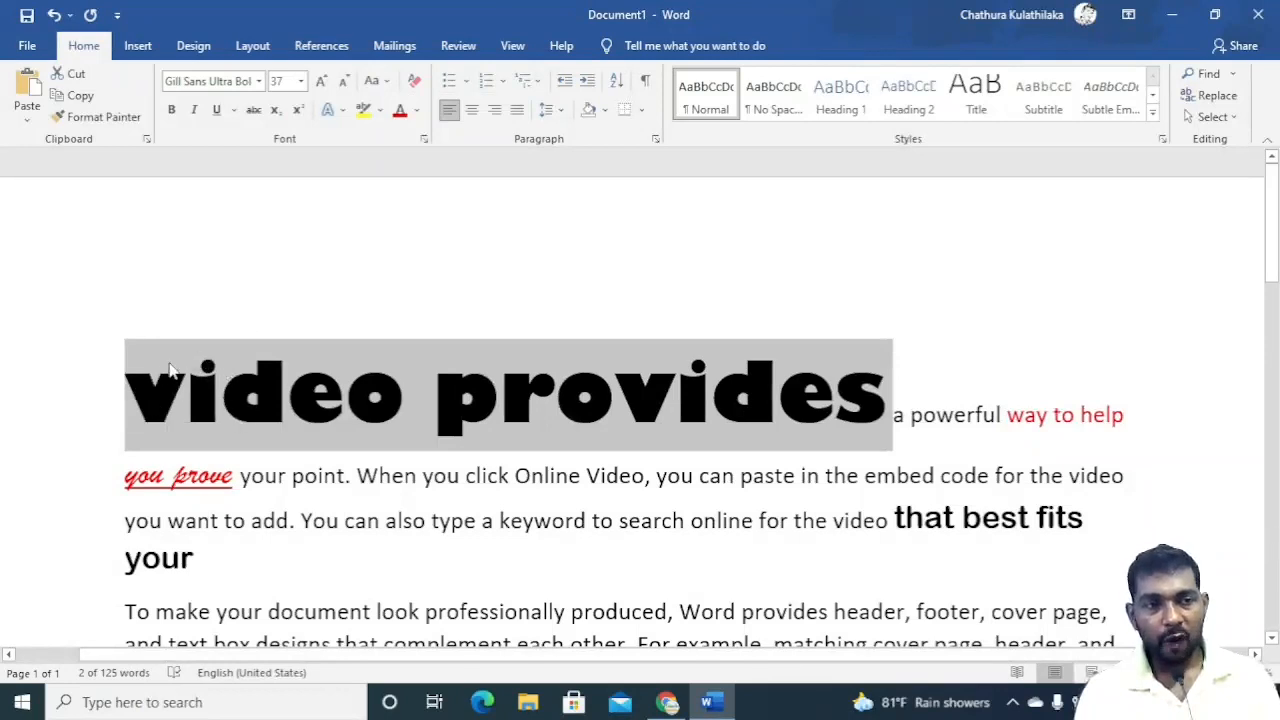
Apply UPPERCASE and then Capitalize Each Word to 'Video provides' with Change Case.
left_click(384, 80)
left_click(418, 147)
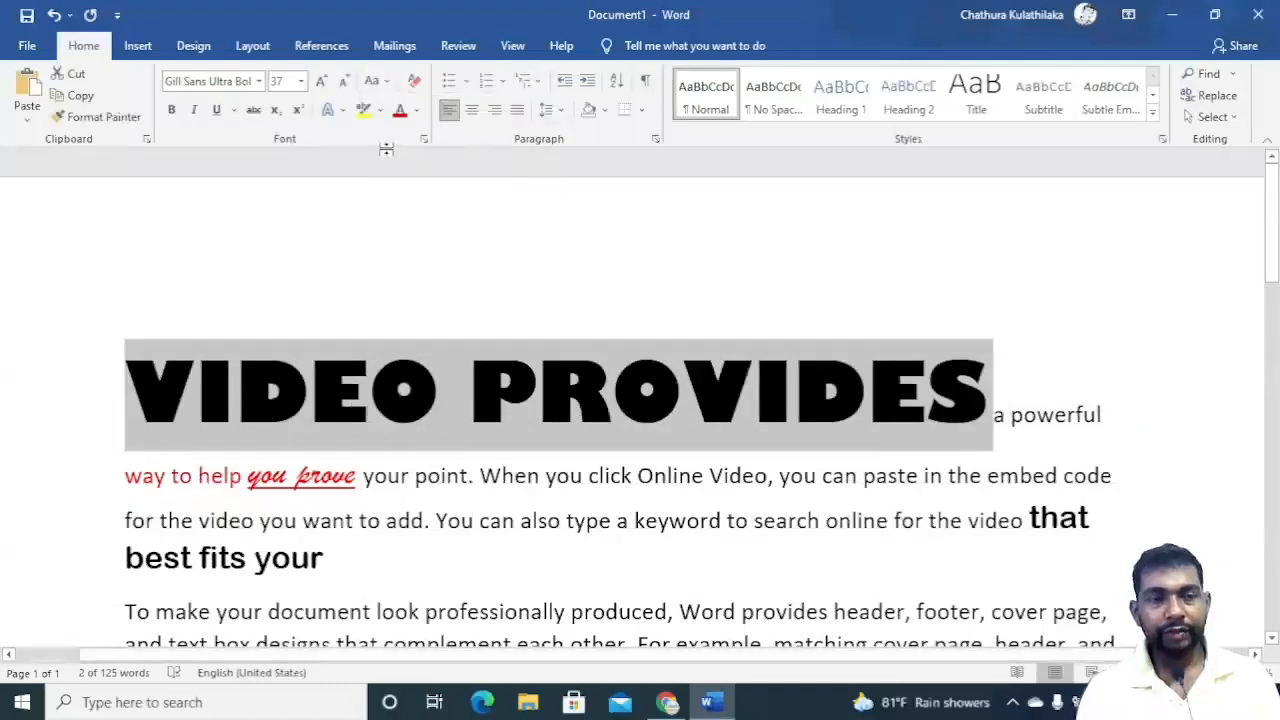
left_click(378, 80)
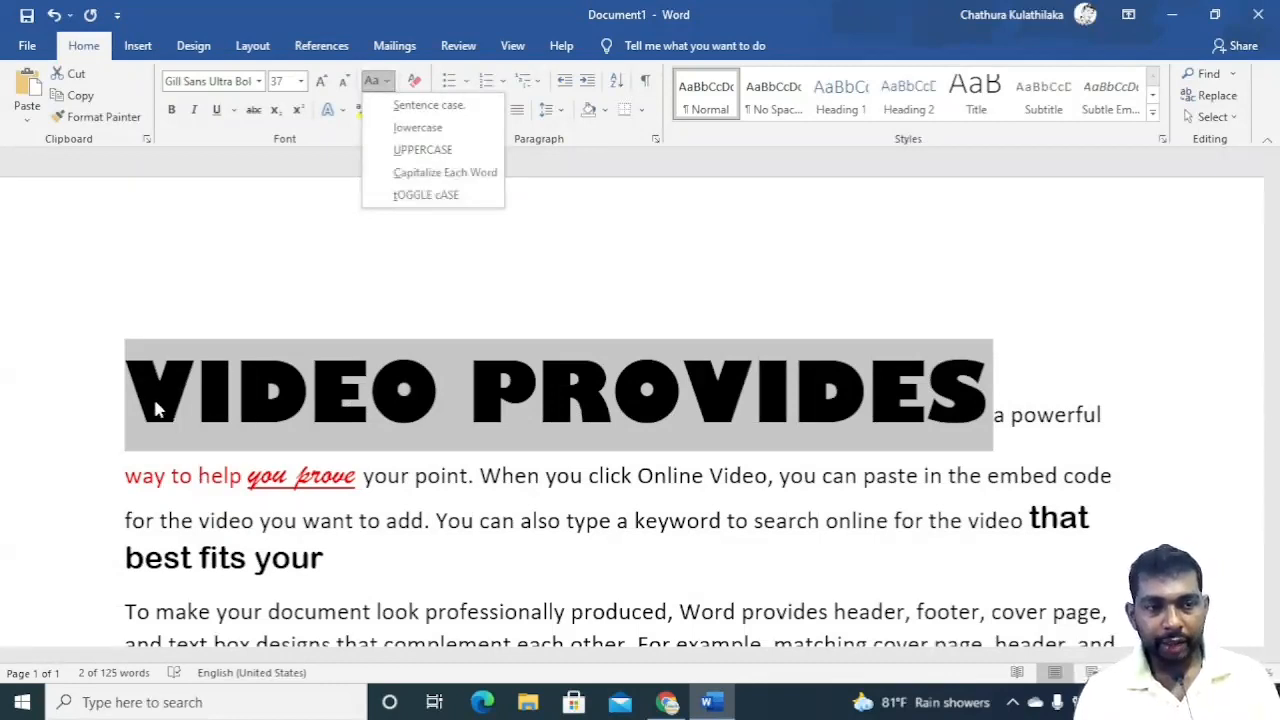
left_click(410, 172)
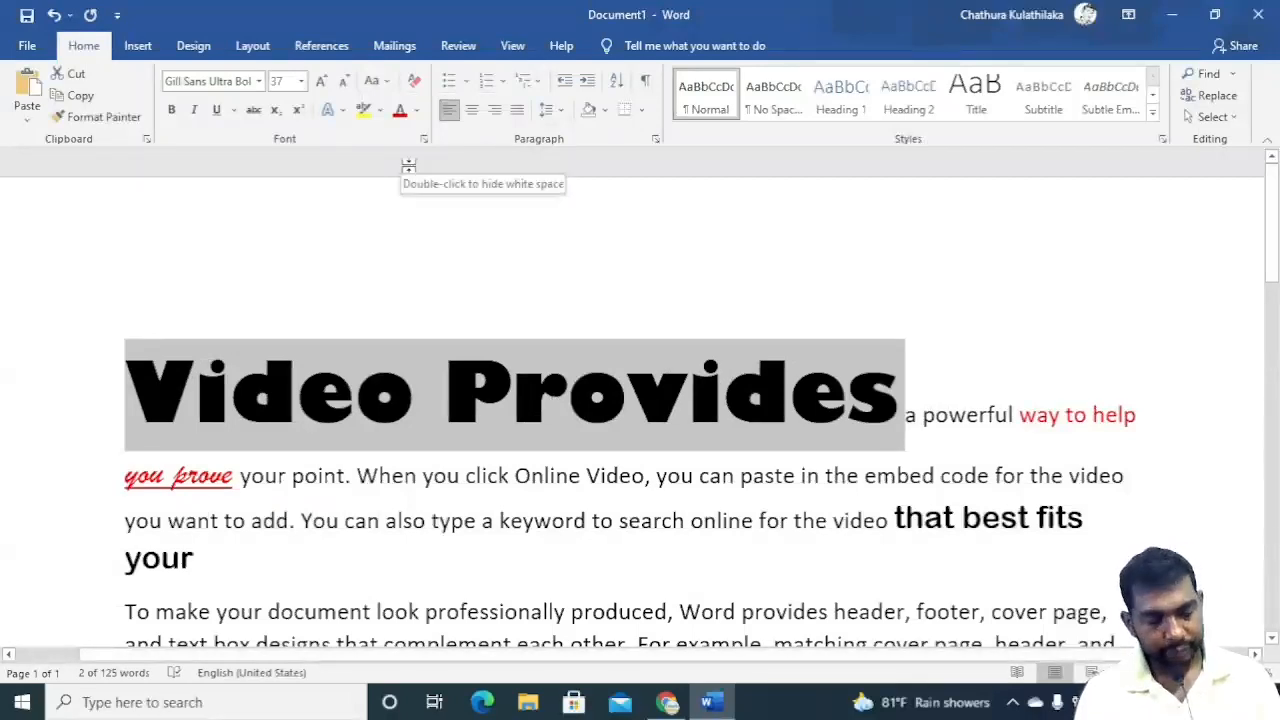
Apply tOGGLE cASE and then Sentence case to 'Video provides' with Change Case.
left_click(386, 82)
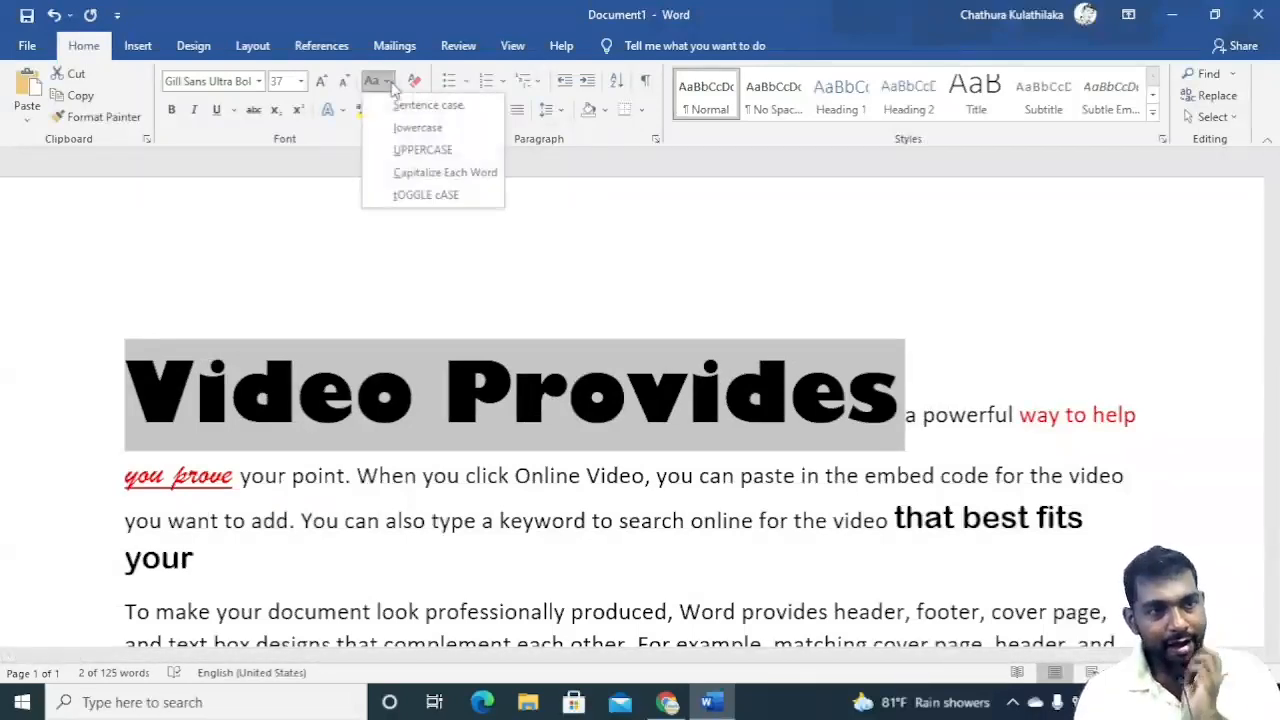
left_click(419, 195)
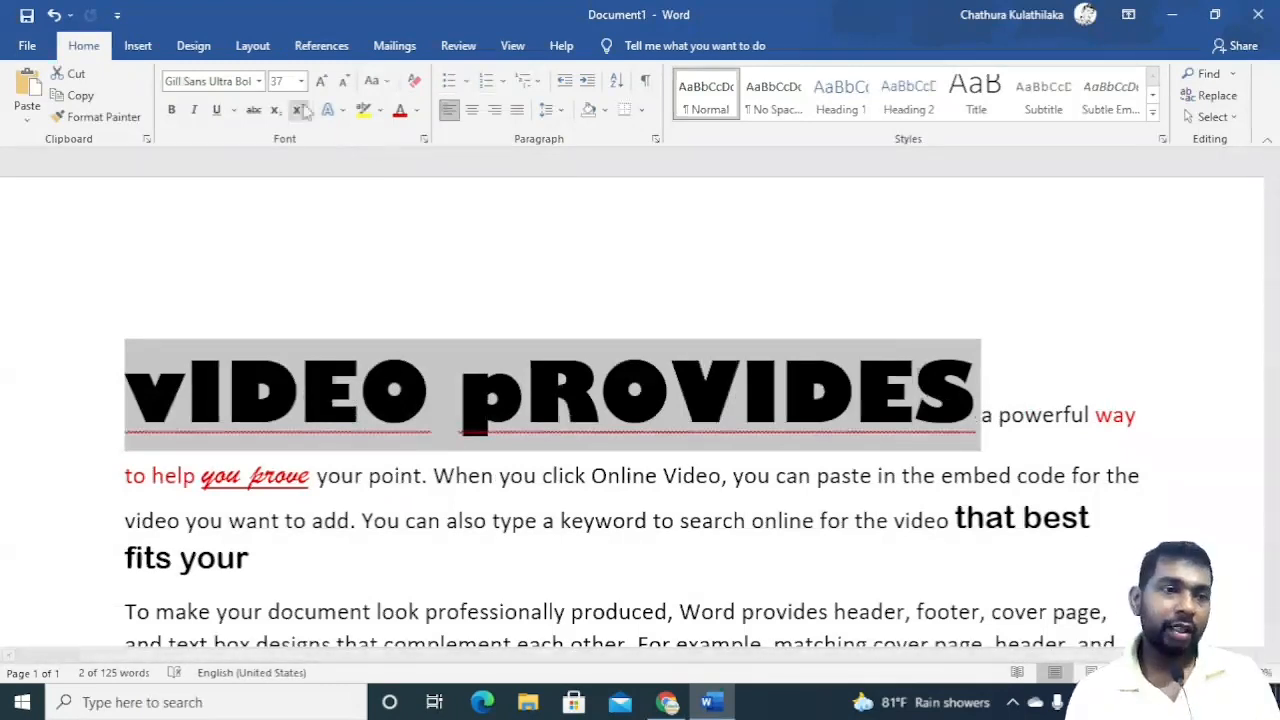
left_click(381, 86)
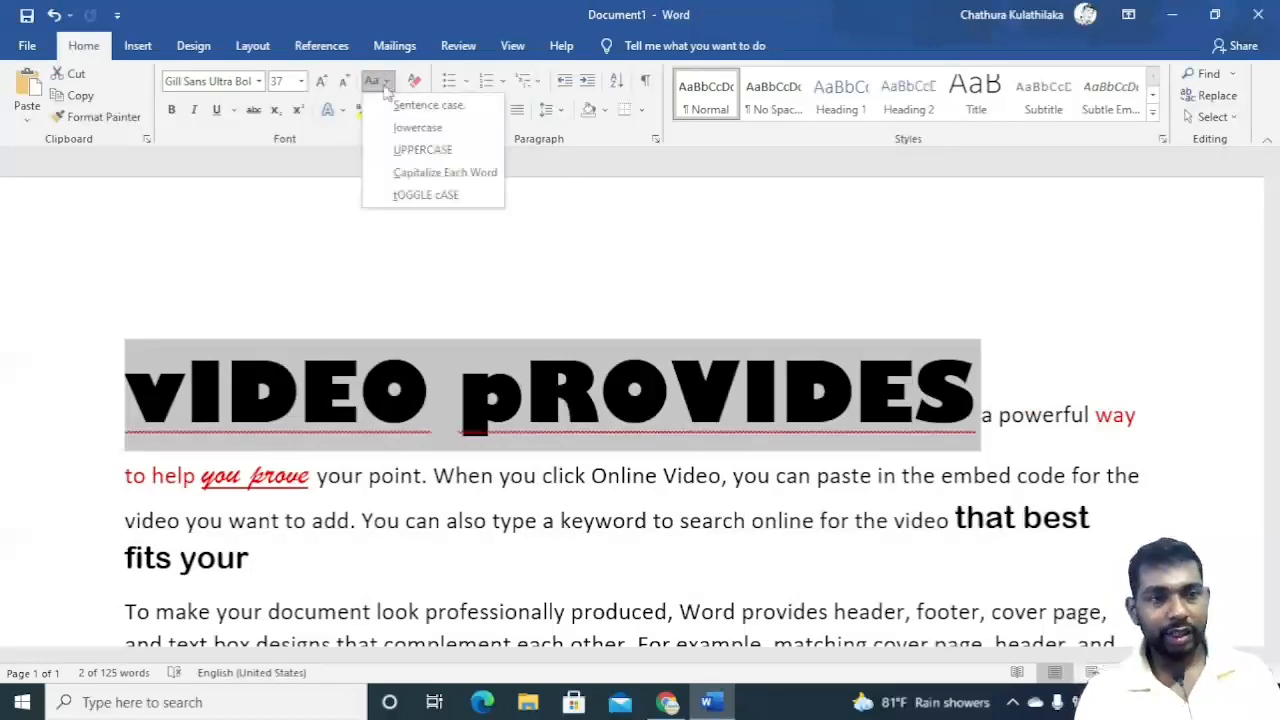
left_click(409, 115)
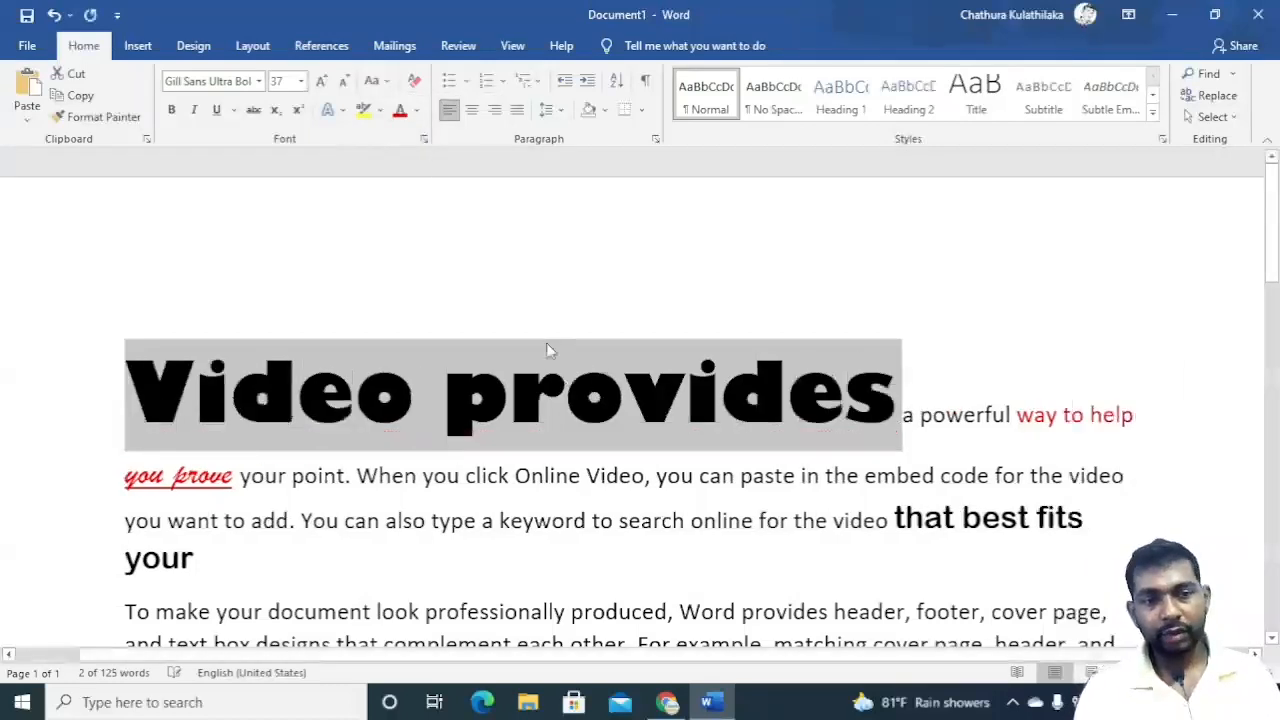
Switch to Google Docs, select 'Video provides a' in the first paragraph and change its capitalization to UPPERCASE.
left_click(668, 702)
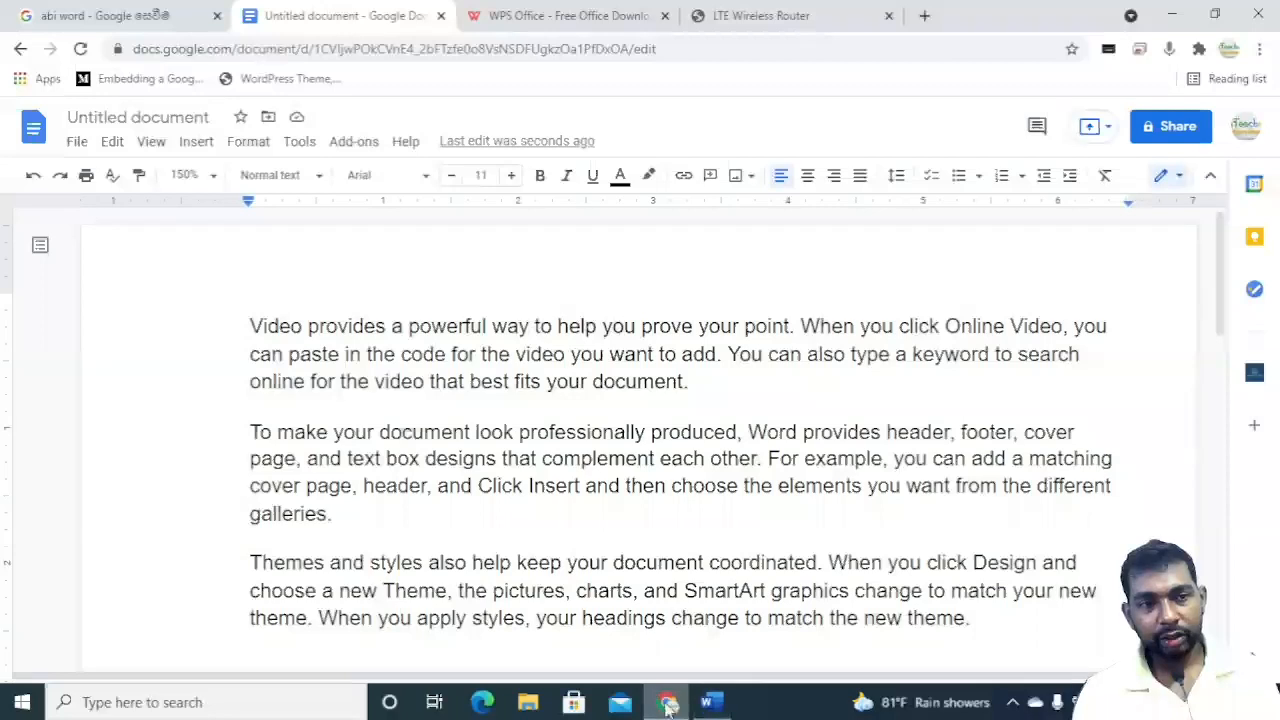
left_click(419, 326)
key("shift+Left")
key("shift+Left")
key("shift+Left")
key("shift+Home")
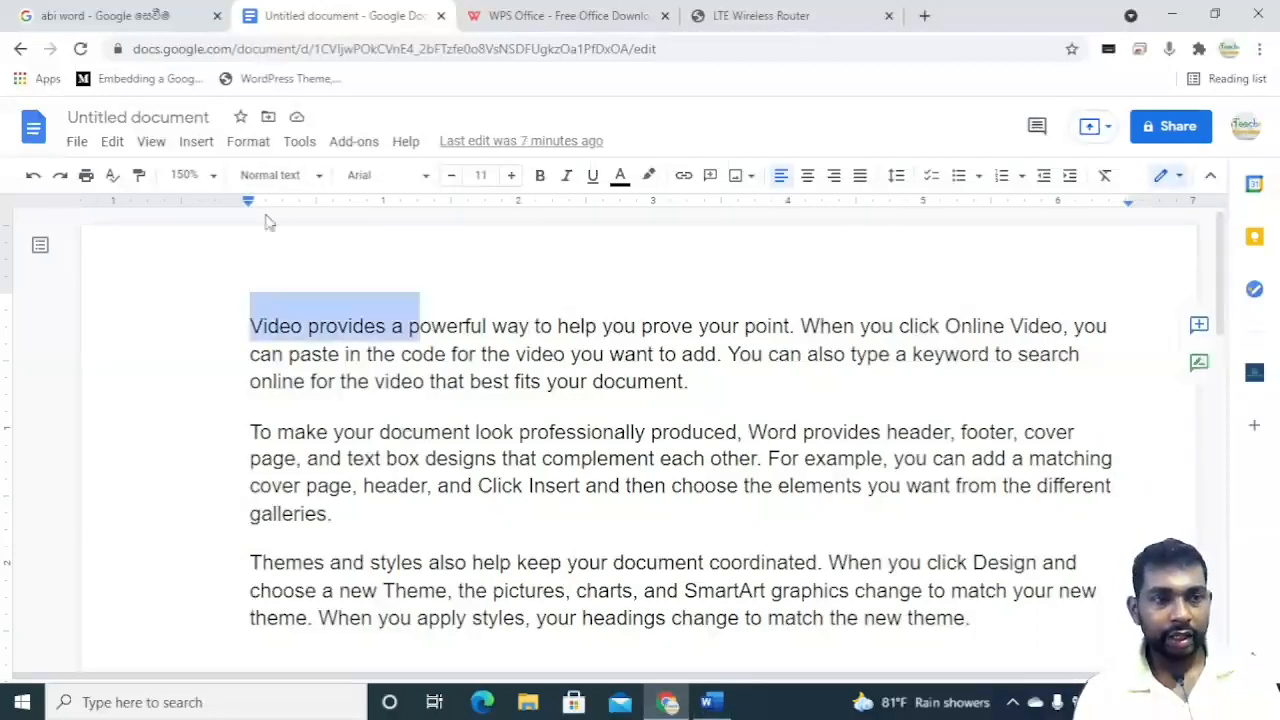
left_click(290, 144)
left_click(247, 142)
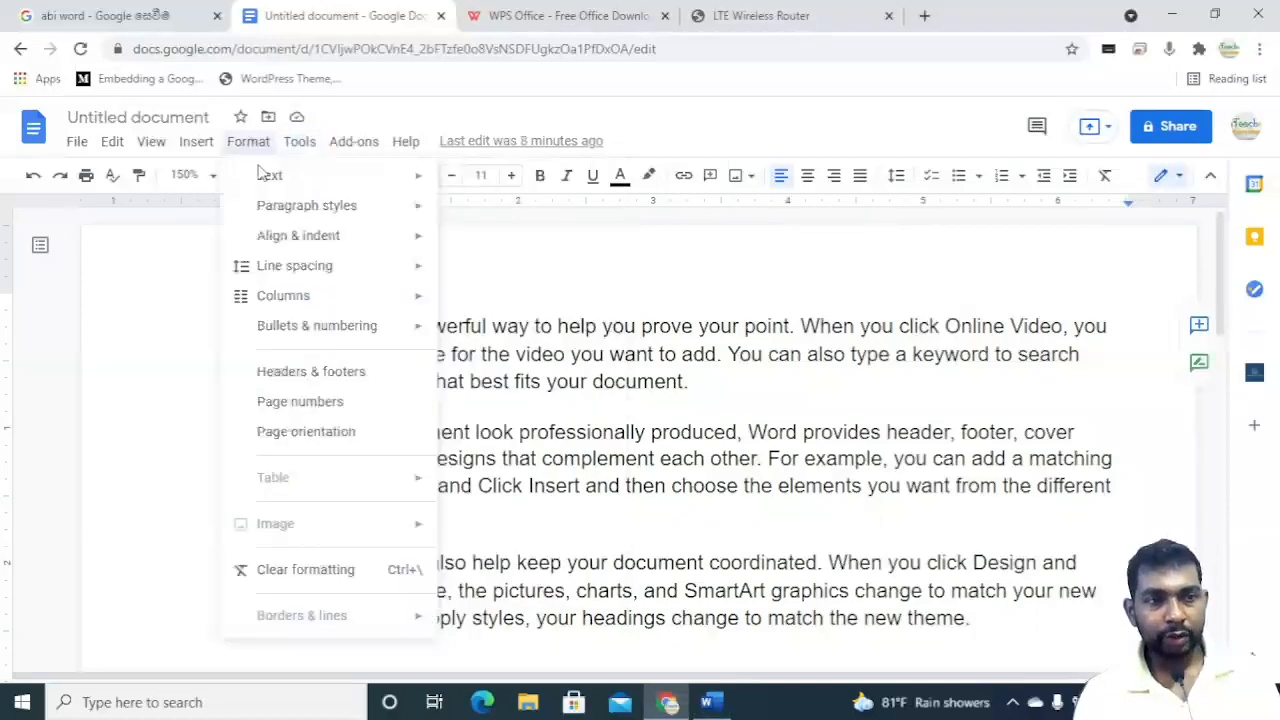
mouse_move(272, 186)
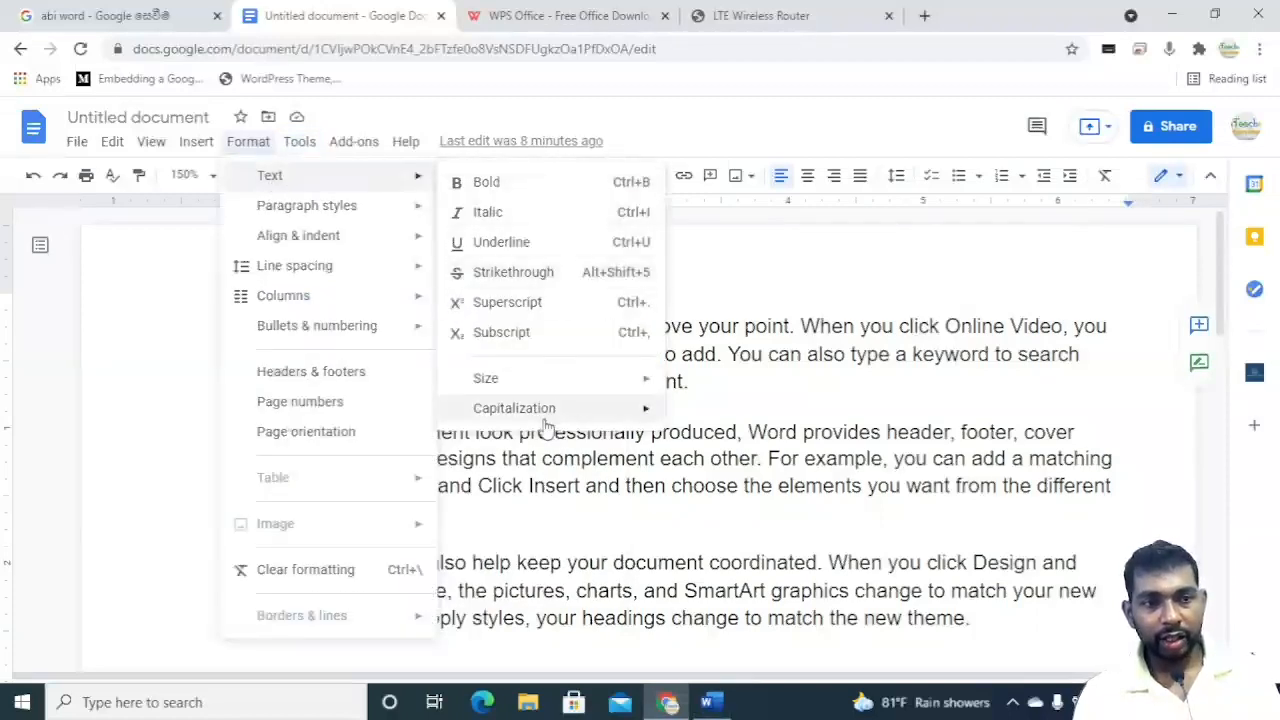
mouse_move(537, 420)
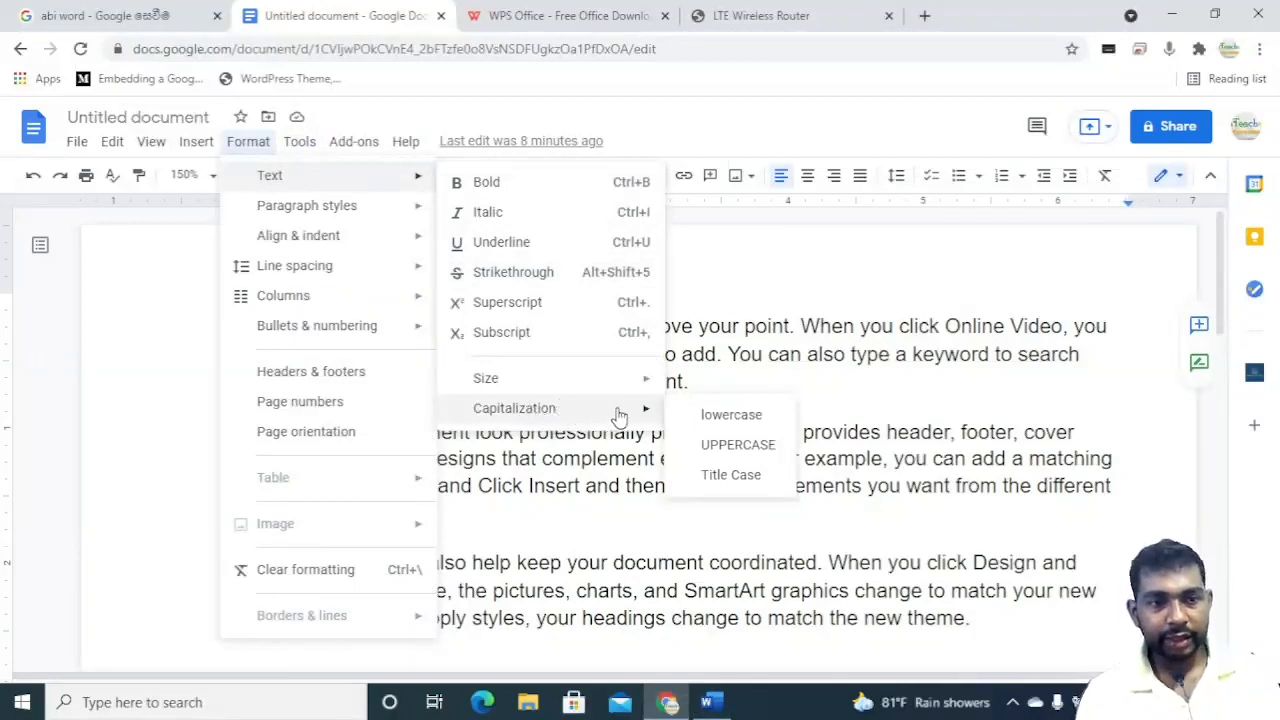
left_click(718, 444)
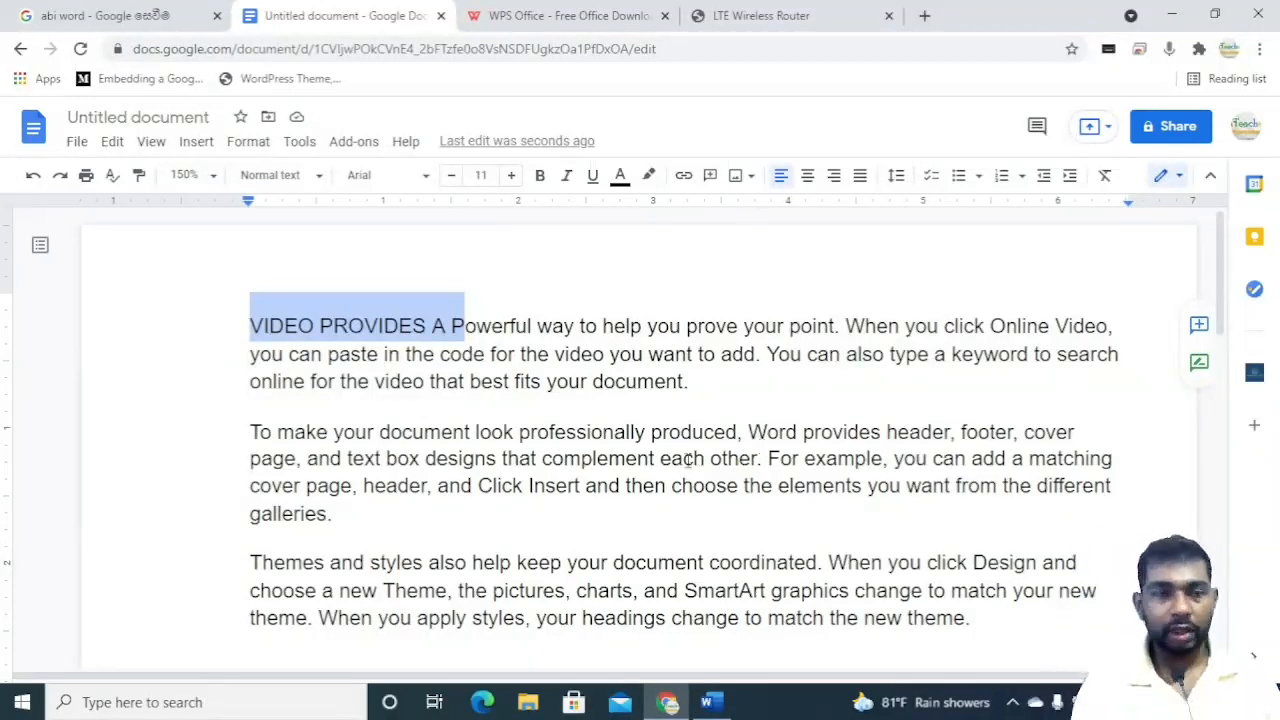
Select the word 'code' in the first paragraph and open the text formatting options for it.
left_click(333, 322)
key("shift+Left")
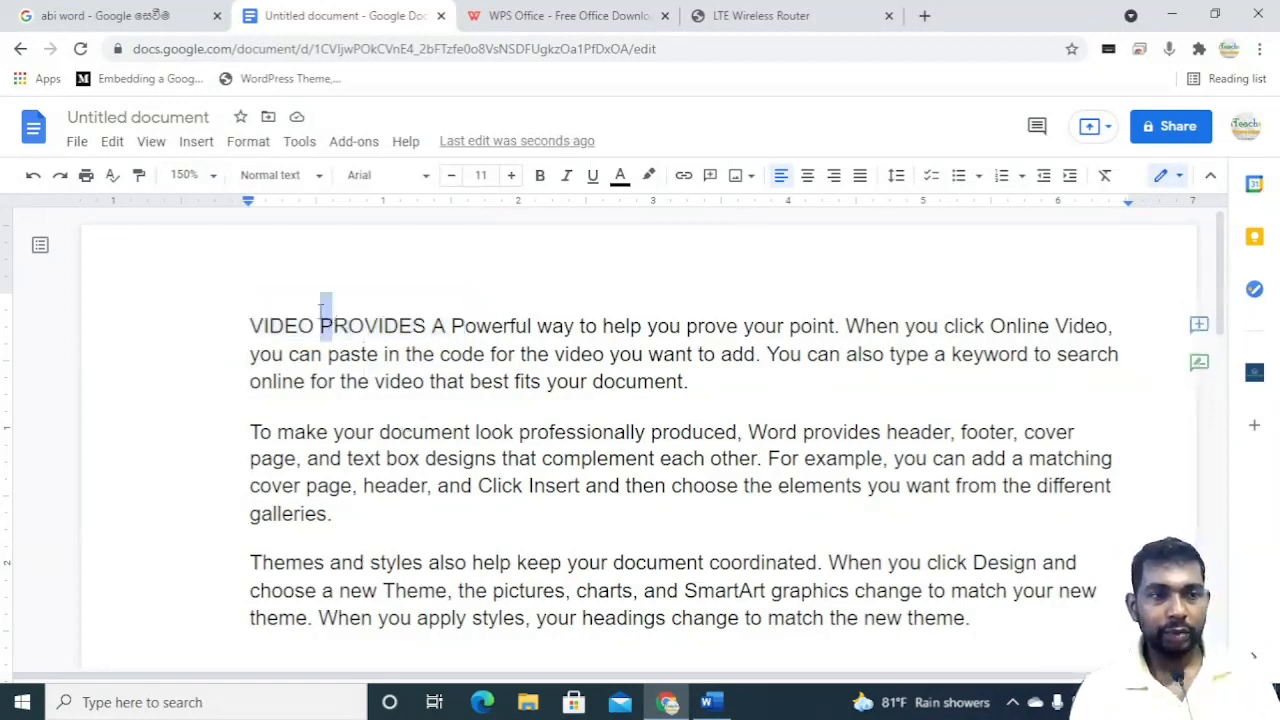
left_click(538, 598)
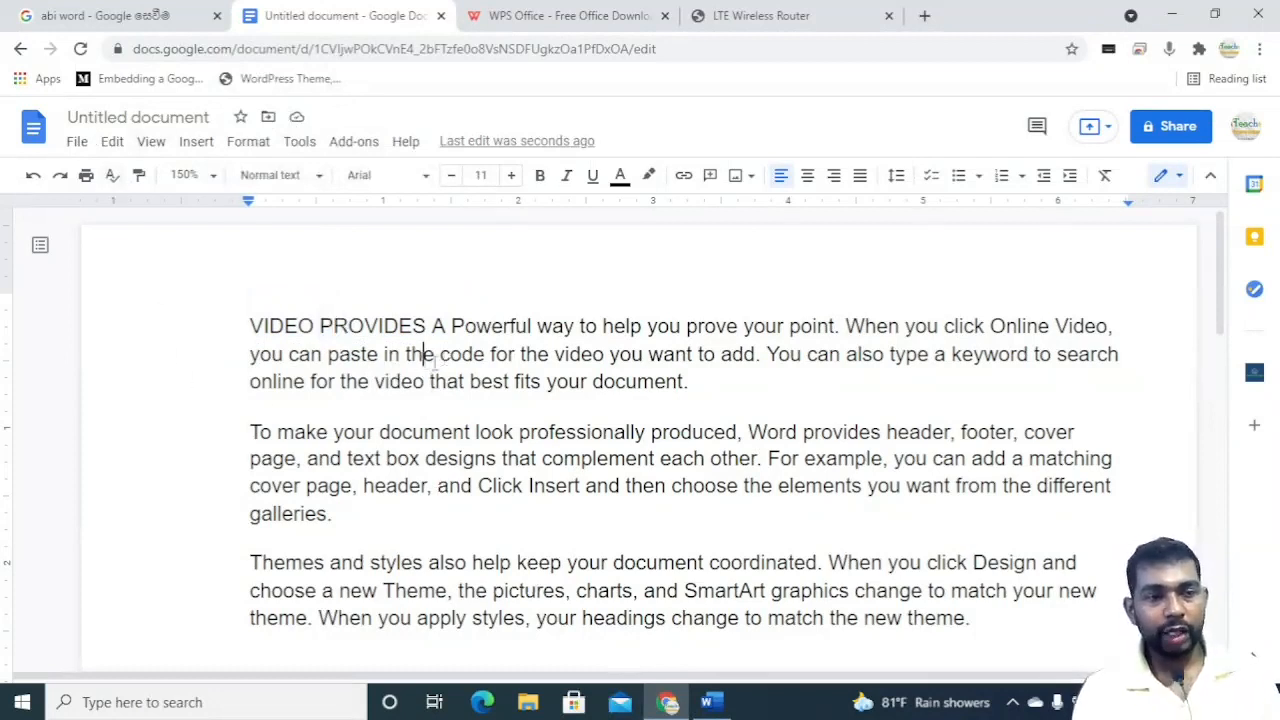
left_click_drag(437, 362, 486, 360)
left_click(248, 141)
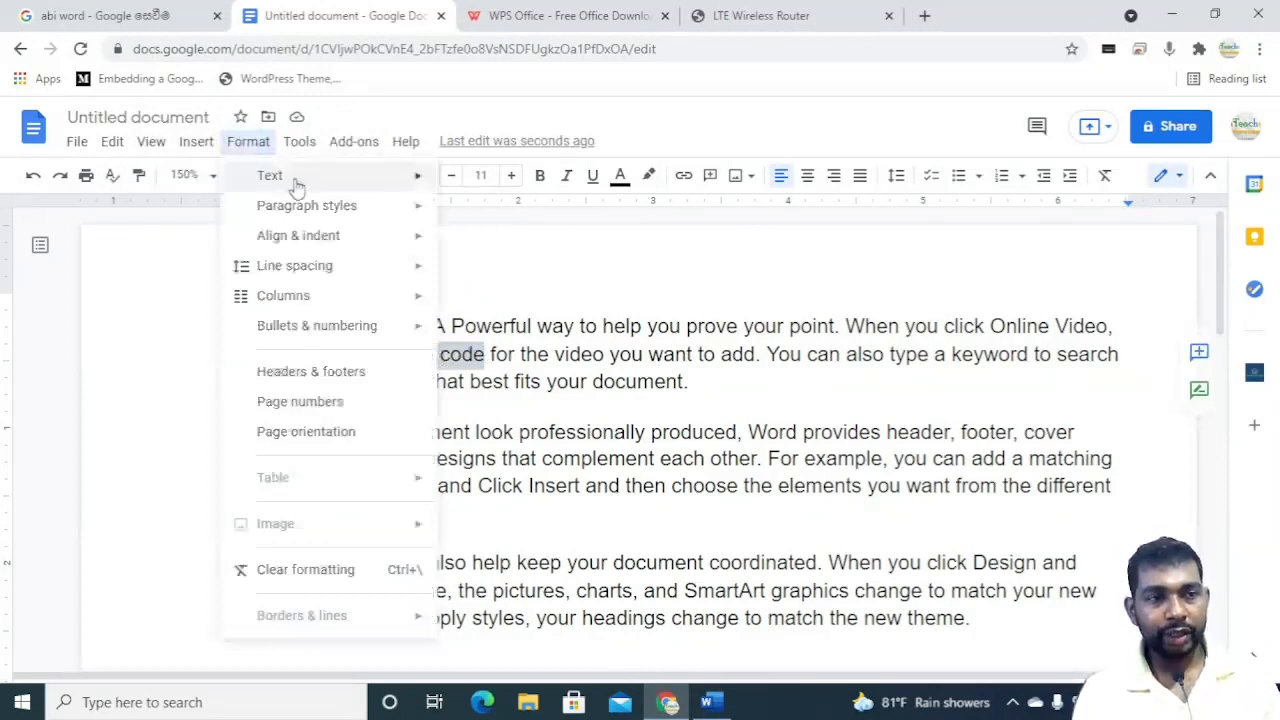
mouse_move(346, 175)
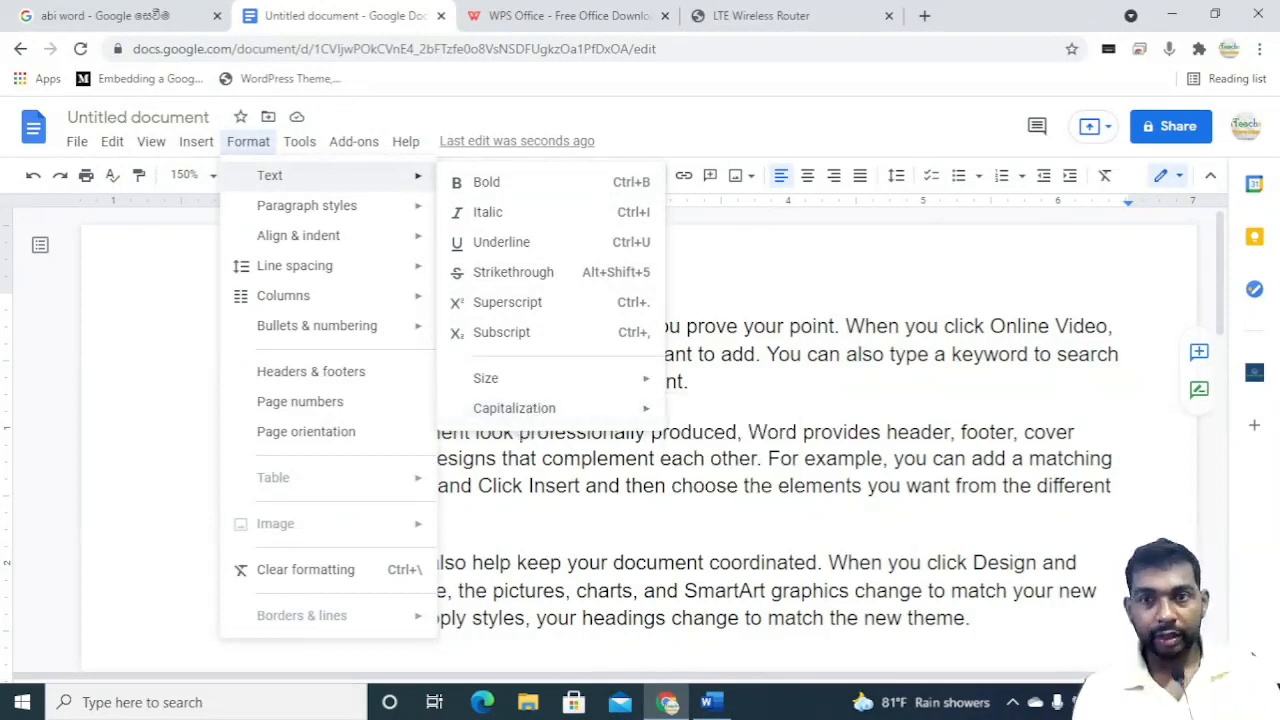
Switch to Word, clear the selection and open the Snipping Tool from the Start search with 'sni'.
left_click(722, 706)
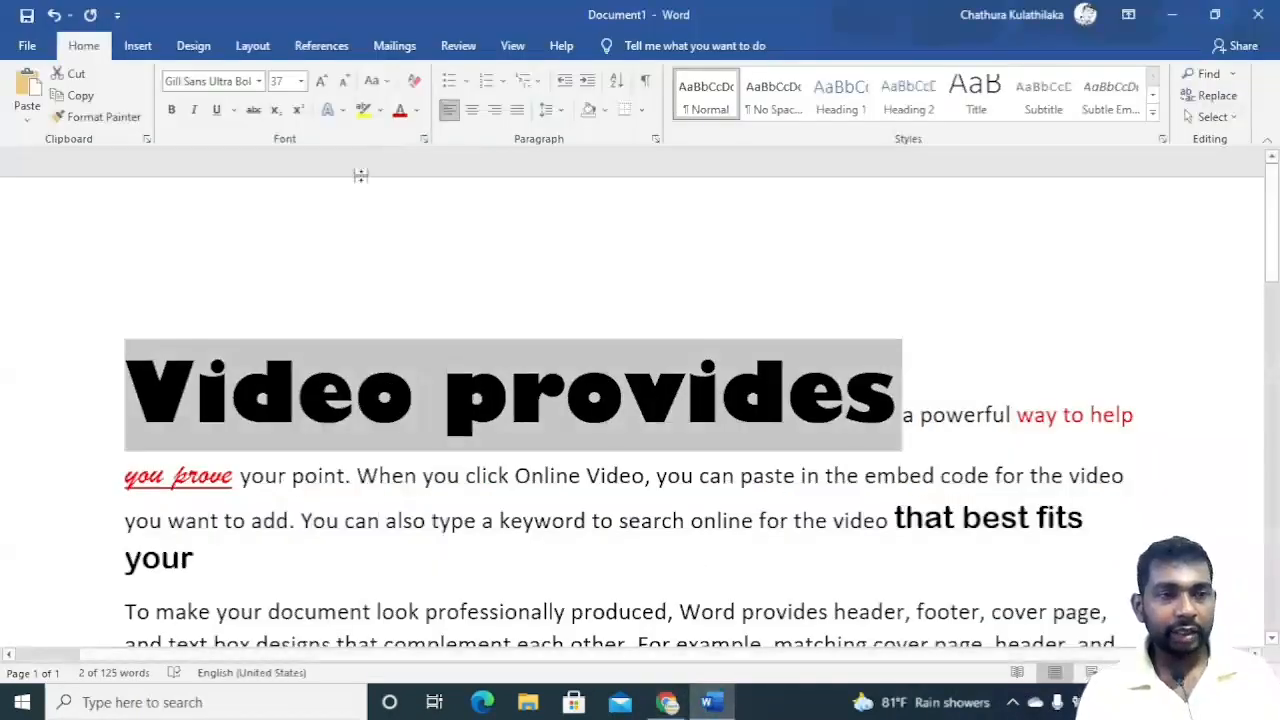
left_click(350, 210)
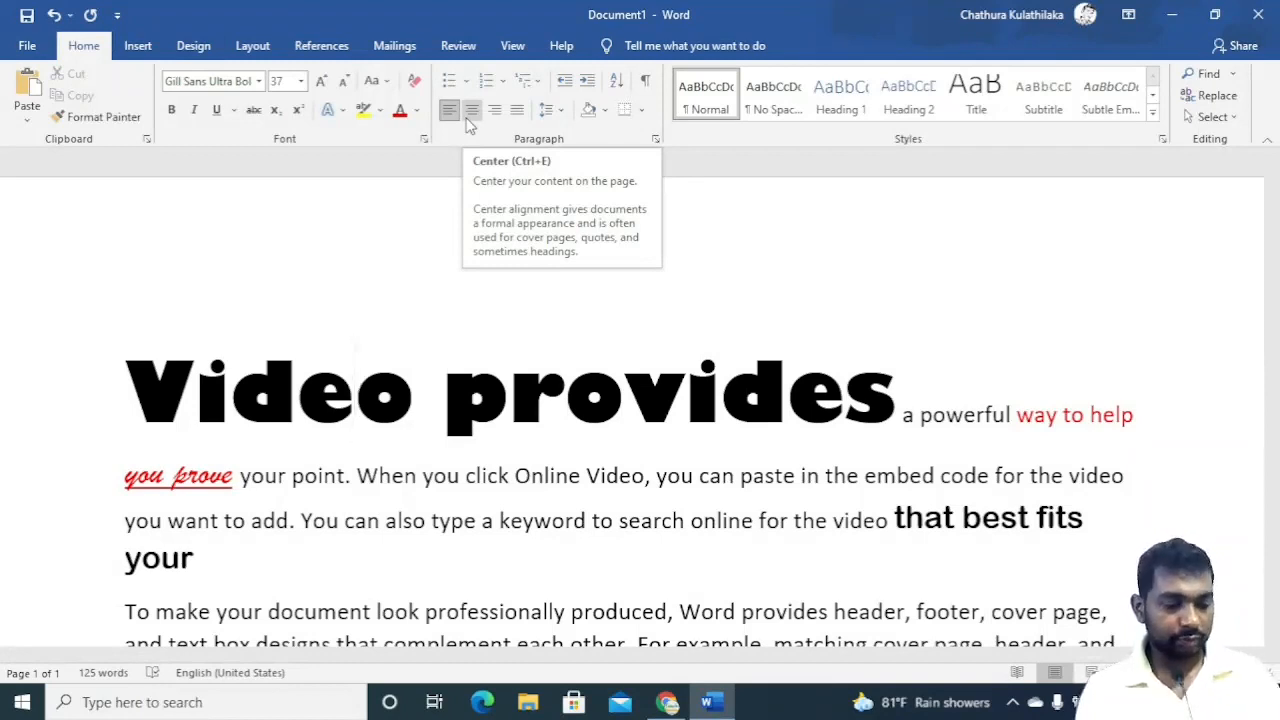
key("super")
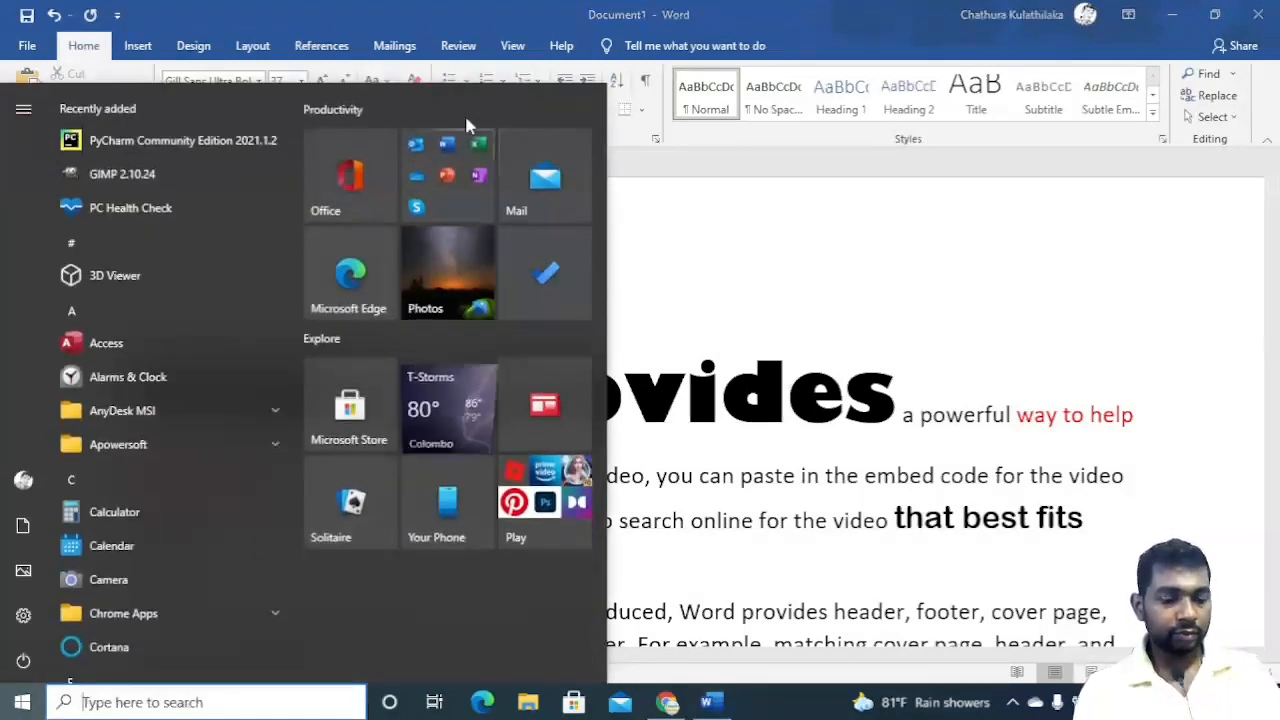
type("sni")
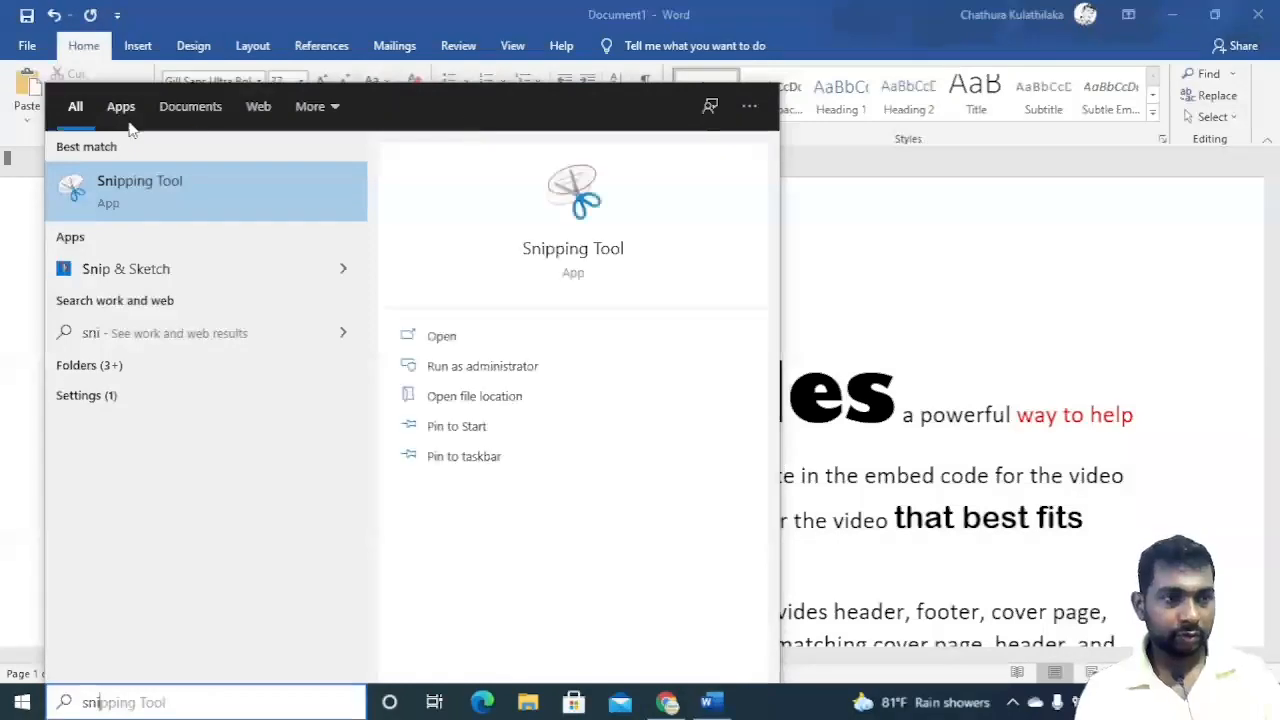
left_click(472, 217)
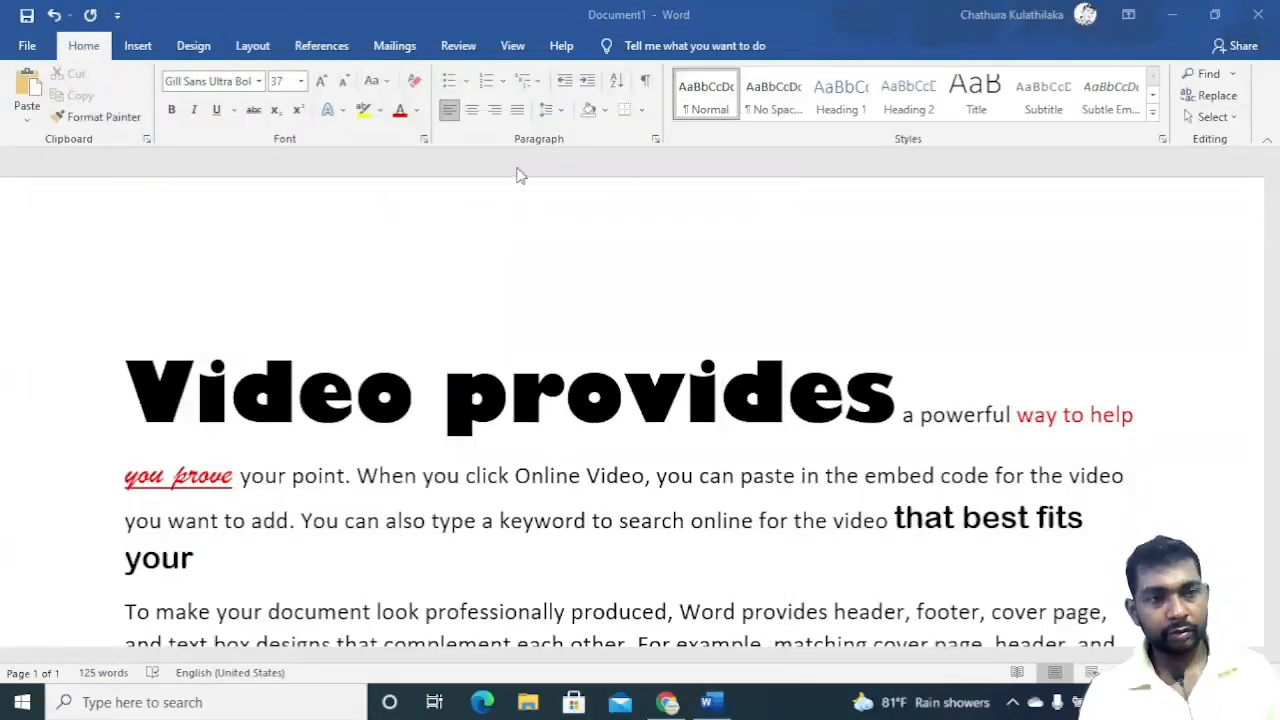
Take a rectangular snip of the Font group and maximize the snip window.
left_click(616, 230)
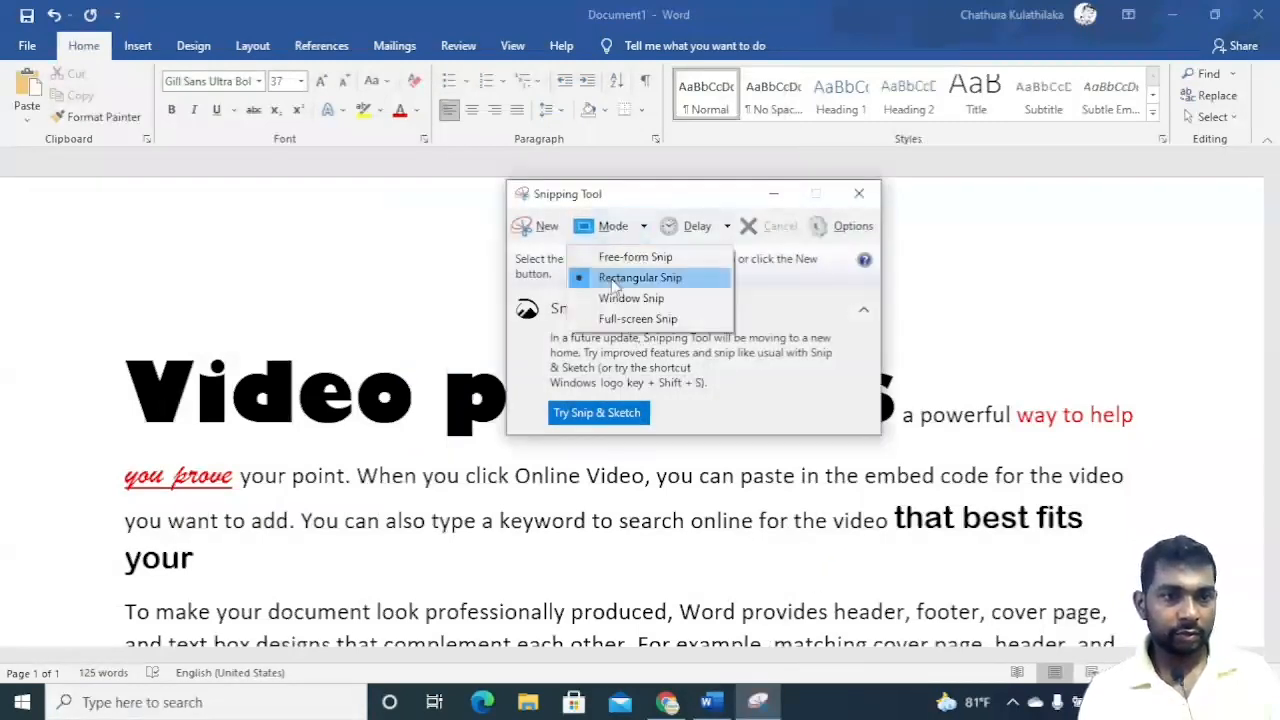
left_click(350, 230)
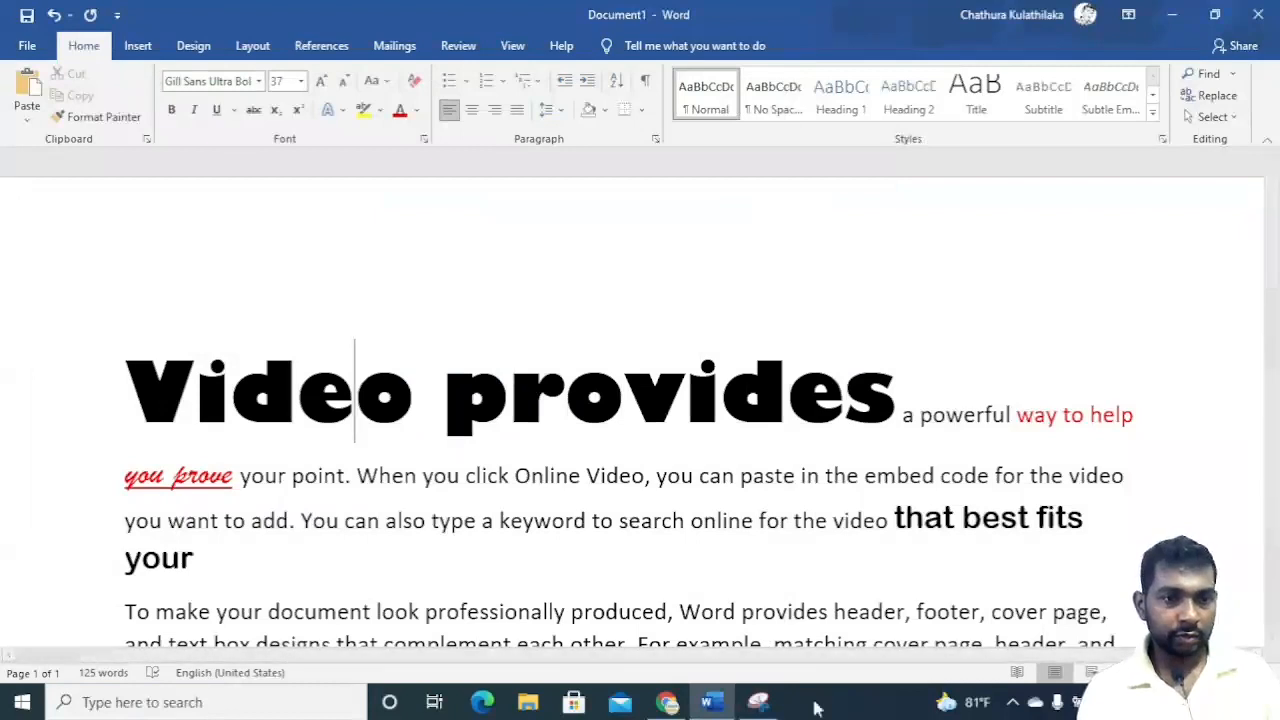
left_click(758, 702)
left_click(535, 226)
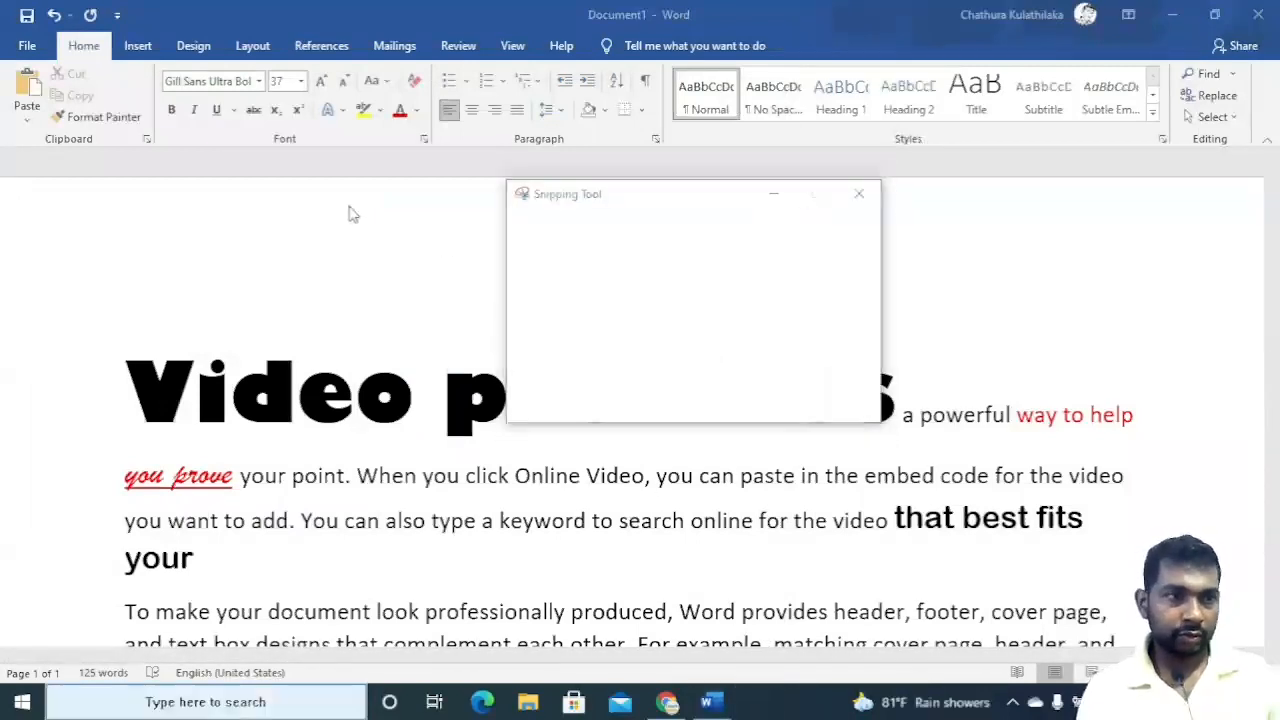
left_click_drag(155, 66, 435, 148)
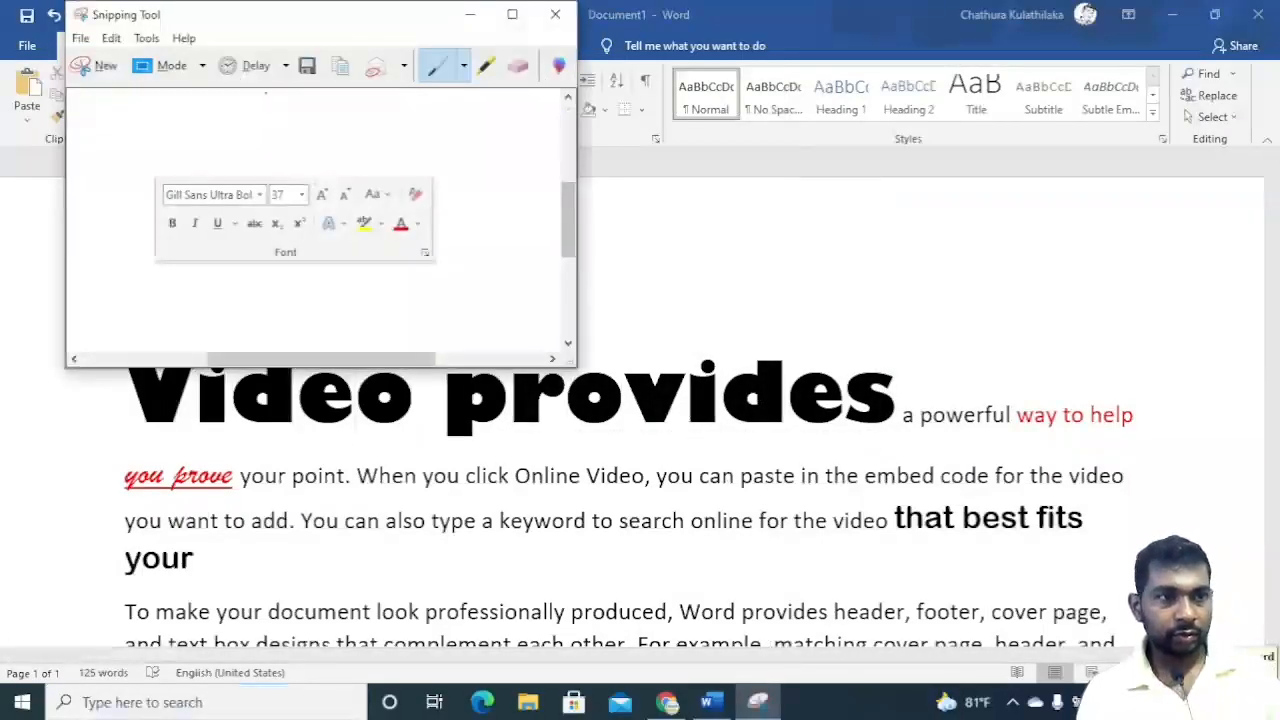
left_click(511, 14)
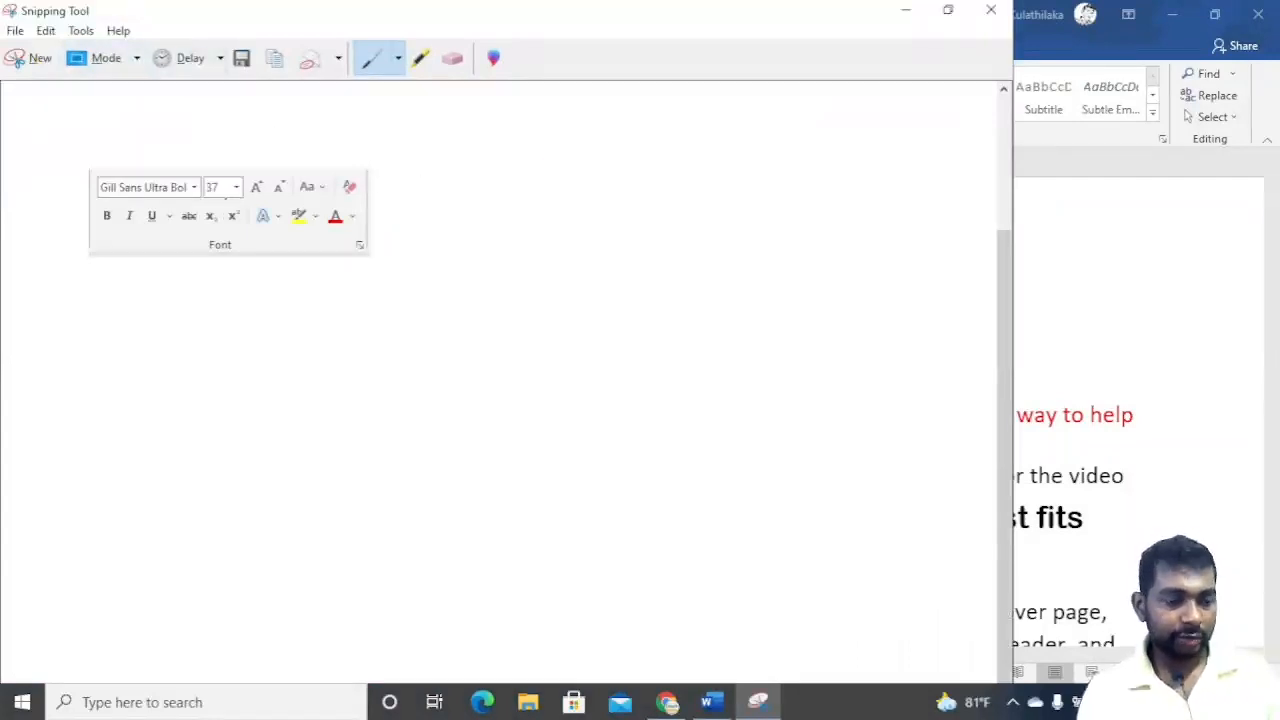
Browse the snip window's menus and close the Snipping Tool without saving.
scroll(225, 197, "up", 4)
scroll(223, 194, "down", 2)
left_click(40, 30)
mouse_move(80, 30)
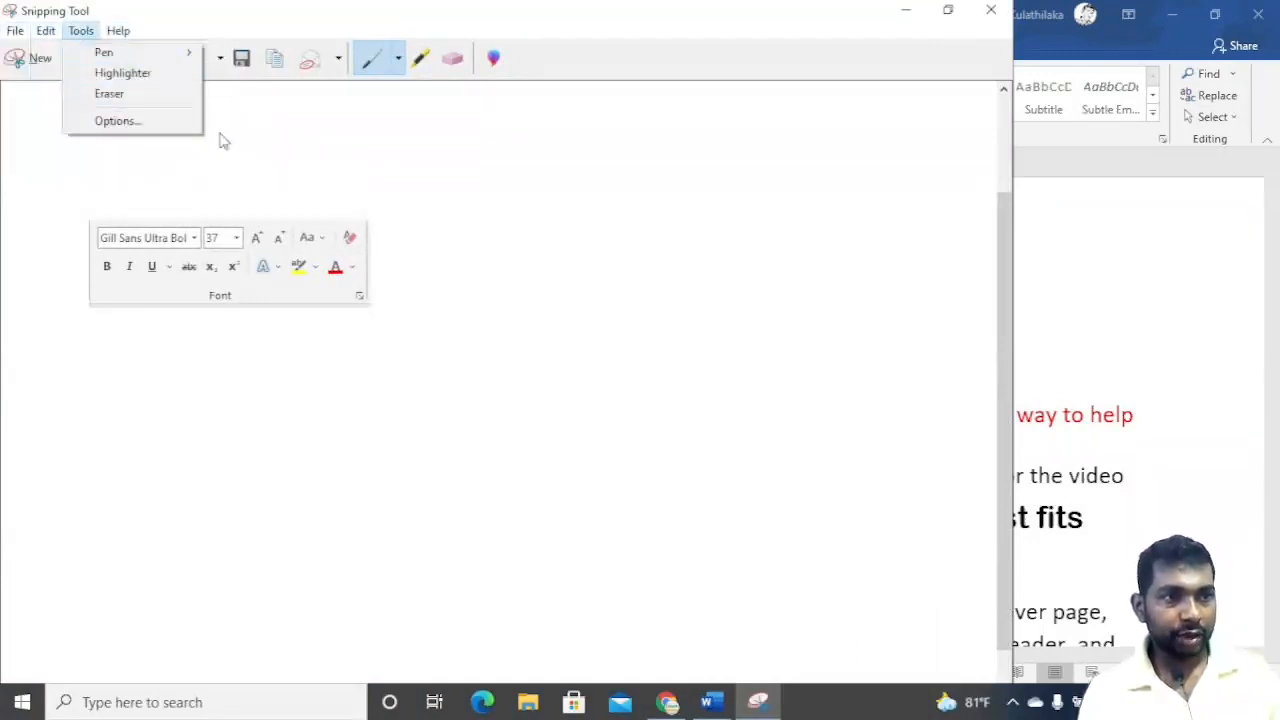
left_click(294, 121)
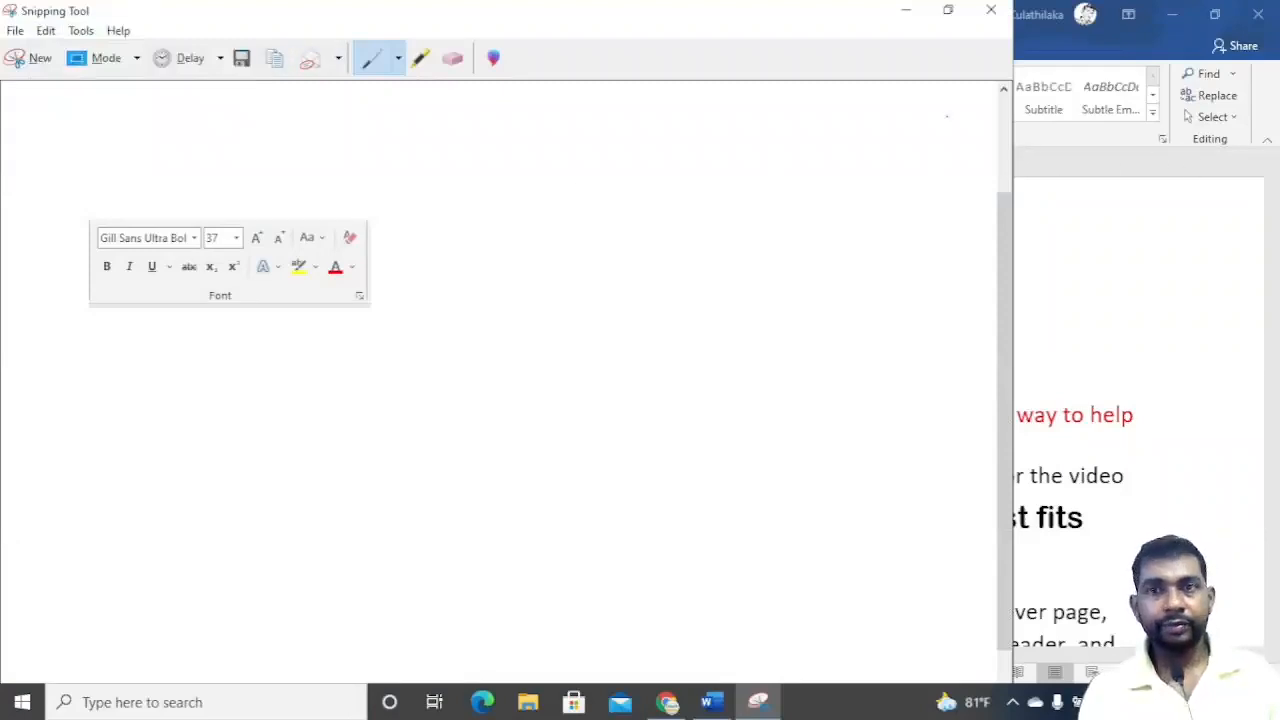
left_click(991, 10)
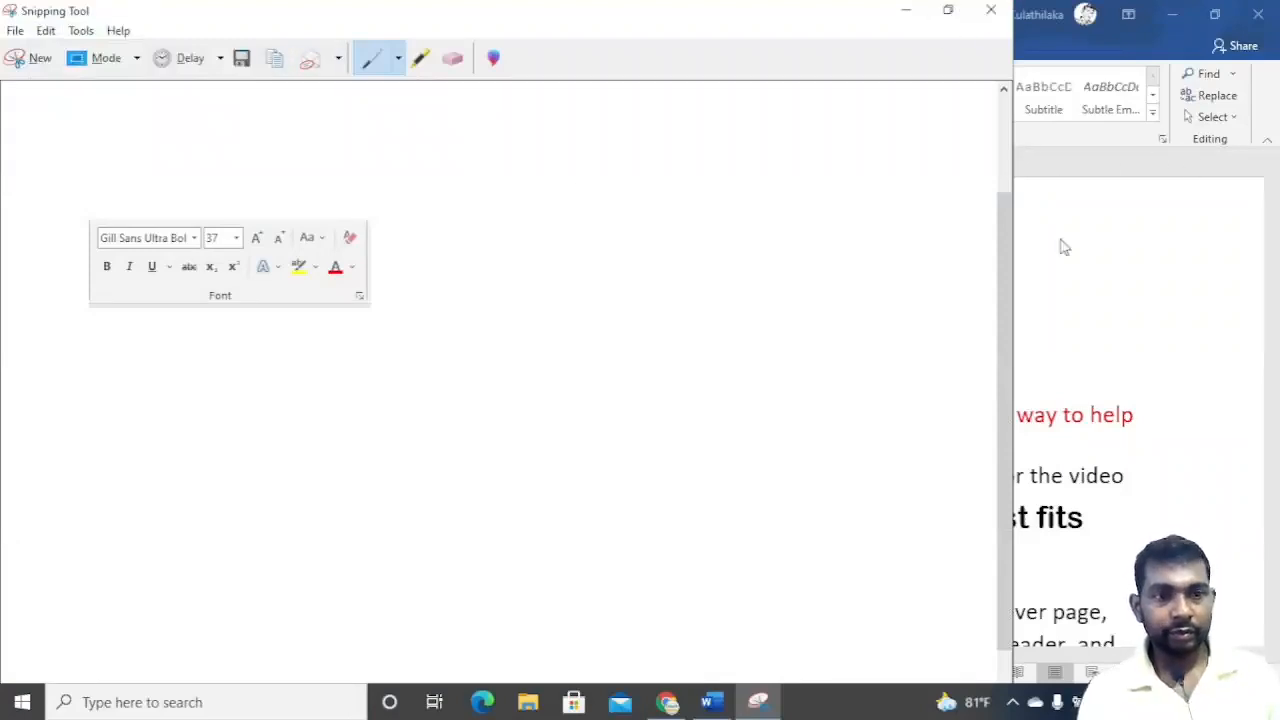
left_click(588, 379)
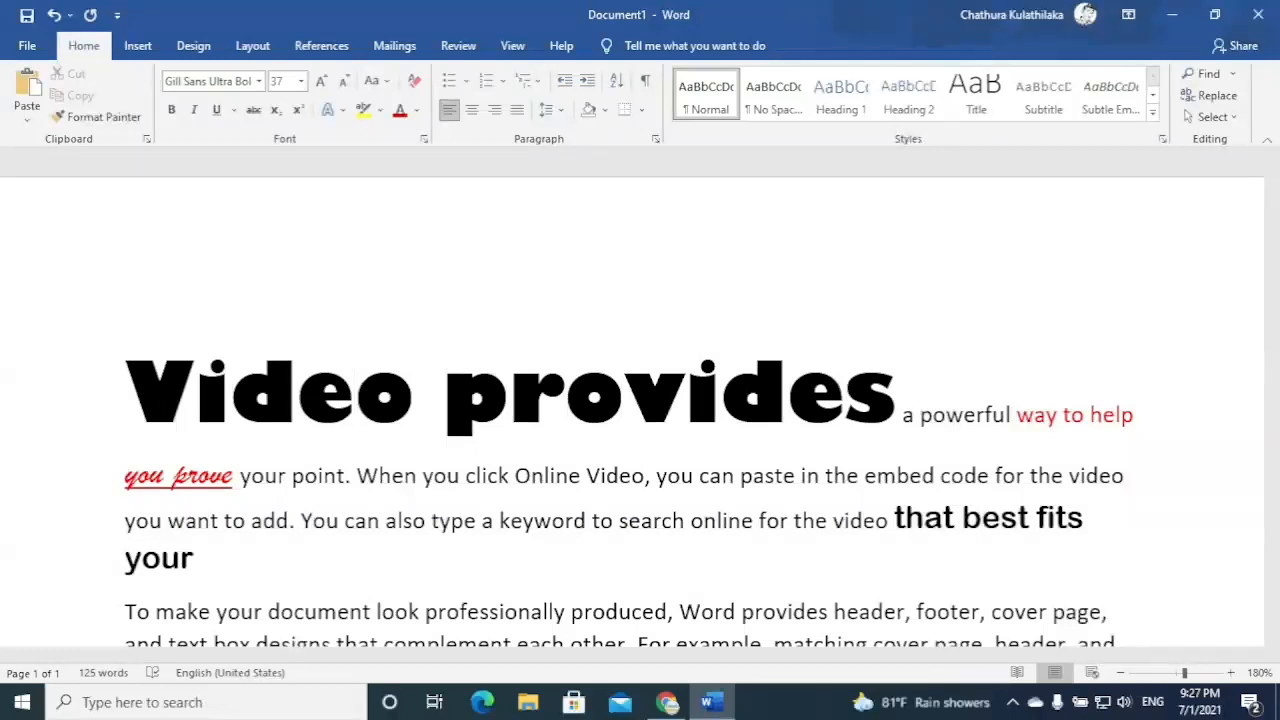
Select 'ove' at the end of 'prove' and clear all its formatting.
left_click(590, 576)
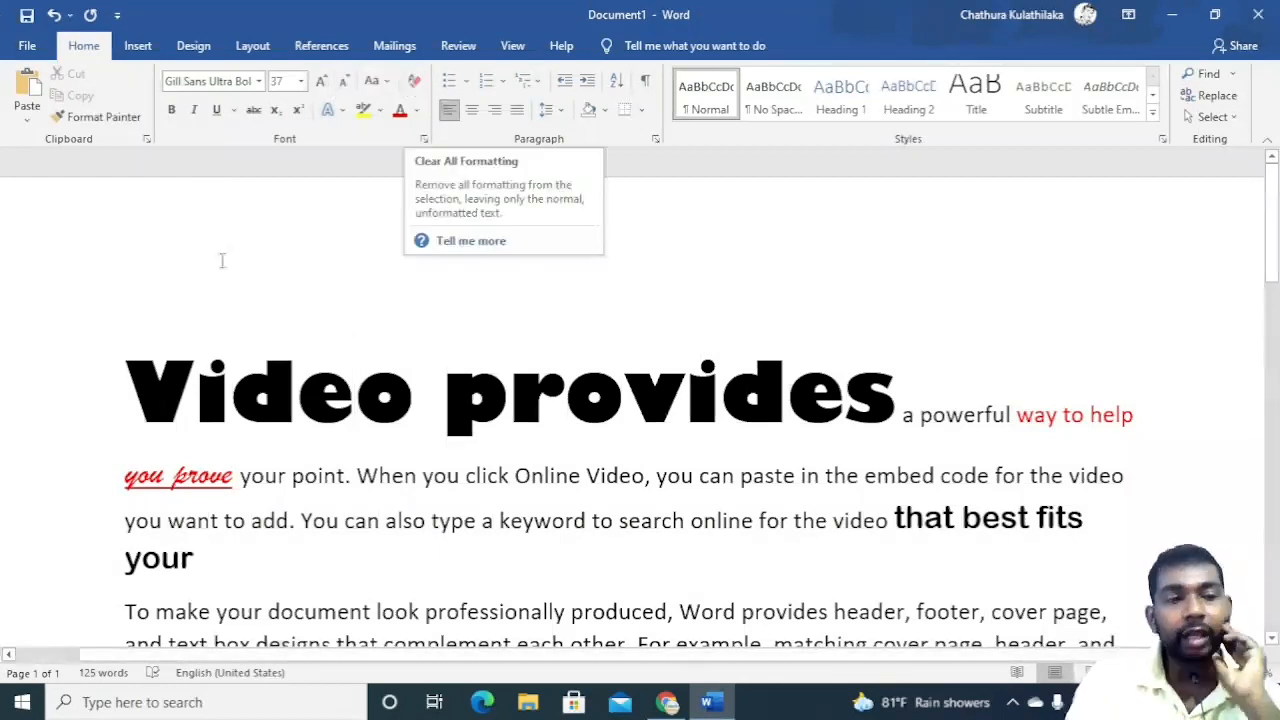
left_click_drag(199, 481, 233, 481)
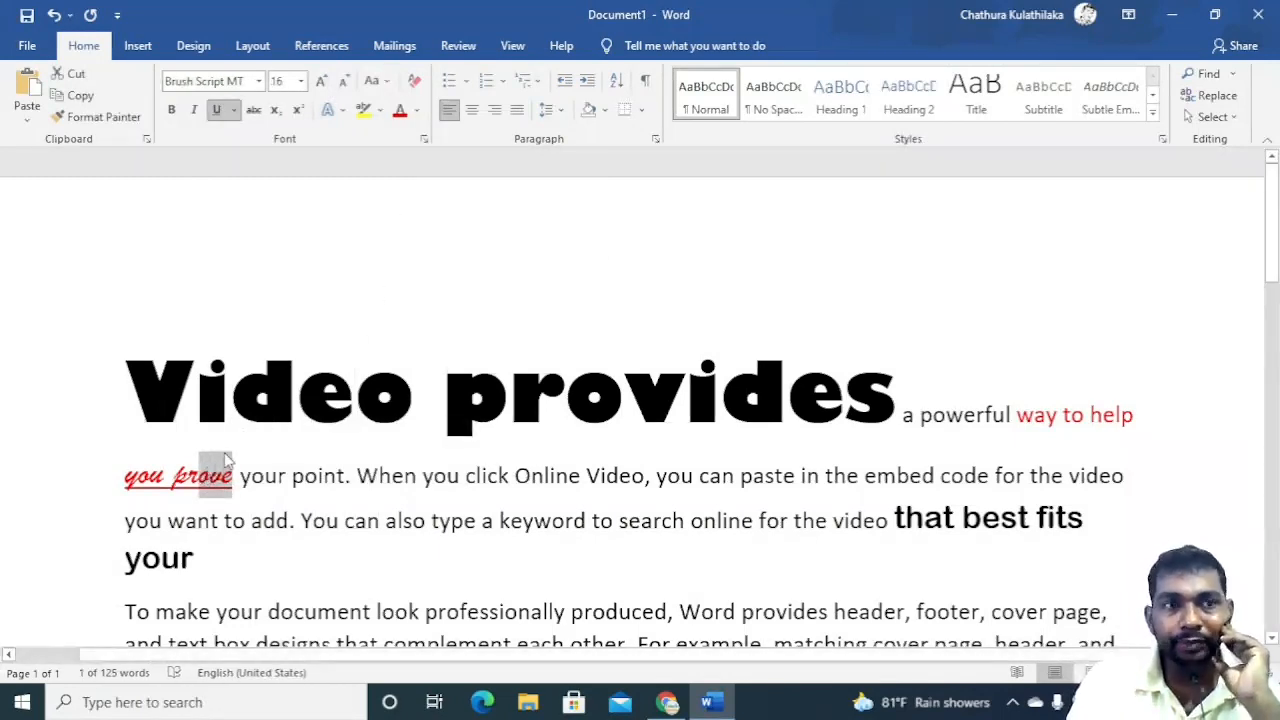
left_click(415, 85)
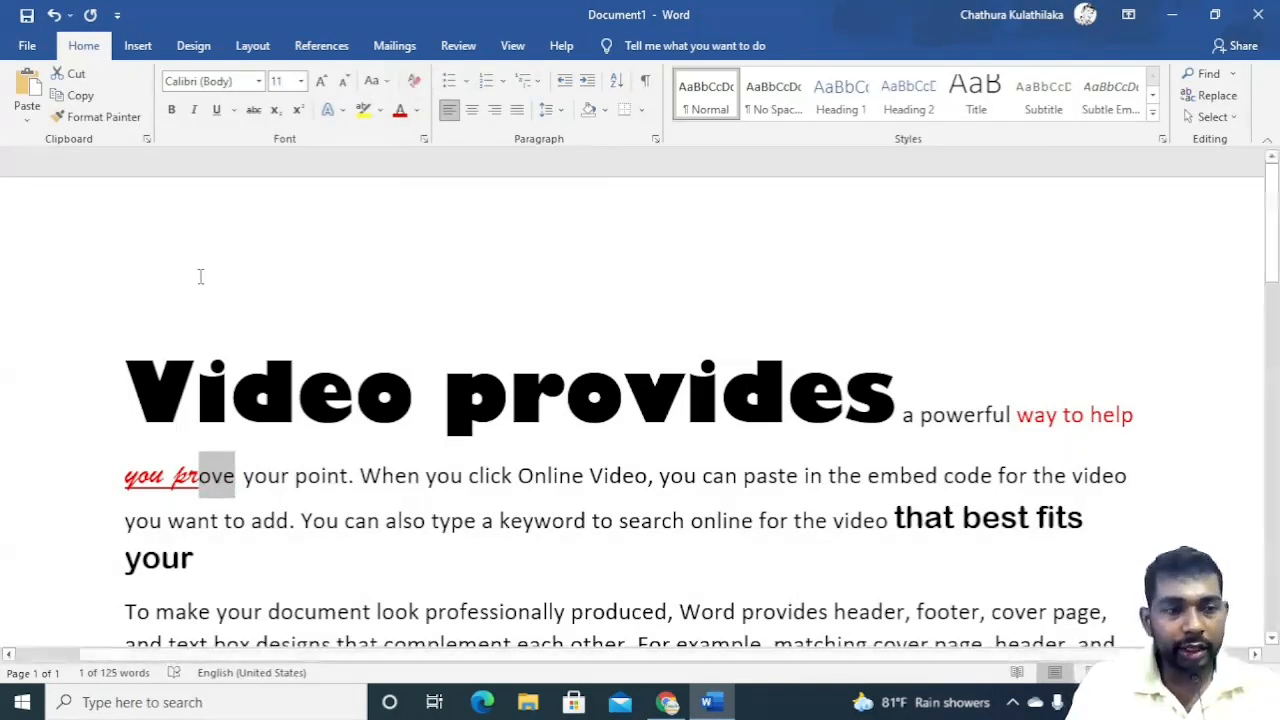
Select 'vi' inside the heading word 'provides' and clear all its formatting.
left_click_drag(358, 477, 437, 479)
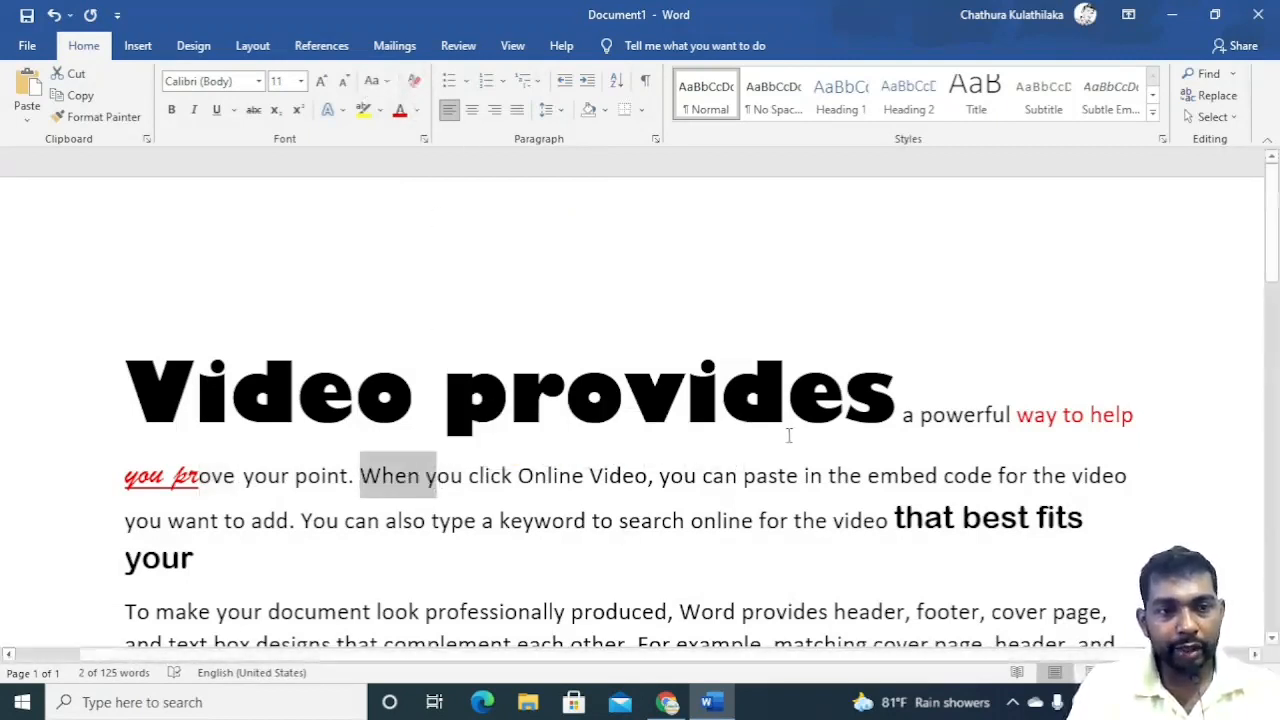
left_click_drag(626, 397, 720, 397)
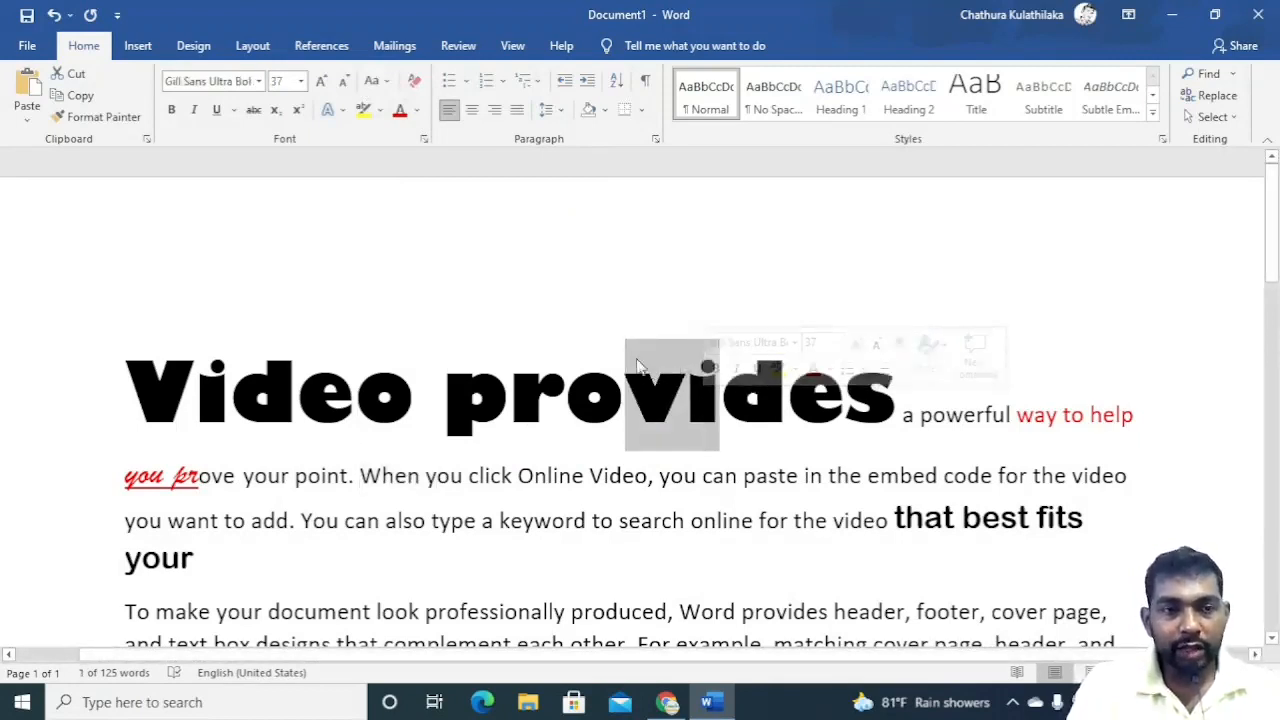
left_click(414, 80)
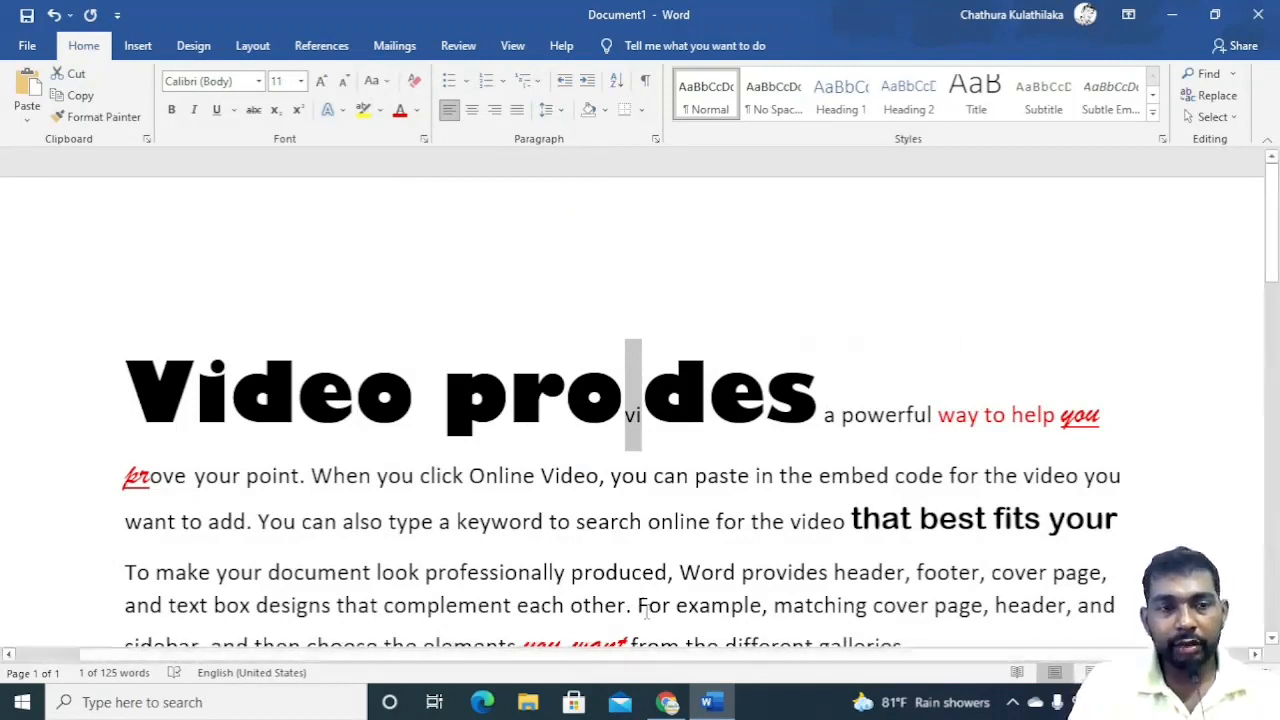
Undo the formatting clear on 'vi'.
left_click(643, 583)
left_click(732, 480)
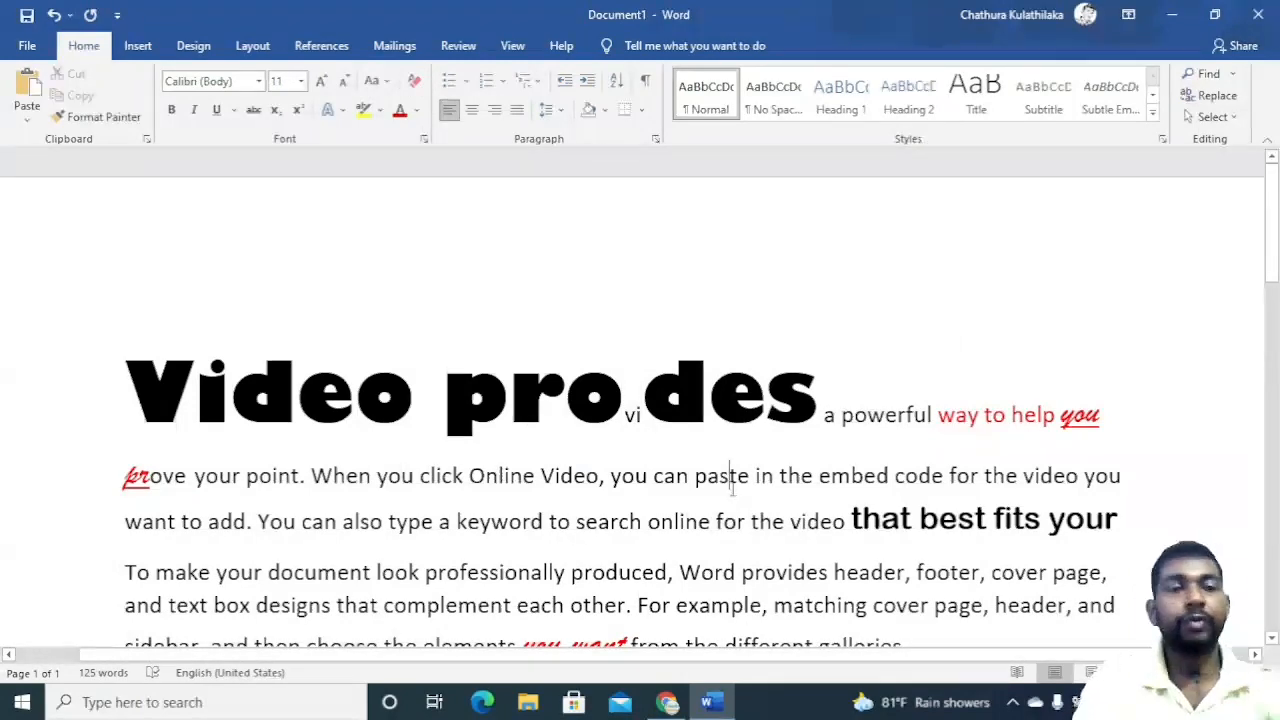
left_click(67, 15)
left_click(55, 12)
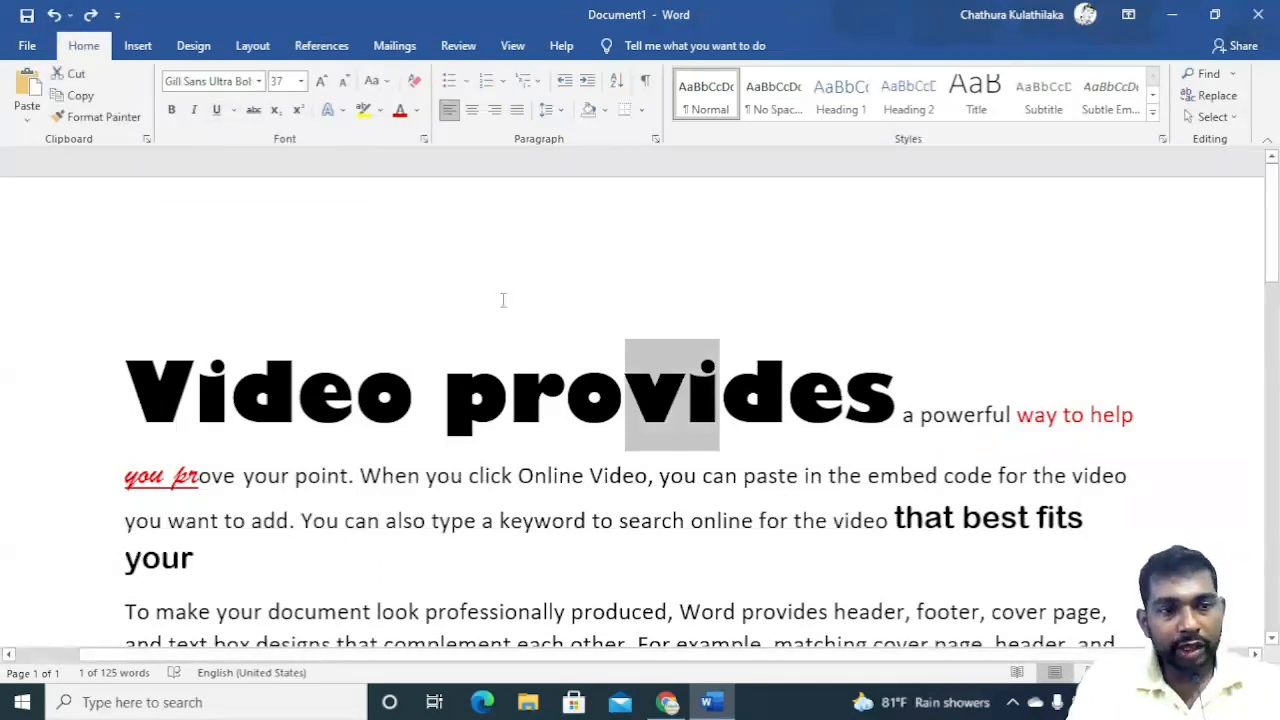
Apply bold to the heading word 'Video' and to 'When you click Online'.
left_click(438, 400)
left_click_drag(426, 403, 128, 400)
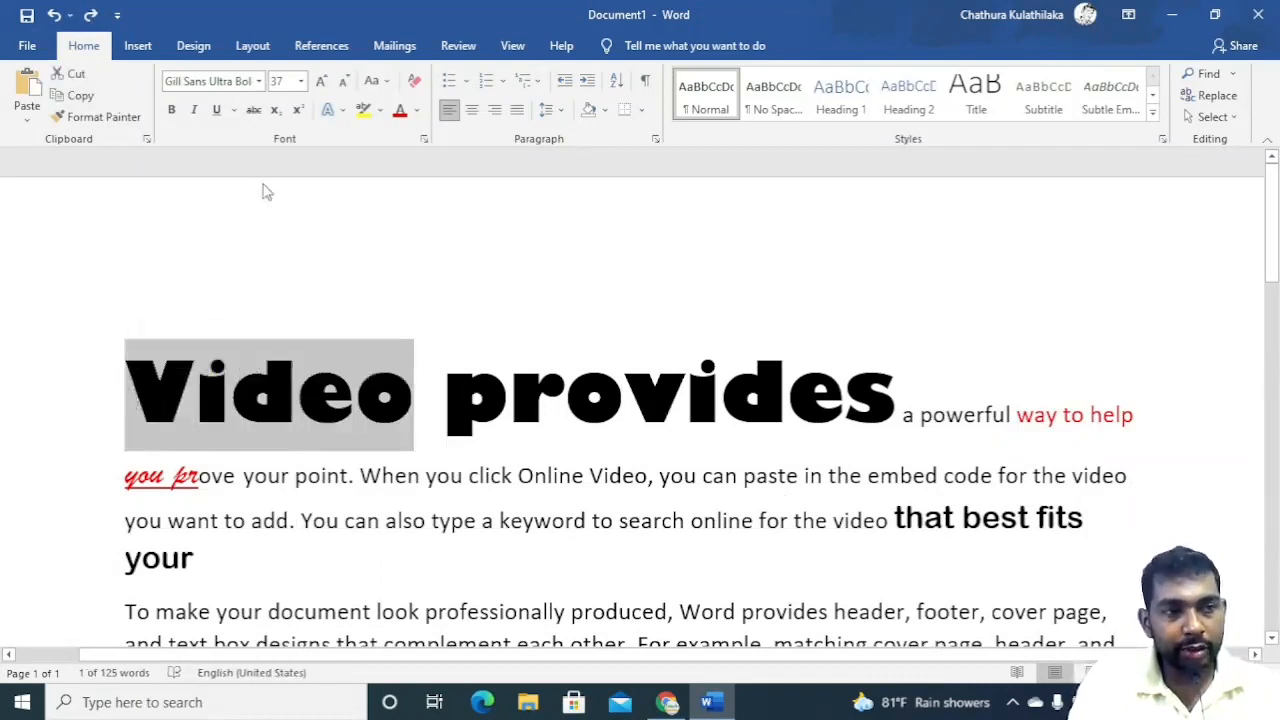
left_click(171, 116)
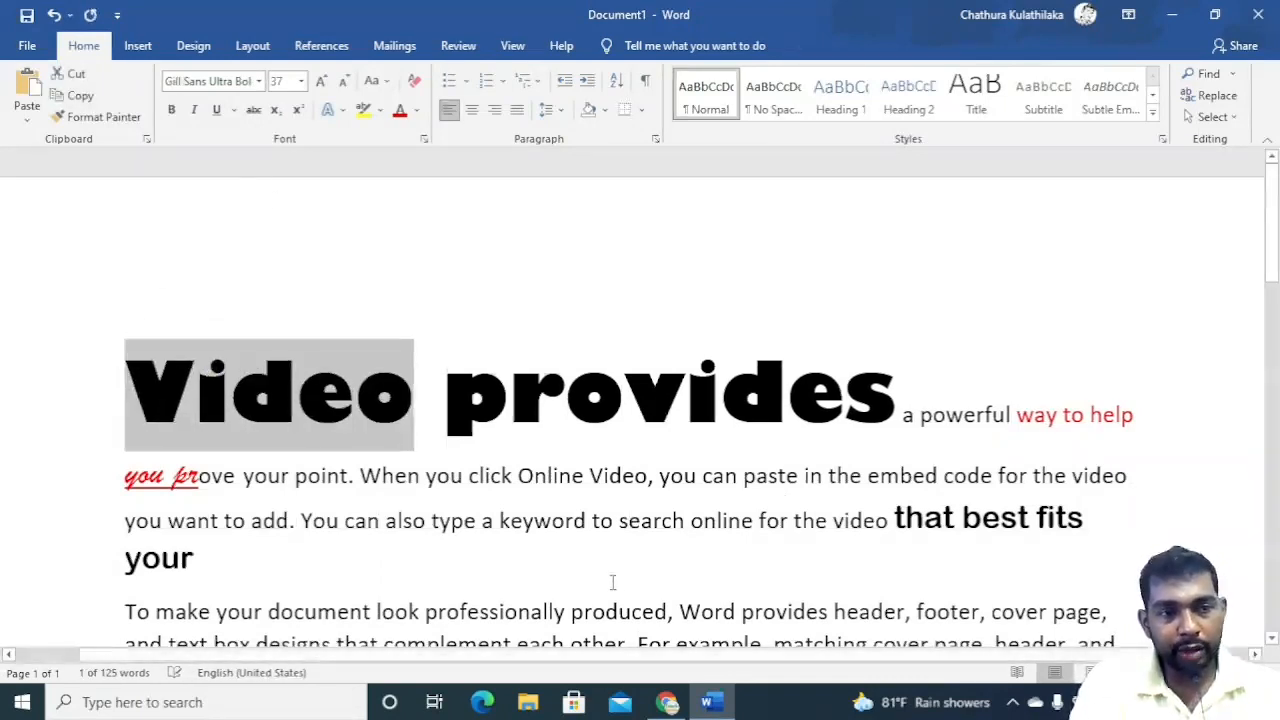
left_click_drag(589, 477, 375, 447)
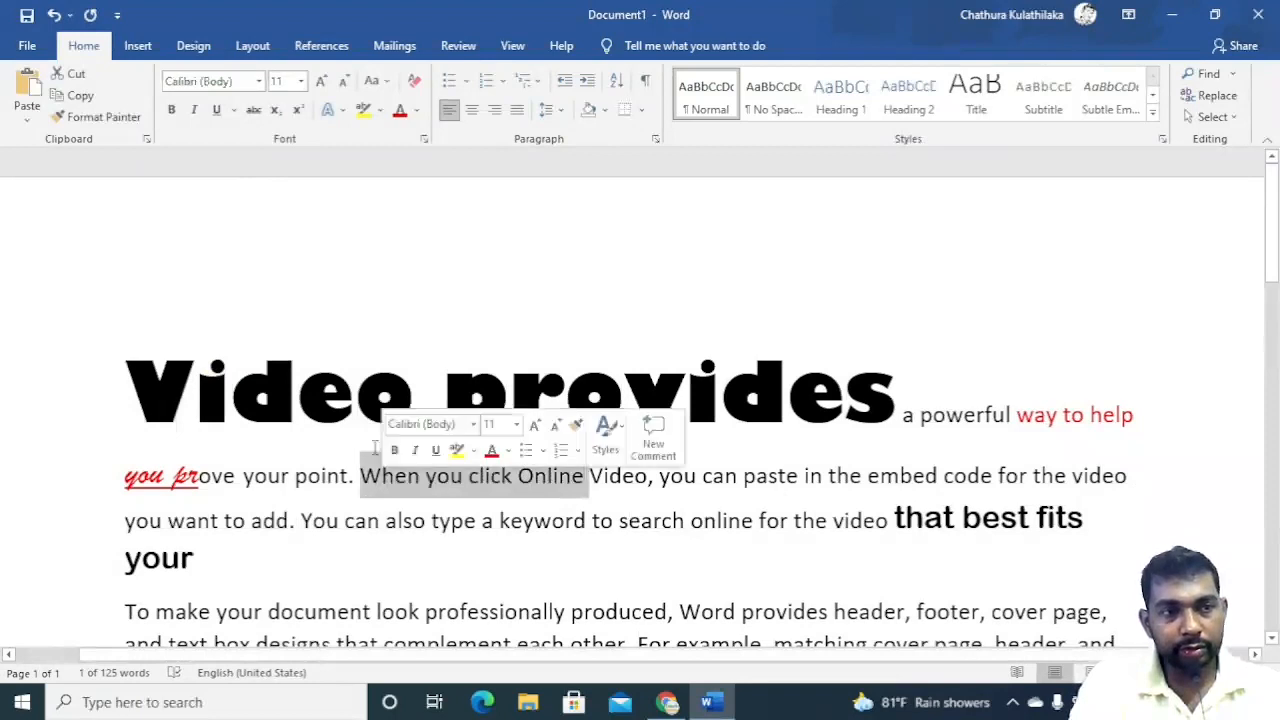
left_click(171, 109)
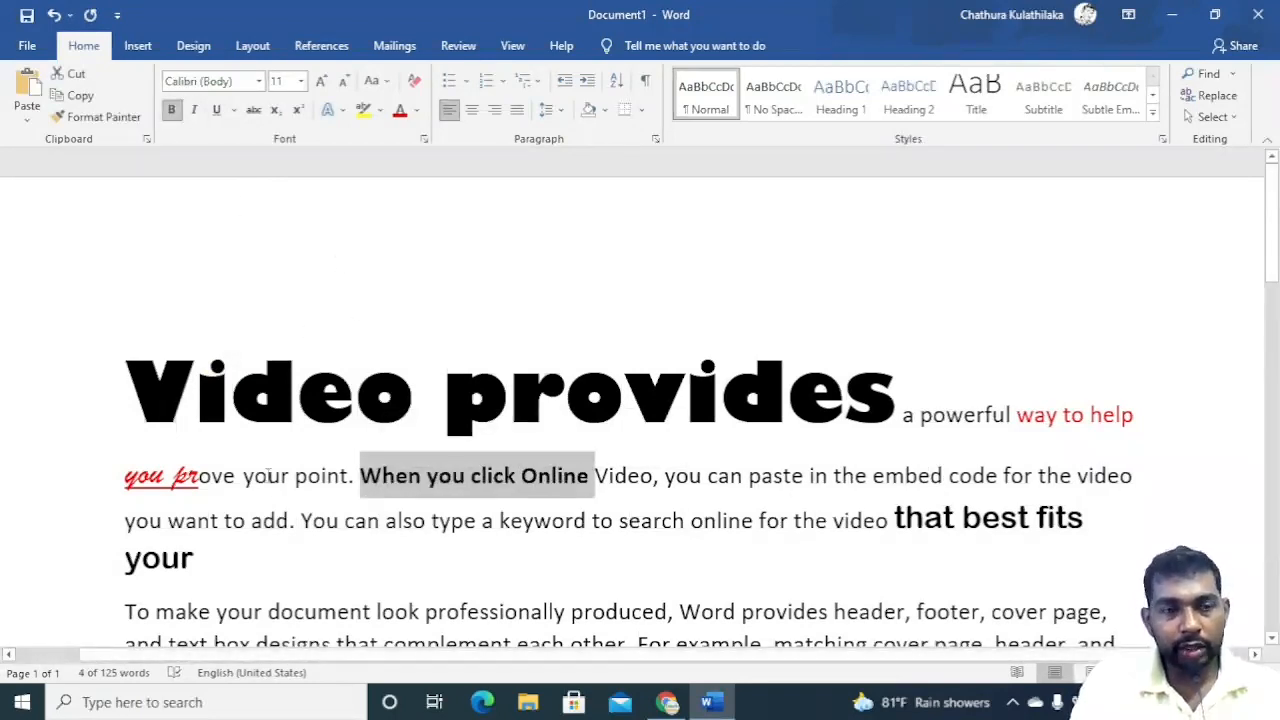
Select 'Vide' in the heading and toggle italic on and off repeatedly.
left_click(298, 412)
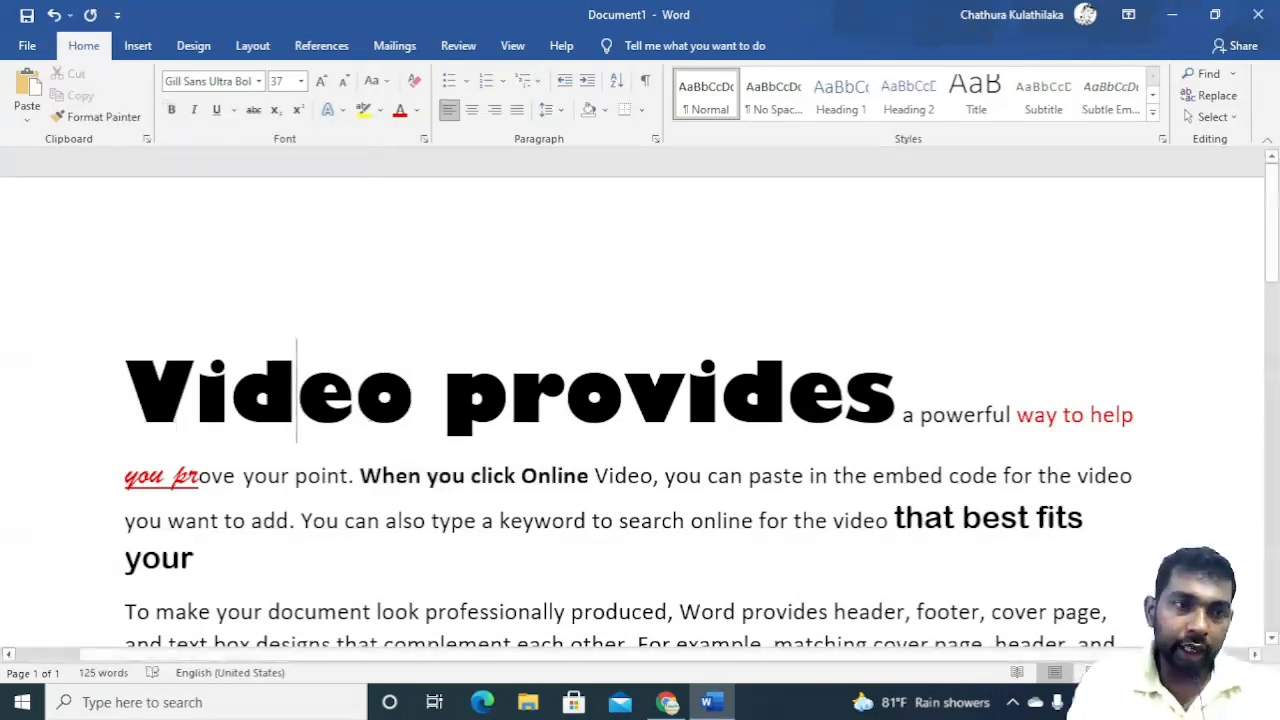
left_click_drag(354, 400, 124, 400)
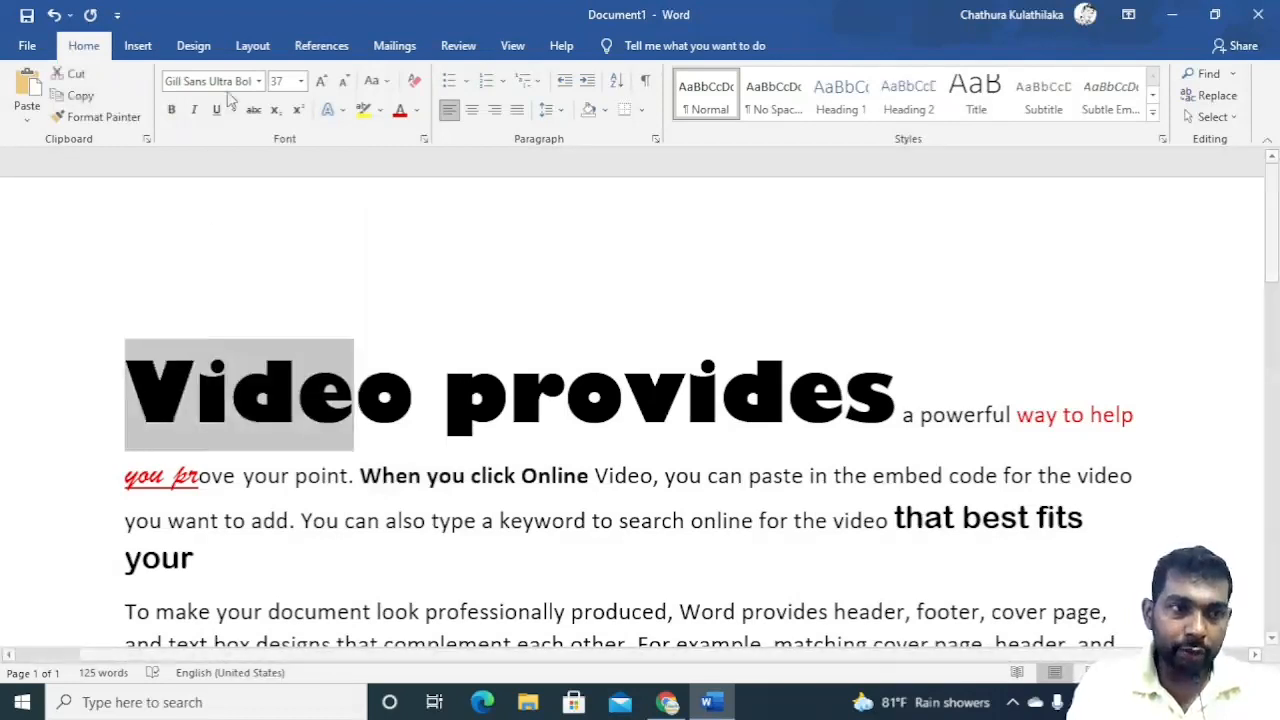
left_click(195, 110)
left_click(197, 111)
left_click(197, 111)
left_click(197, 111)
left_click(197, 111)
left_click(197, 111)
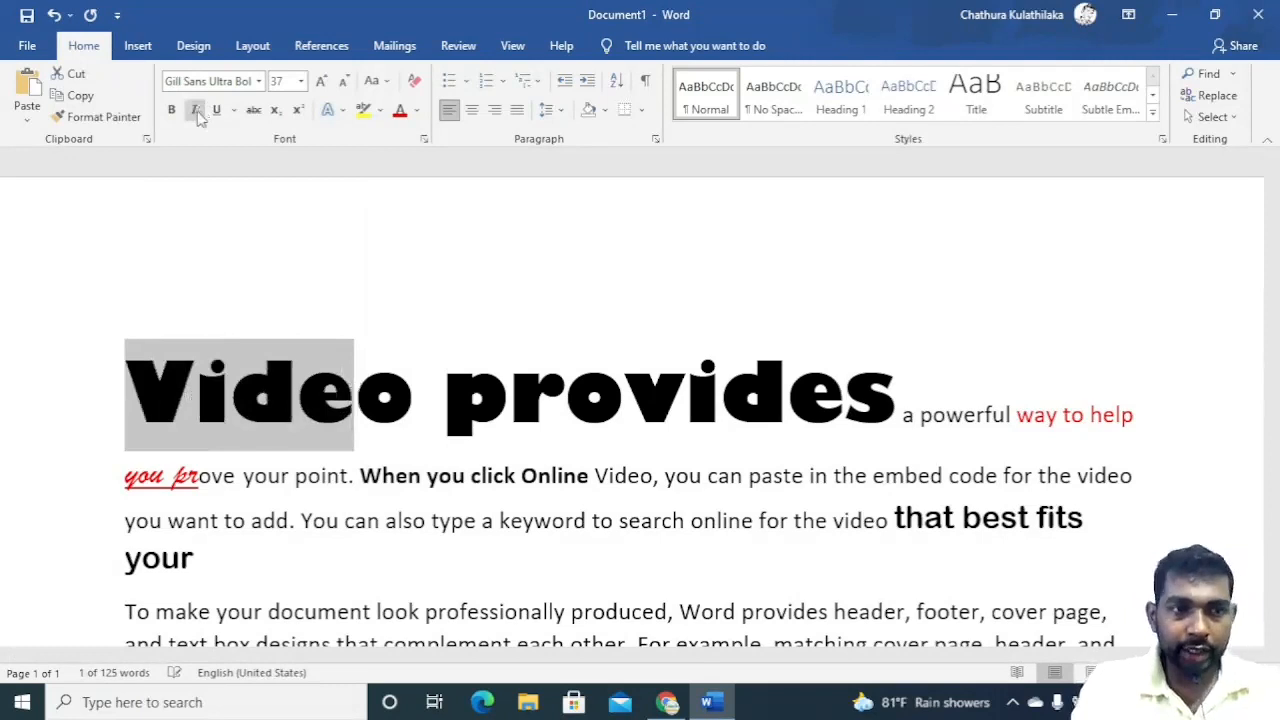
Italicize and underline 'click Online' in the first paragraph.
left_click_drag(591, 477, 470, 477)
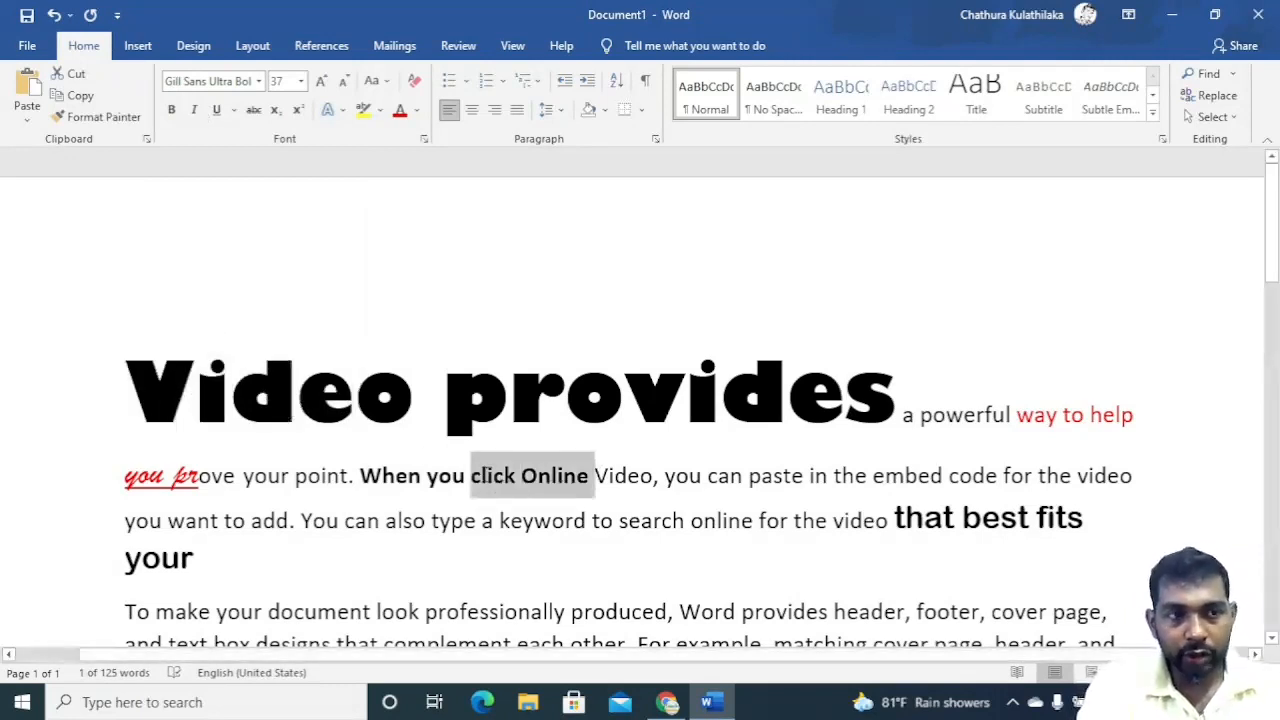
left_click(197, 111)
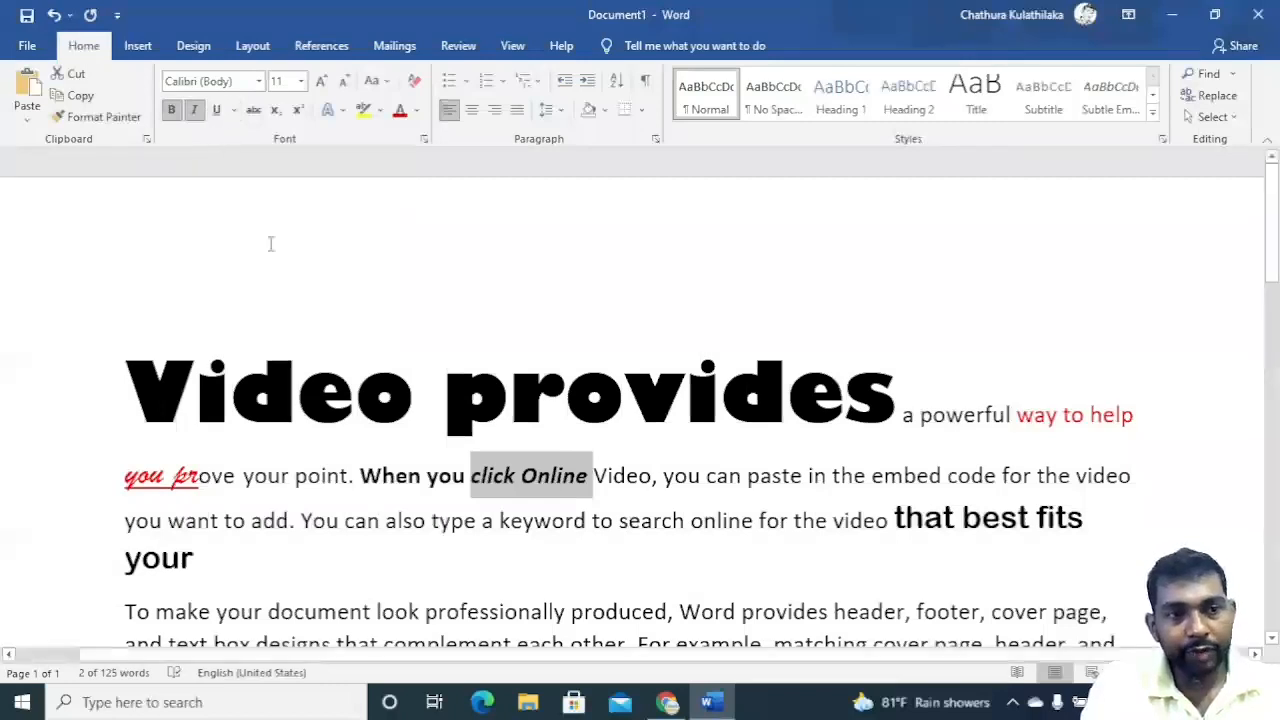
left_click(216, 110)
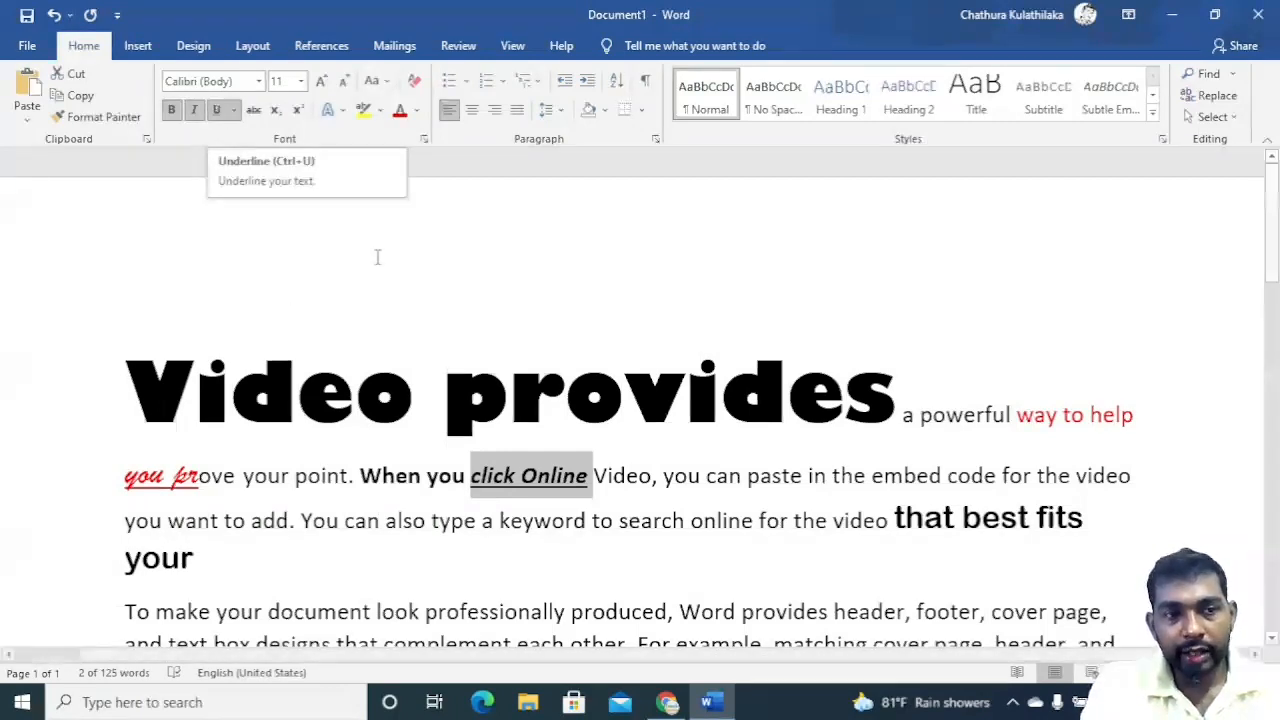
Apply a wavy underline style to the heading word 'Video'.
left_click_drag(566, 402, 124, 404)
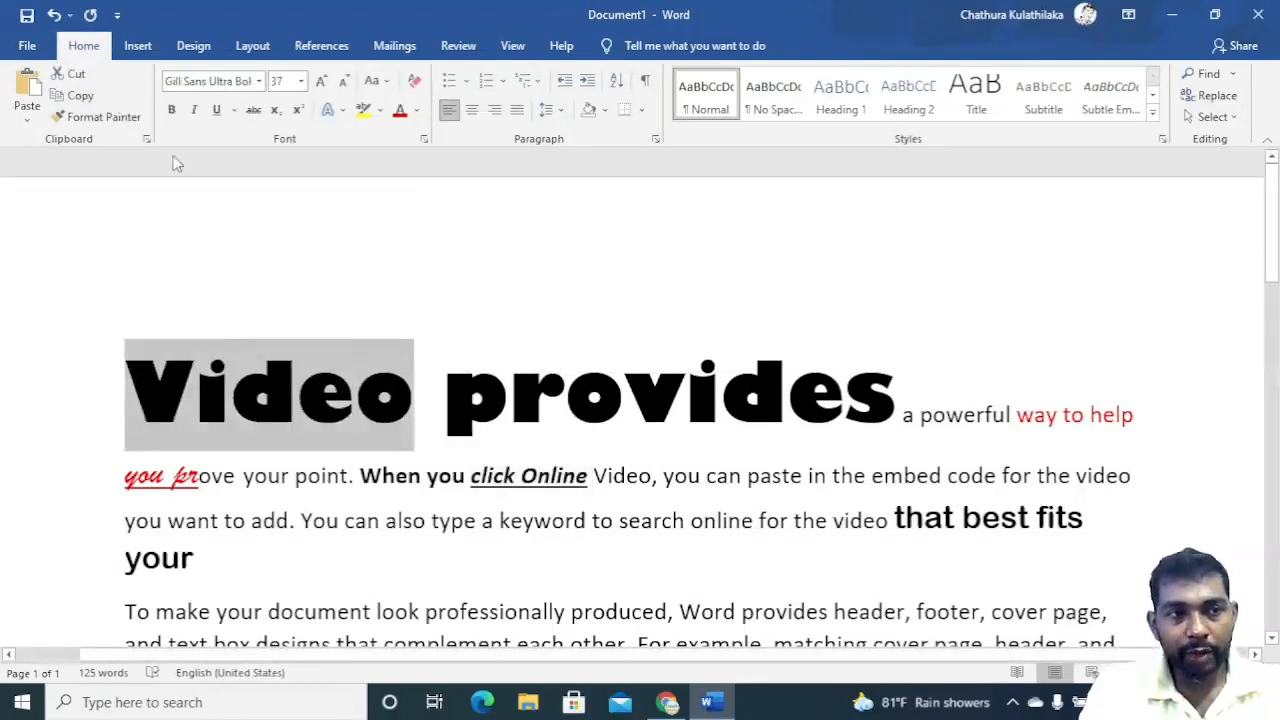
left_click(234, 111)
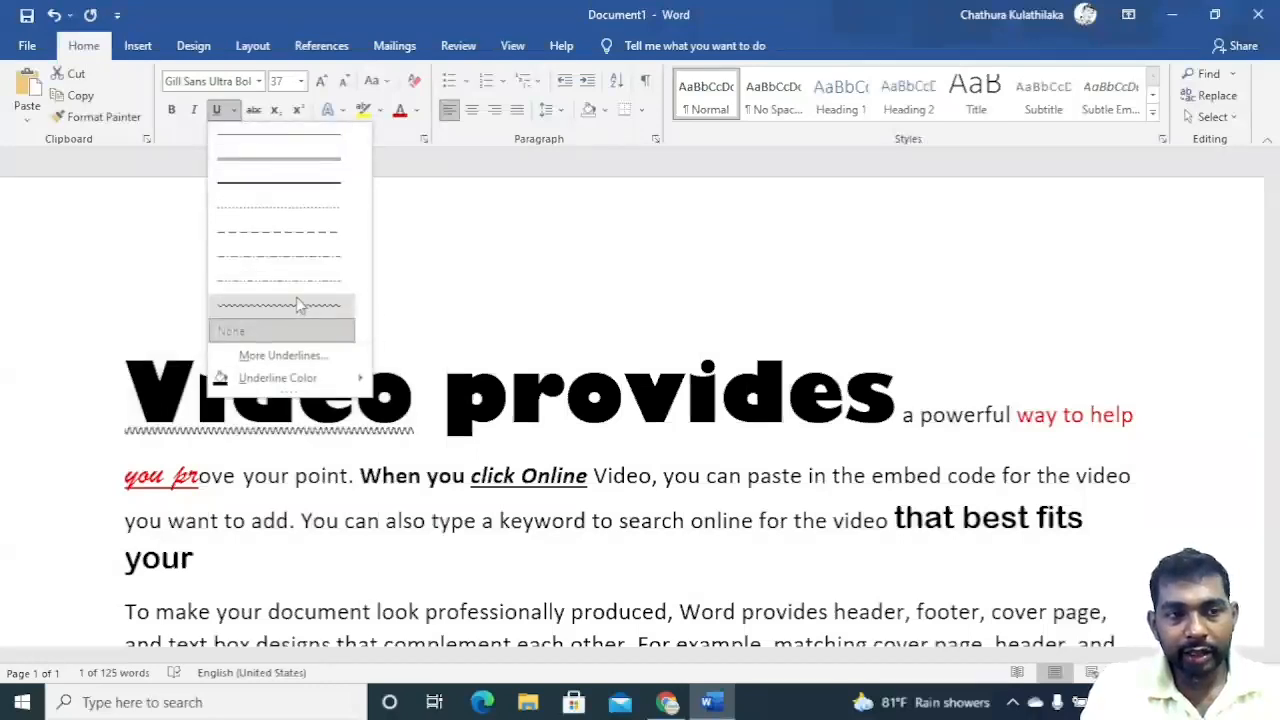
left_click(296, 302)
left_click(516, 456)
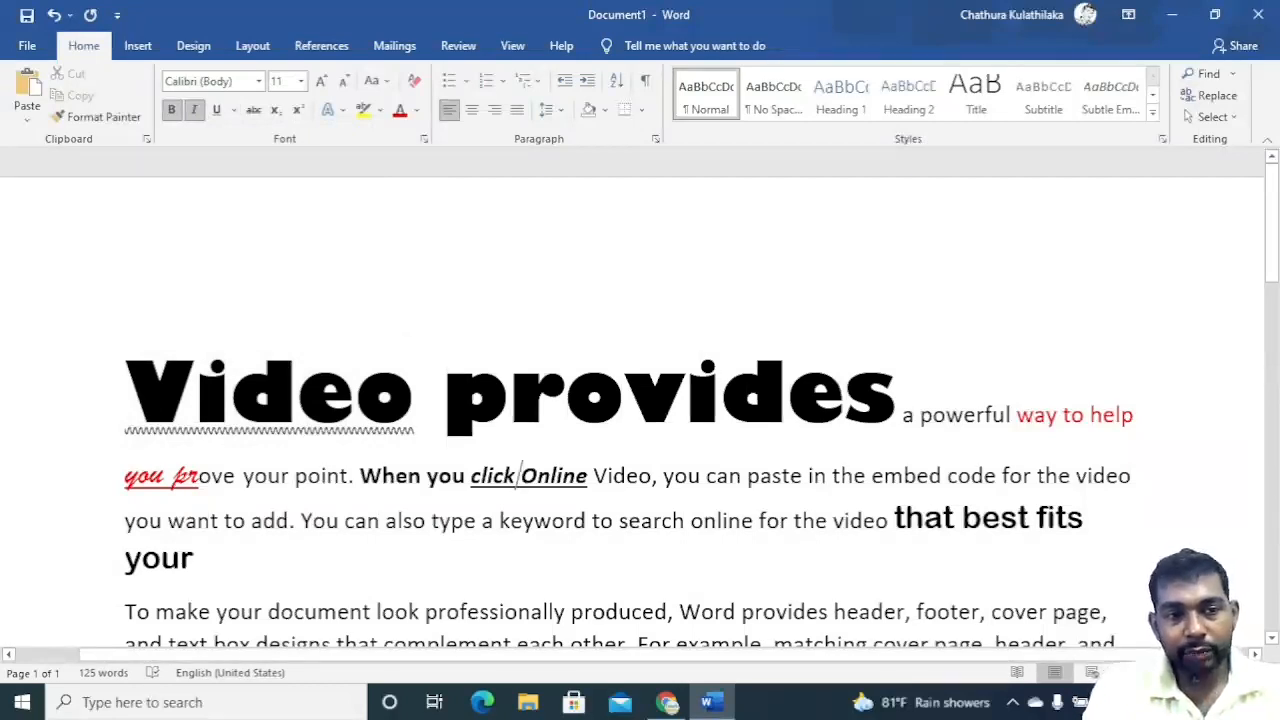
Try underline options and toggle strikethrough on and off for the heading word 'provides'.
left_click_drag(443, 395, 895, 395)
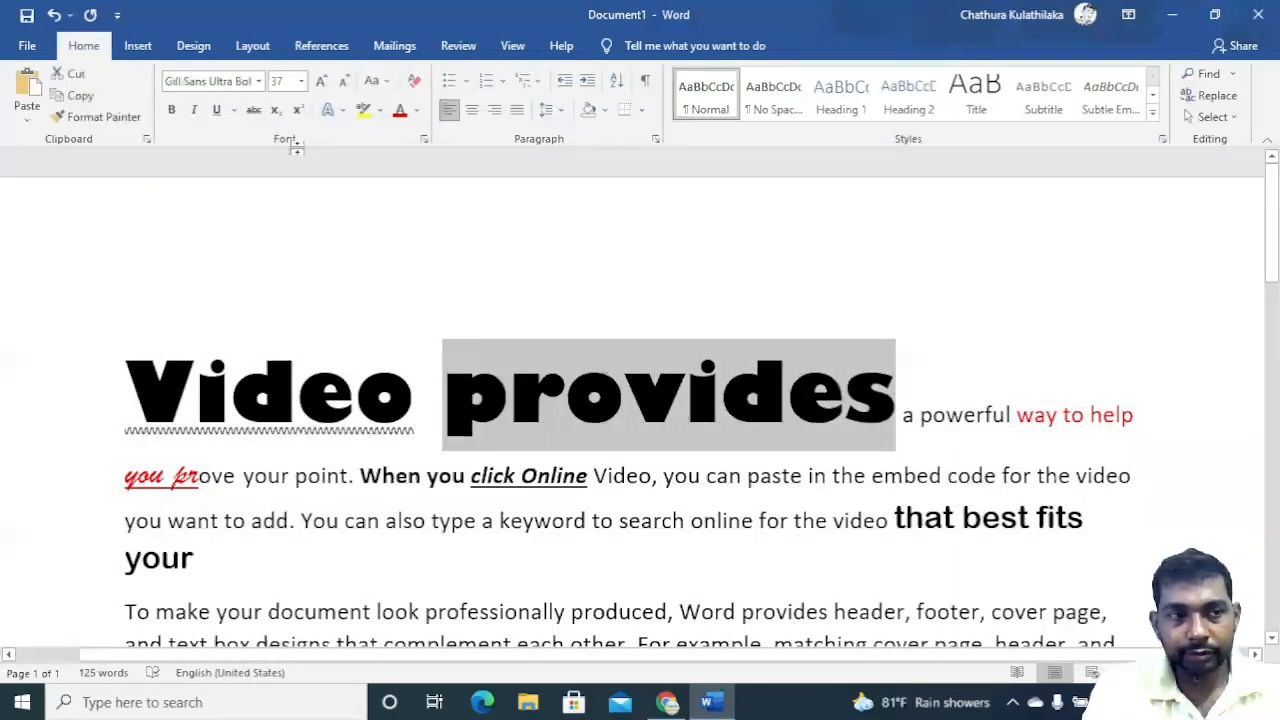
left_click(234, 110)
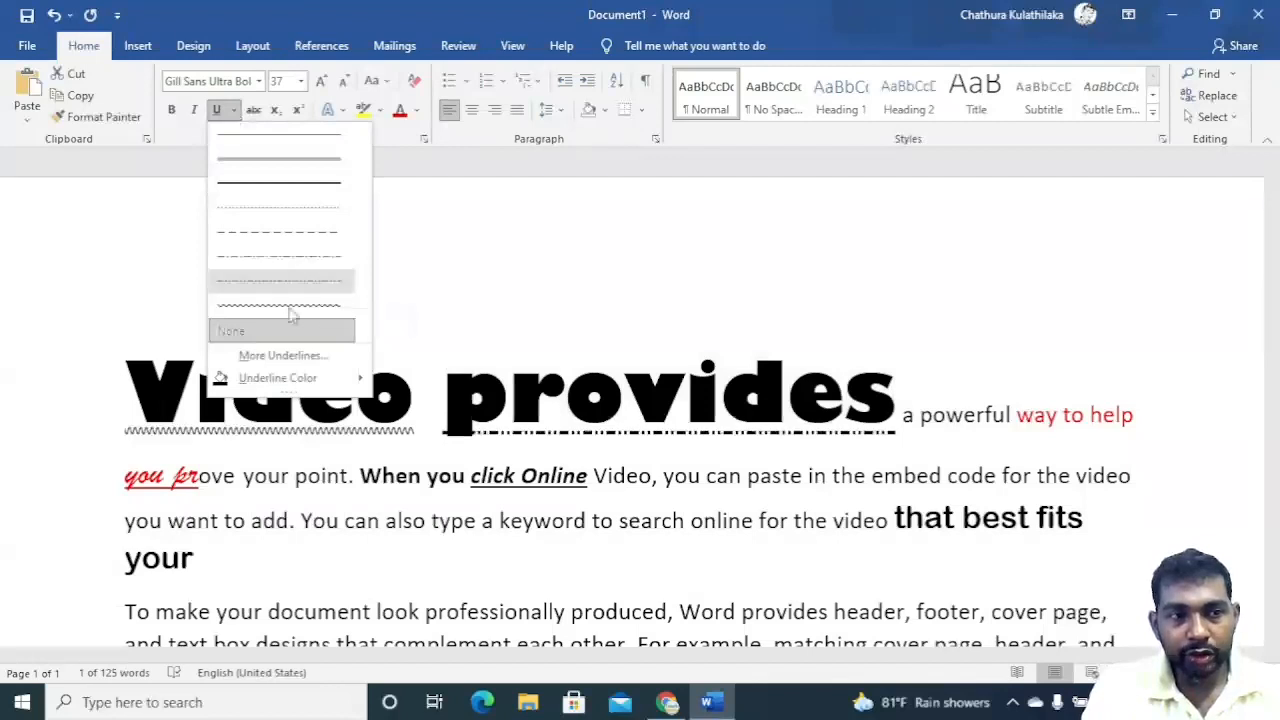
left_click(290, 356)
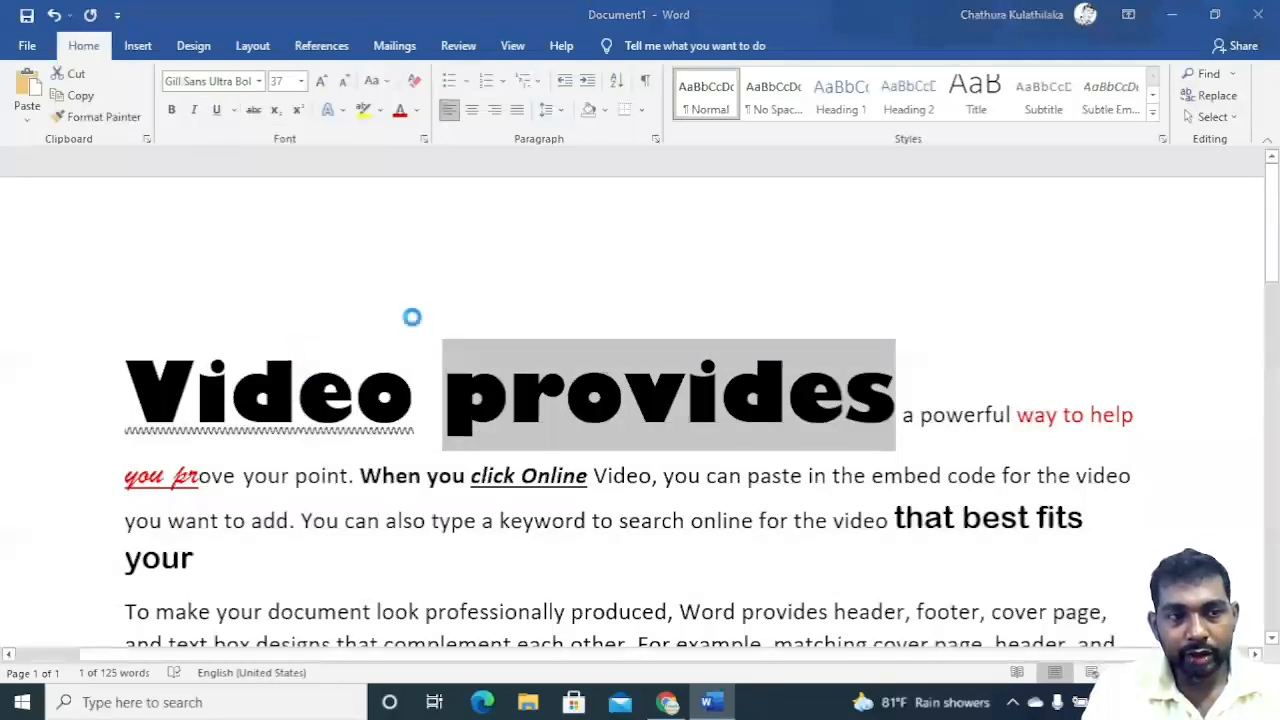
left_click(790, 571)
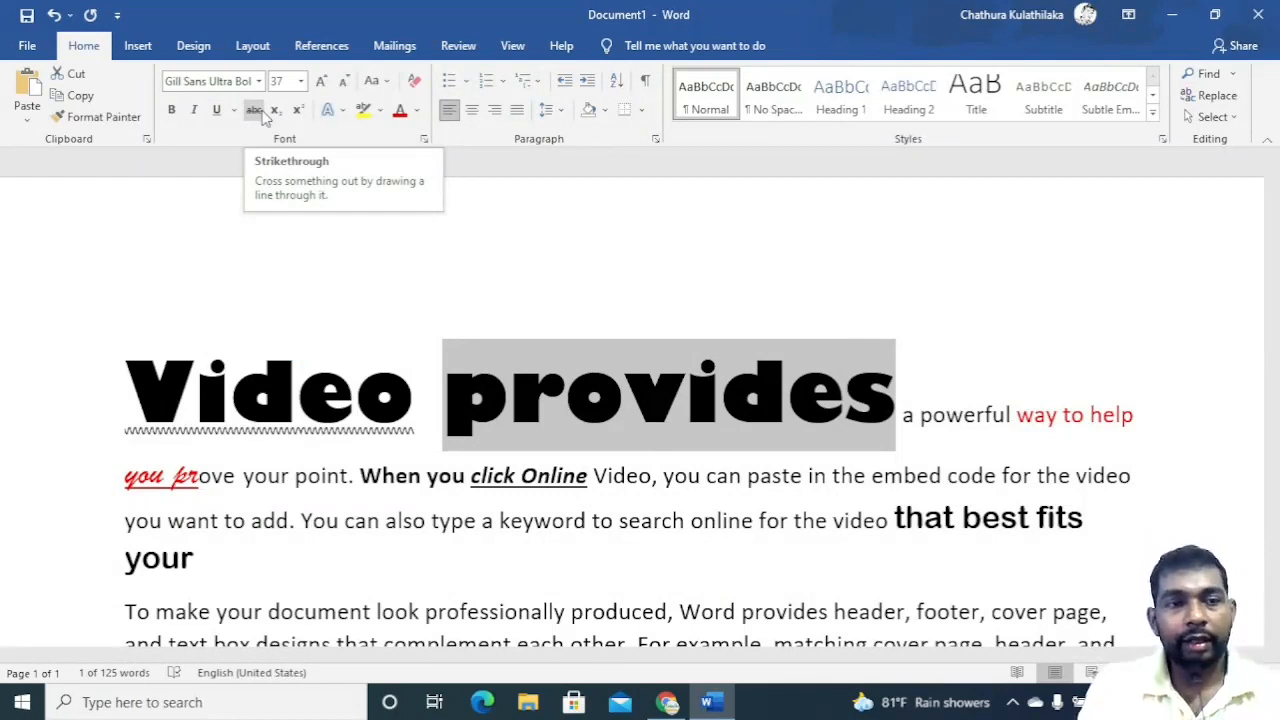
left_click(257, 111)
left_click(257, 111)
left_click(254, 110)
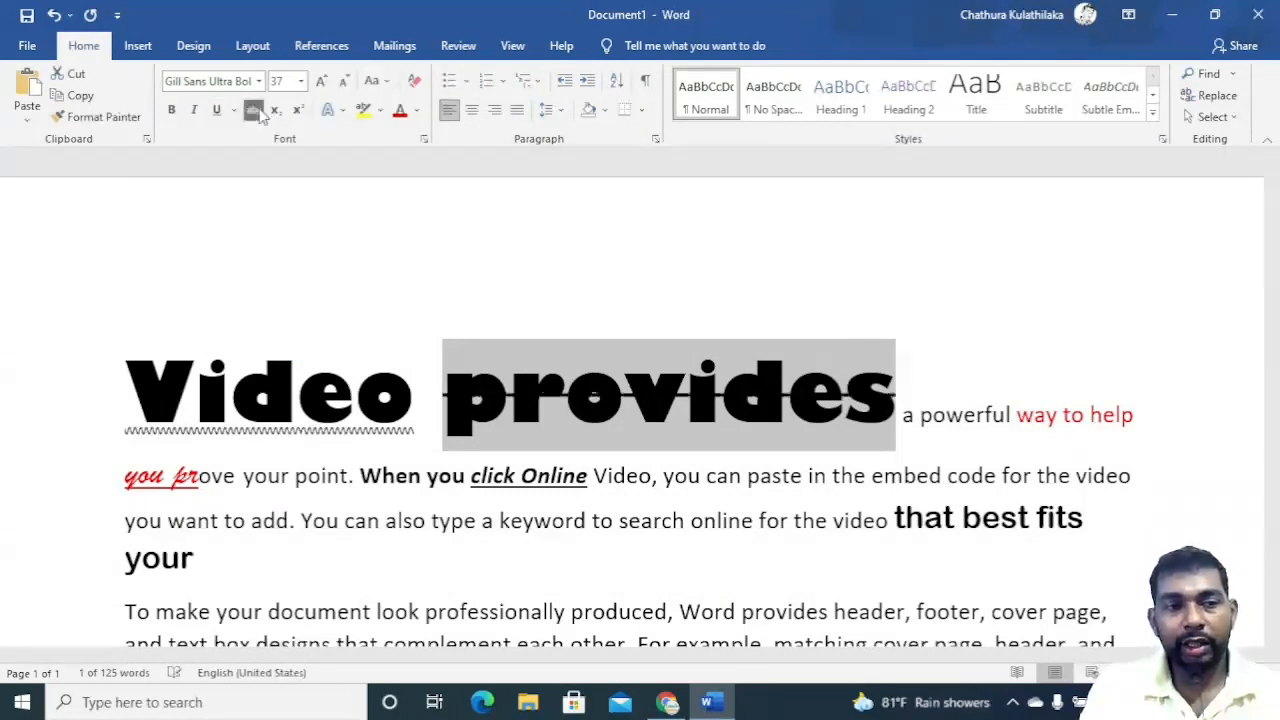
left_click(254, 110)
Apply strikethrough to 'you can paste' in the first paragraph.
left_click_drag(806, 477, 663, 477)
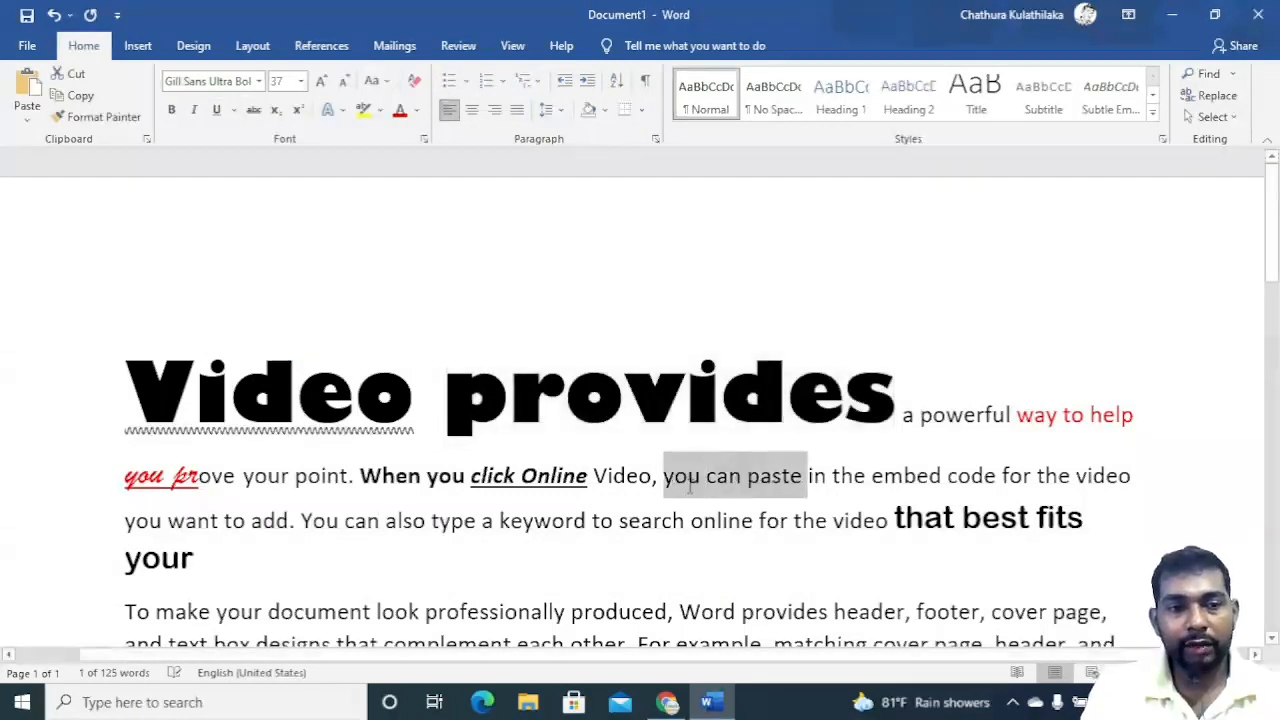
left_click(255, 110)
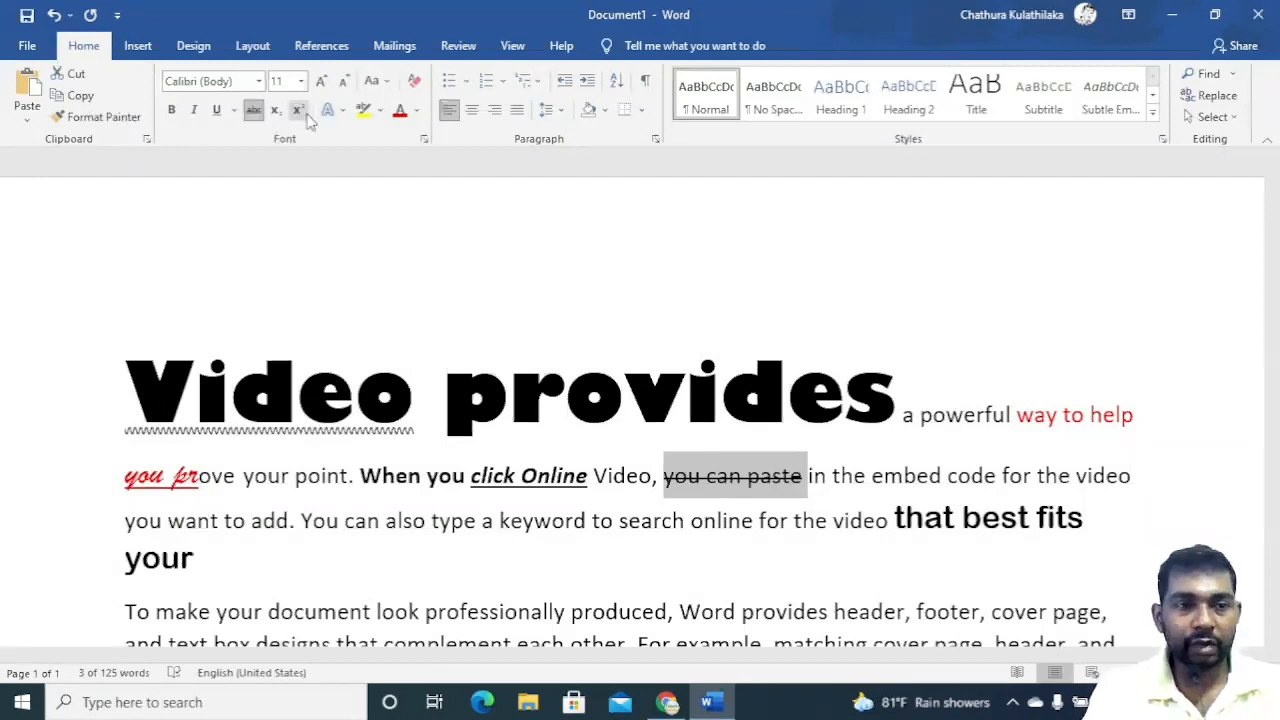
Insert the word 'h2o' before 'provides' in the heading.
scroll(634, 487, "down", 5)
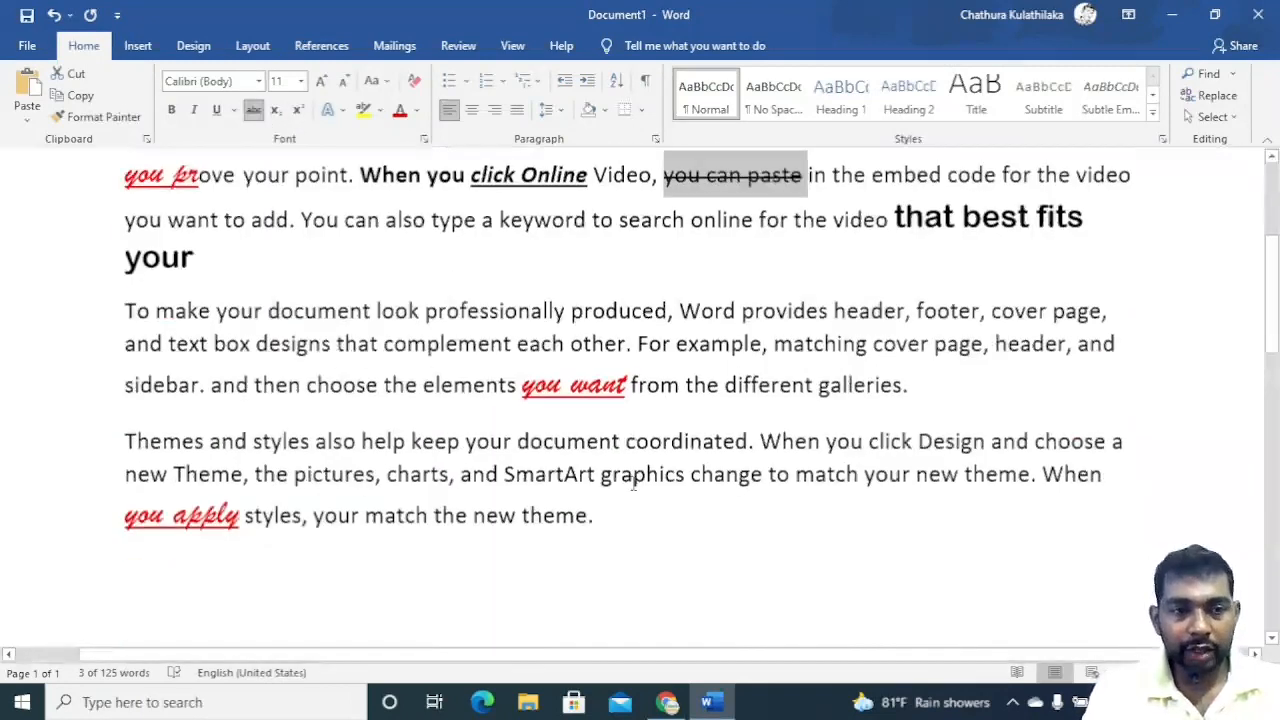
scroll(650, 500, "down", 1)
scroll(643, 474, "up", 6)
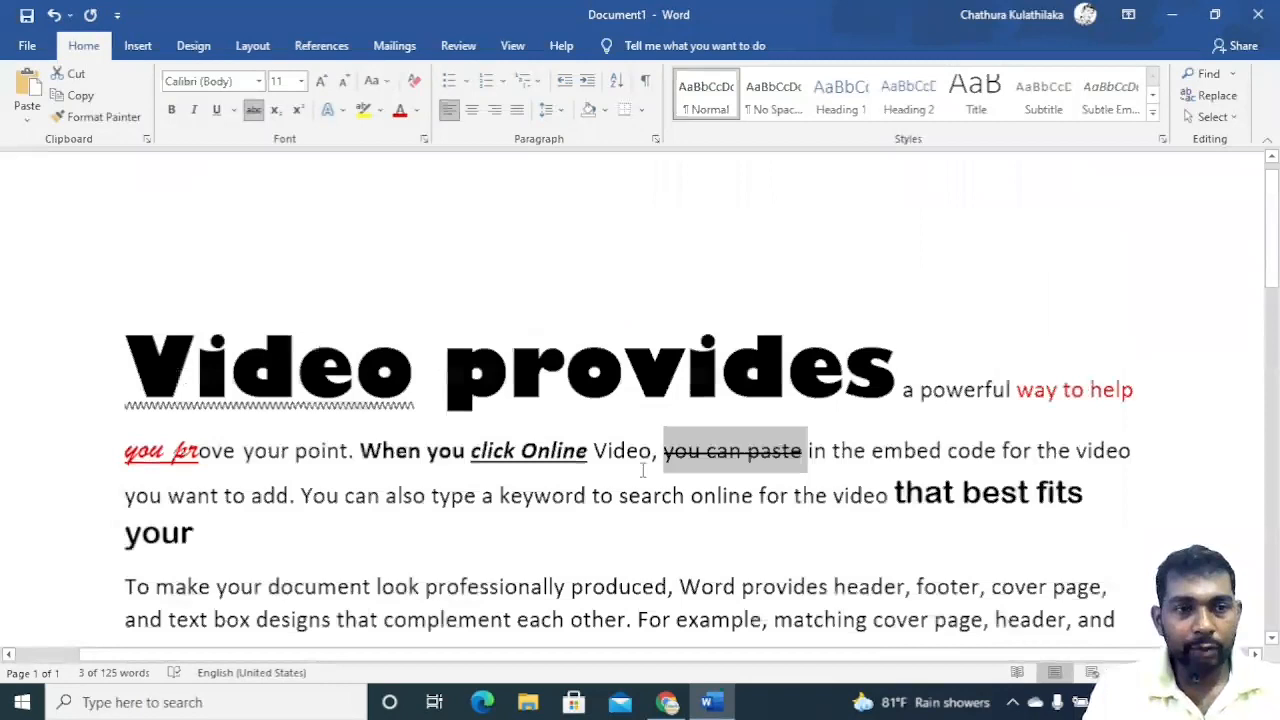
left_click(435, 385)
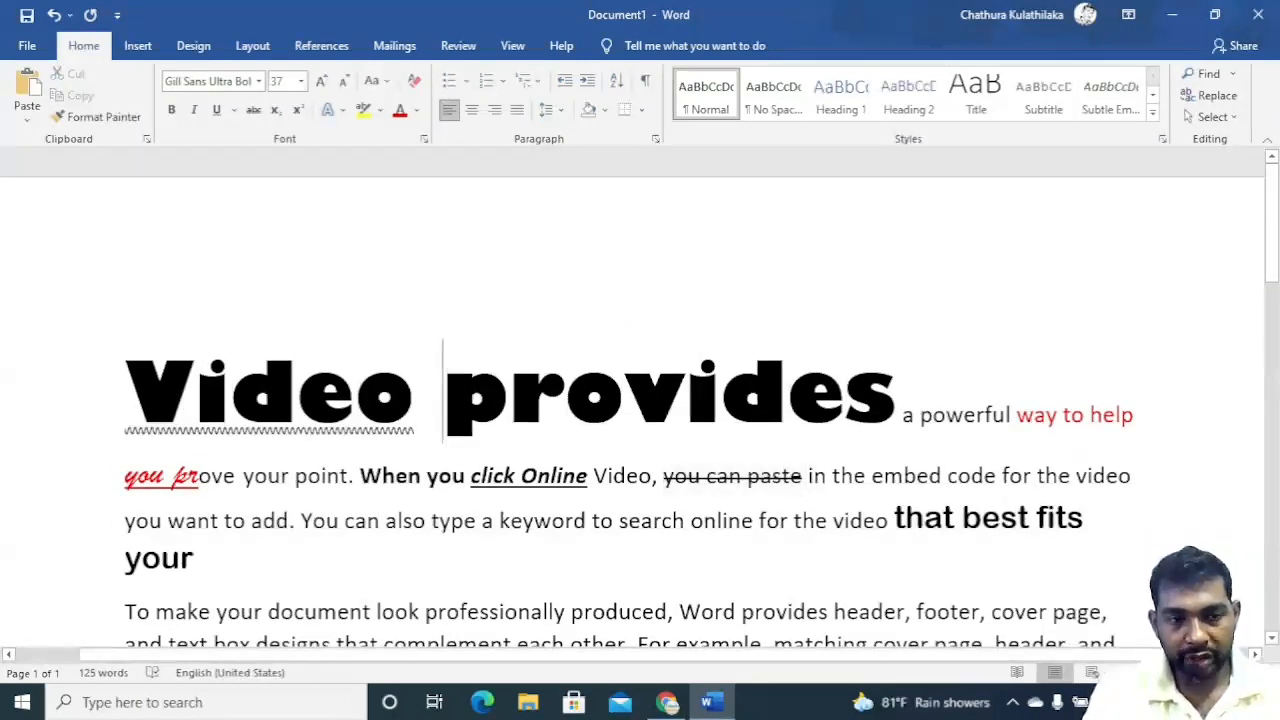
type("h")
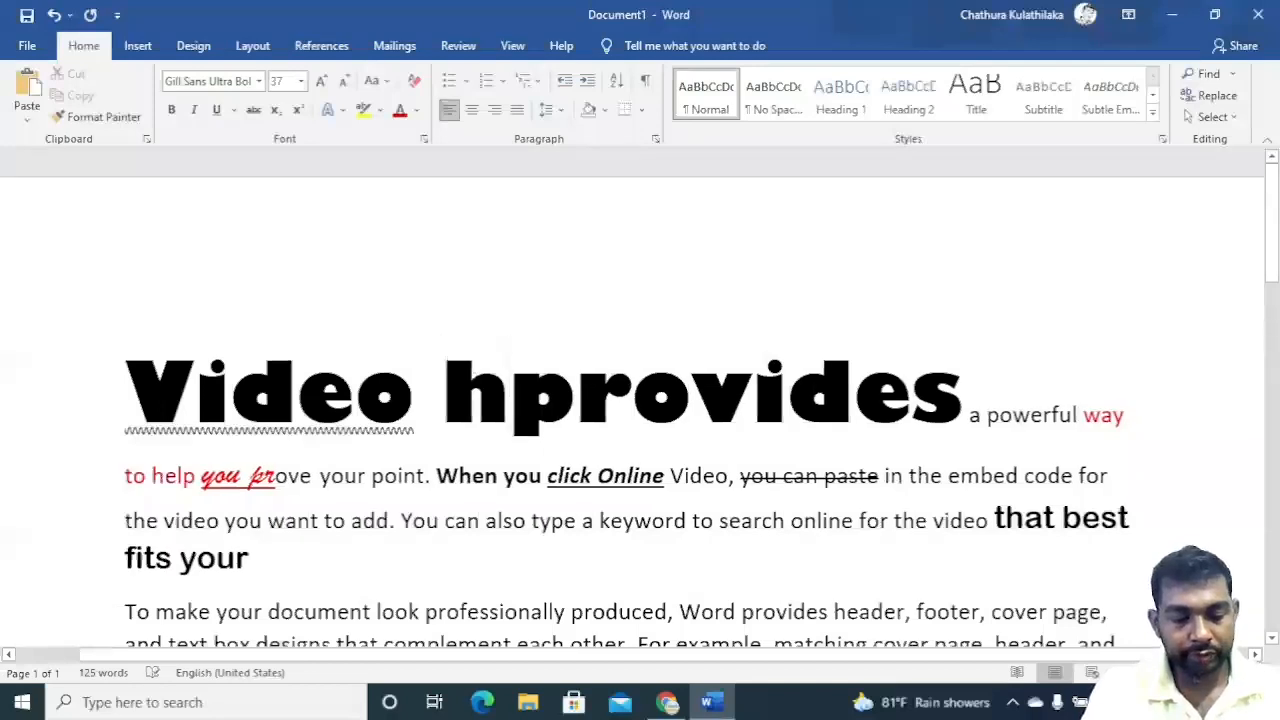
type("2o")
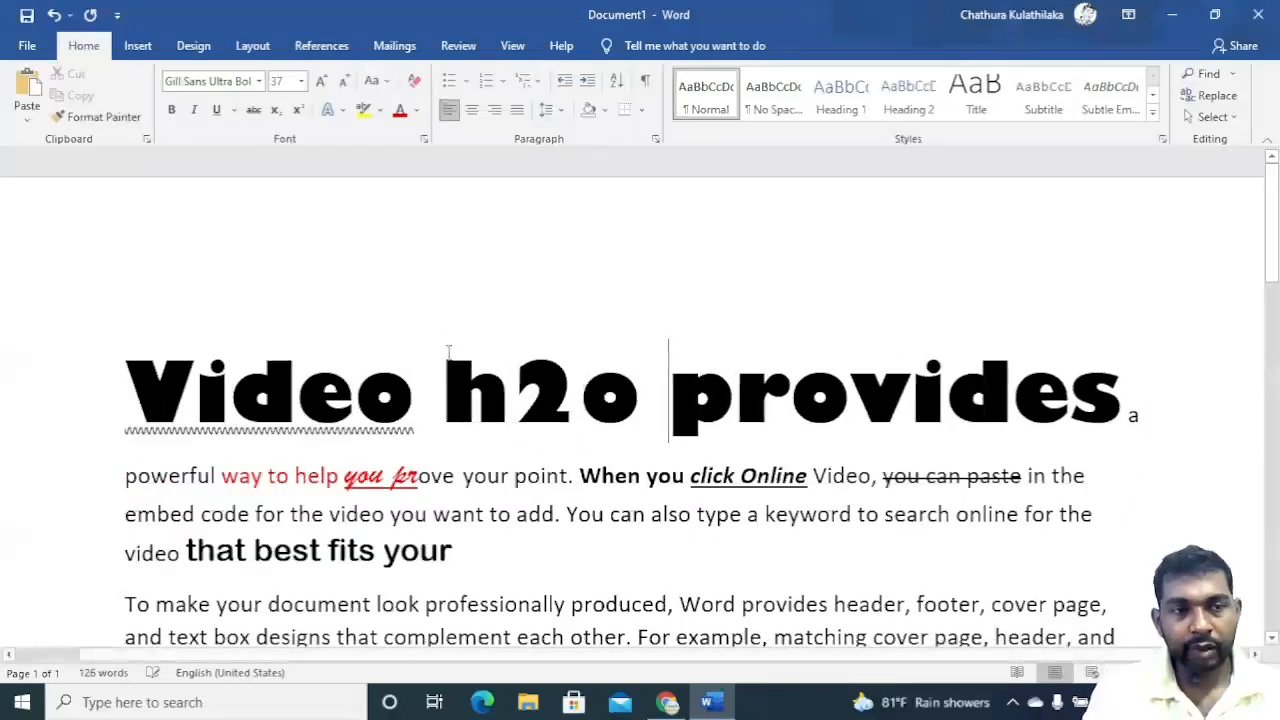
Set 'h2o' to the Bookman Old Style font and change its case to UPPERCASE.
left_click_drag(444, 390, 640, 390)
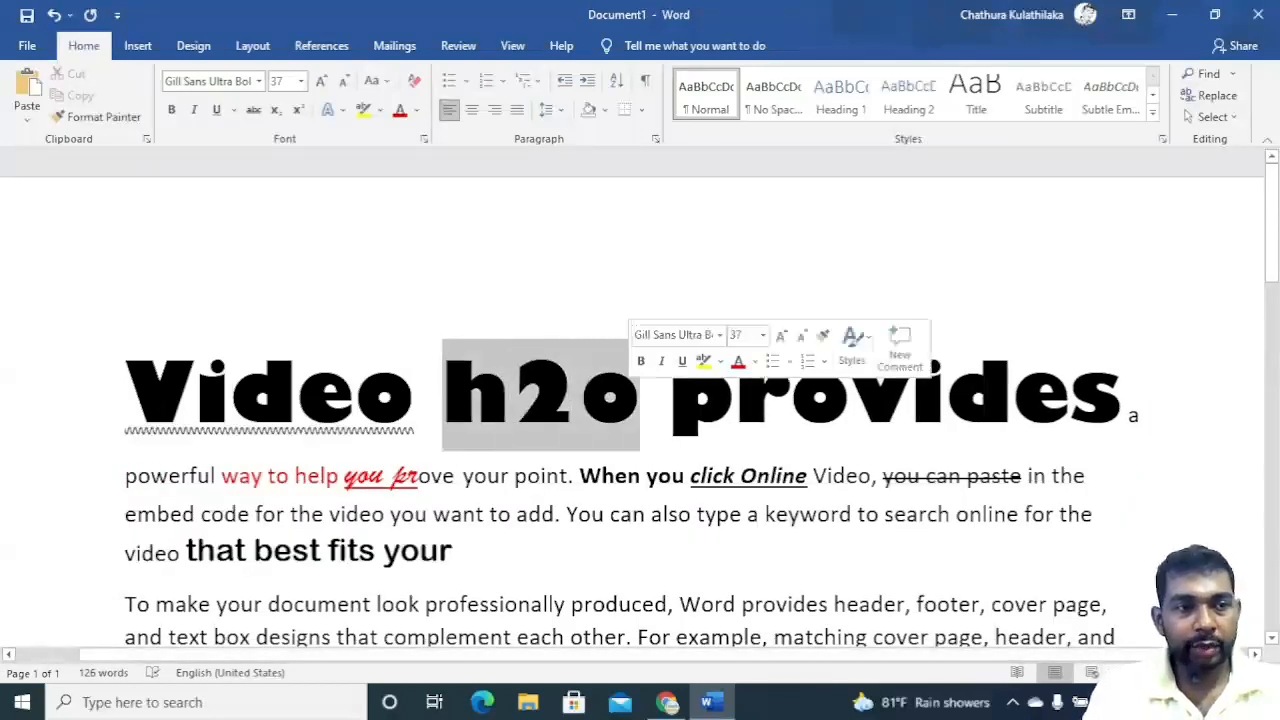
left_click(260, 81)
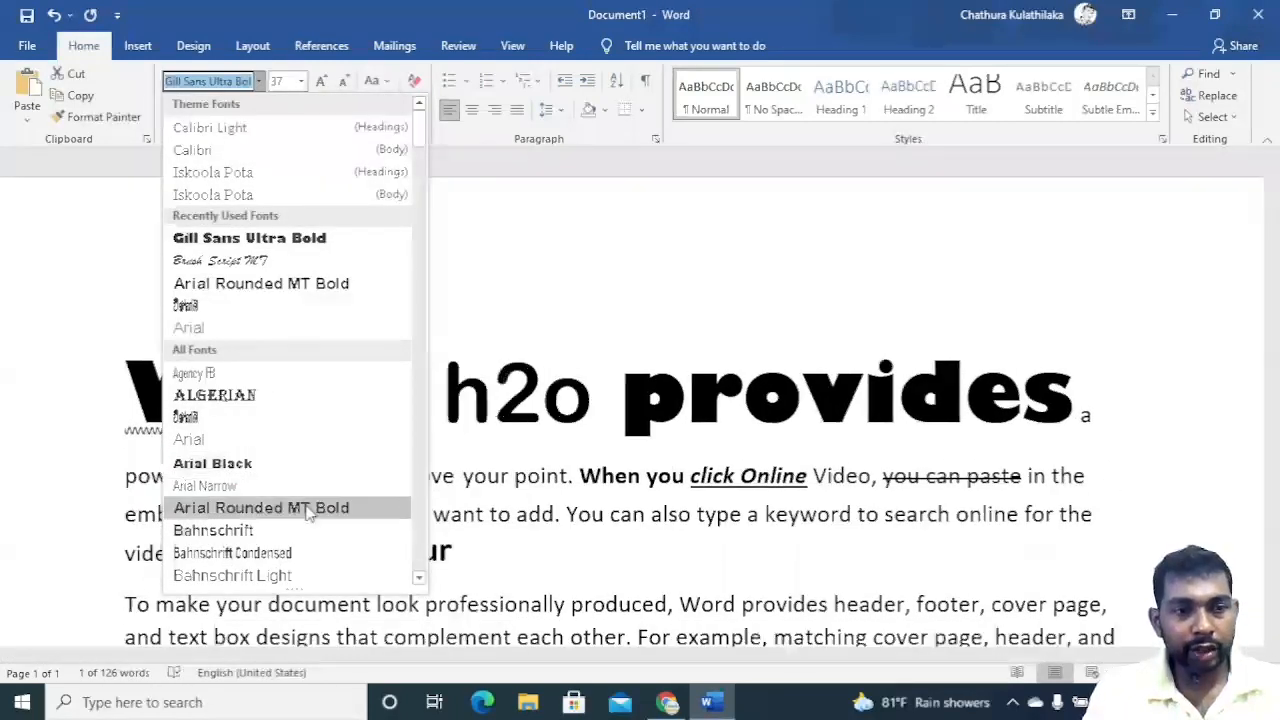
scroll(268, 490, "down", 10)
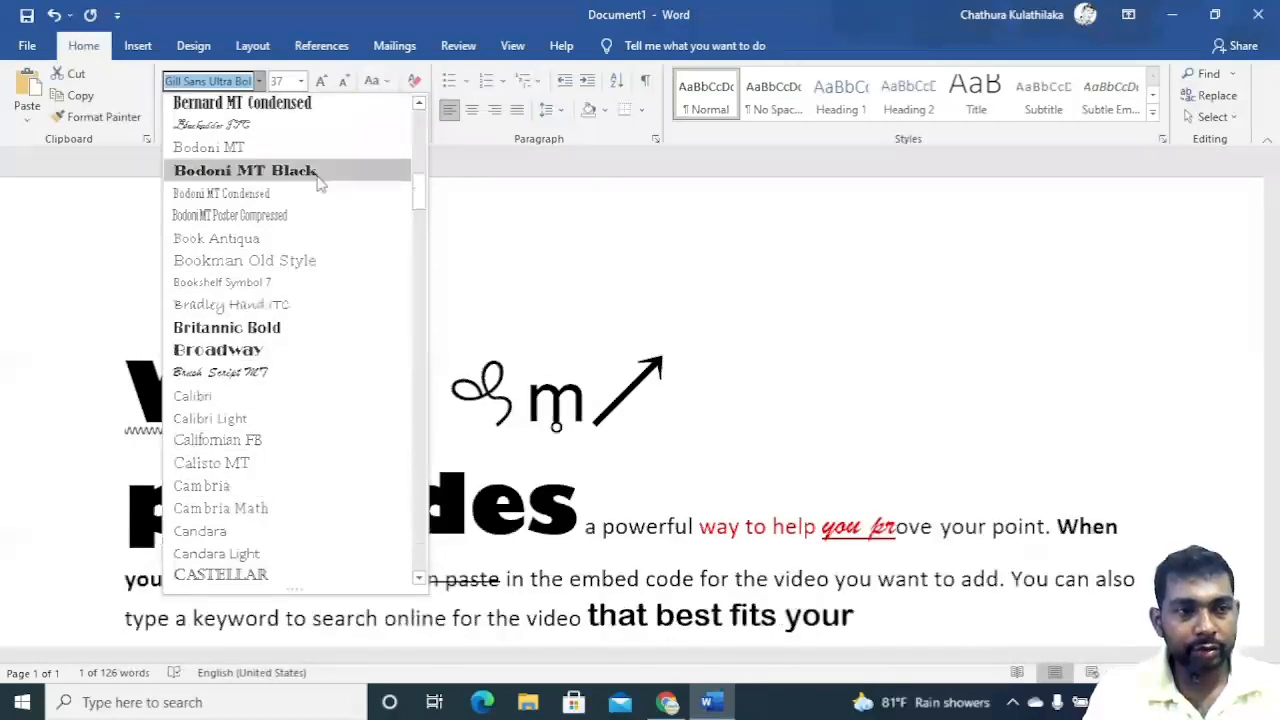
left_click(336, 263)
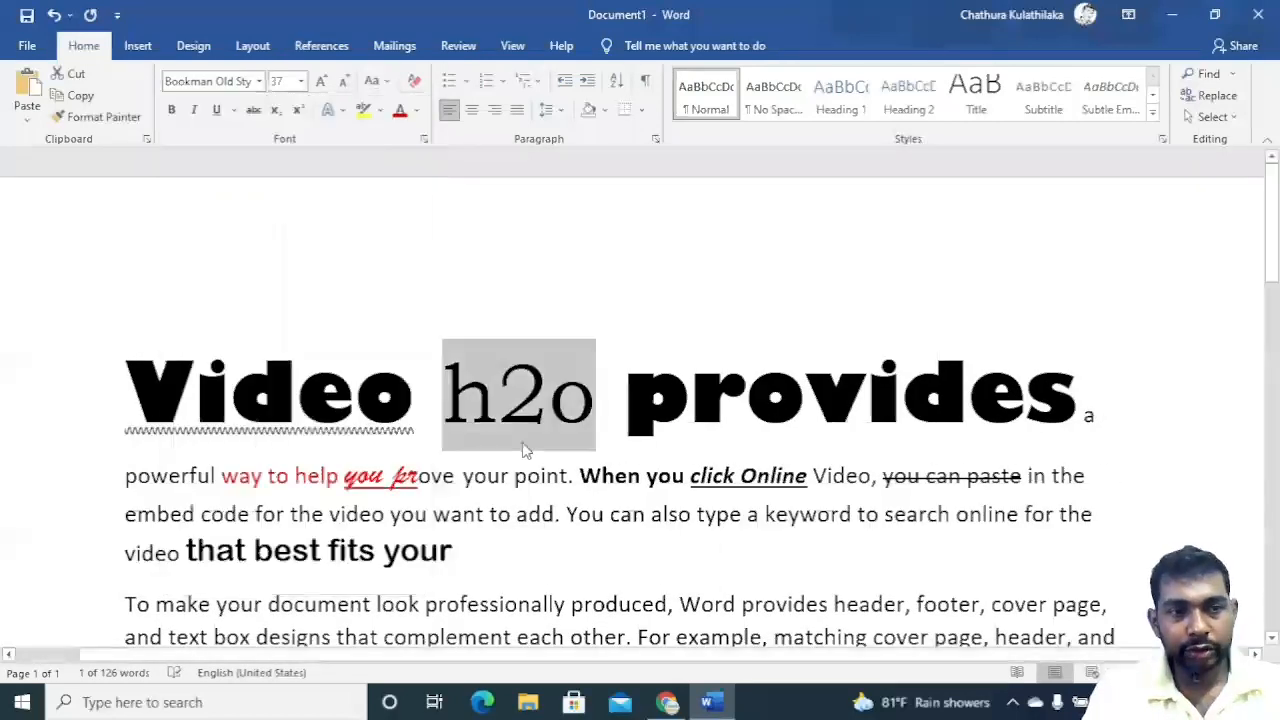
left_click(387, 81)
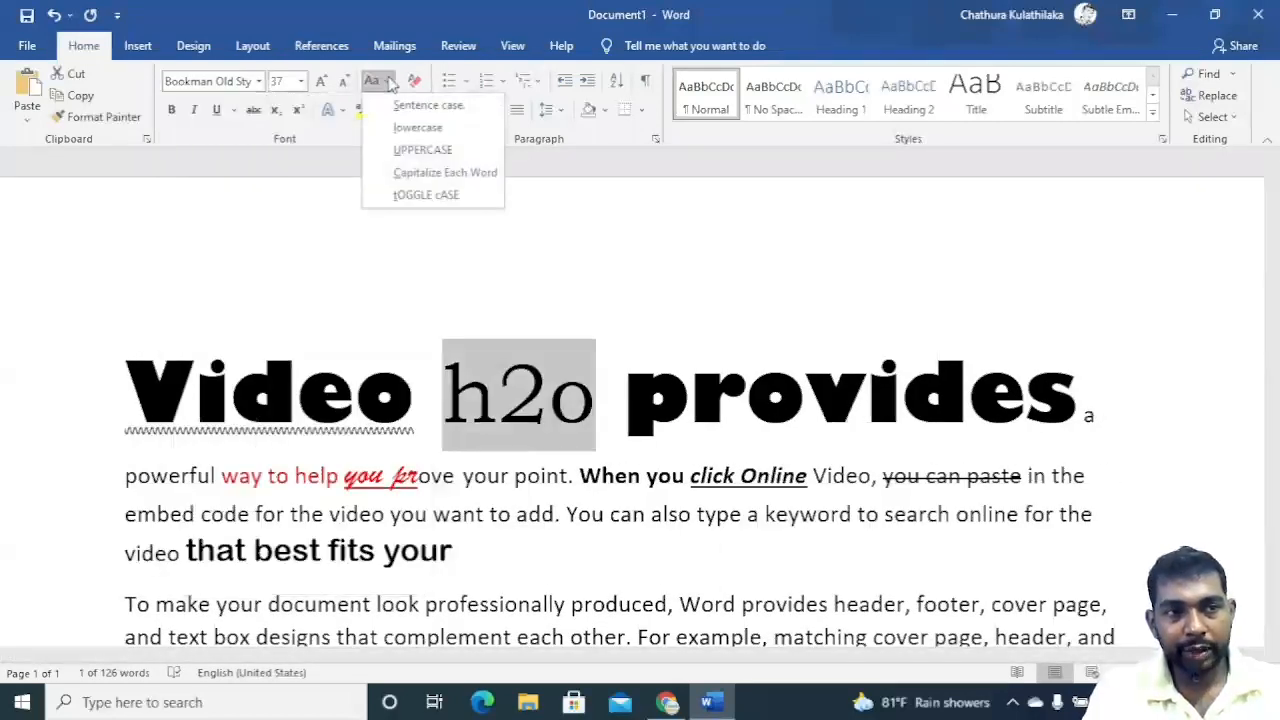
left_click(424, 152)
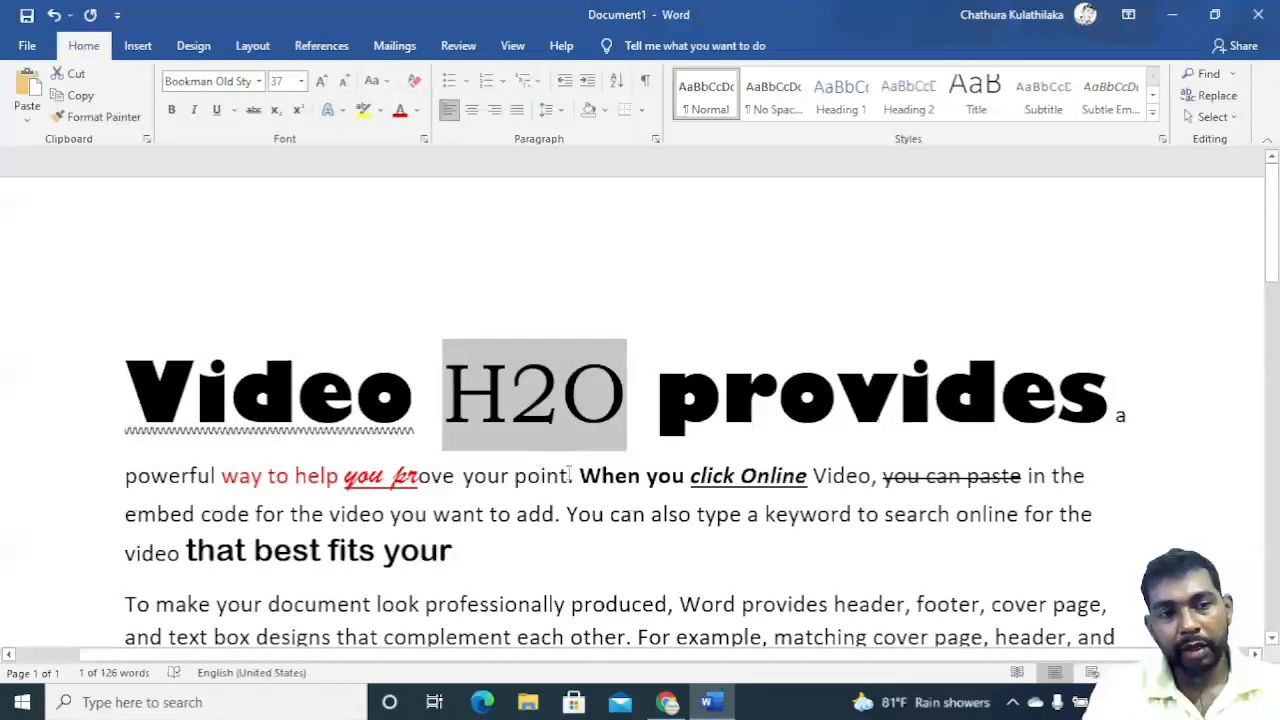
Make the 2 in H2O a subscript.
left_click(560, 425)
left_click_drag(560, 395, 518, 393)
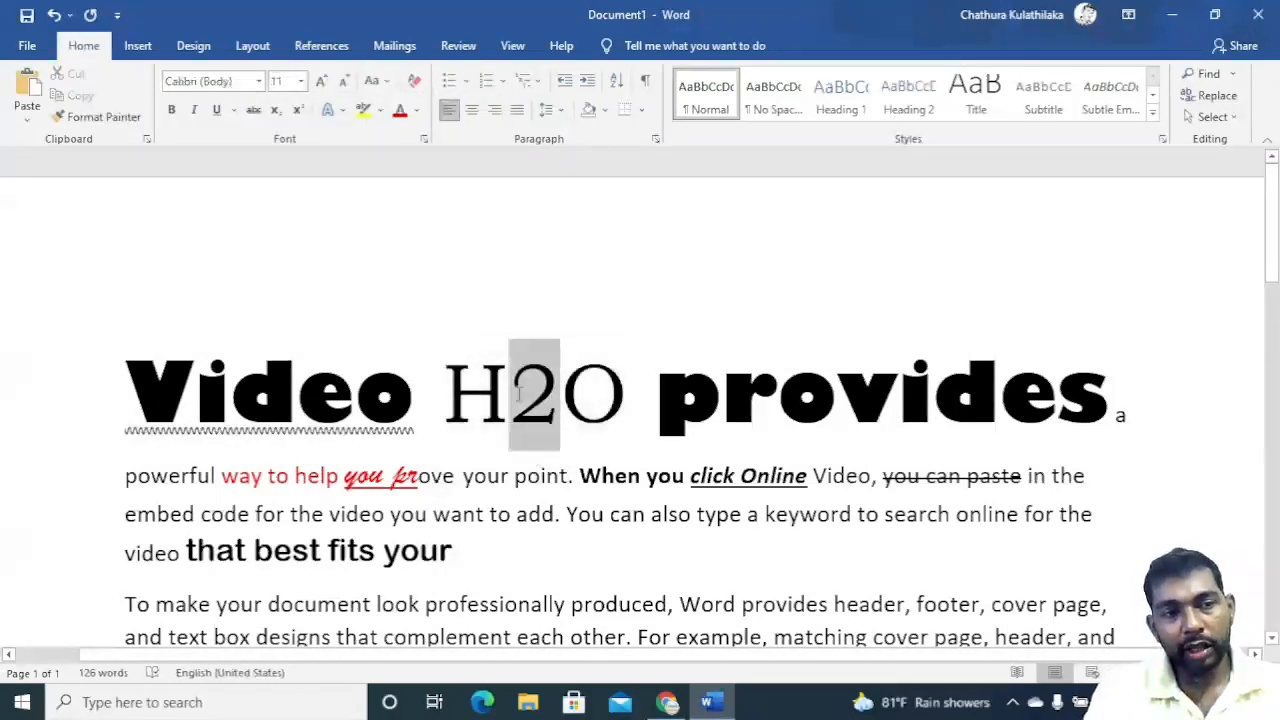
left_click(276, 109)
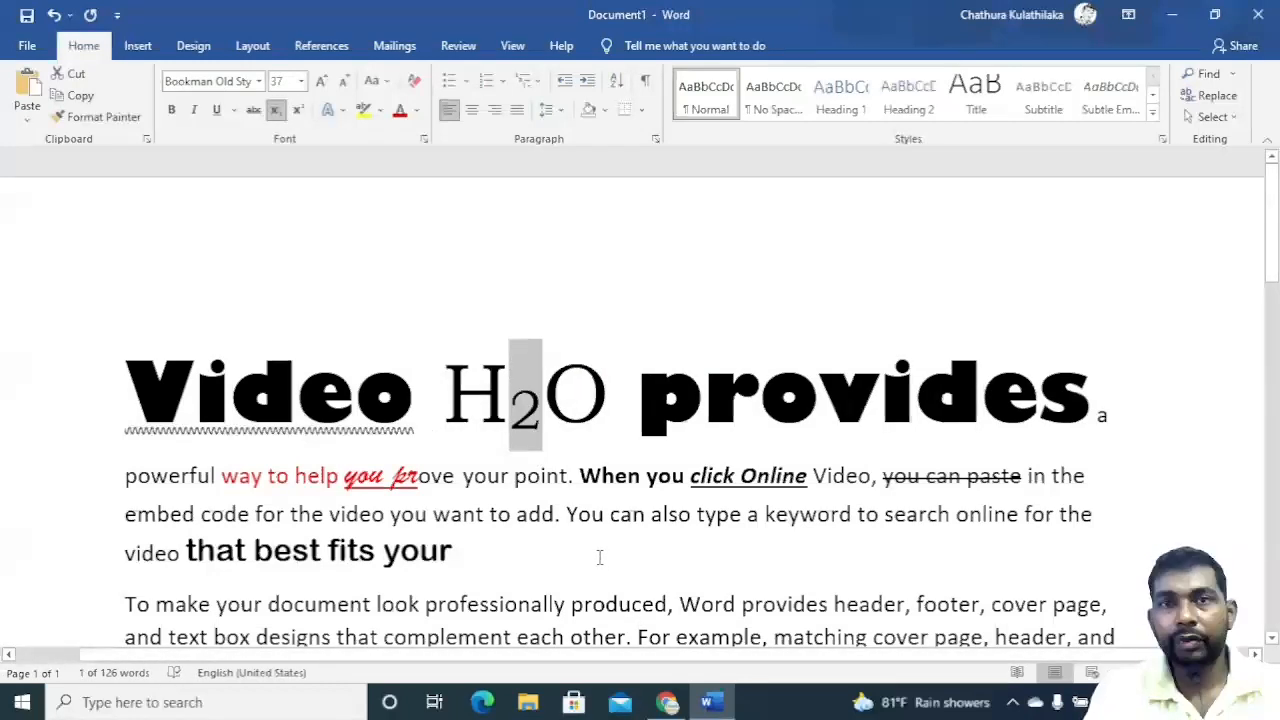
left_click(543, 497)
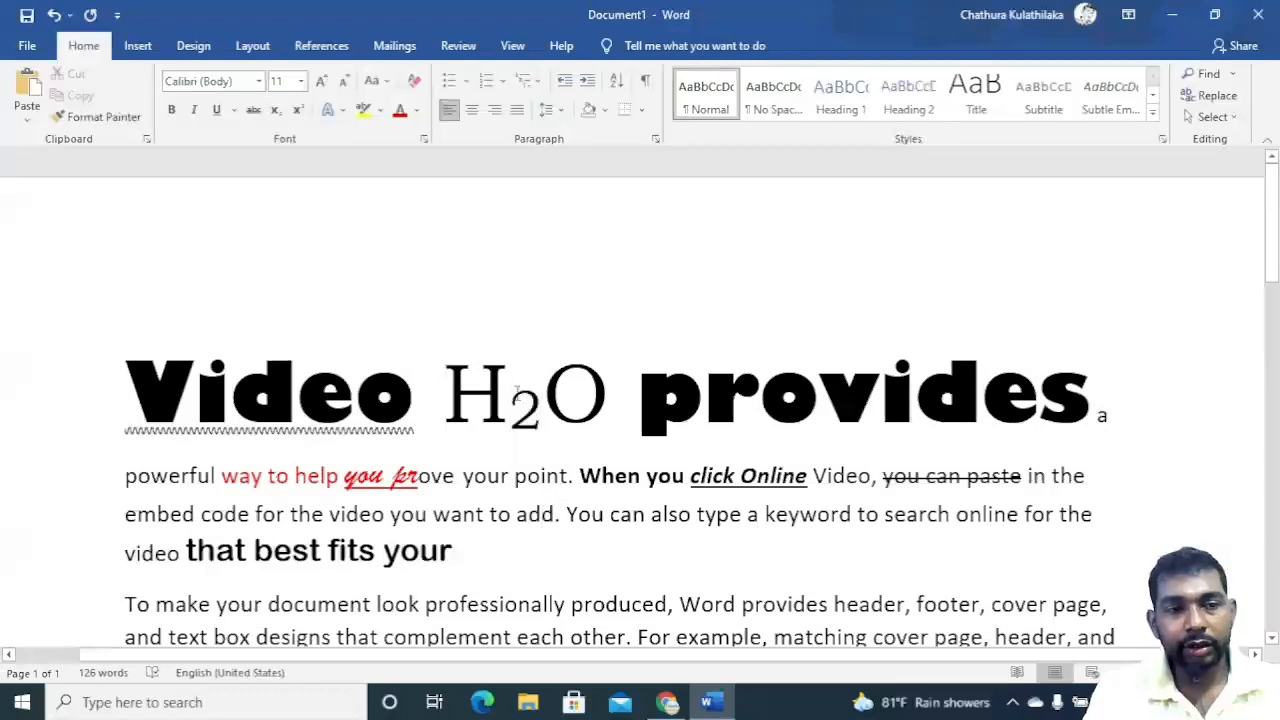
left_click_drag(515, 395, 541, 420)
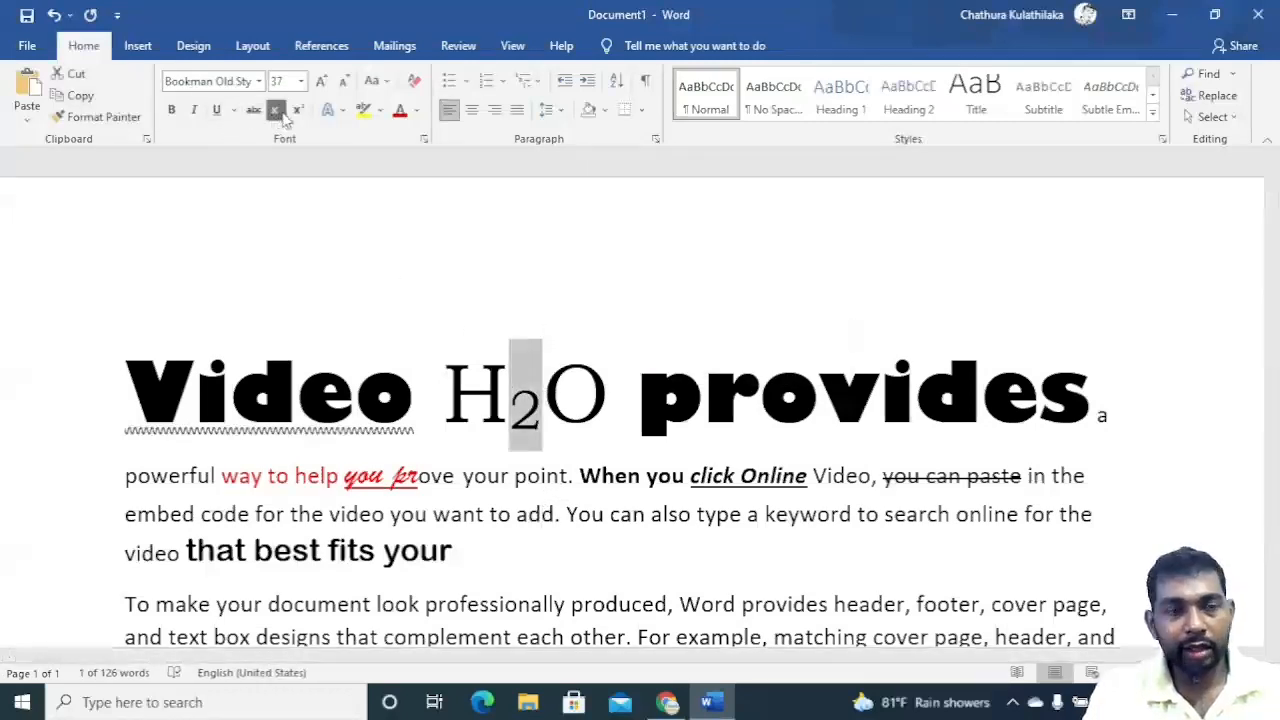
left_click(521, 459)
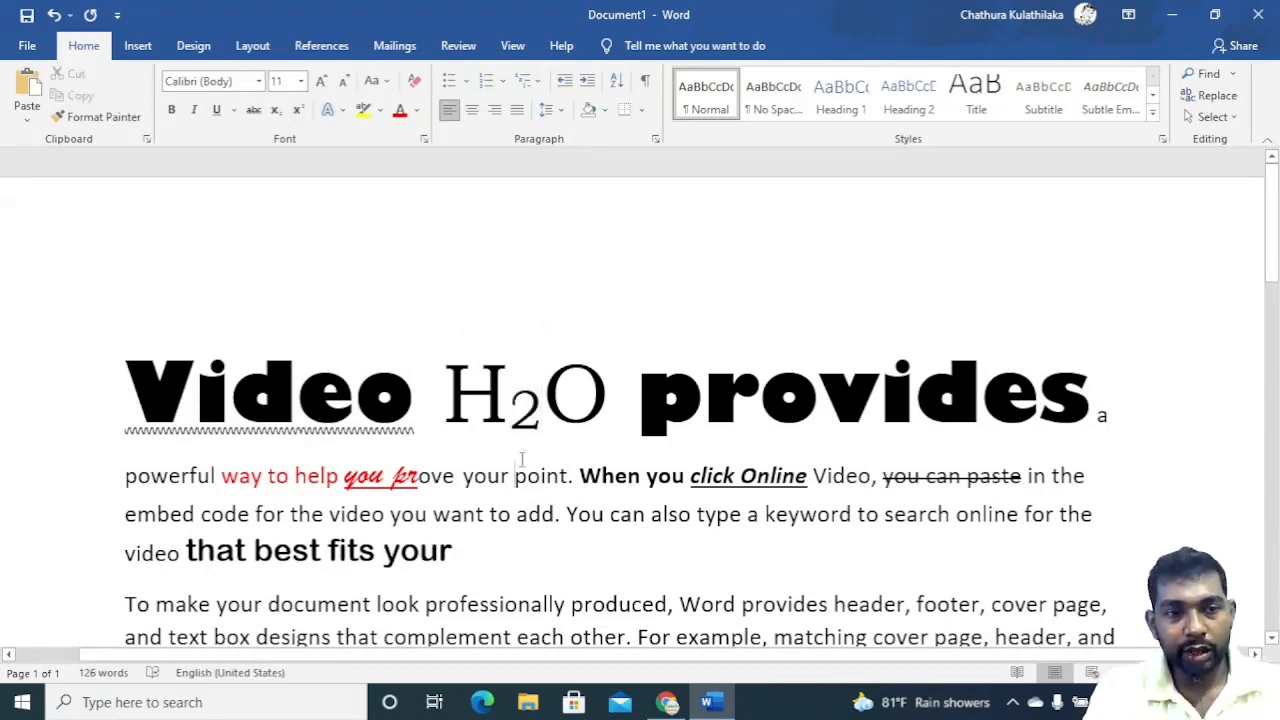
left_click(612, 393)
type(",")
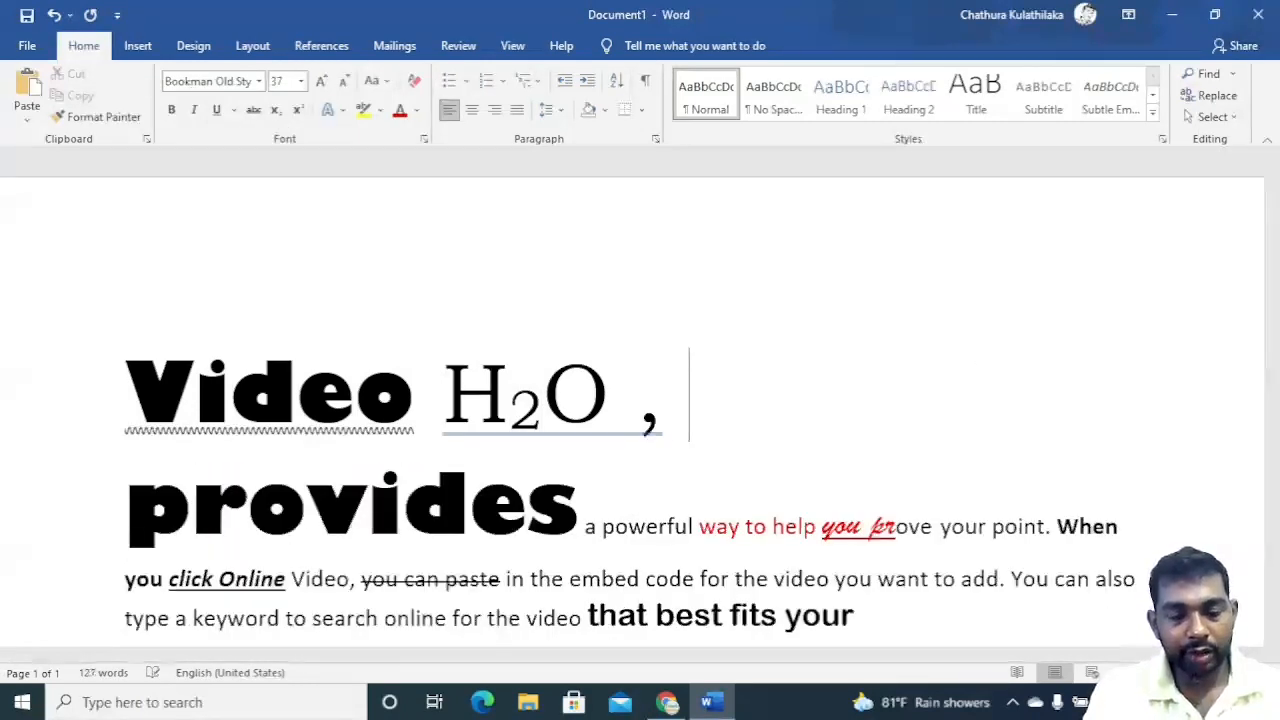
left_click(645, 418)
key("Delete")
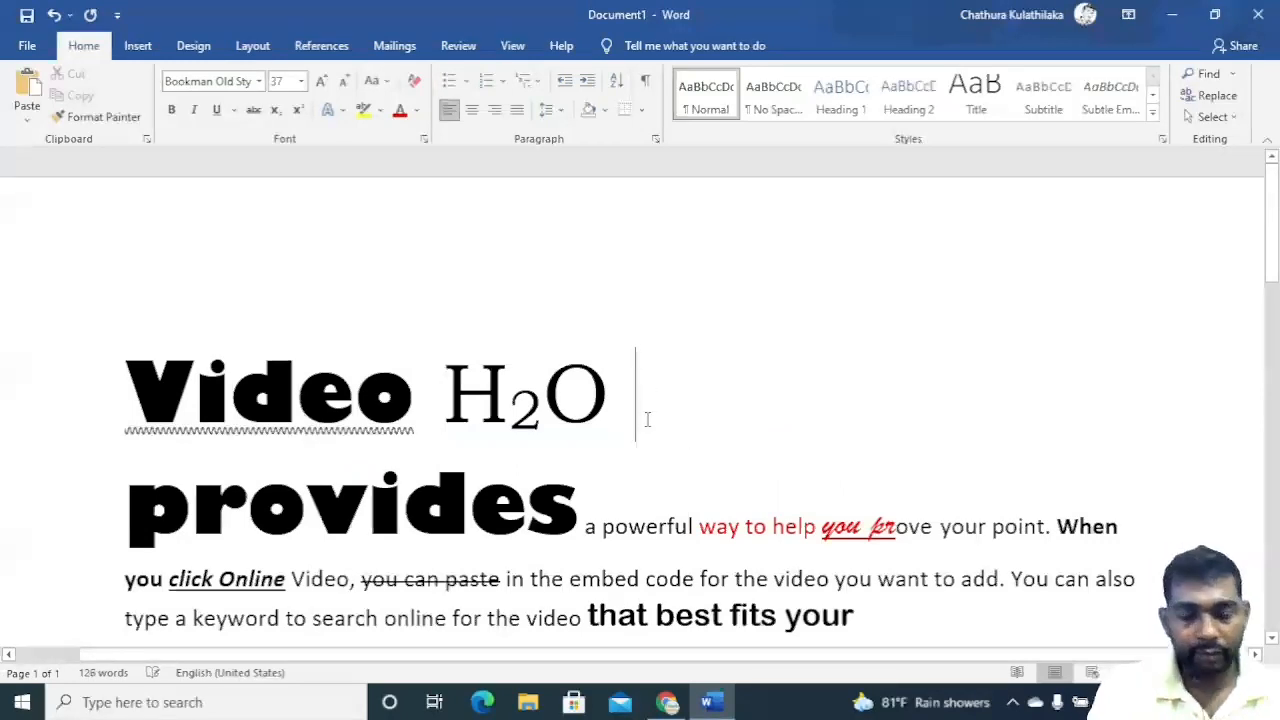
Type '7th' after H2O in the heading, with 'th' as superscript.
type("7th")
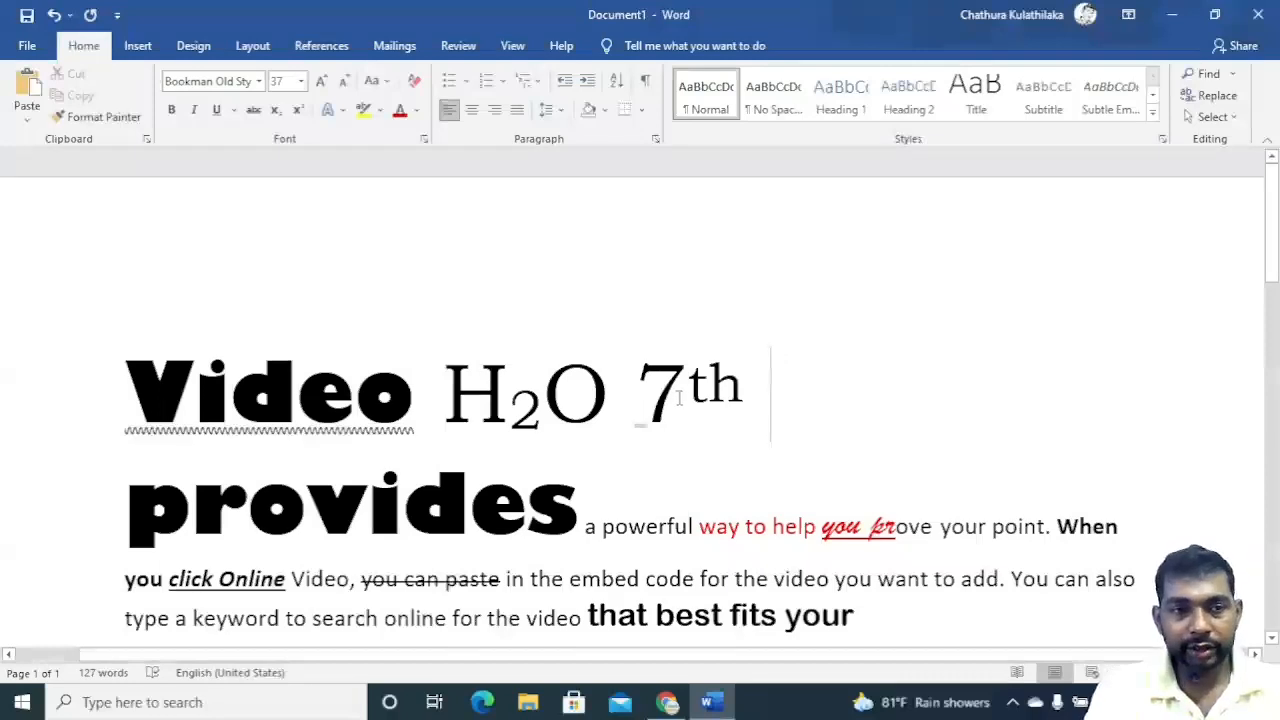
left_click_drag(687, 397, 733, 400)
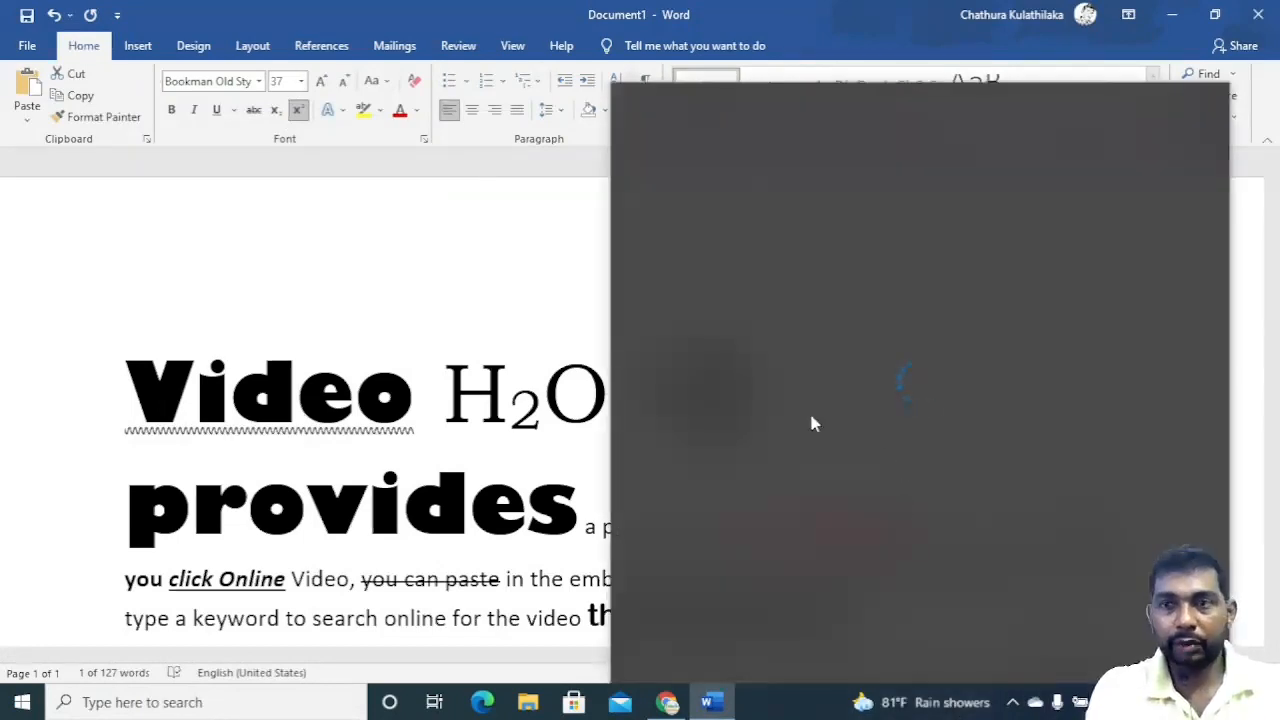
left_click(467, 232)
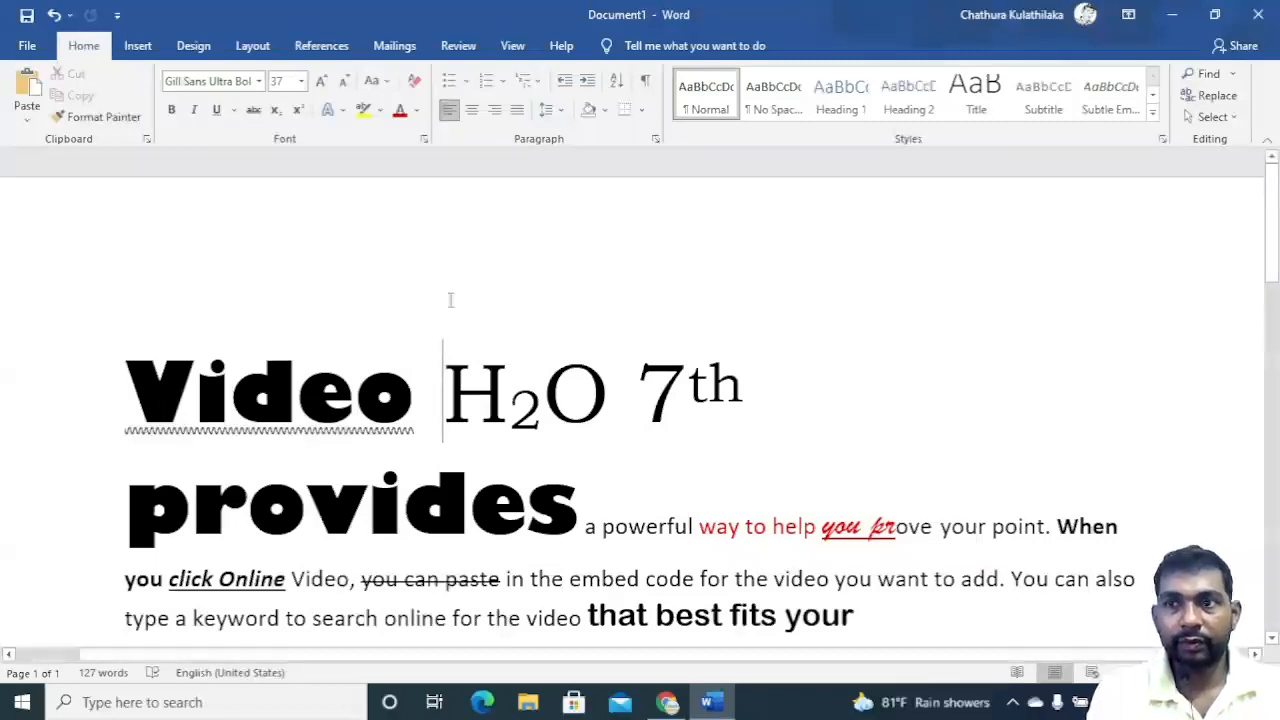
left_click(798, 500)
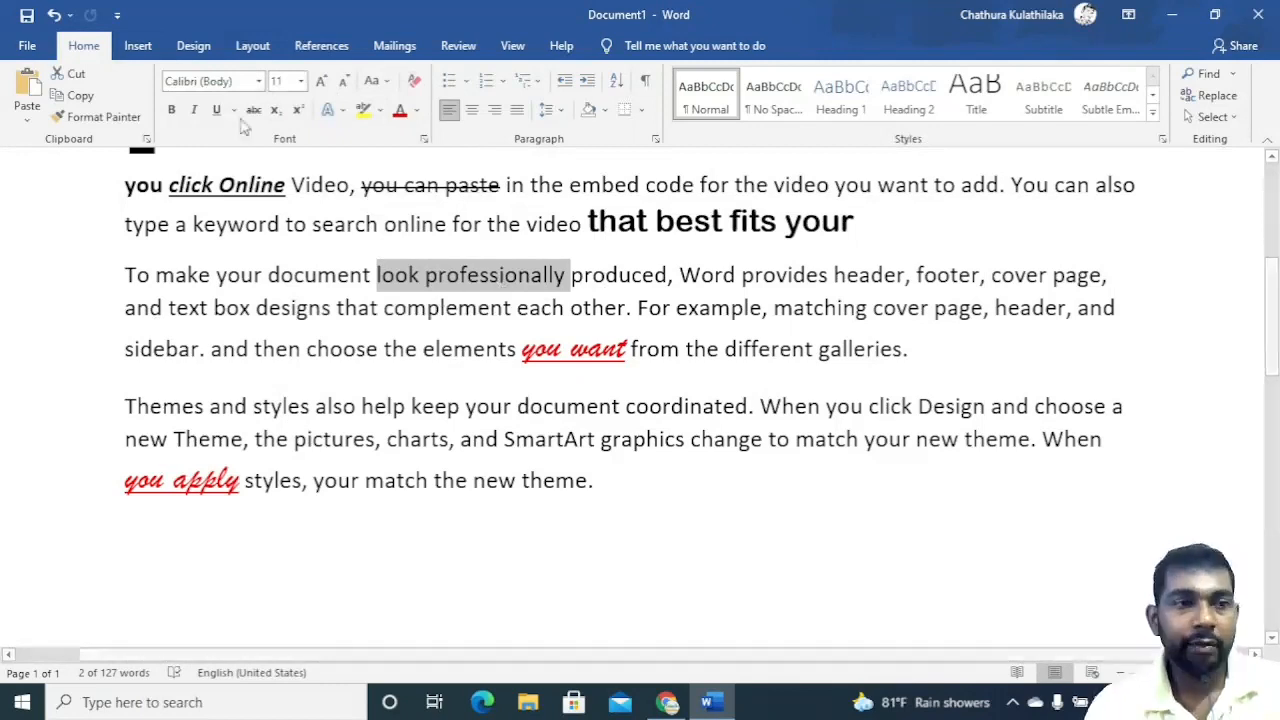
Apply an orange gradient text effect from the Text Effects gallery to 'look professionally'.
left_click(346, 111)
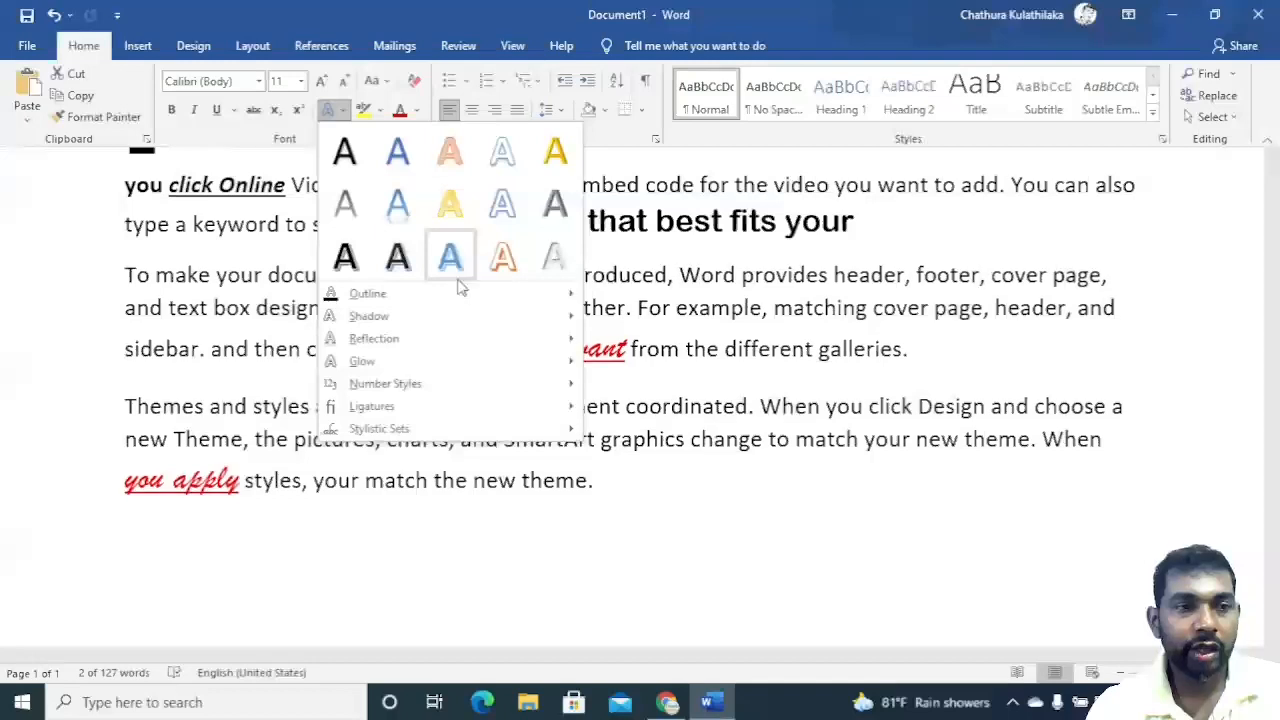
left_click(502, 257)
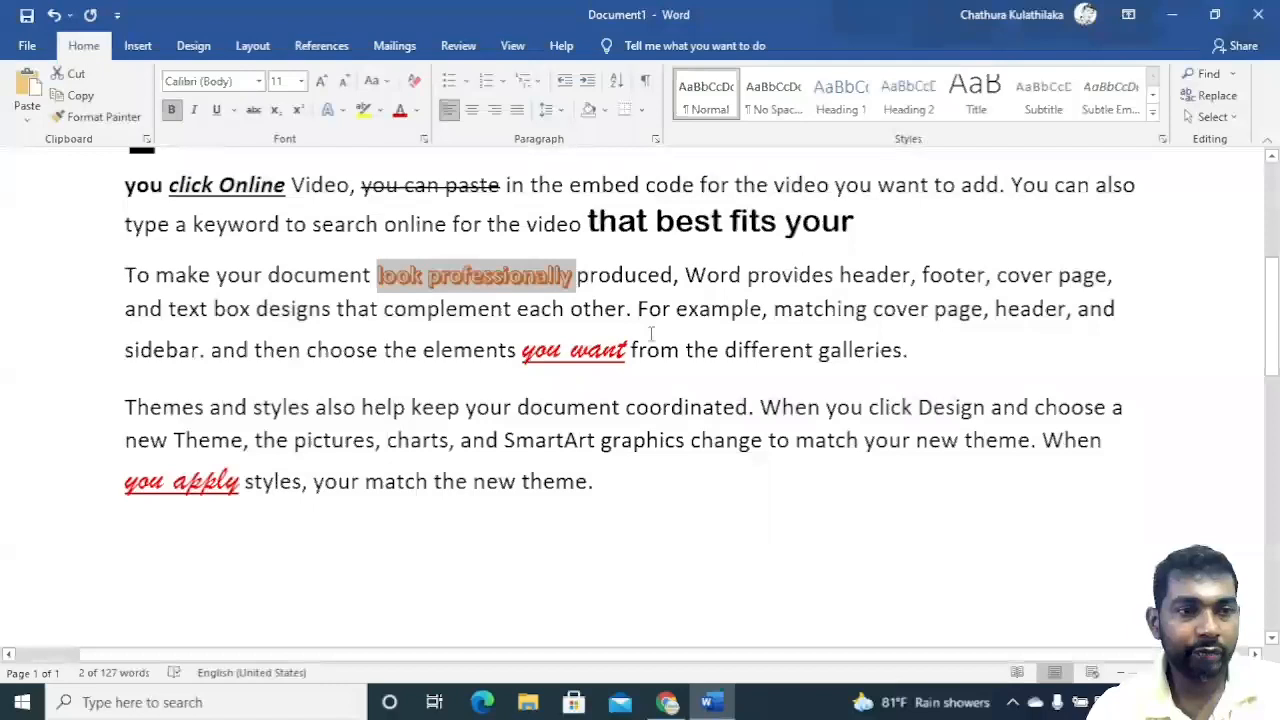
left_click(334, 110)
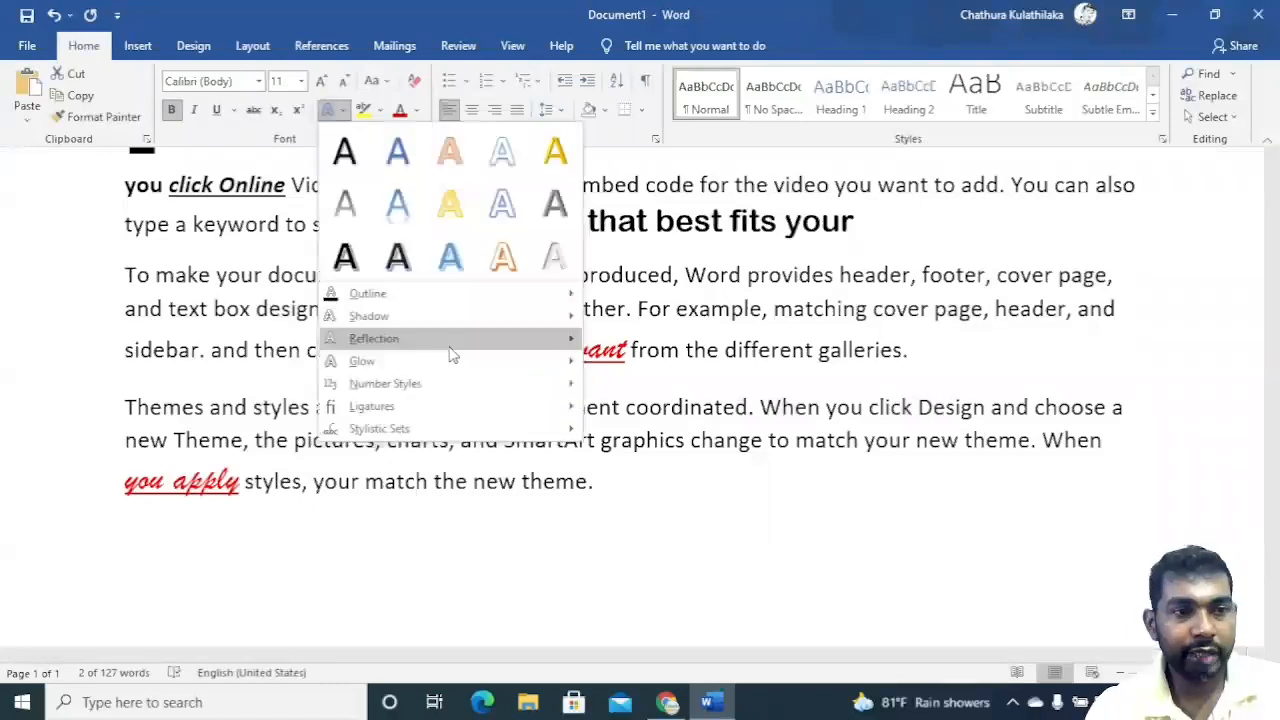
left_click(494, 258)
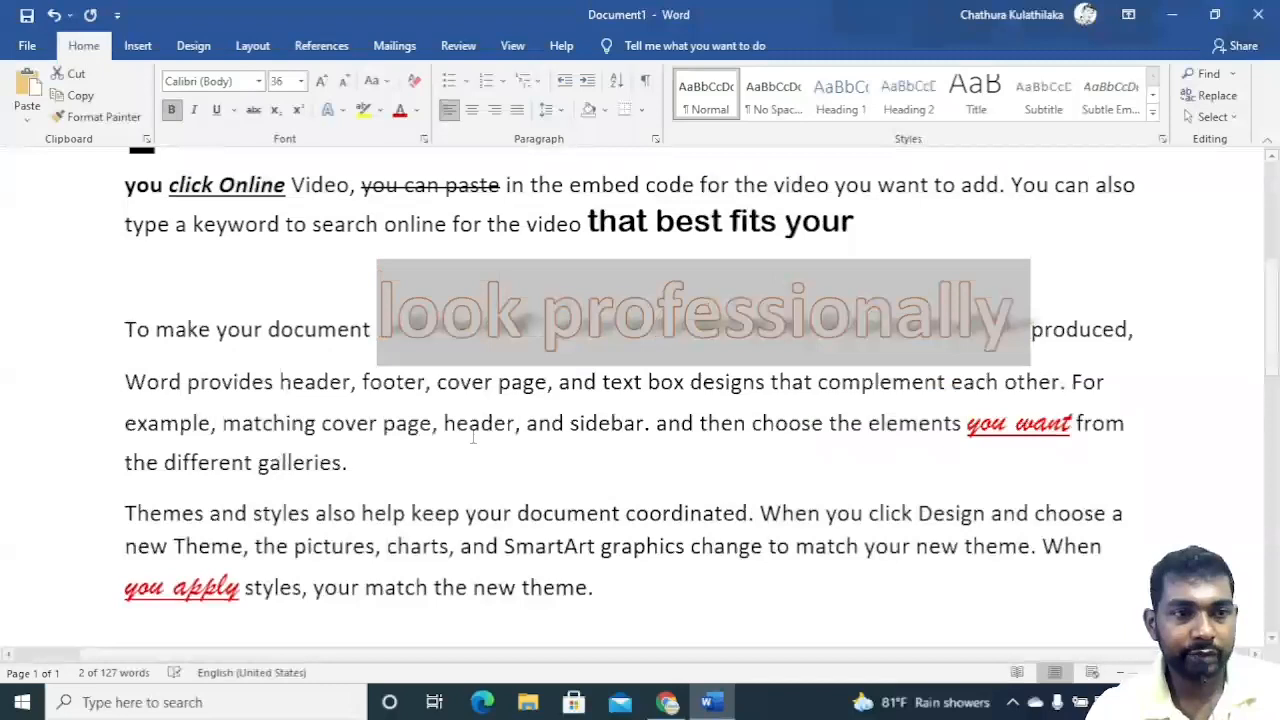
left_click(382, 300)
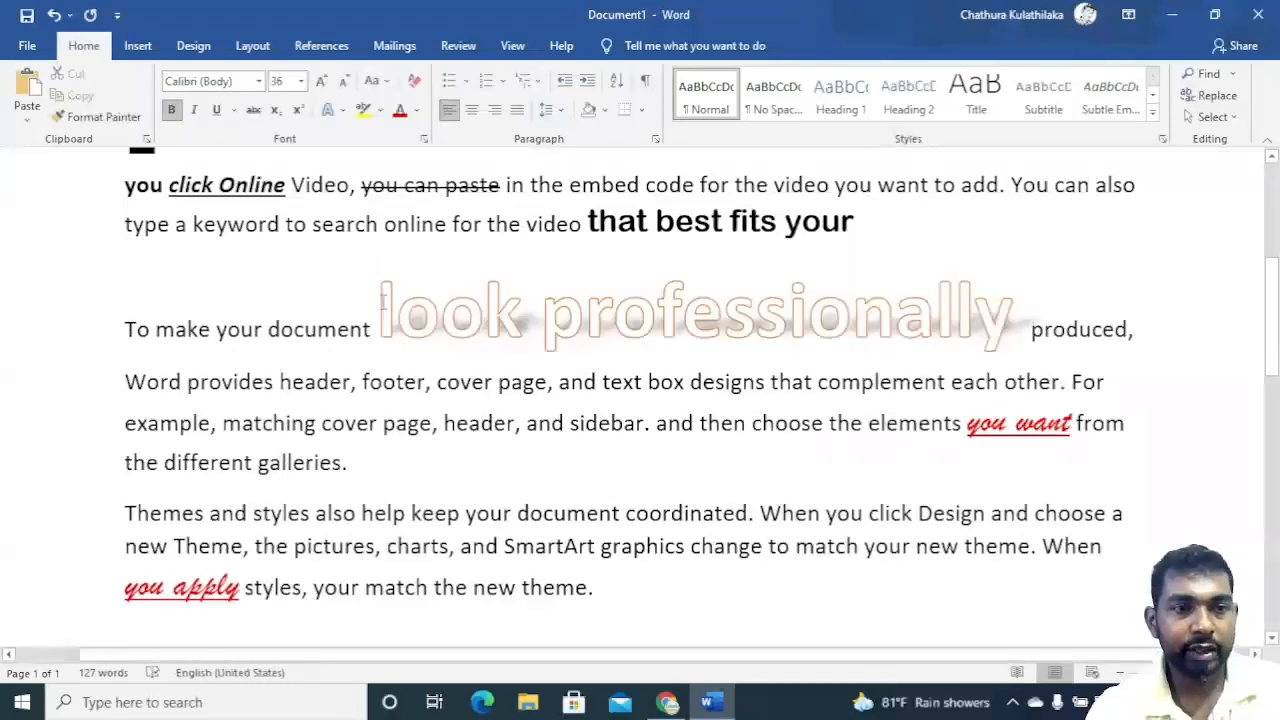
left_click_drag(382, 302, 1022, 318)
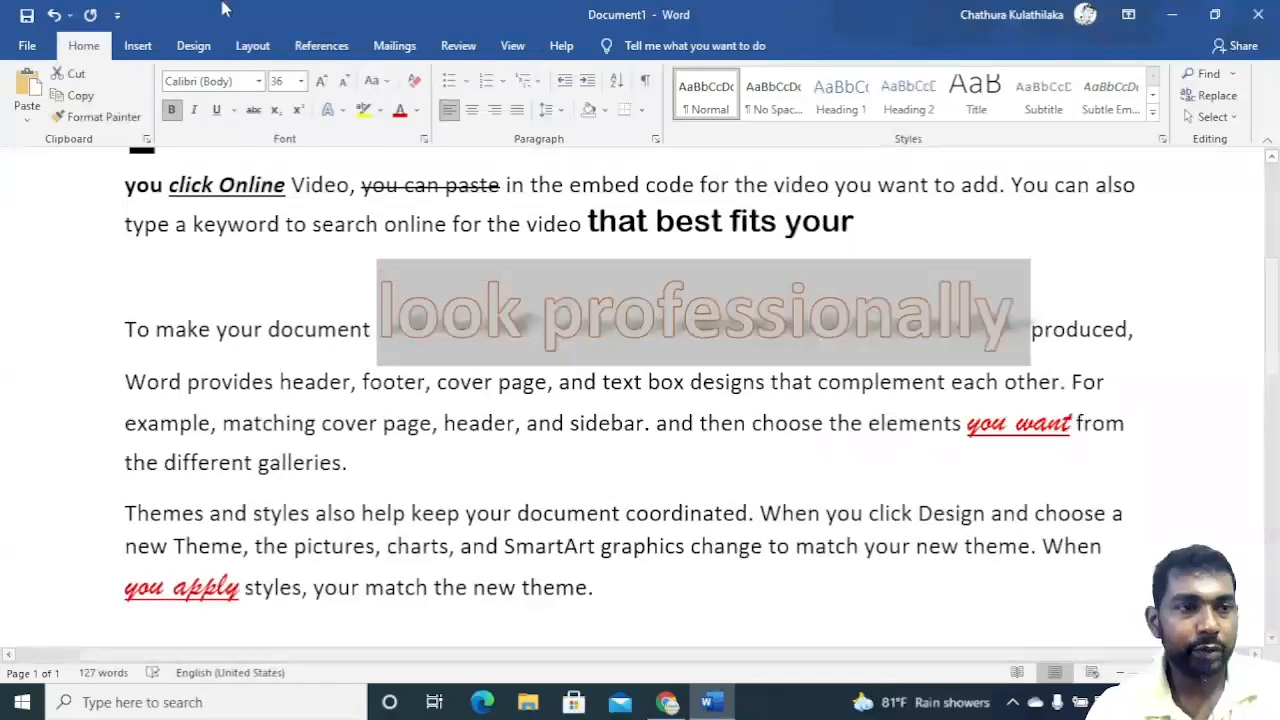
Add an orange glow variation to the 'look professionally' text.
left_click(338, 110)
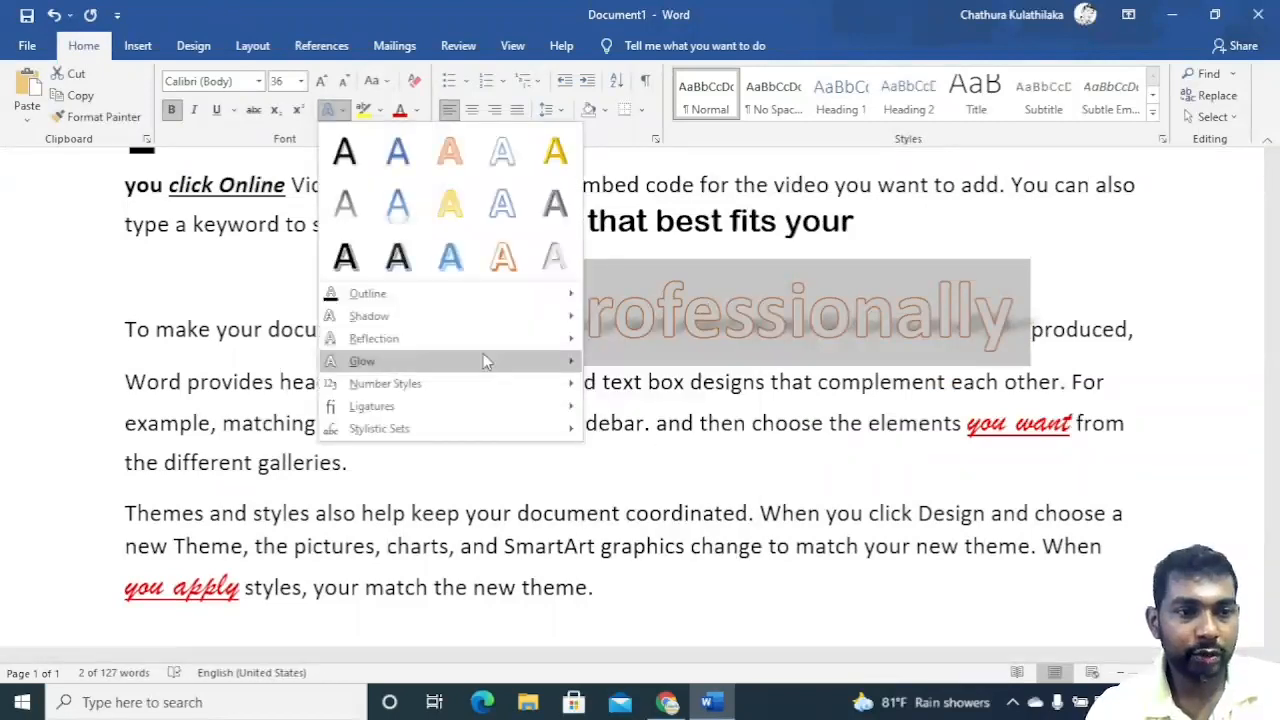
mouse_move(483, 360)
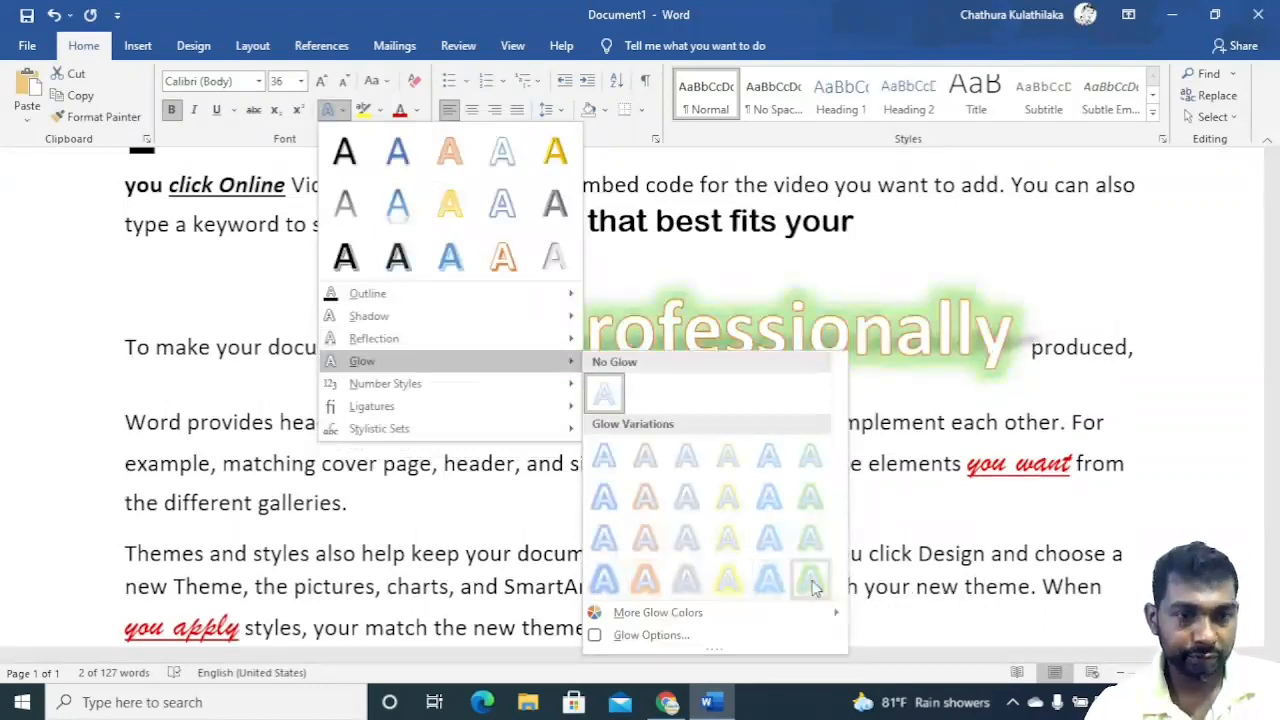
left_click(645, 579)
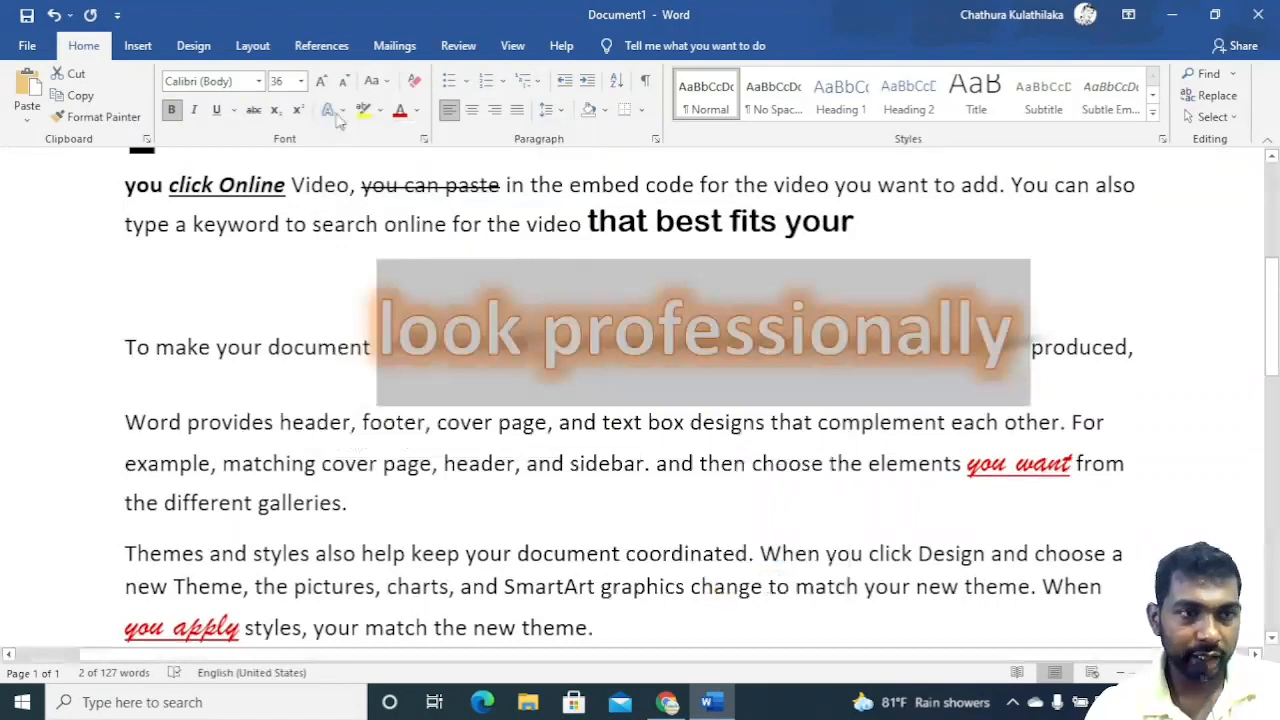
Set the ligatures of 'look professionally' to Standard Only.
left_click(332, 109)
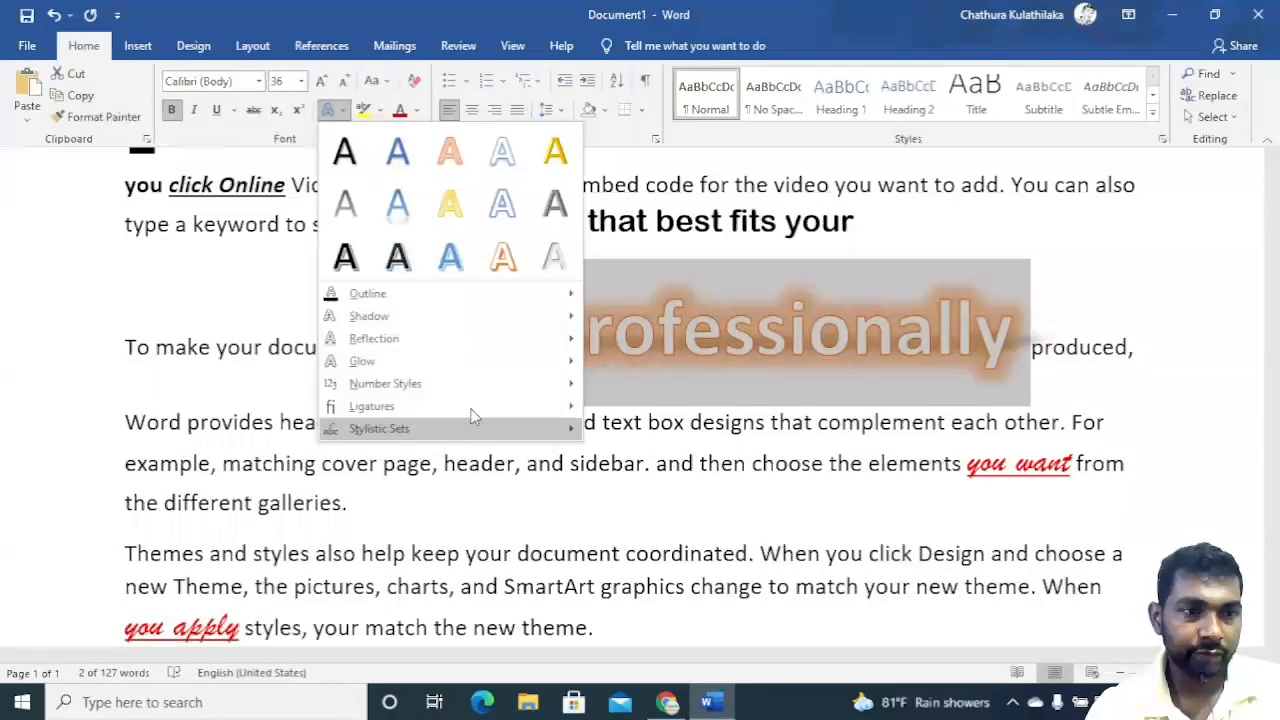
mouse_move(458, 436)
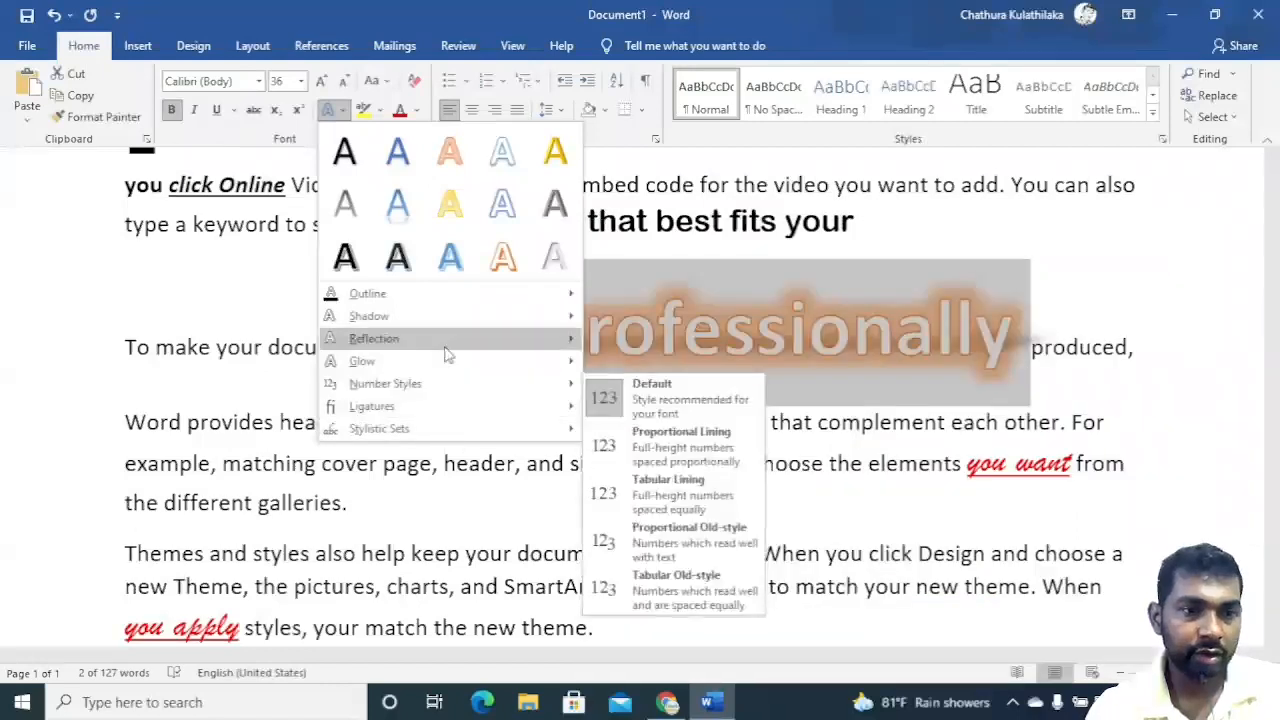
mouse_move(447, 355)
mouse_move(449, 389)
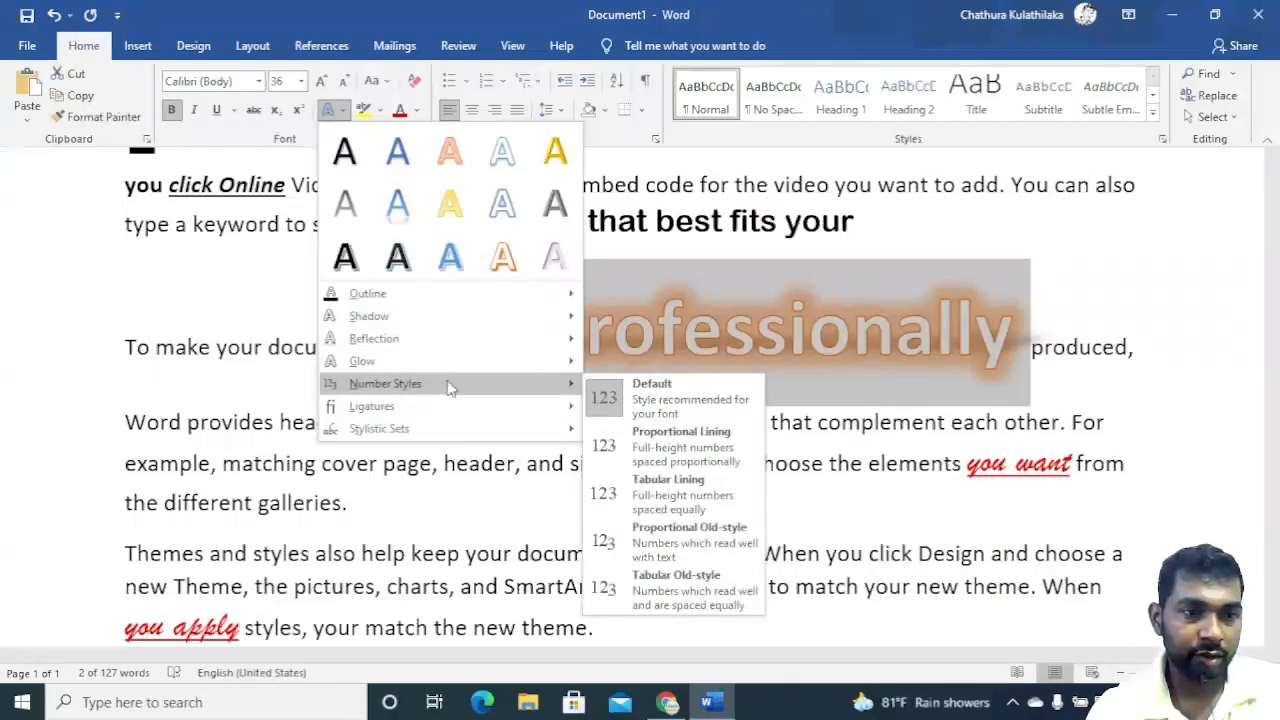
mouse_move(451, 414)
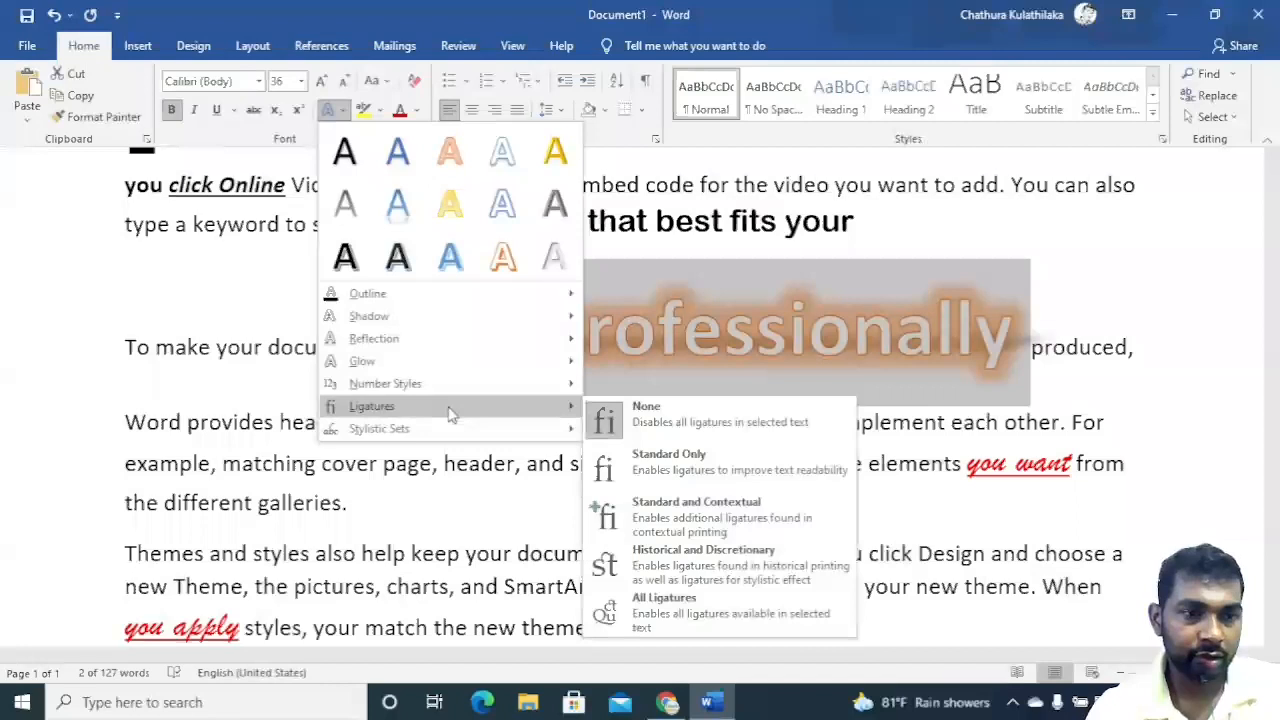
left_click(714, 453)
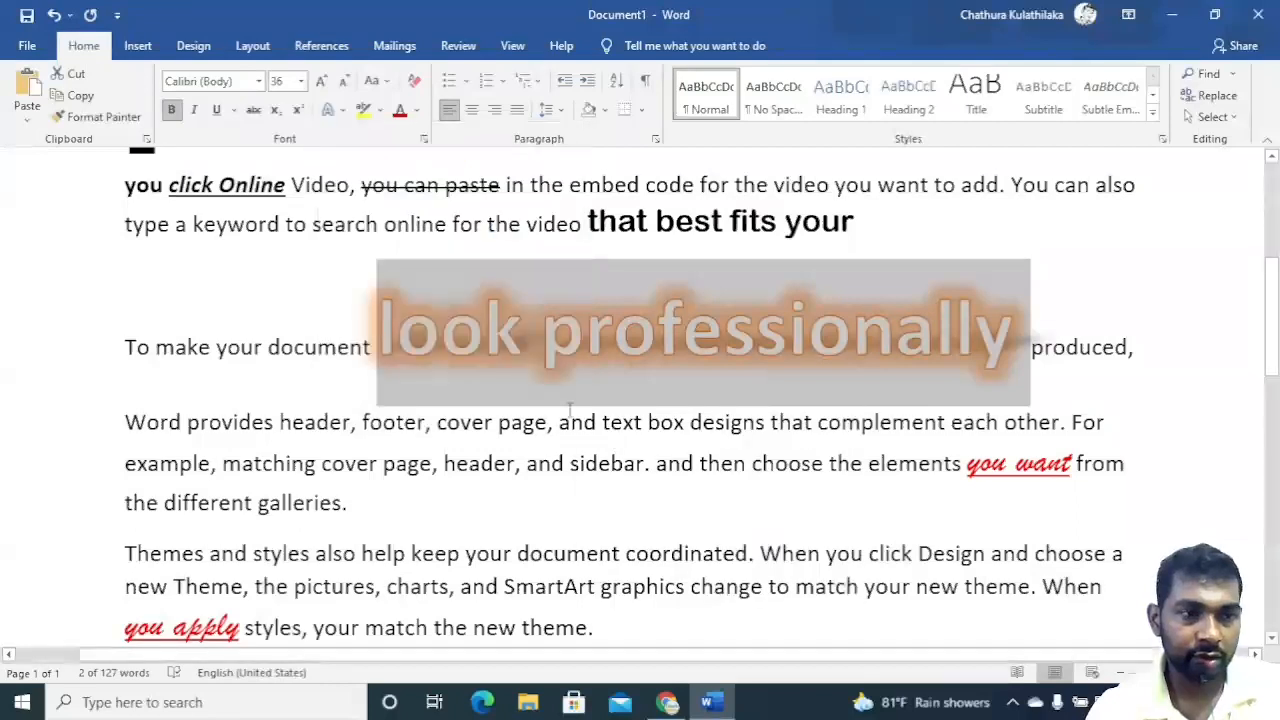
left_click(522, 345)
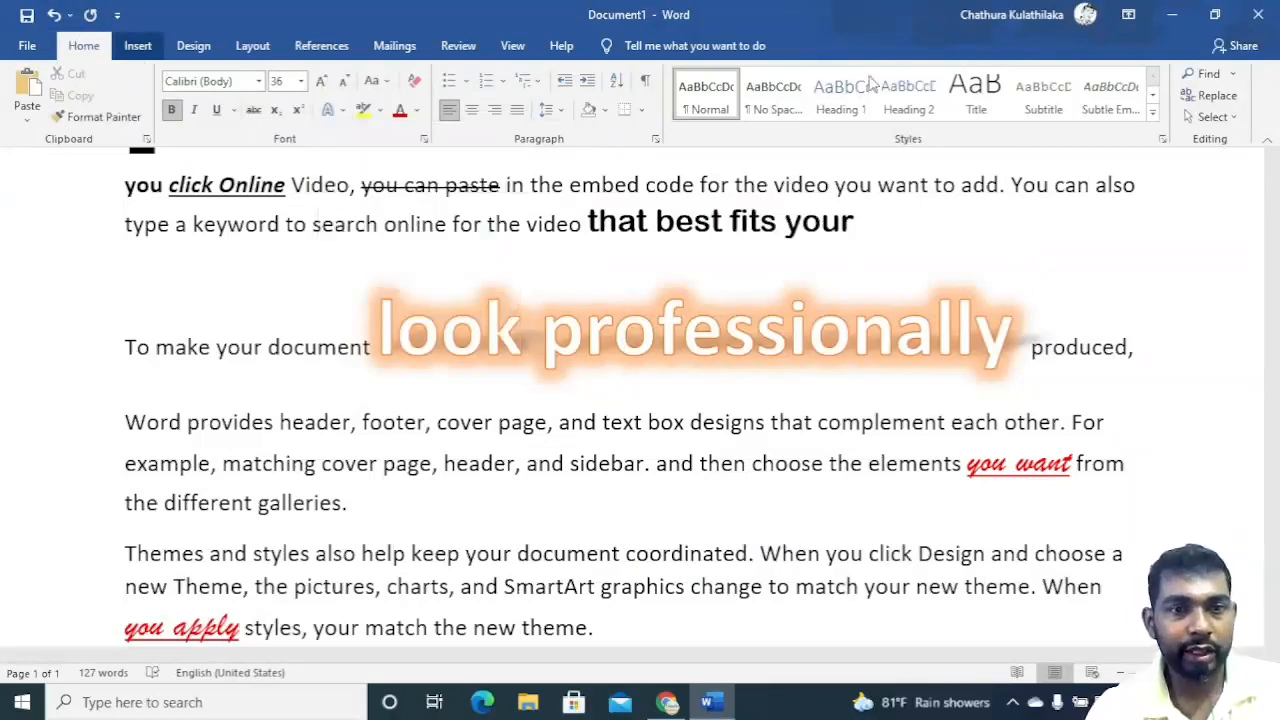
Browse the WordArt styles gallery on the Insert tab without inserting anything.
scroll(926, 66, "down", 1)
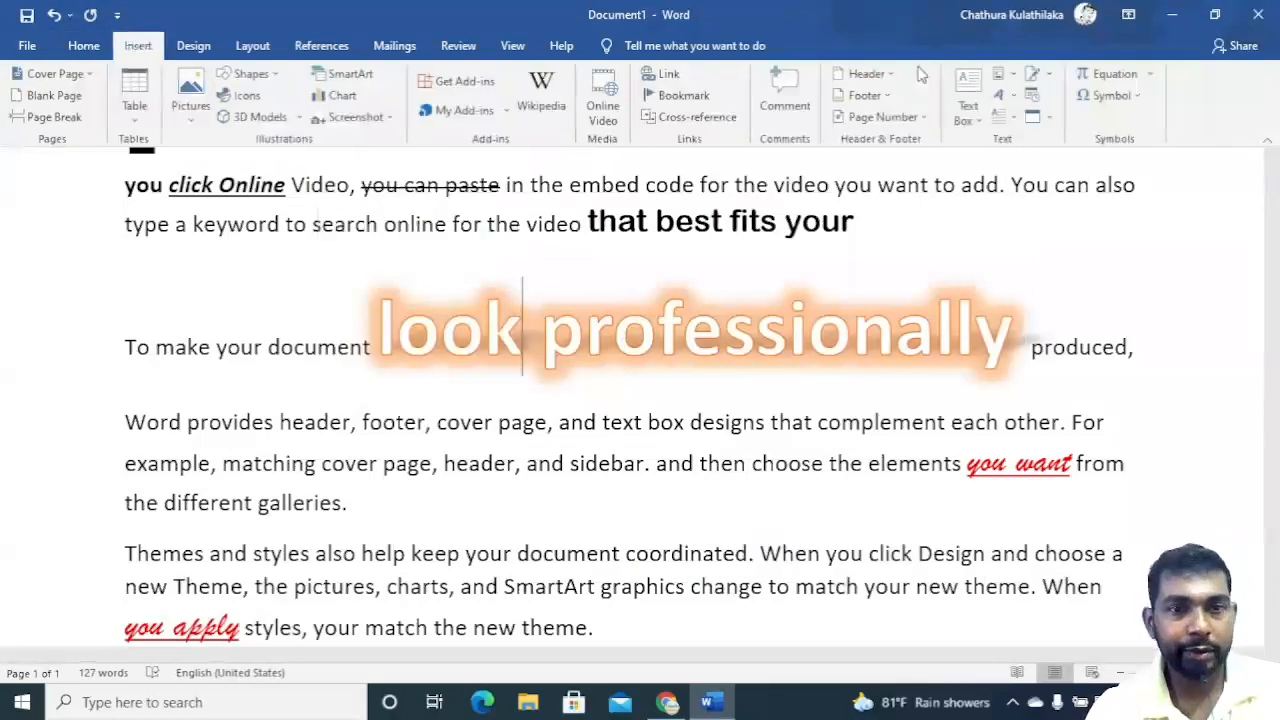
left_click(1020, 97)
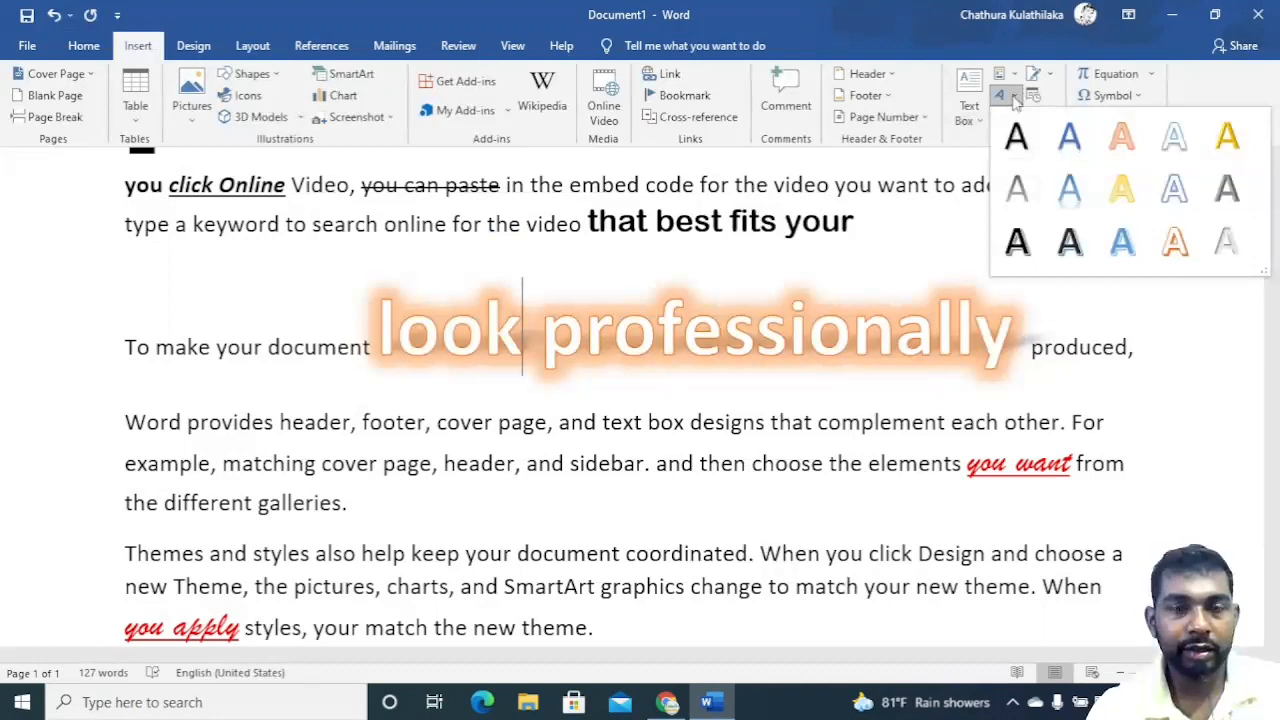
left_click(100, 55)
left_click(84, 46)
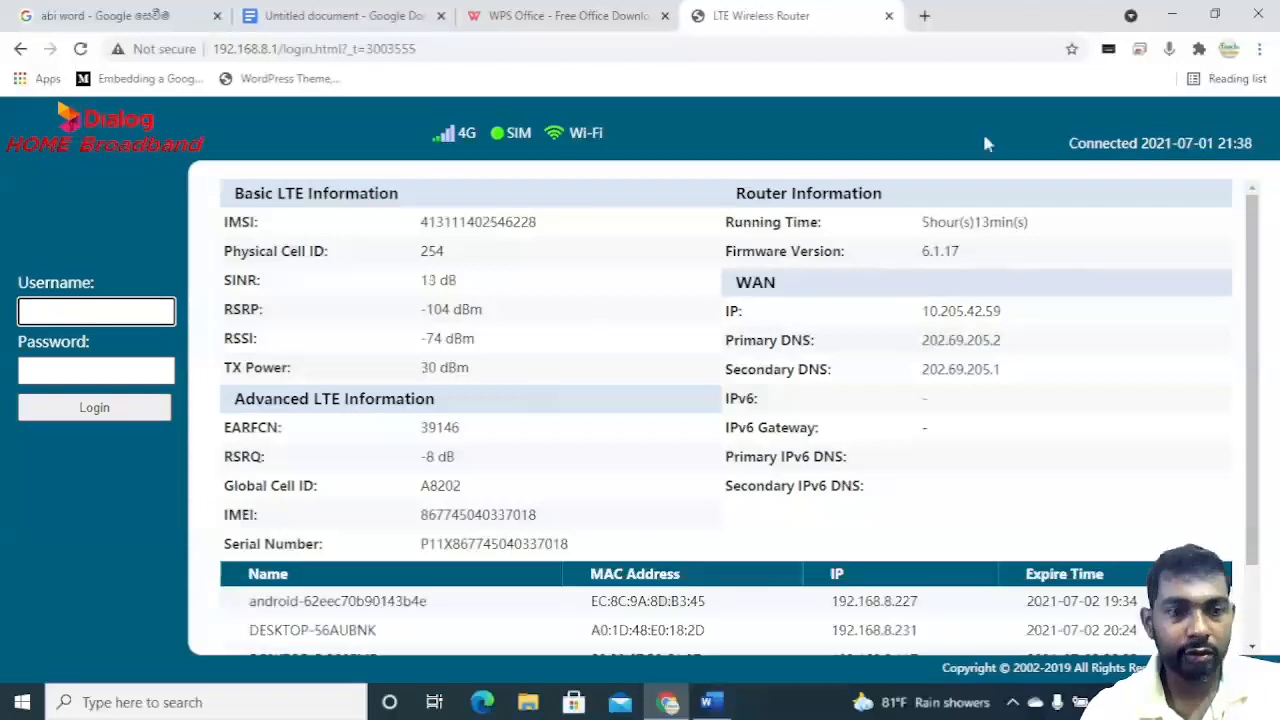
left_click(726, 705)
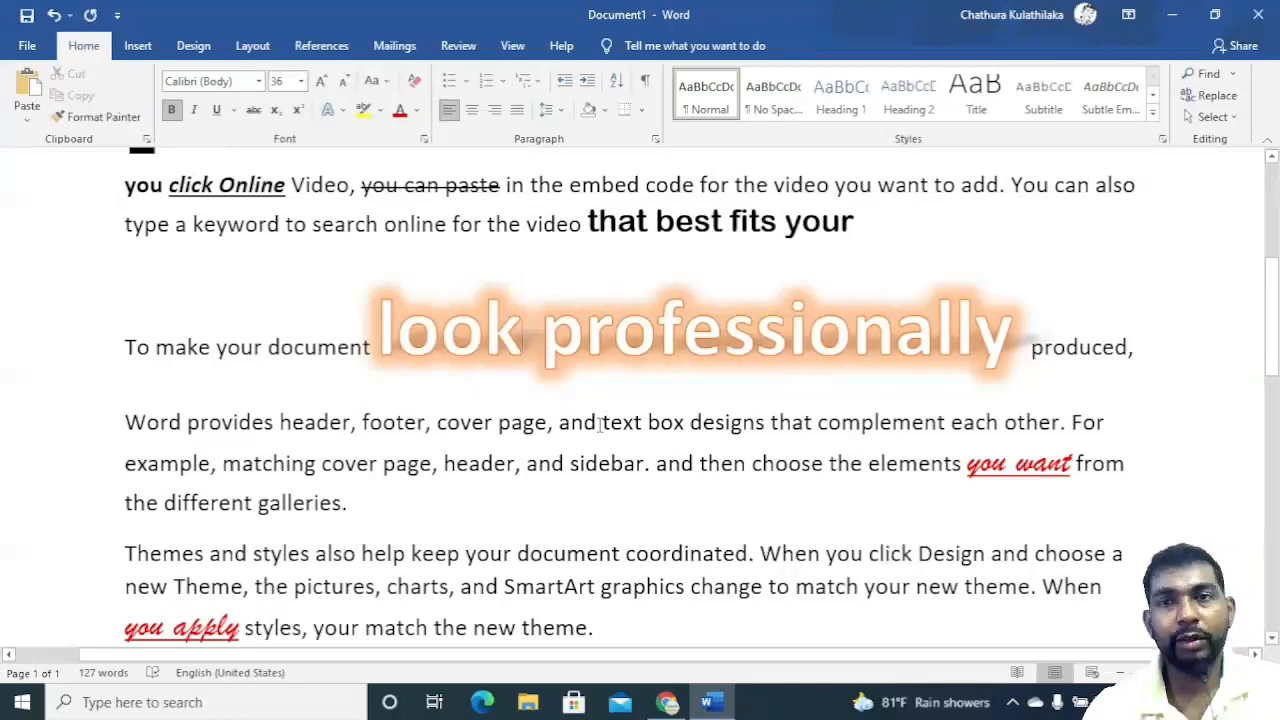
Highlight 'cover page, header, and sidebar.' in yellow.
left_click_drag(321, 463, 644, 477)
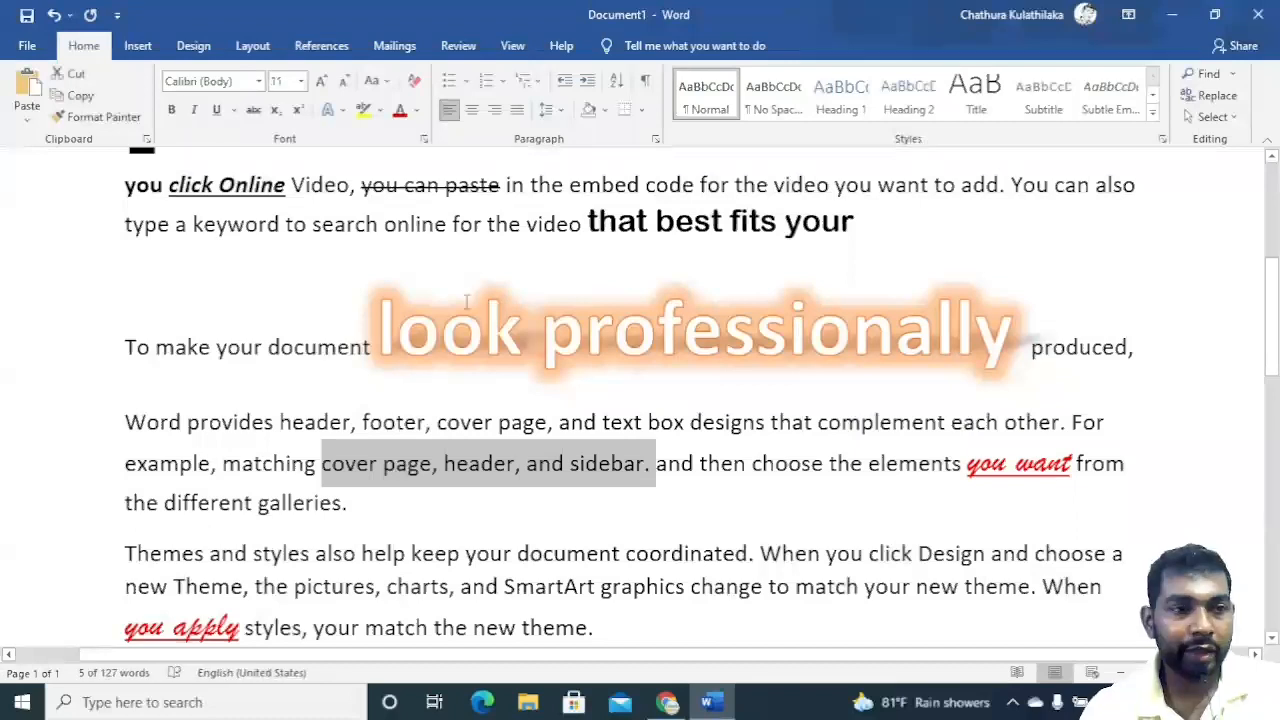
left_click(380, 110)
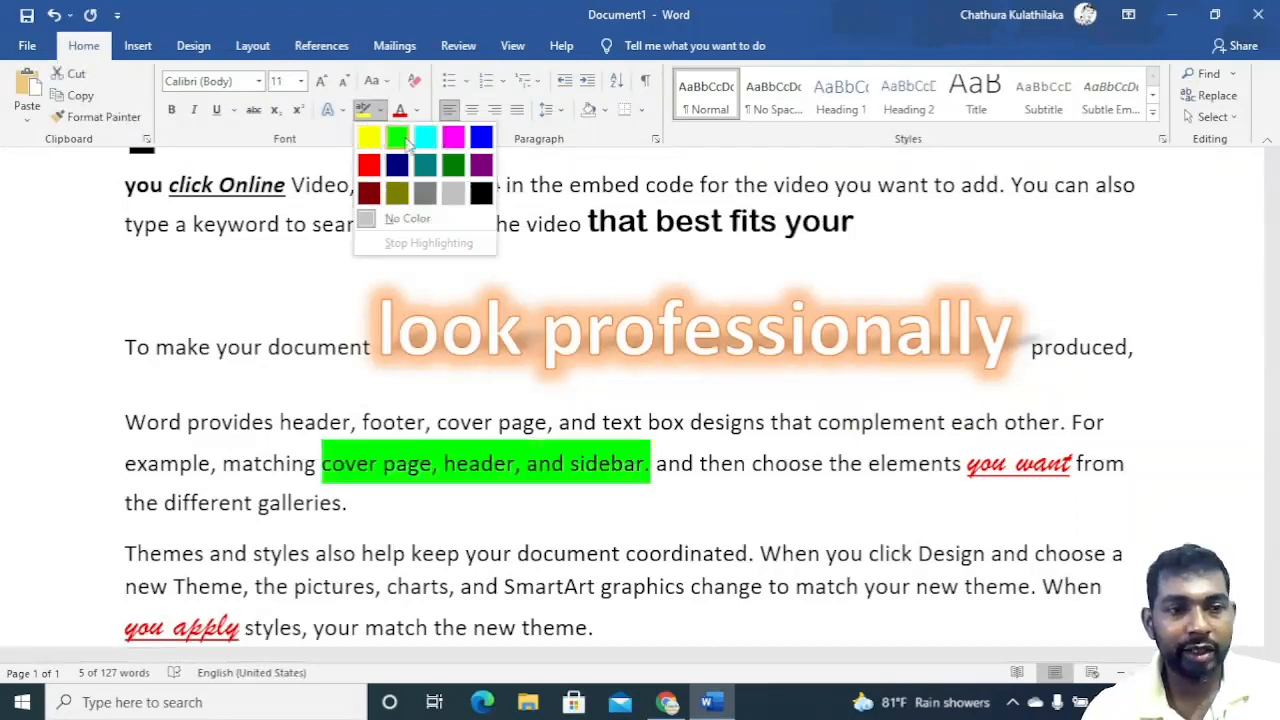
left_click(375, 214)
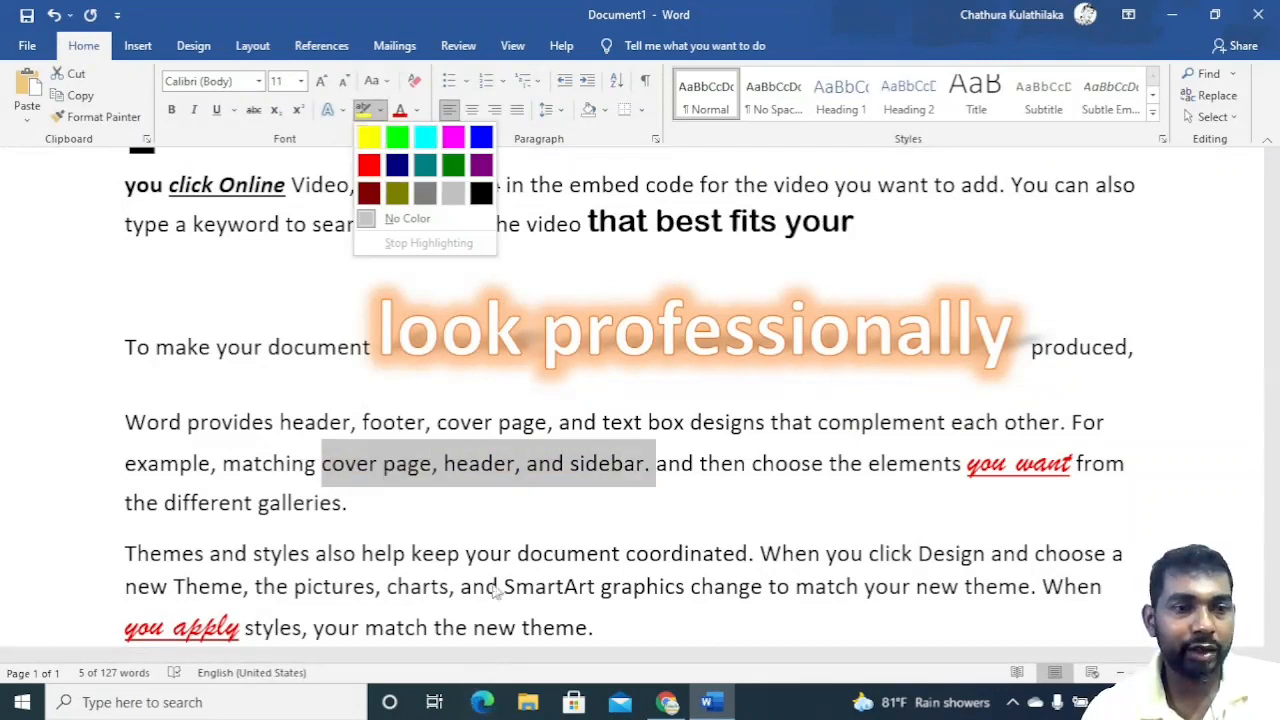
left_click(533, 505)
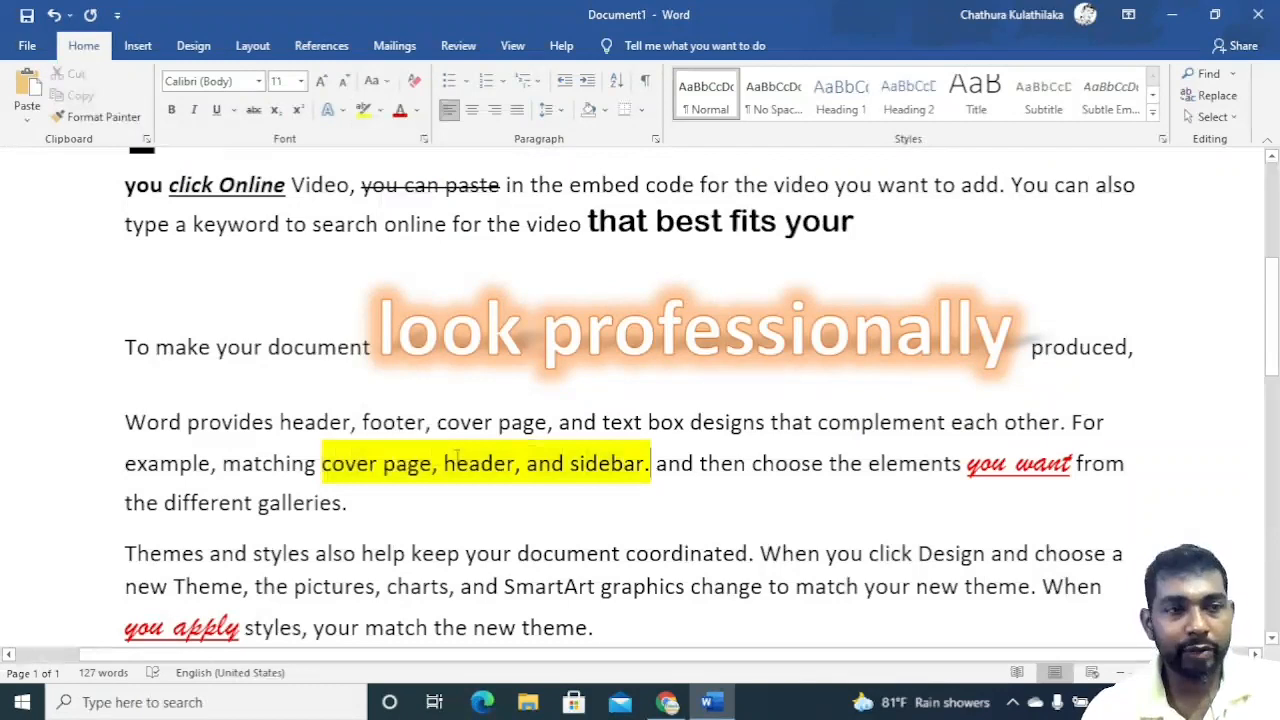
left_click(380, 112)
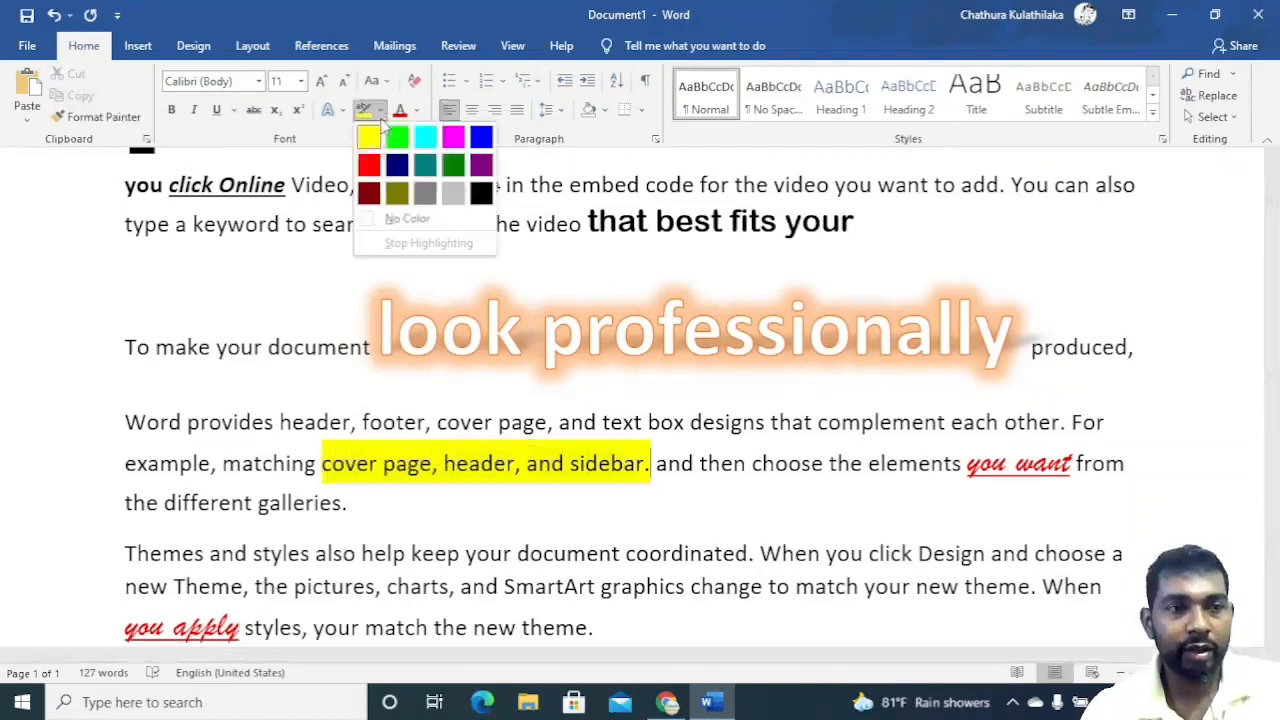
left_click(566, 523)
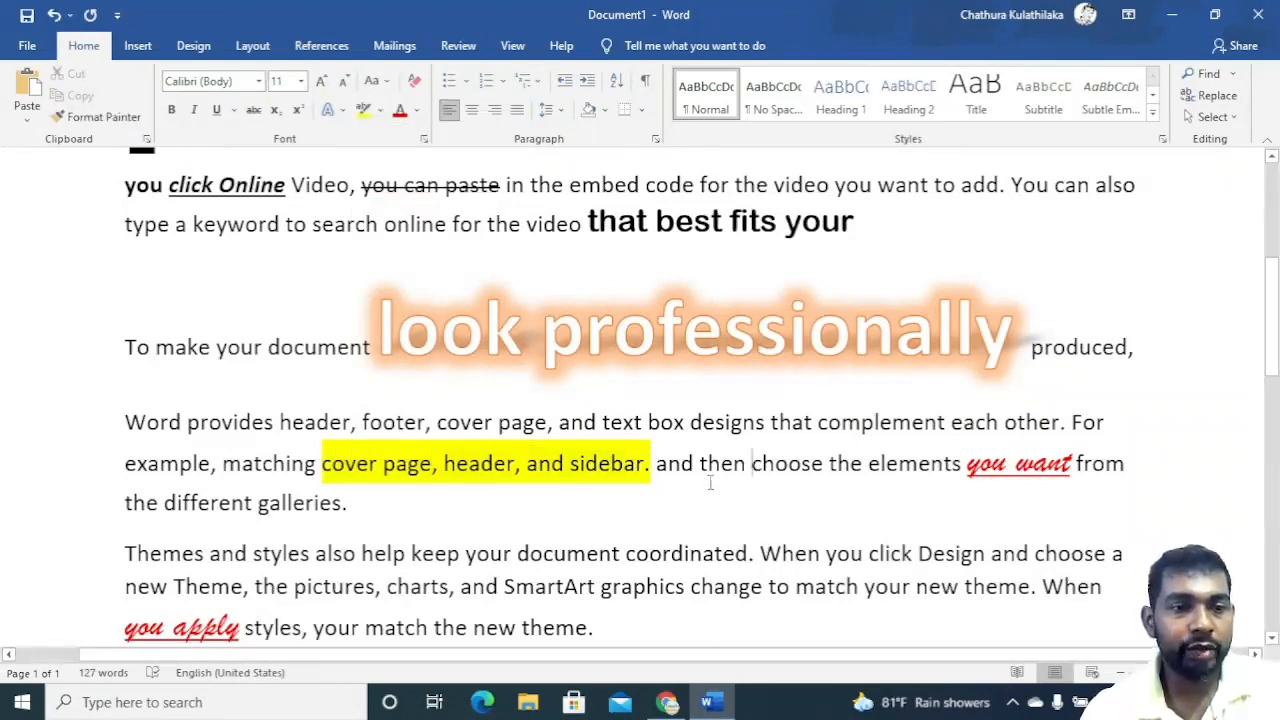
Set the font colour of 'header, and sidebar. and then' to red.
left_click_drag(705, 466, 455, 467)
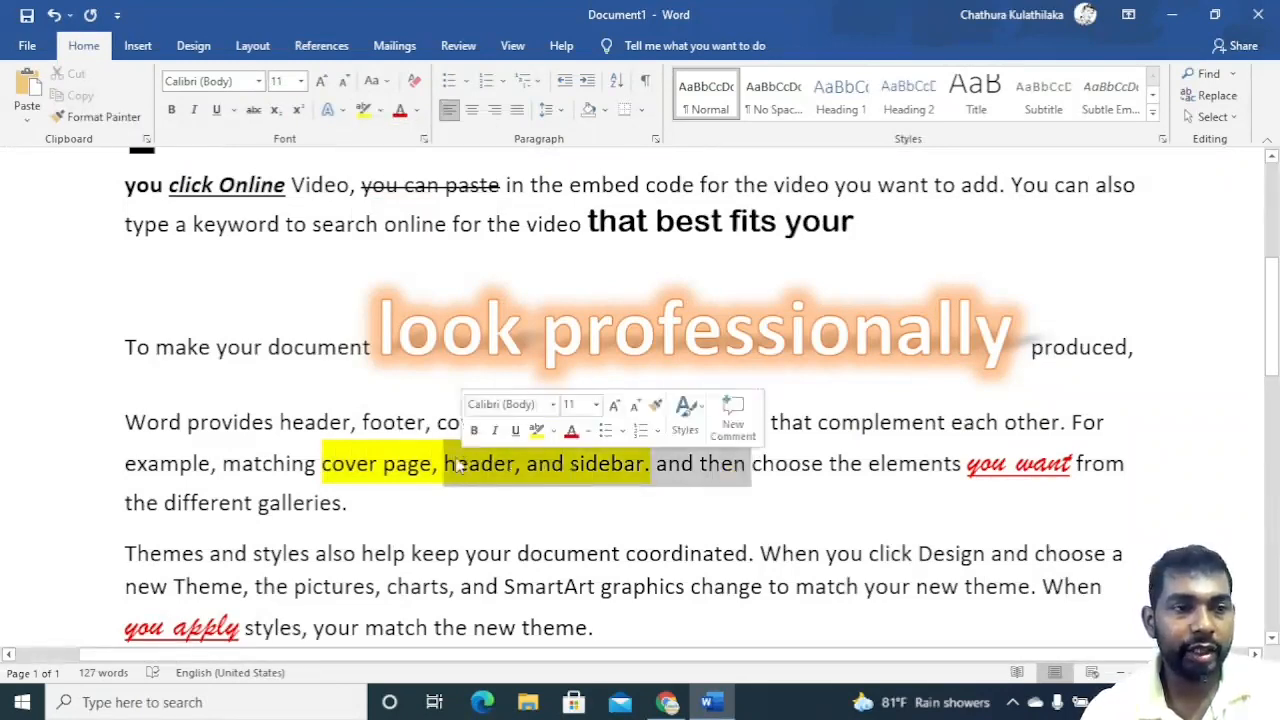
left_click(418, 110)
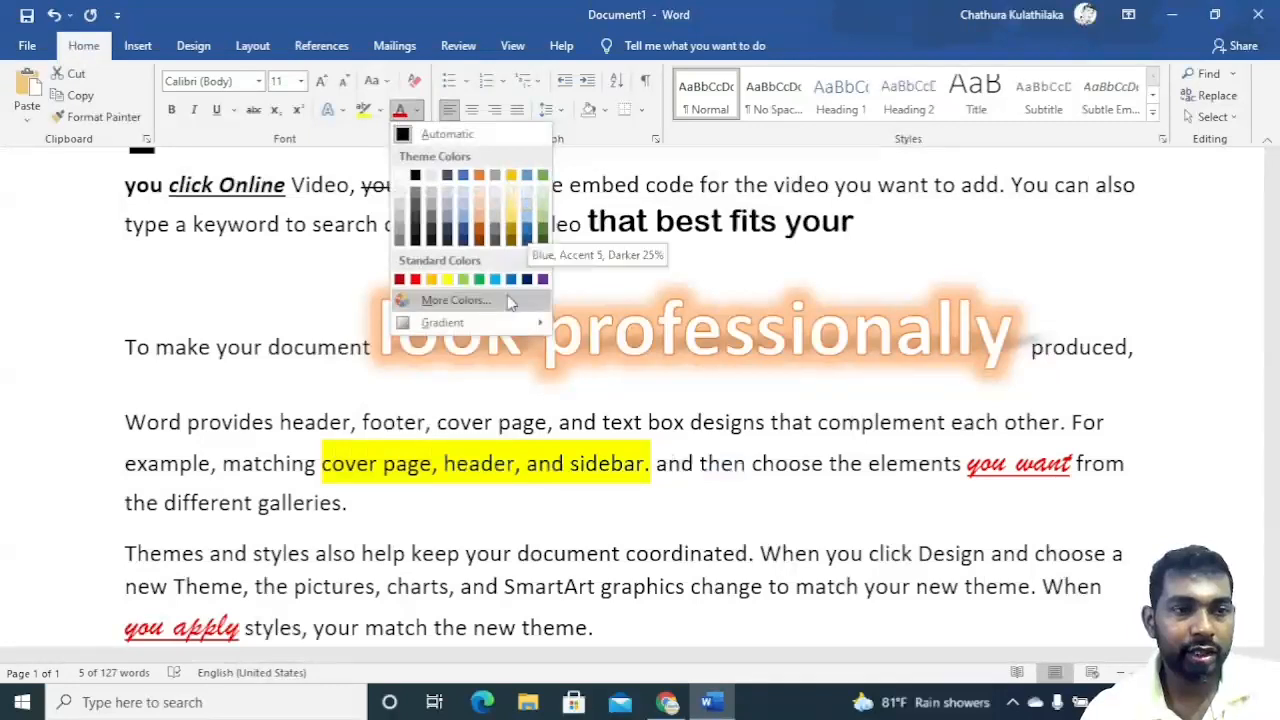
left_click(415, 280)
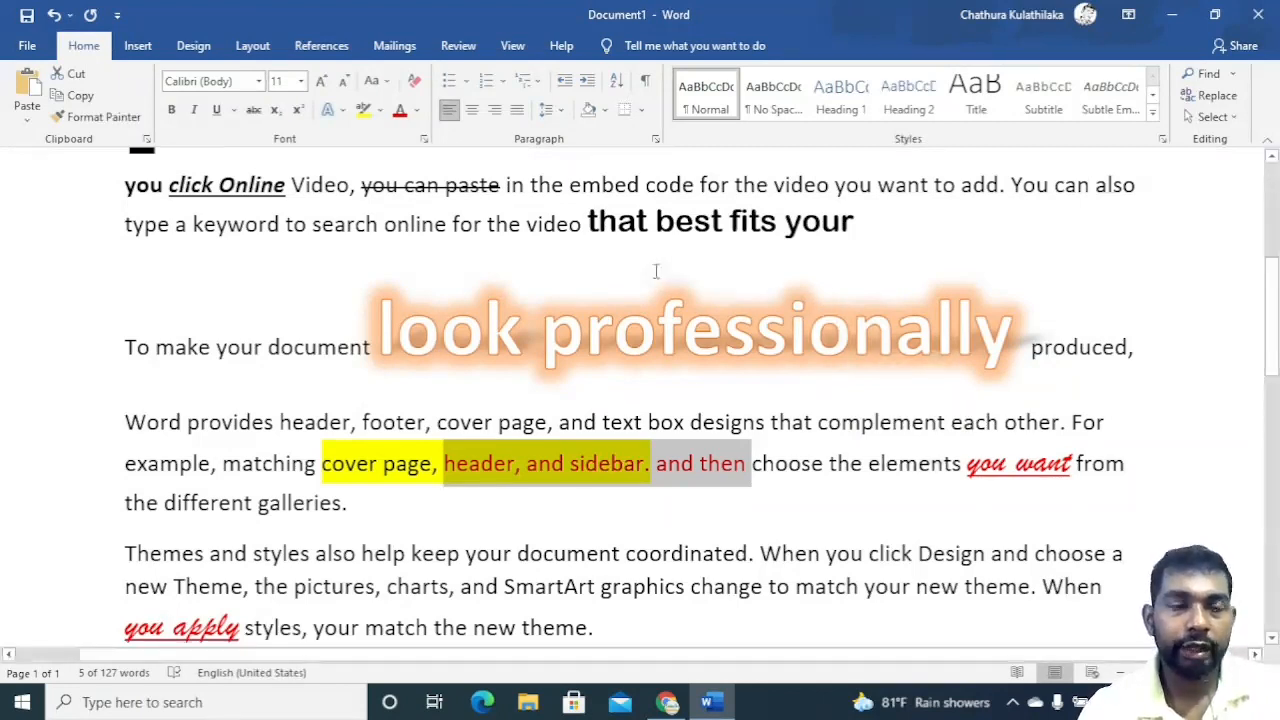
Examine the Font dialog's Font, Advanced and Text Effects settings for 'keep your document coordinated.' without applying changes.
scroll(494, 310, "down", 3)
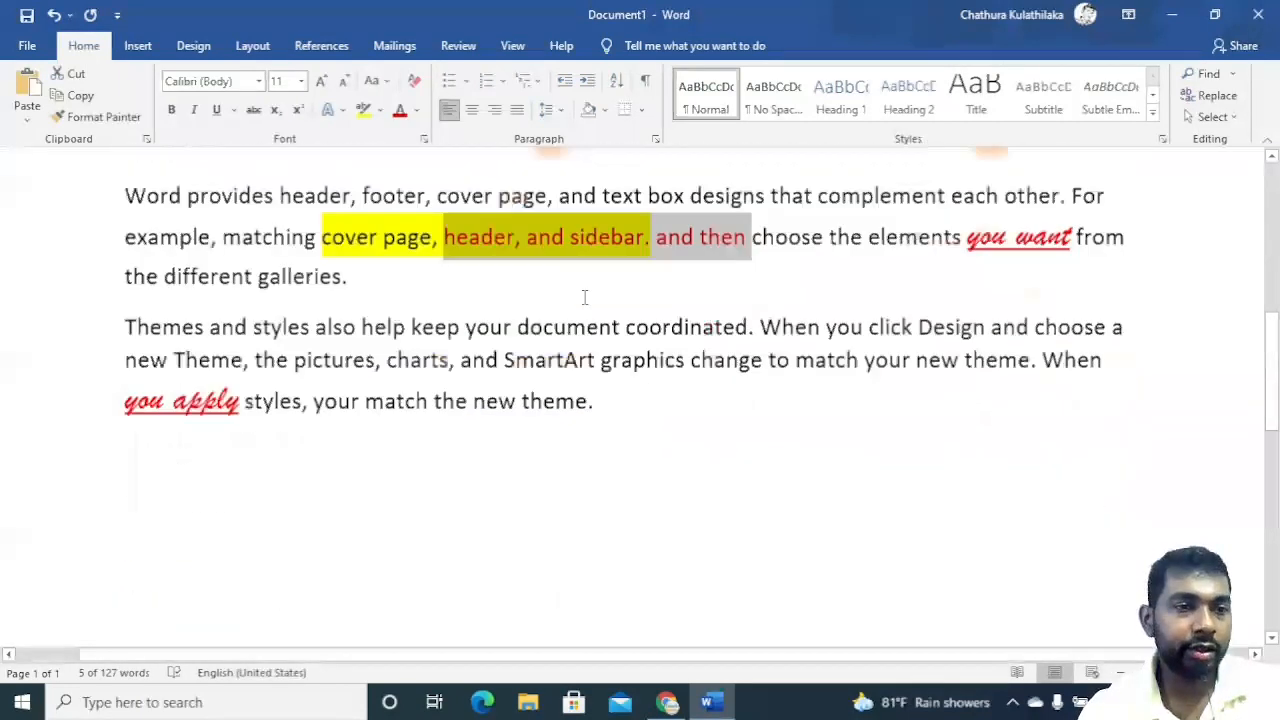
scroll(580, 303, "down", 3)
scroll(574, 309, "up", 4)
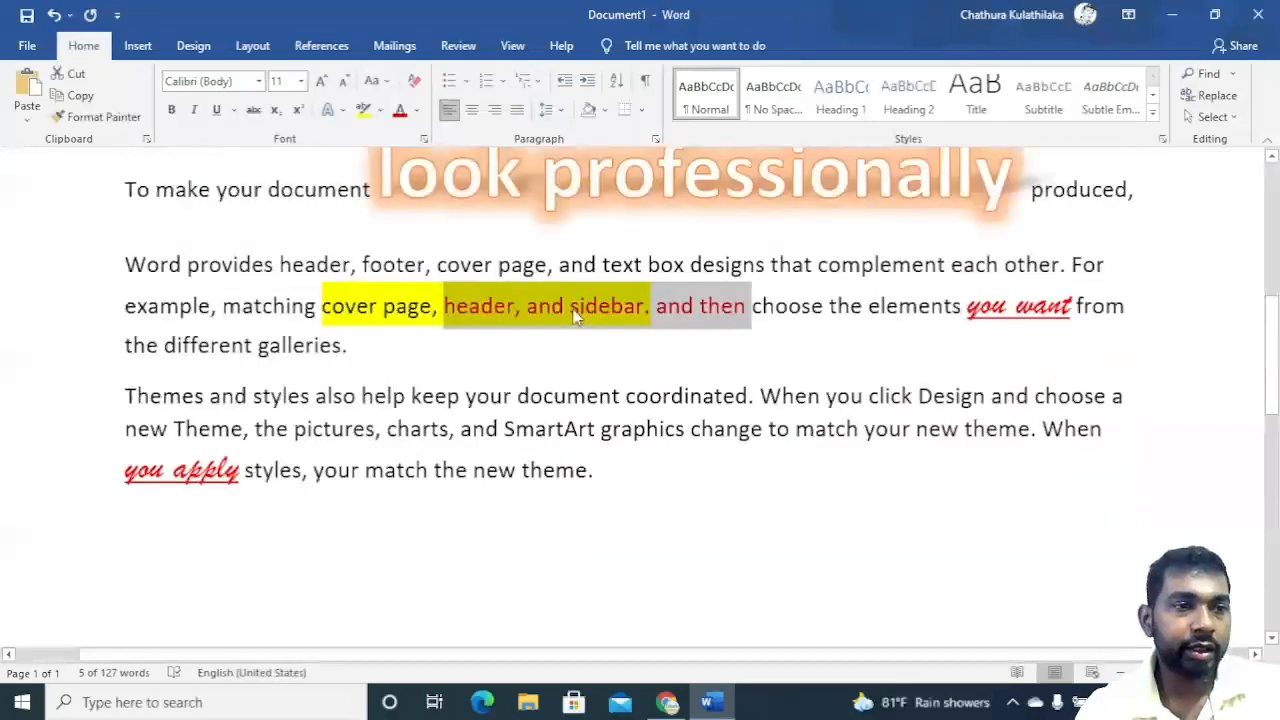
scroll(574, 309, "up", 4)
scroll(540, 360, "down", 4)
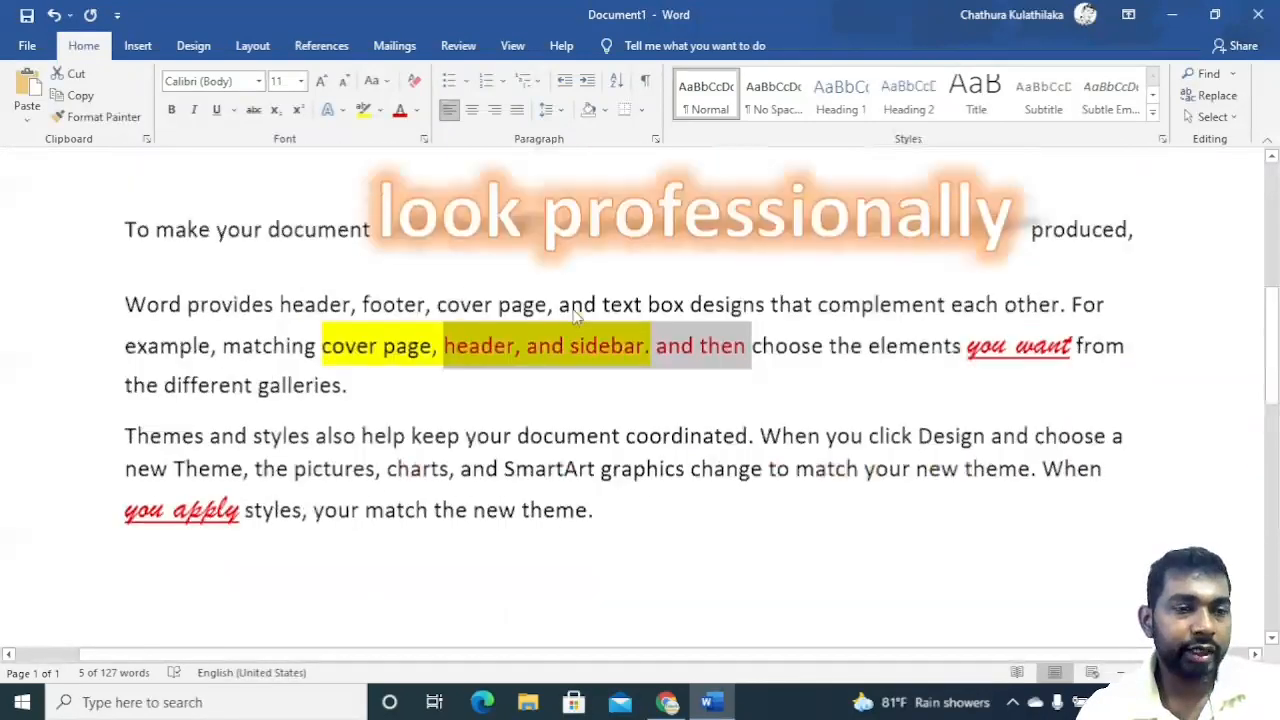
scroll(480, 423, "down", 2)
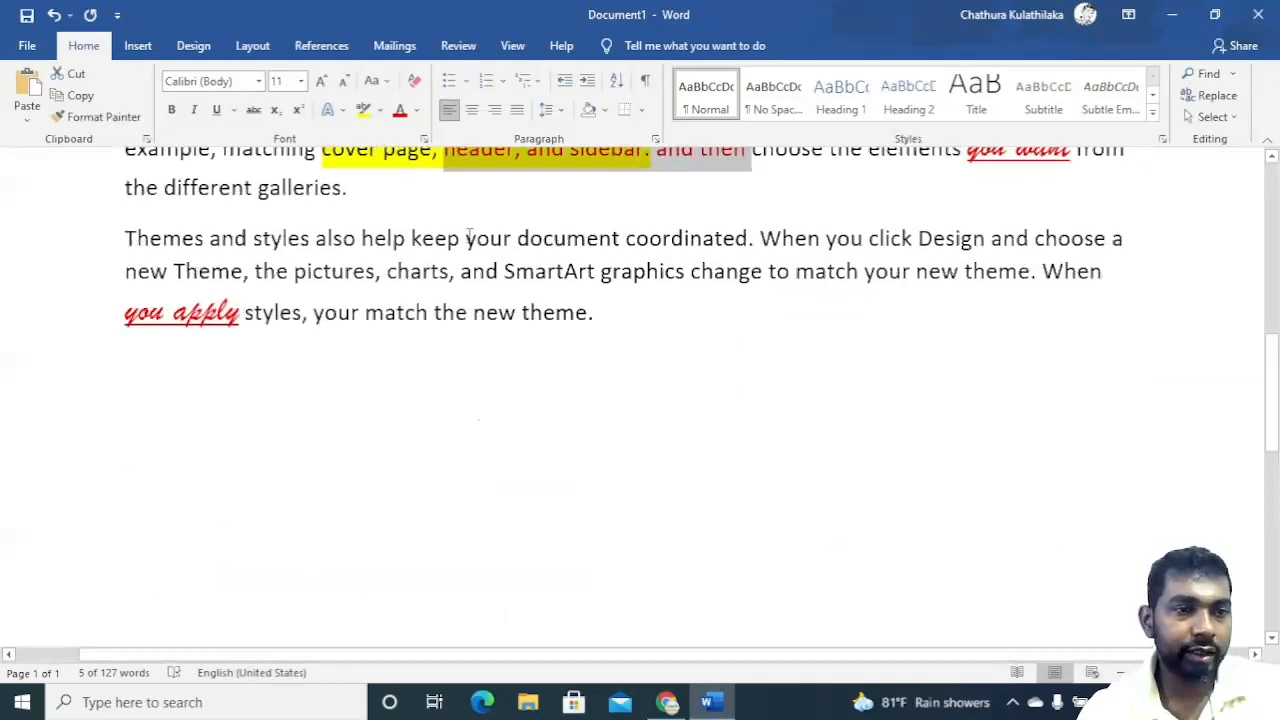
left_click_drag(458, 252, 762, 252)
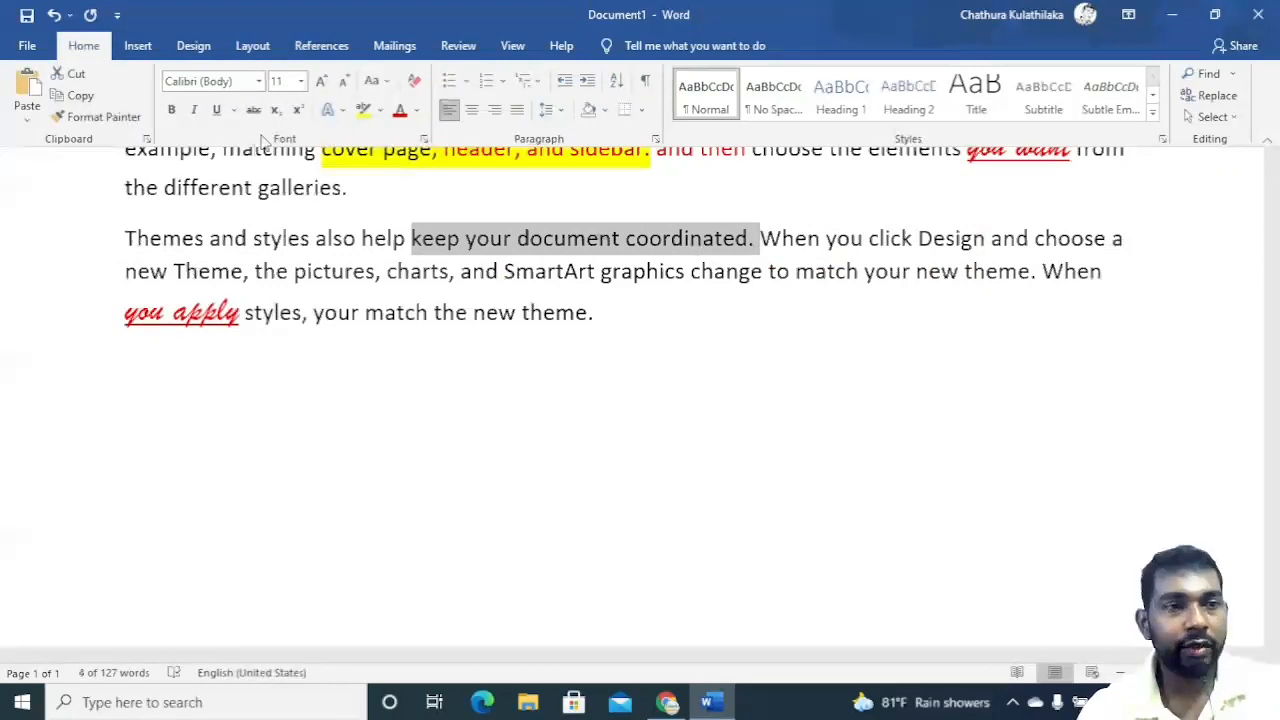
left_click(424, 140)
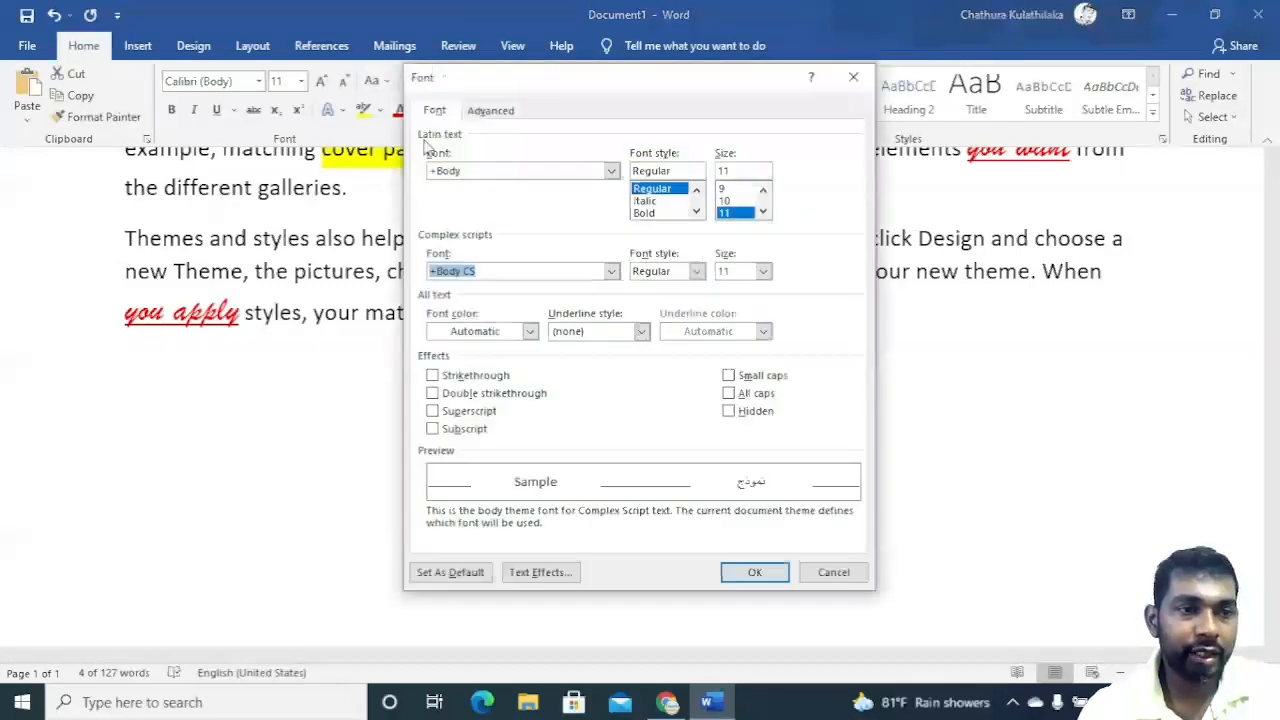
left_click(509, 118)
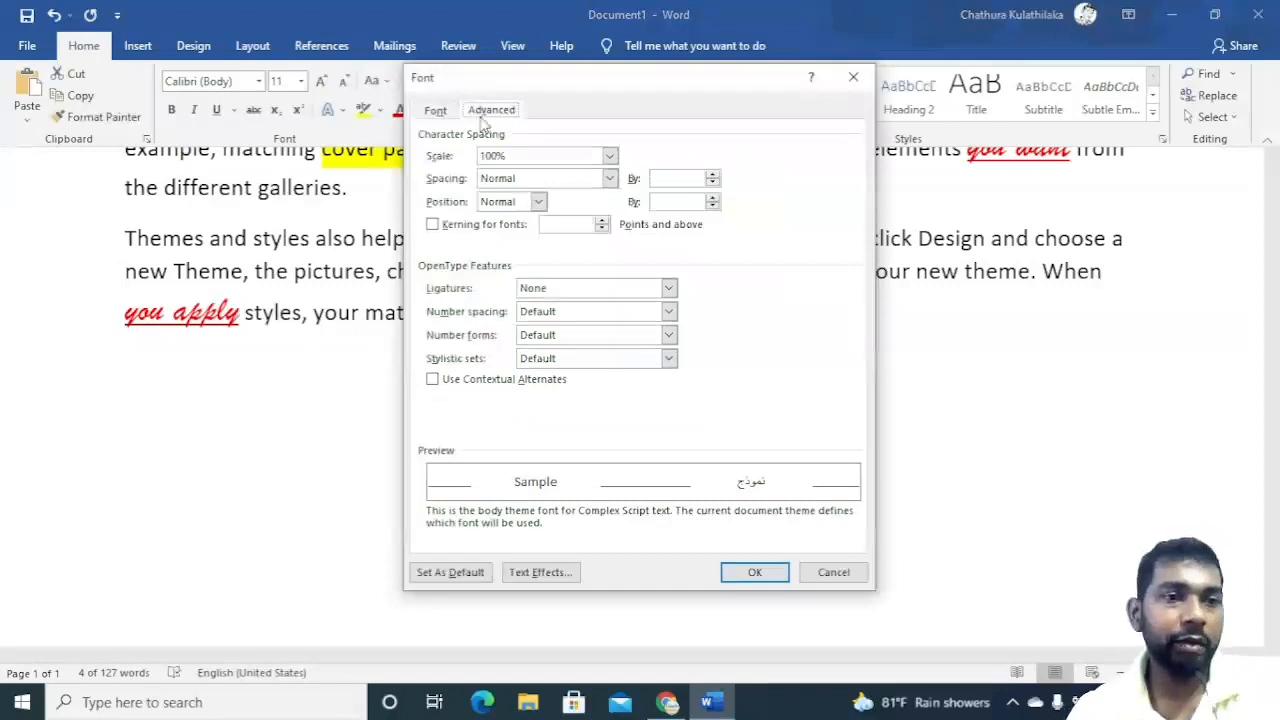
left_click(445, 110)
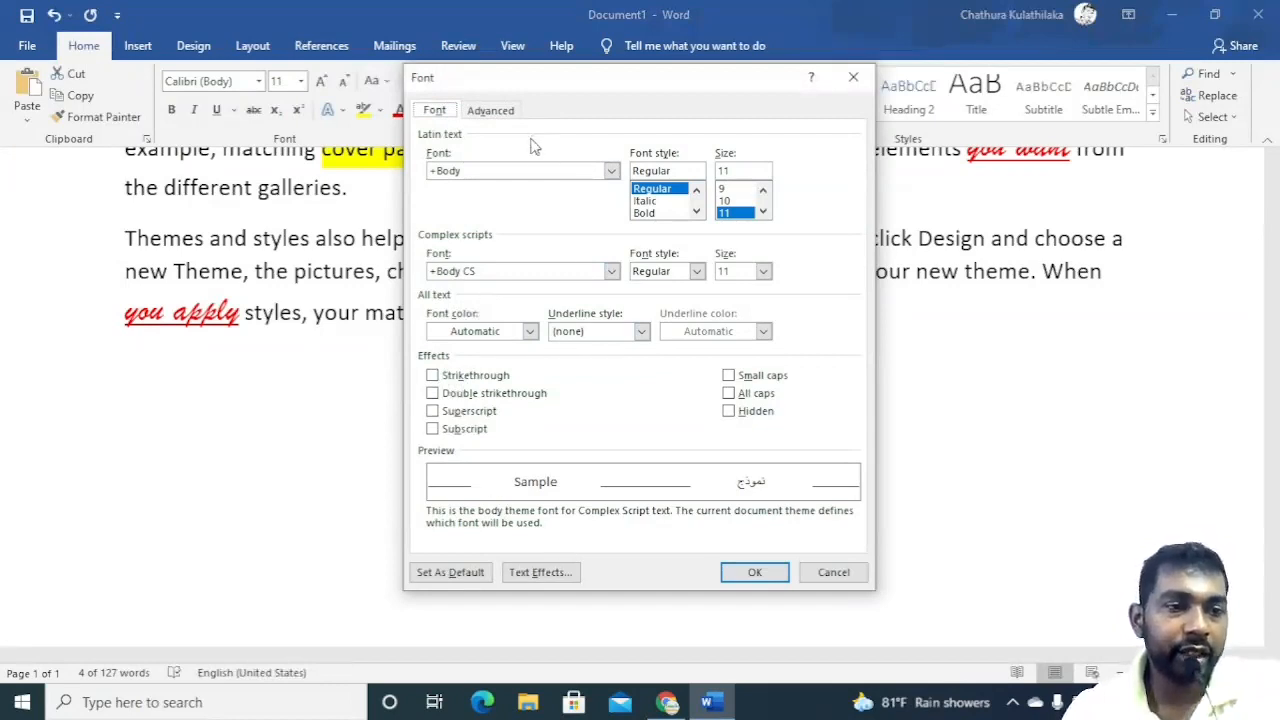
left_click(538, 572)
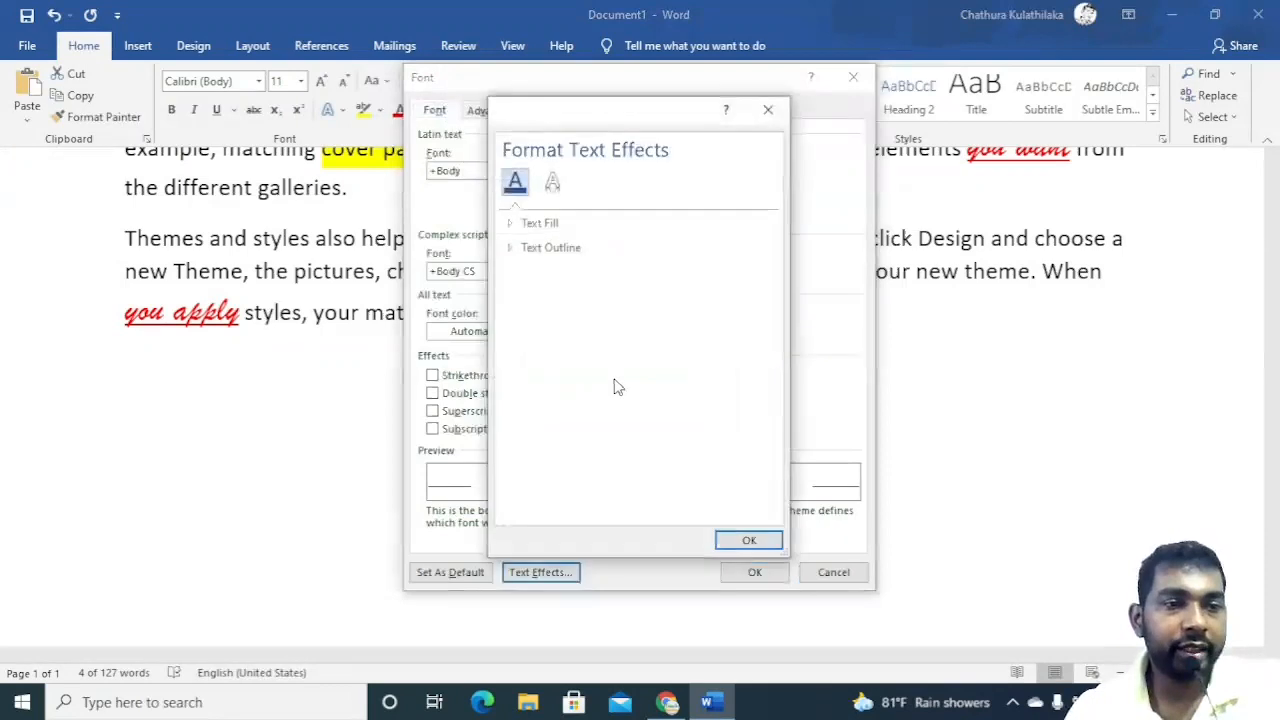
left_click(765, 112)
left_click(516, 114)
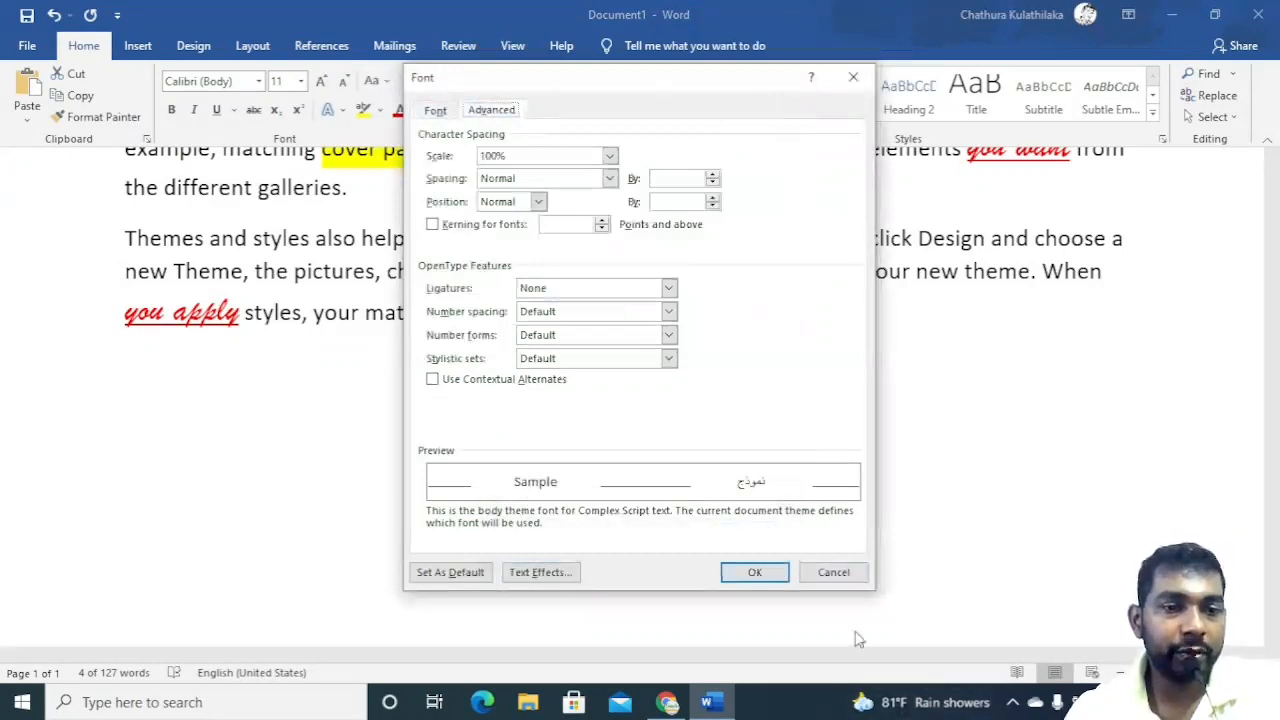
left_click(831, 572)
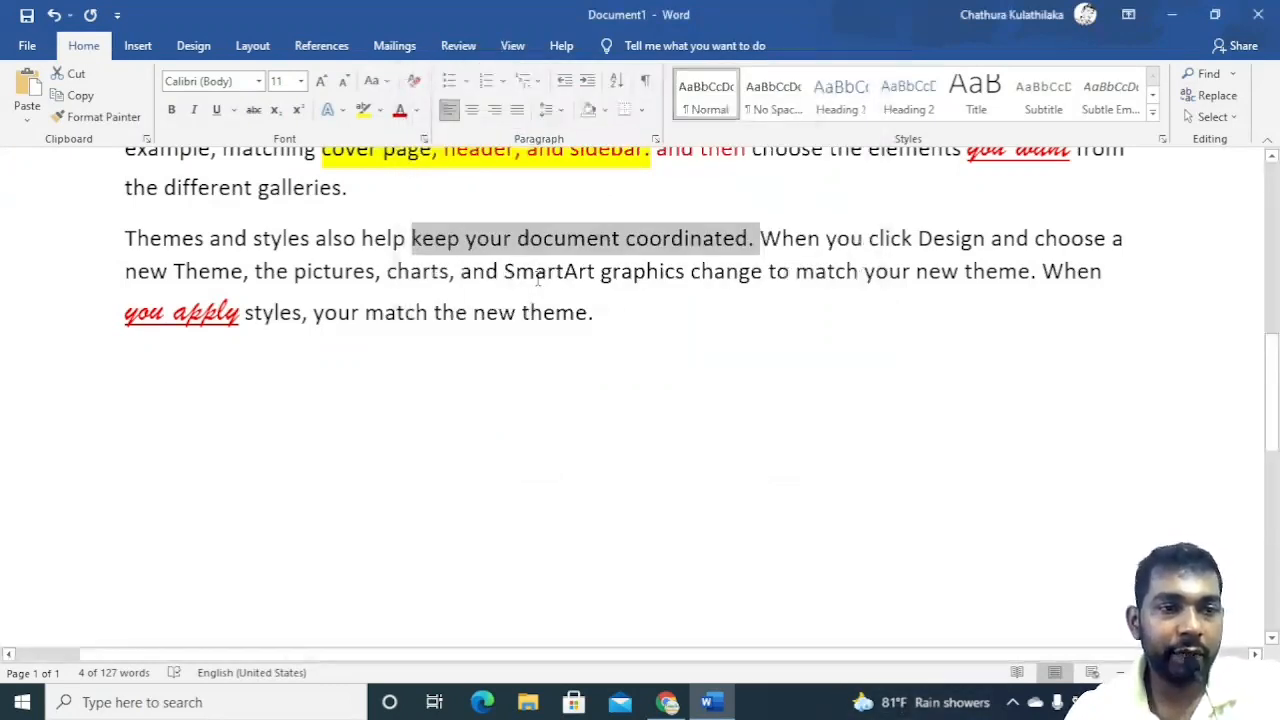
left_click(585, 289)
scroll(585, 289, "up", 3)
scroll(585, 289, "up", 3)
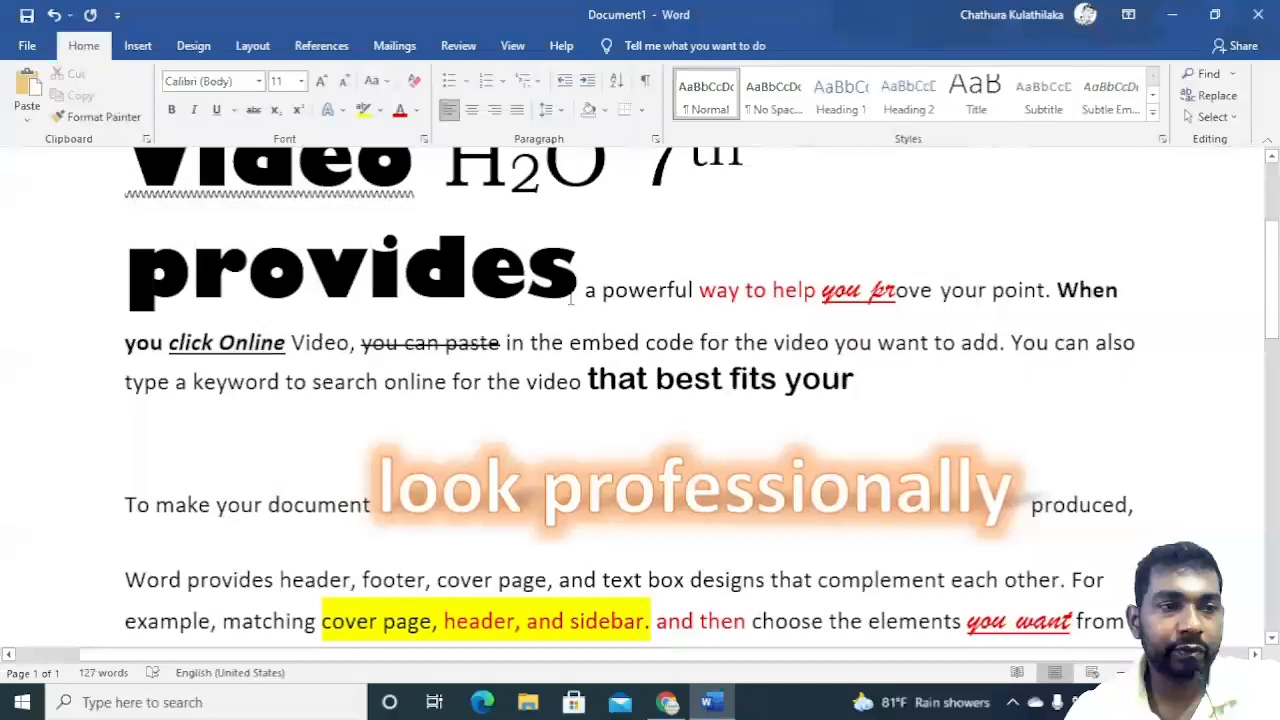
scroll(578, 293, "down", 1)
scroll(570, 297, "up", 1)
scroll(570, 297, "up", 2)
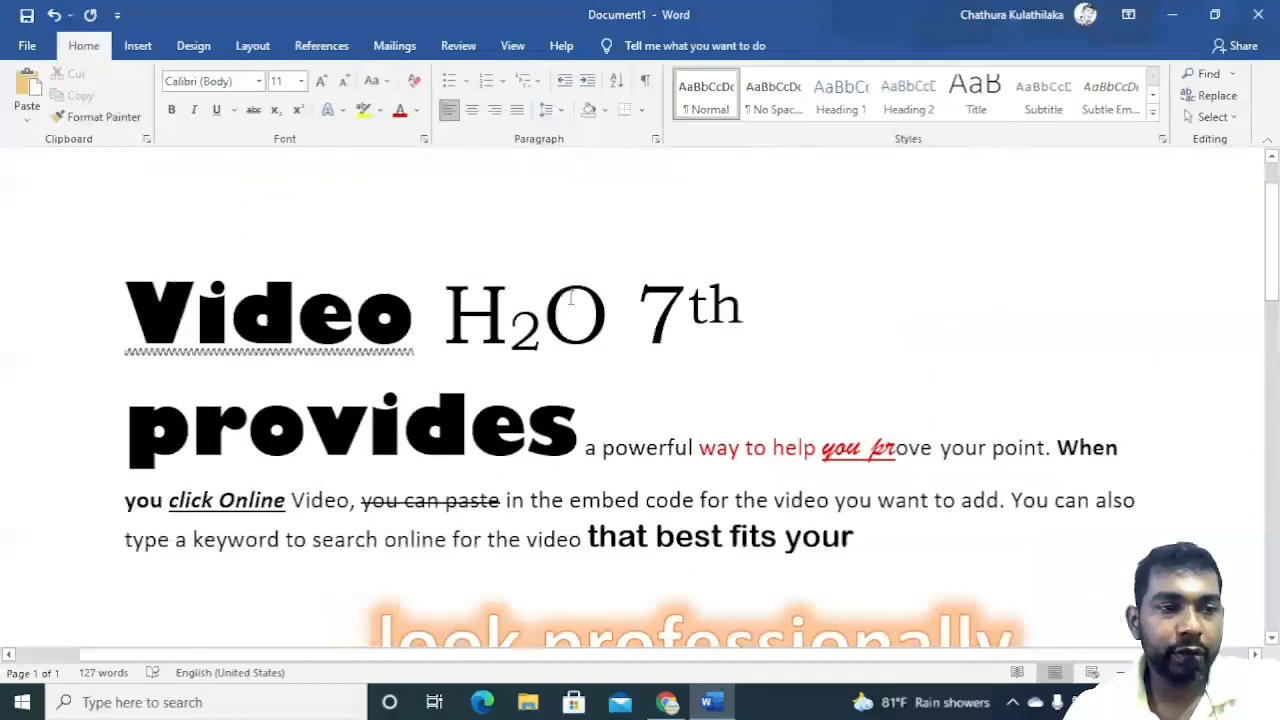
Start a new paragraph after 'provides' and delete 'H2O 7th' from the first line.
left_click_drag(579, 432, 125, 430)
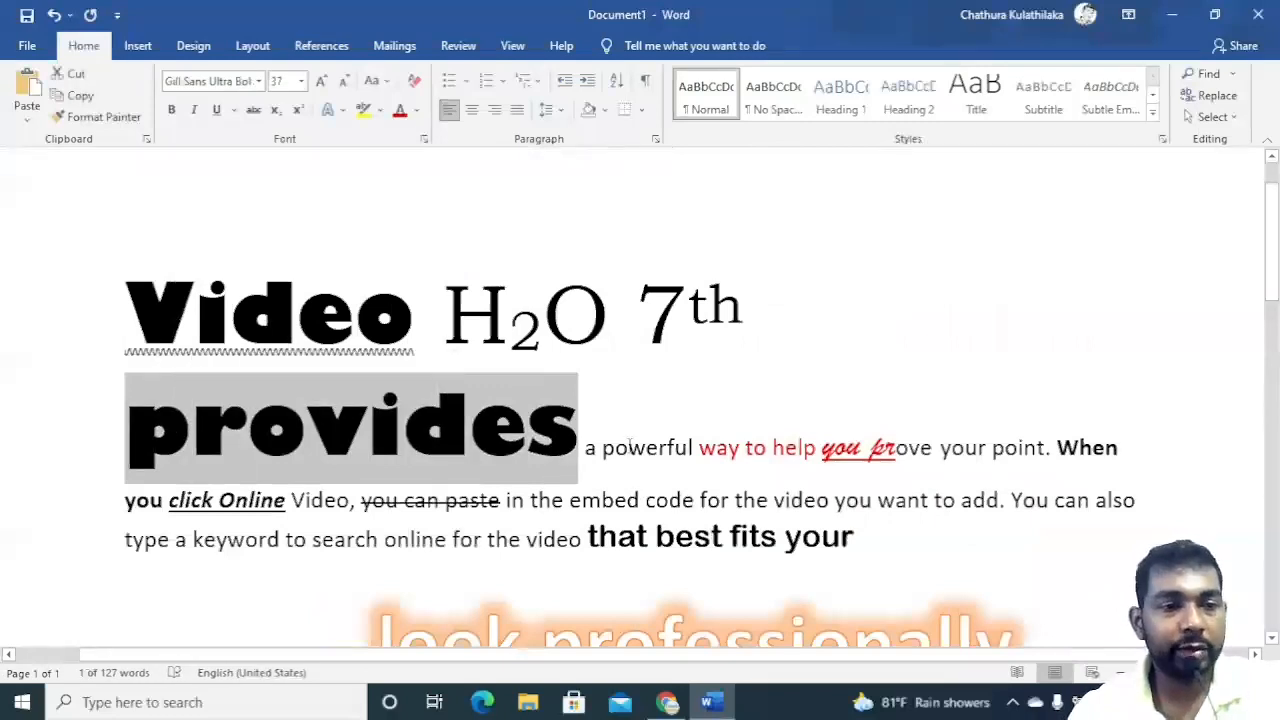
left_click(579, 430)
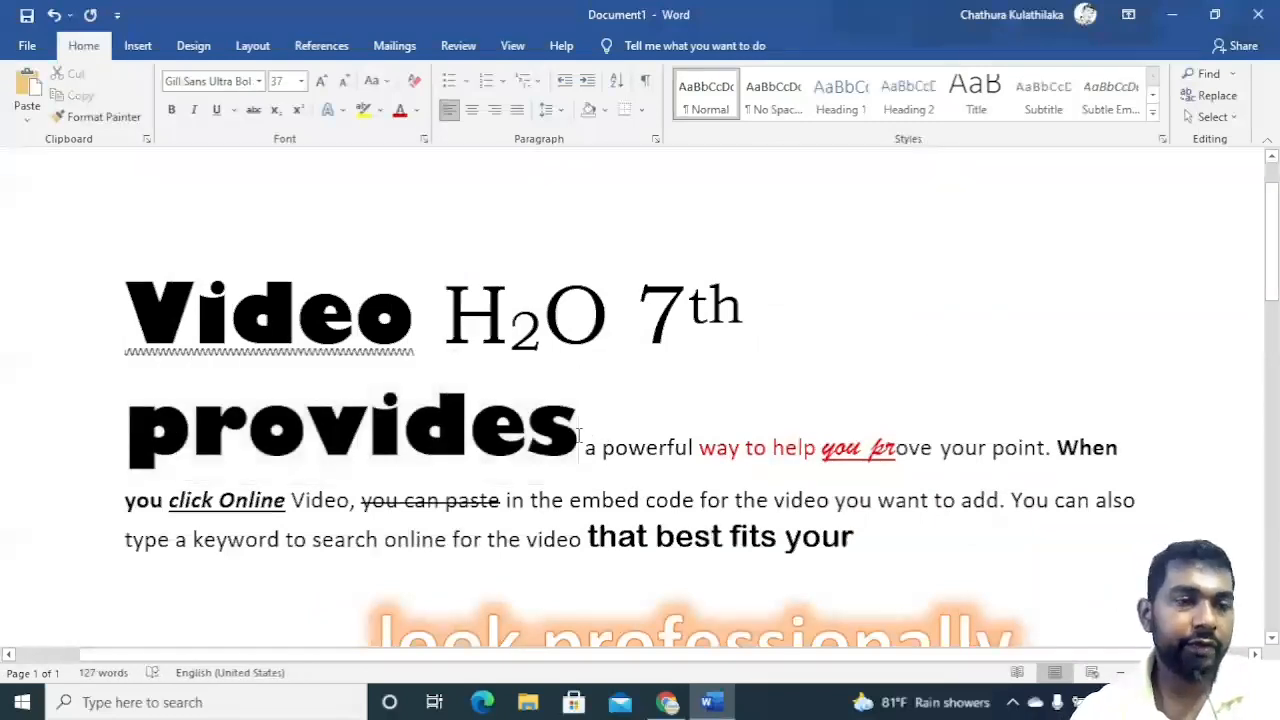
key("Return")
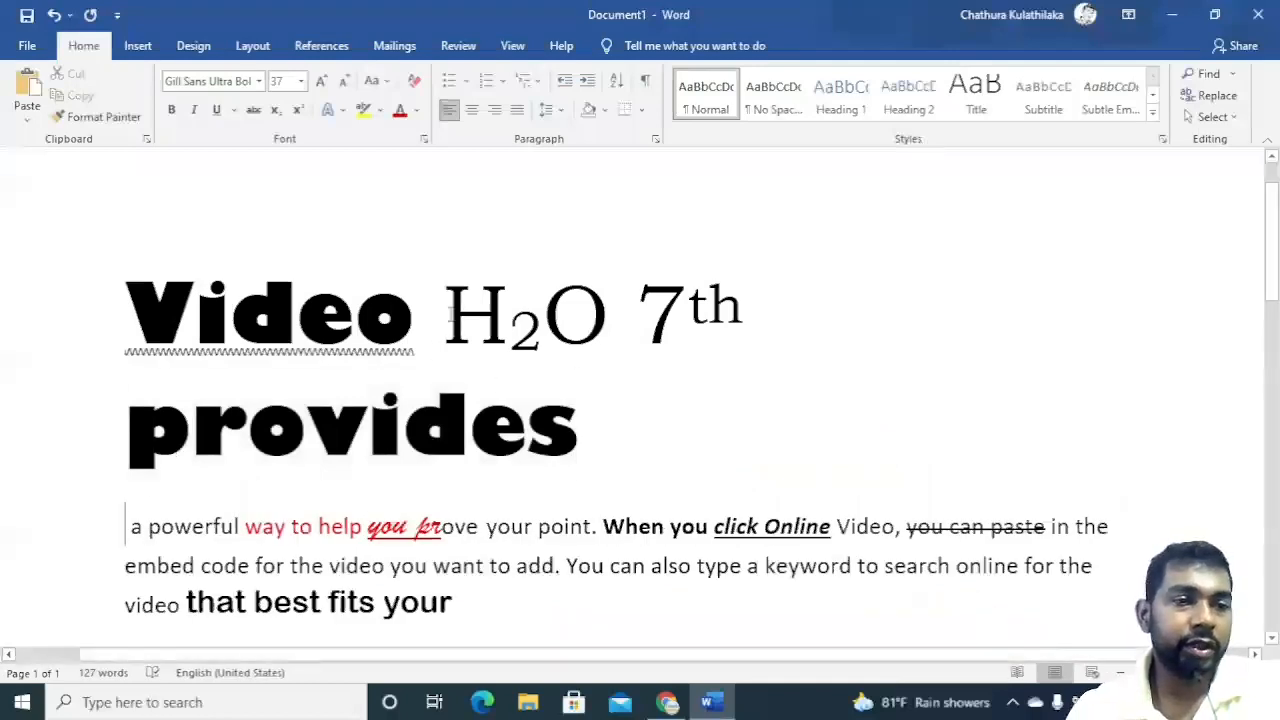
left_click_drag(447, 316, 784, 322)
key("Delete")
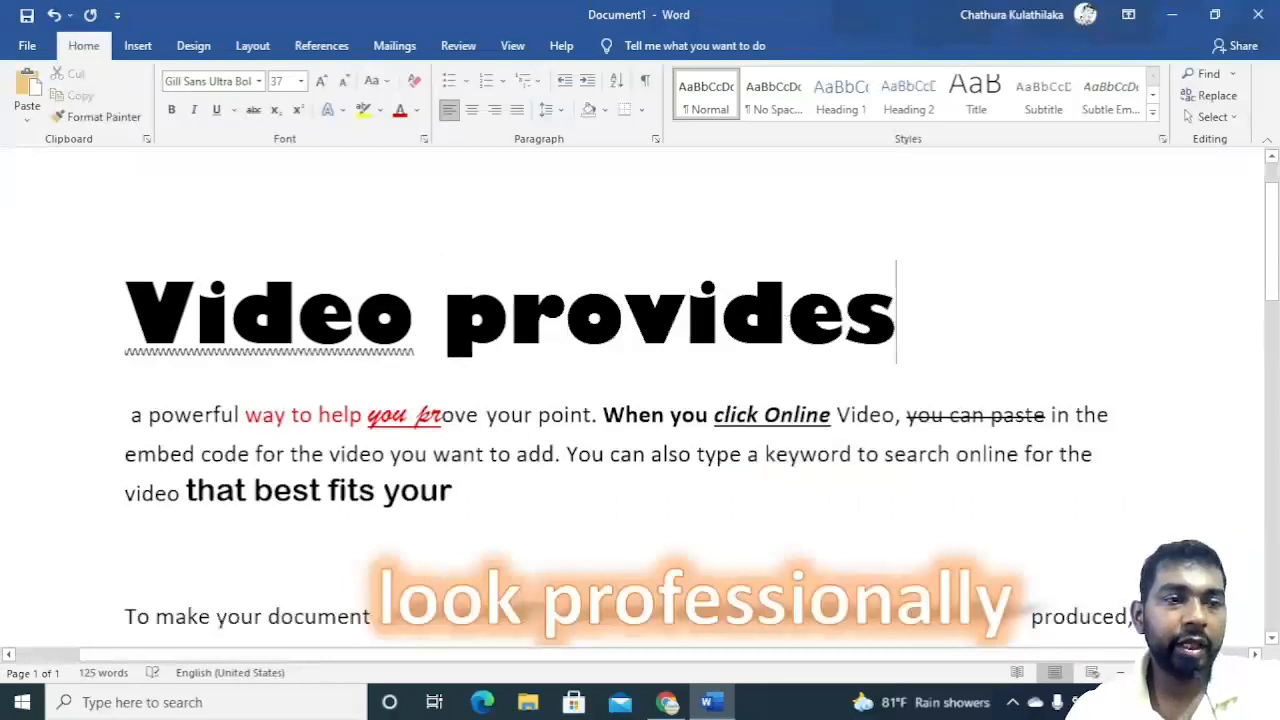
Set the character spacing of 'Video provides' to Expanded by 6.2 pt in the Font dialog.
left_click_drag(963, 343, 0, 318)
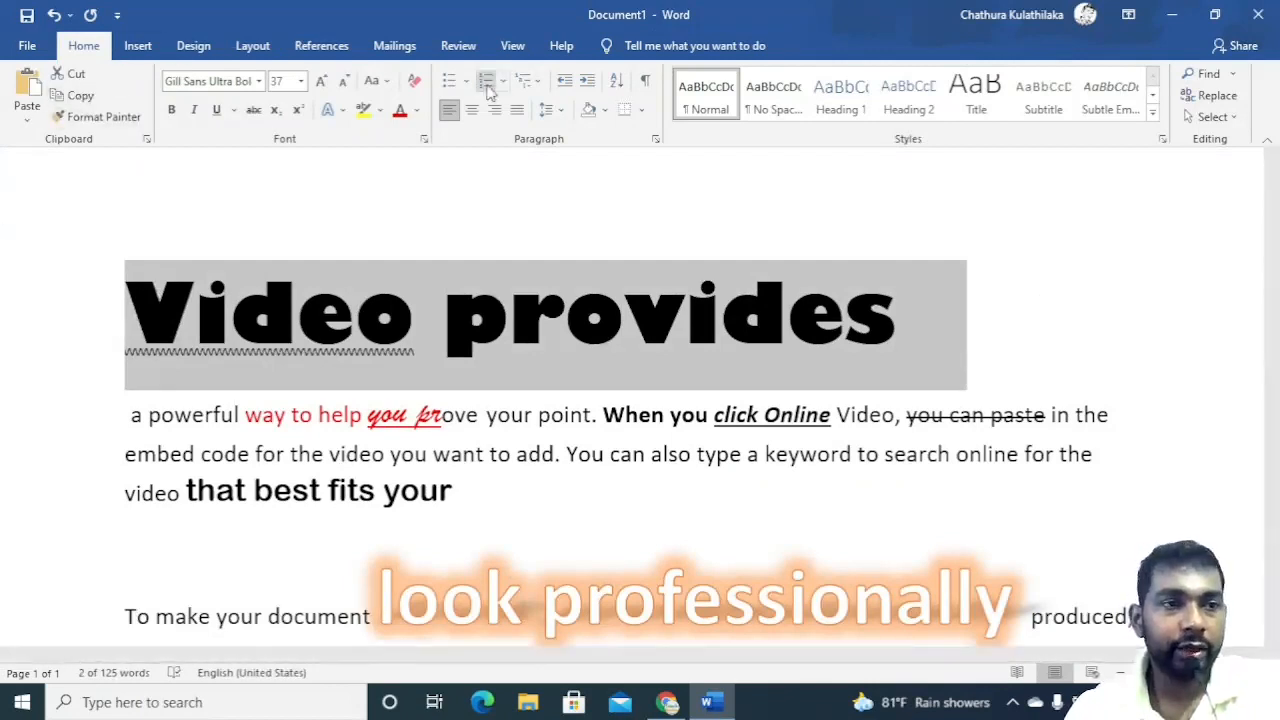
left_click(423, 137)
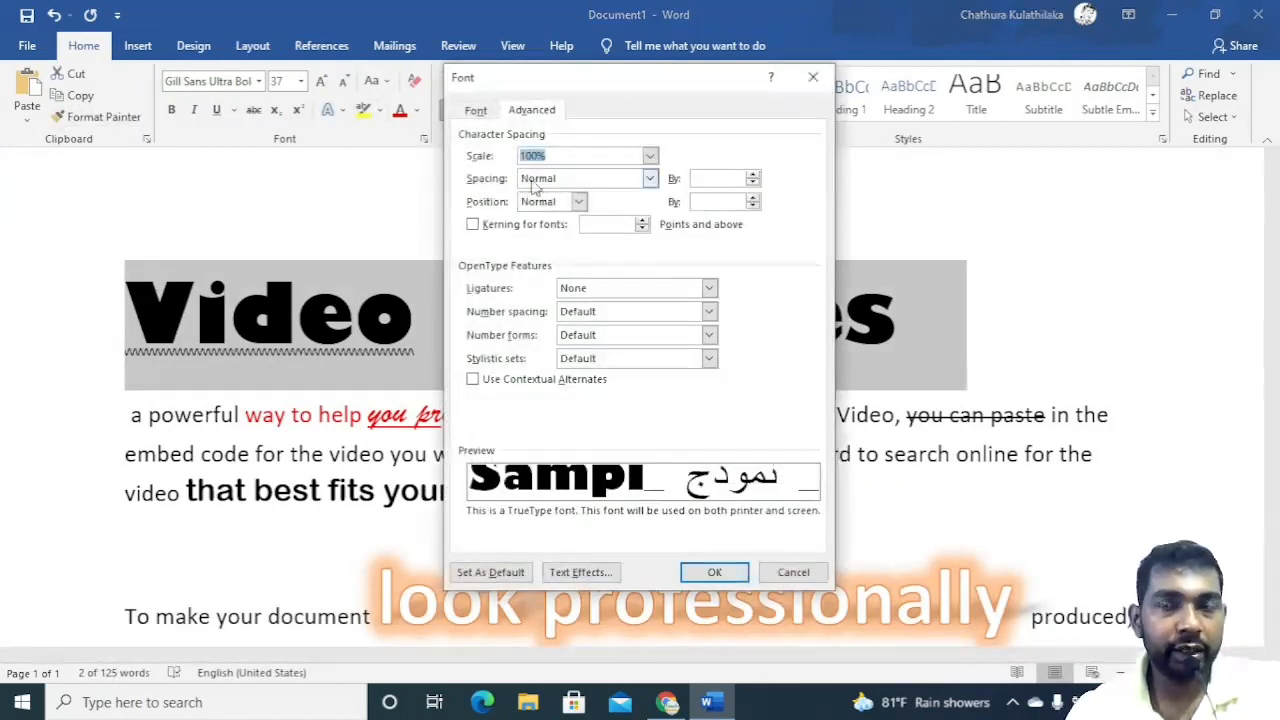
left_click(651, 178)
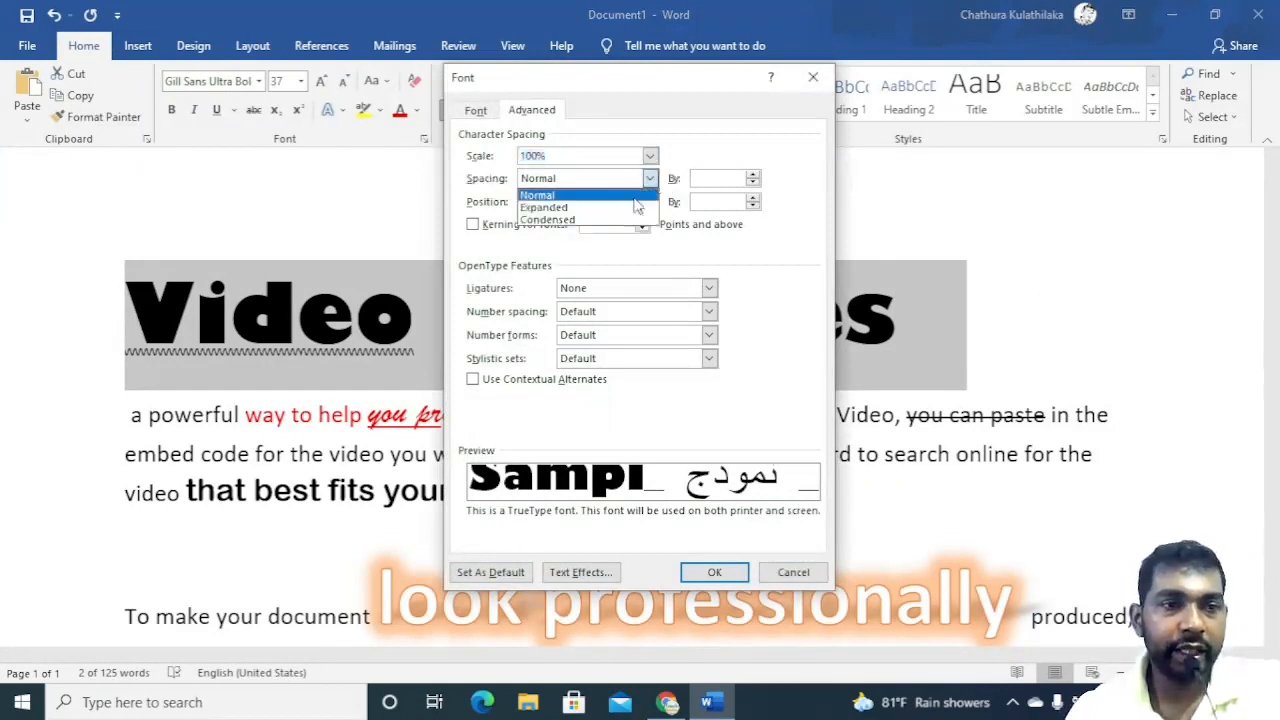
left_click(630, 208)
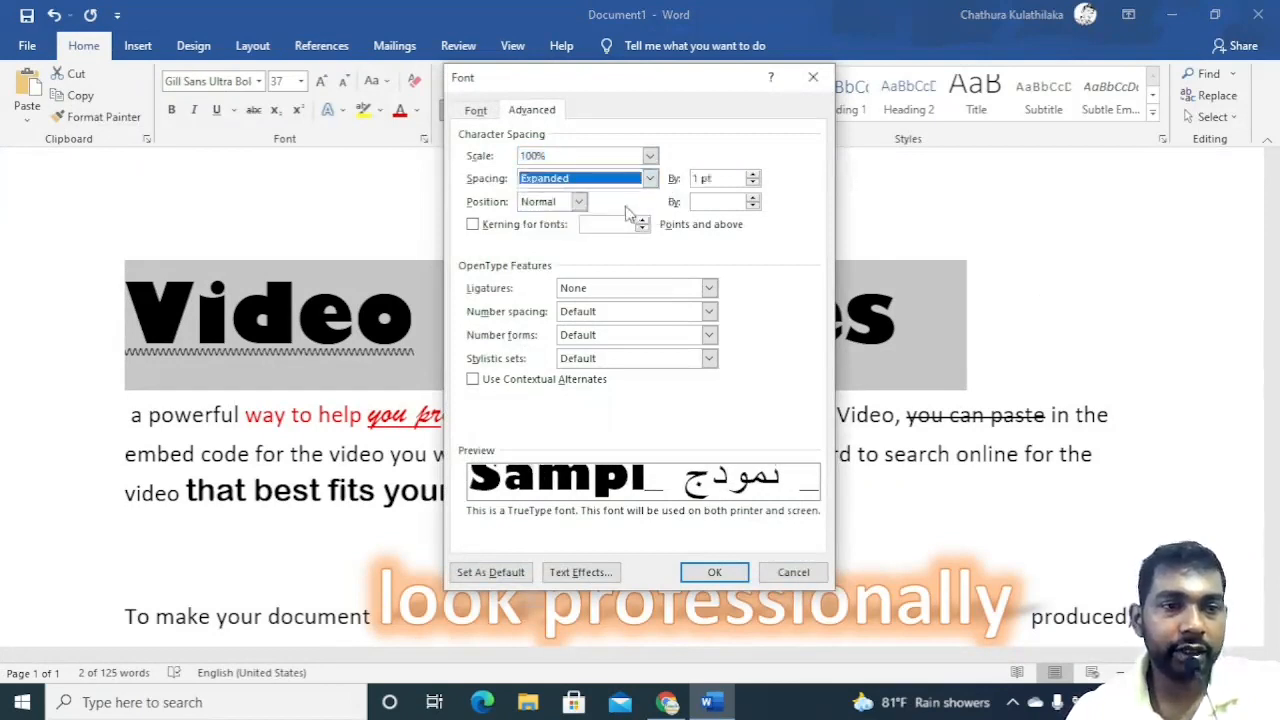
left_click(754, 175)
left_click(754, 175)
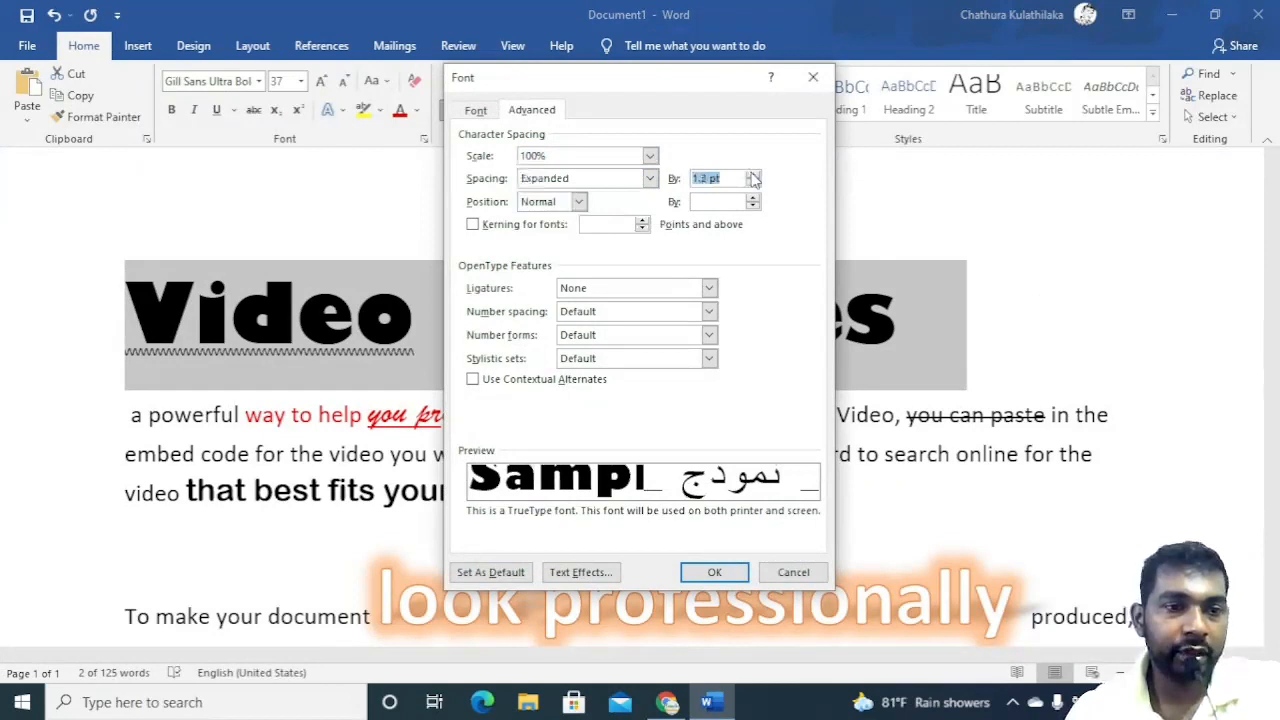
left_click(754, 175)
left_click(754, 175)
left_click(754, 175)
left_click(754, 175)
left_click(754, 175)
left_click(716, 575)
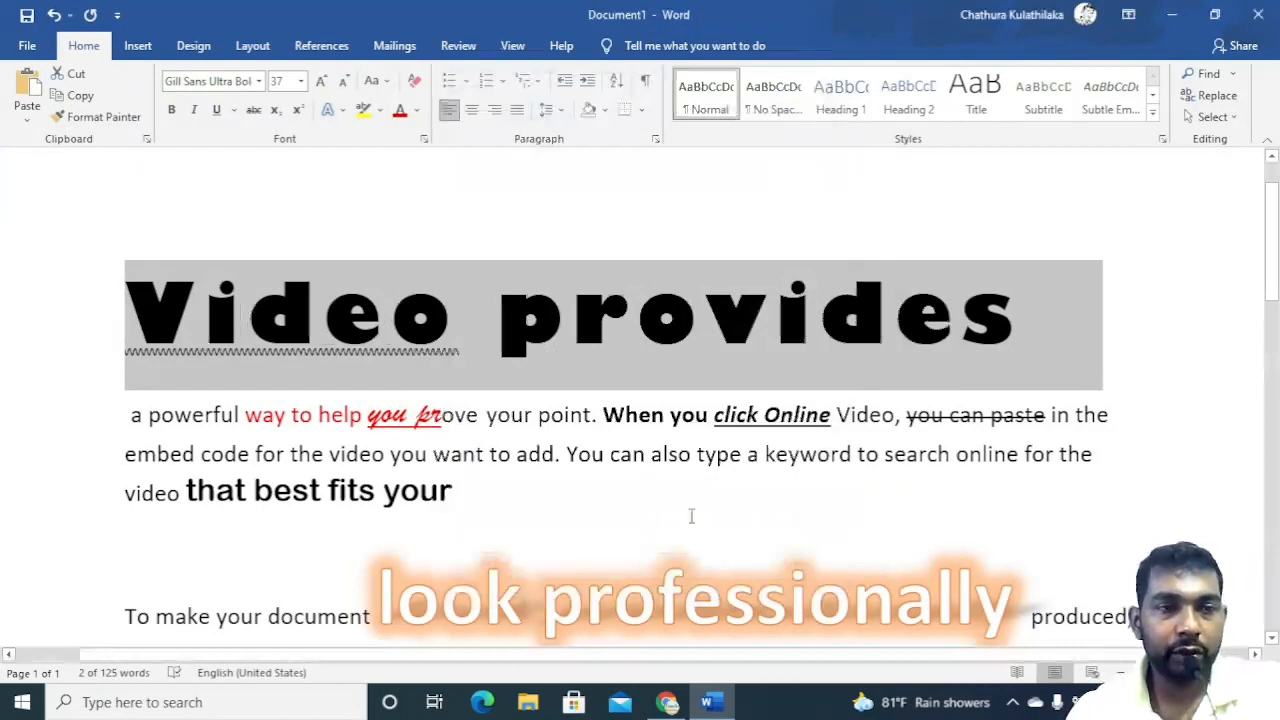
left_click(425, 146)
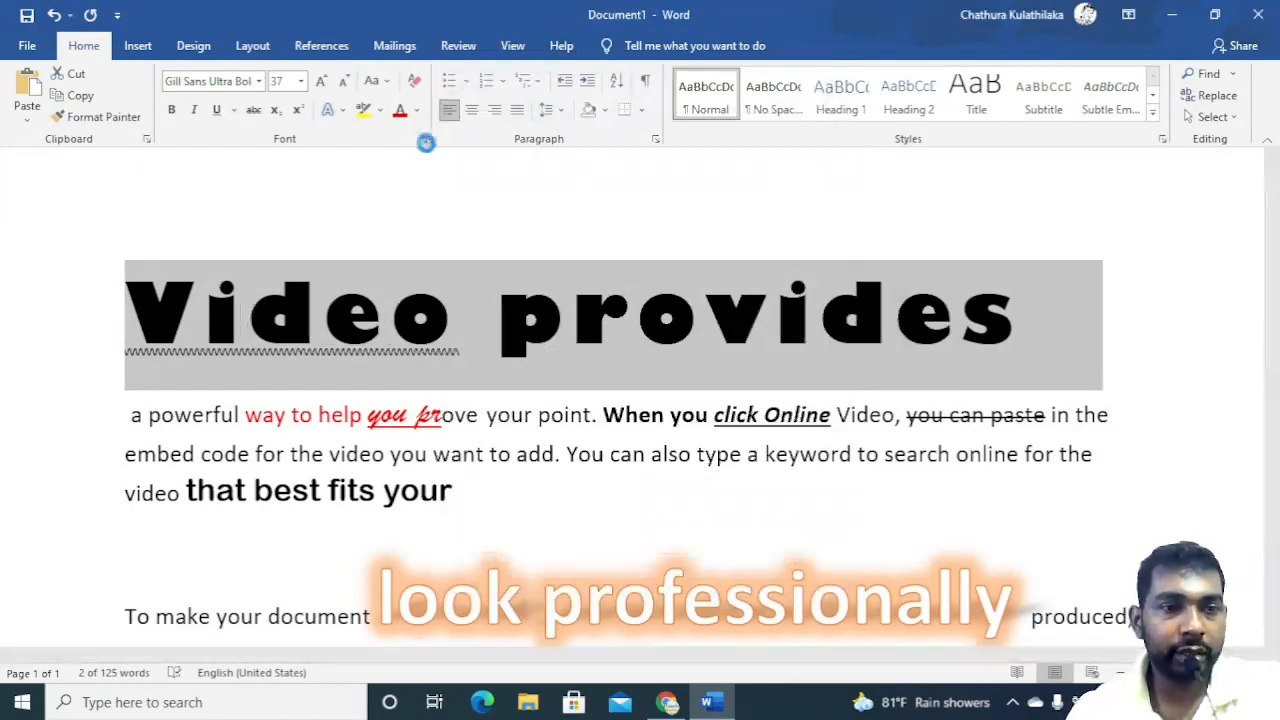
left_click(753, 175)
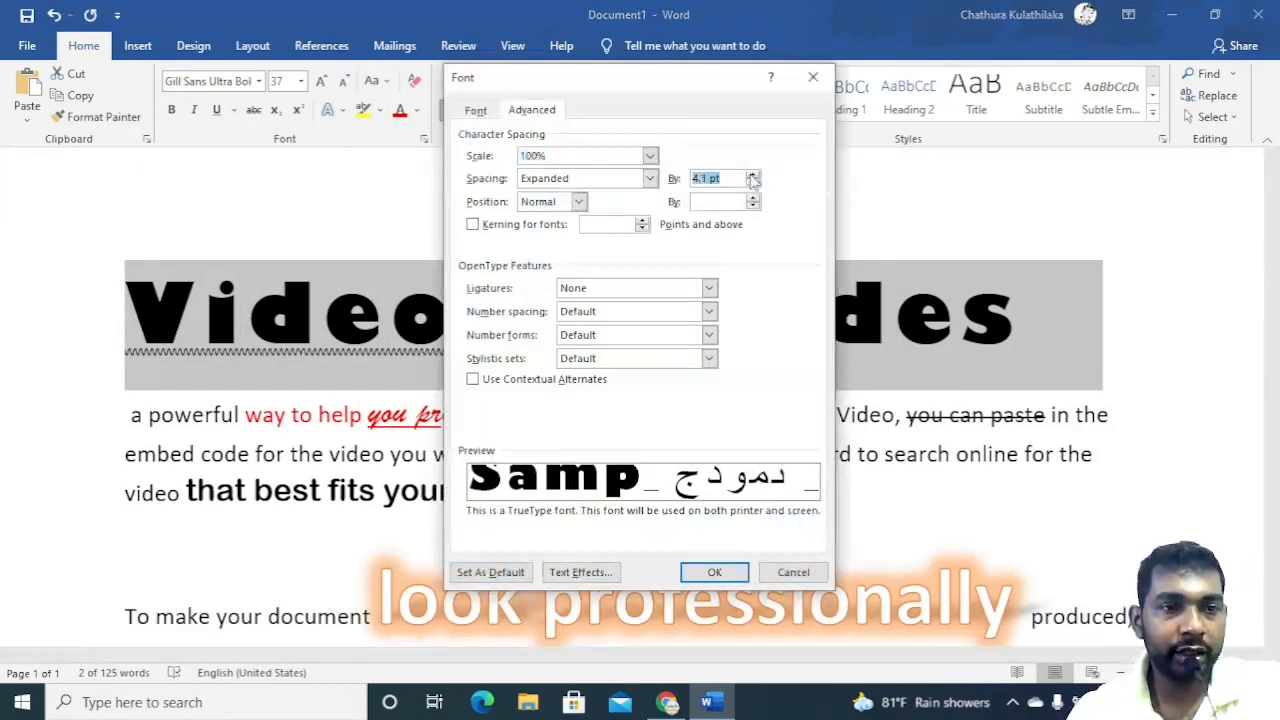
left_click(753, 175)
left_click(753, 175)
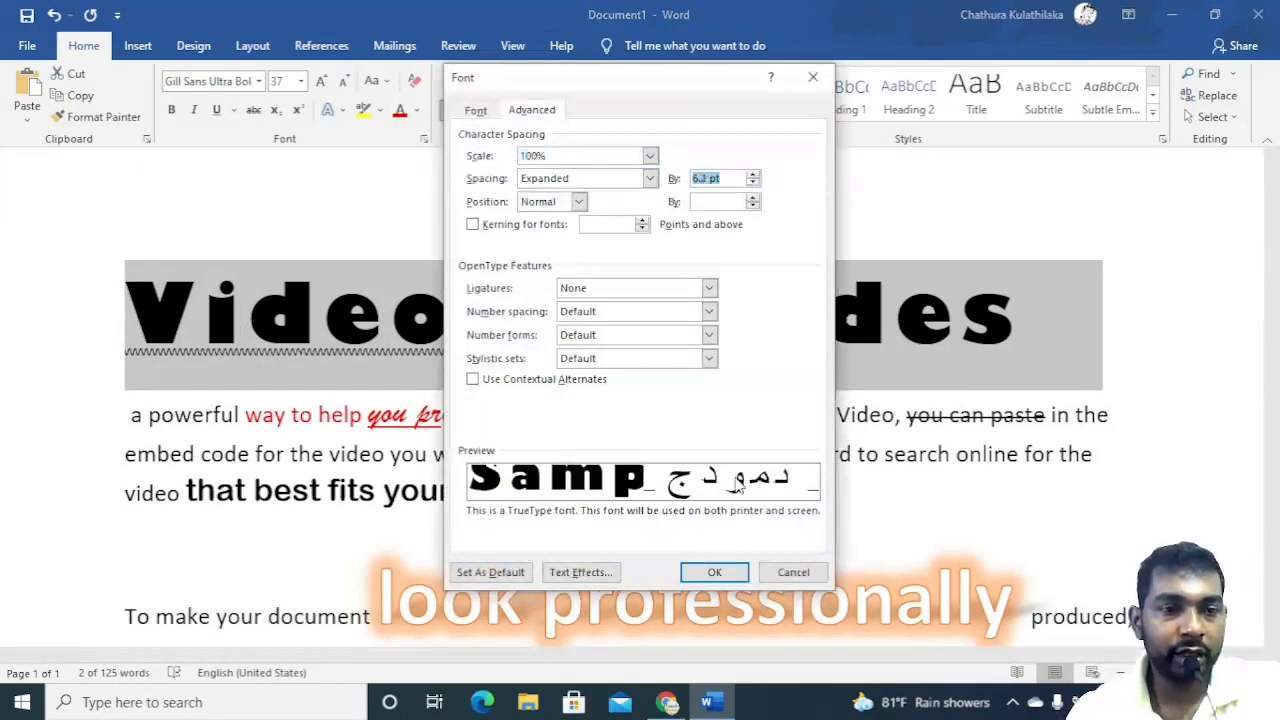
left_click(710, 571)
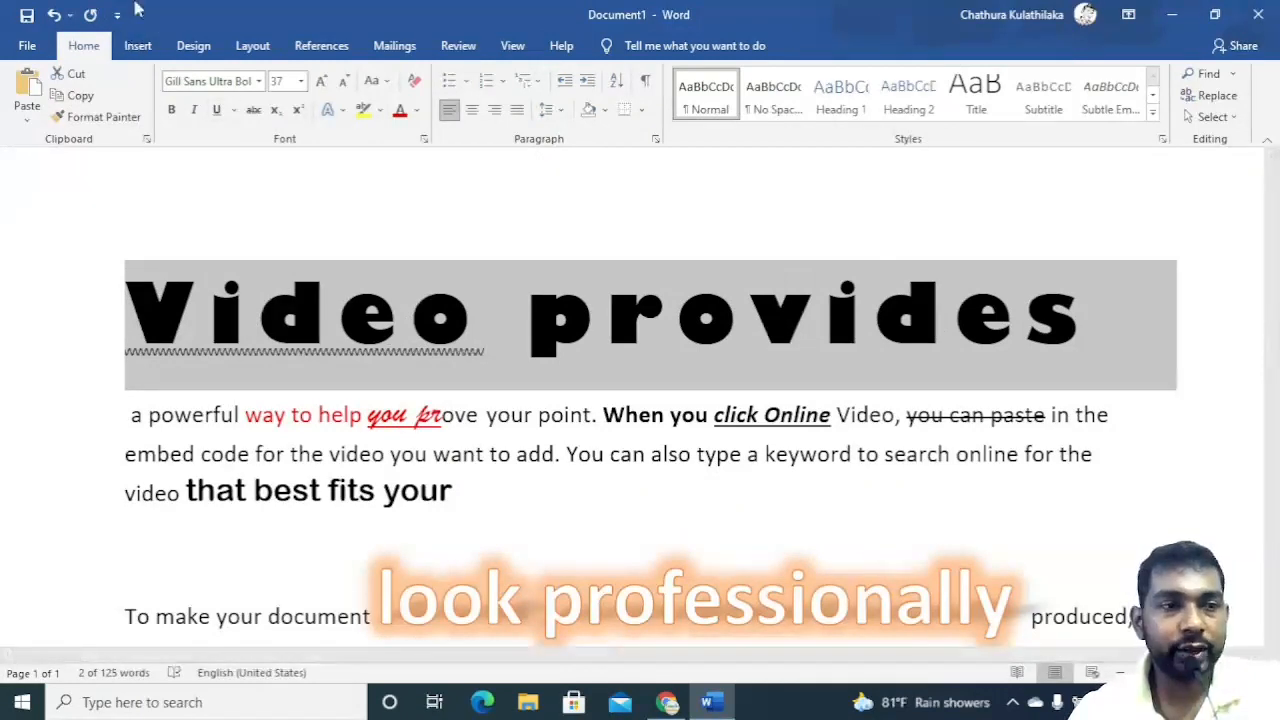
Change the character spacing of 'Video provides' to Condensed by 6.2 pt.
left_click(424, 141)
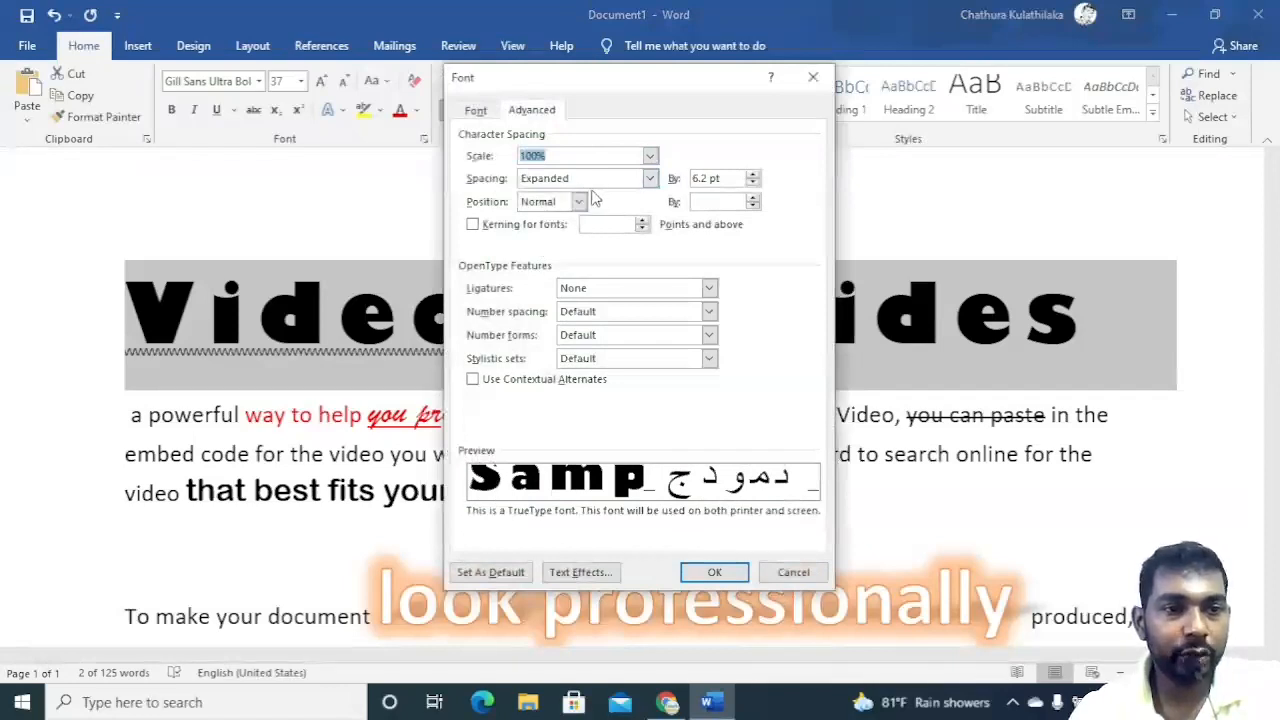
left_click(650, 178)
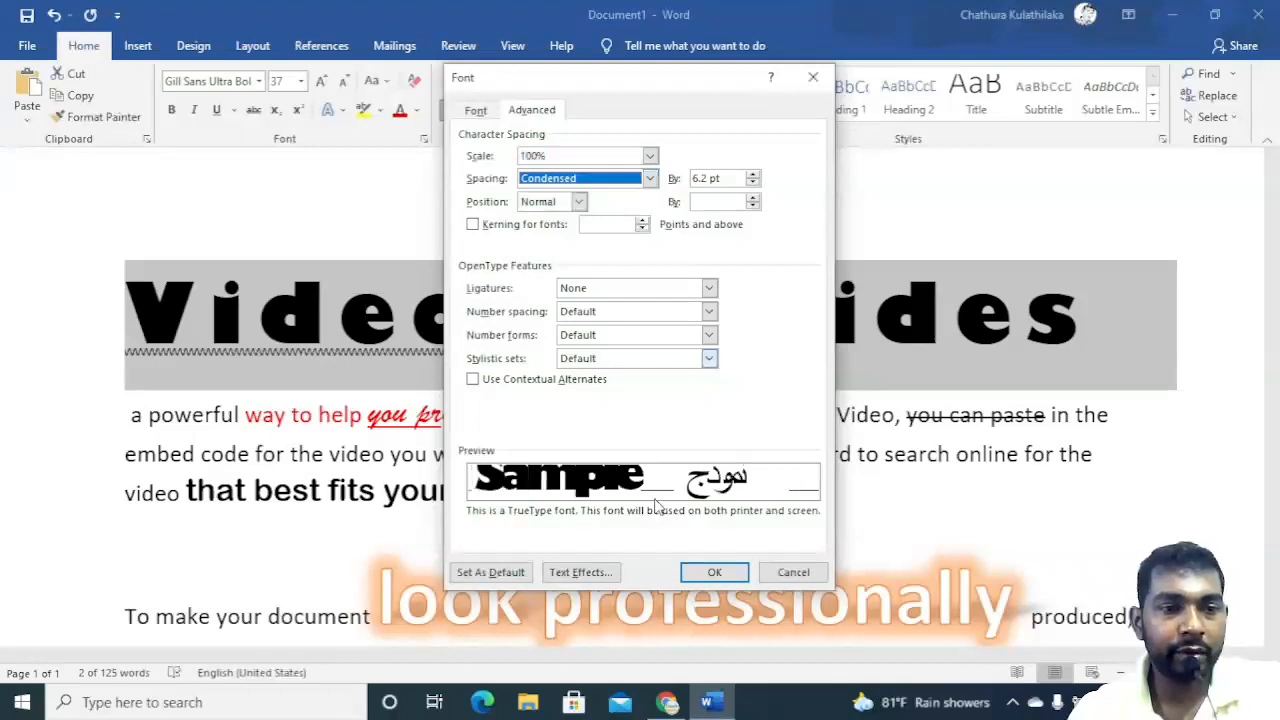
left_click(714, 572)
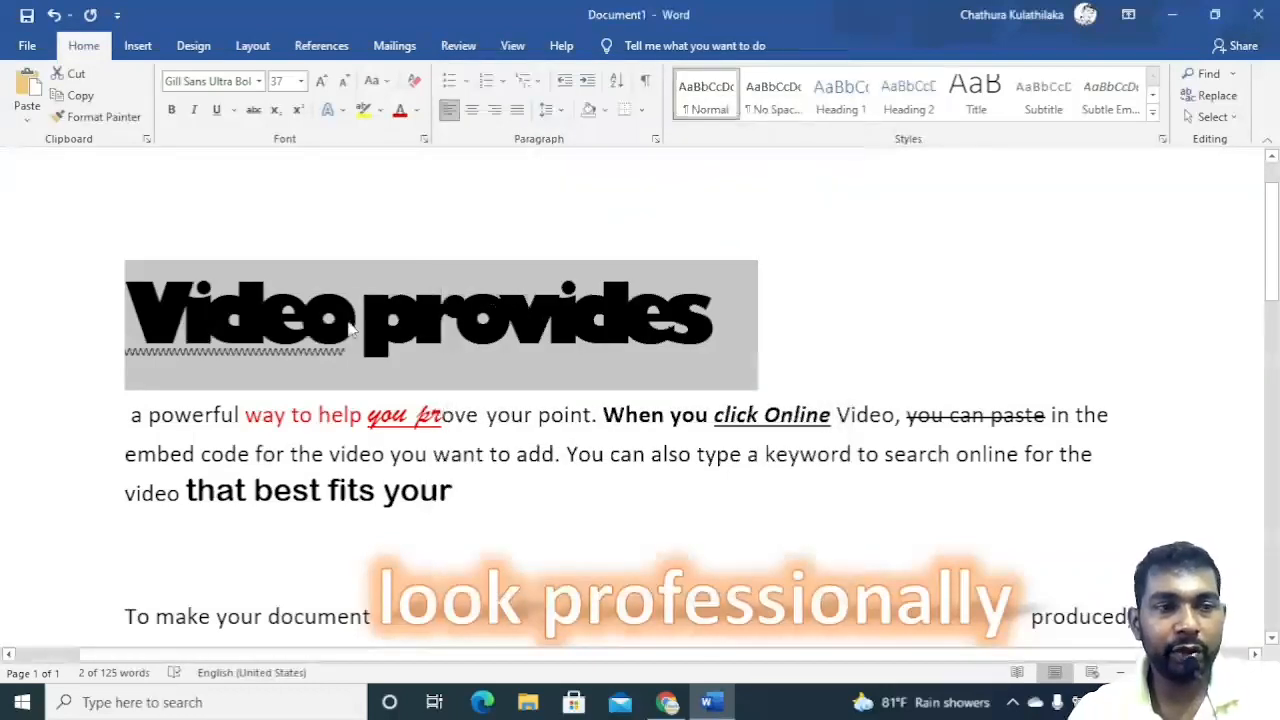
Set the position of 'Video provides' to Raised by 2 pt and its spacing back to Expanded.
left_click(424, 138)
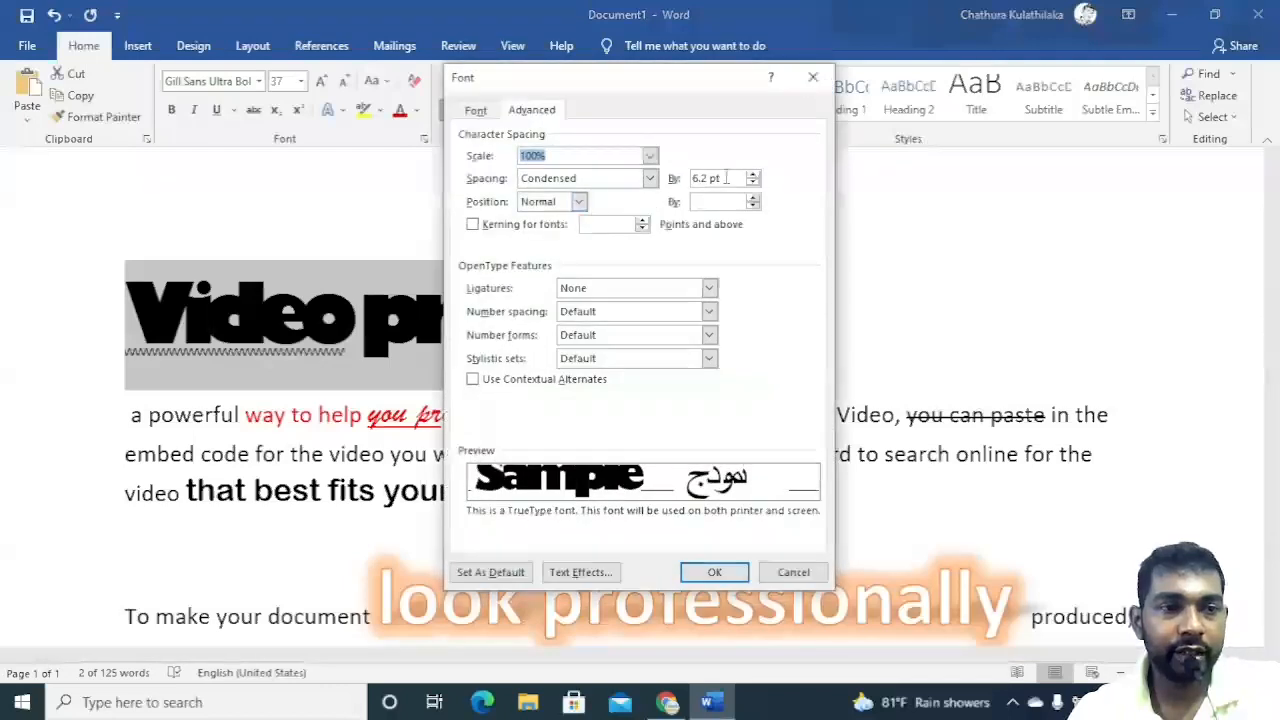
left_click(578, 201)
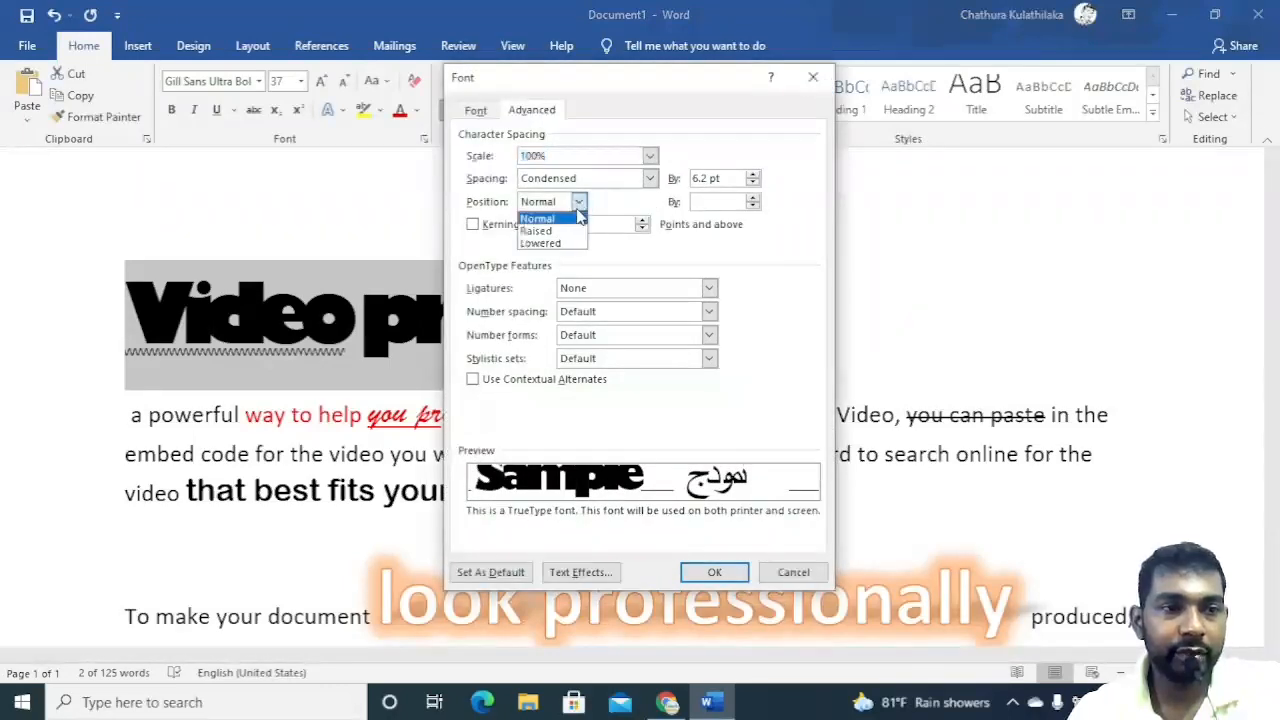
left_click(580, 230)
left_click(578, 201)
left_click(578, 247)
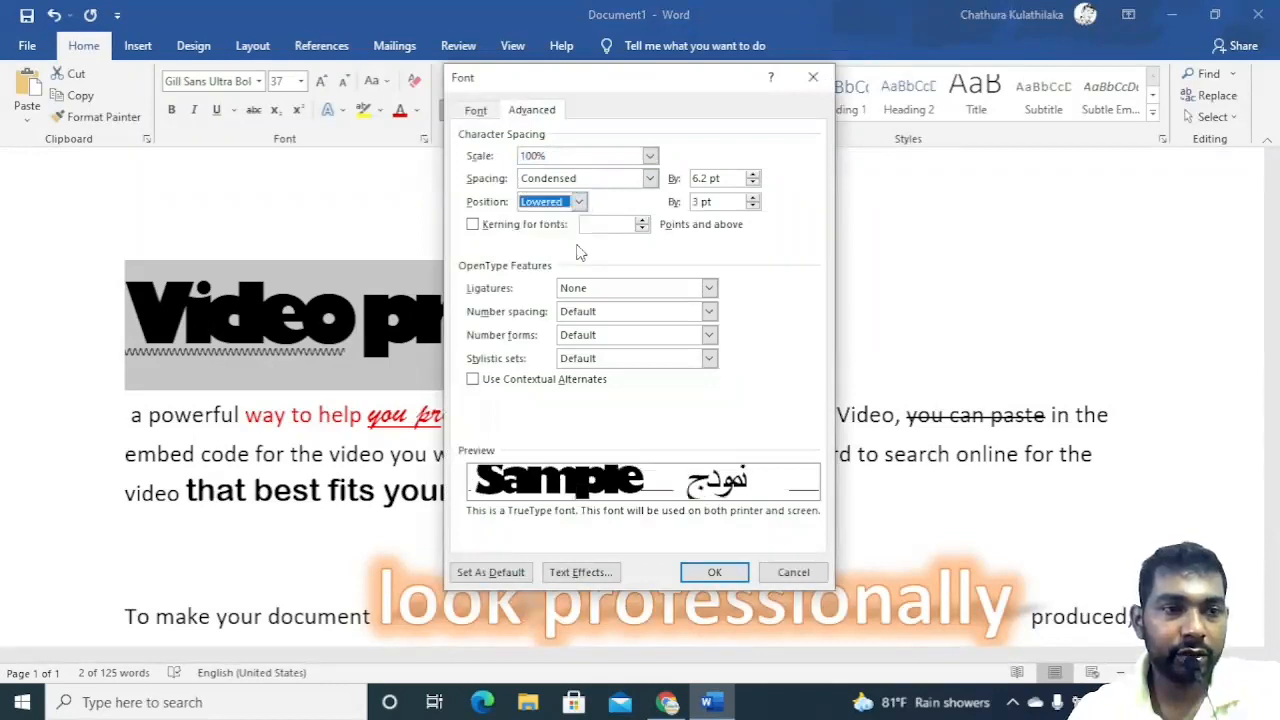
left_click(753, 205)
left_click(753, 204)
left_click(753, 204)
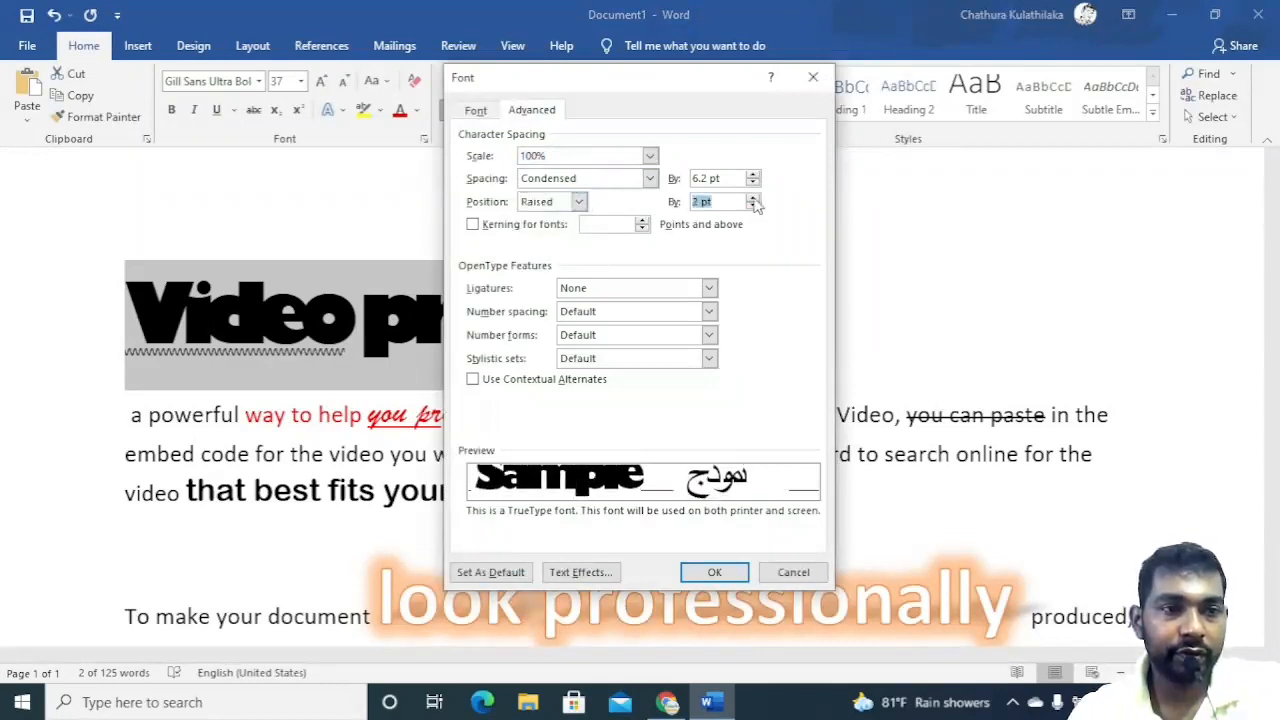
left_click(650, 178)
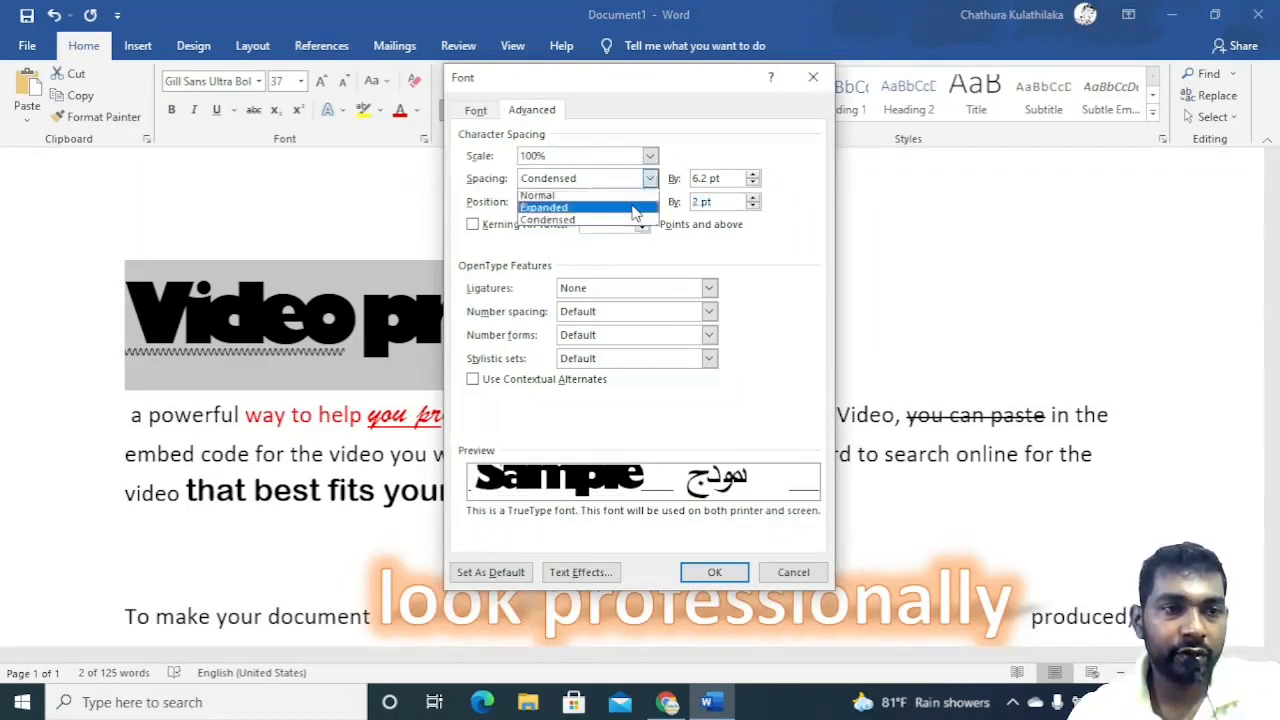
left_click(632, 209)
left_click(705, 571)
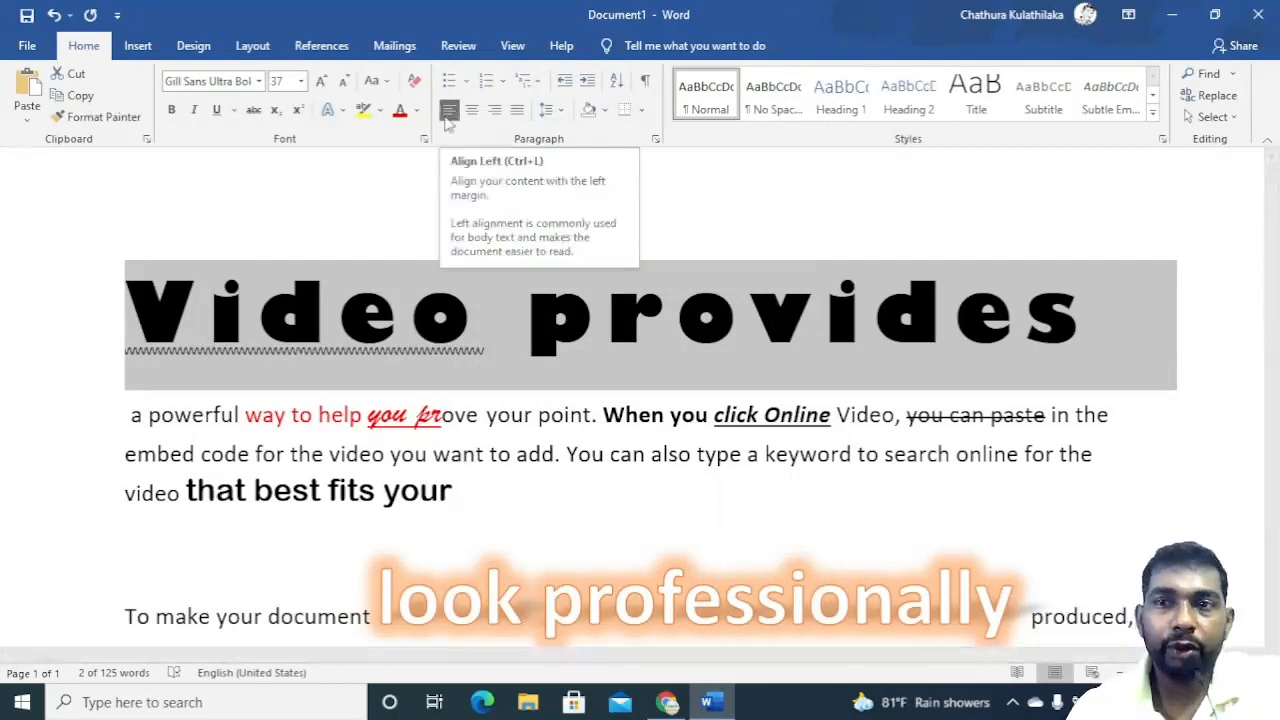
left_click(626, 416)
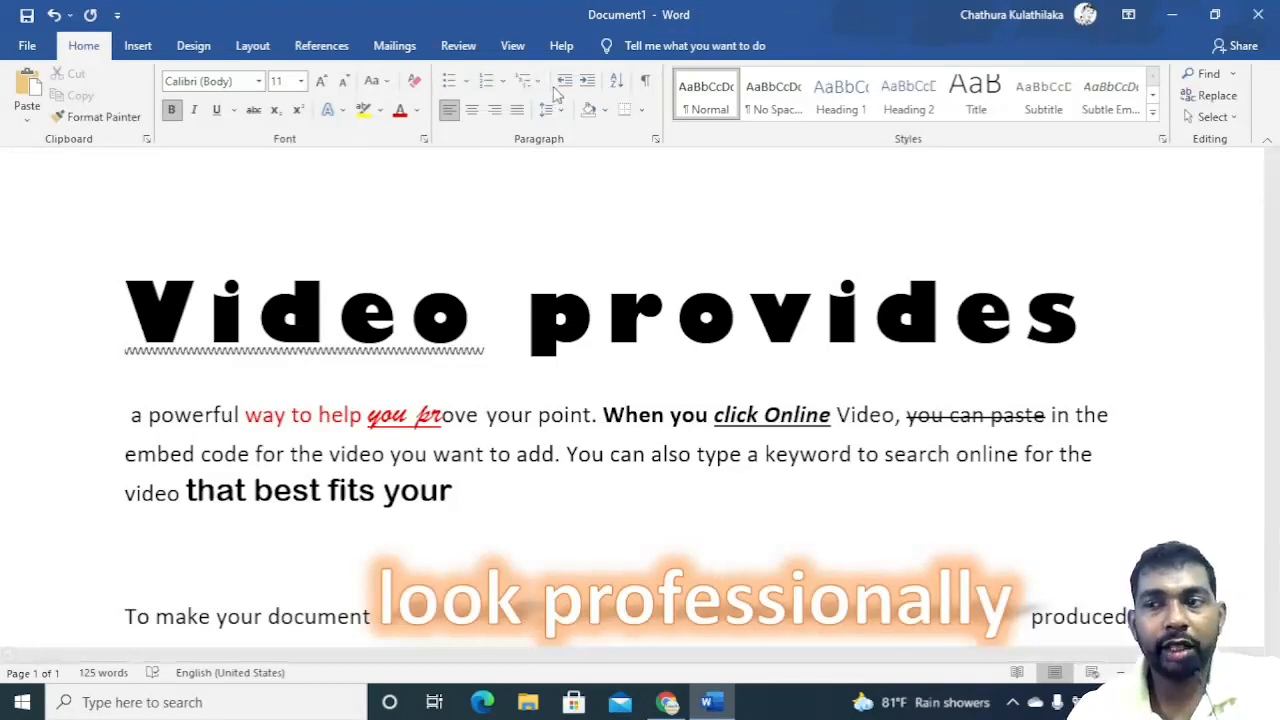
Switch to Chrome and open the ol.cilpa.lk website in the WPS Office tab.
left_click(668, 703)
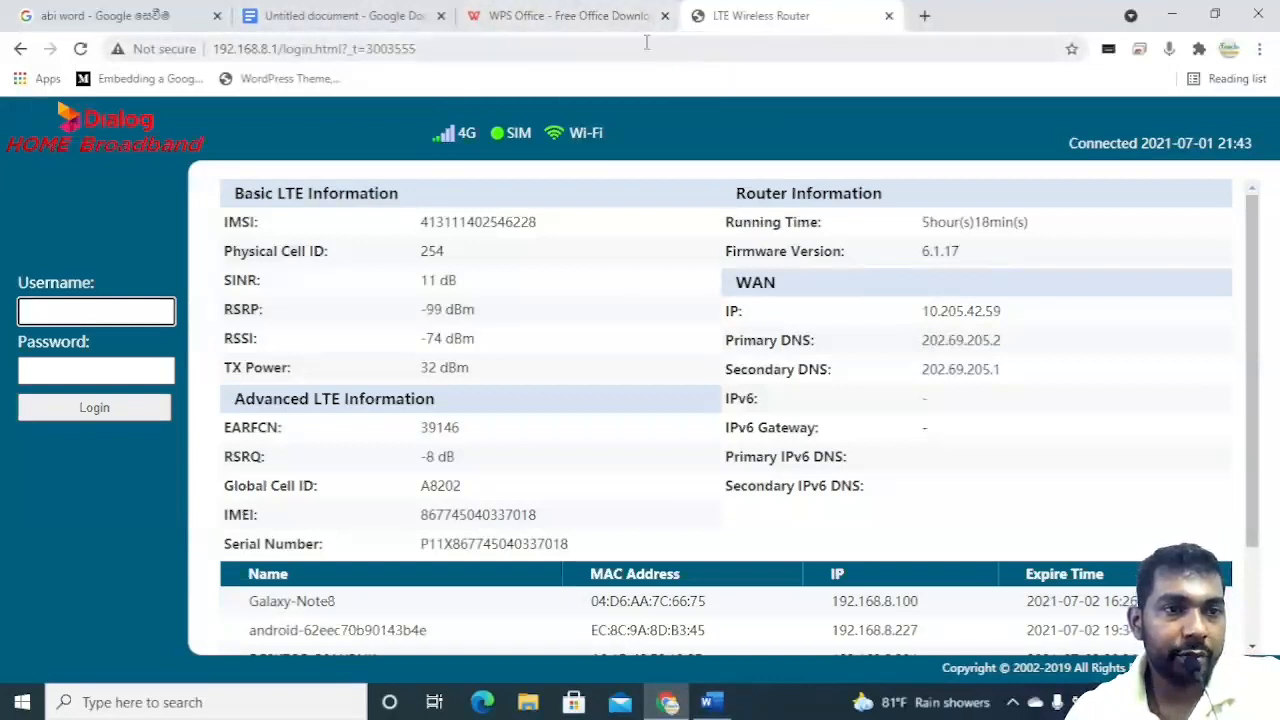
left_click(604, 22)
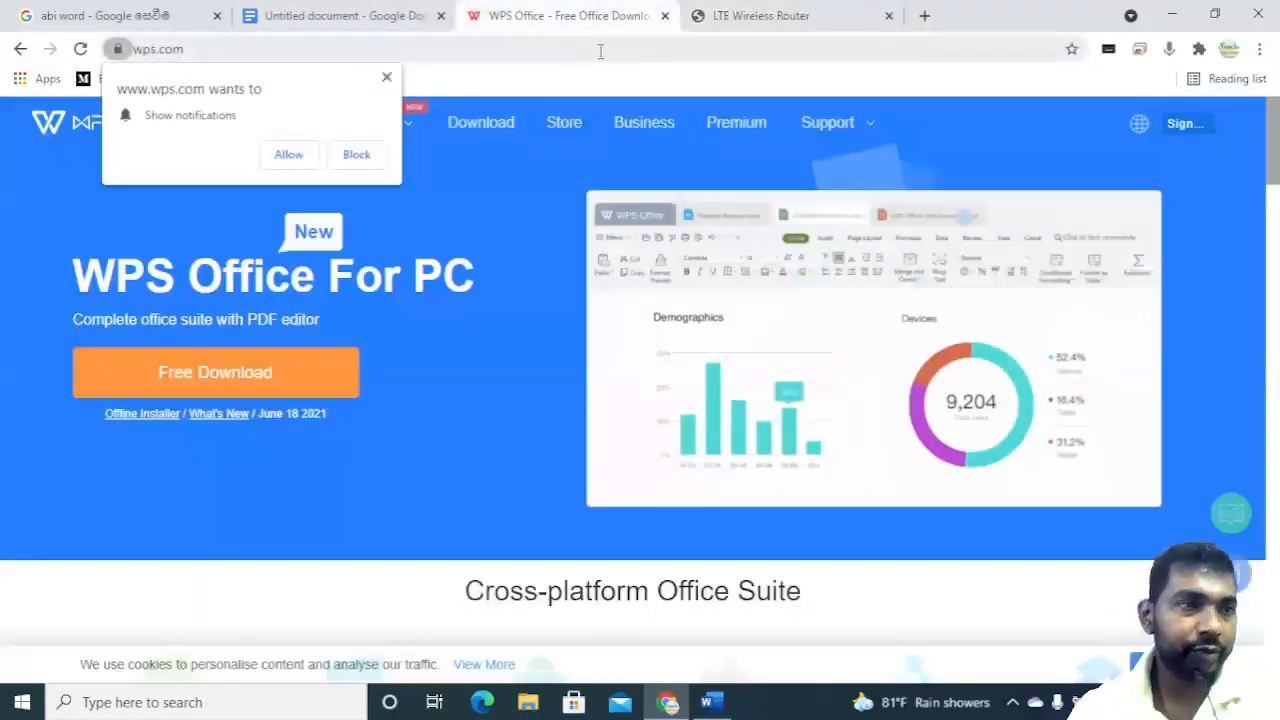
left_click(598, 49)
type("ol.cilpa.lk")
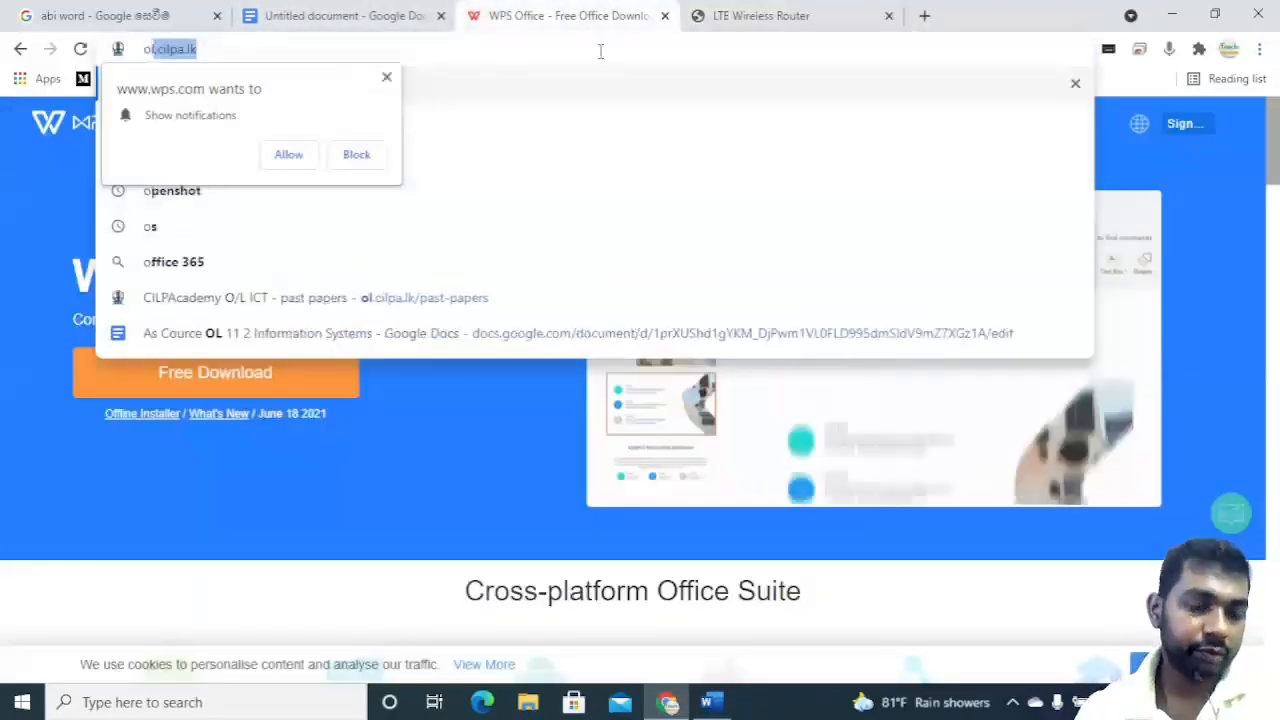
key("Return")
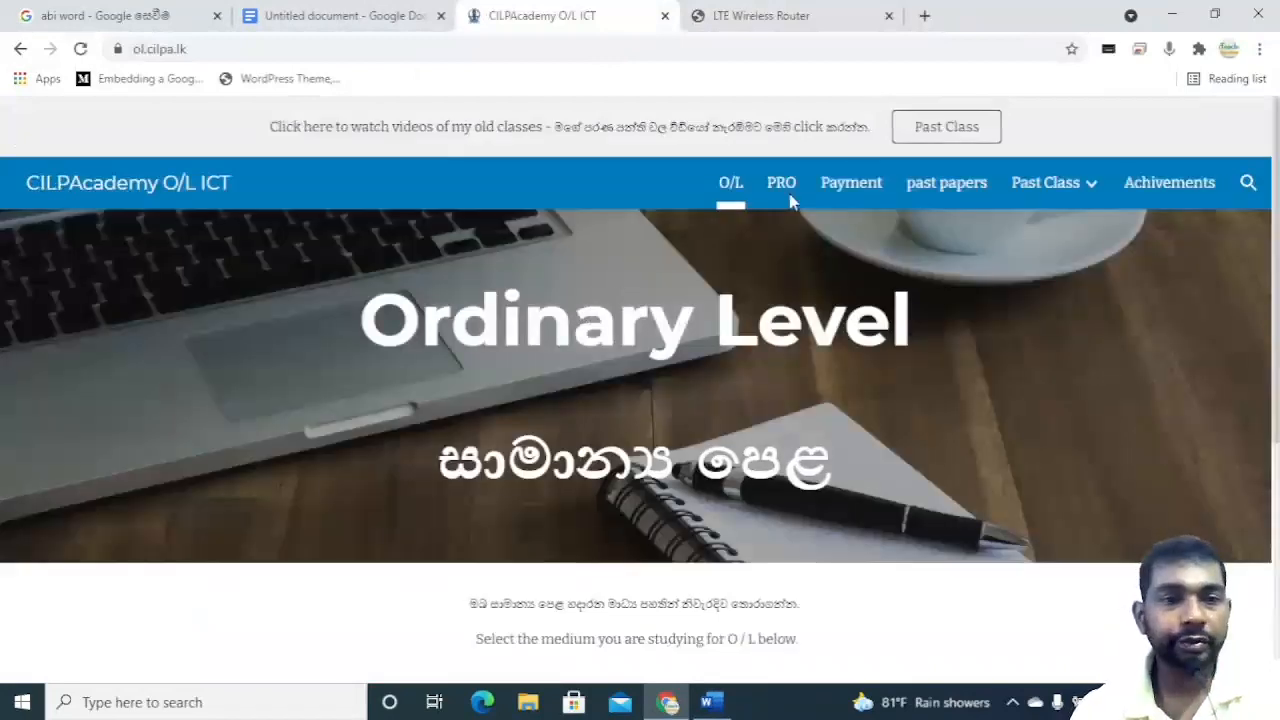
Open the 2017 New Syllabus past paper from the past papers page and scroll through its questions.
left_click(962, 198)
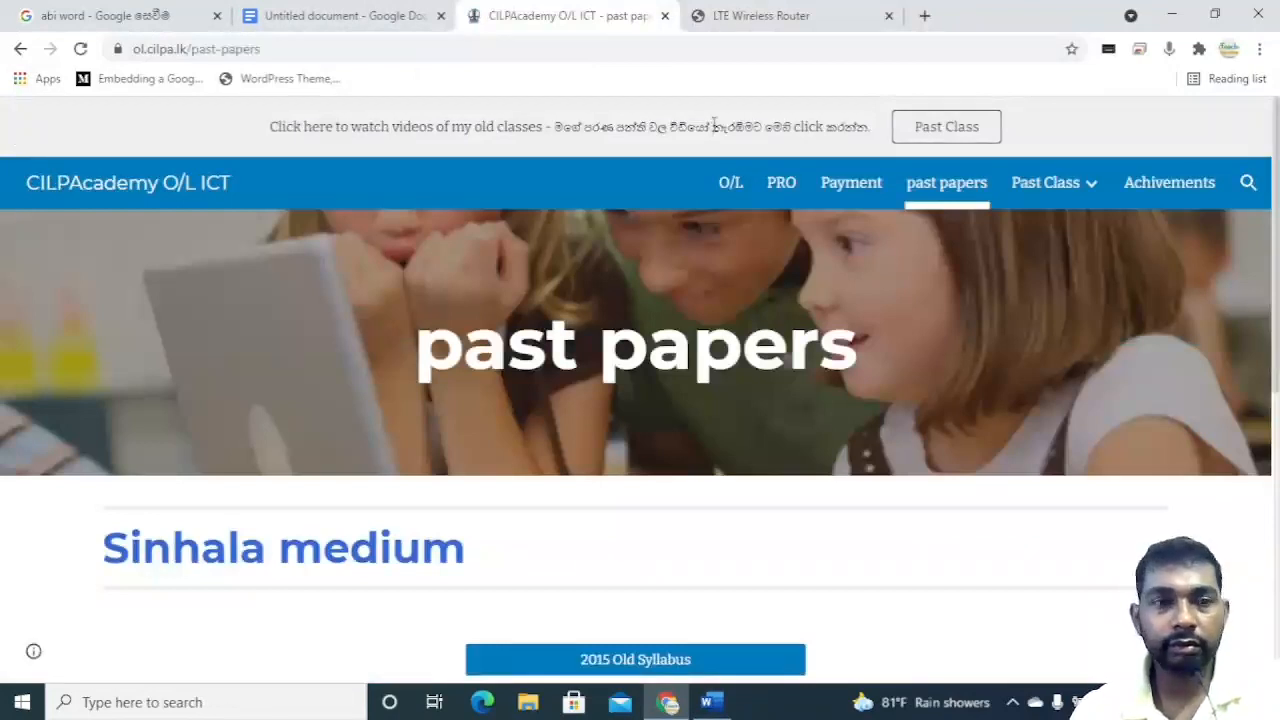
scroll(556, 370, "down", 5)
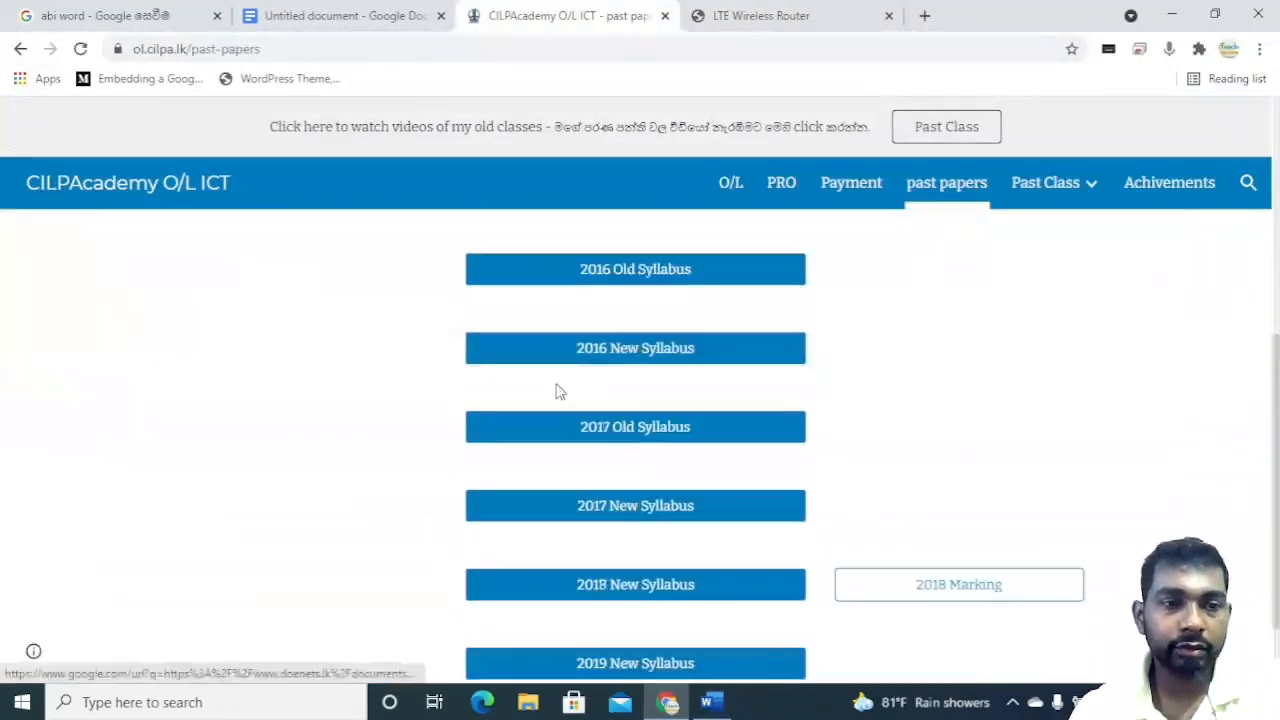
left_click(601, 507)
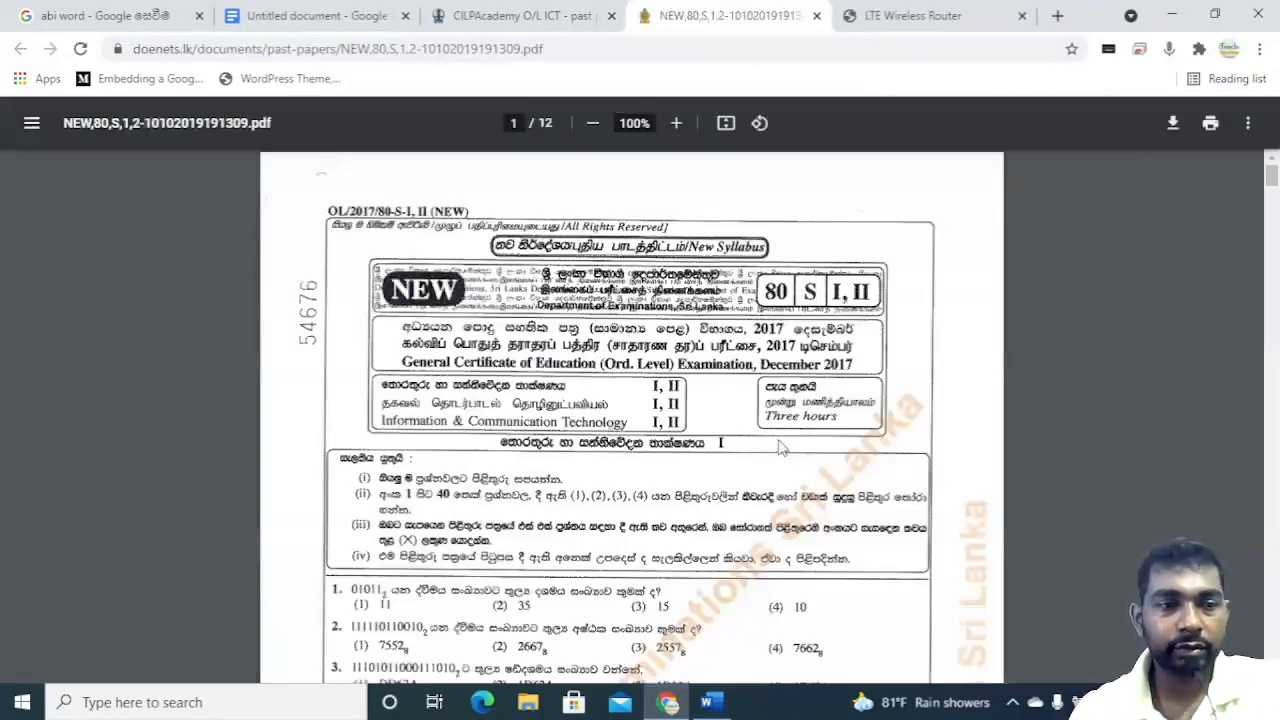
scroll(782, 450, "down", 4)
scroll(782, 445, "down", 16)
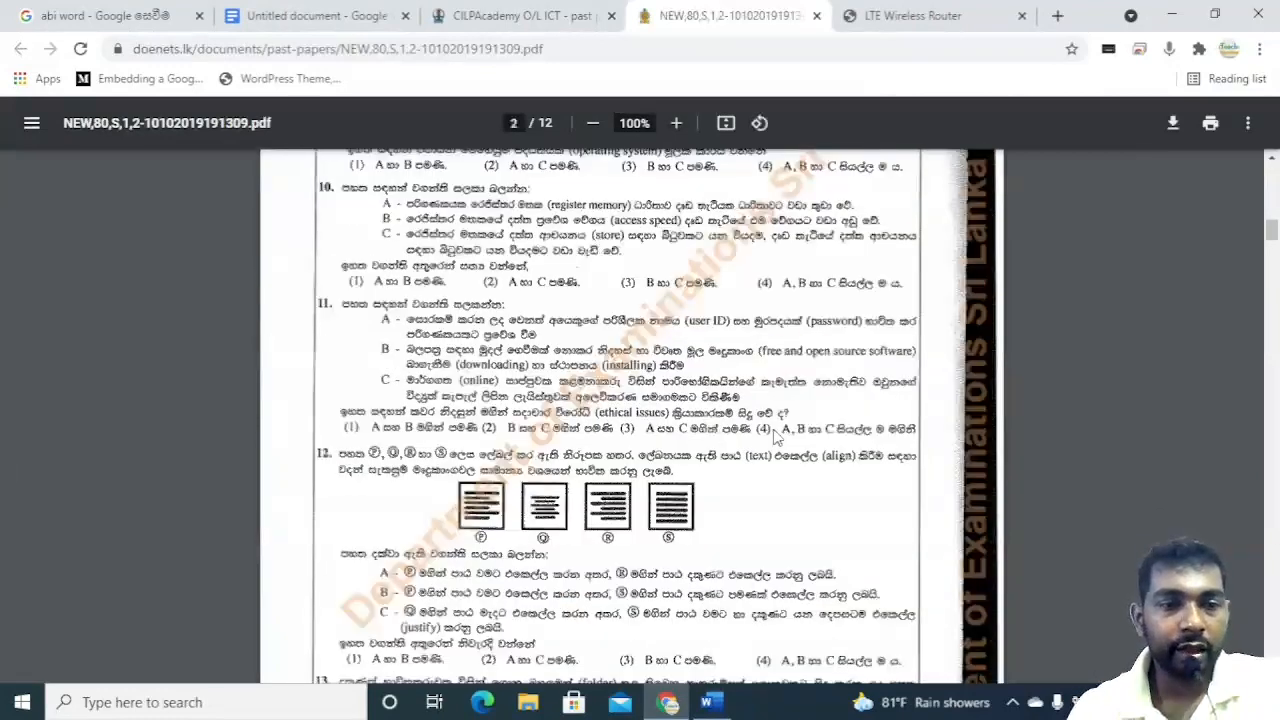
scroll(770, 435, "up", 2)
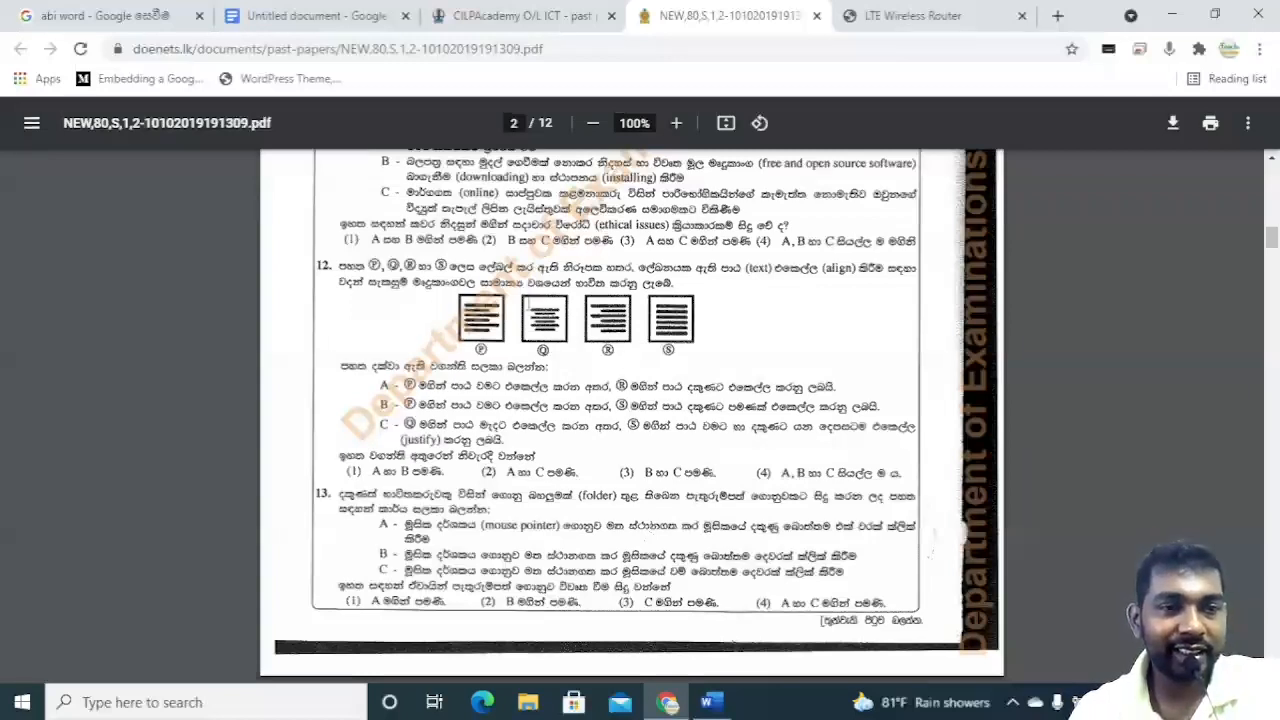
scroll(464, 296, "up", 3)
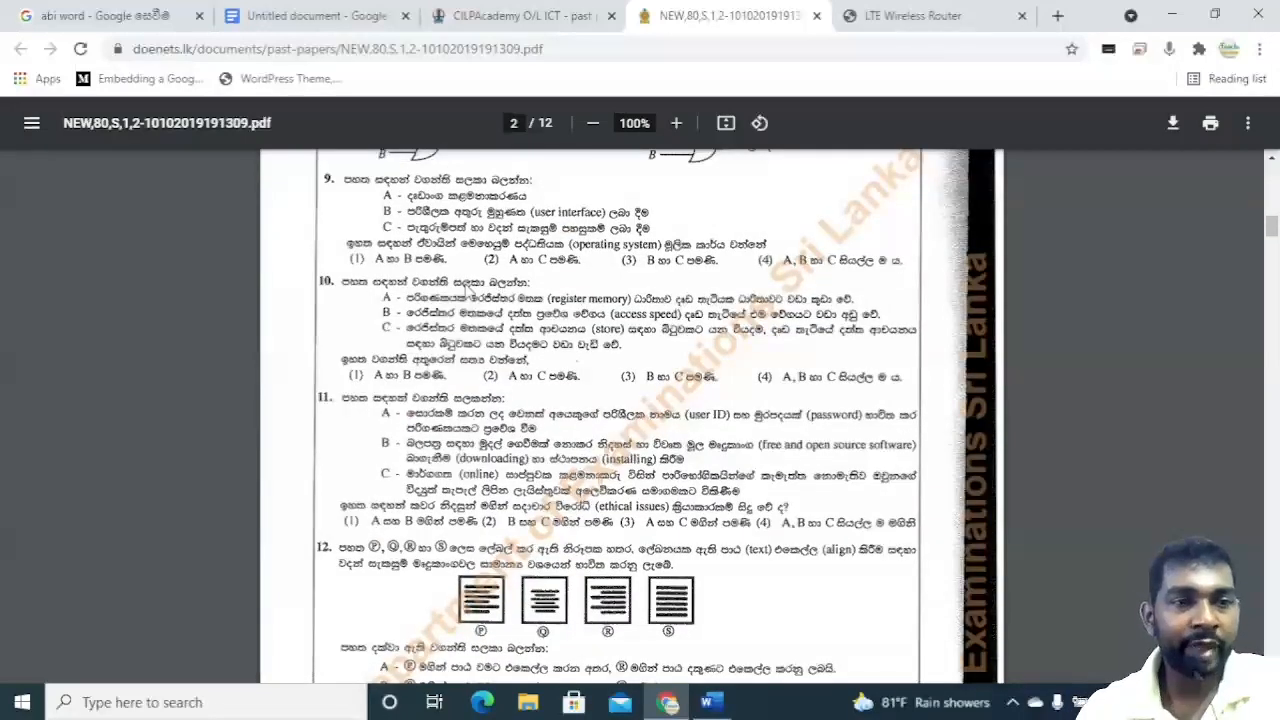
scroll(465, 287, "up", 1)
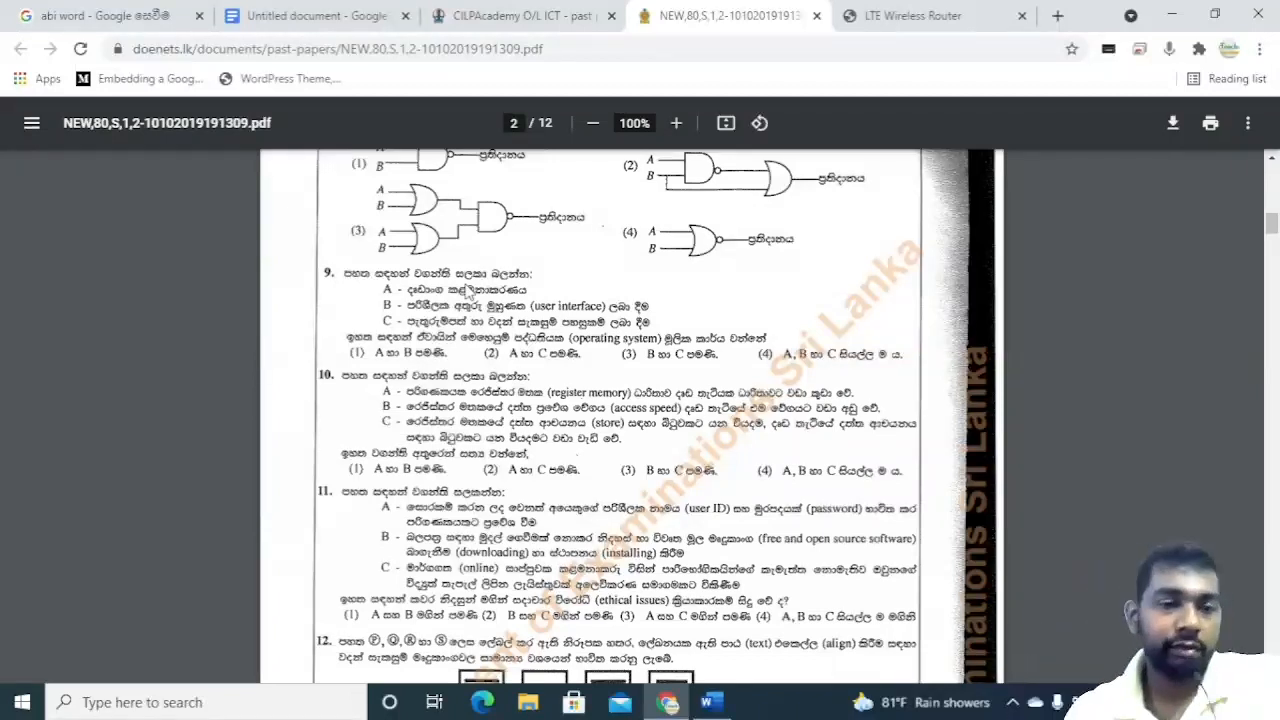
Scroll through the past paper's questions down to the page 8 question on formatting the Covalent Bonds text.
scroll(278, 422, "down", 10)
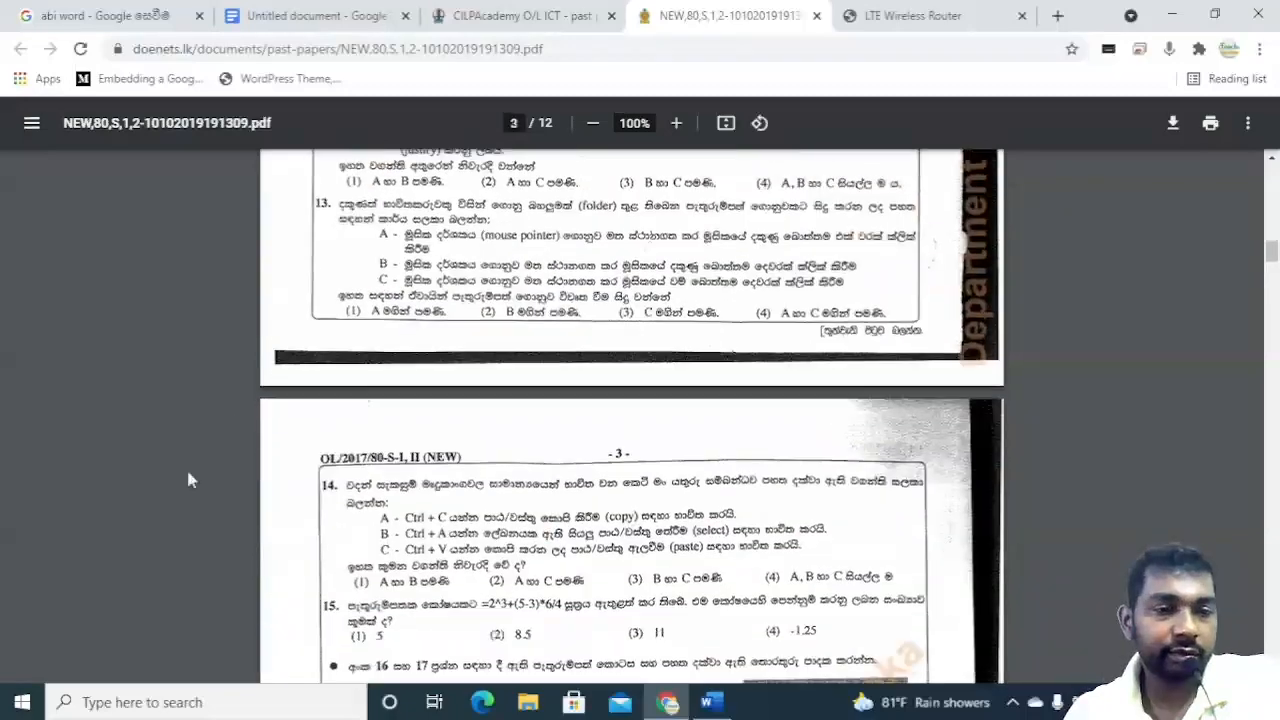
scroll(188, 478, "down", 15)
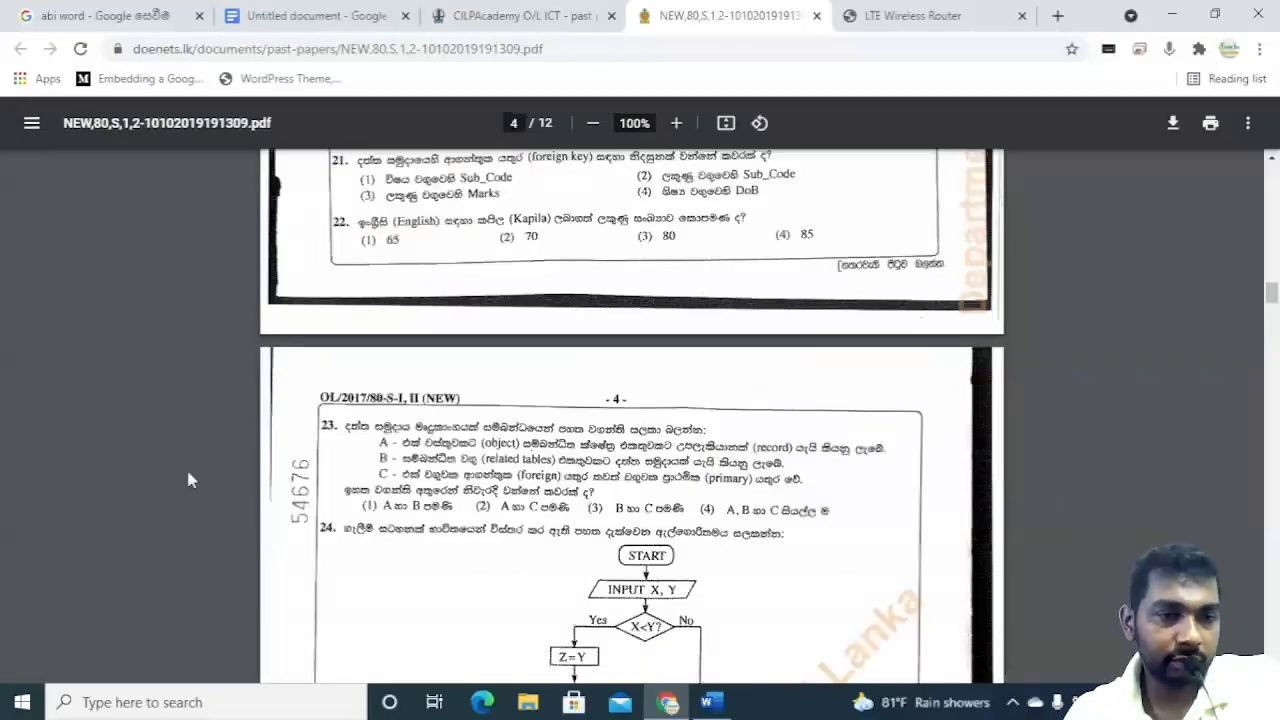
scroll(188, 480, "down", 9)
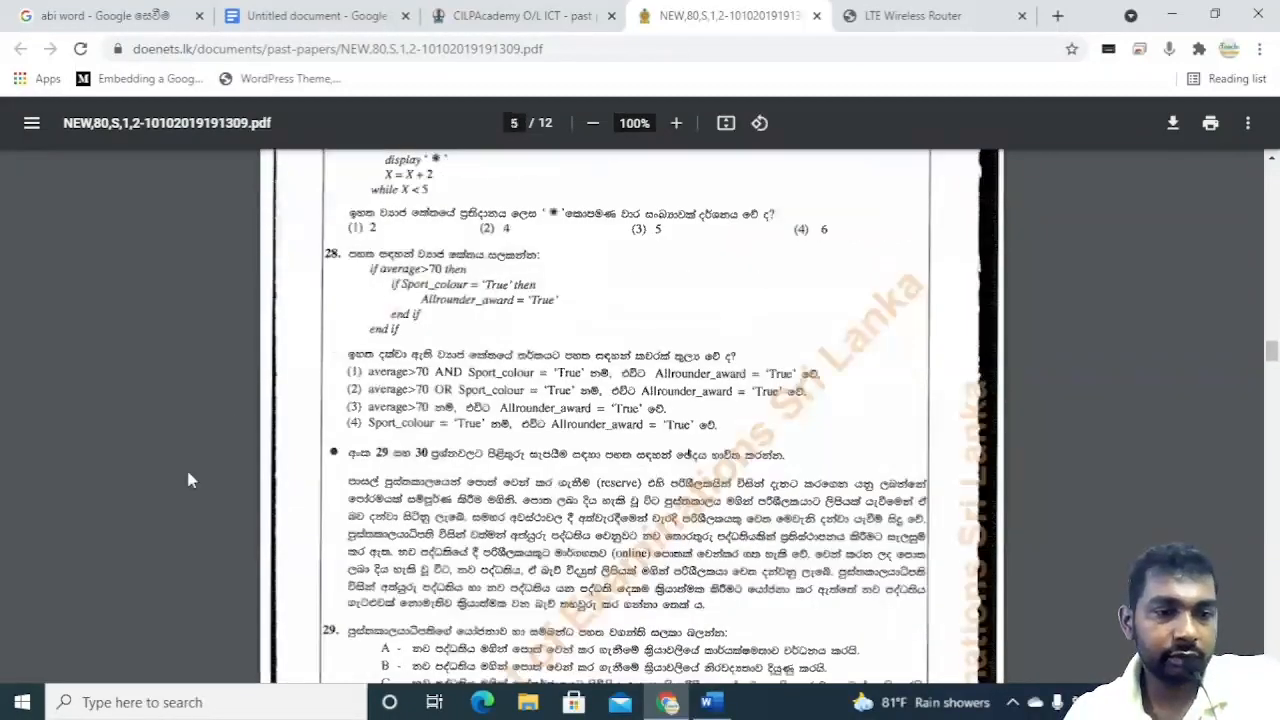
scroll(188, 480, "down", 15)
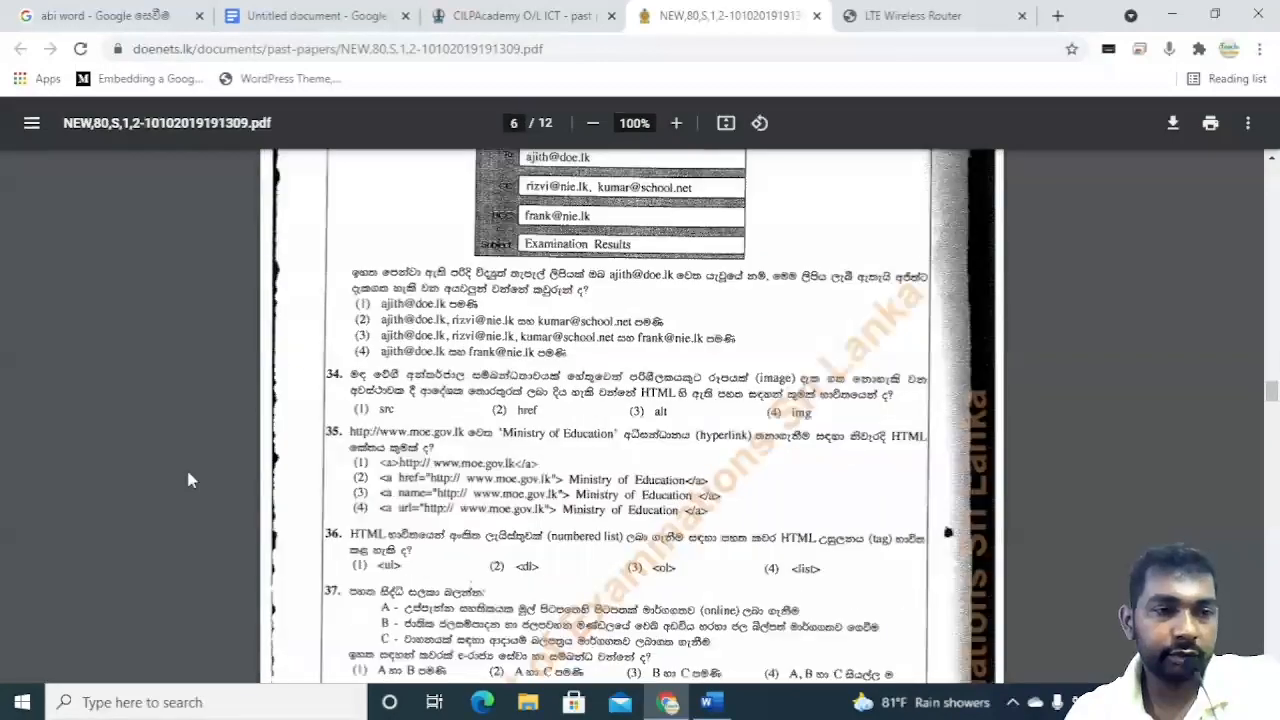
scroll(188, 480, "down", 10)
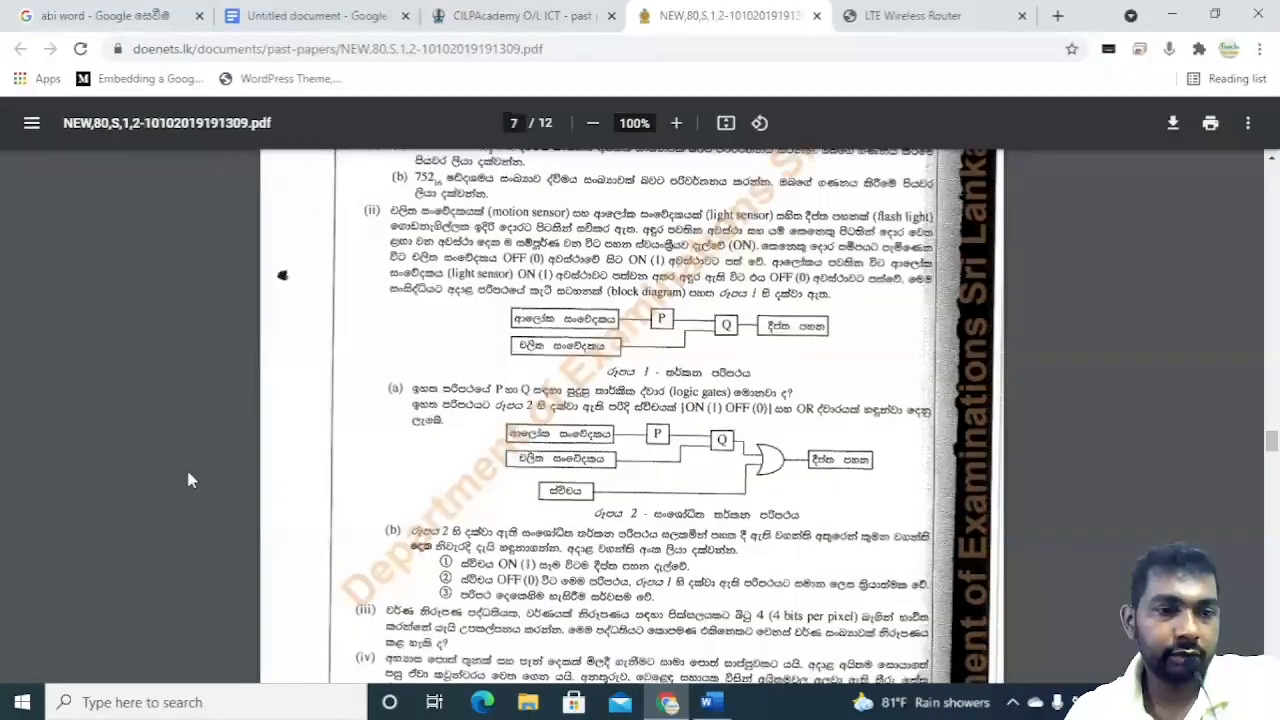
scroll(189, 474, "down", 8)
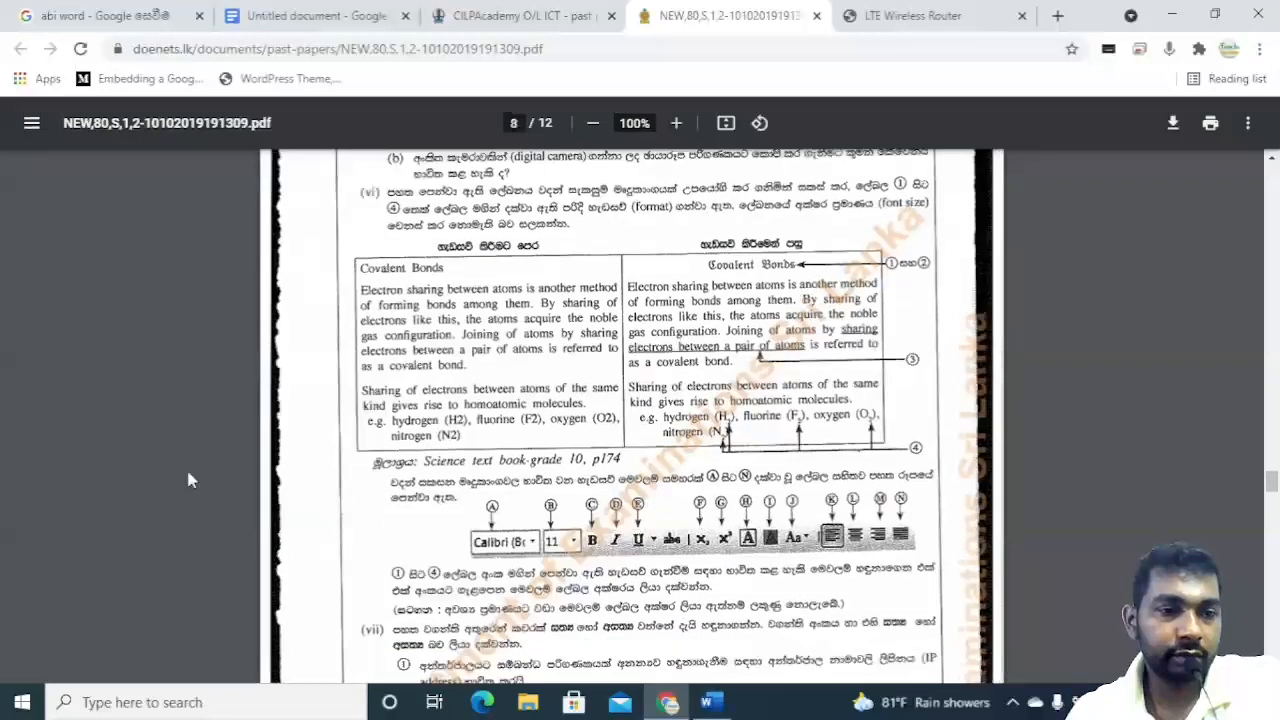
scroll(188, 480, "up", 1)
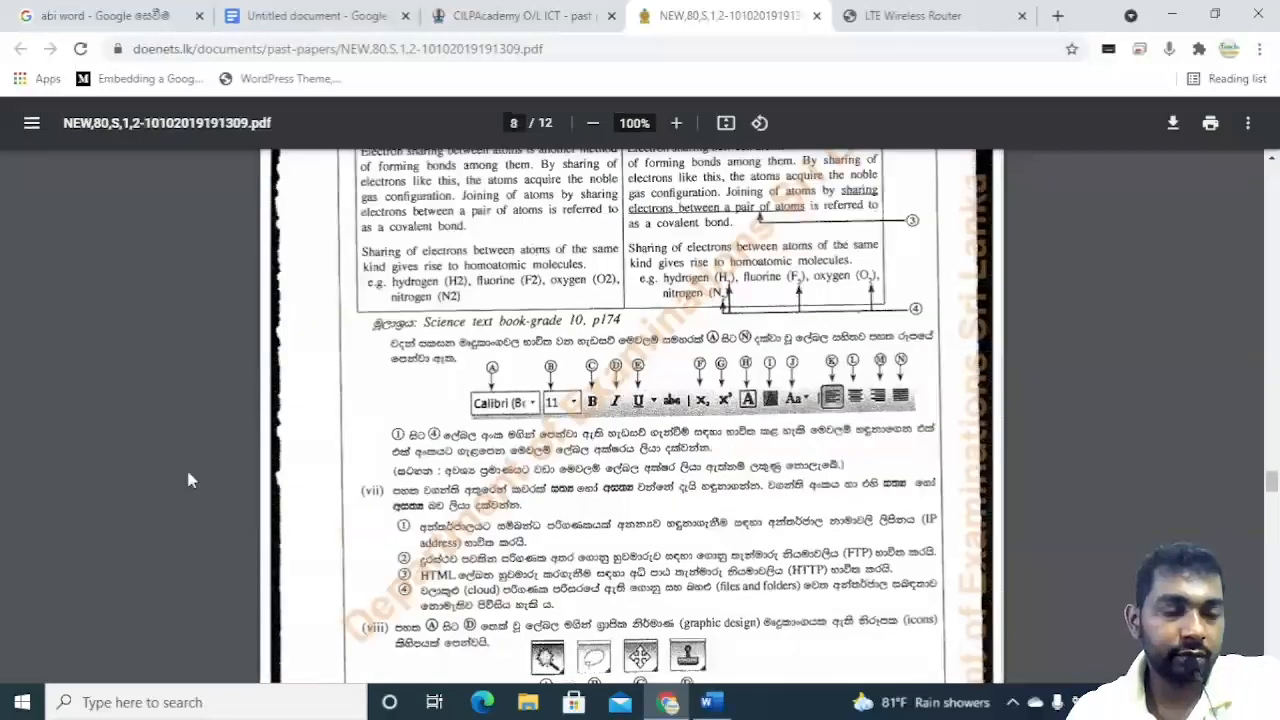
scroll(190, 437, "up", 1)
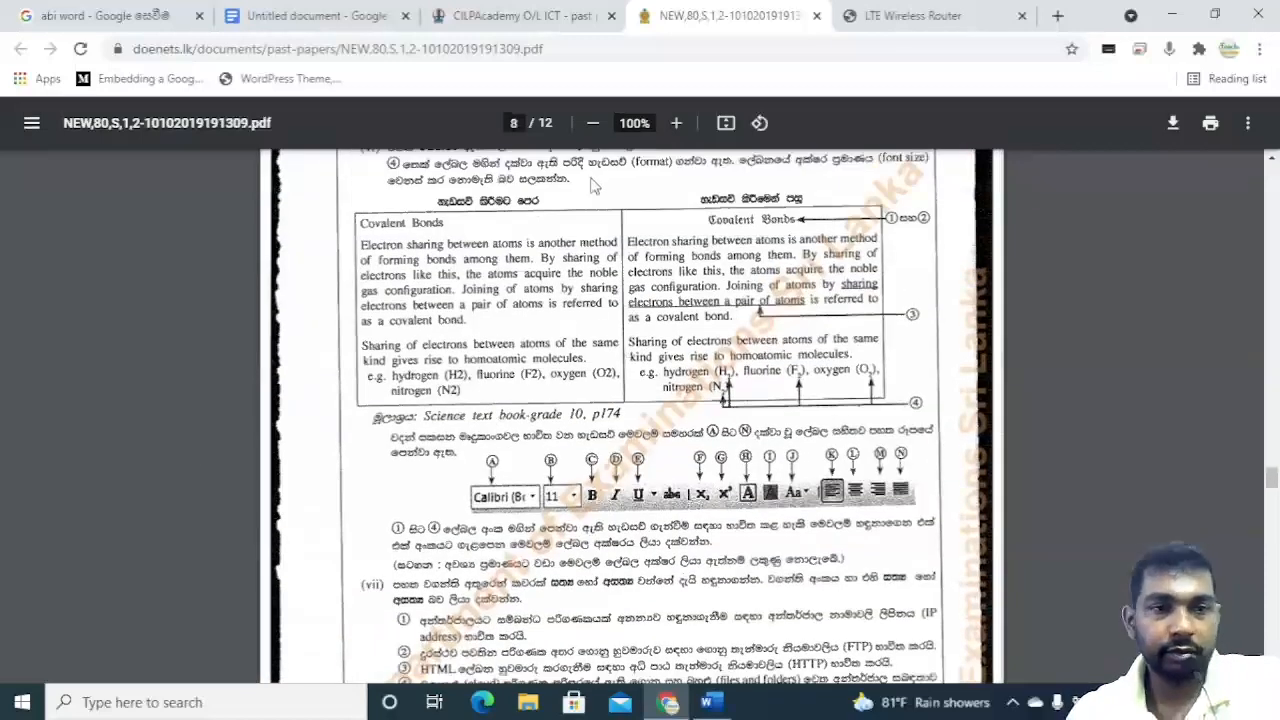
Zoom in on the Covalent Bonds question and examine its before-and-after formatting and the labelled formatting toolbar.
left_click(679, 122)
left_click(679, 122)
left_click(678, 123)
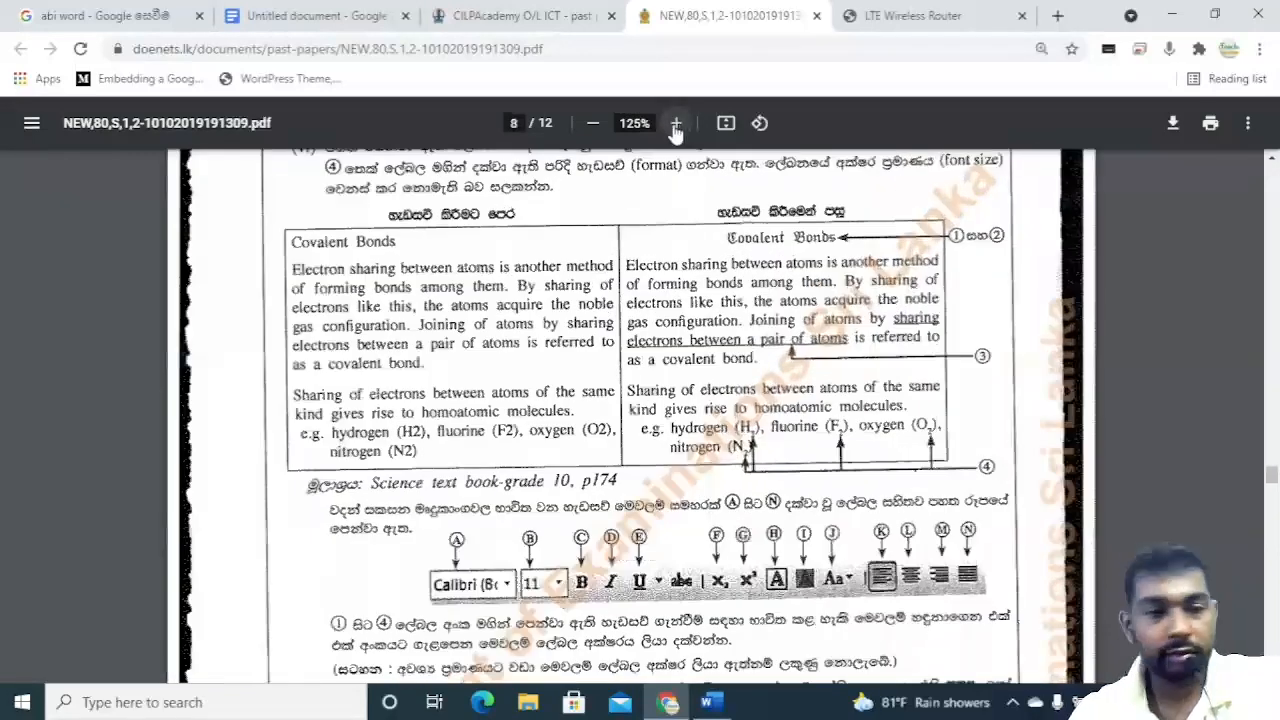
left_click(677, 124)
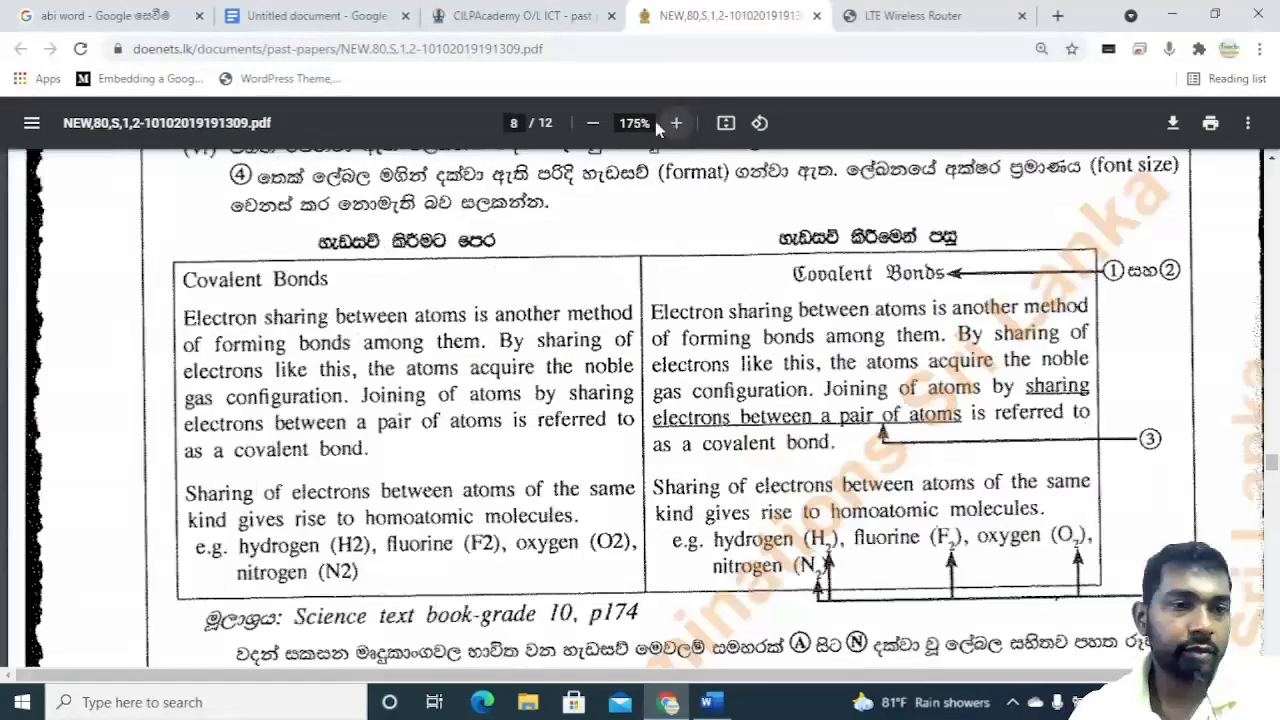
left_click(593, 122)
scroll(620, 350, "down", 4)
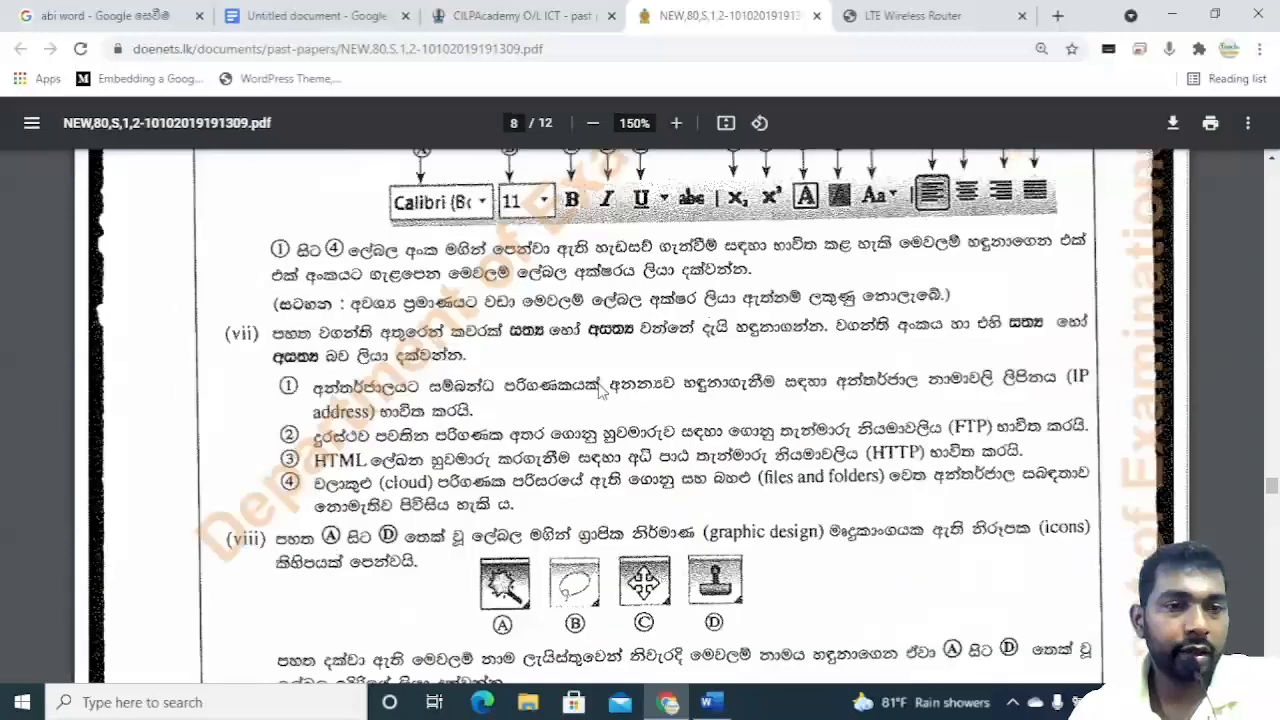
scroll(601, 393, "up", 2)
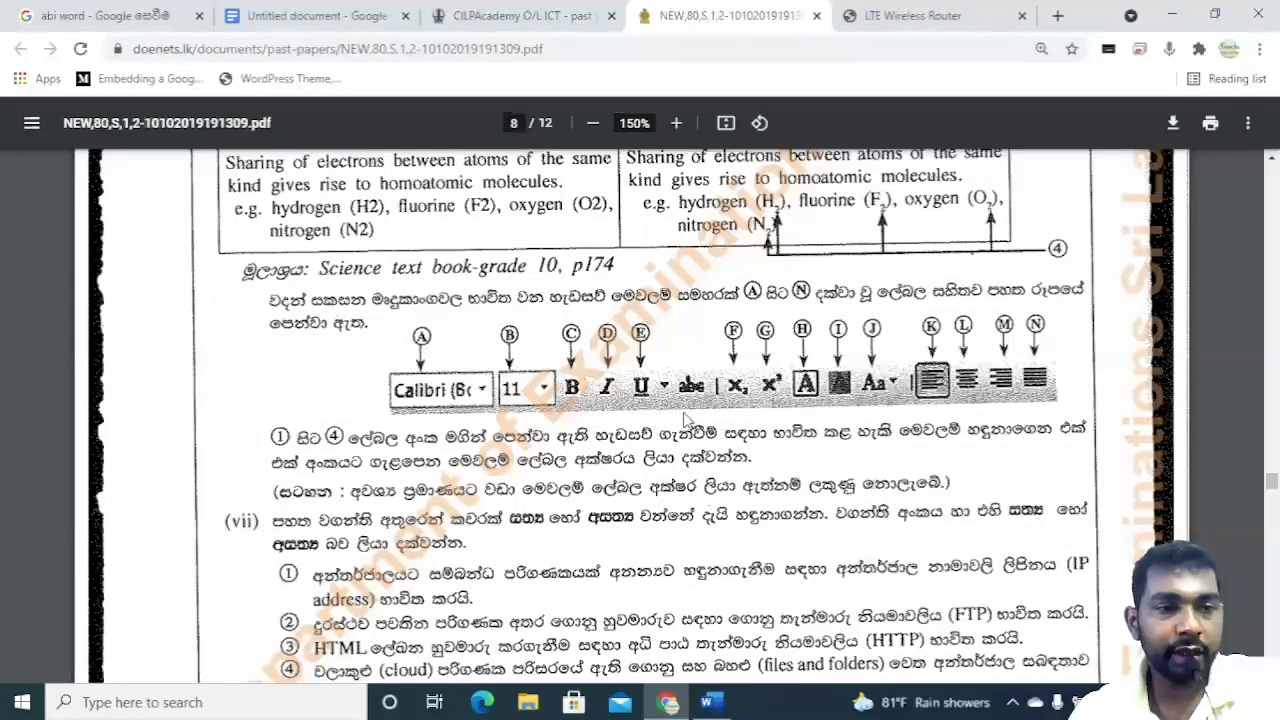
scroll(865, 483, "up", 1)
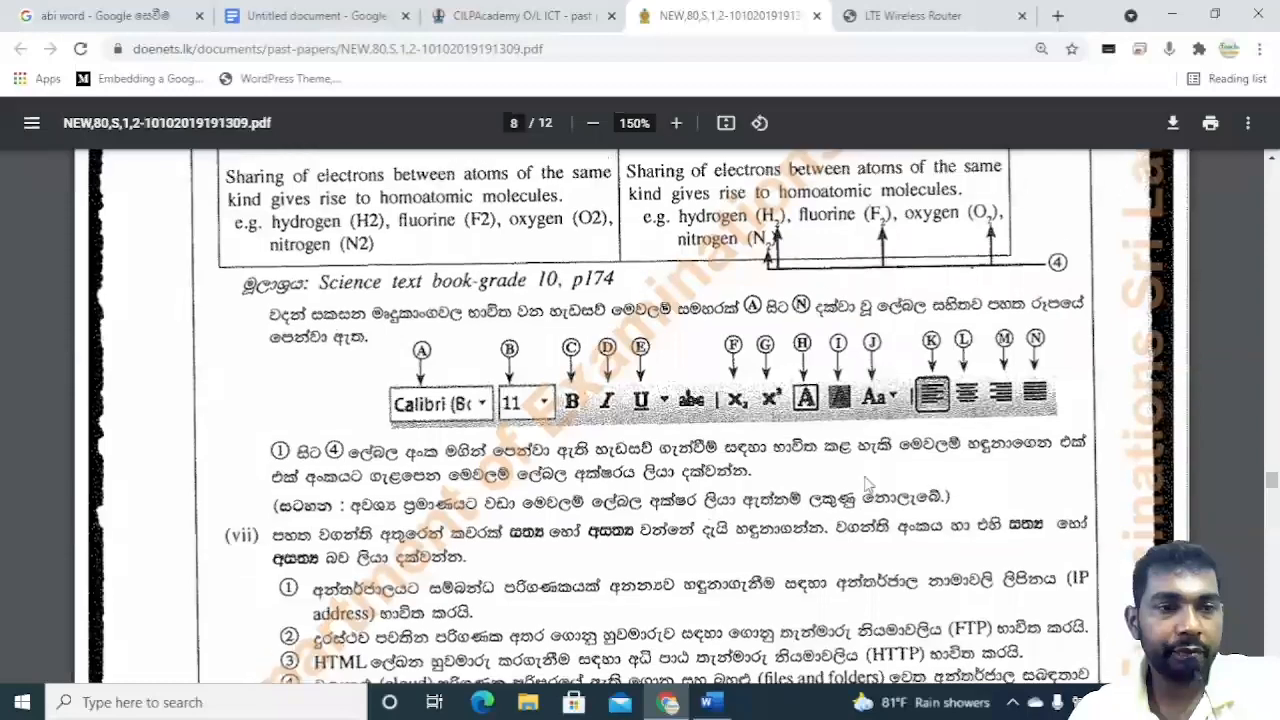
scroll(866, 483, "up", 3)
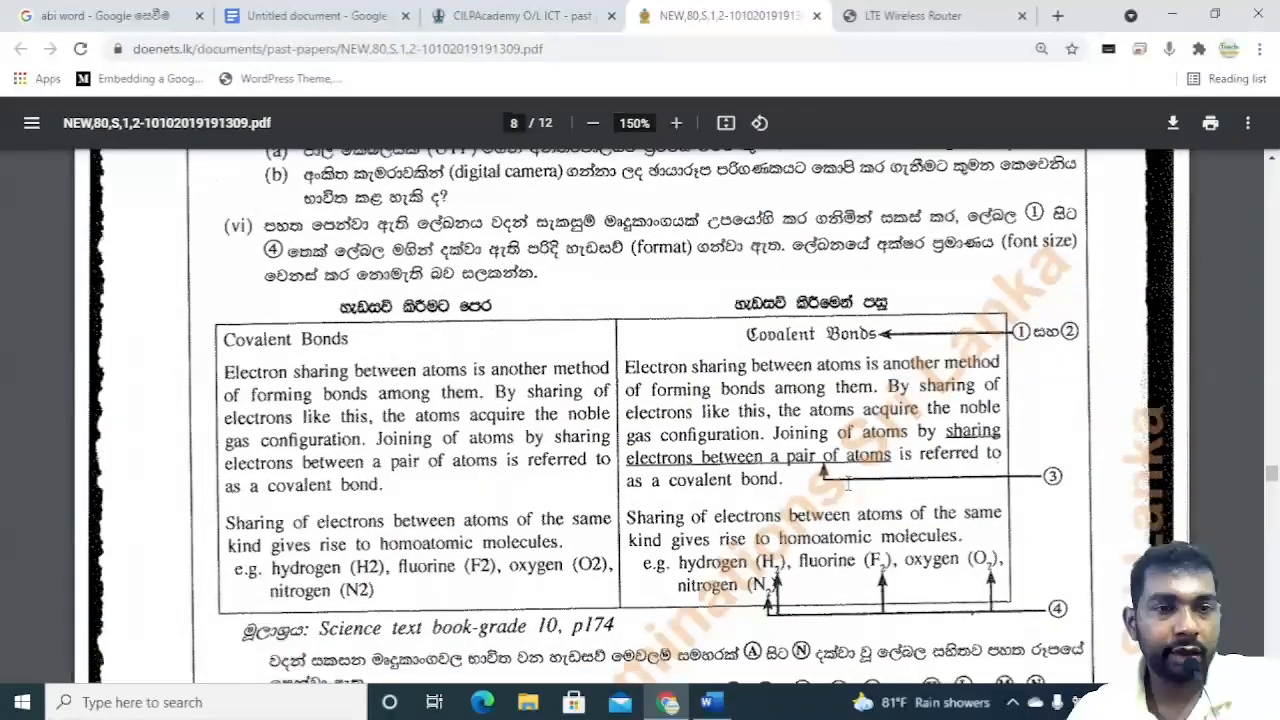
scroll(848, 483, "down", 1)
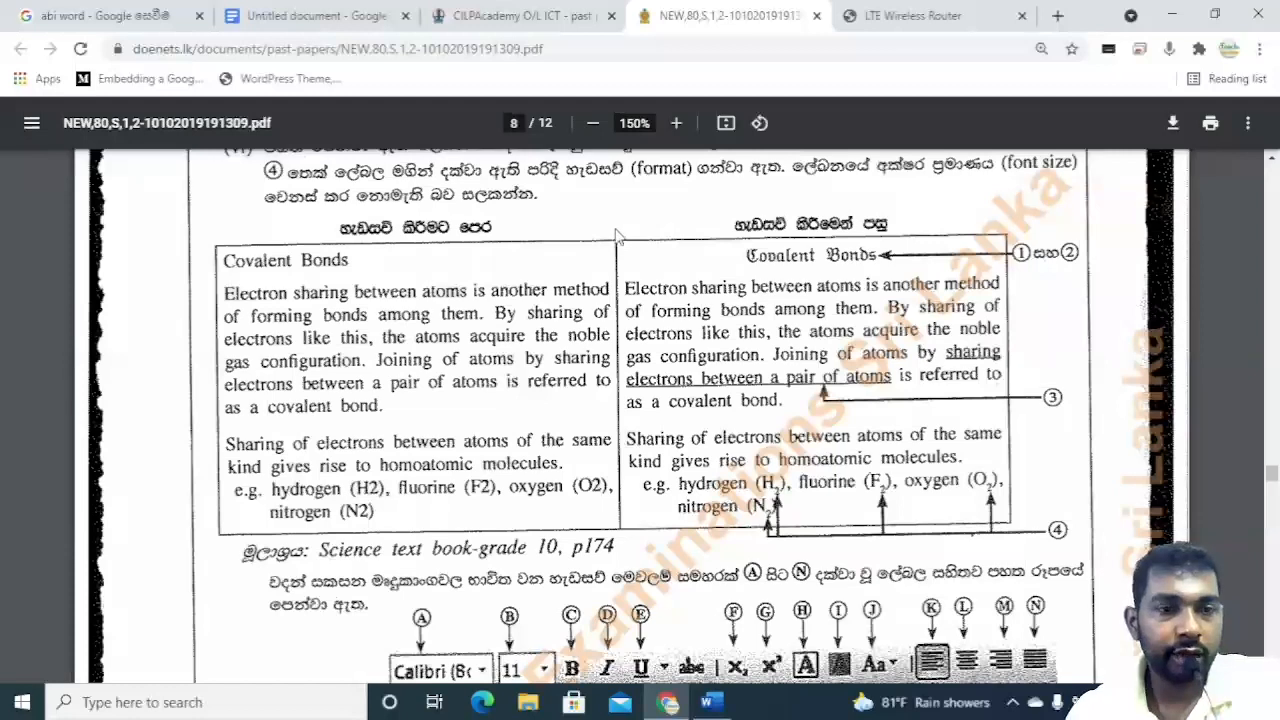
scroll(620, 240, "down", 1)
scroll(618, 236, "up", 1)
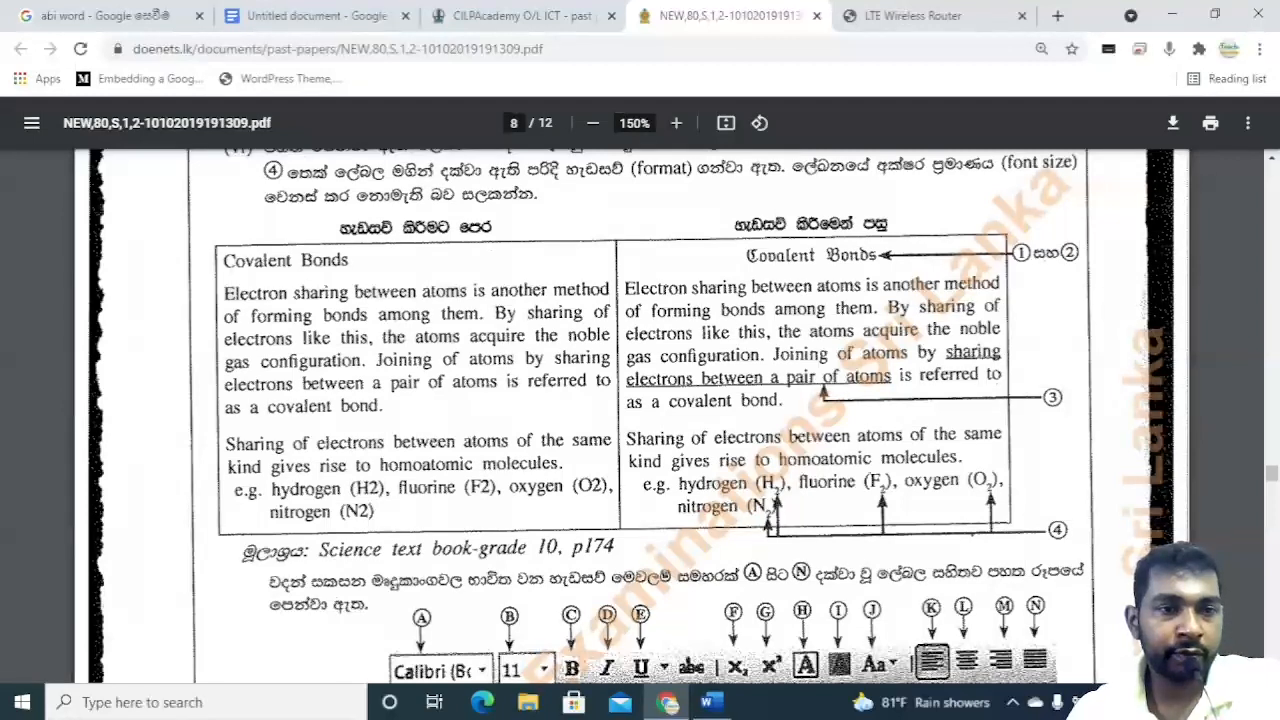
scroll(632, 416, "down", 1)
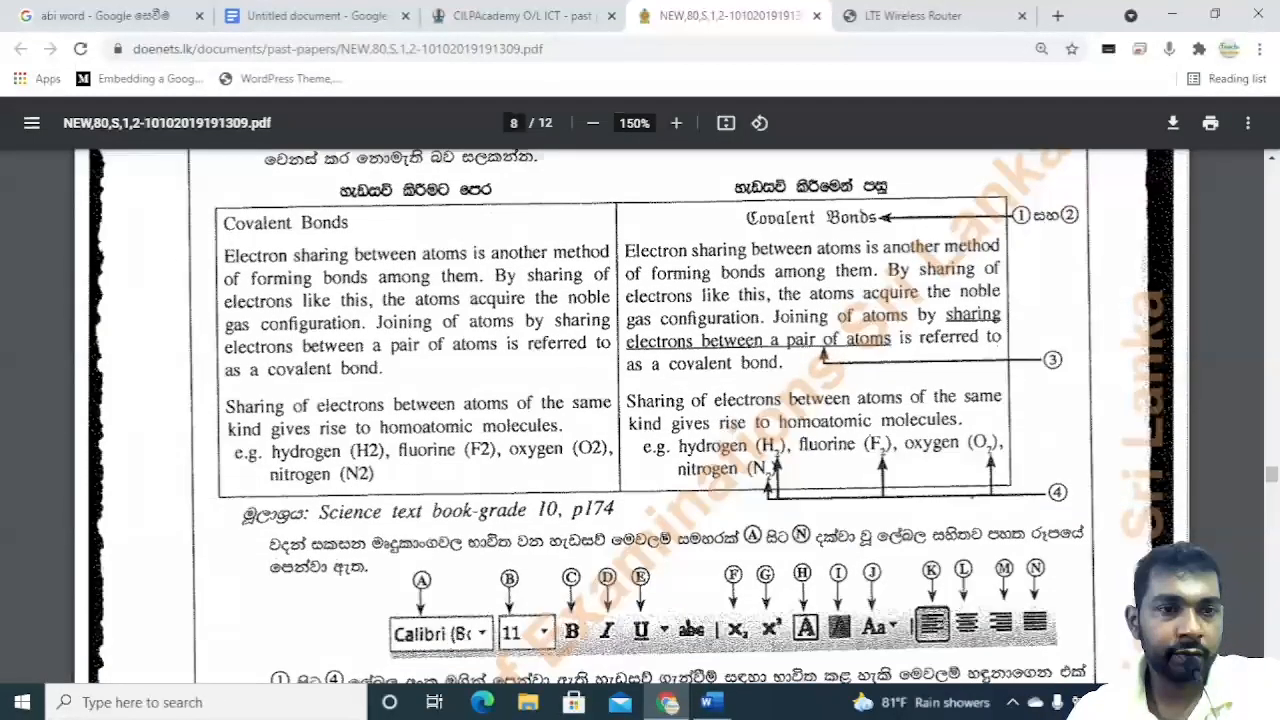
scroll(632, 416, "down", 1)
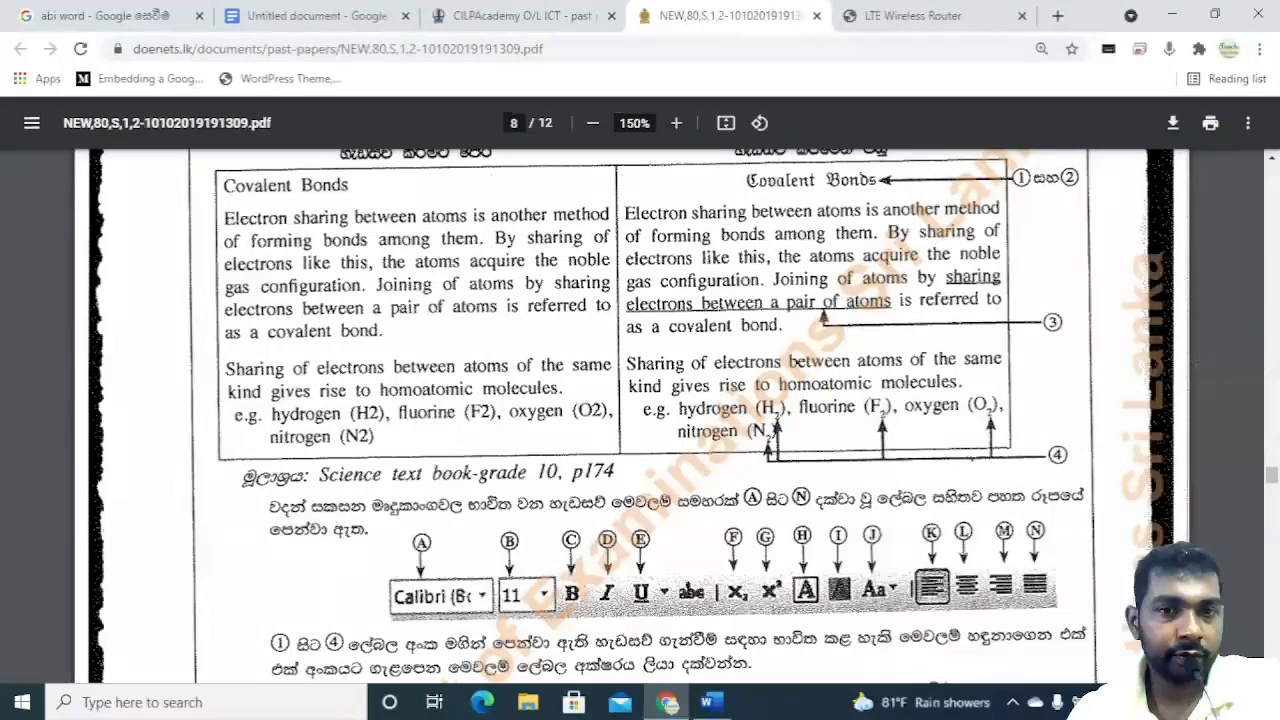
left_click(1271, 158)
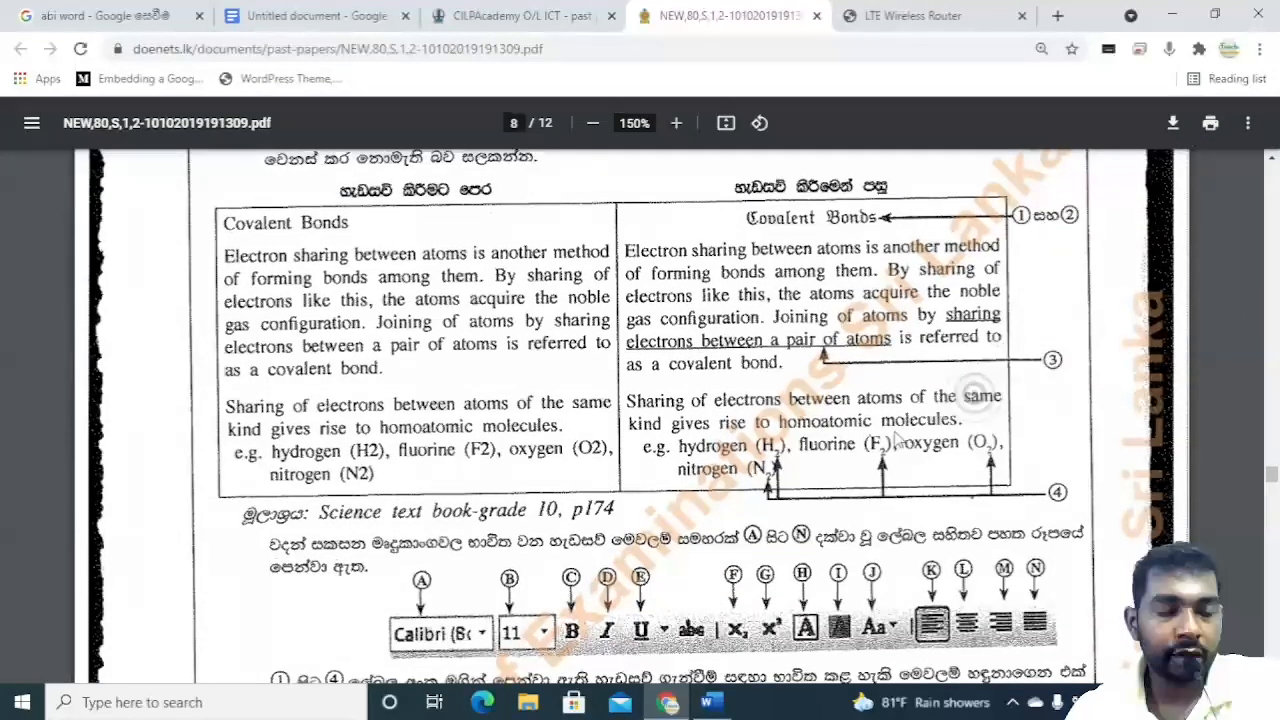
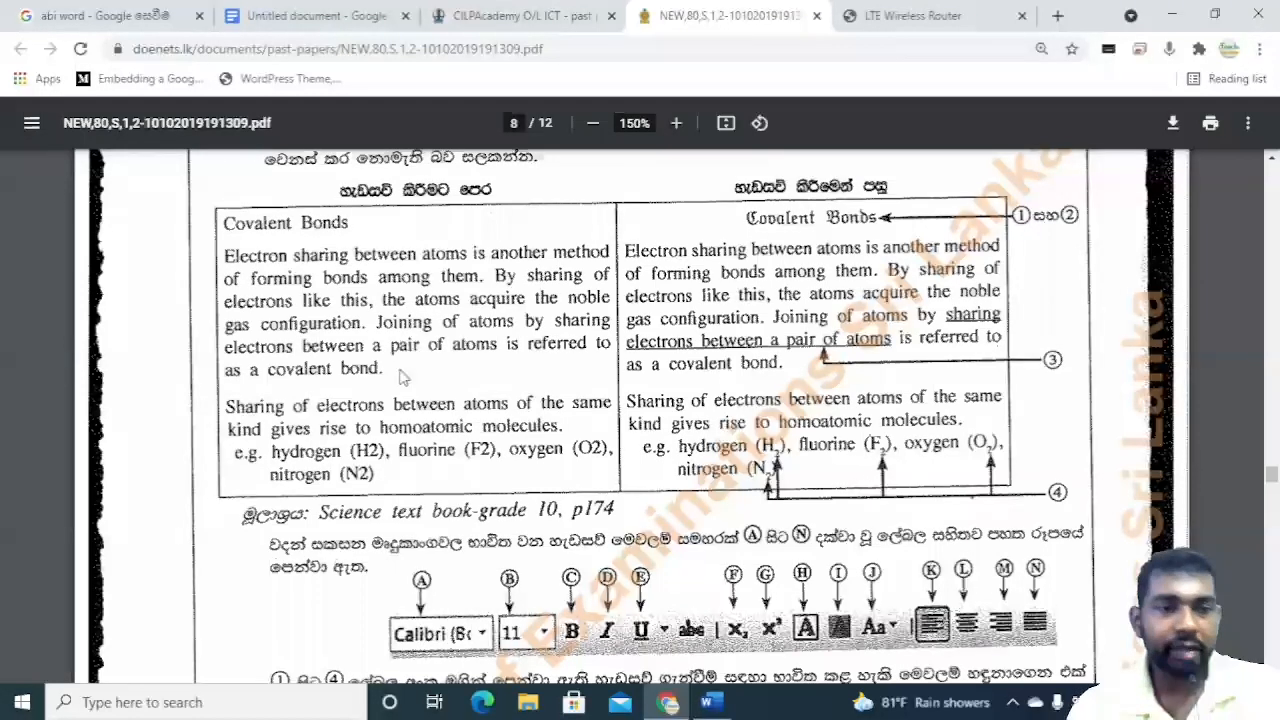
Scroll through the 2017 past paper's Part II questions and back down to the Covalent Bonds formatting question and toolbar.
scroll(400, 375, "down", 3)
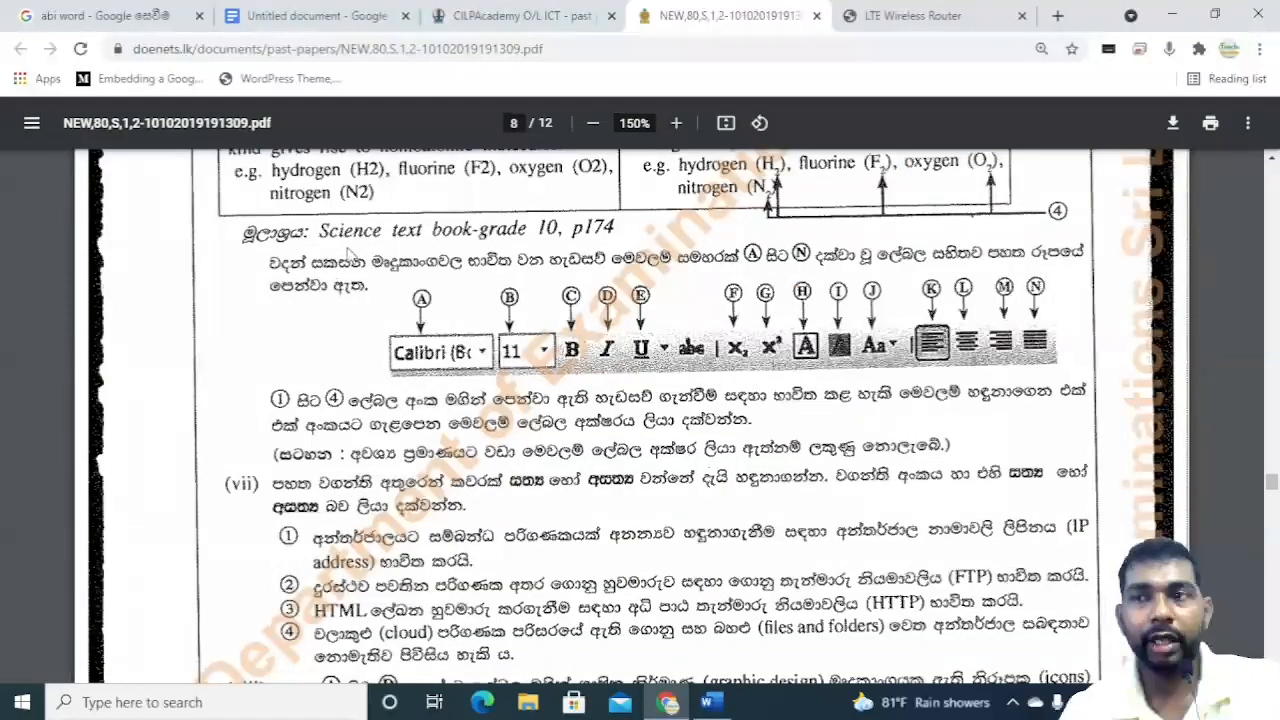
scroll(397, 328, "up", 1)
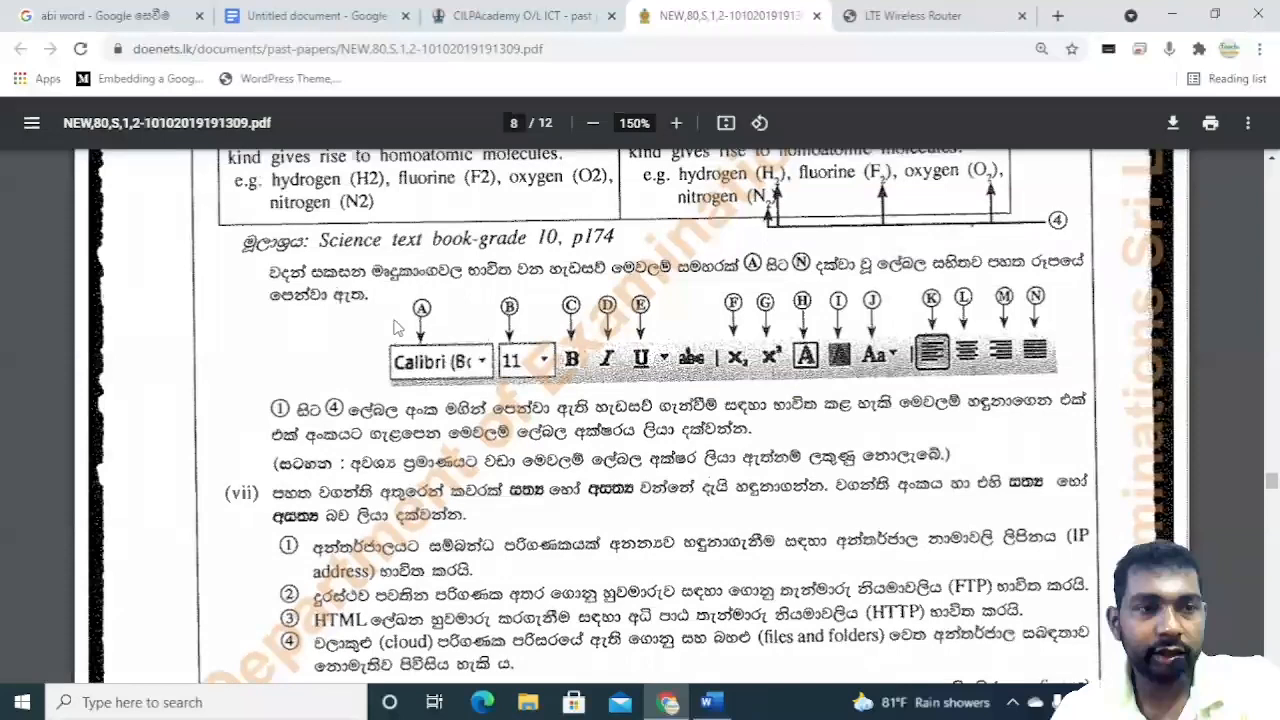
scroll(397, 328, "up", 1)
scroll(397, 326, "up", 5)
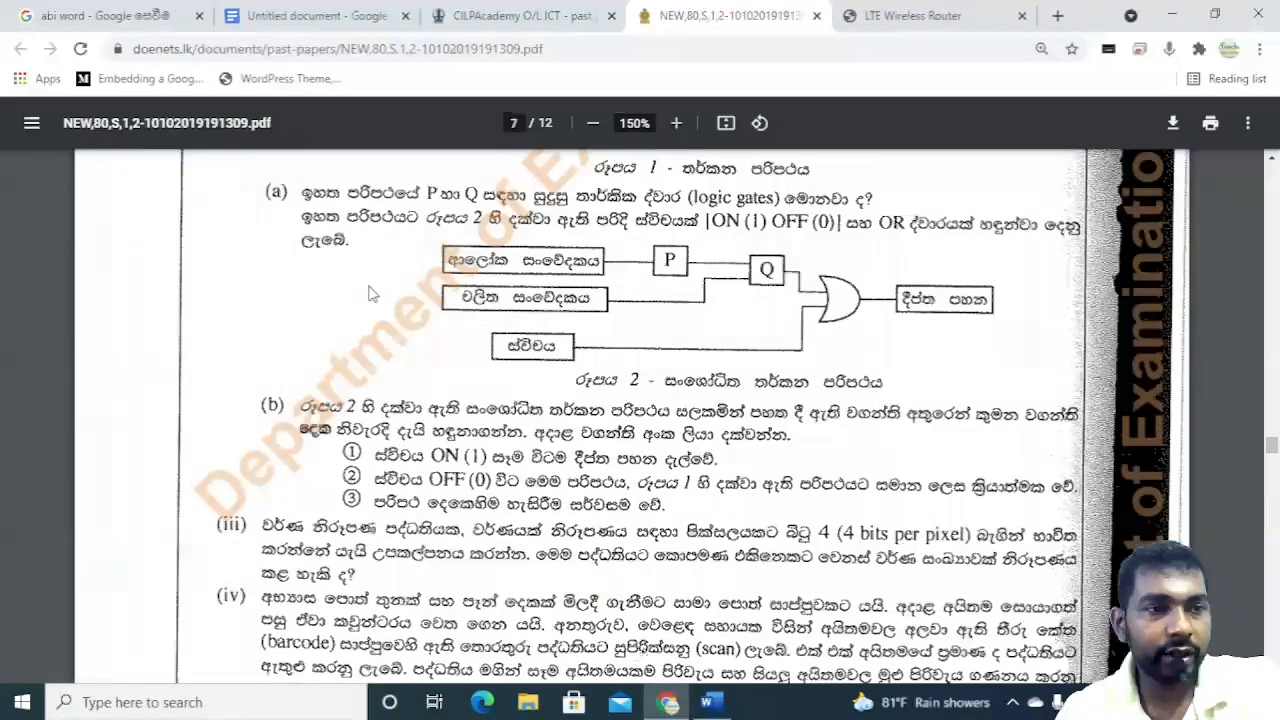
scroll(370, 293, "up", 4)
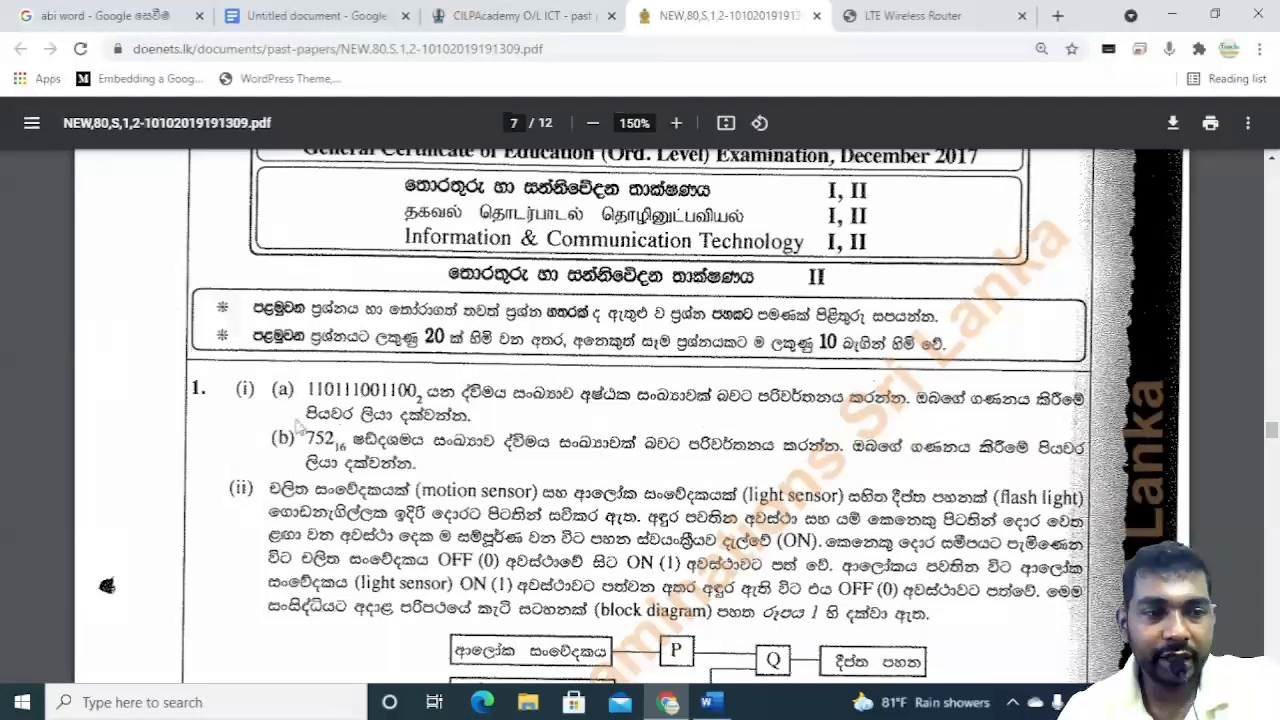
scroll(220, 313, "down", 1)
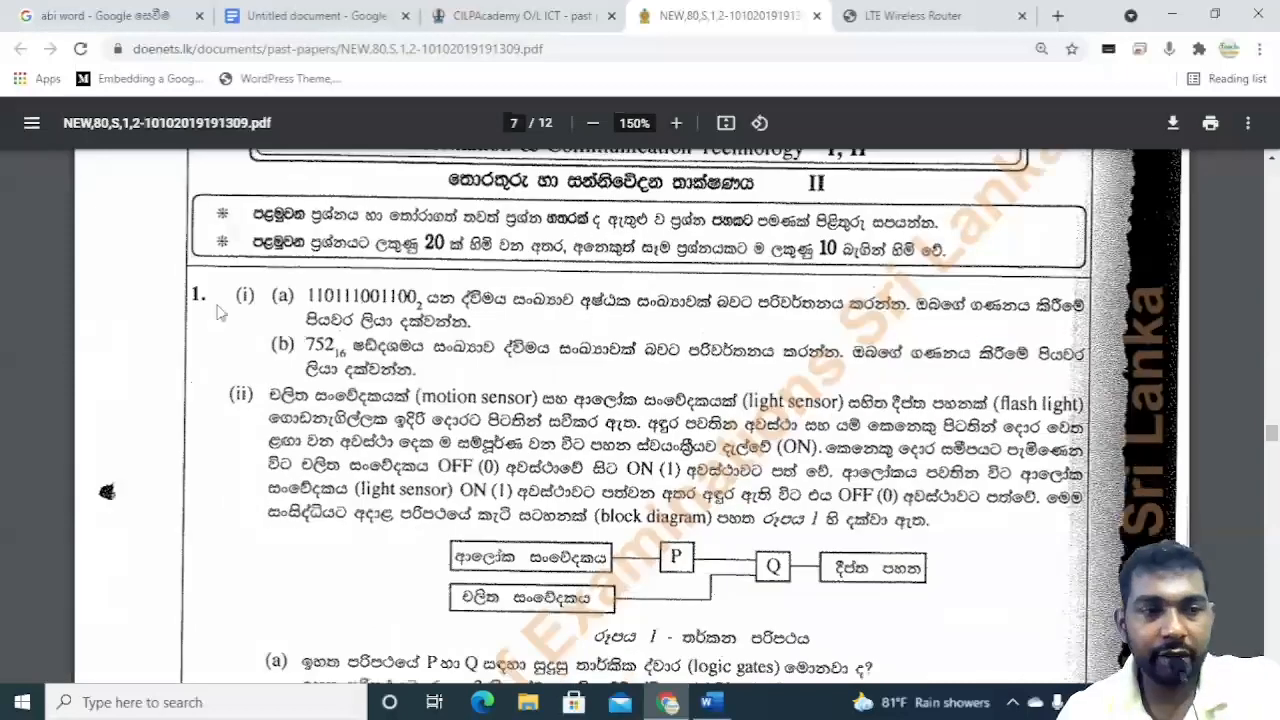
scroll(230, 305, "down", 5)
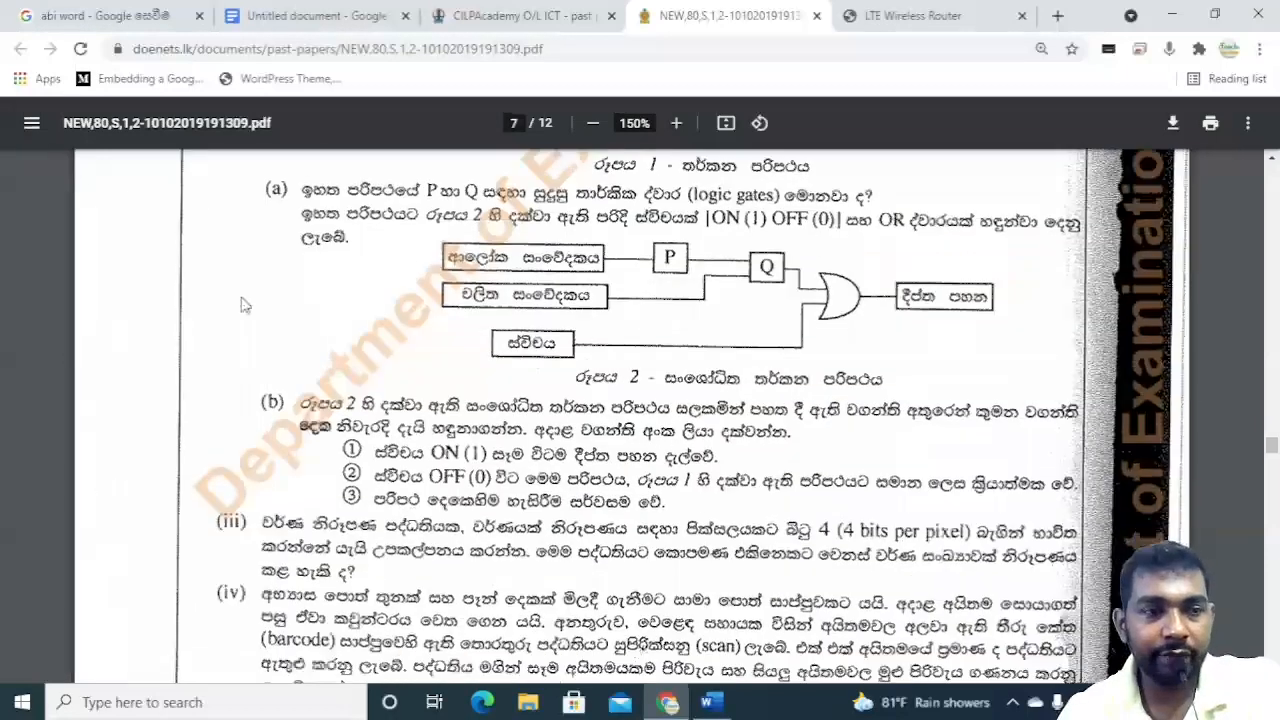
scroll(243, 305, "down", 1)
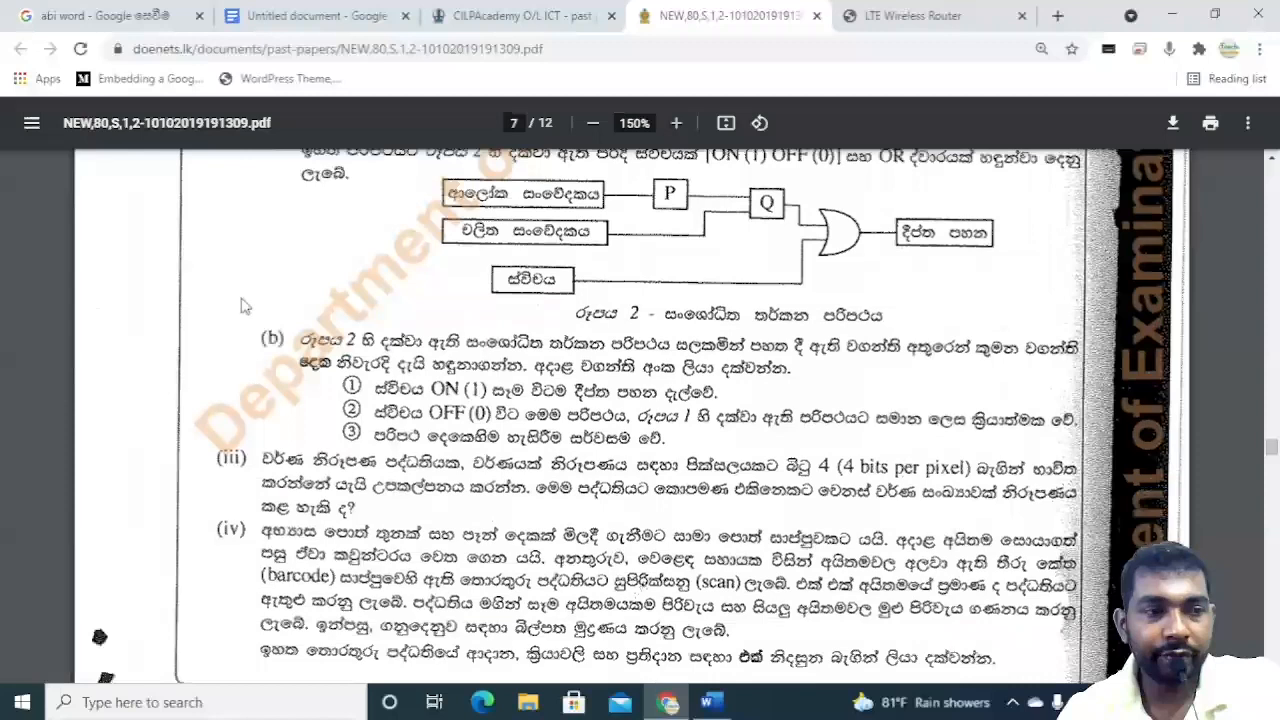
scroll(243, 305, "down", 1)
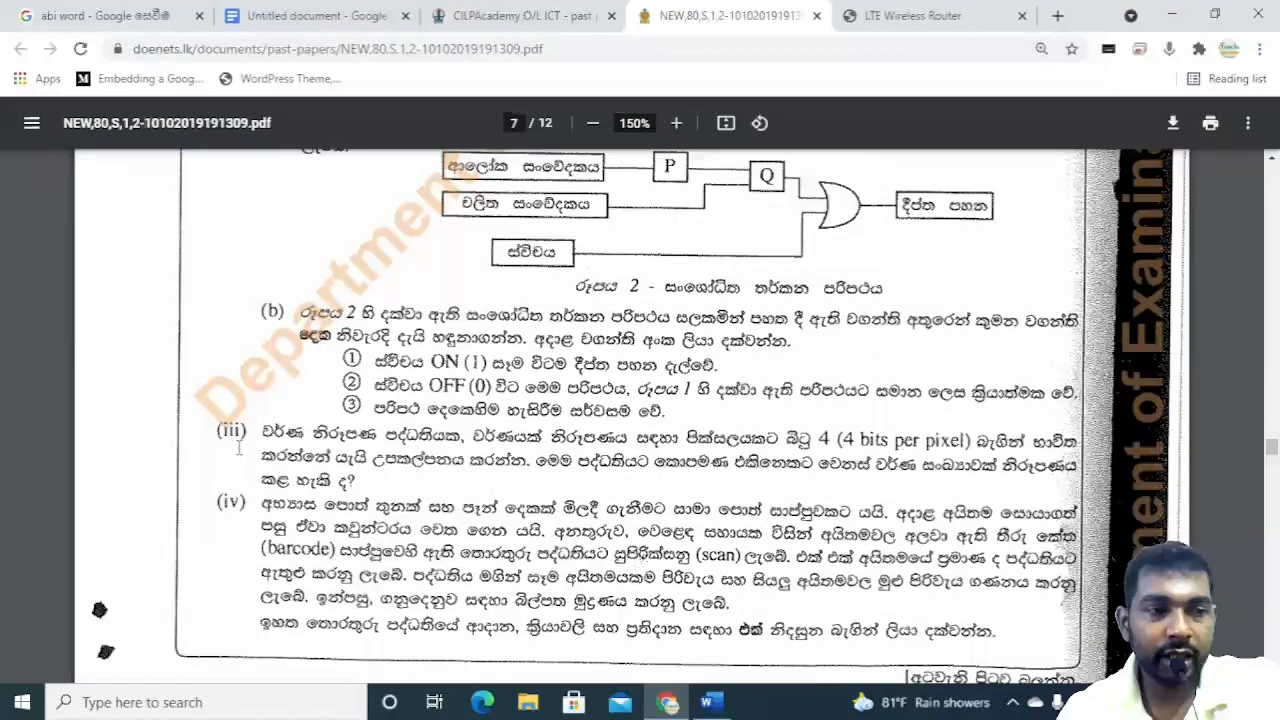
scroll(238, 450, "down", 4)
scroll(238, 500, "down", 6)
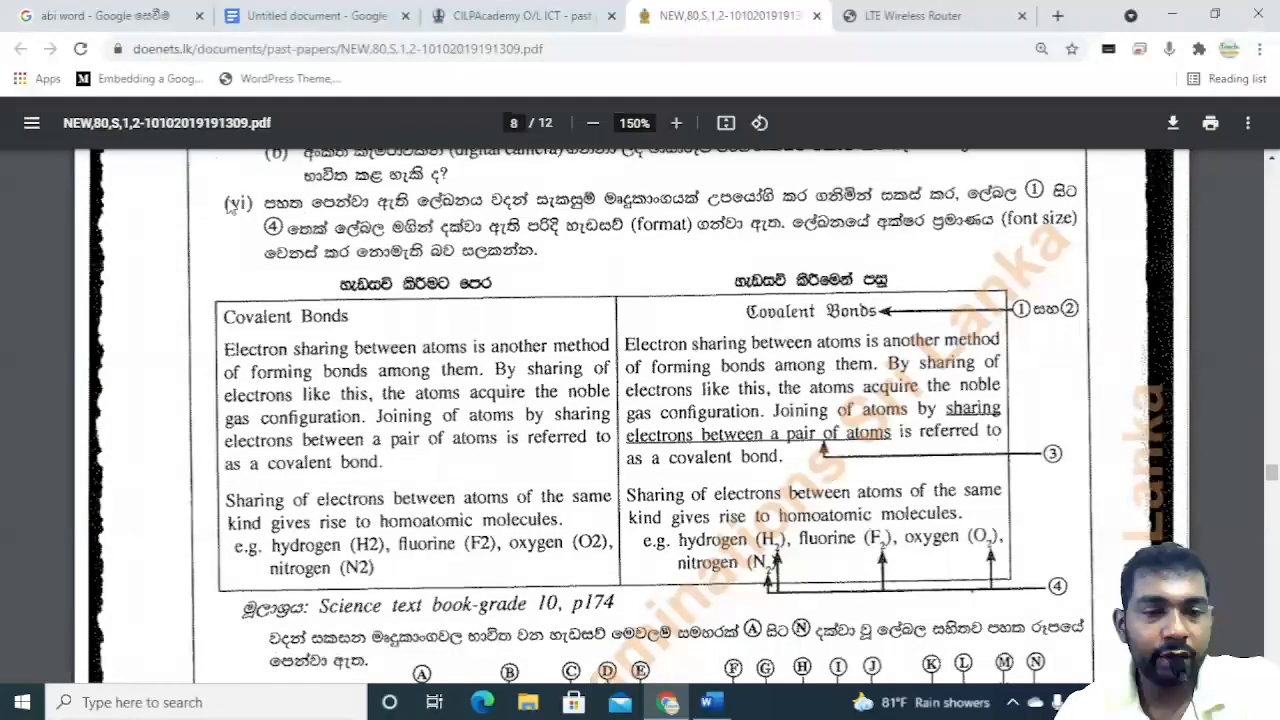
scroll(232, 205, "down", 2)
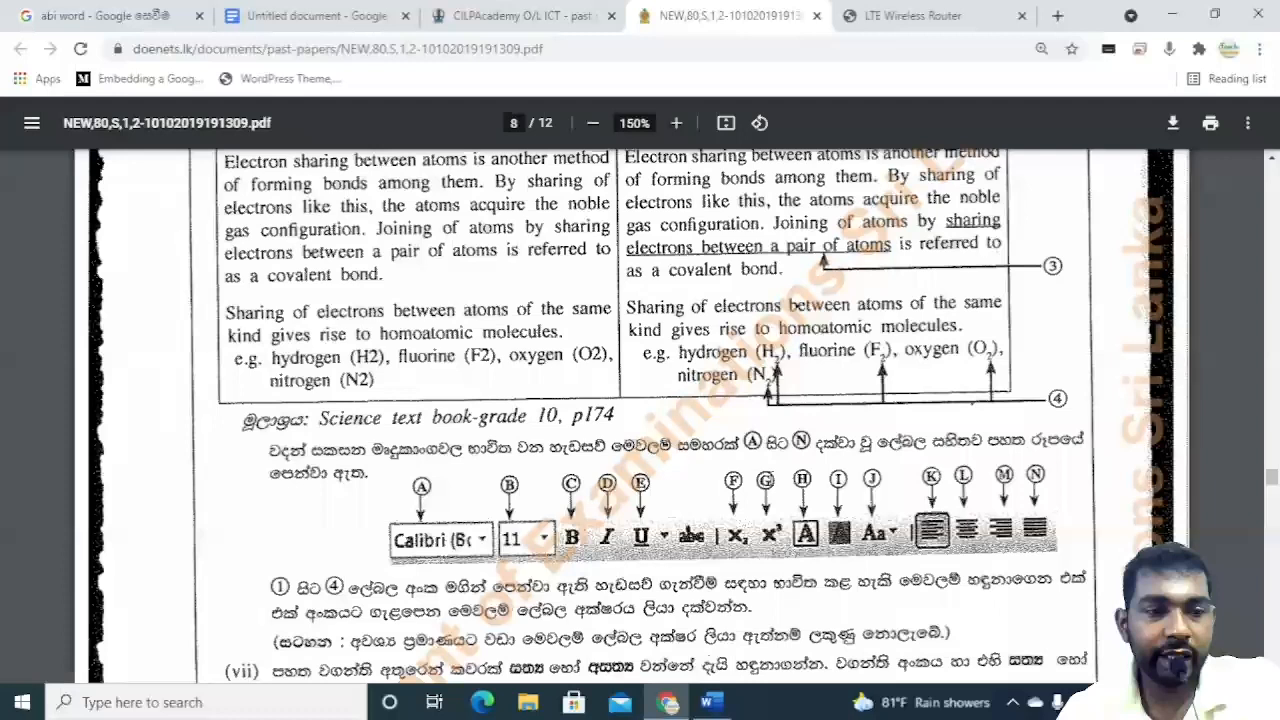
scroll(650, 416, "down", 3)
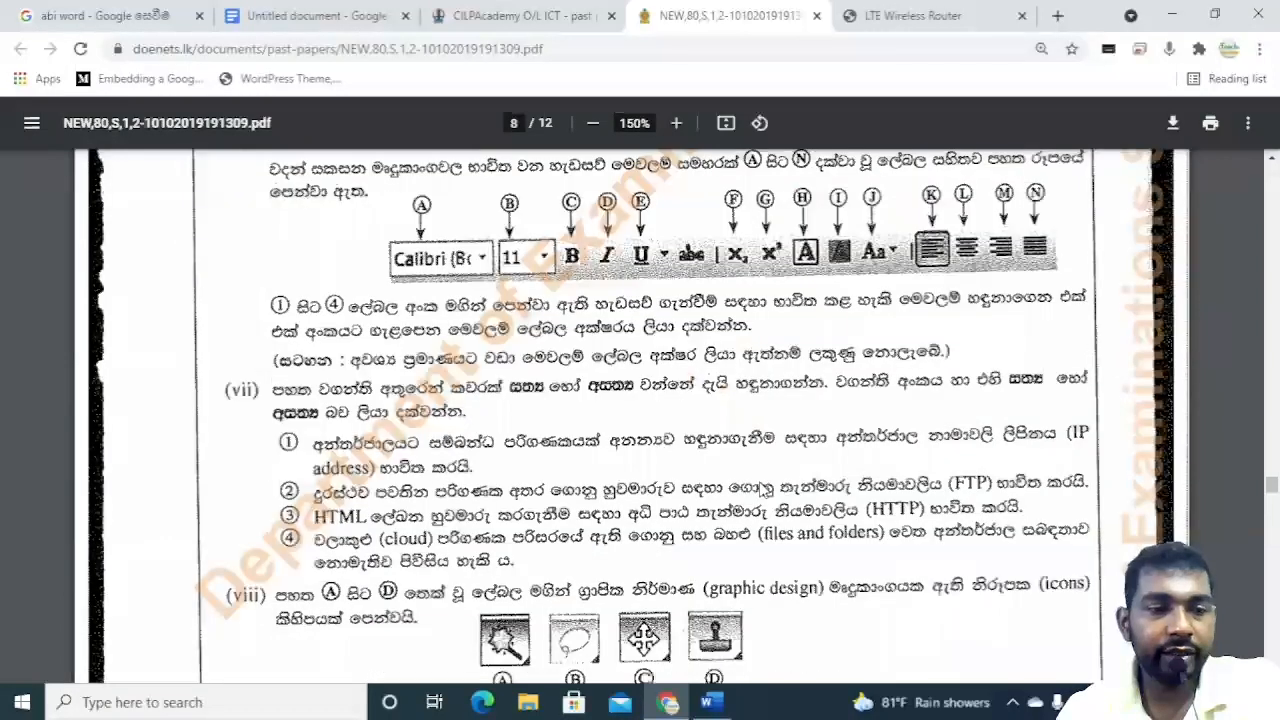
Open the 2018 O/L ICT past paper from the past papers site and scroll through its pages.
left_click(578, 18)
left_click(643, 555)
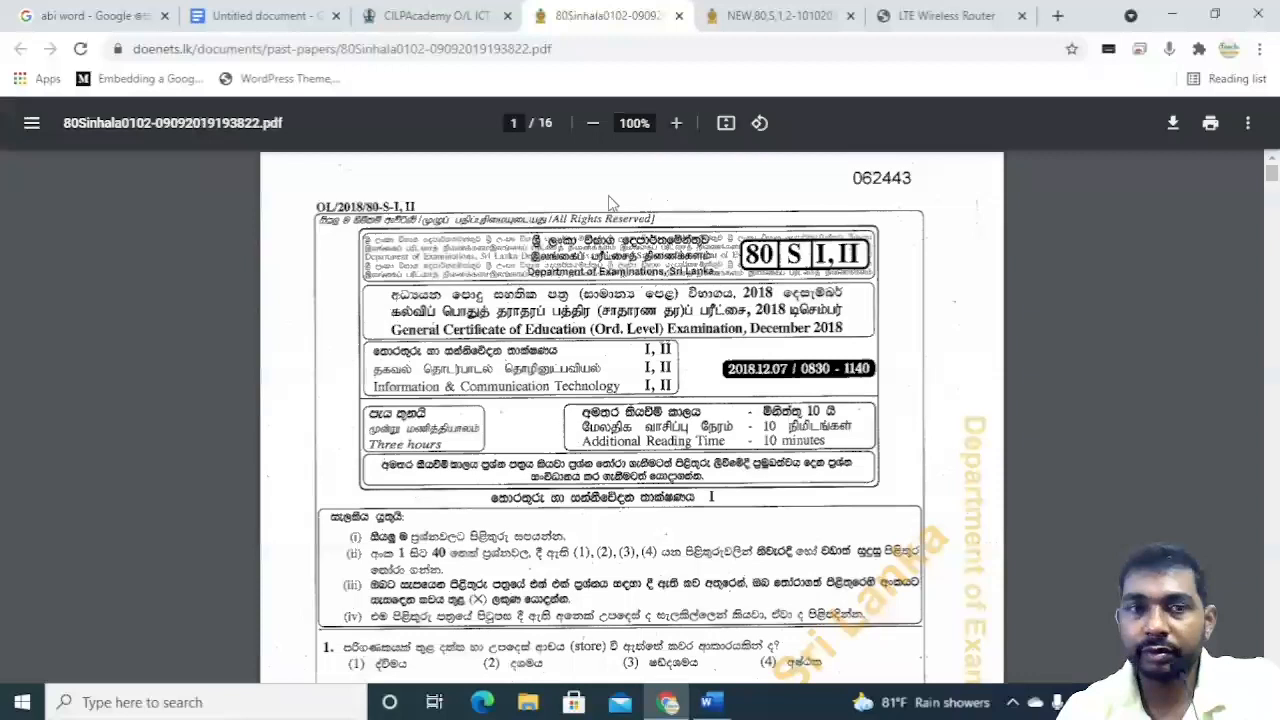
scroll(790, 425, "down", 5)
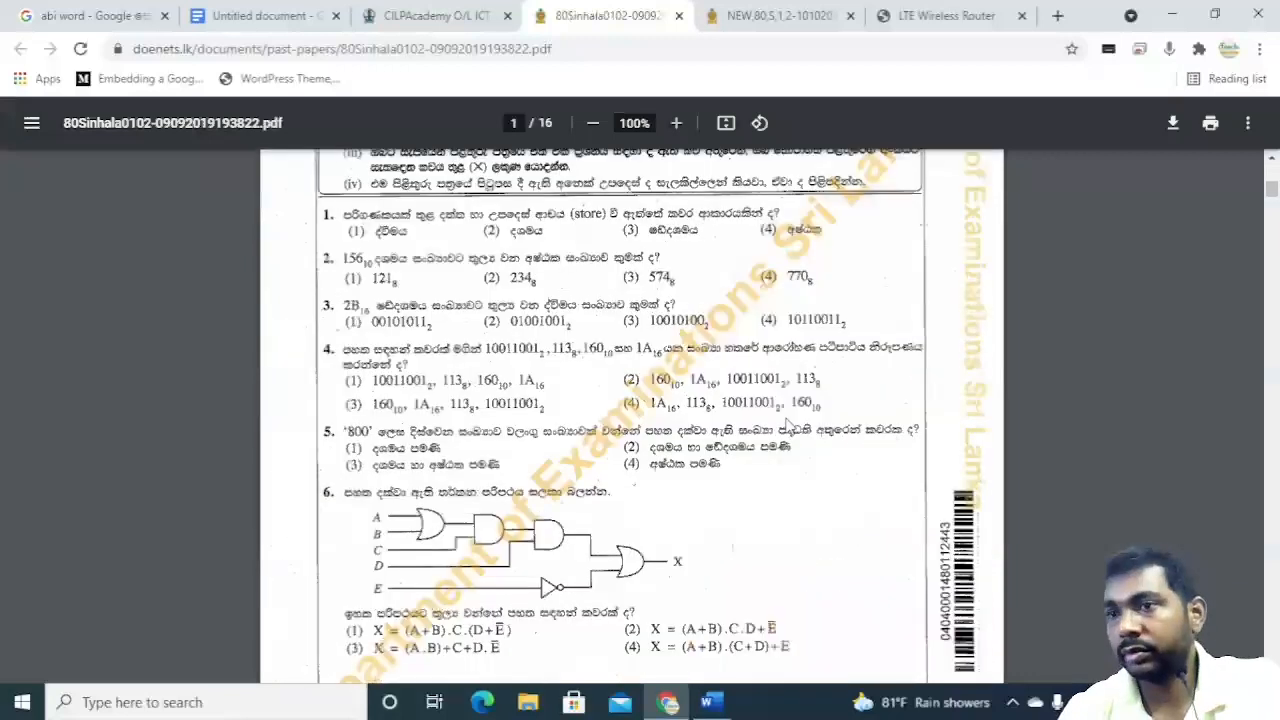
scroll(790, 425, "down", 7)
scroll(790, 425, "down", 12)
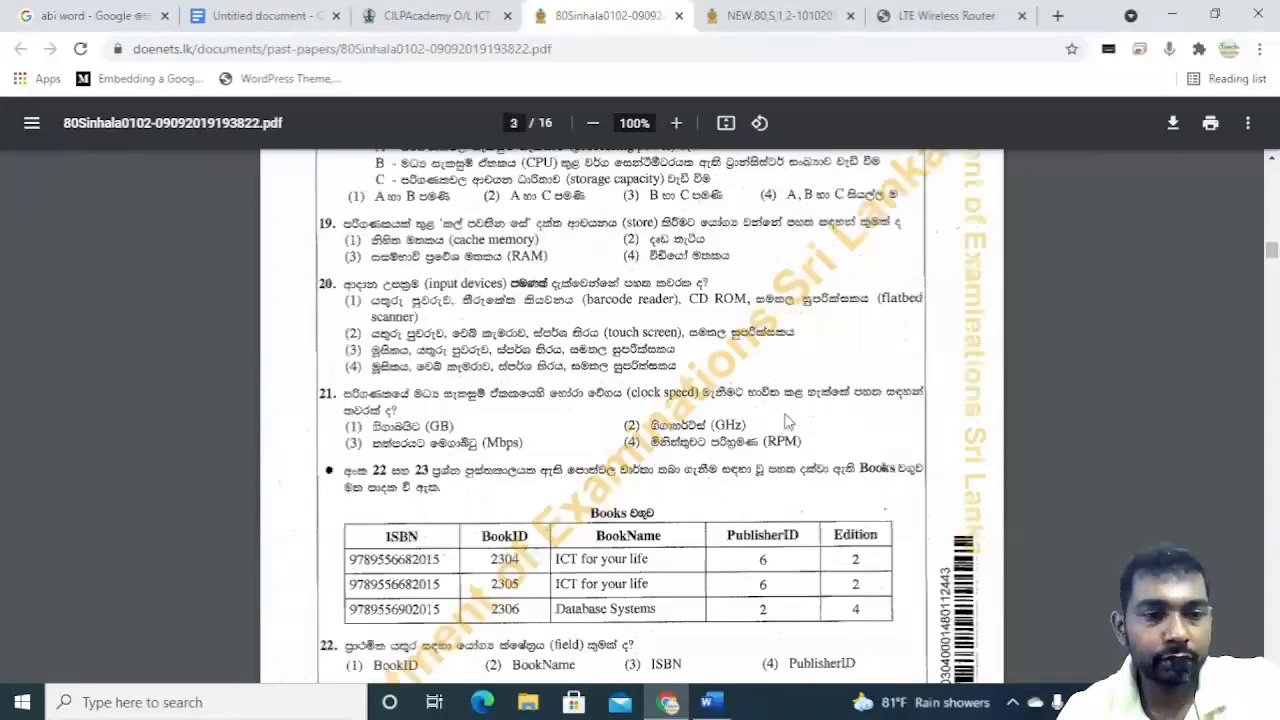
scroll(788, 422, "down", 10)
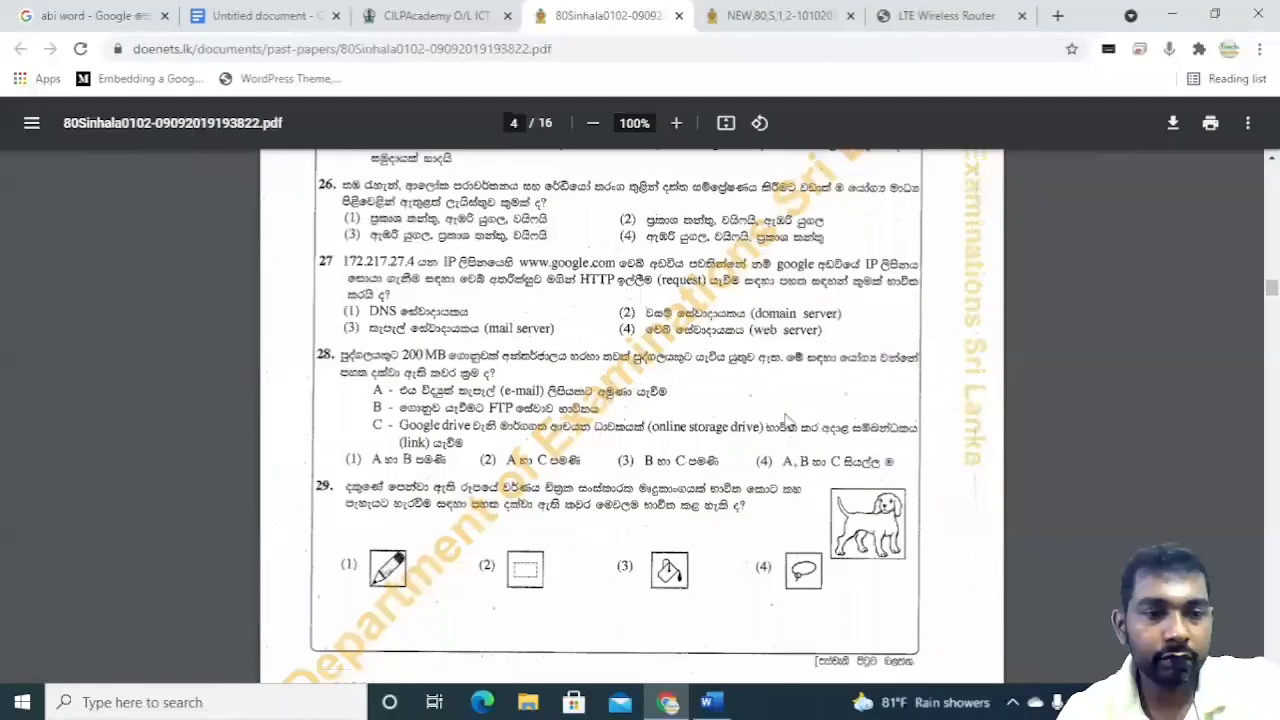
scroll(788, 420, "down", 15)
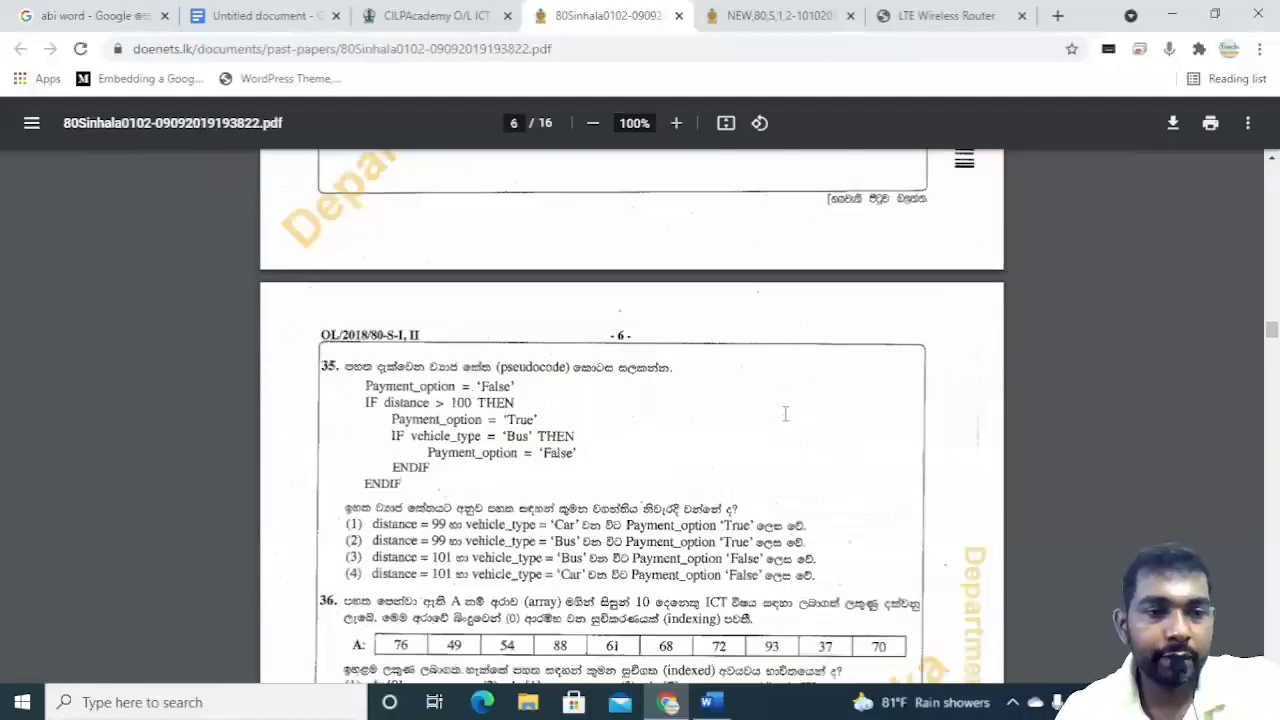
scroll(785, 413, "down", 15)
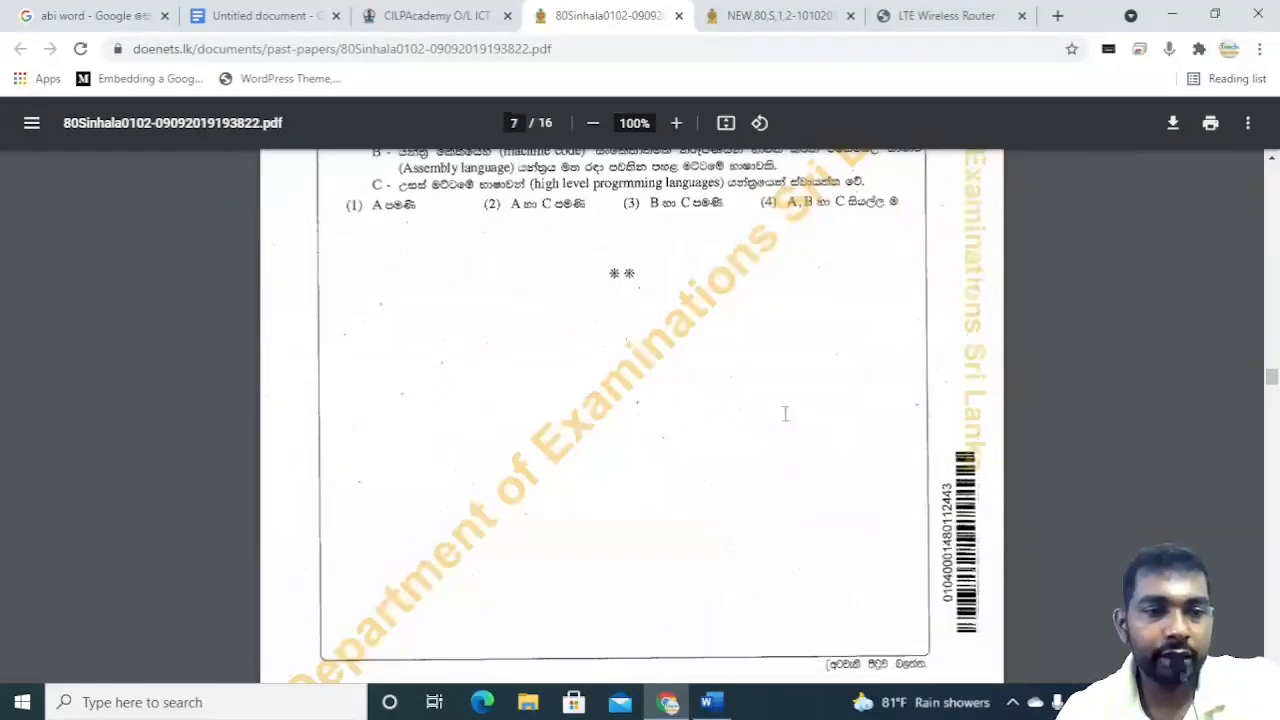
scroll(785, 413, "down", 2)
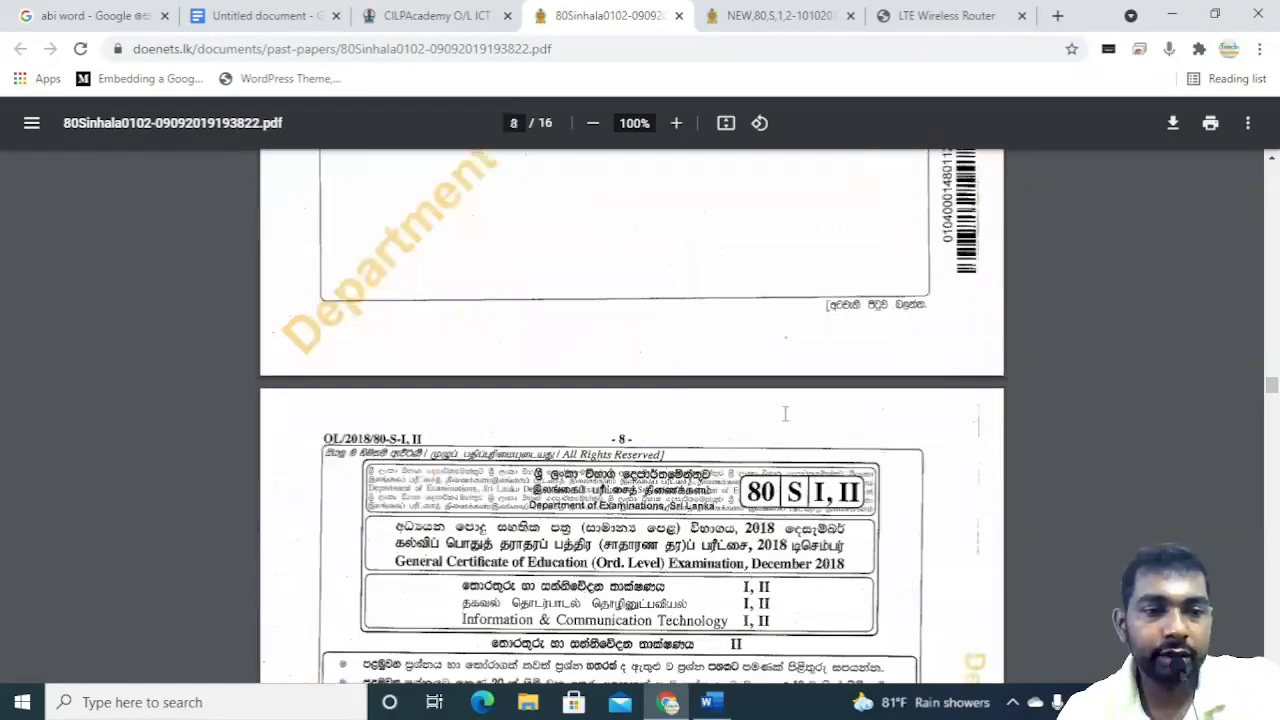
scroll(785, 413, "down", 10)
scroll(785, 420, "down", 15)
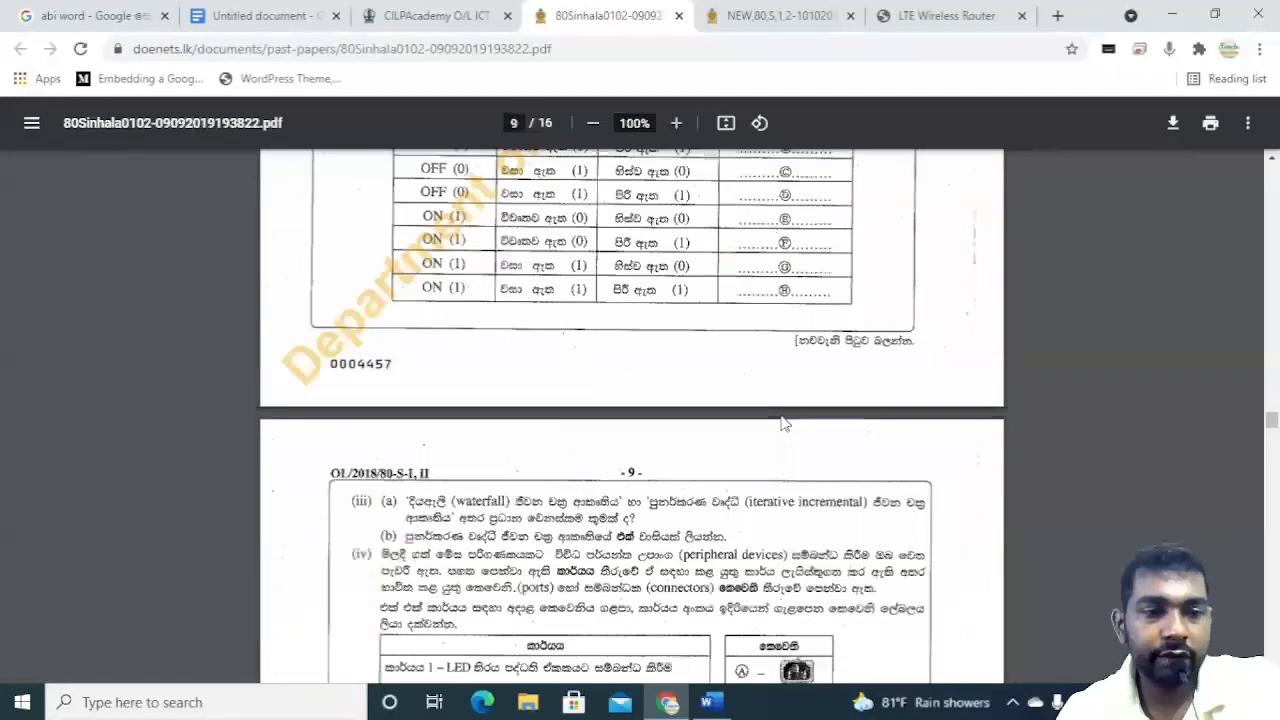
scroll(785, 425, "down", 11)
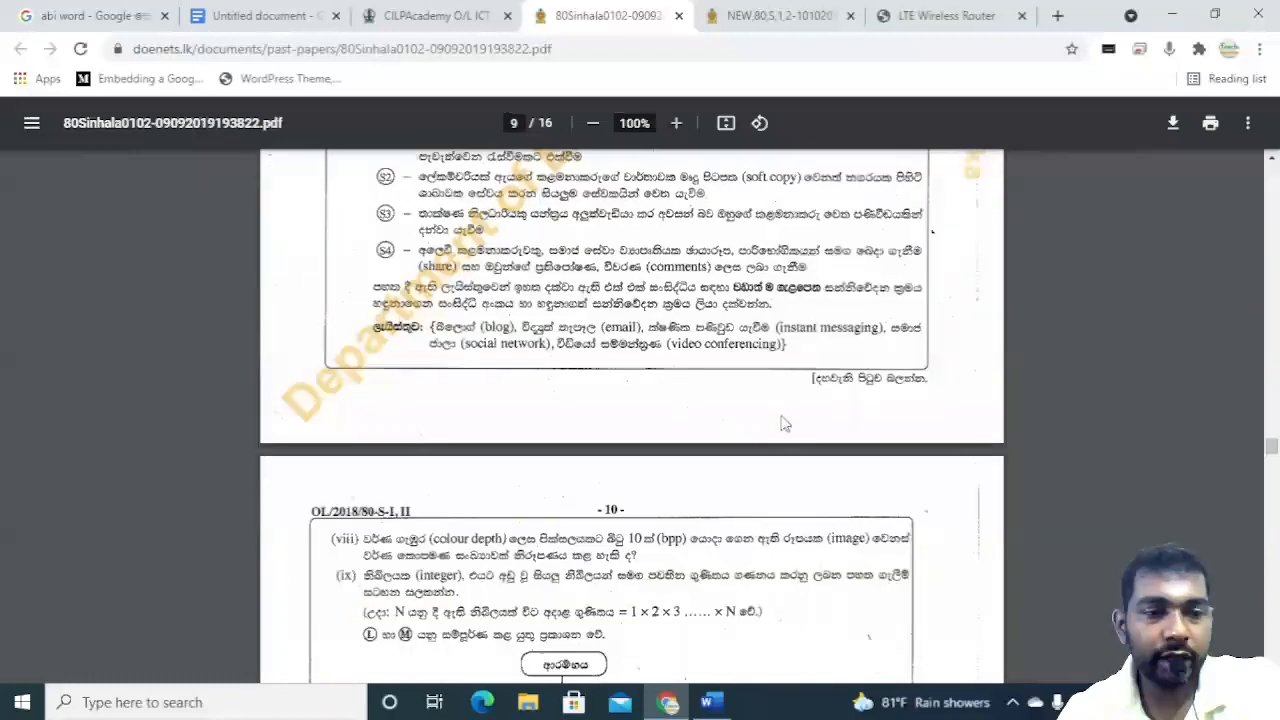
scroll(785, 424, "down", 20)
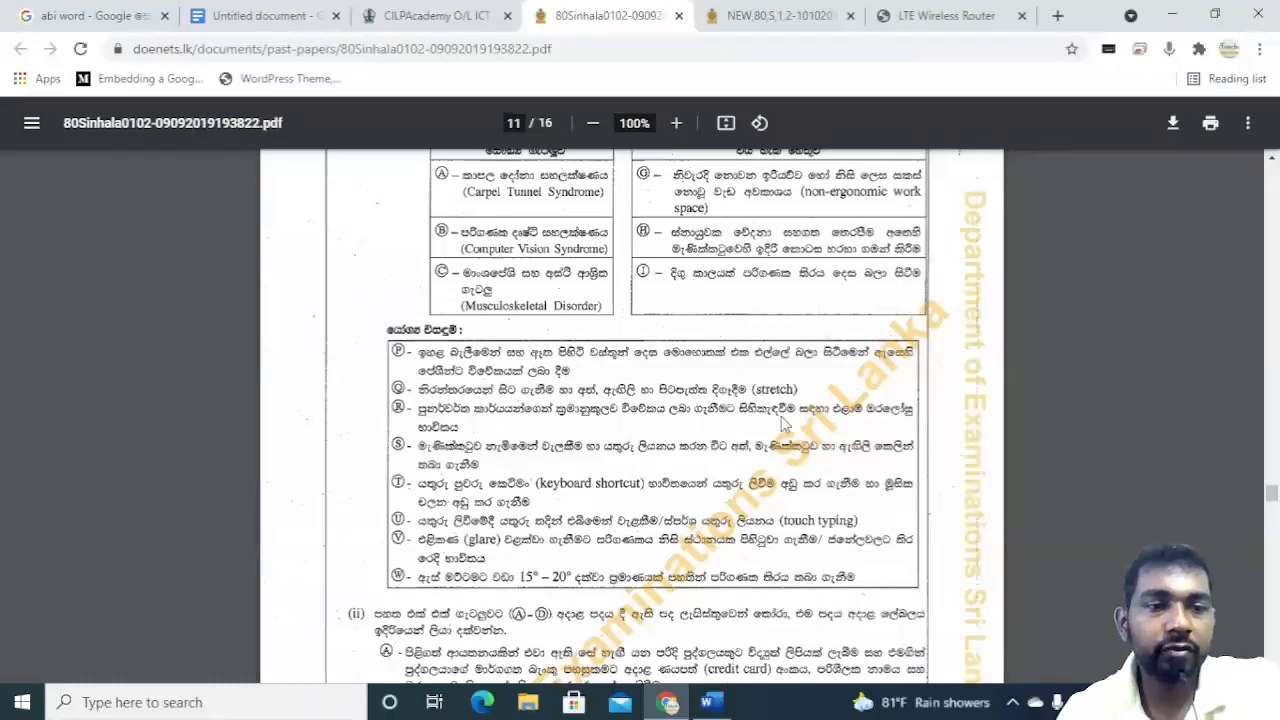
scroll(785, 425, "down", 3)
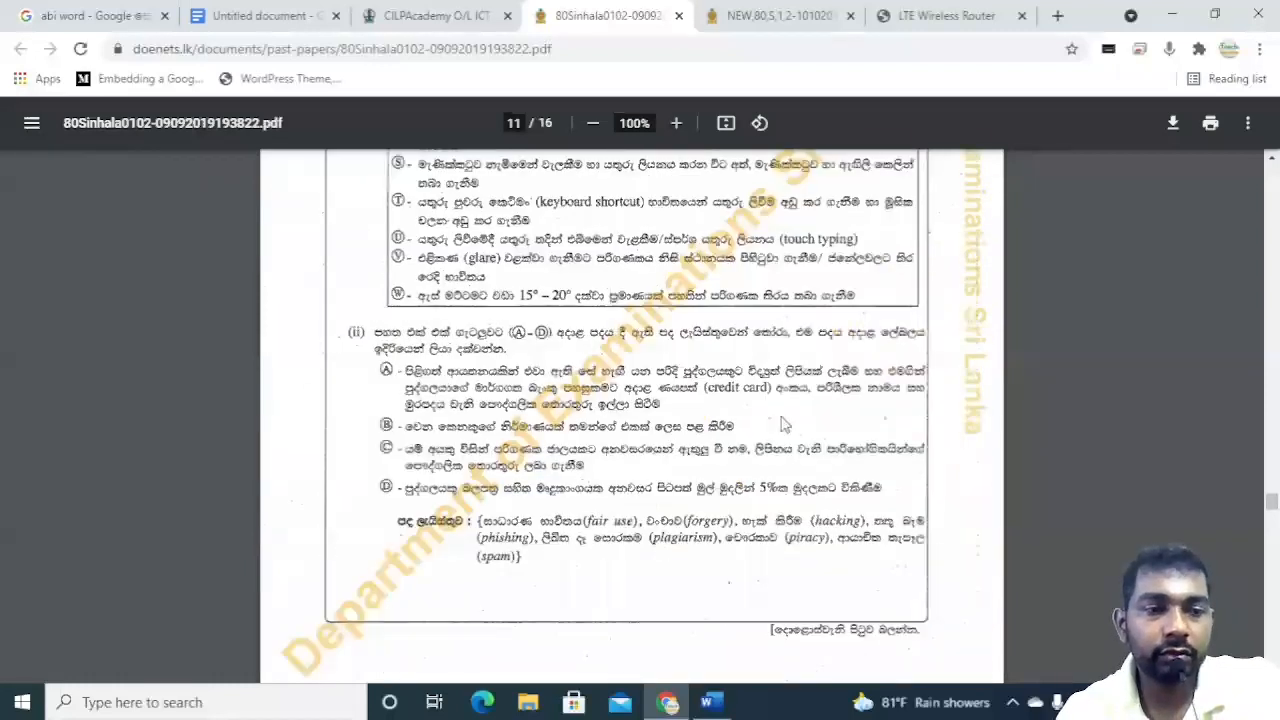
scroll(785, 424, "down", 5)
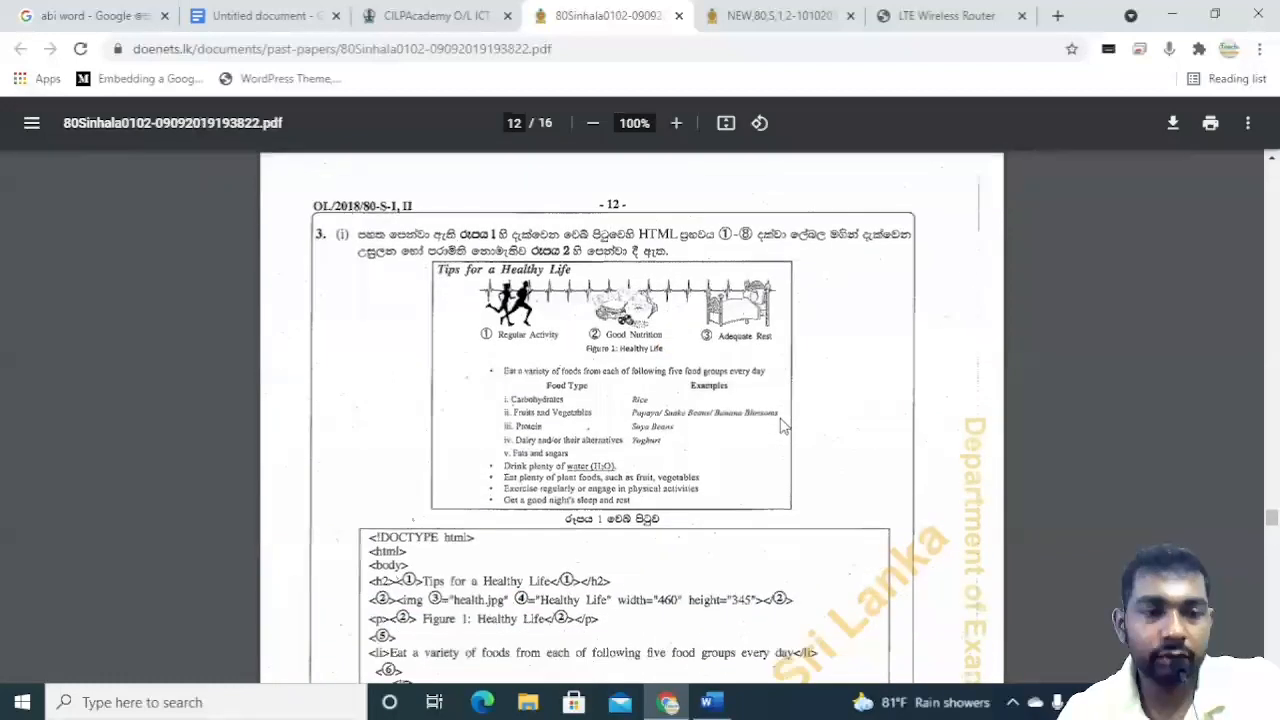
scroll(785, 425, "down", 8)
scroll(785, 425, "down", 5)
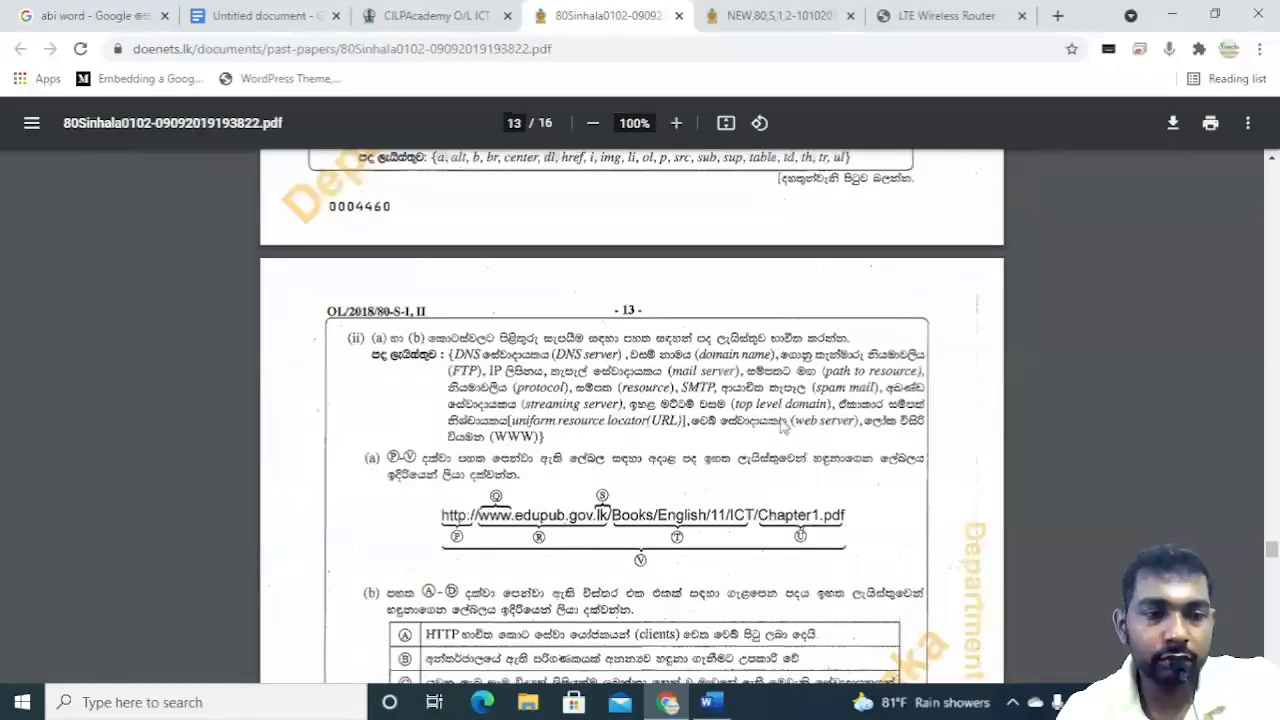
scroll(785, 425, "down", 6)
scroll(785, 425, "down", 8)
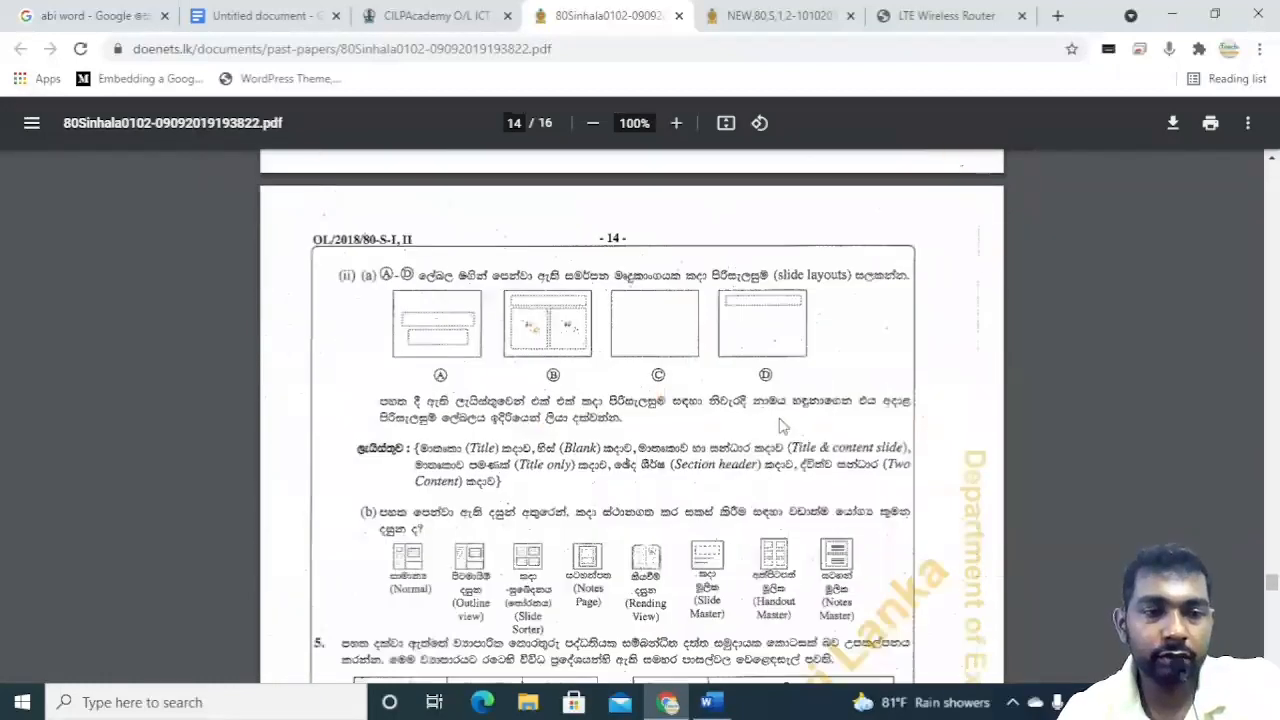
scroll(785, 425, "down", 10)
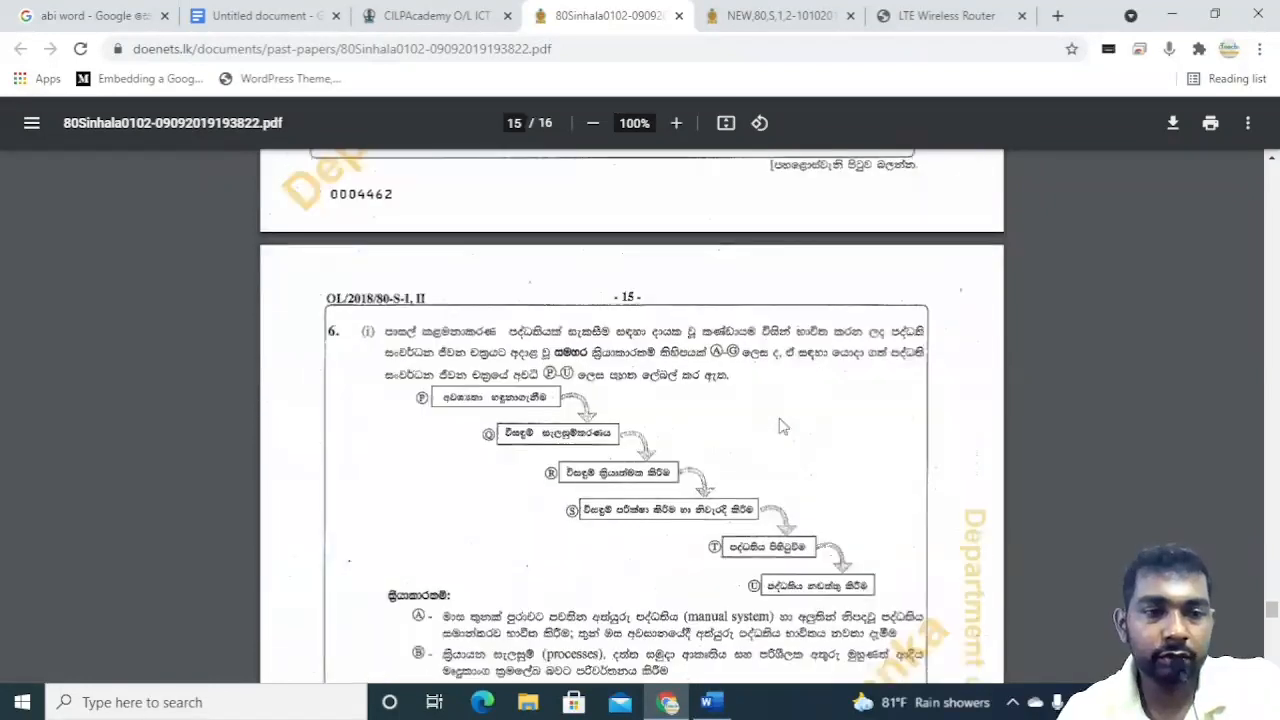
Scroll back up through the 2018 paper's Part II questions toward the earlier pages.
scroll(785, 425, "up", 5)
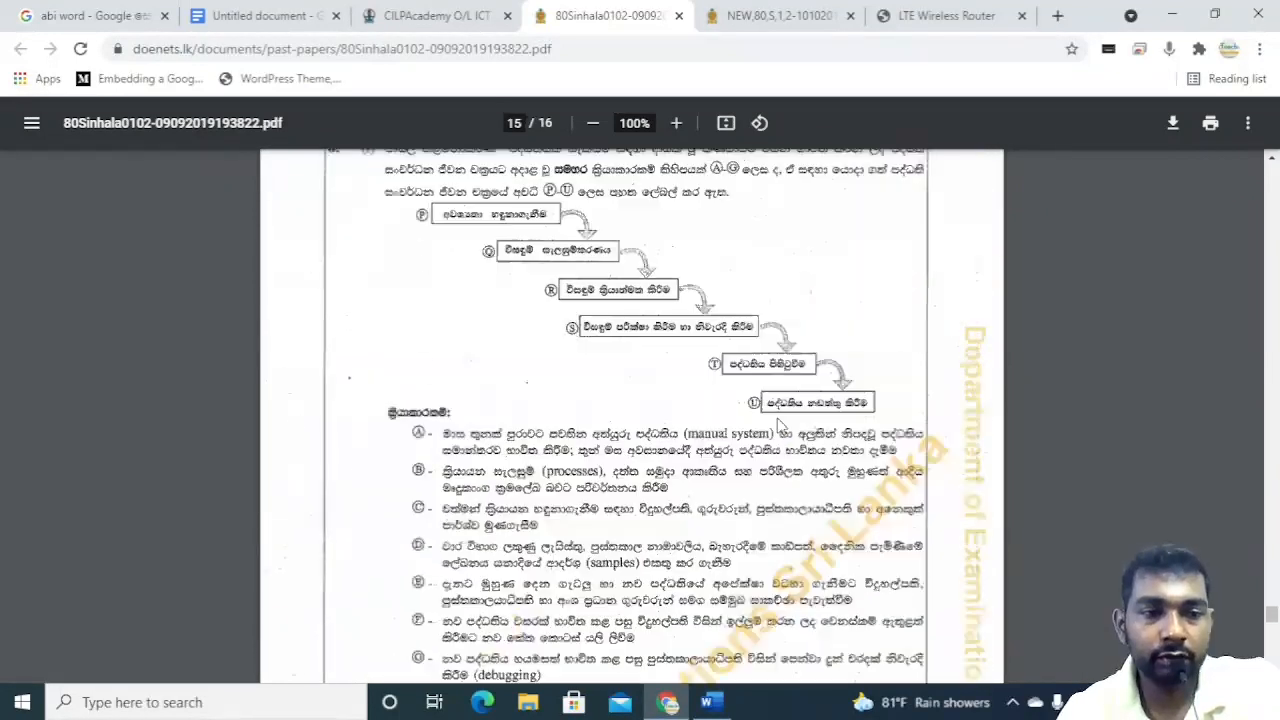
scroll(782, 425, "up", 15)
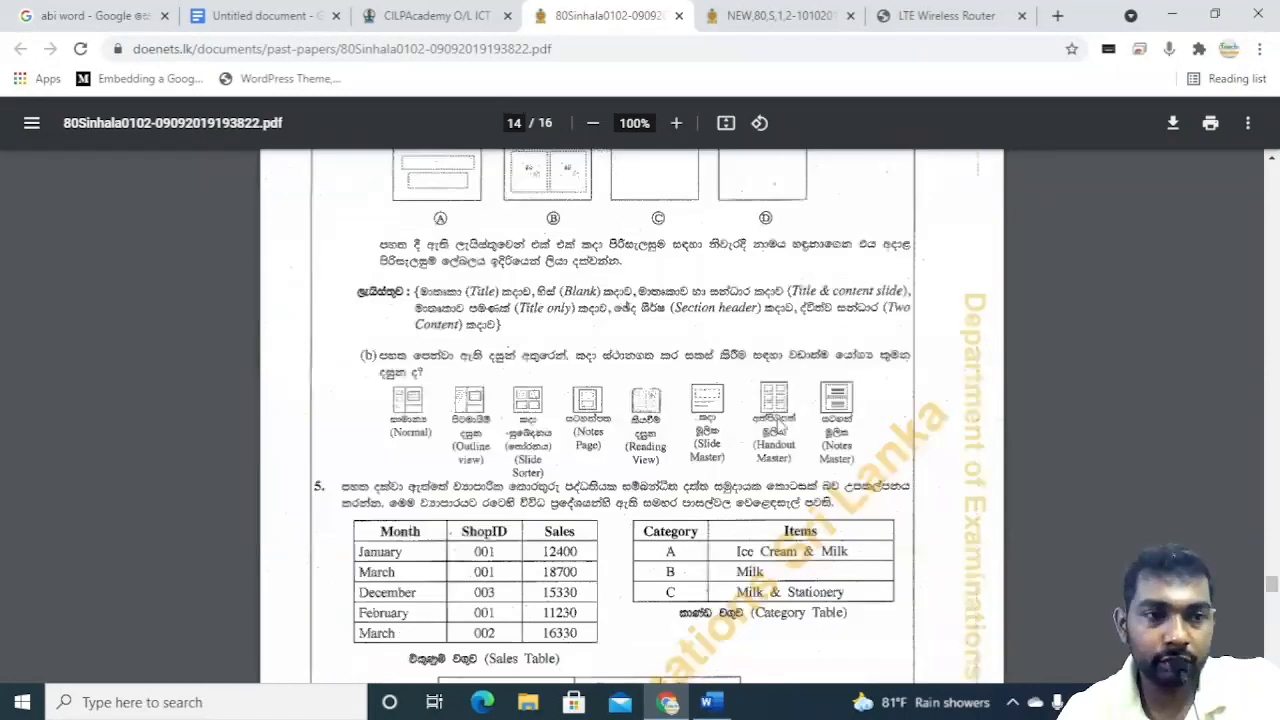
scroll(778, 425, "up", 3)
scroll(740, 455, "down", 4)
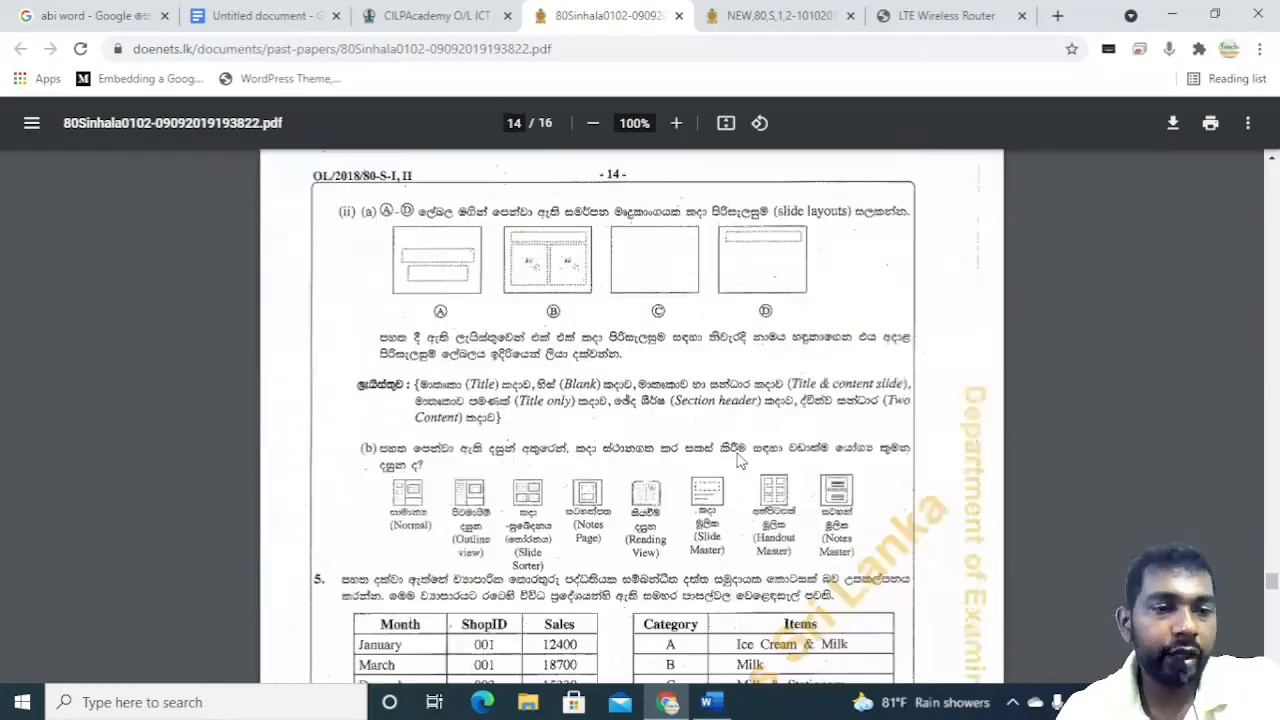
scroll(740, 460, "up", 3)
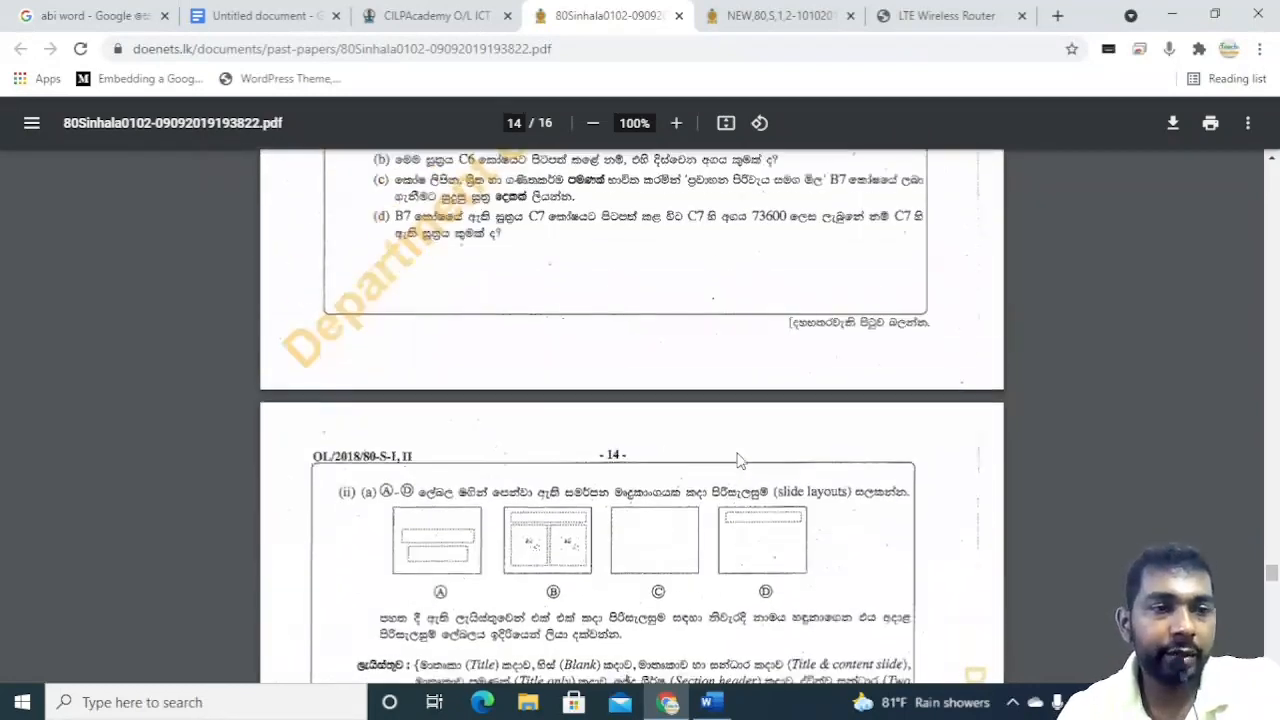
scroll(740, 460, "up", 4)
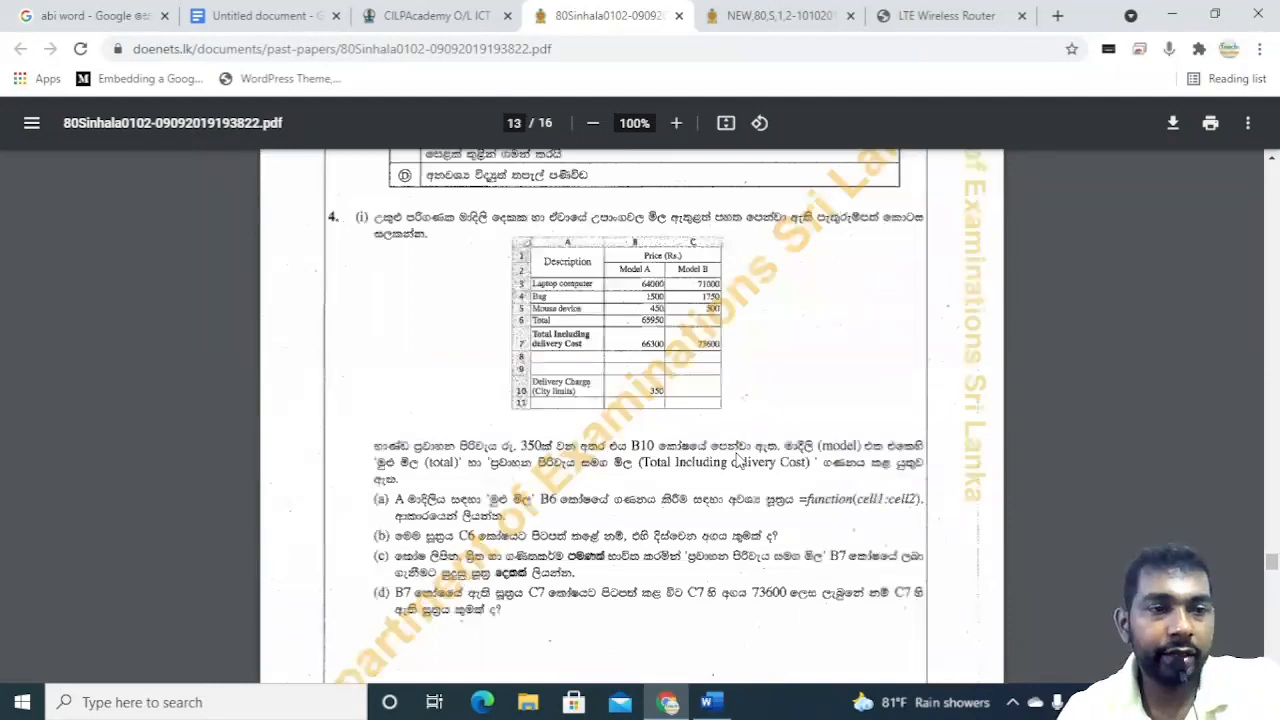
scroll(740, 460, "up", 10)
scroll(740, 460, "up", 13)
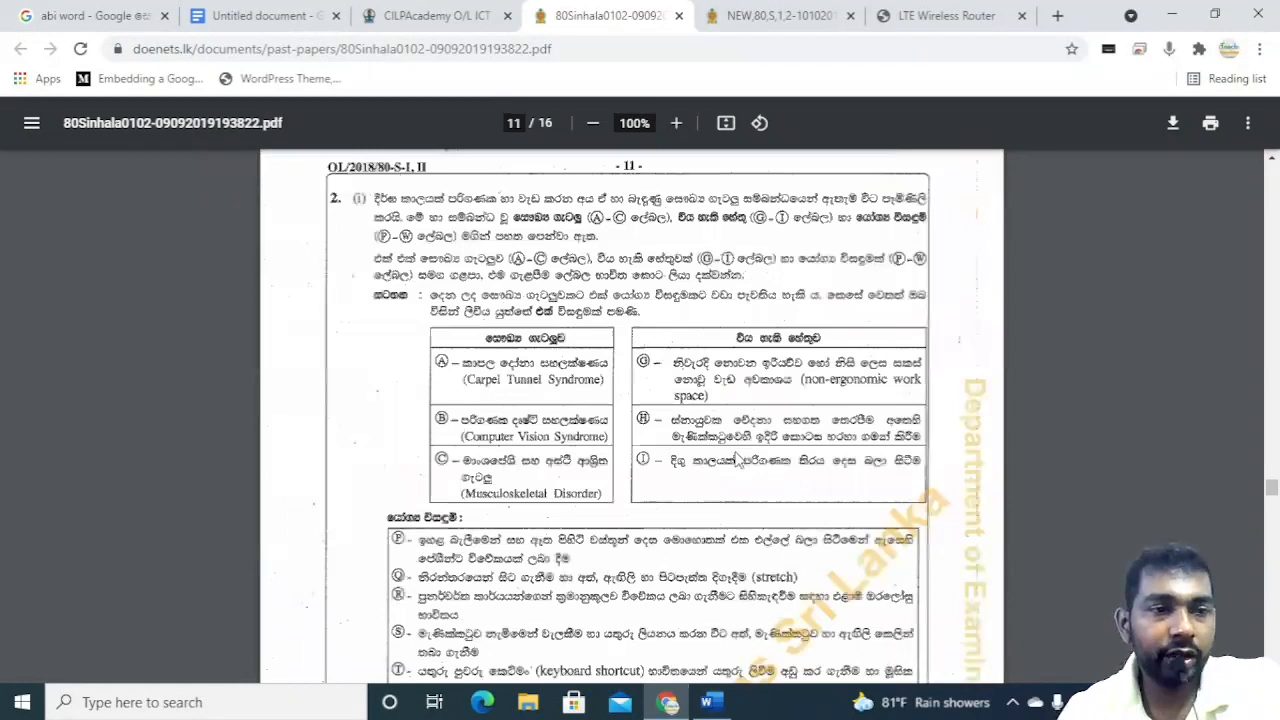
scroll(737, 458, "up", 15)
scroll(720, 455, "up", 3)
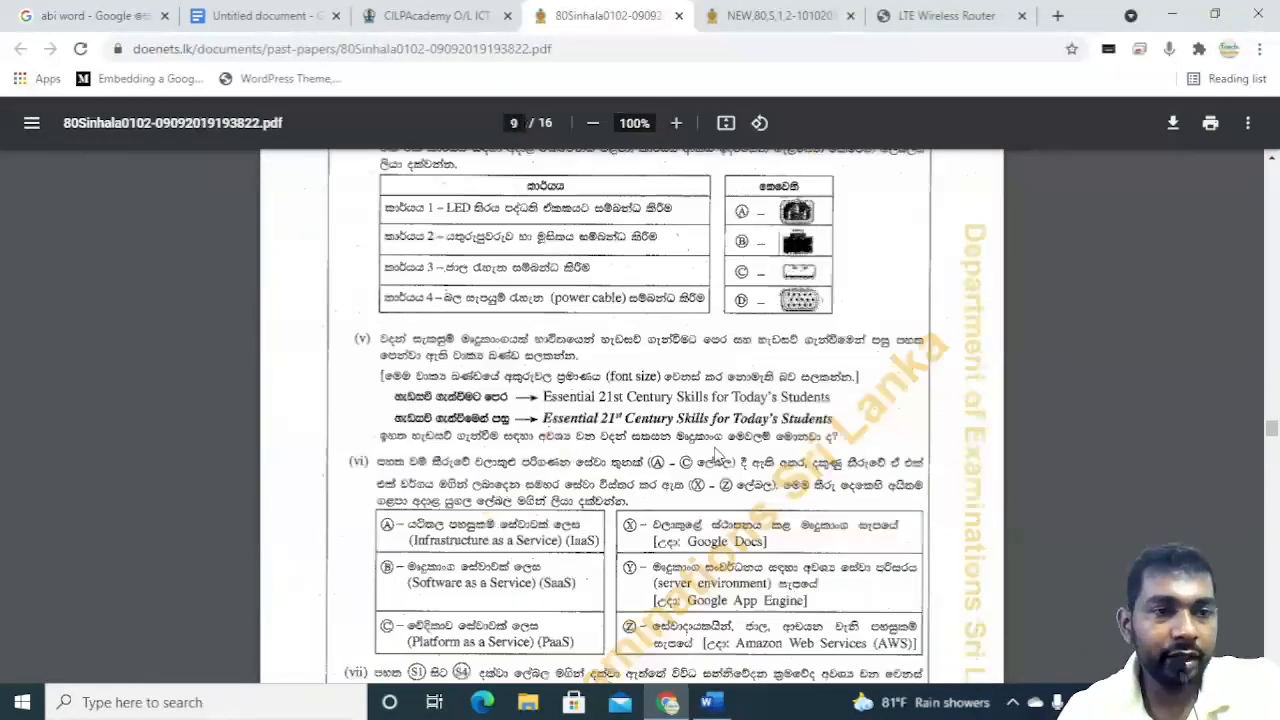
scroll(716, 455, "up", 5)
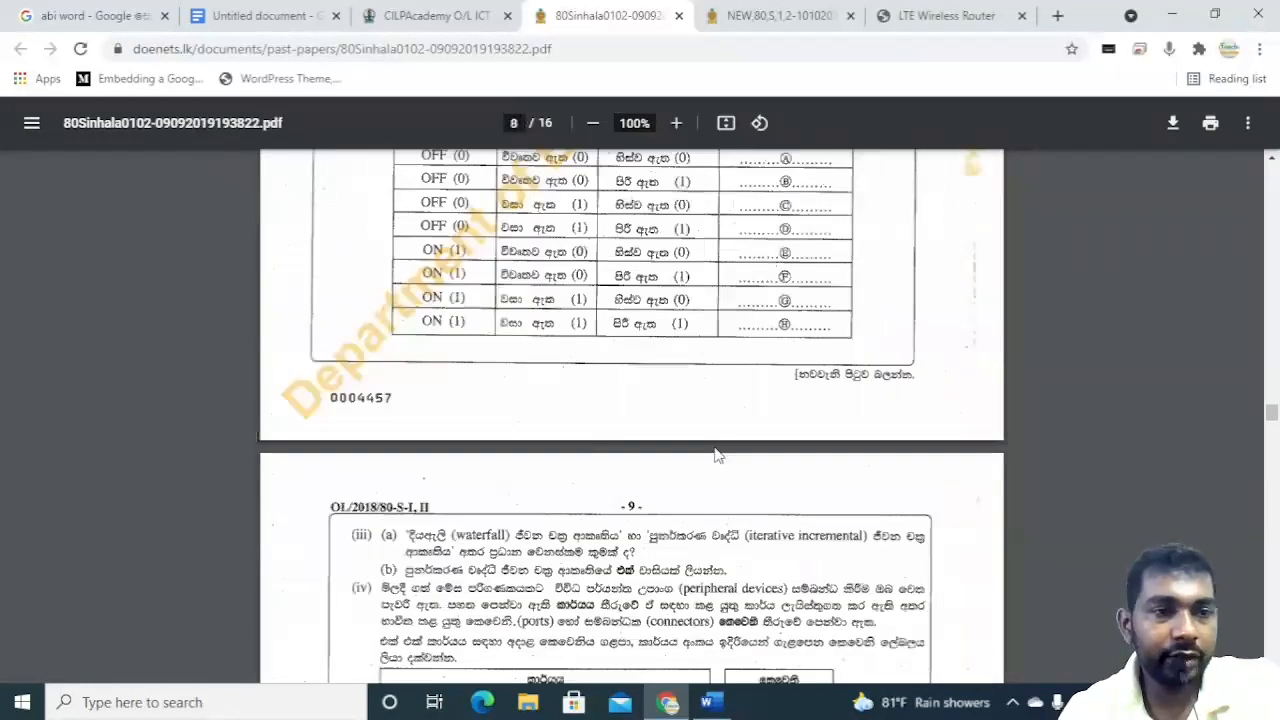
scroll(714, 455, "up", 20)
scroll(704, 456, "up", 2)
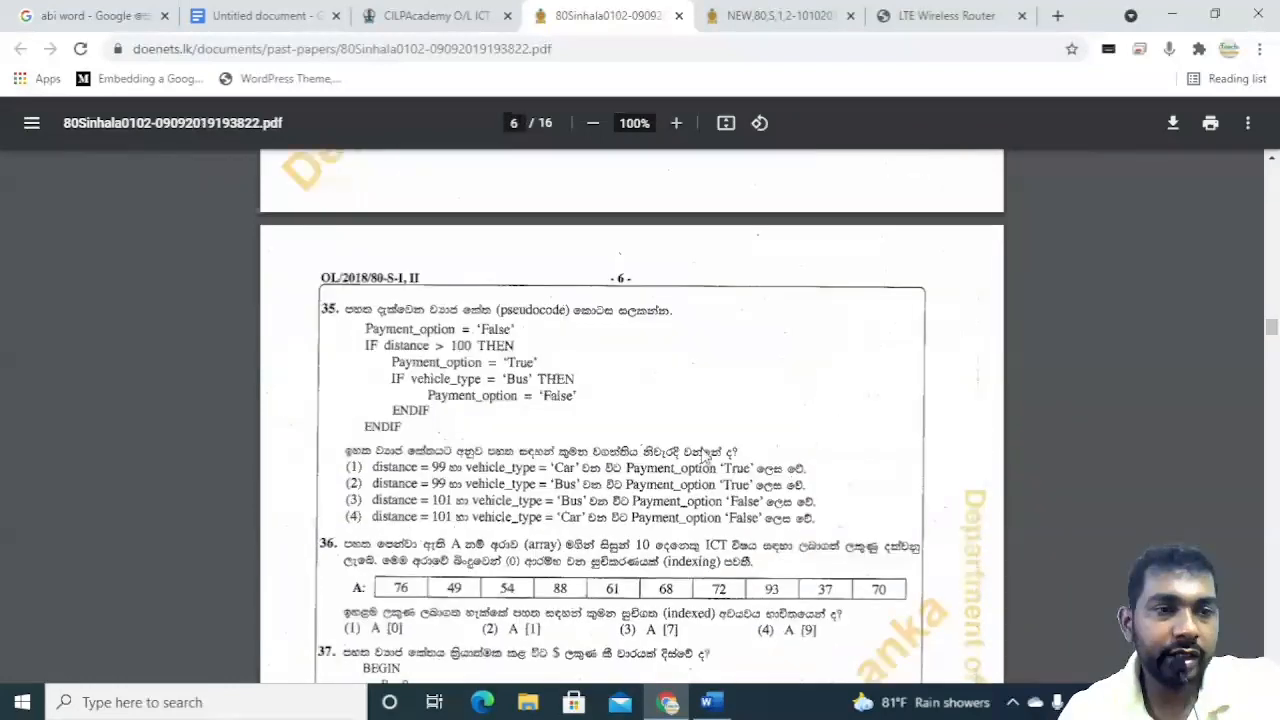
Scroll up through the 2018 paper's multiple-choice questions to the word-processing questions on page 2.
scroll(704, 456, "up", 7)
scroll(702, 457, "up", 8)
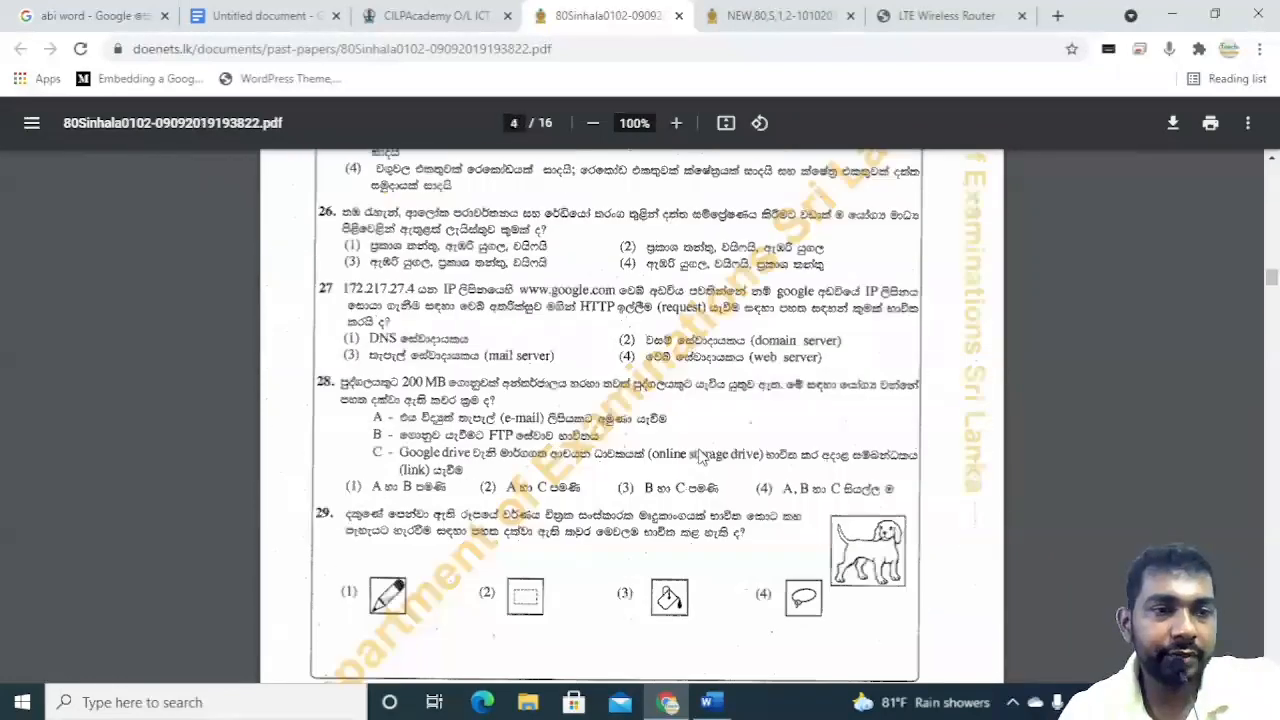
scroll(702, 456, "up", 4)
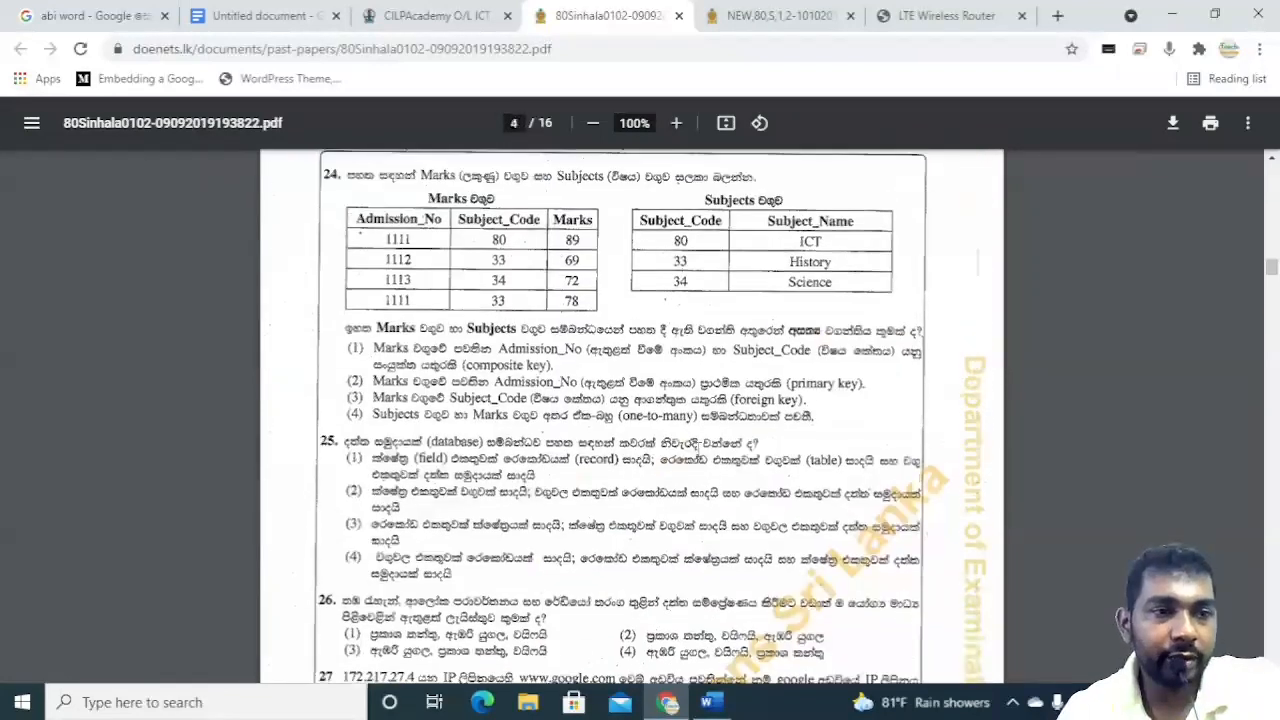
scroll(702, 456, "up", 1)
scroll(698, 450, "up", 5)
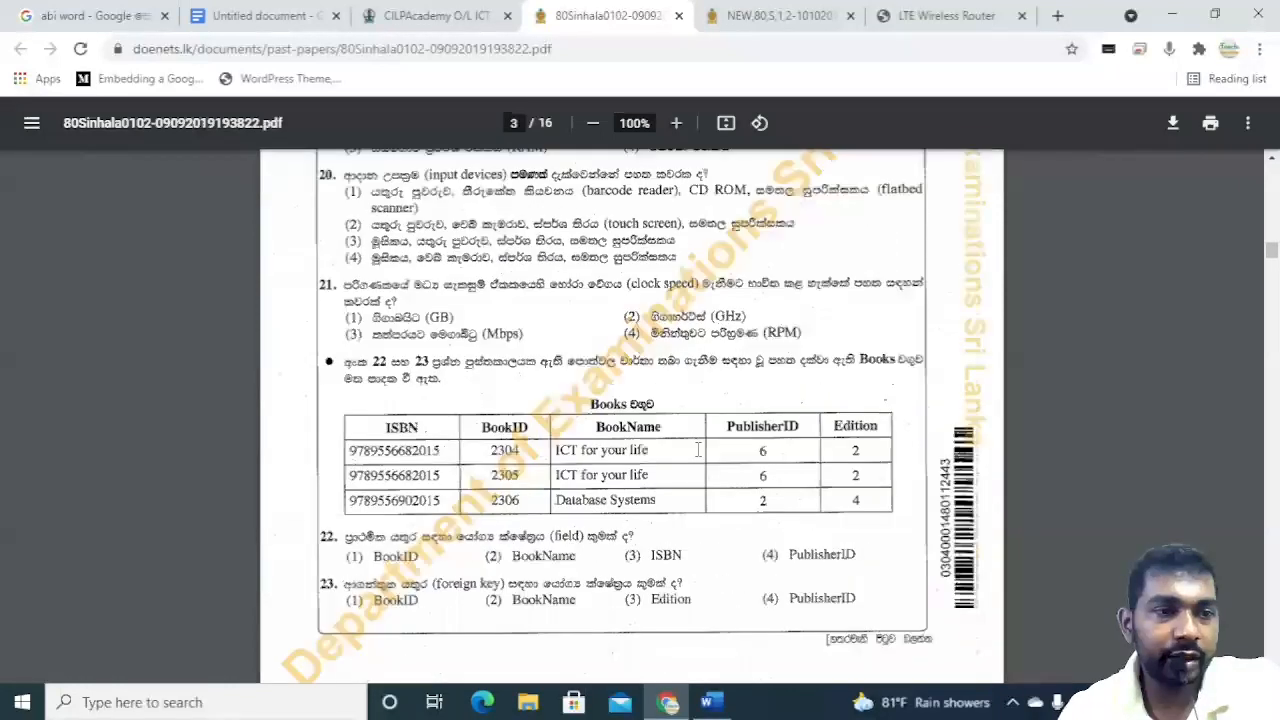
scroll(698, 450, "up", 4)
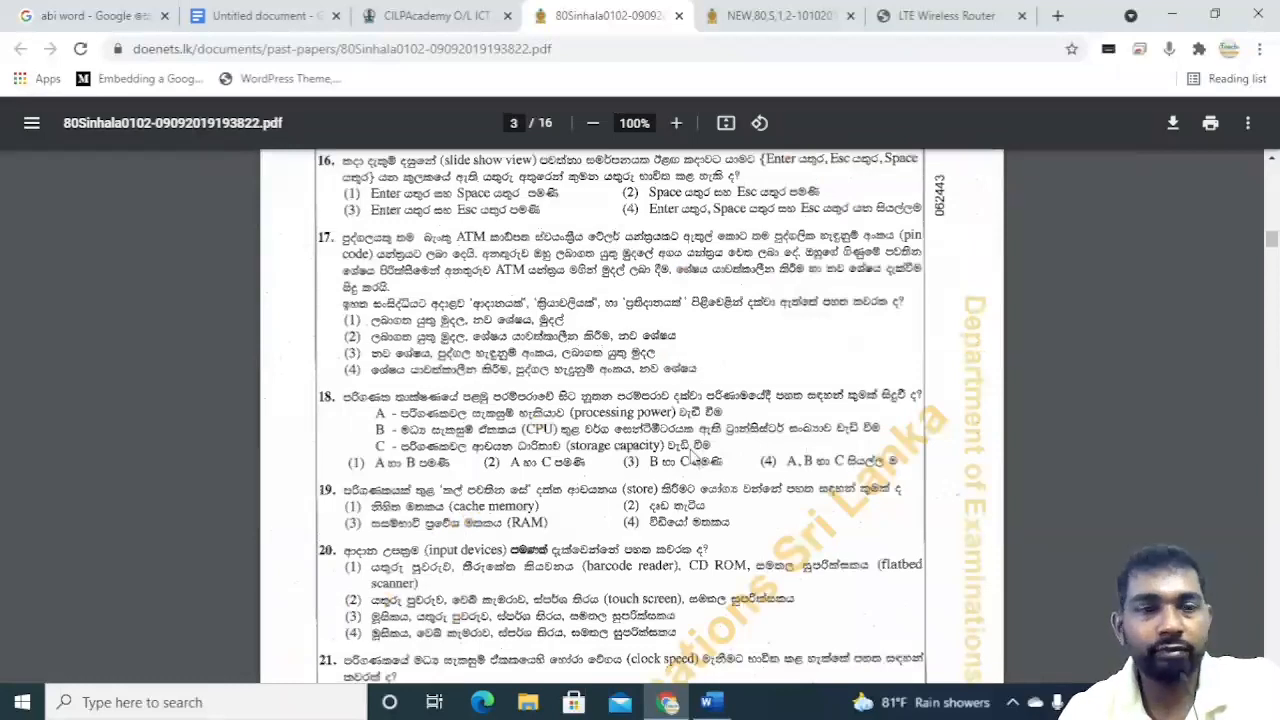
scroll(694, 455, "down", 4)
scroll(693, 457, "up", 10)
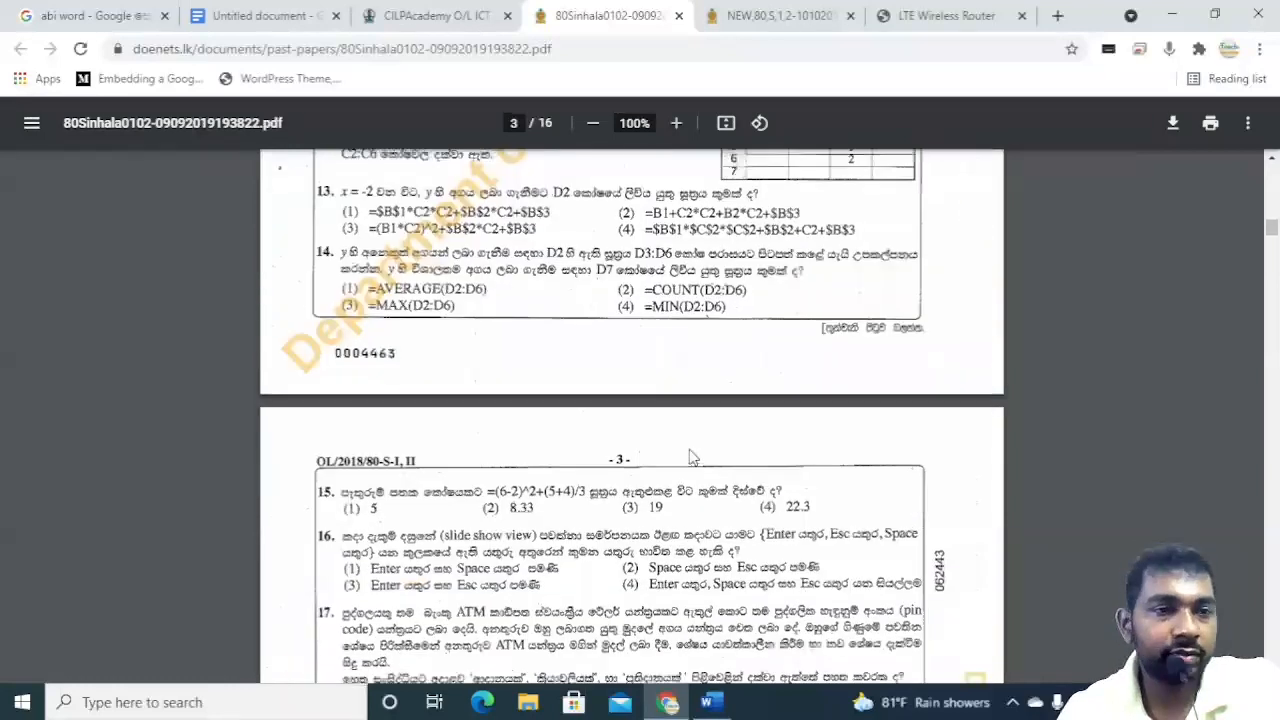
scroll(693, 457, "up", 3)
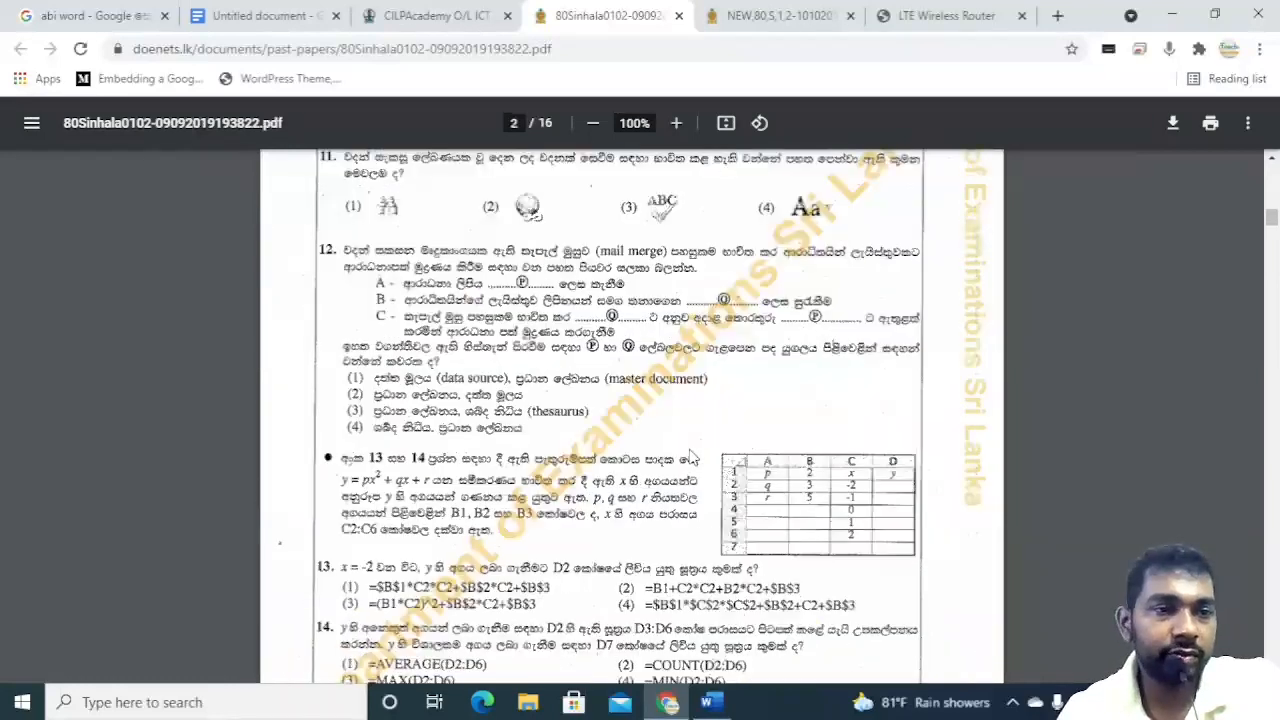
scroll(693, 457, "up", 1)
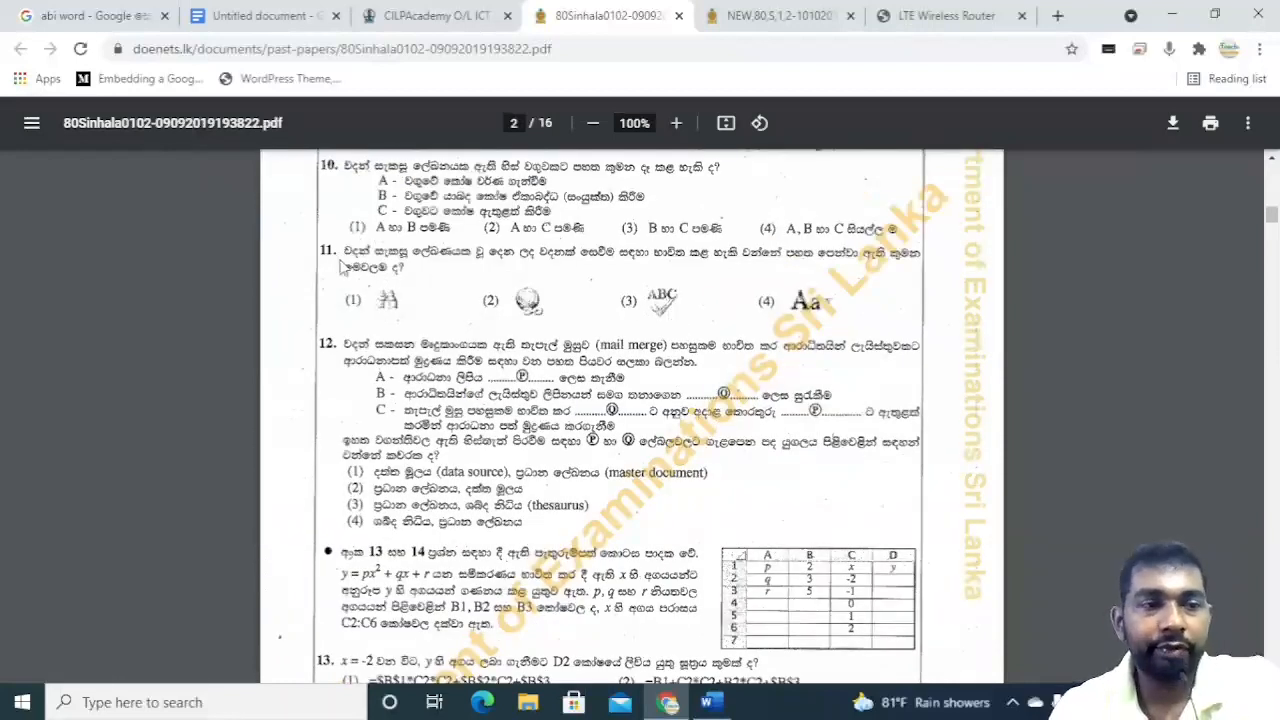
scroll(358, 226, "up", 1)
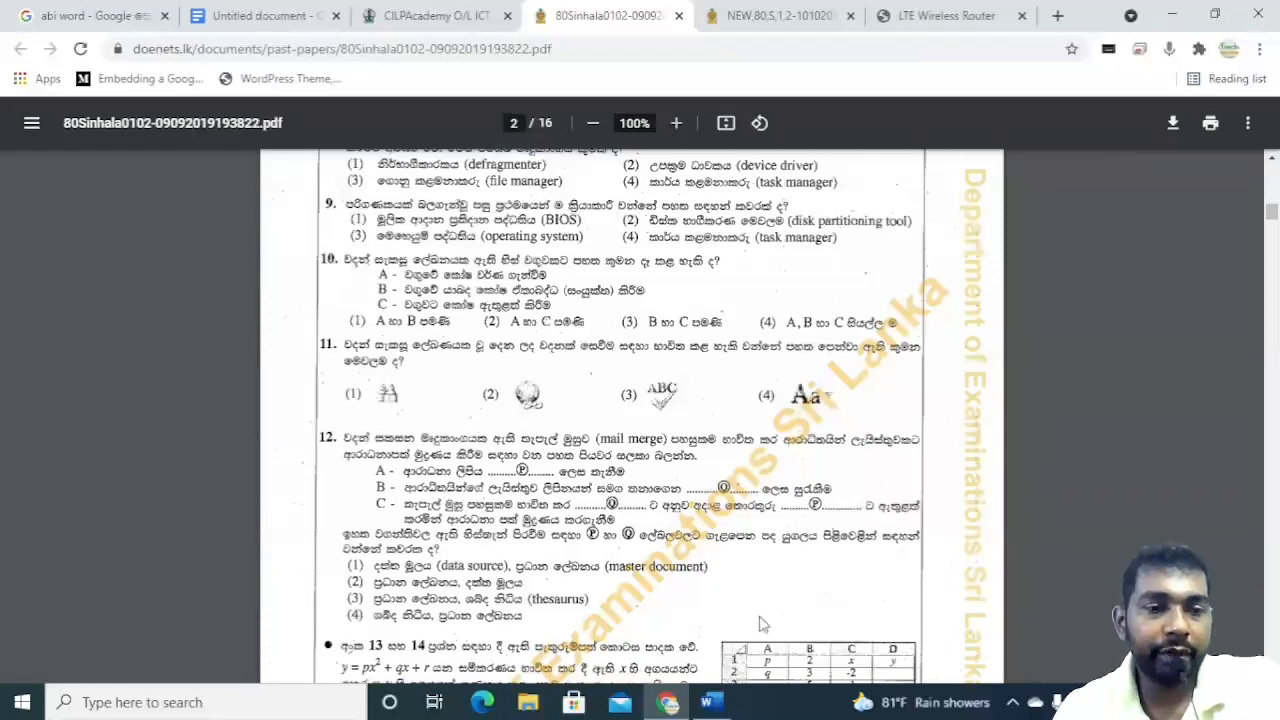
Switch to the Word document and scroll through its formatted paragraphs.
left_click(709, 702)
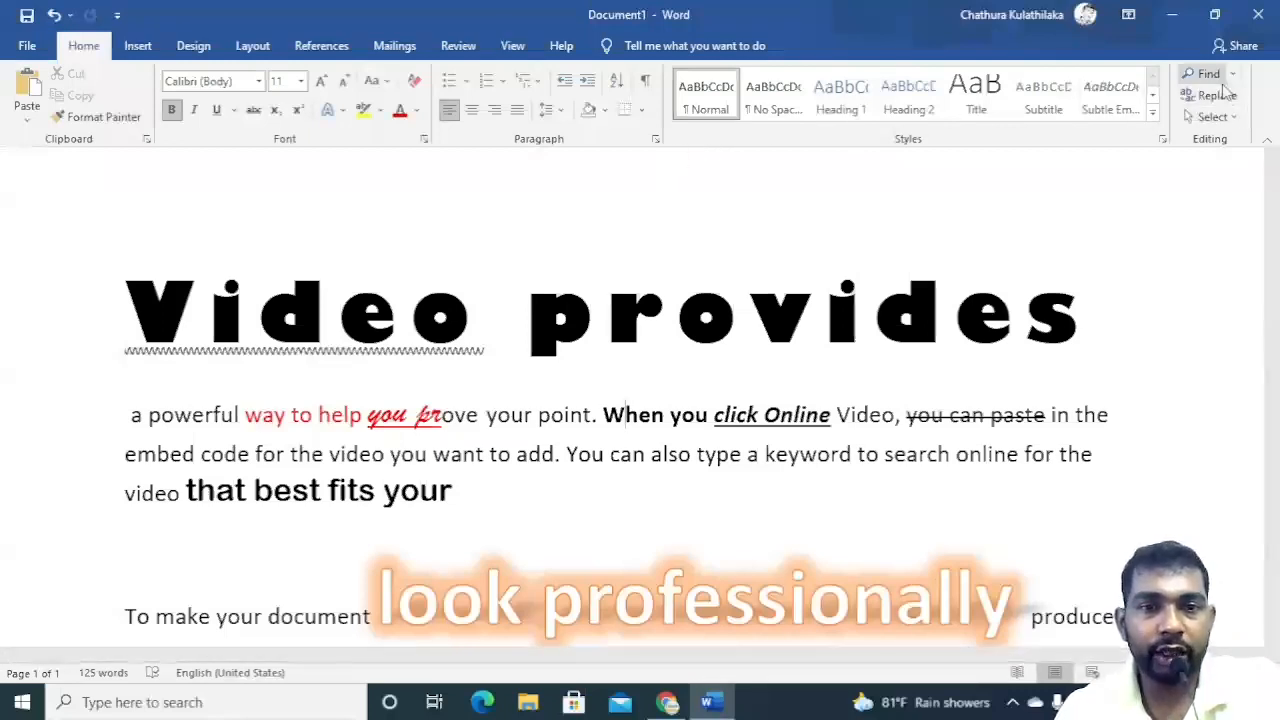
left_click(668, 705)
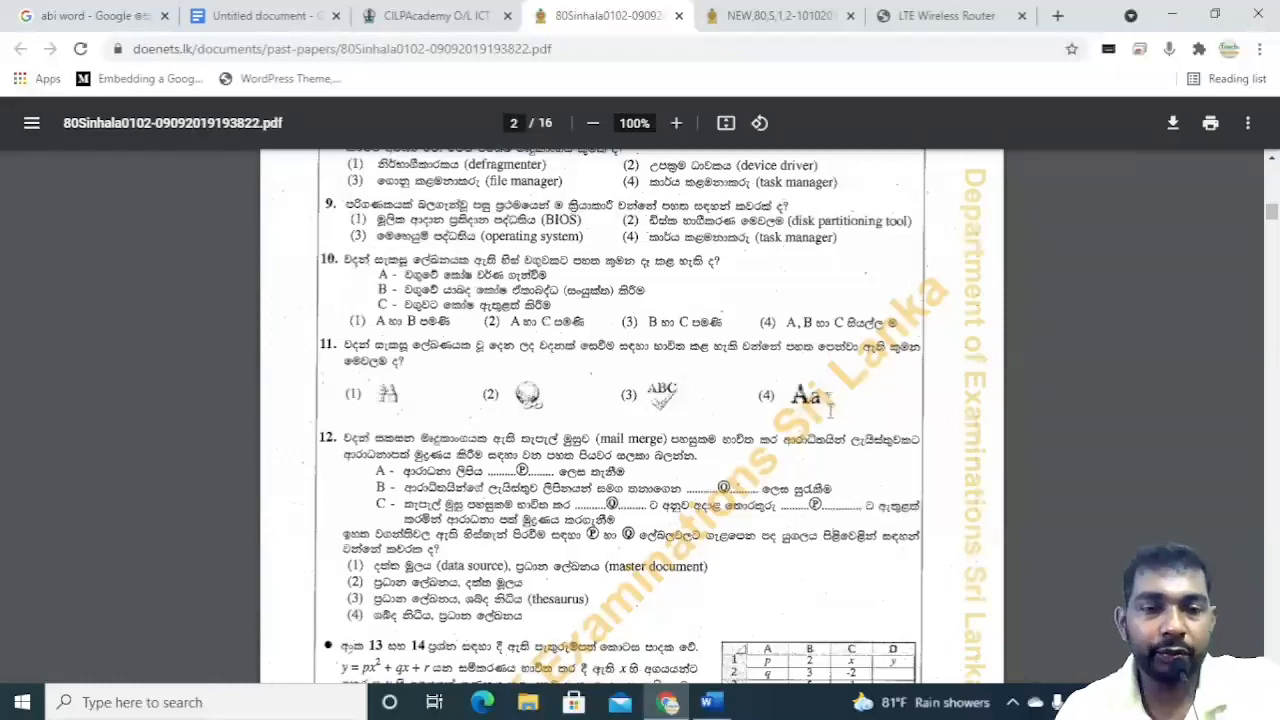
left_click(711, 705)
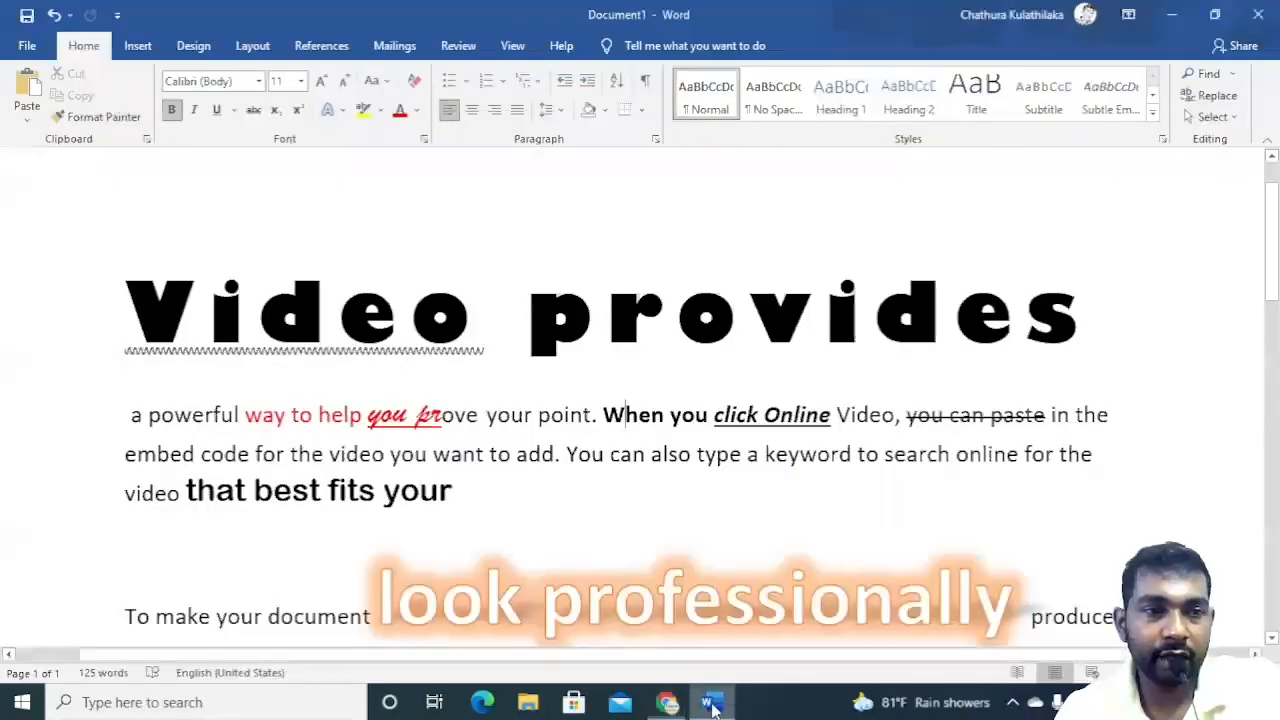
scroll(300, 265, "down", 5)
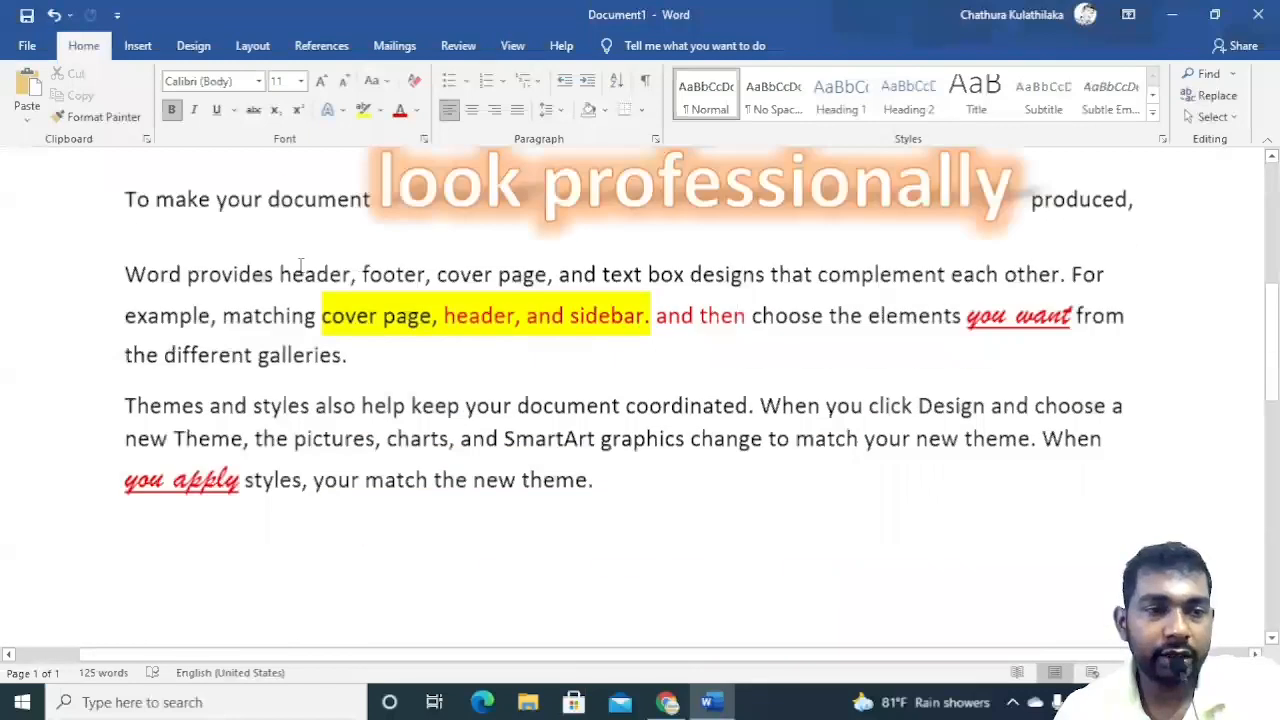
scroll(560, 203, "down", 2)
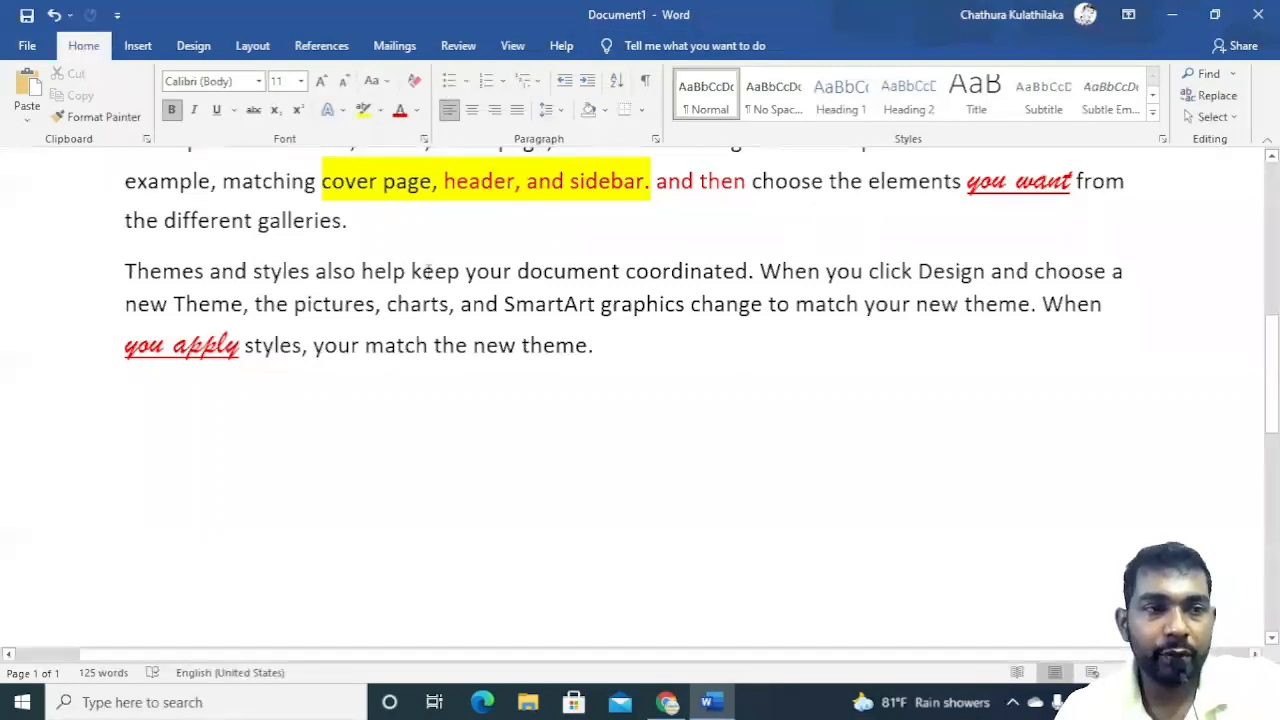
scroll(428, 272, "up", 3)
scroll(428, 272, "up", 1)
scroll(428, 272, "up", 1)
scroll(430, 250, "down", 1)
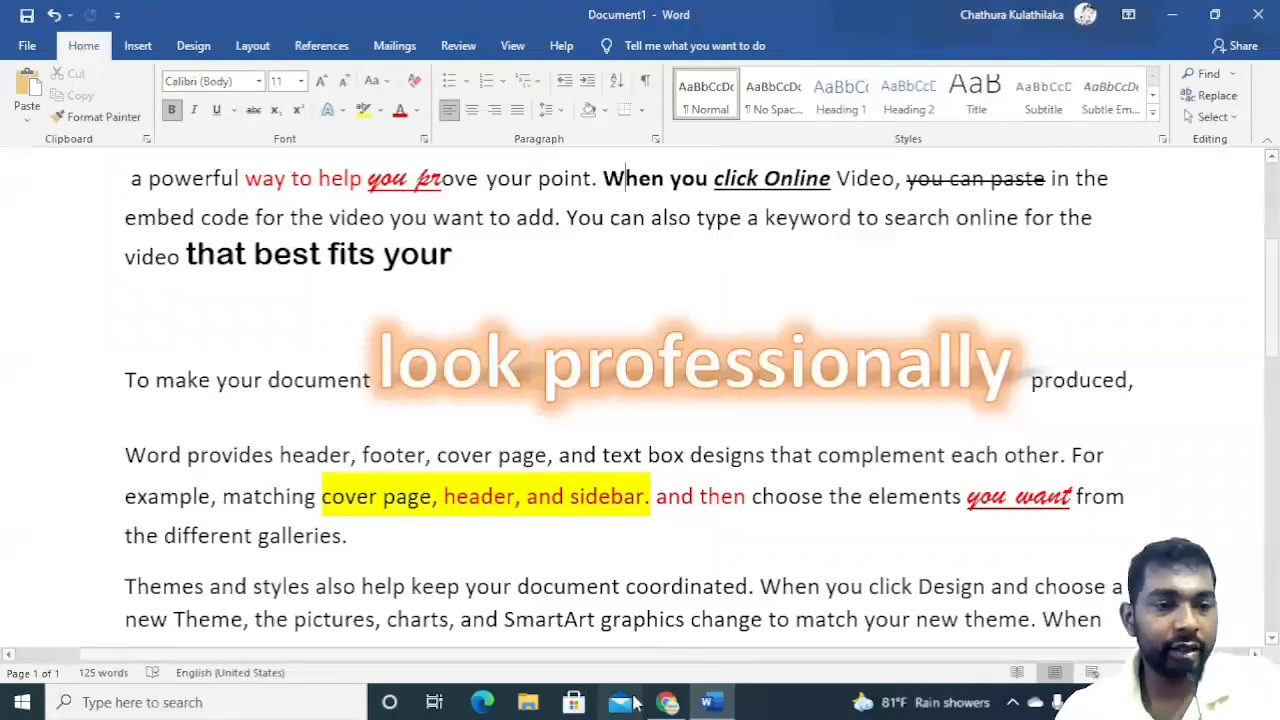
Search Google for list of kings in sri lanka and open the List of Sri Lankan monarchs Wikipedia page.
left_click(664, 703)
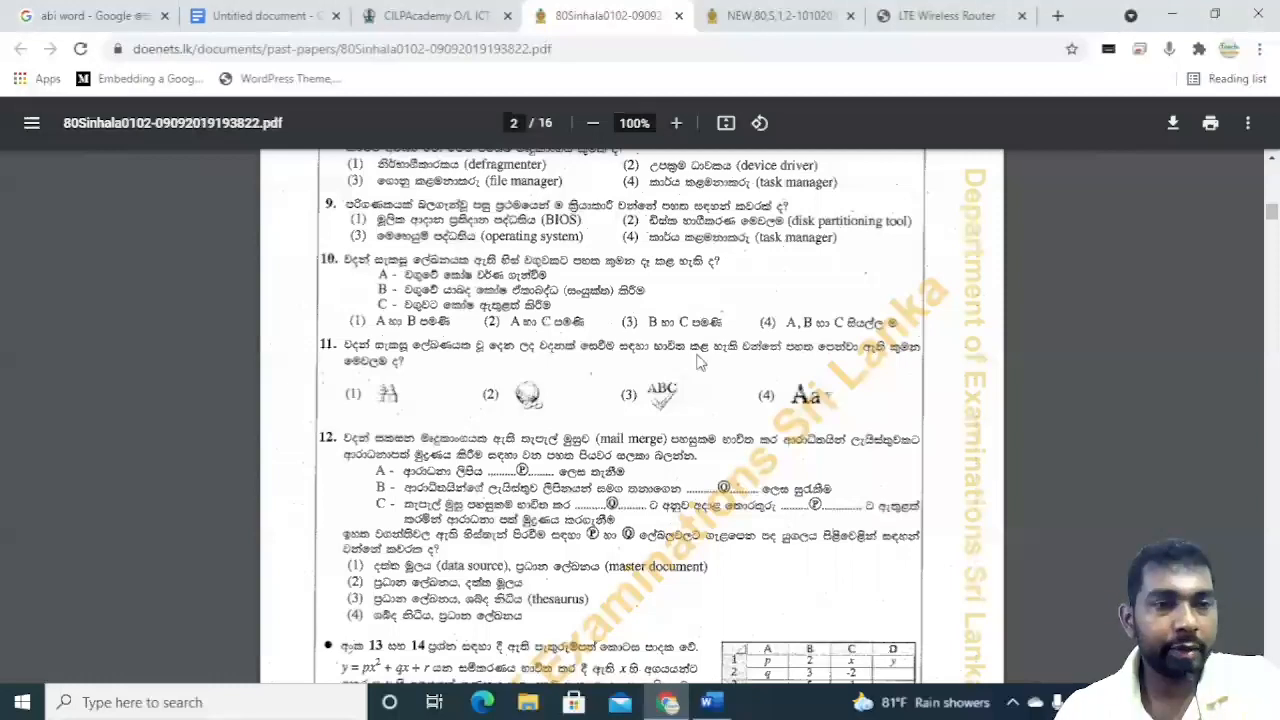
left_click(788, 30)
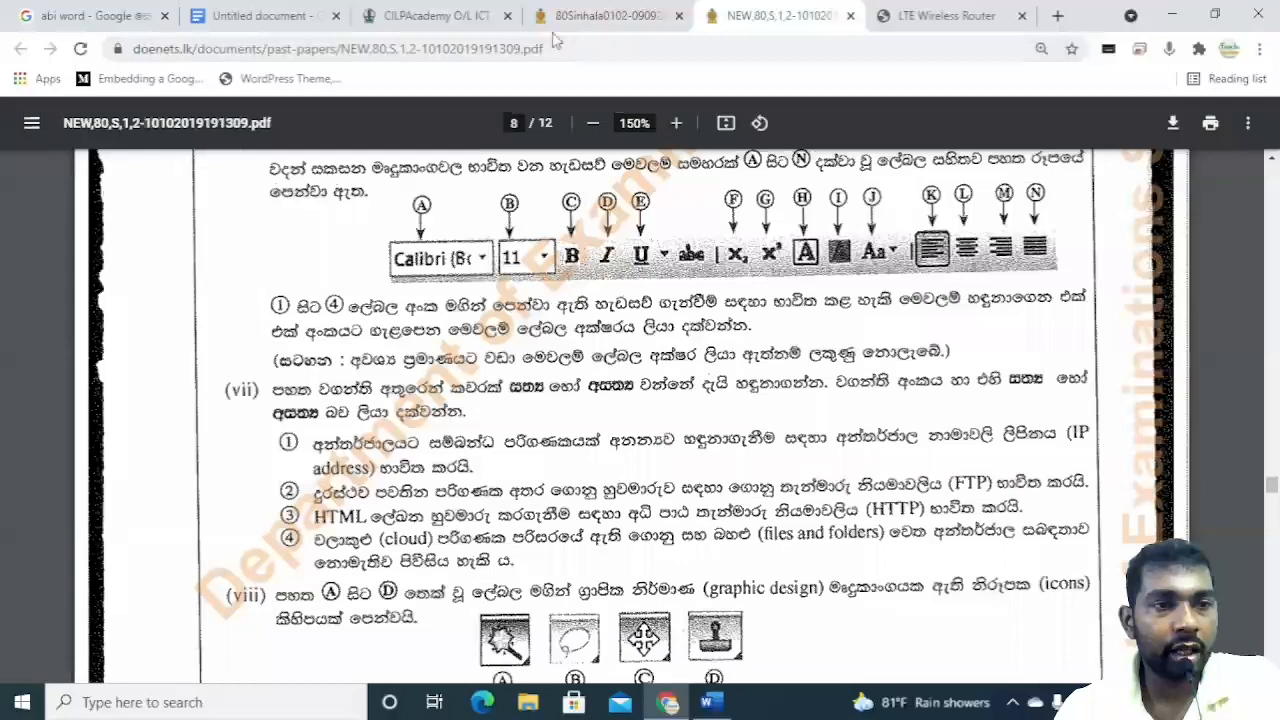
left_click(1058, 15)
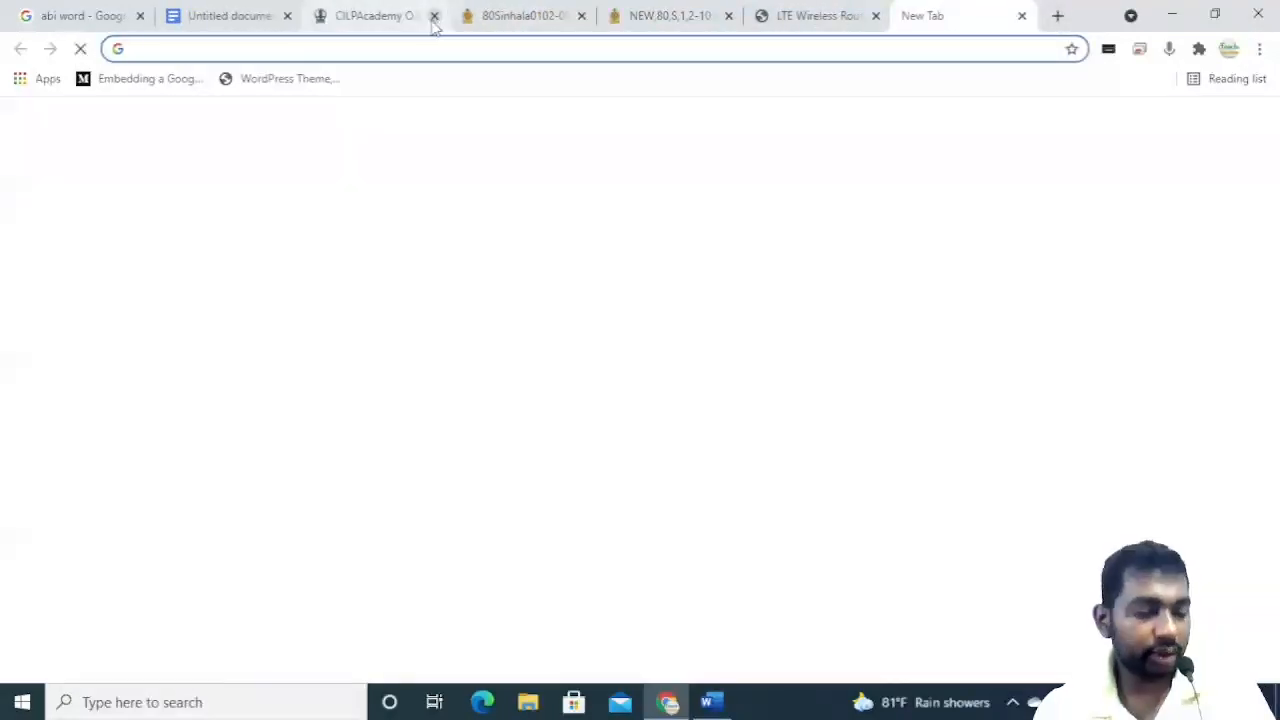
type("list o")
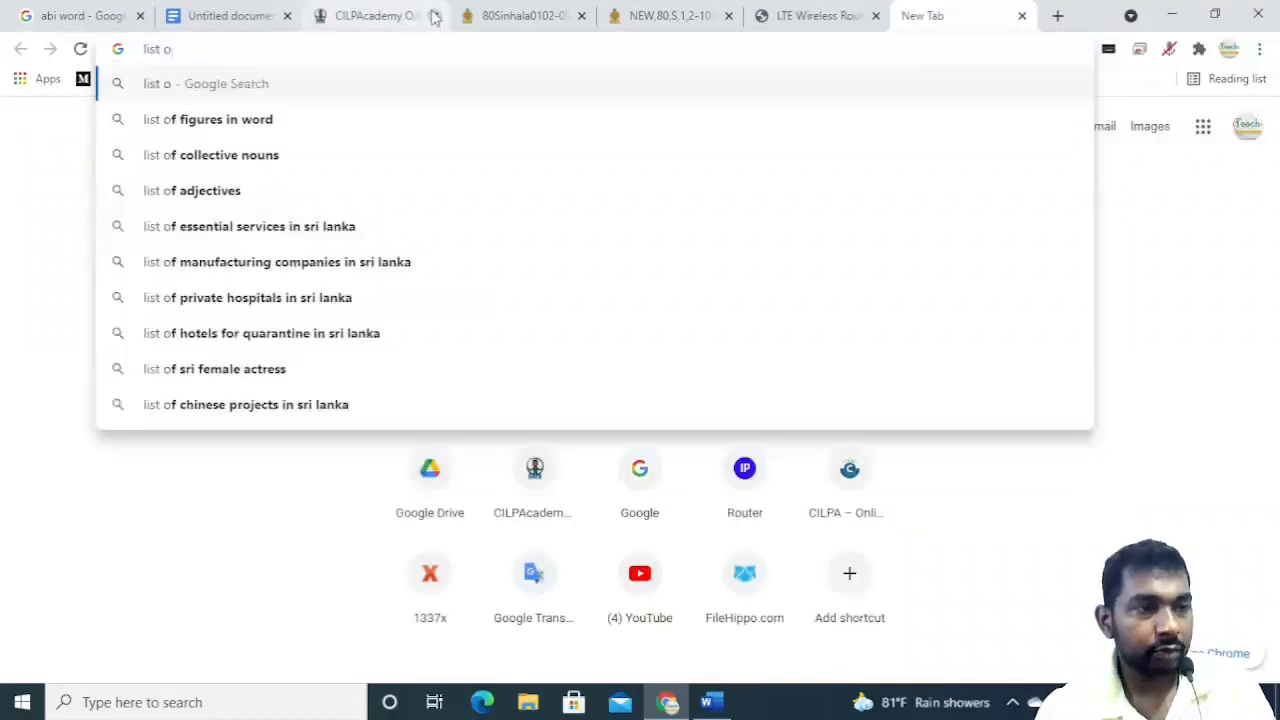
type("f ki")
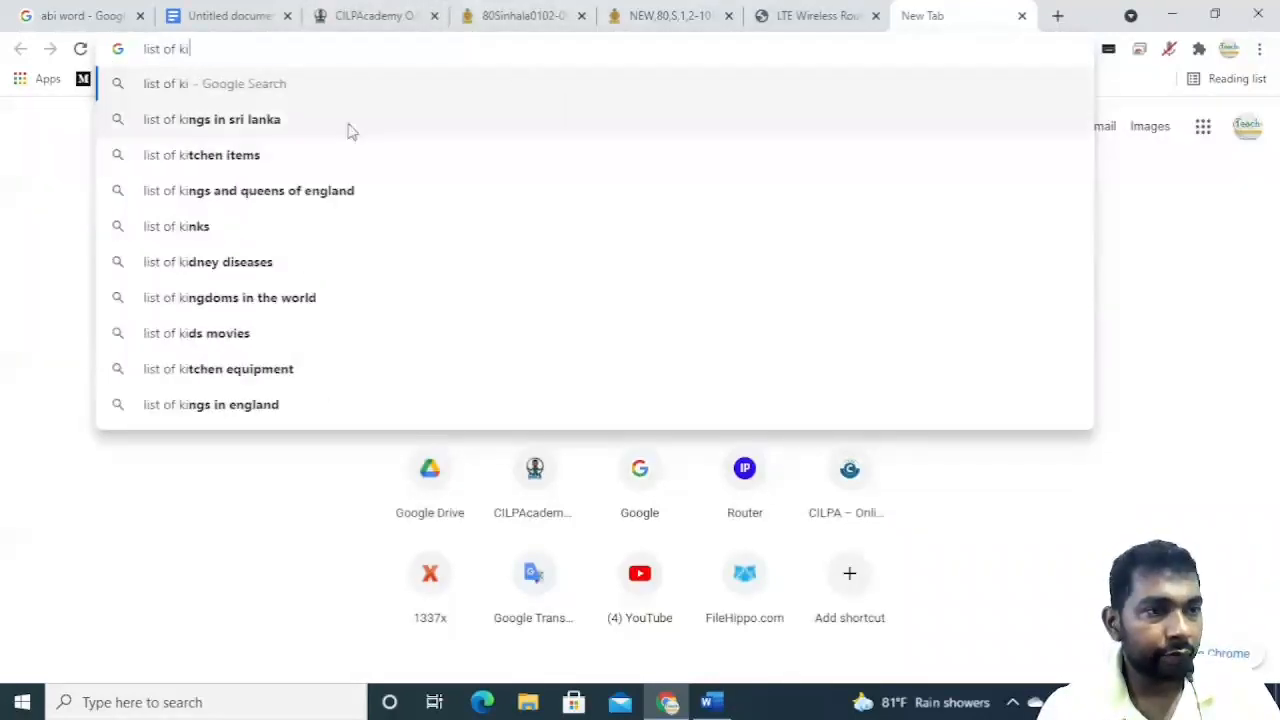
left_click(322, 121)
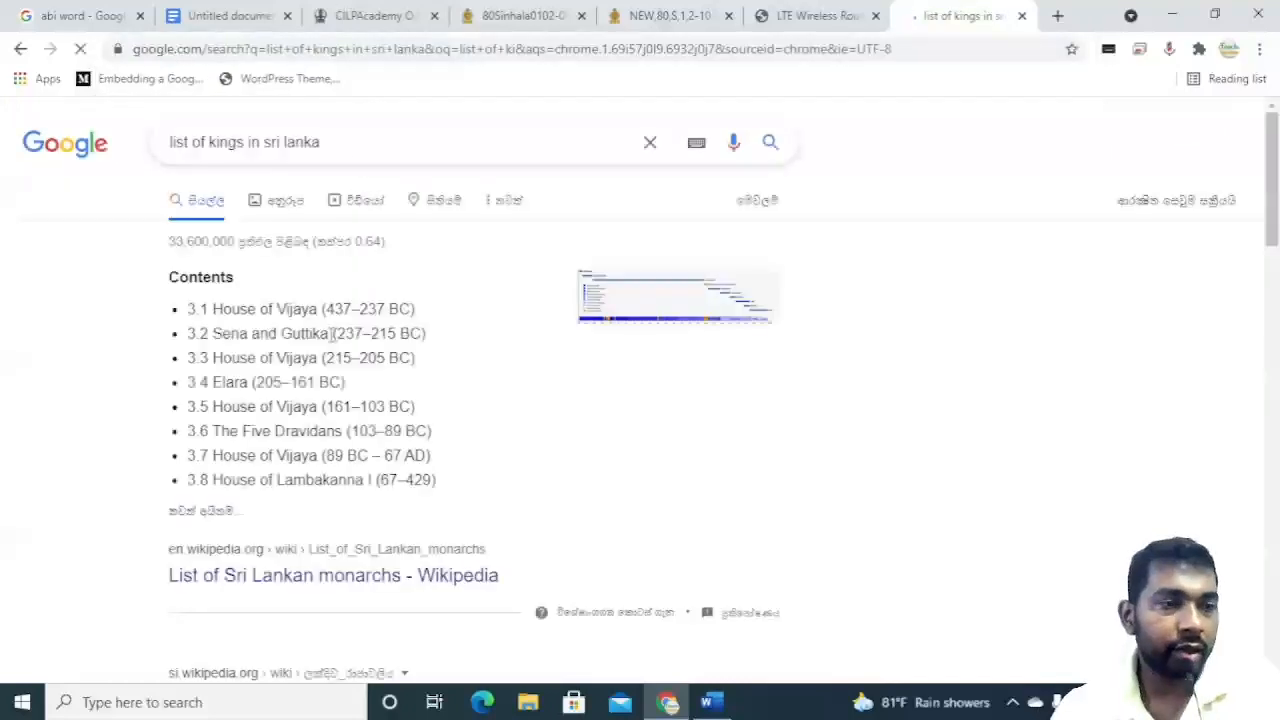
left_click(264, 580)
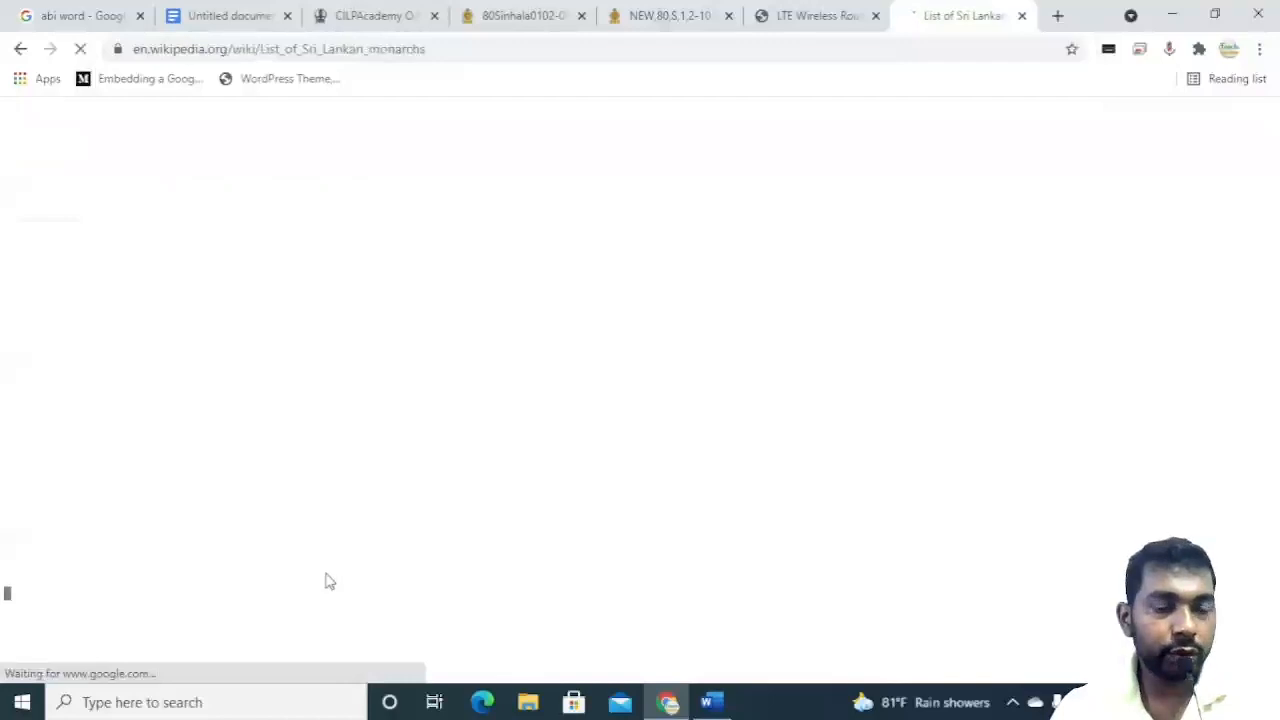
Select the article's Contents list and copy it.
scroll(325, 522, "down", 3)
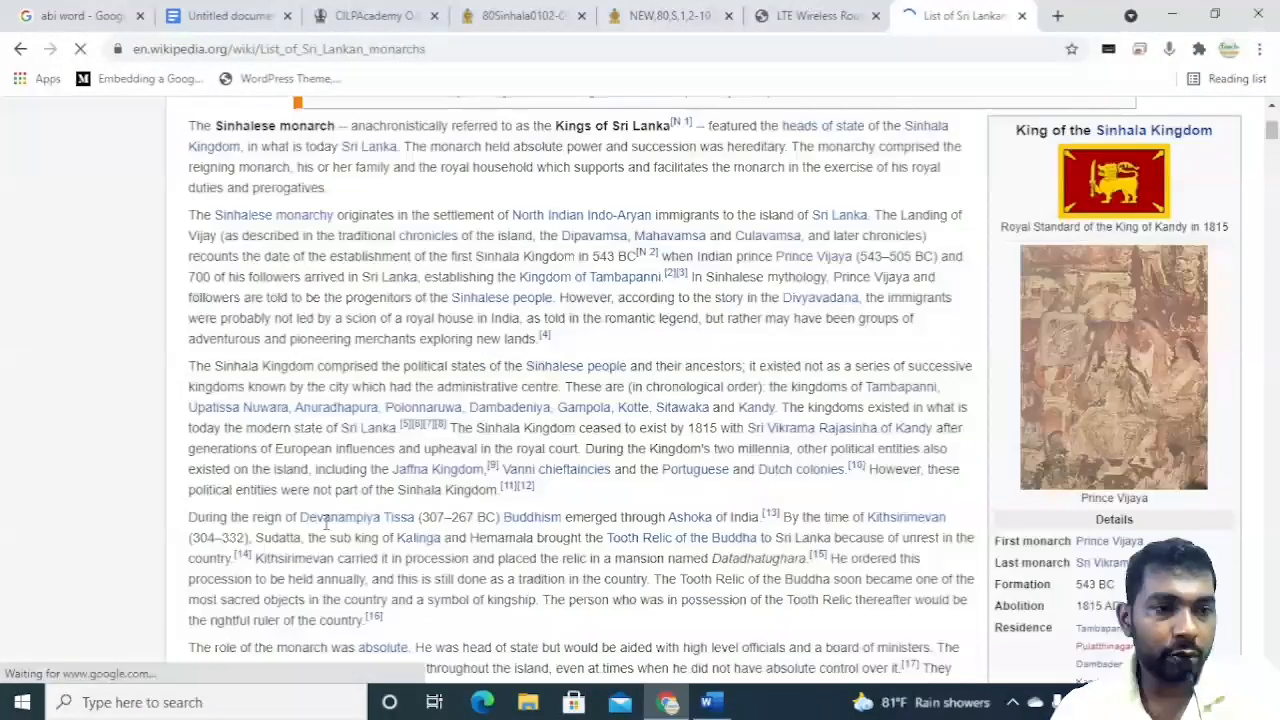
scroll(325, 522, "down", 4)
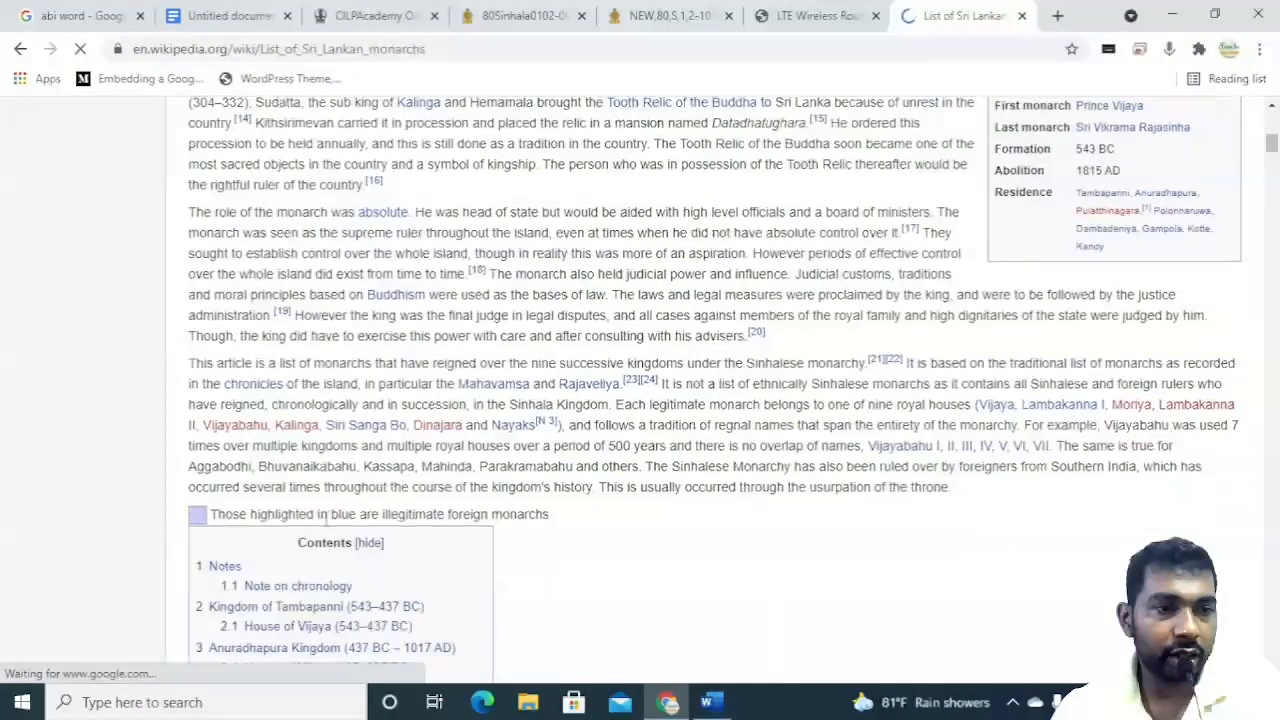
scroll(325, 515, "down", 4)
left_click_drag(200, 130, 410, 272)
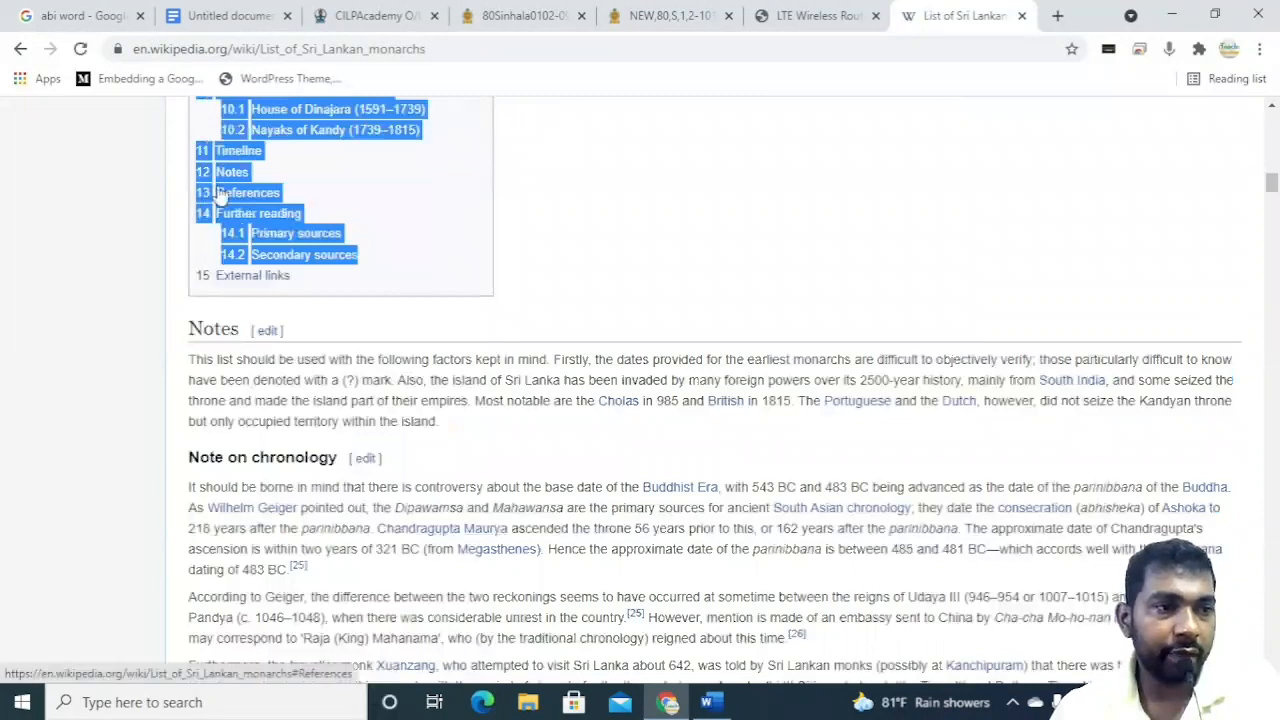
right_click(220, 192)
left_click(250, 200)
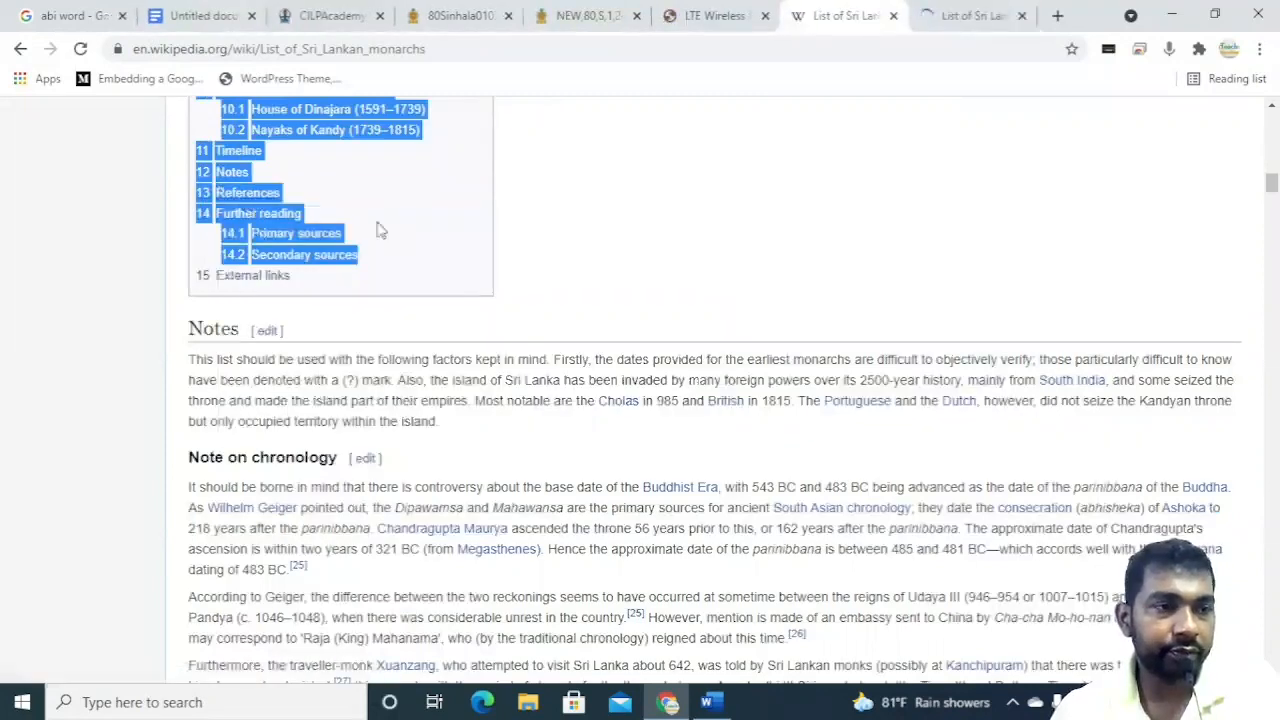
right_click(329, 133)
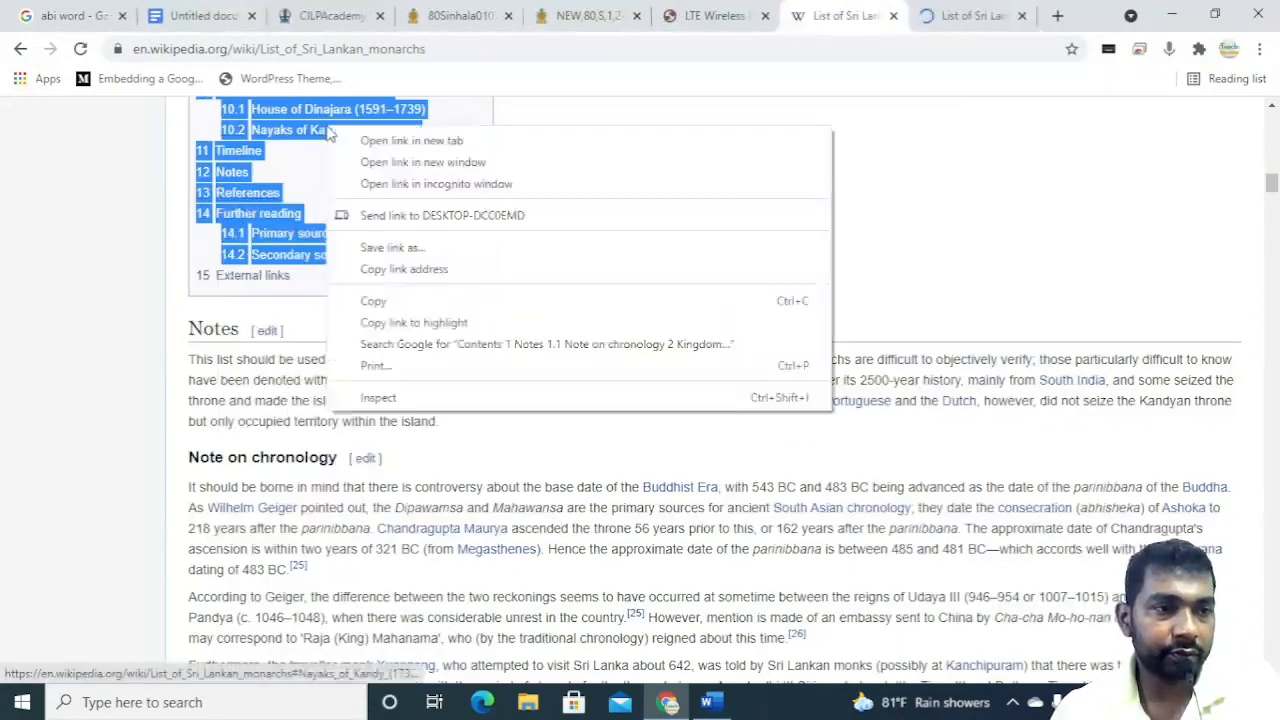
left_click(390, 302)
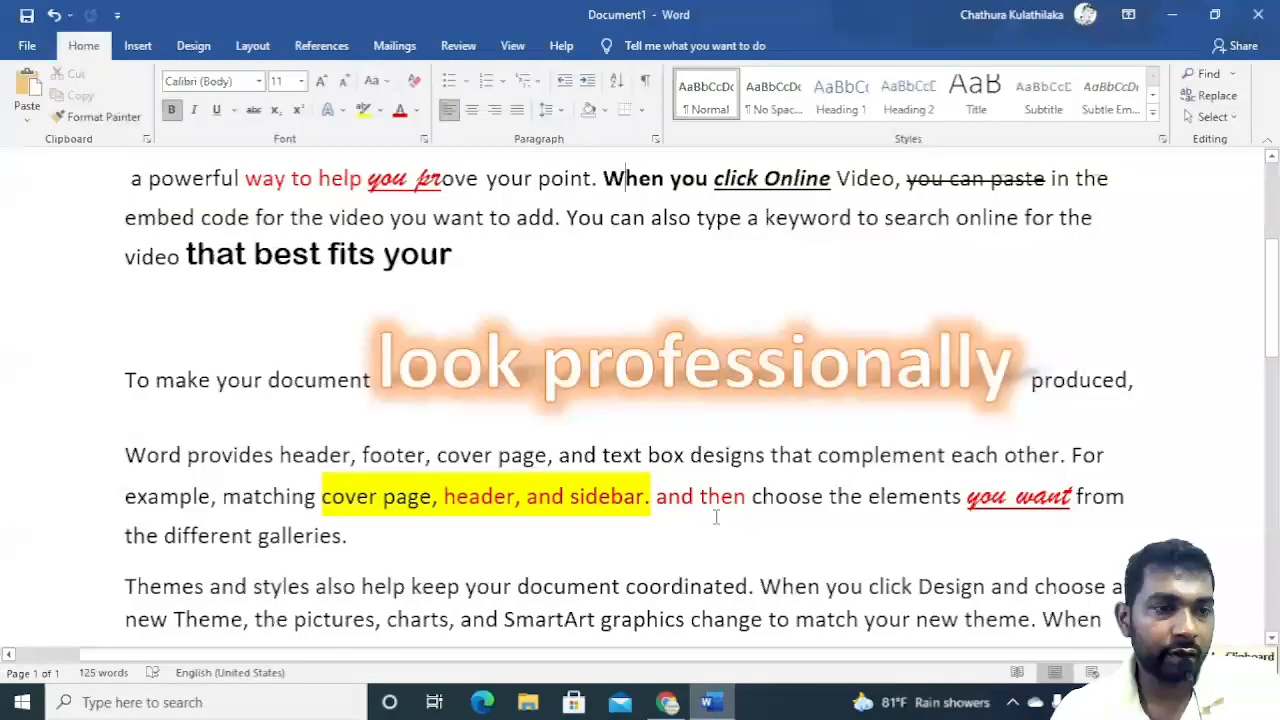
Paste the copied Contents list into the Word document below the last paragraph.
scroll(289, 300, "down", 3)
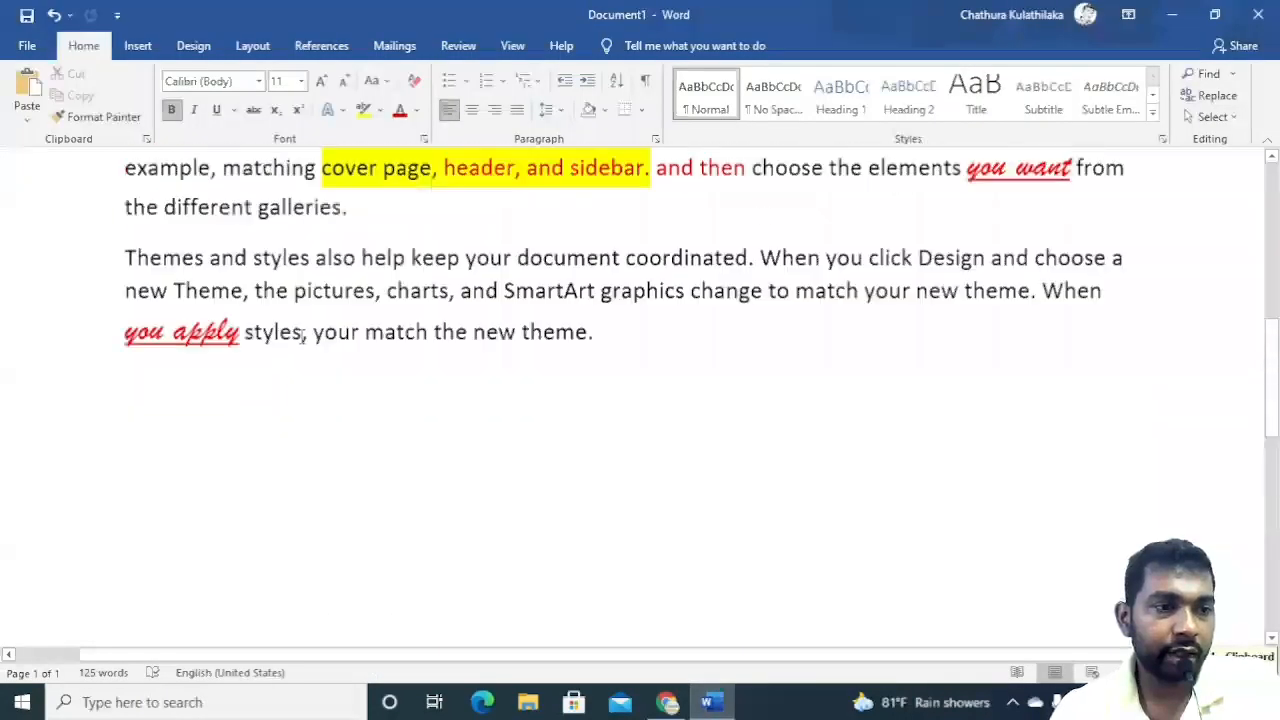
scroll(303, 335, "up", 1)
scroll(303, 335, "down", 2)
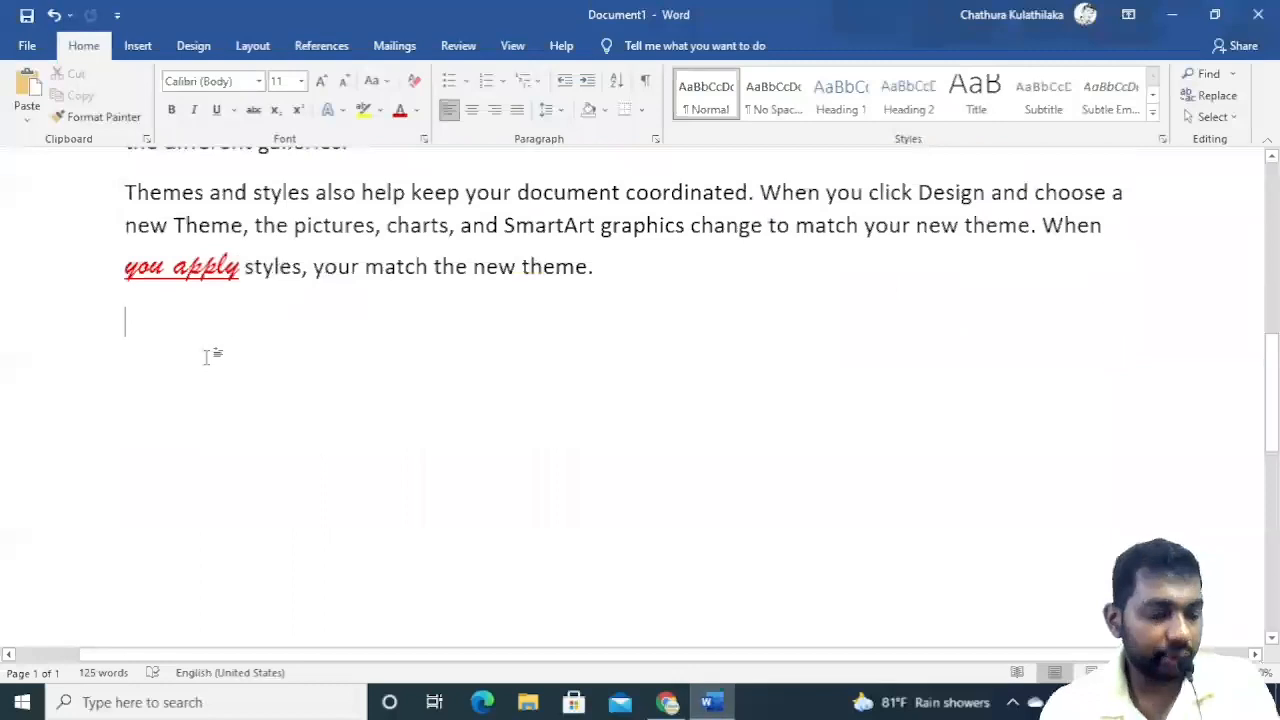
left_click(27, 113)
left_click(78, 168)
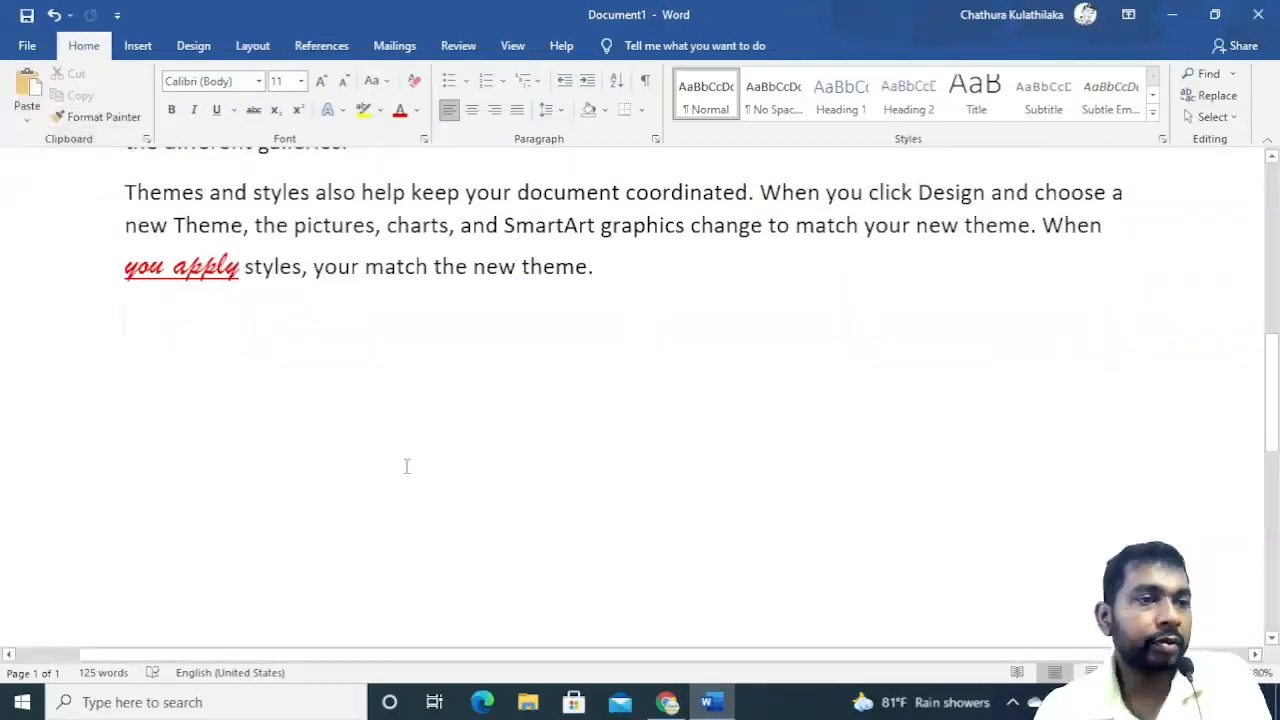
scroll(432, 396, "up", 10)
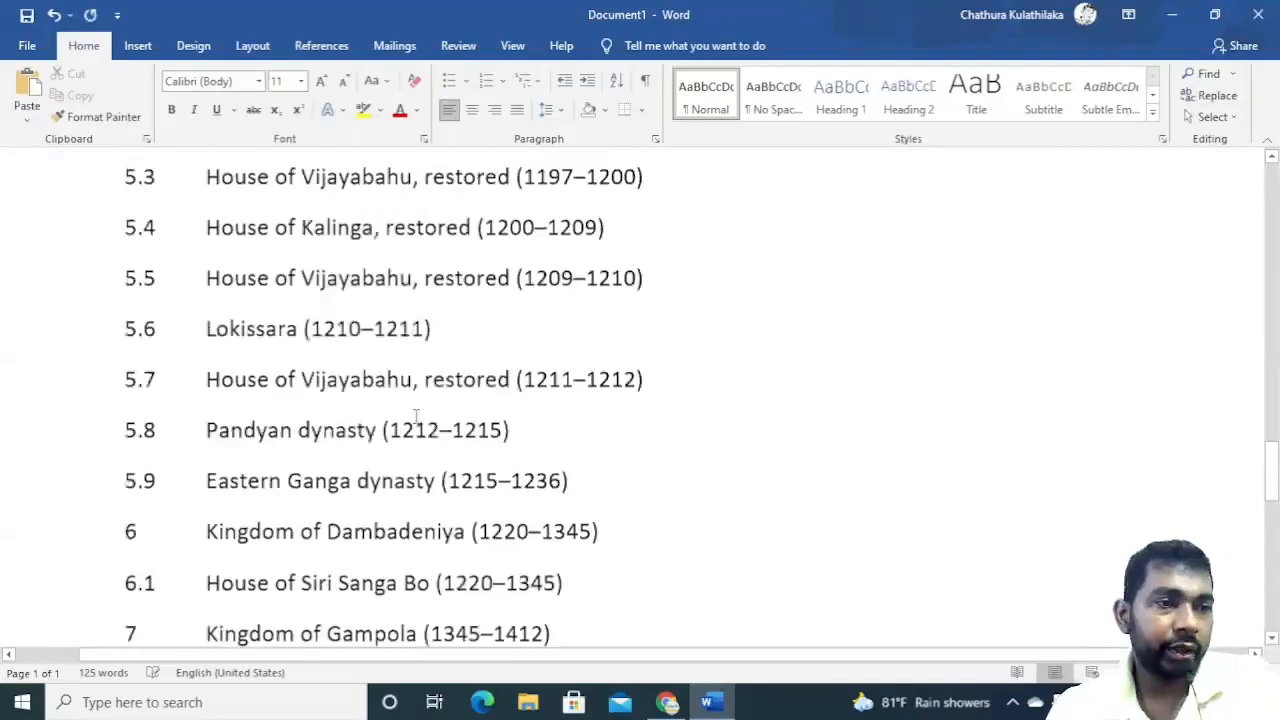
scroll(413, 418, "up", 15)
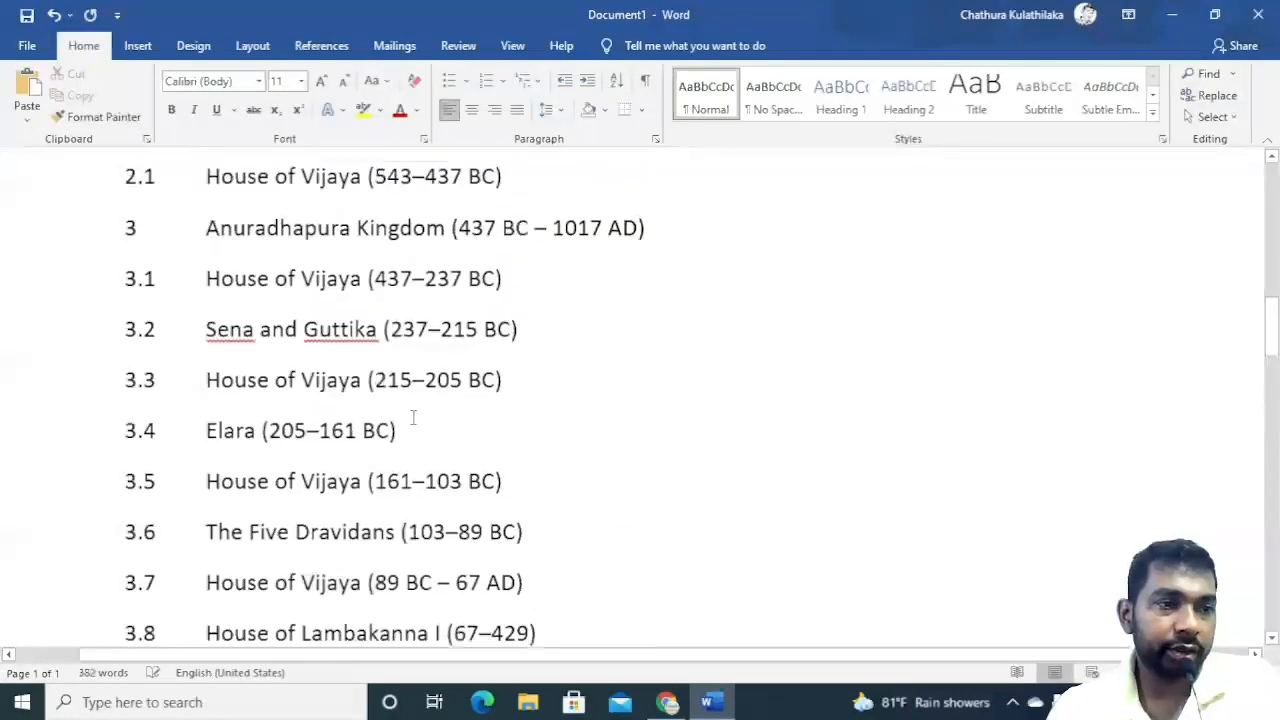
Delete the pasted list's Notes and Note on chronology entries below the Contents heading.
scroll(413, 418, "down", 1)
left_click_drag(280, 363, 97, 362)
key("Delete")
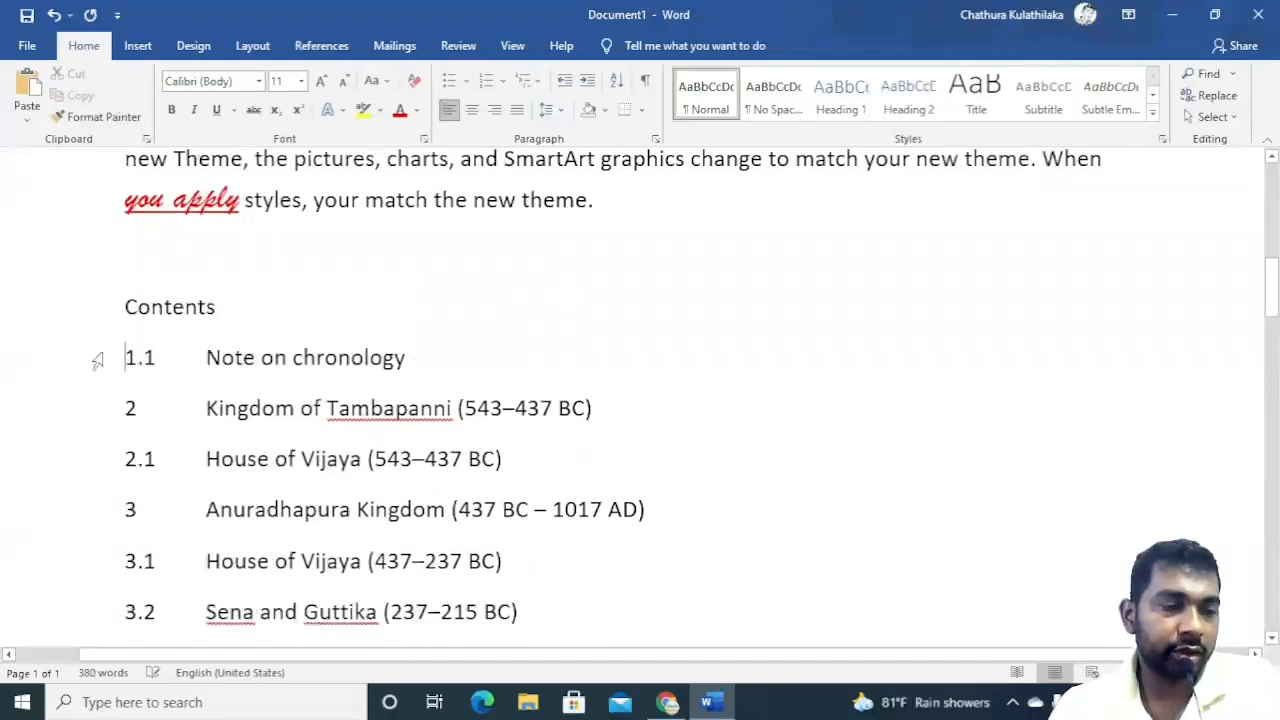
left_click_drag(417, 357, 11, 349)
key("Delete")
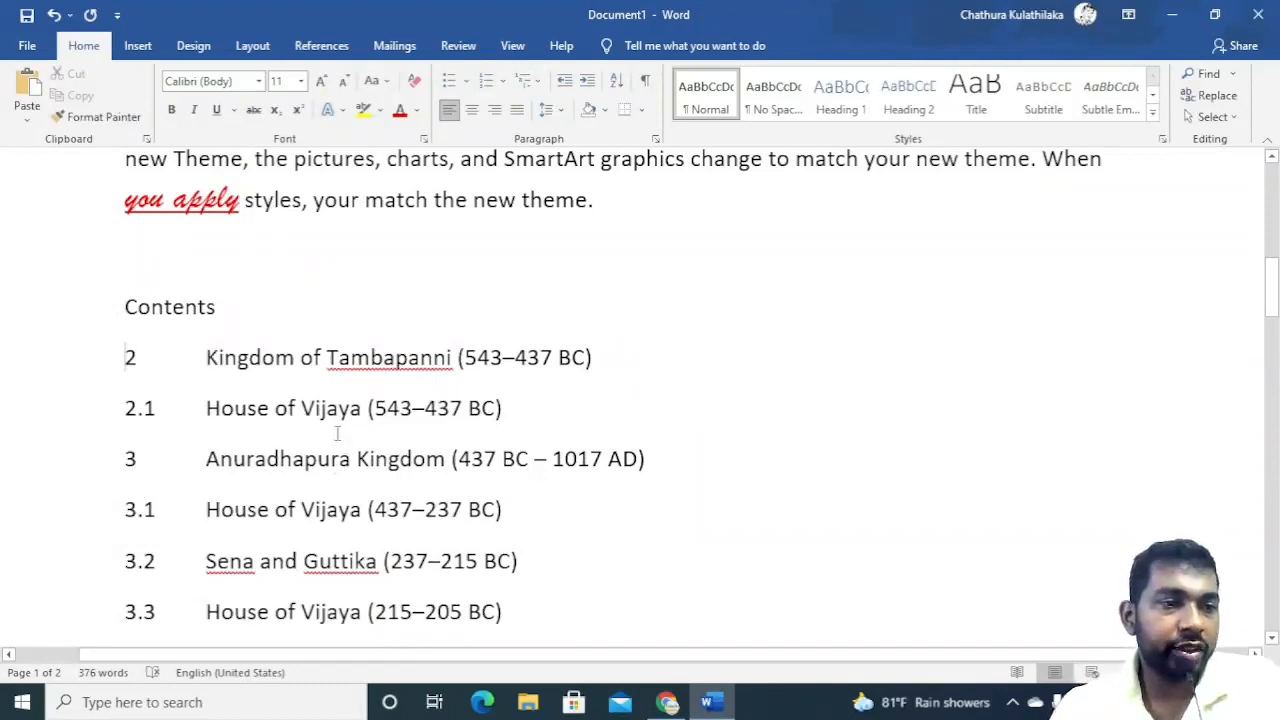
scroll(337, 432, "down", 4)
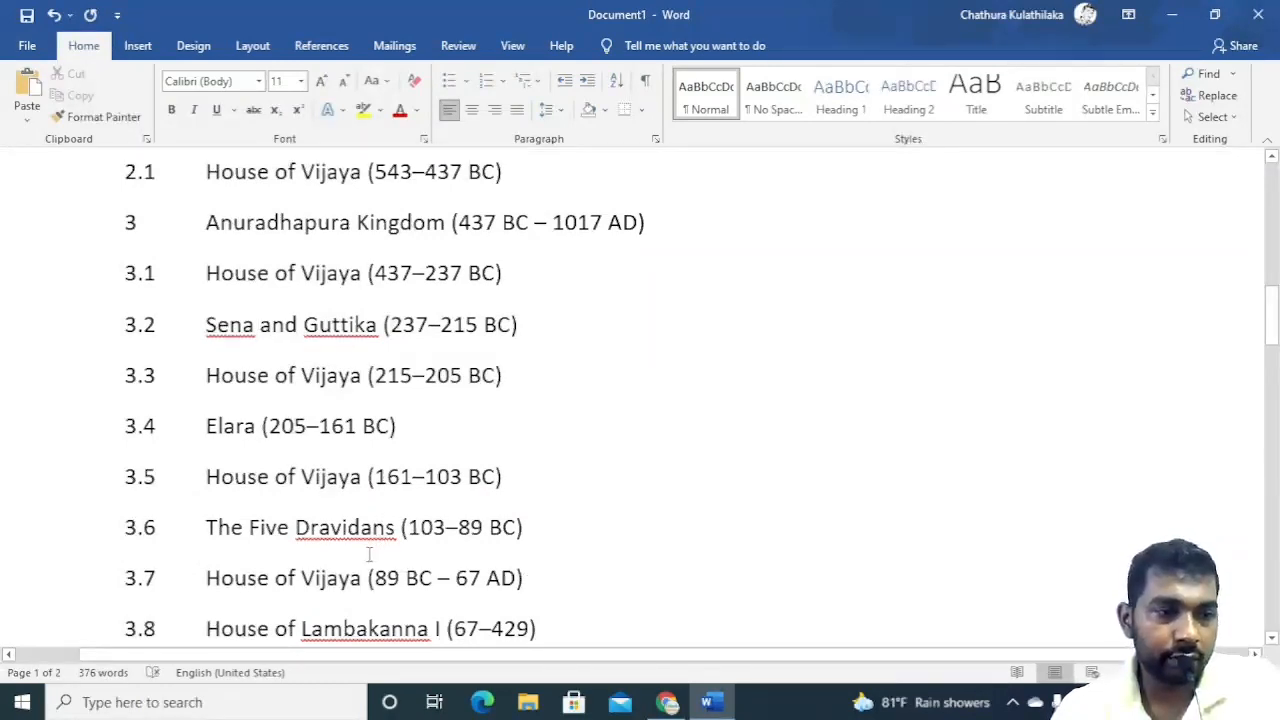
Scroll through the pasted monarchs Contents list to review its entries.
scroll(369, 555, "down", 5)
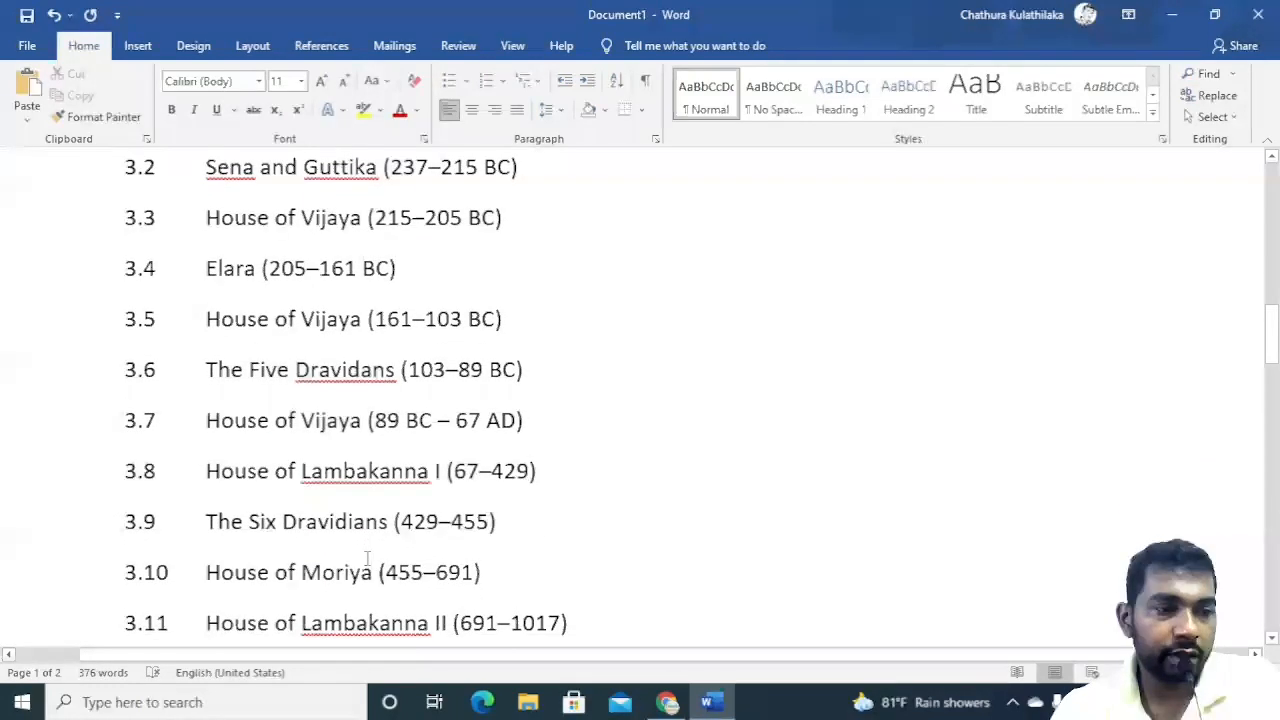
scroll(361, 563, "down", 2)
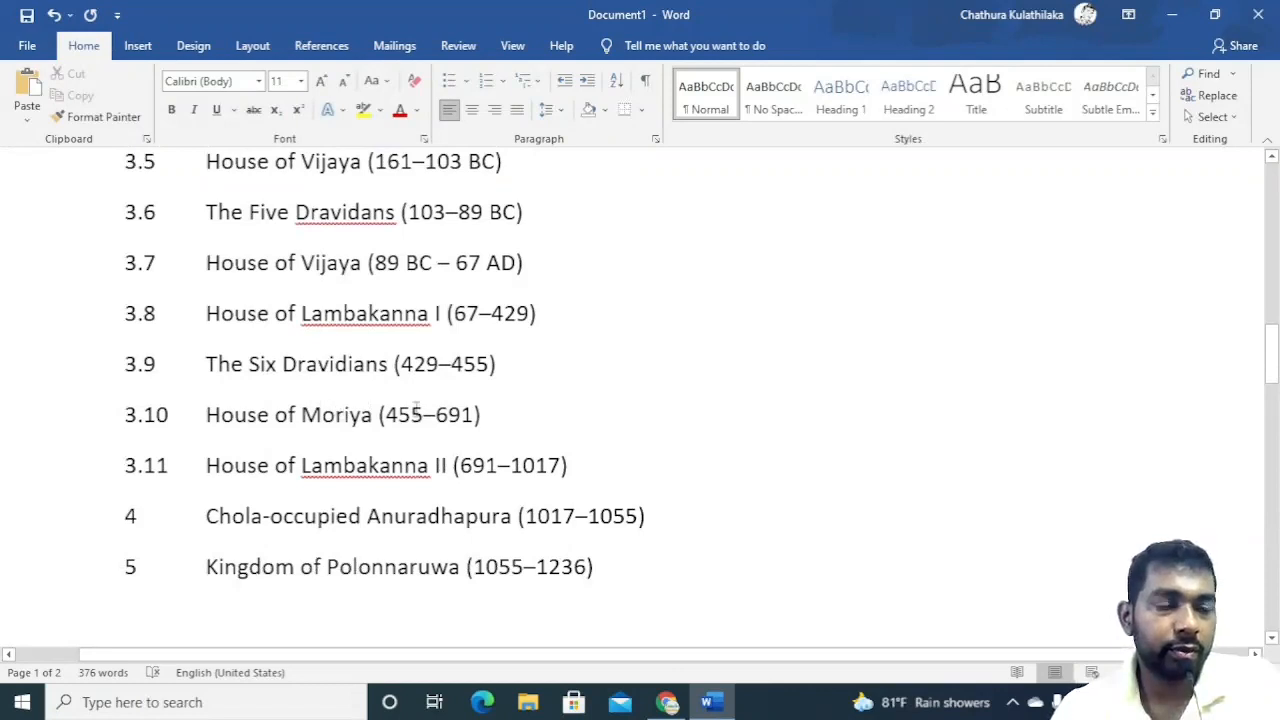
scroll(416, 408, "down", 4)
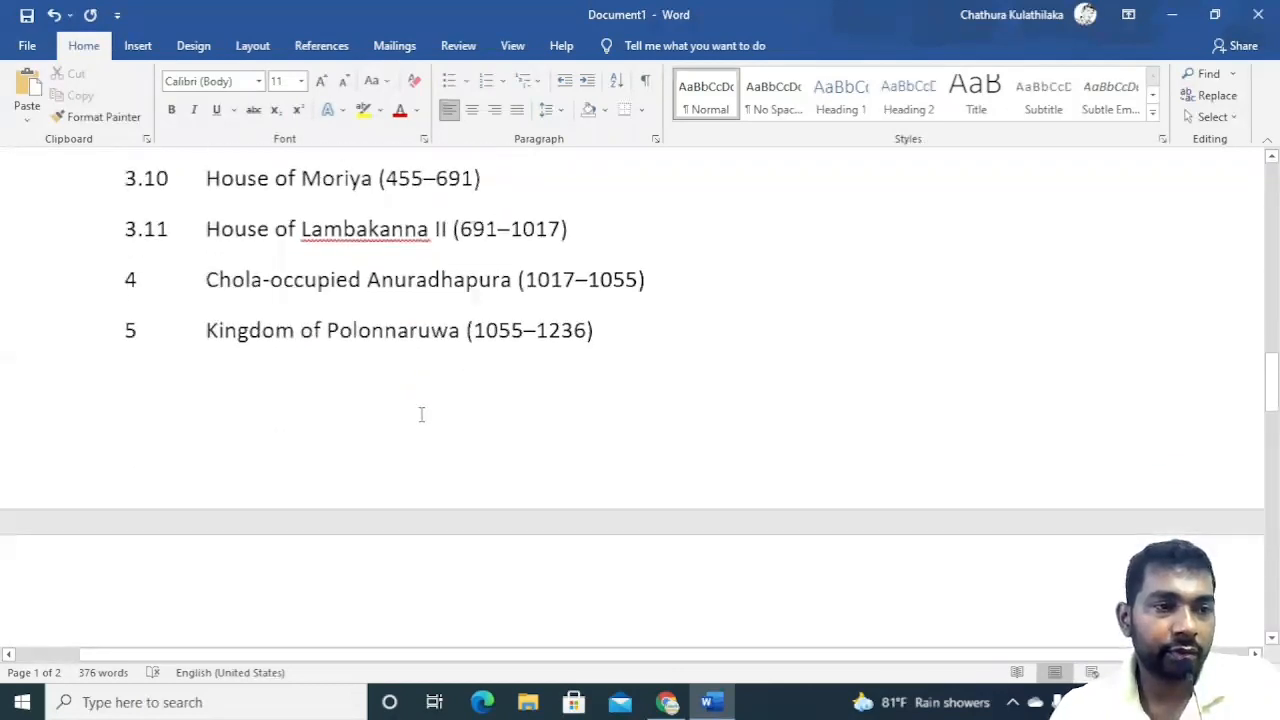
scroll(421, 414, "down", 8)
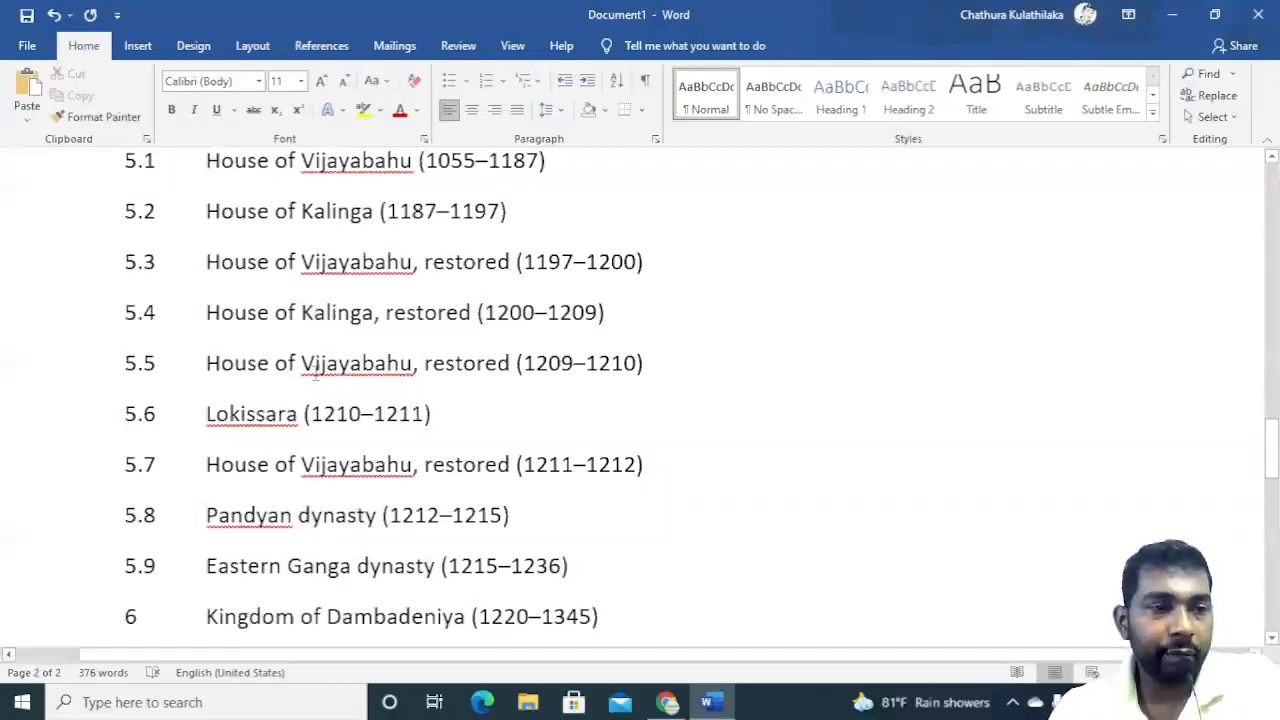
scroll(311, 373, "up", 1)
scroll(311, 373, "up", 10)
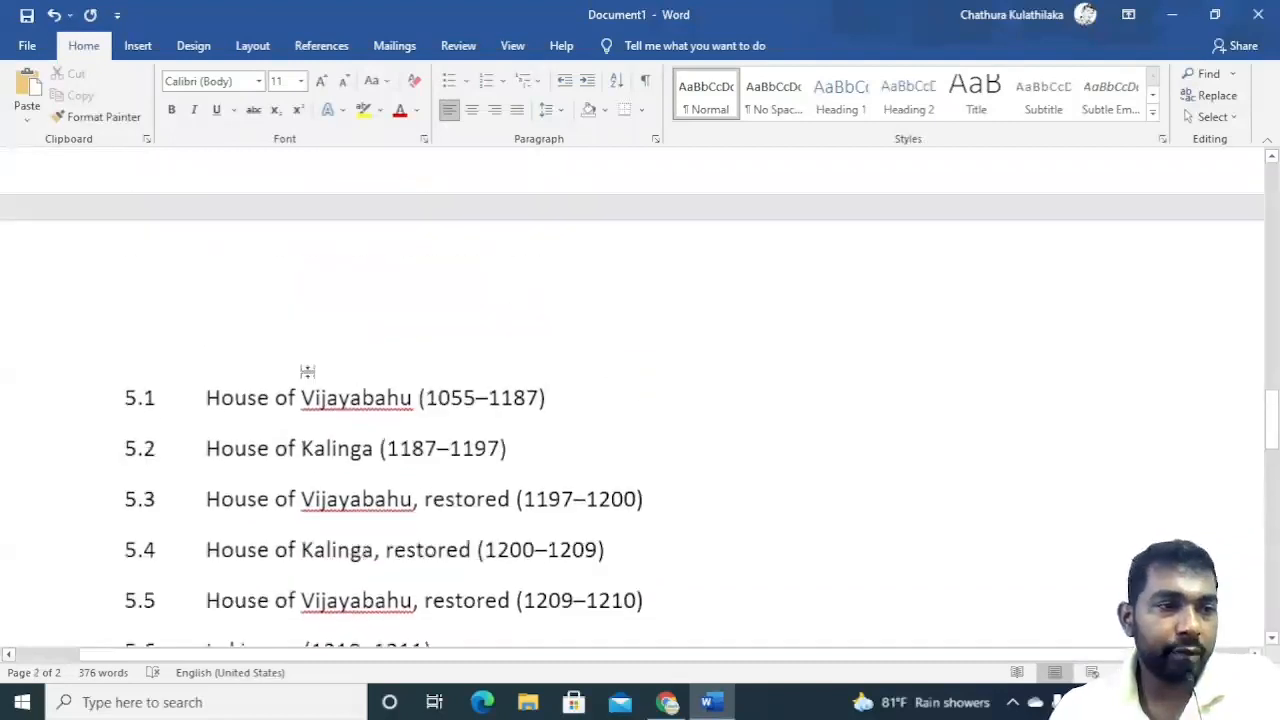
scroll(298, 372, "down", 1)
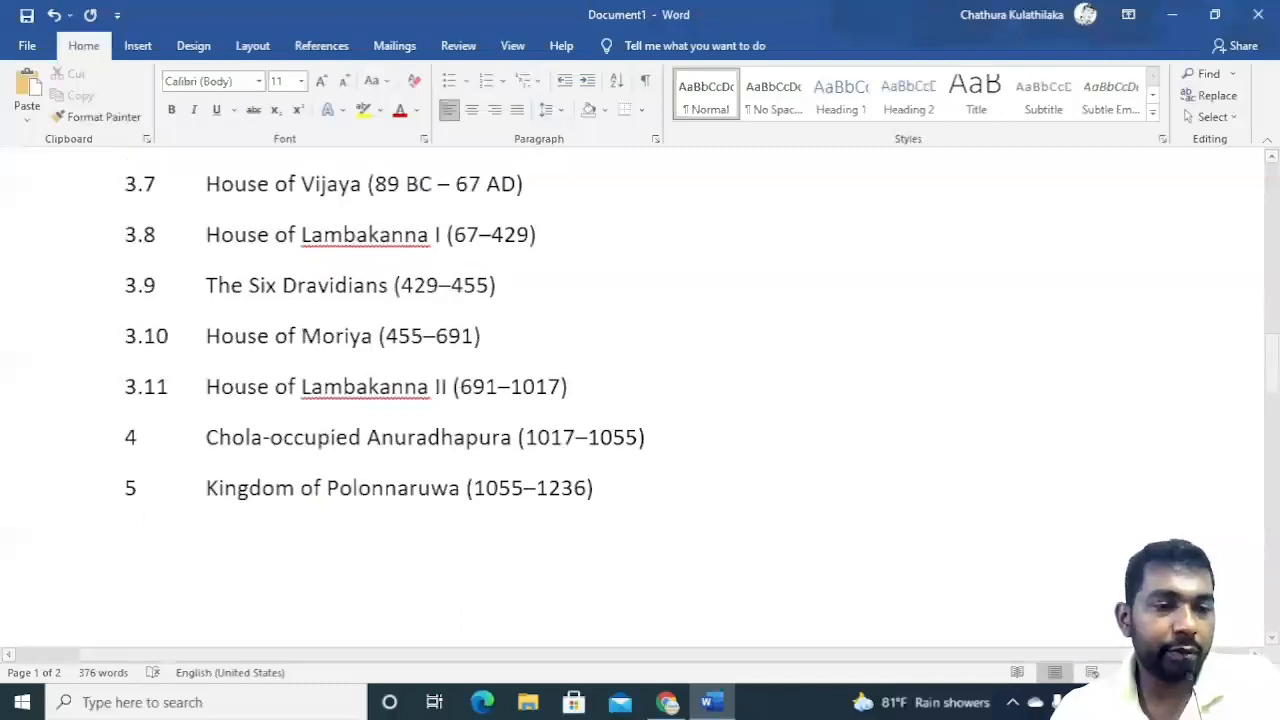
Switch to Chrome, return to the Google results and search for list of vegetables instead.
left_click(667, 702)
scroll(549, 380, "down", 7)
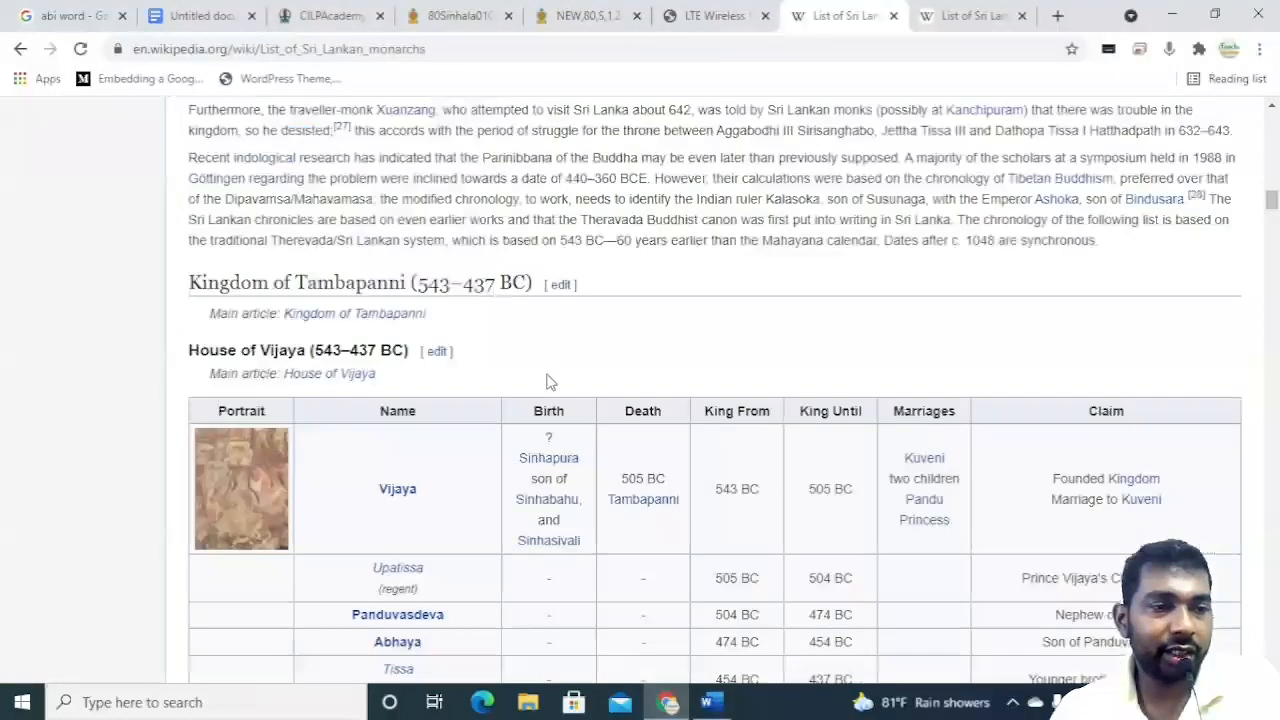
left_click(21, 49)
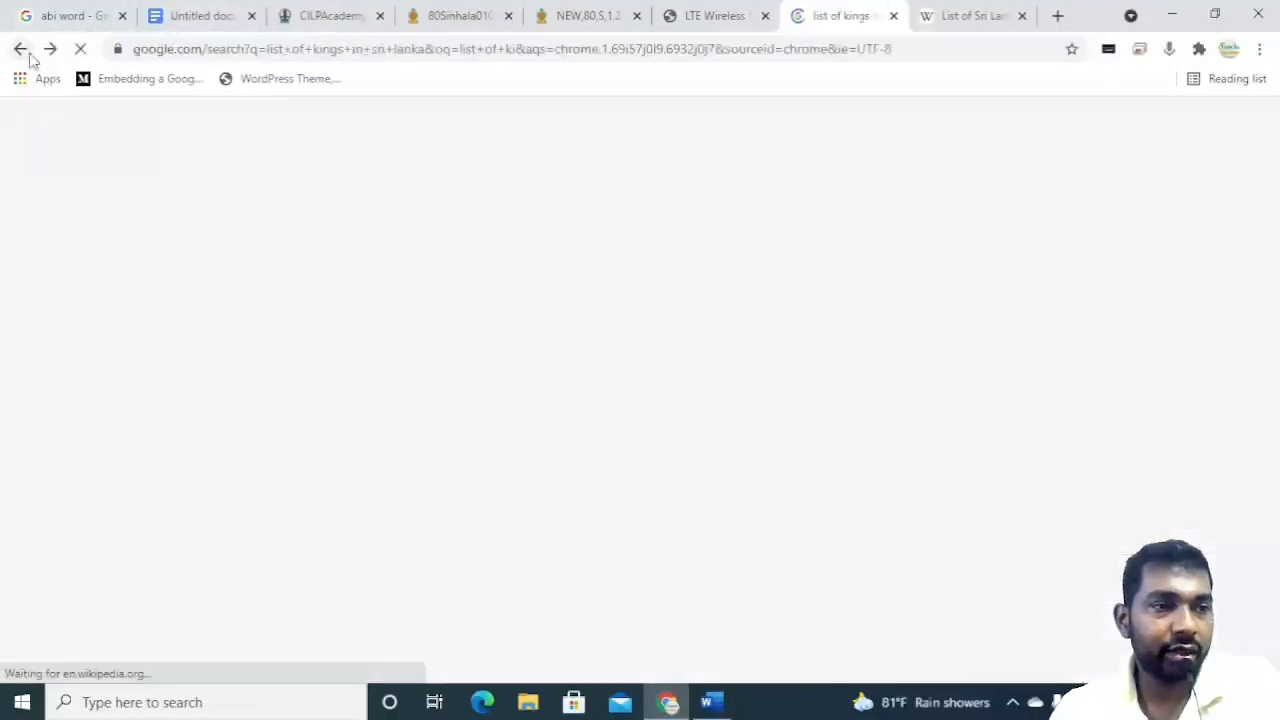
left_click_drag(333, 147, 208, 142)
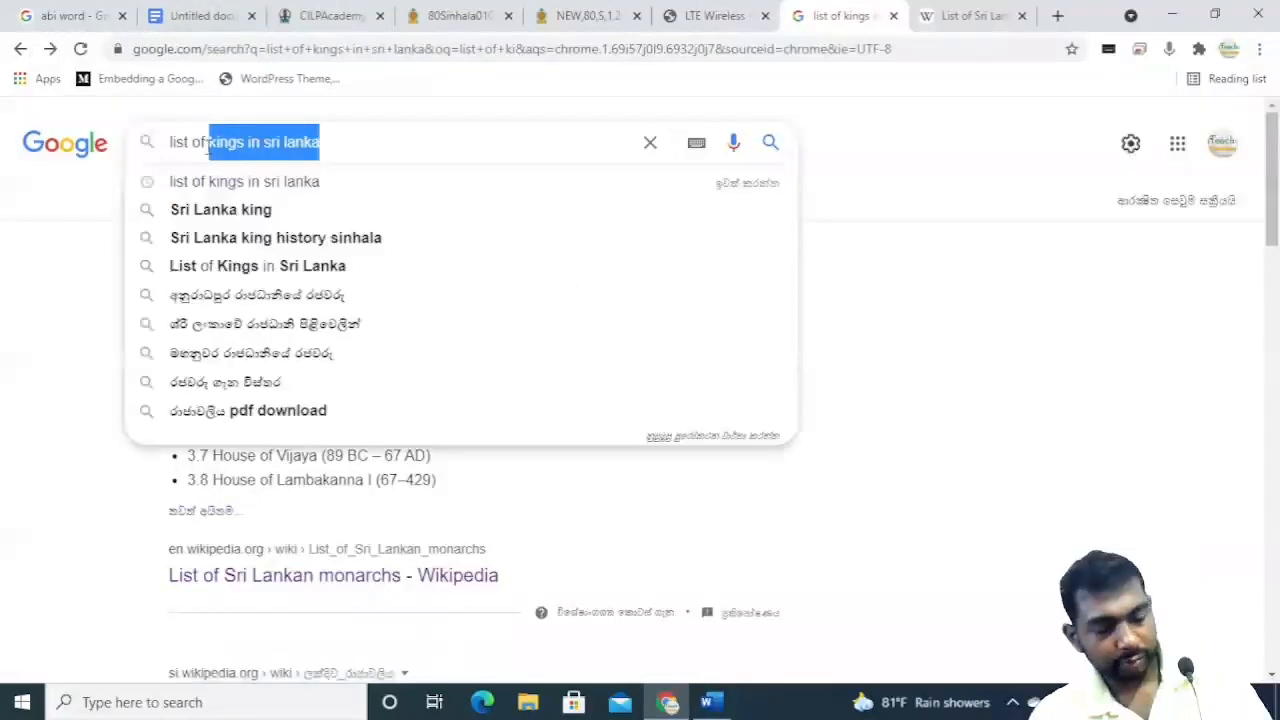
type("s")
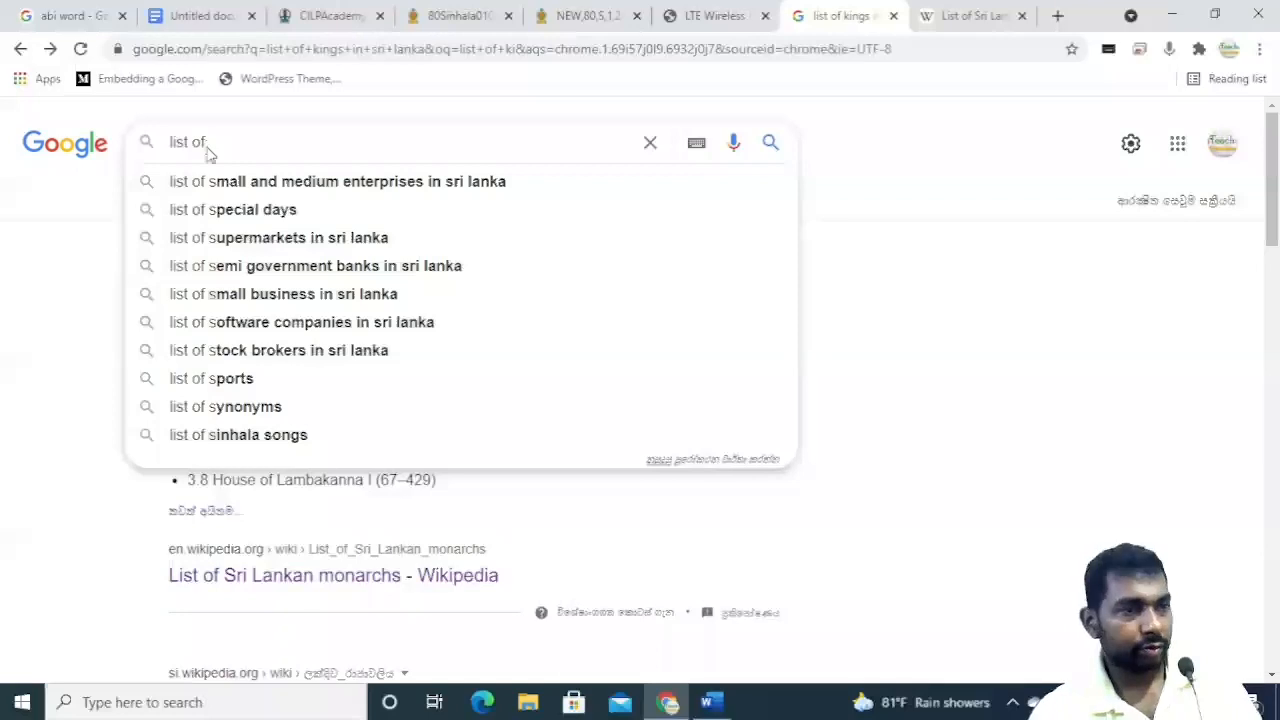
key("BackSpace")
type("ve")
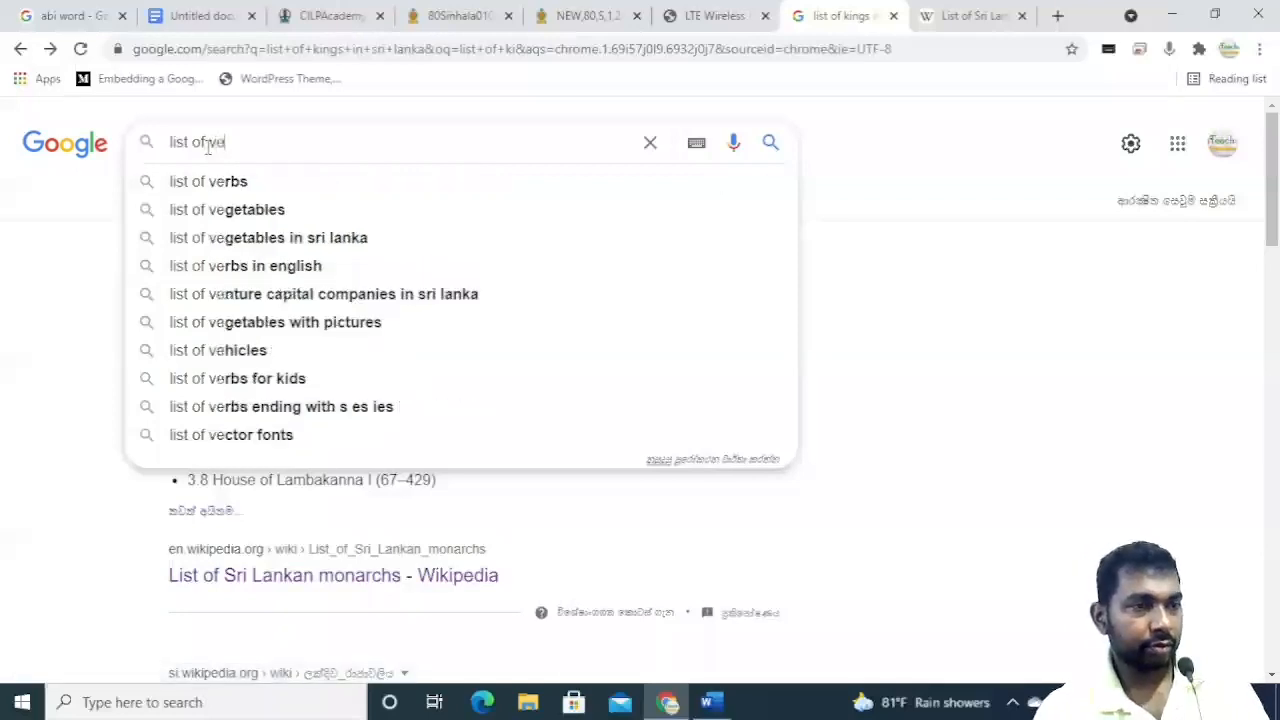
left_click(260, 209)
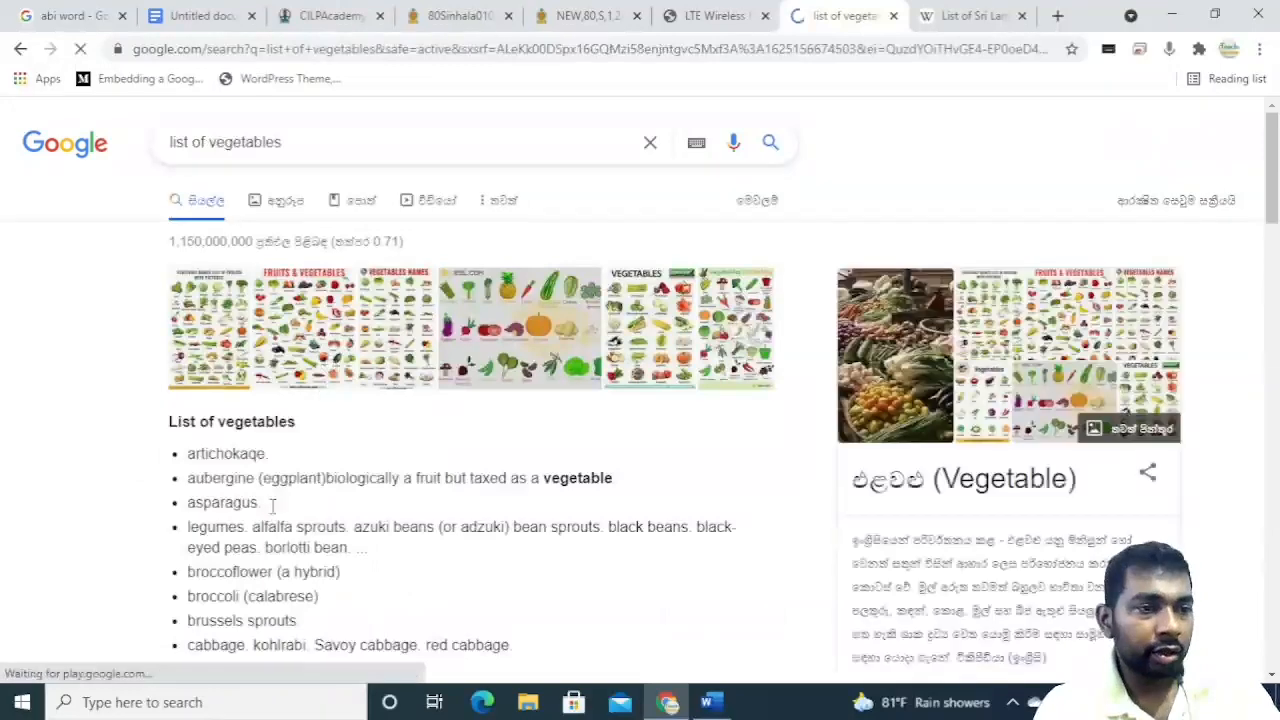
Select the List of vegetables items in the search snippet and copy them.
scroll(240, 452, "down", 2)
left_click_drag(514, 457, 186, 266)
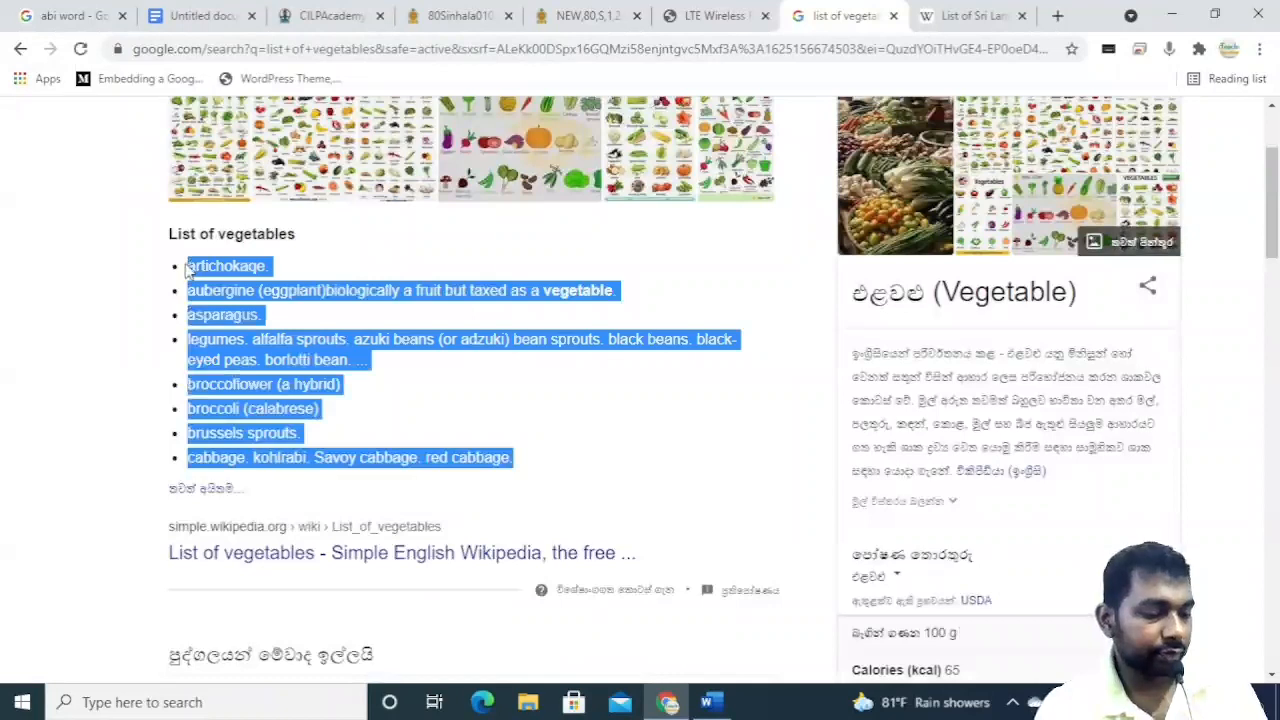
key("ctrl+c")
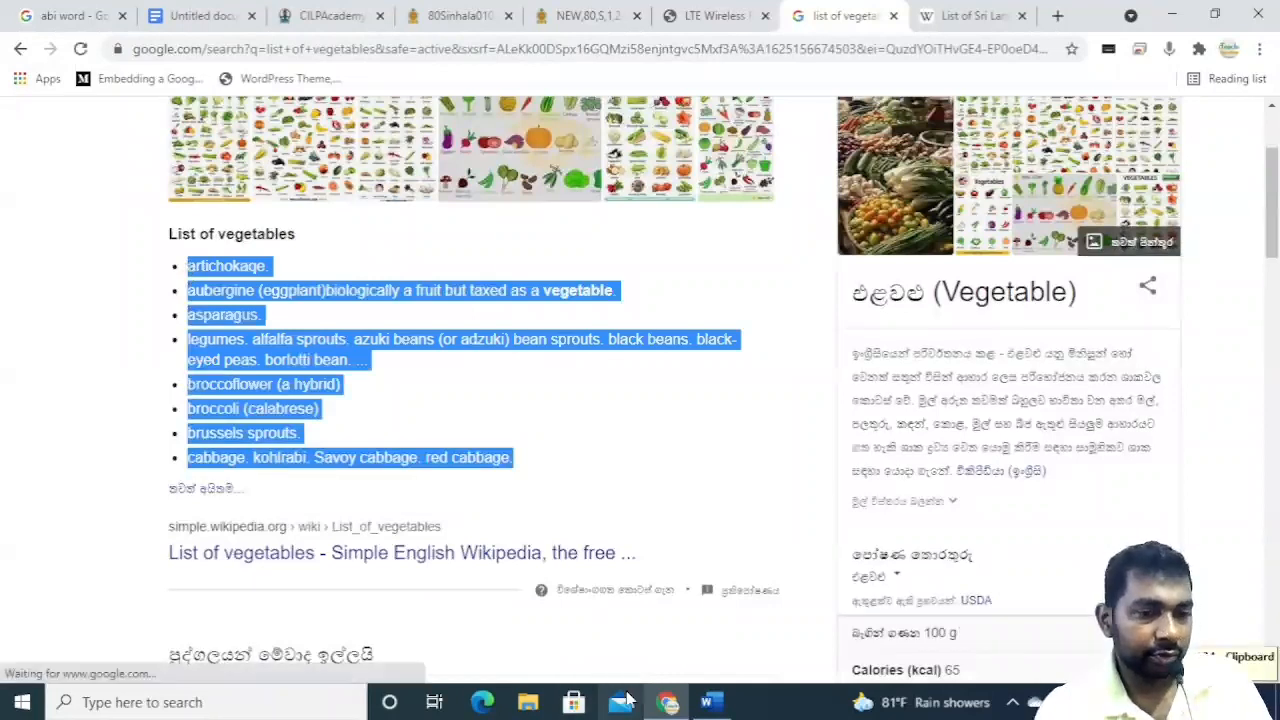
Switch to Word and delete the pasted monarchs Contents list from the document.
left_click(709, 702)
left_click_drag(617, 508, 10, 112)
key("Delete")
left_click_drag(437, 374, 124, 176)
key("Delete")
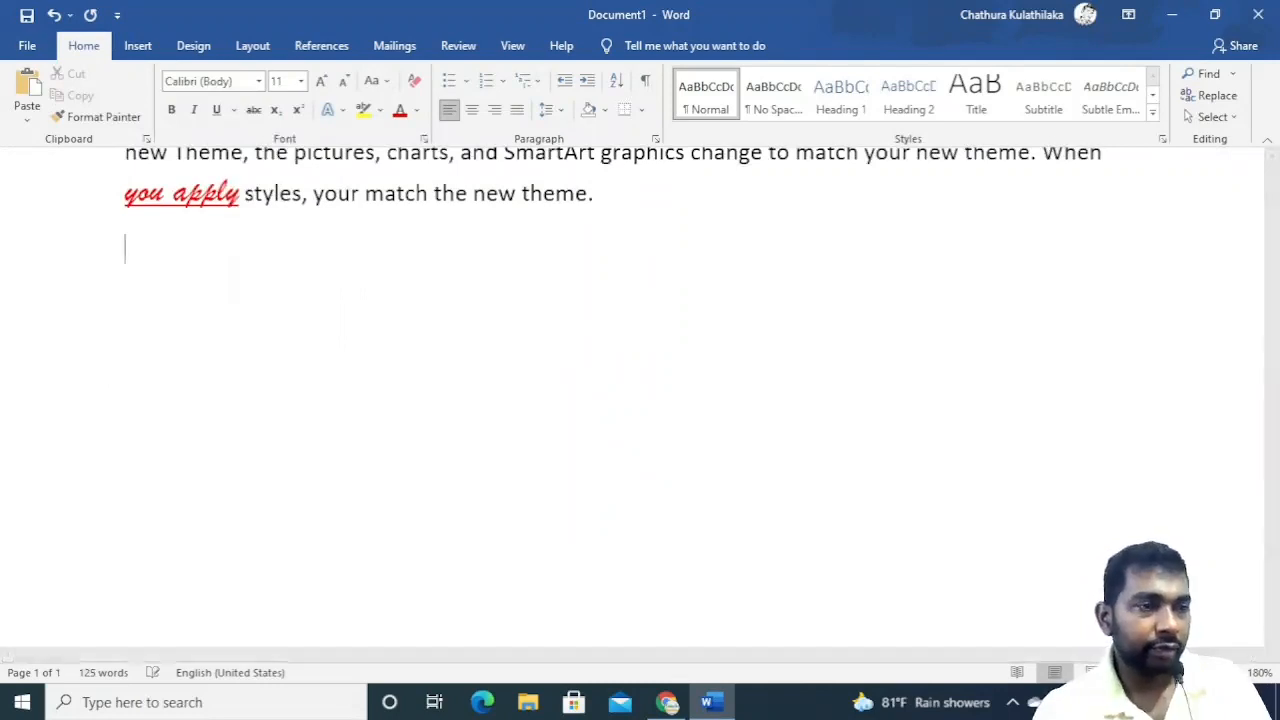
Paste the copied vegetables list below the last paragraph using a paste option.
left_click(27, 118)
left_click(81, 166)
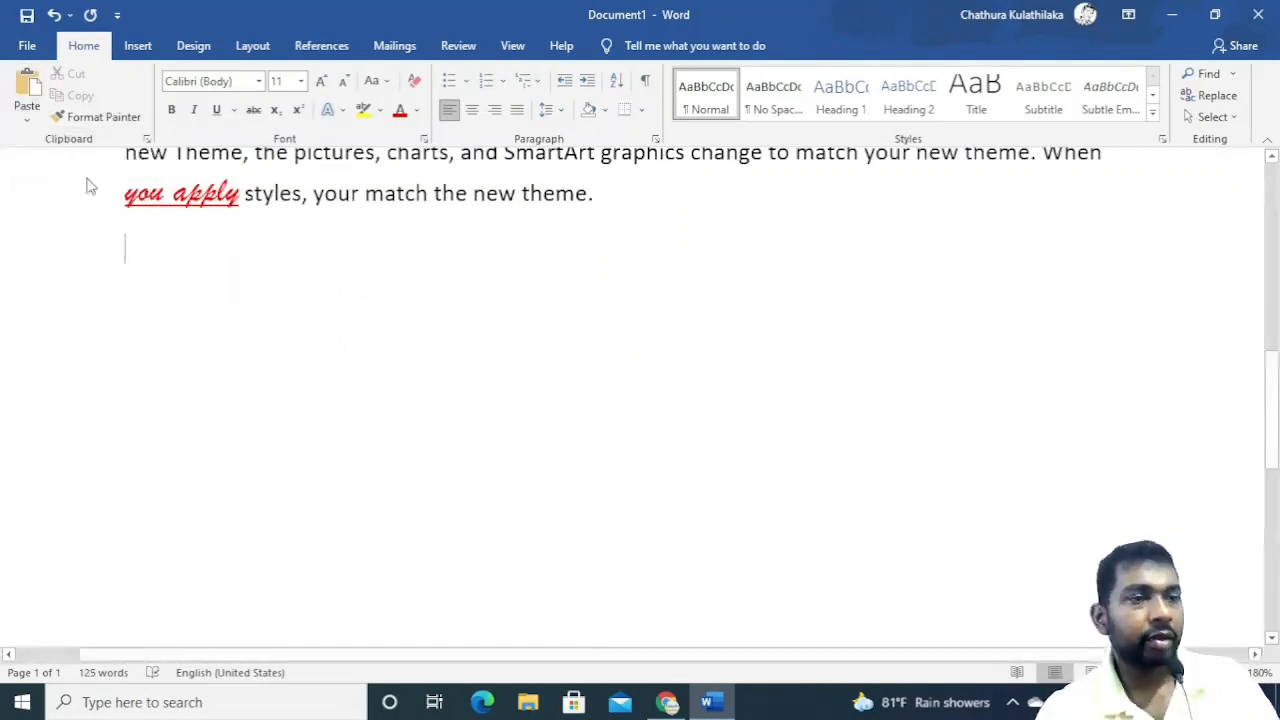
scroll(229, 424, "down", 3)
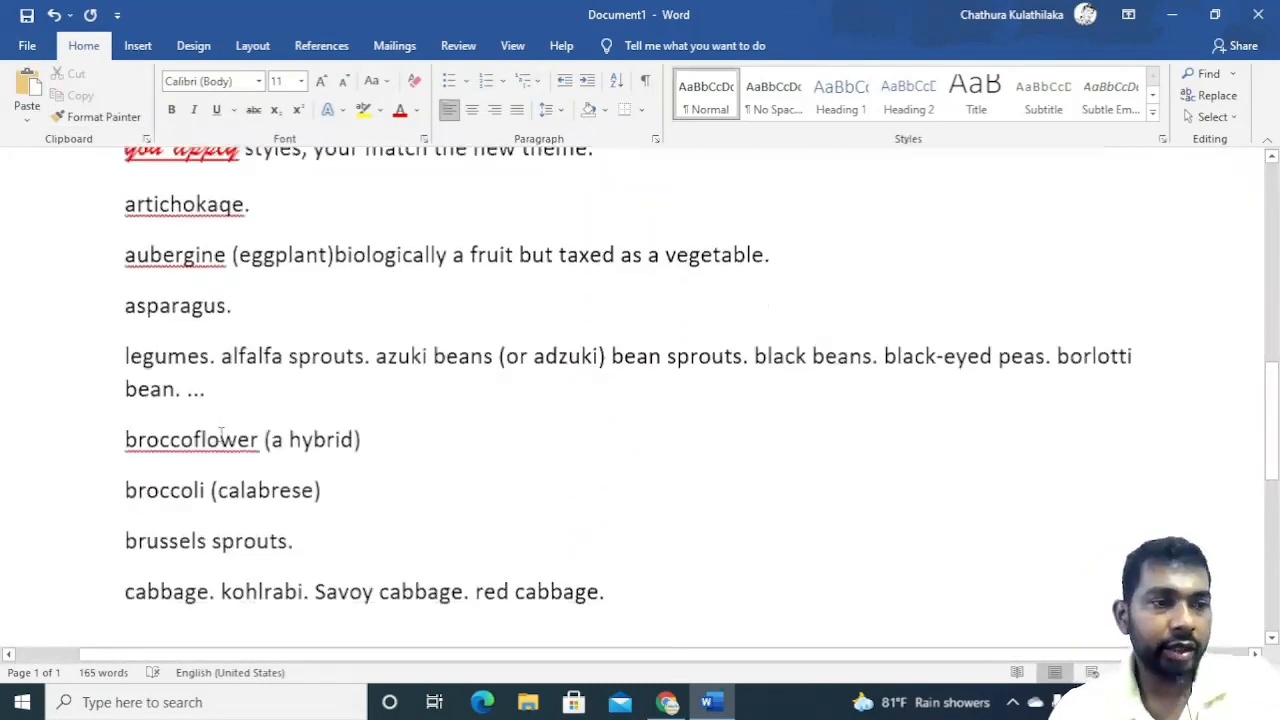
scroll(220, 448, "up", 1)
scroll(220, 448, "up", 3)
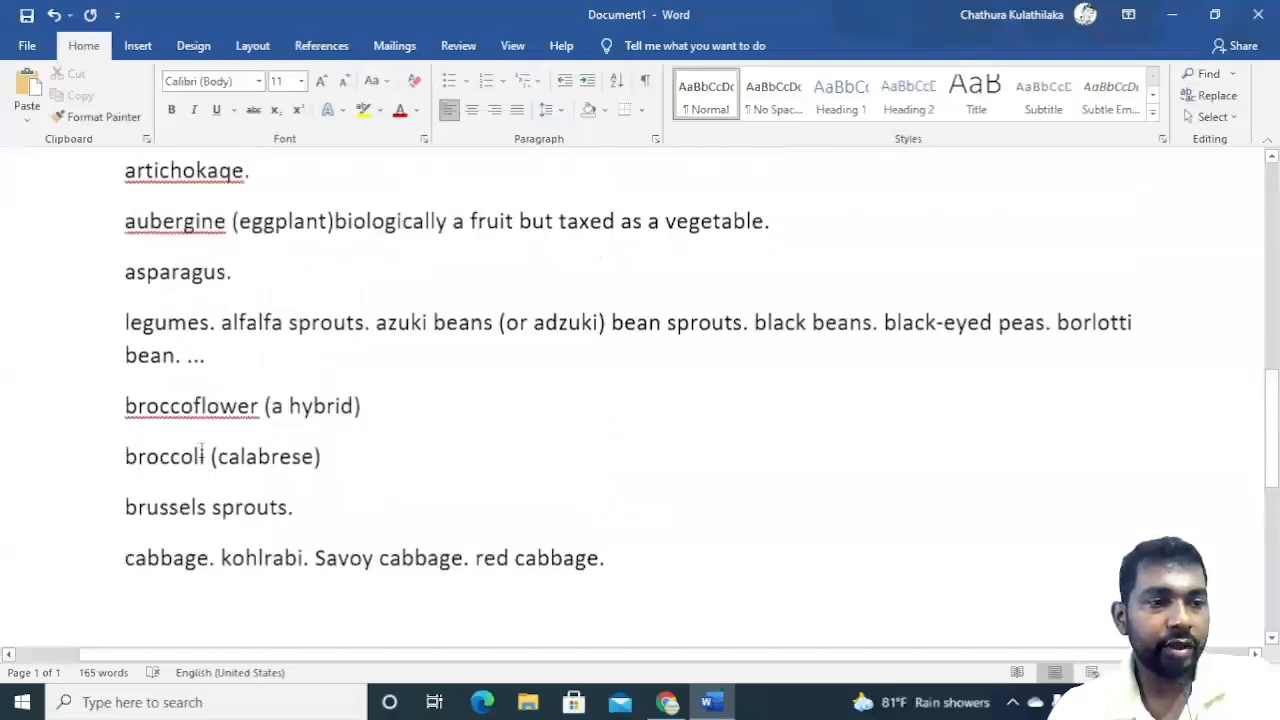
scroll(177, 456, "up", 1)
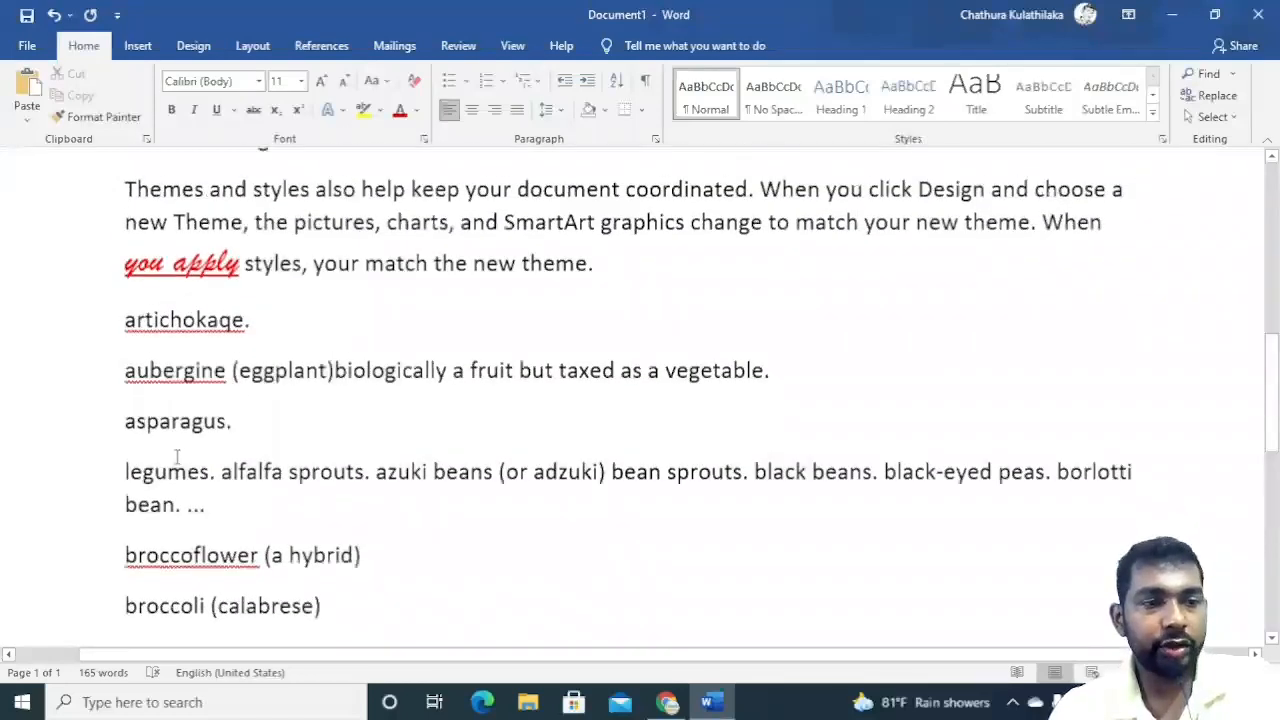
Select the pasted vegetables lines and apply checkmark bullets to them.
left_click_drag(125, 313, 601, 287)
scroll(601, 287, "up", 4)
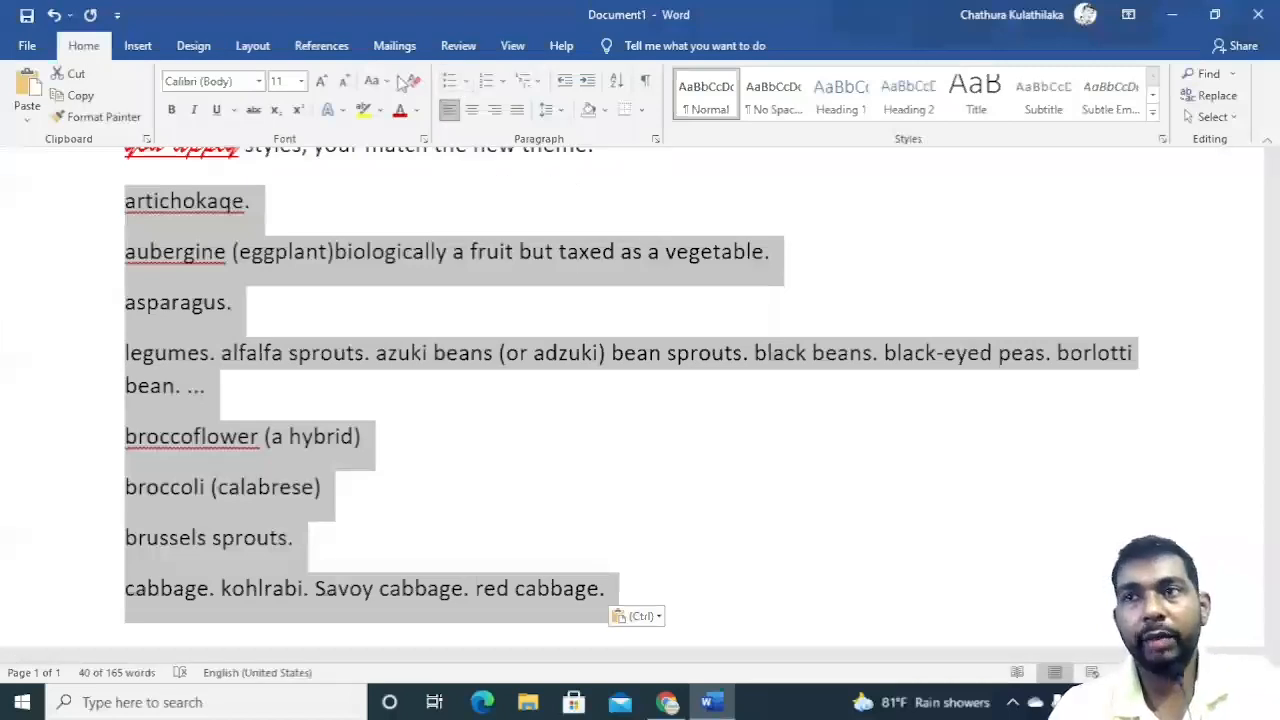
left_click(465, 85)
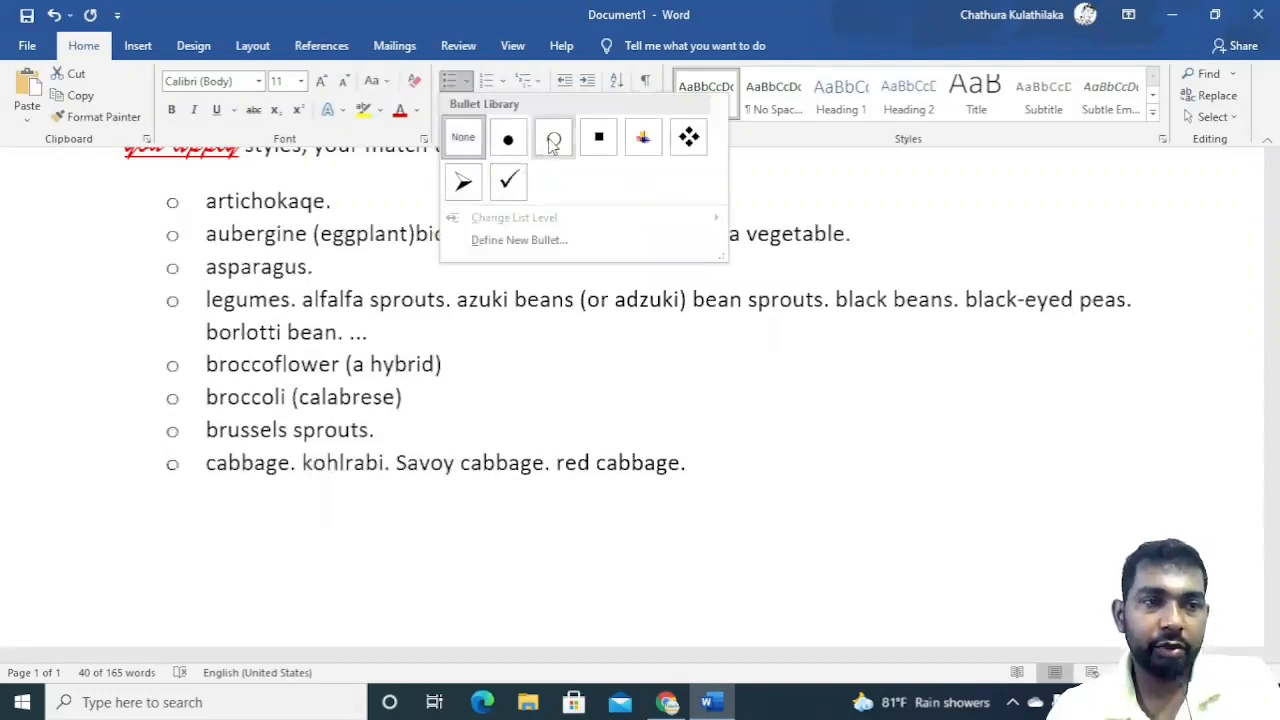
left_click(510, 180)
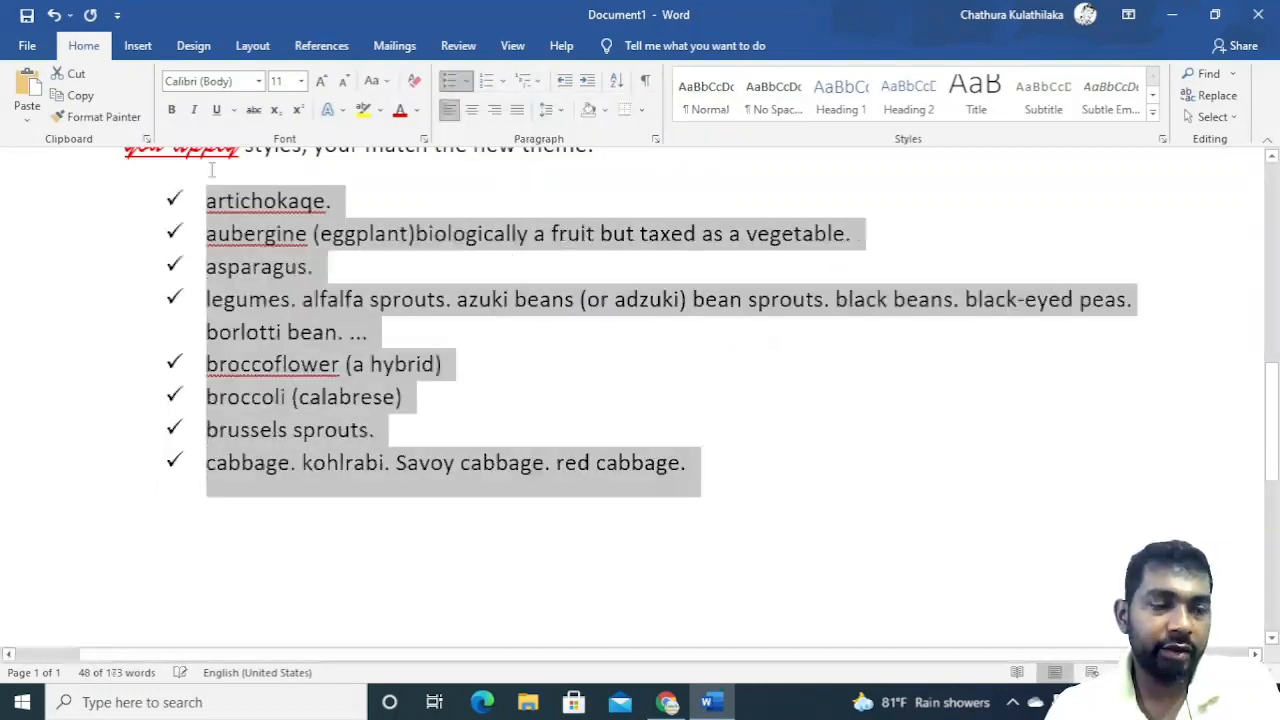
Scroll through the document to review the bulleted vegetables list.
scroll(466, 352, "up", 4)
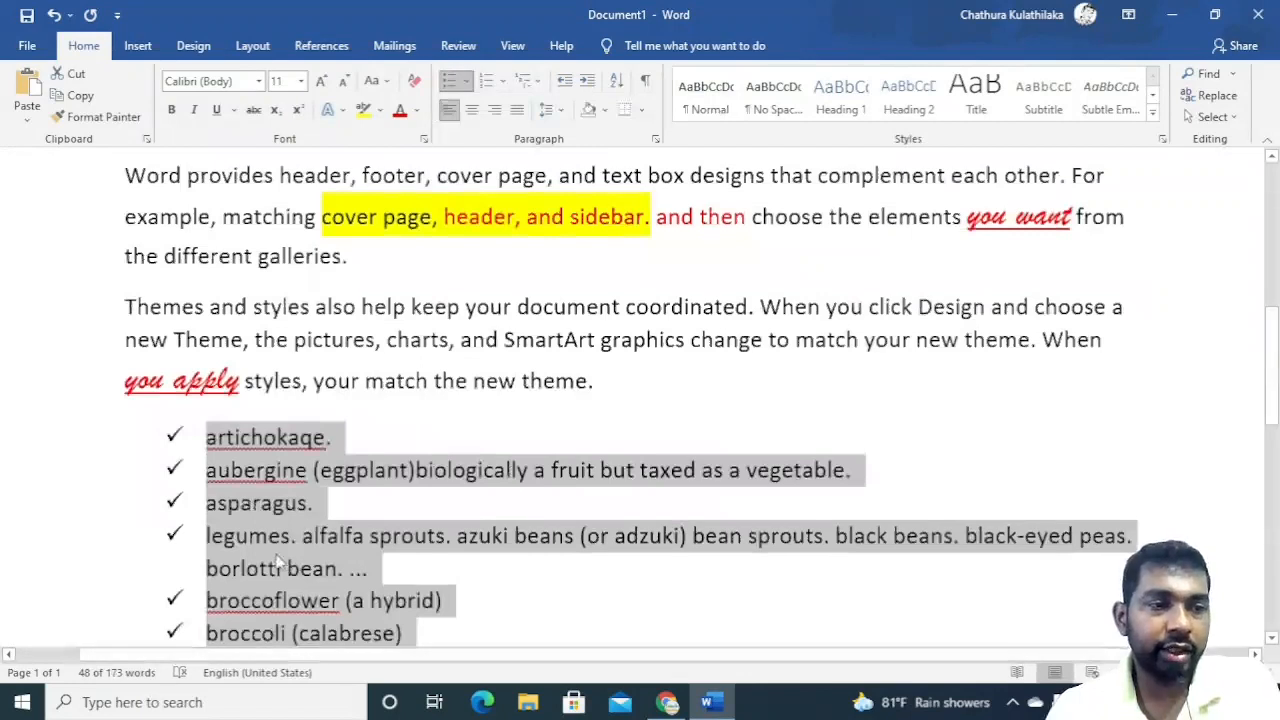
scroll(280, 562, "down", 3)
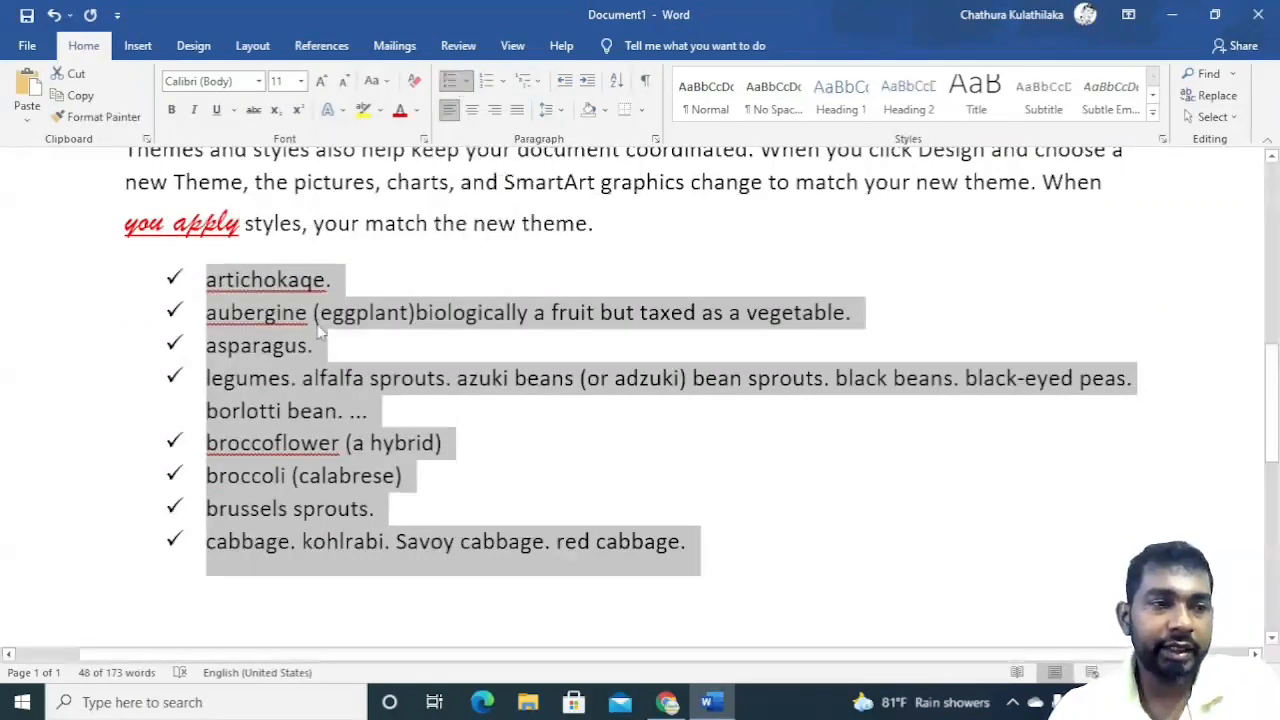
scroll(320, 335, "up", 3)
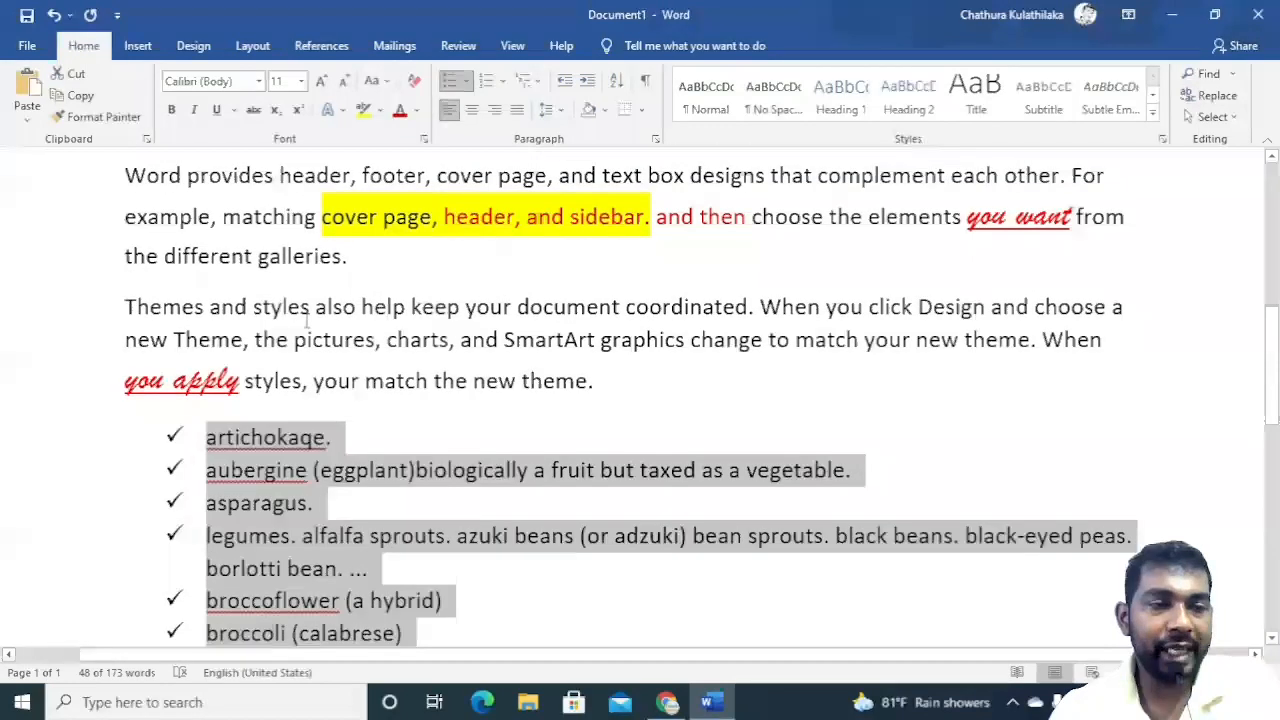
scroll(307, 318, "up", 3)
scroll(297, 323, "down", 5)
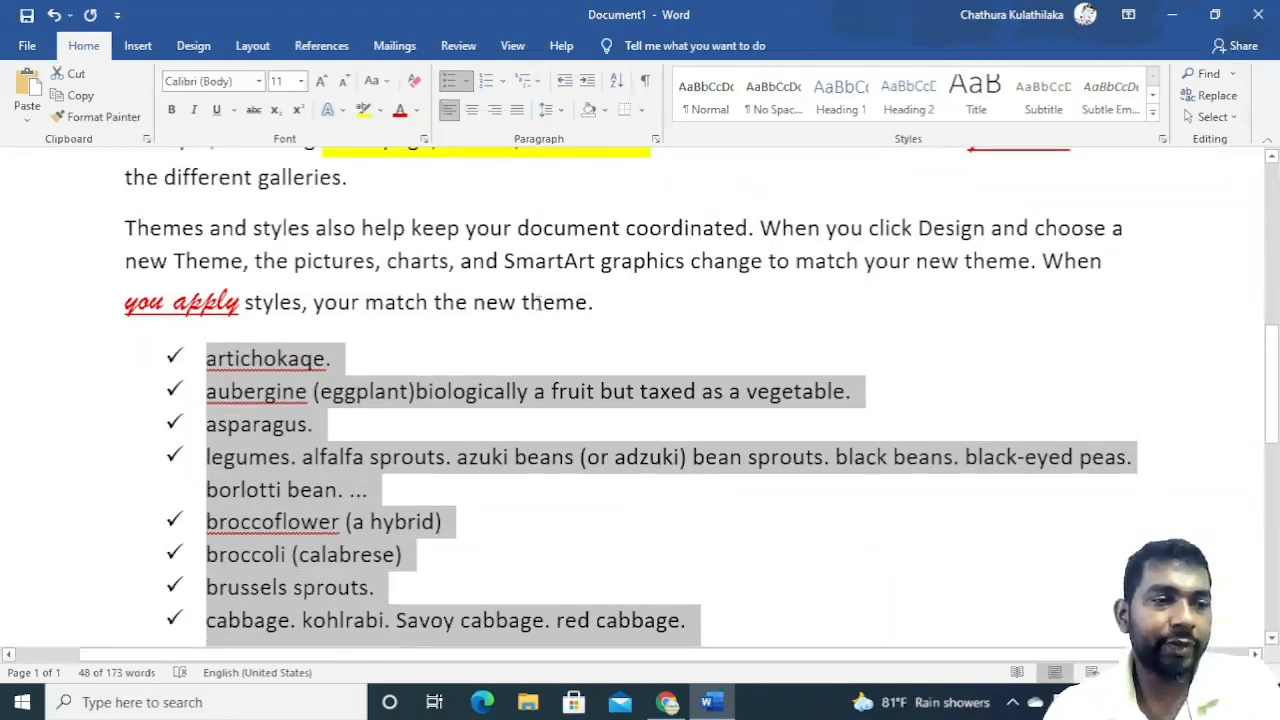
scroll(536, 295, "down", 5)
scroll(505, 285, "up", 2)
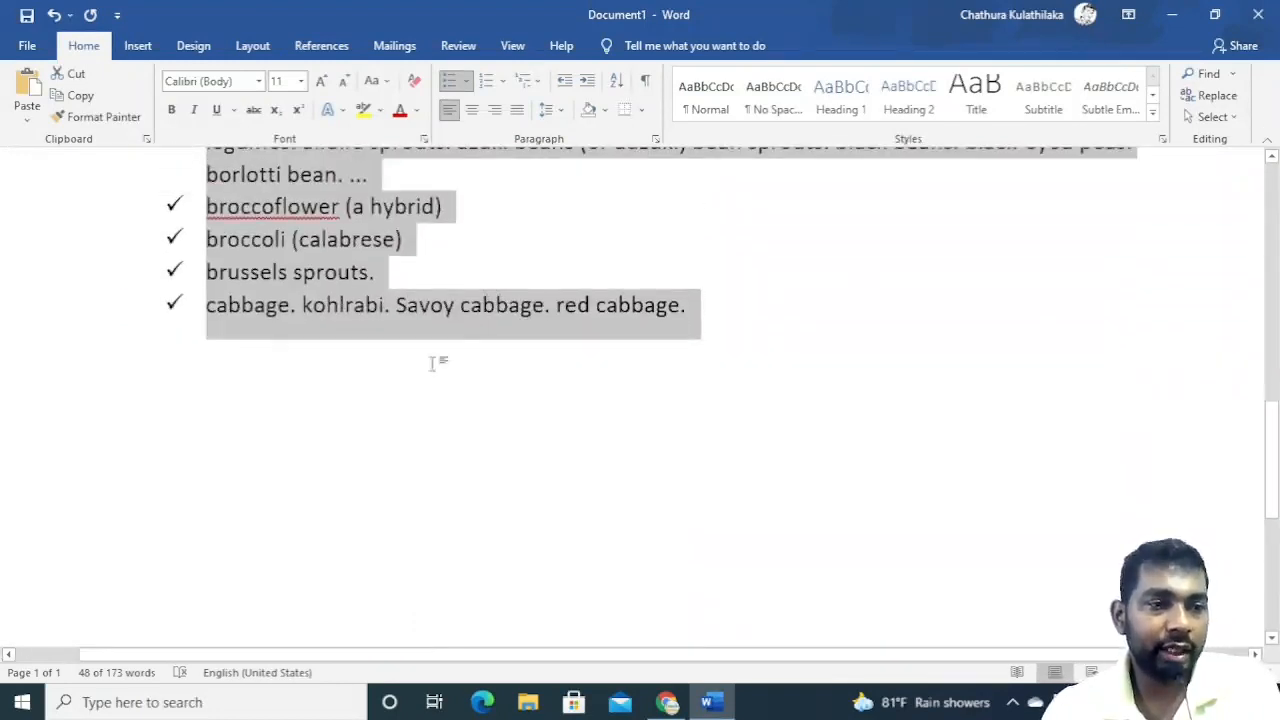
Below the vegetables list, type the heading Animals followed by separate lines Dog, Cow, Cat and Lion.
left_click(390, 305)
left_click(770, 318)
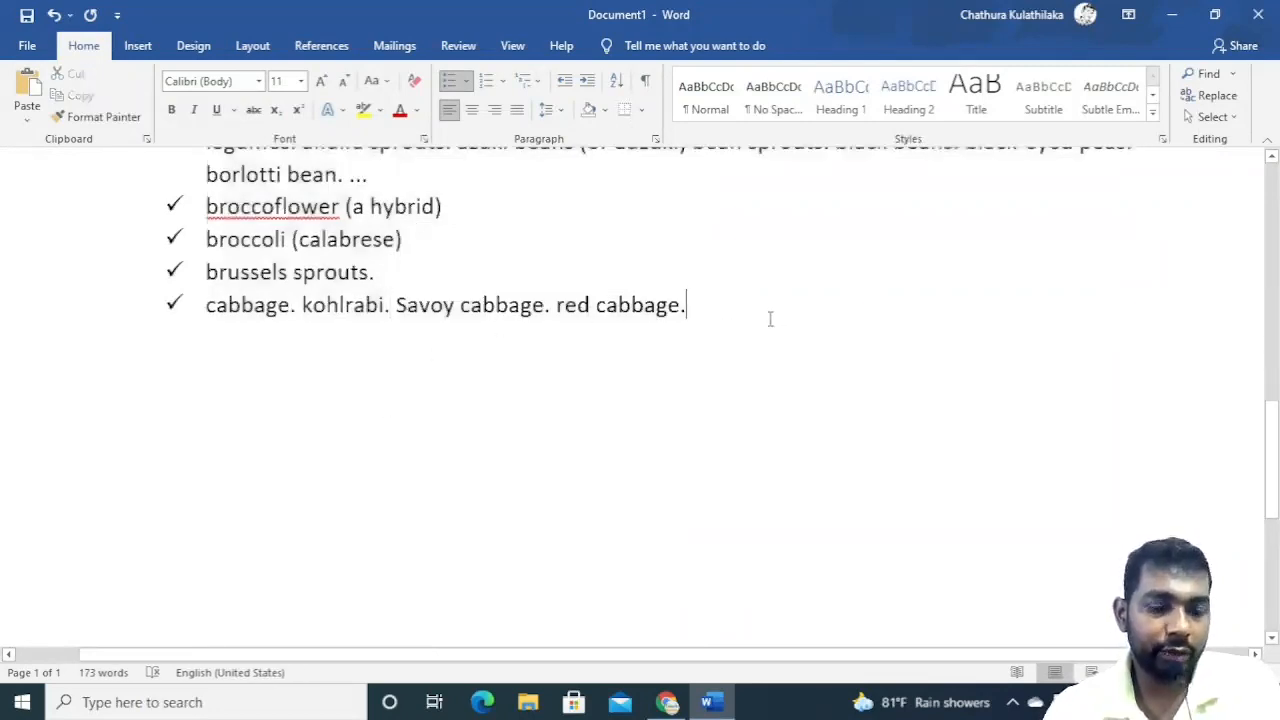
key("Return")
key("Return")
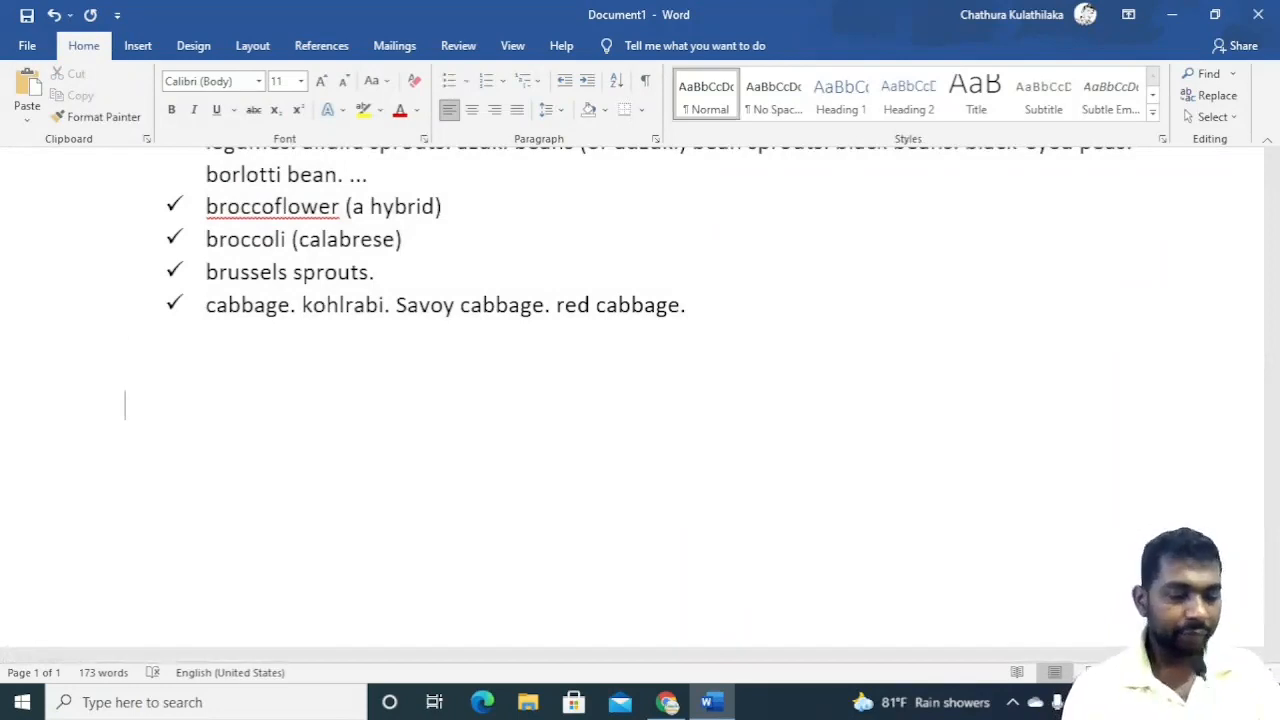
type("Animals")
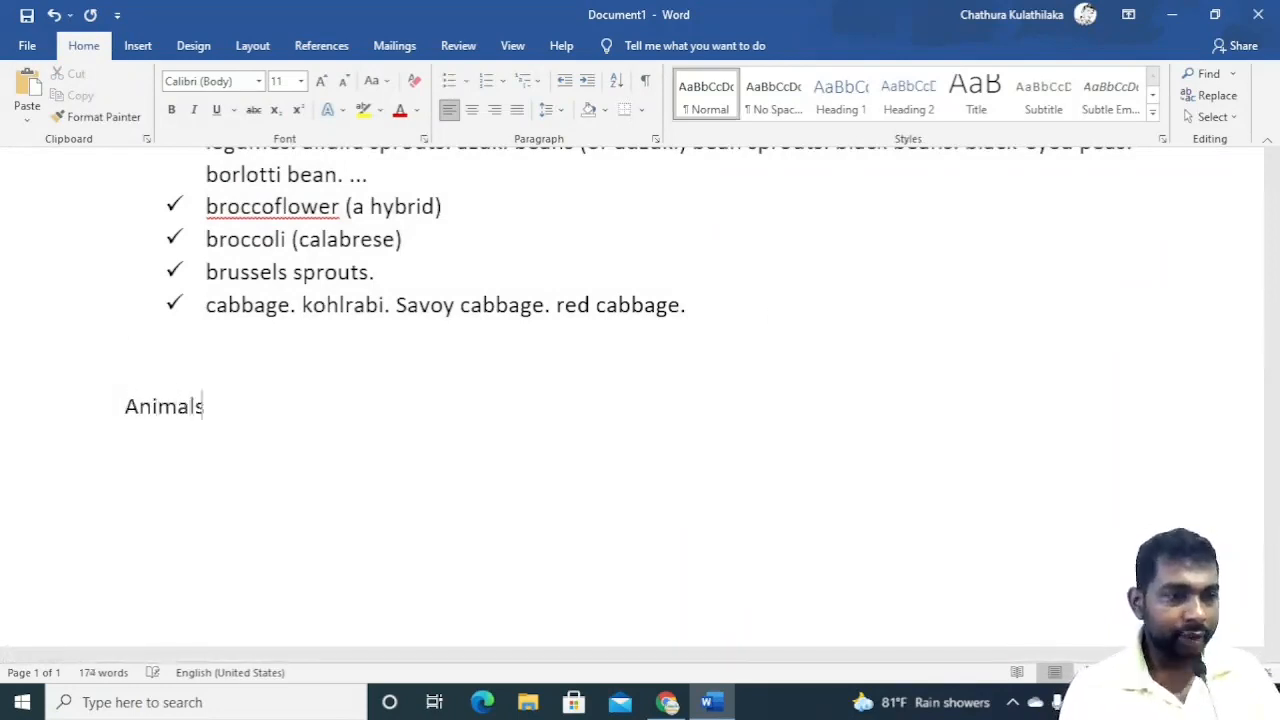
key("Return")
type("D")
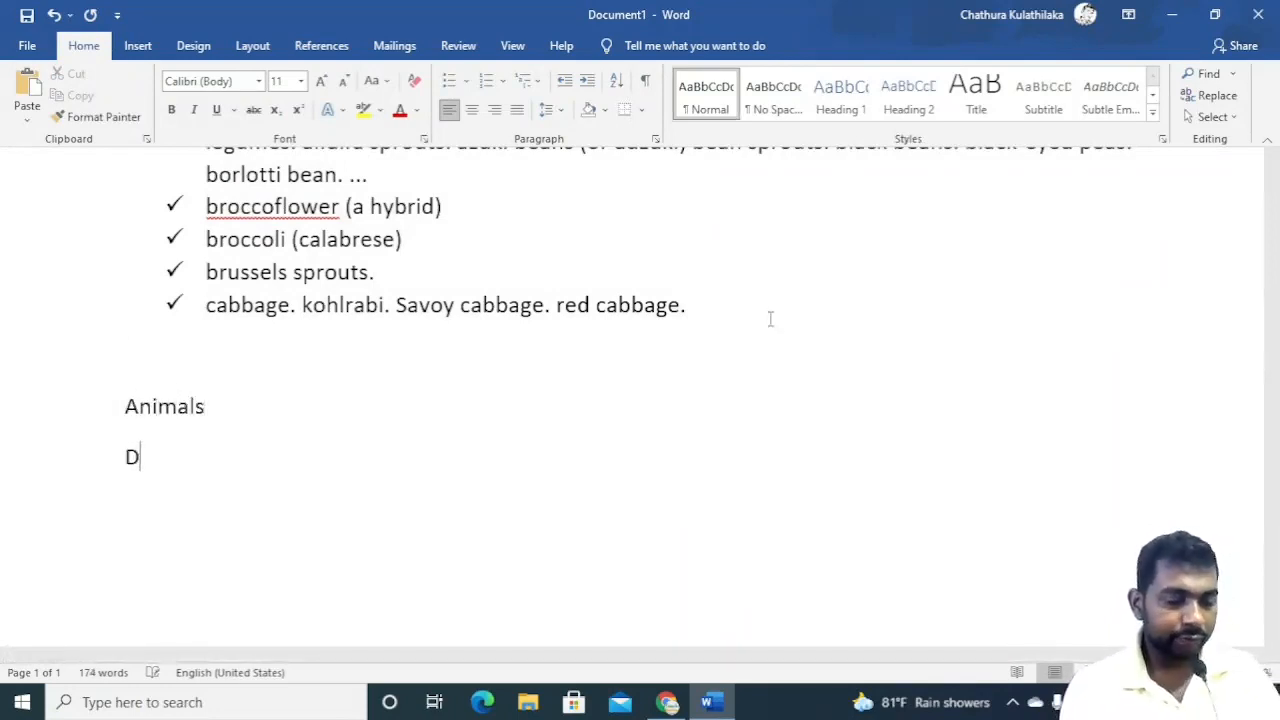
type("ogcow")
key("Return")
type("cat")
key("Return")
type("lion")
key("Return")
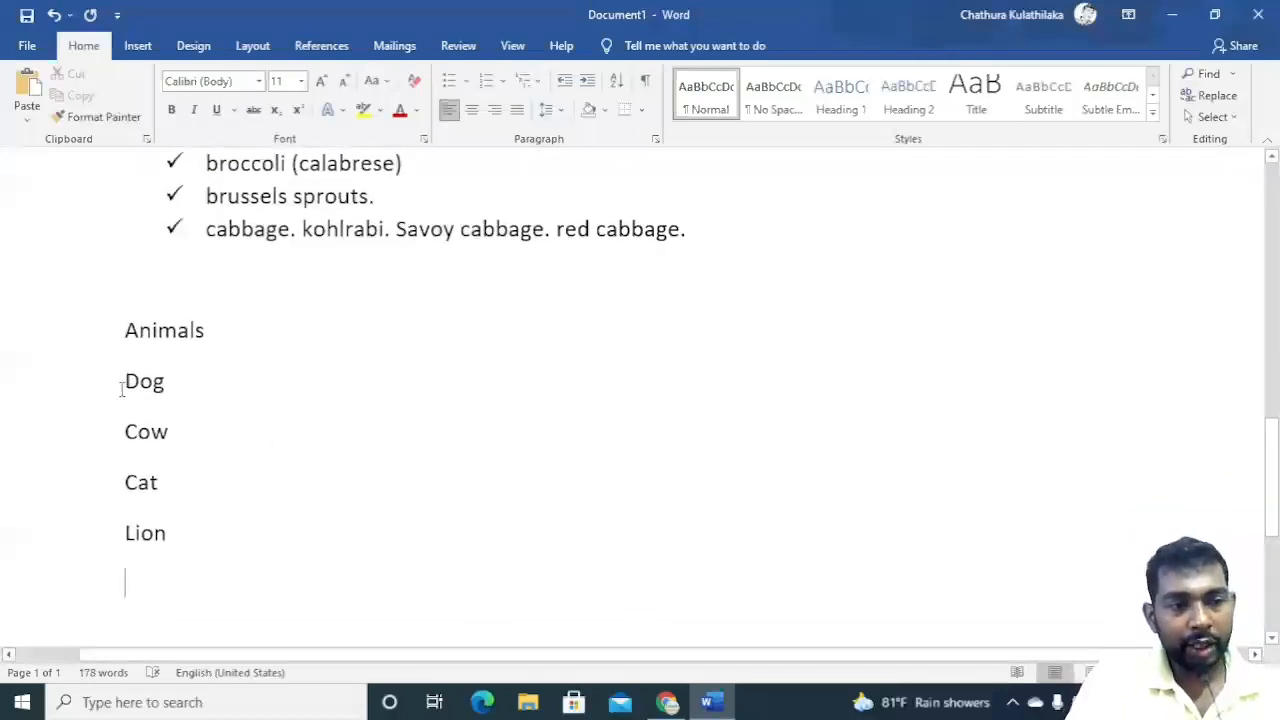
Select the Dog, Cow, Cat and Lion lines and apply filled round bullets to them.
left_click_drag(127, 381, 170, 538)
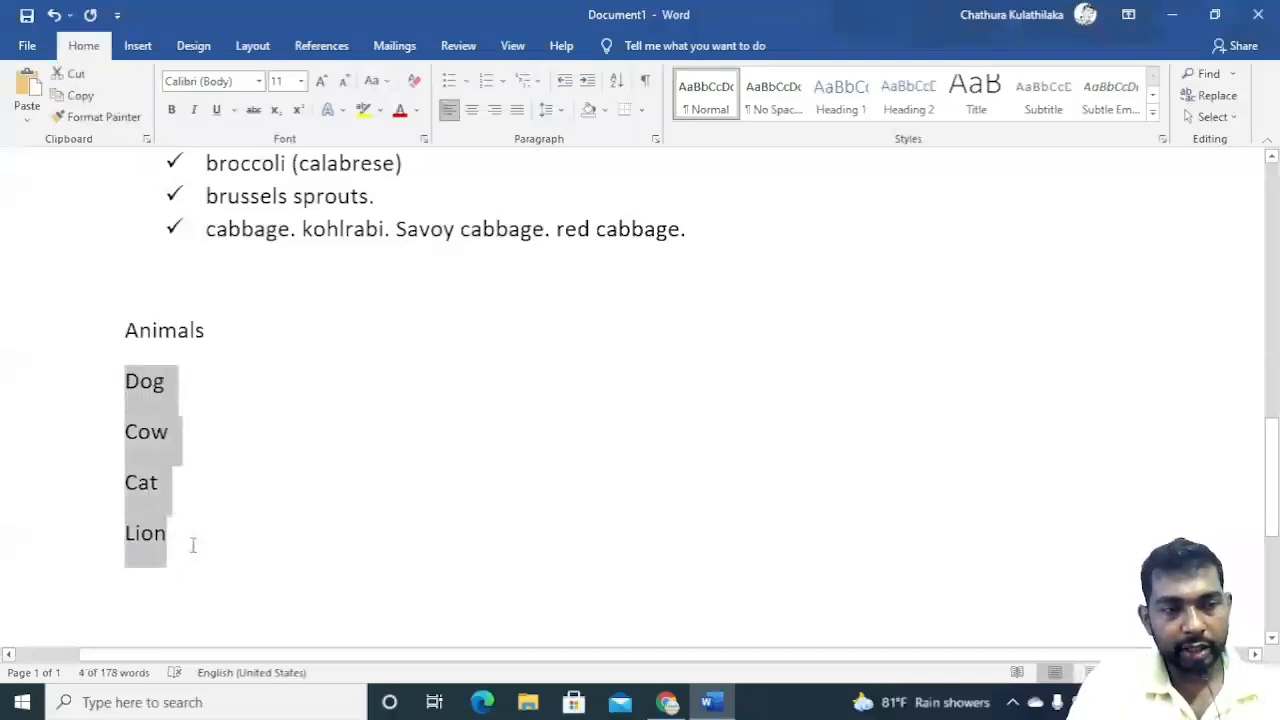
left_click(191, 543)
left_click_drag(124, 381, 178, 535)
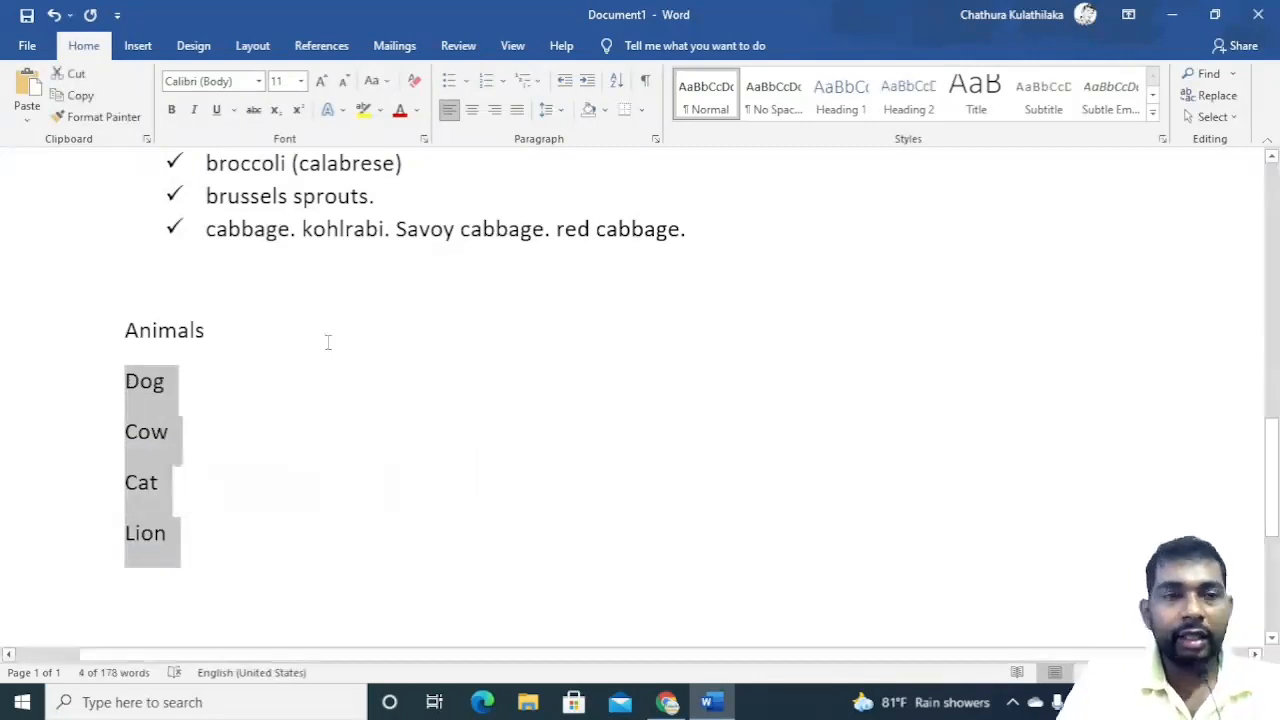
left_click(466, 81)
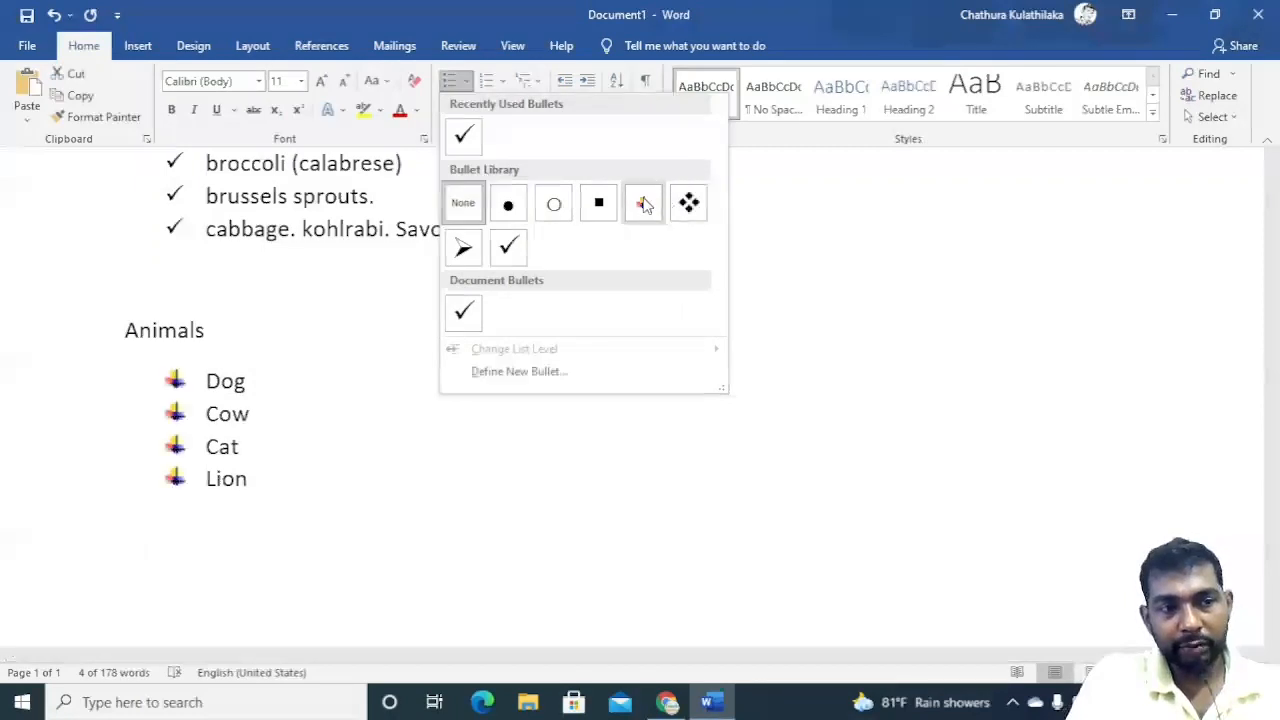
left_click(527, 210)
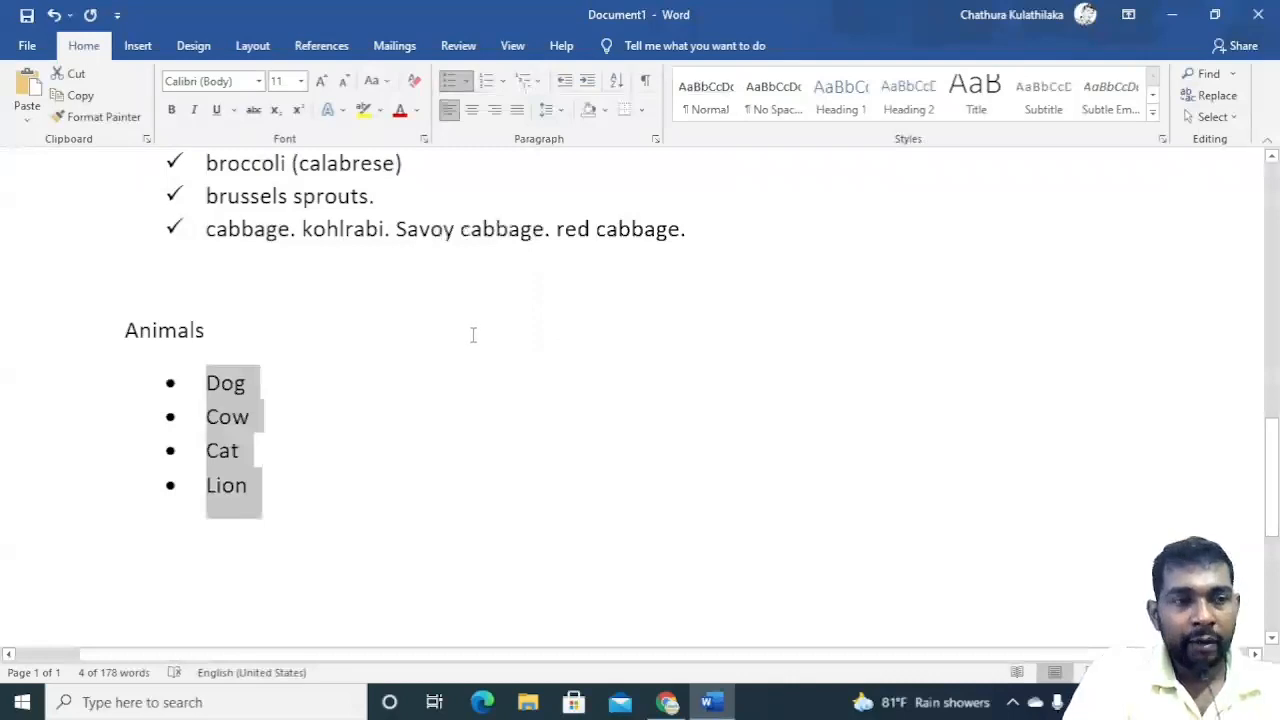
Select the checkmark-bulleted vegetables list and convert it to a numbered list.
scroll(397, 360, "up", 3)
scroll(397, 372, "down", 3)
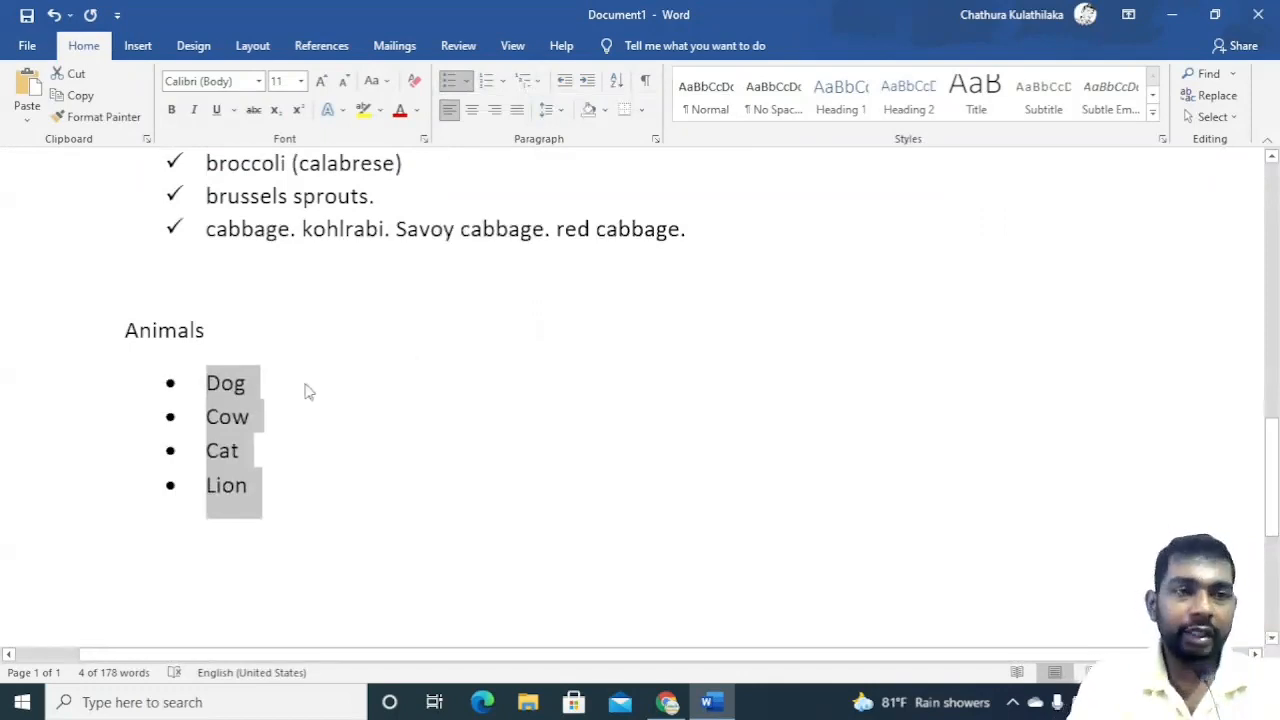
scroll(327, 330, "up", 4)
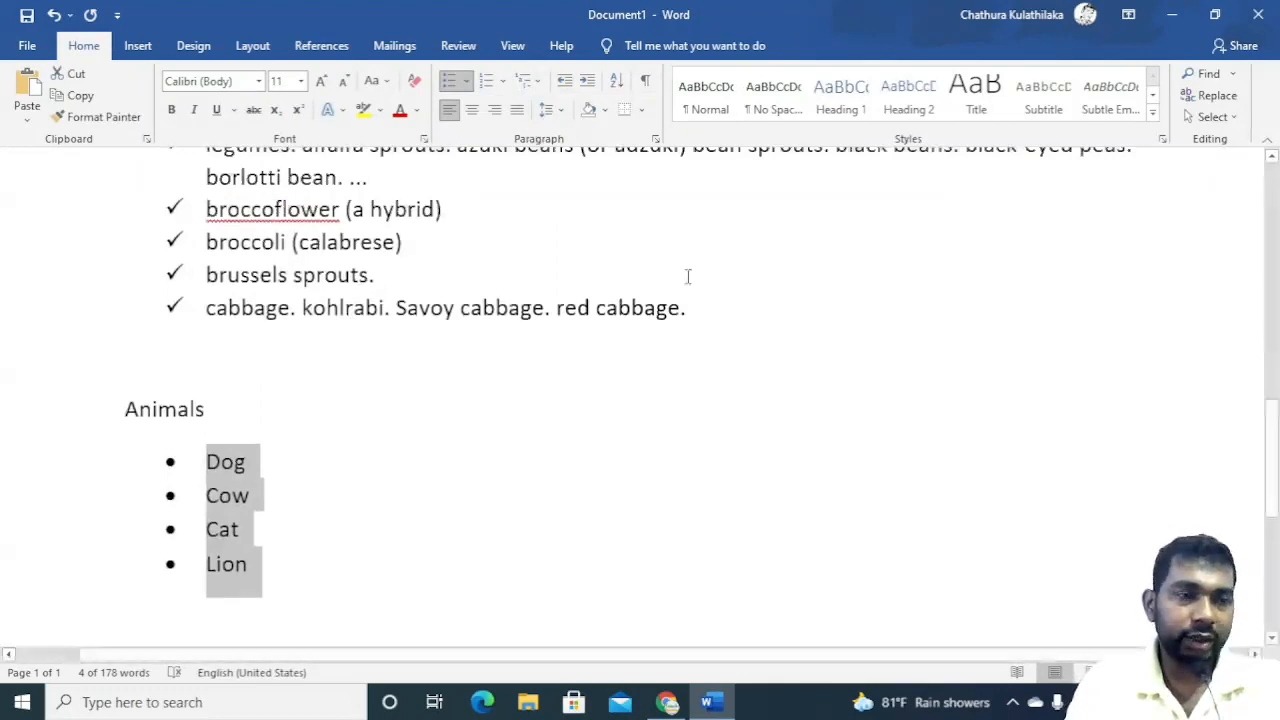
scroll(643, 309, "up", 1)
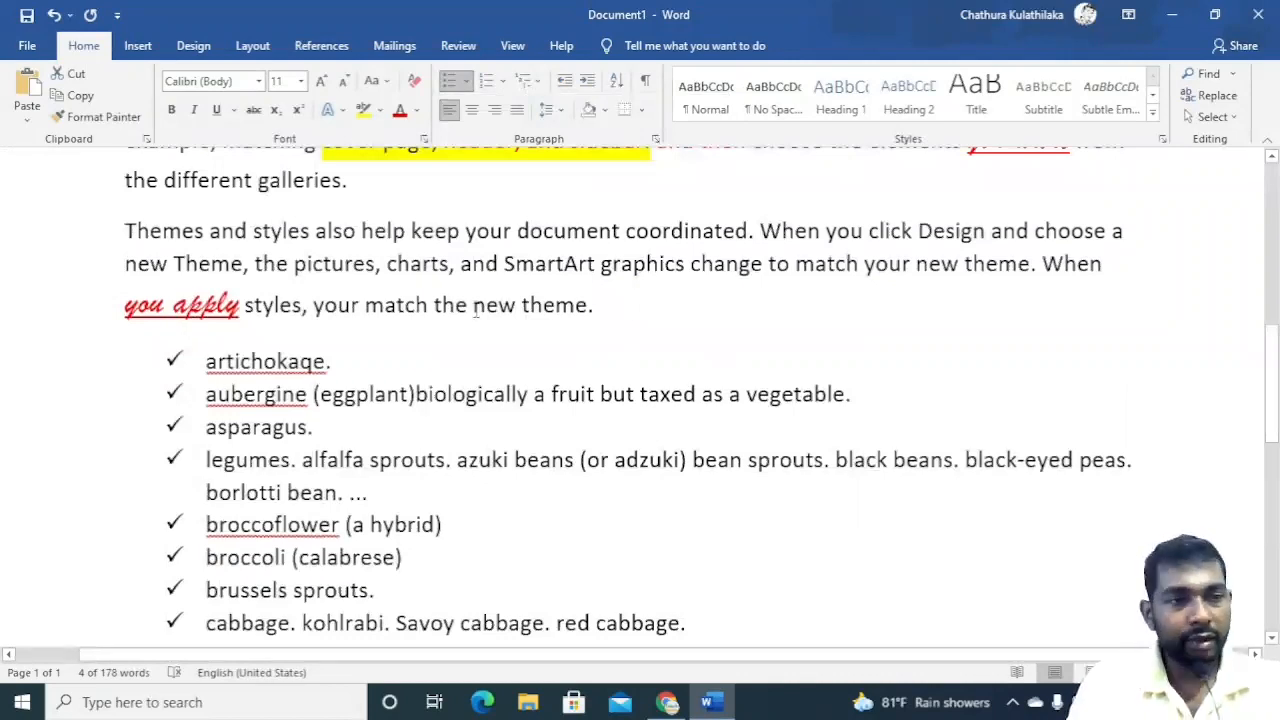
scroll(475, 311, "up", 4)
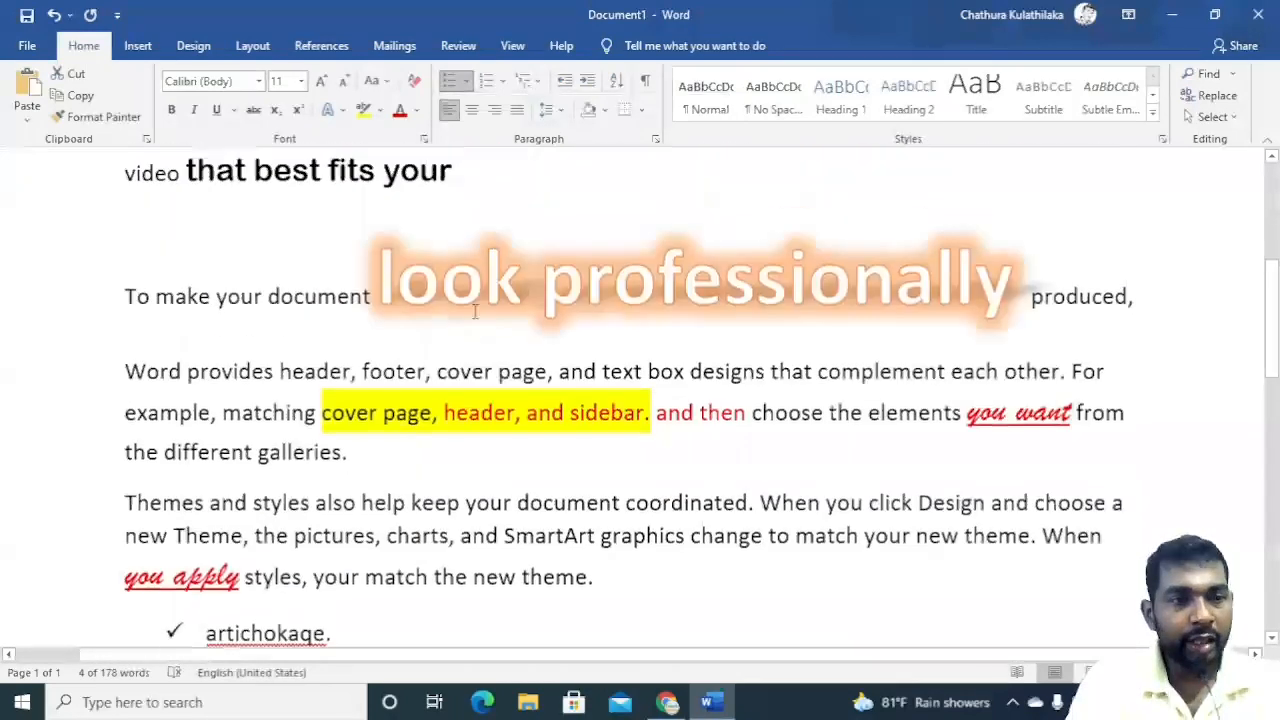
scroll(475, 311, "up", 4)
scroll(473, 323, "down", 14)
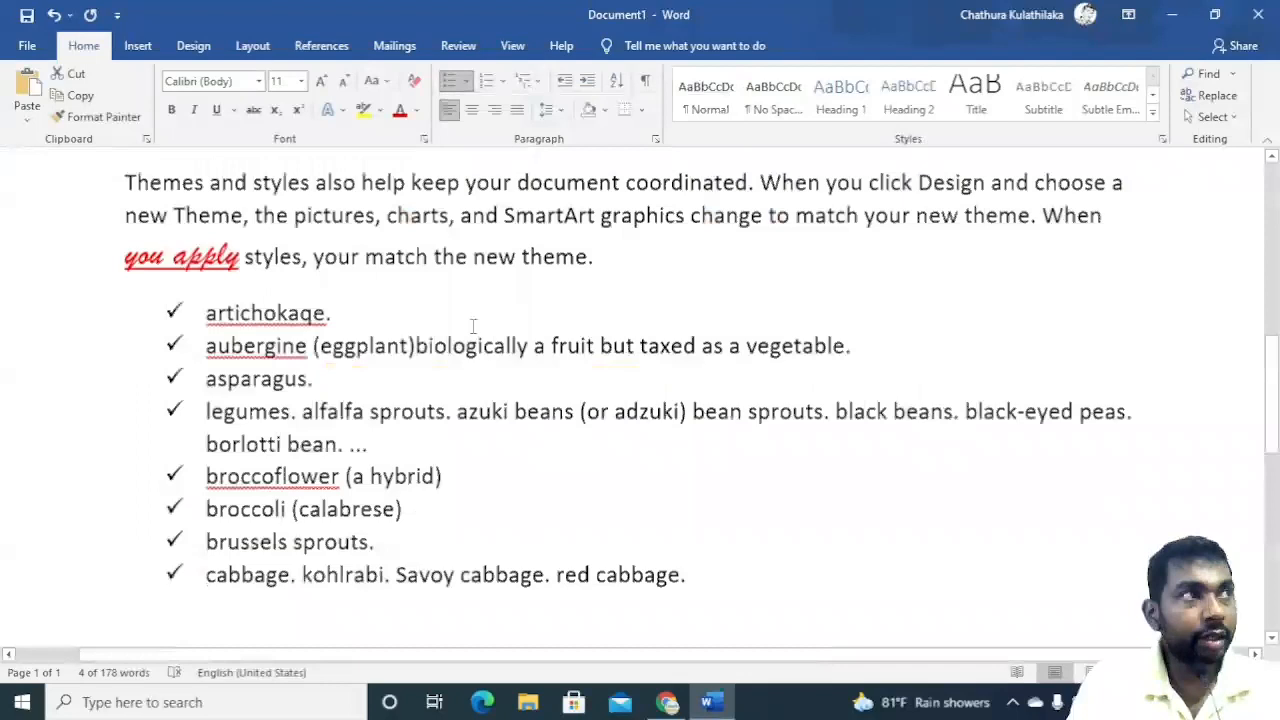
scroll(471, 326, "up", 2)
scroll(473, 326, "up", 1)
left_click_drag(645, 388, 200, 158)
scroll(229, 430, "up", 3)
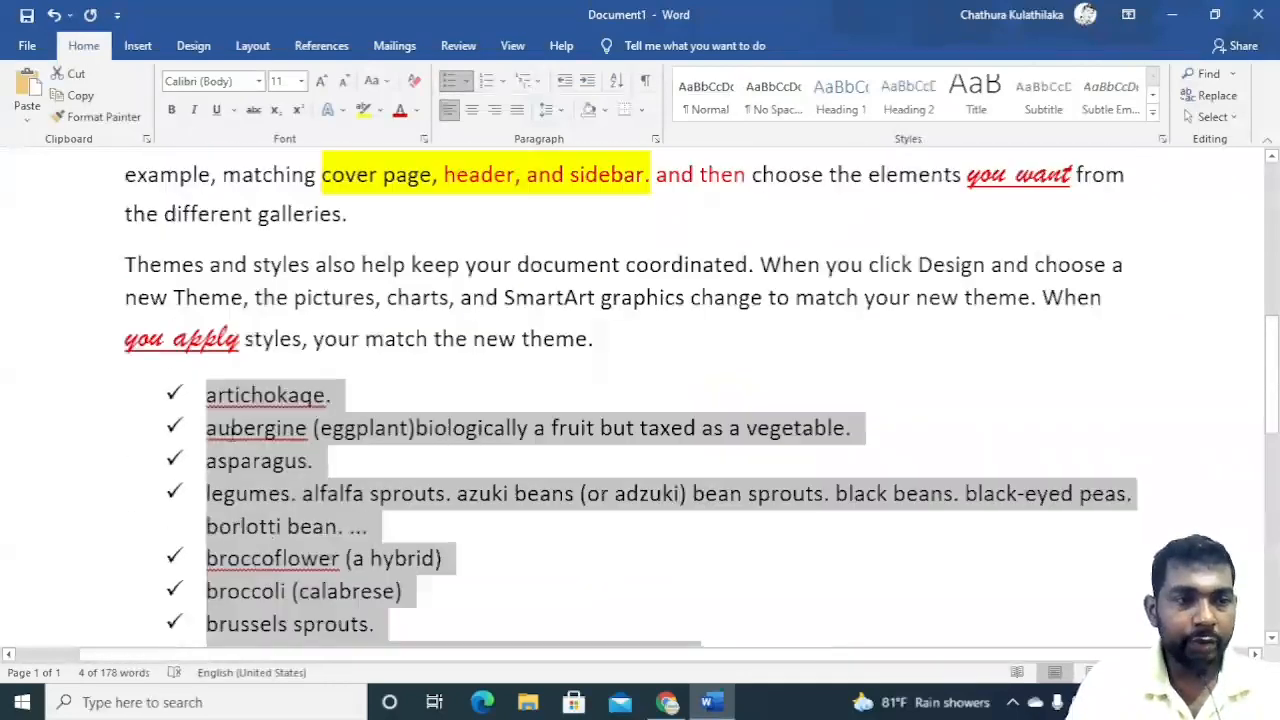
left_click(214, 426, "shift")
left_click(208, 396, "shift")
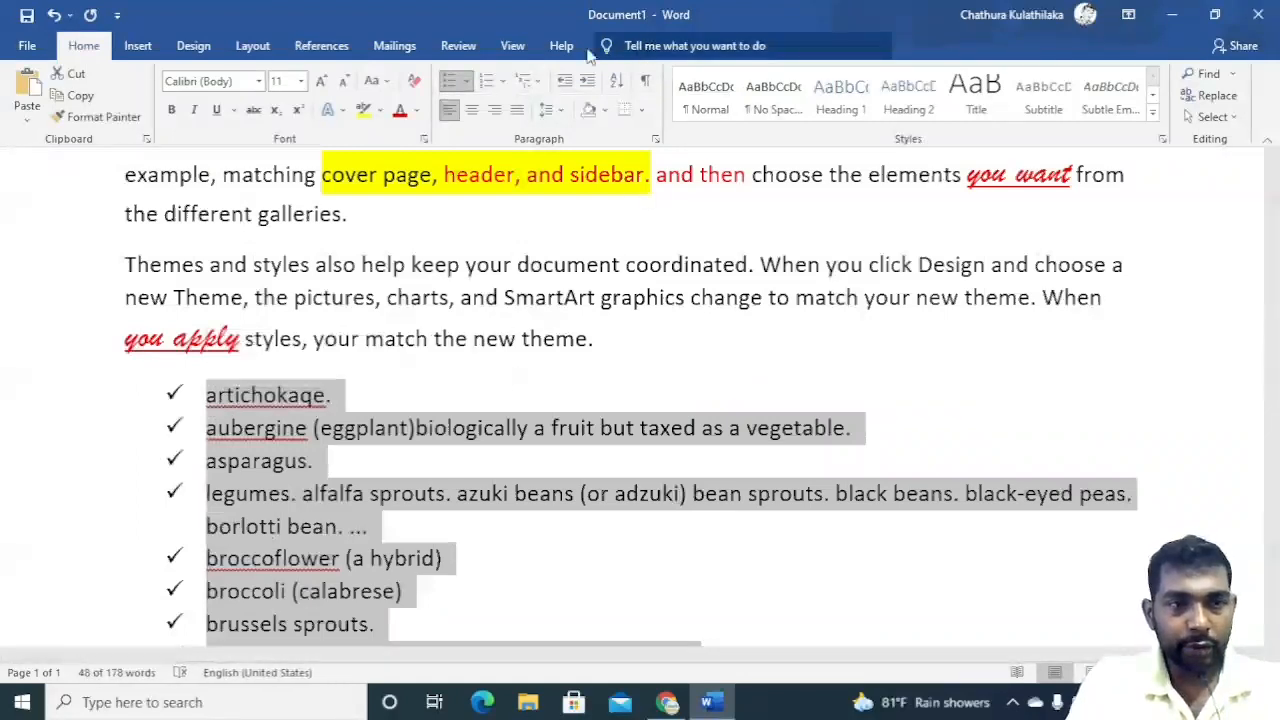
left_click(505, 84)
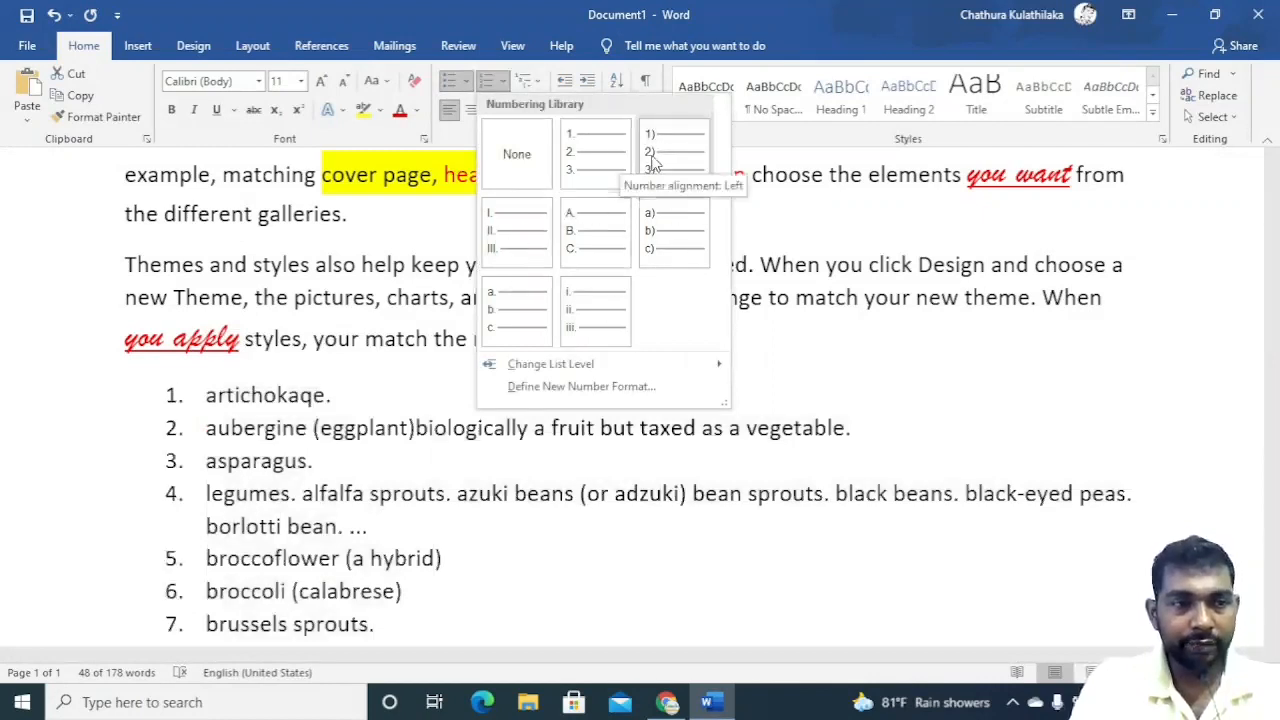
key("Escape")
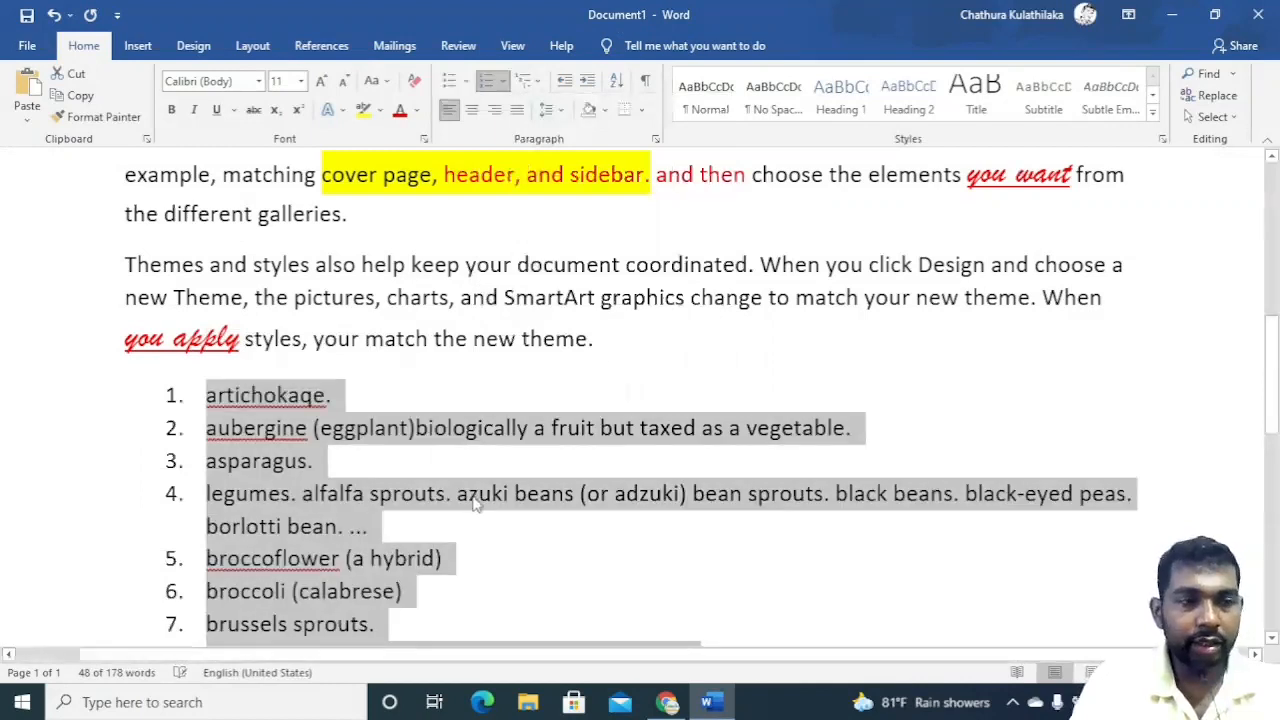
Apply the 1., 1.1., 1.1.1. multilevel list style to the selected vegetables list.
scroll(471, 470, "down", 5)
scroll(471, 470, "up", 4)
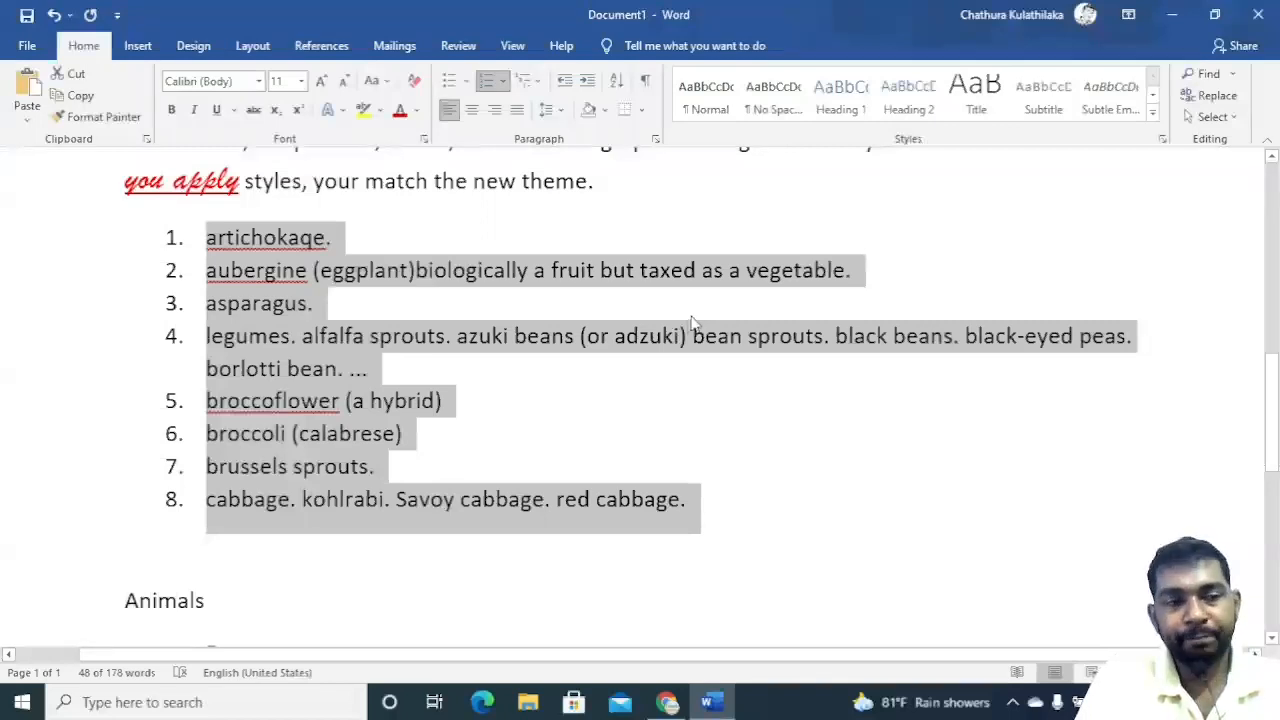
scroll(774, 337, "down", 5)
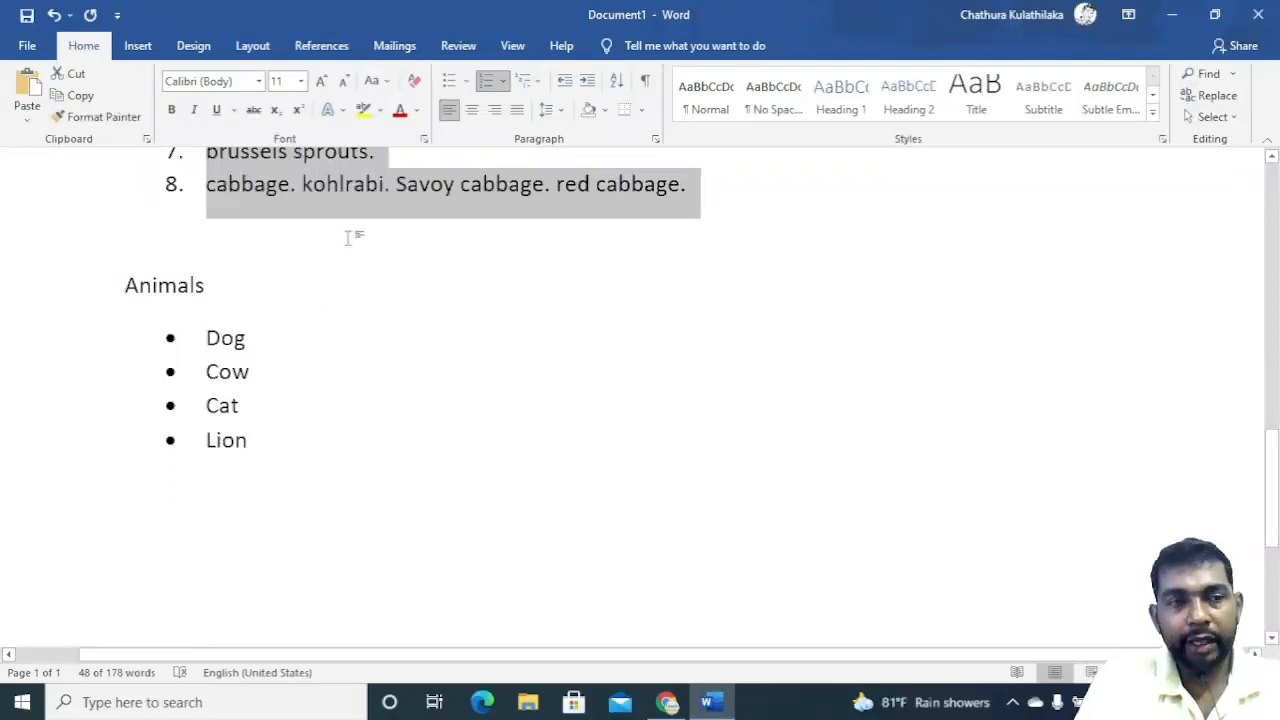
scroll(354, 240, "up", 9)
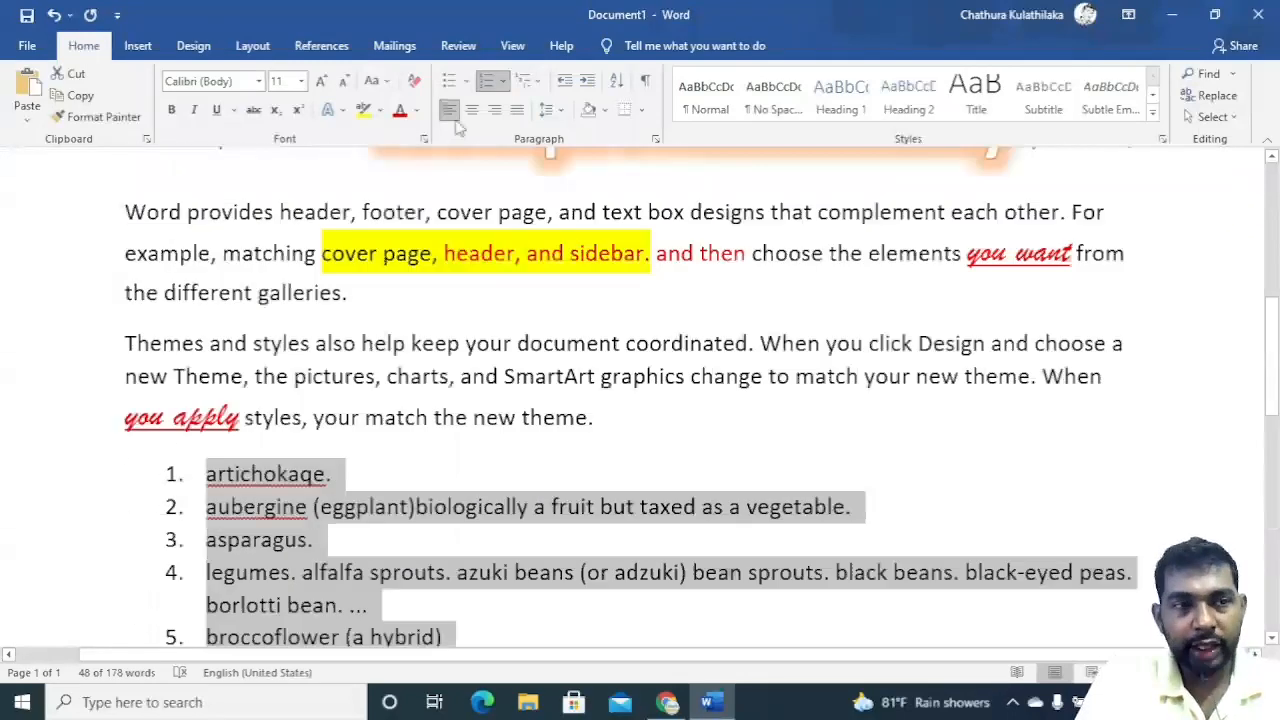
left_click(524, 80)
mouse_move(662, 346)
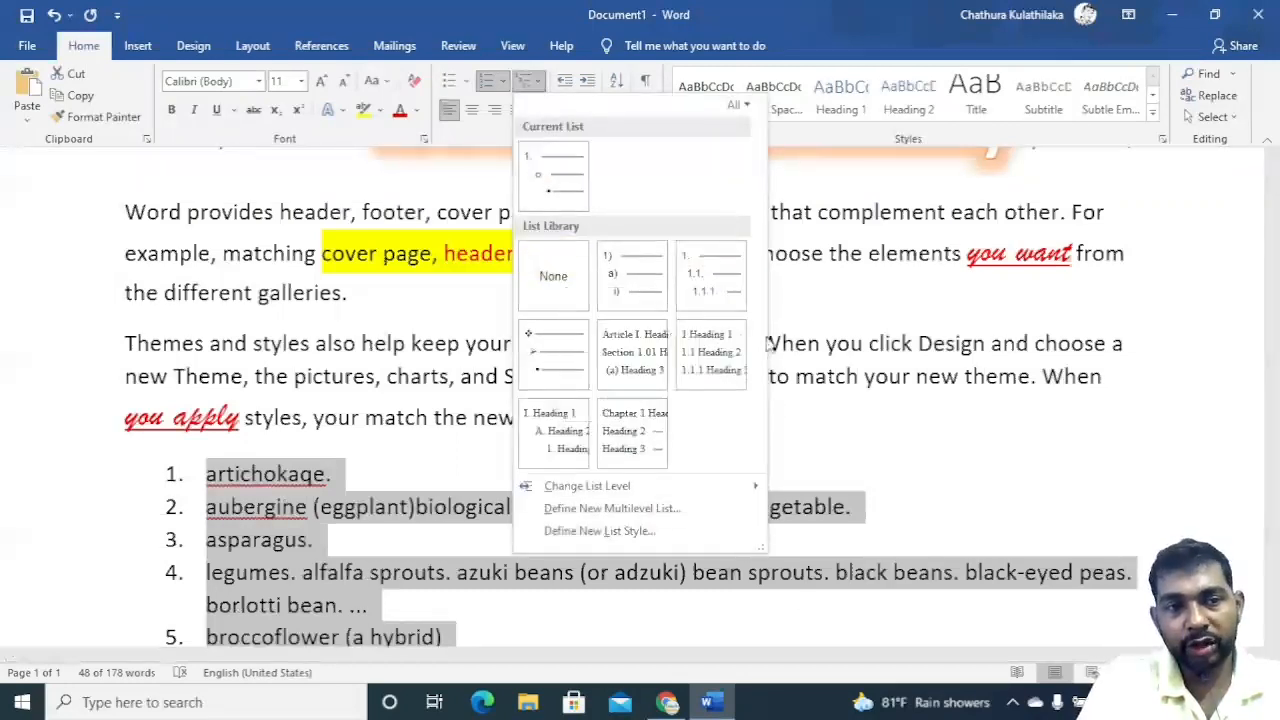
left_click(743, 288)
Demote the aubergine, legumes and broccoli items to second-level sub-items in the multilevel list.
scroll(394, 534, "down", 3)
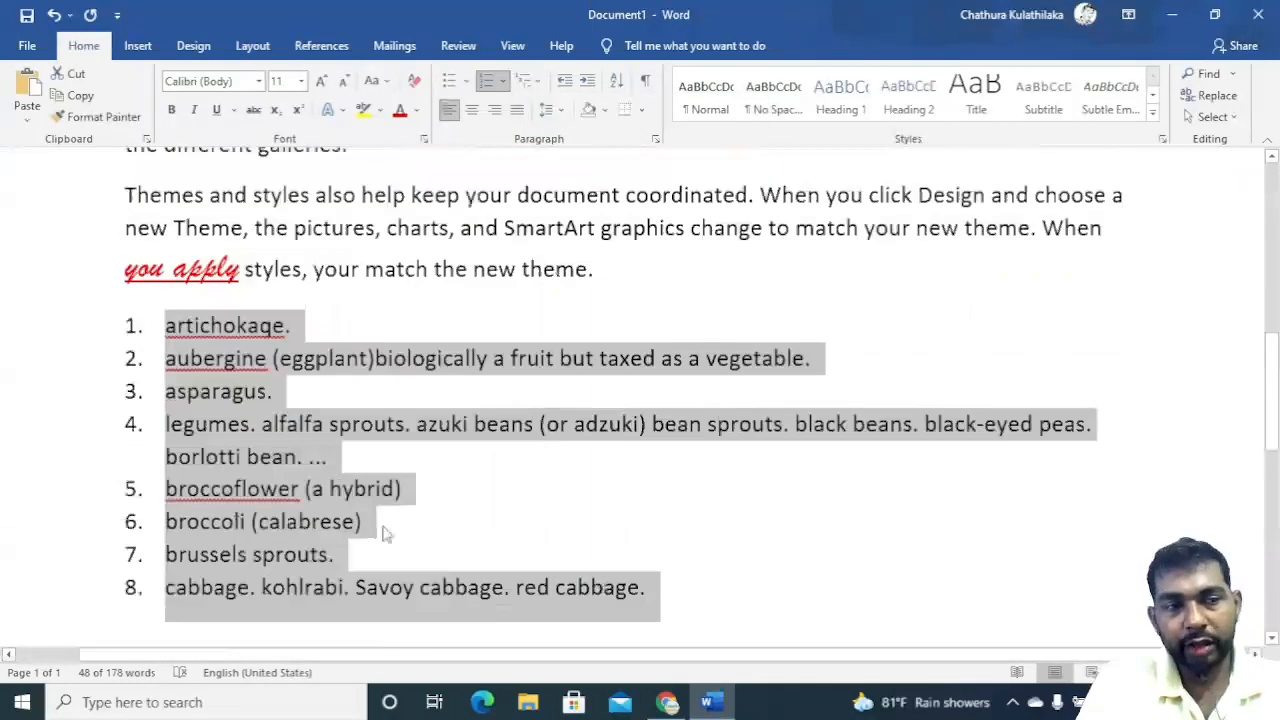
scroll(386, 530, "down", 1)
left_click(172, 255)
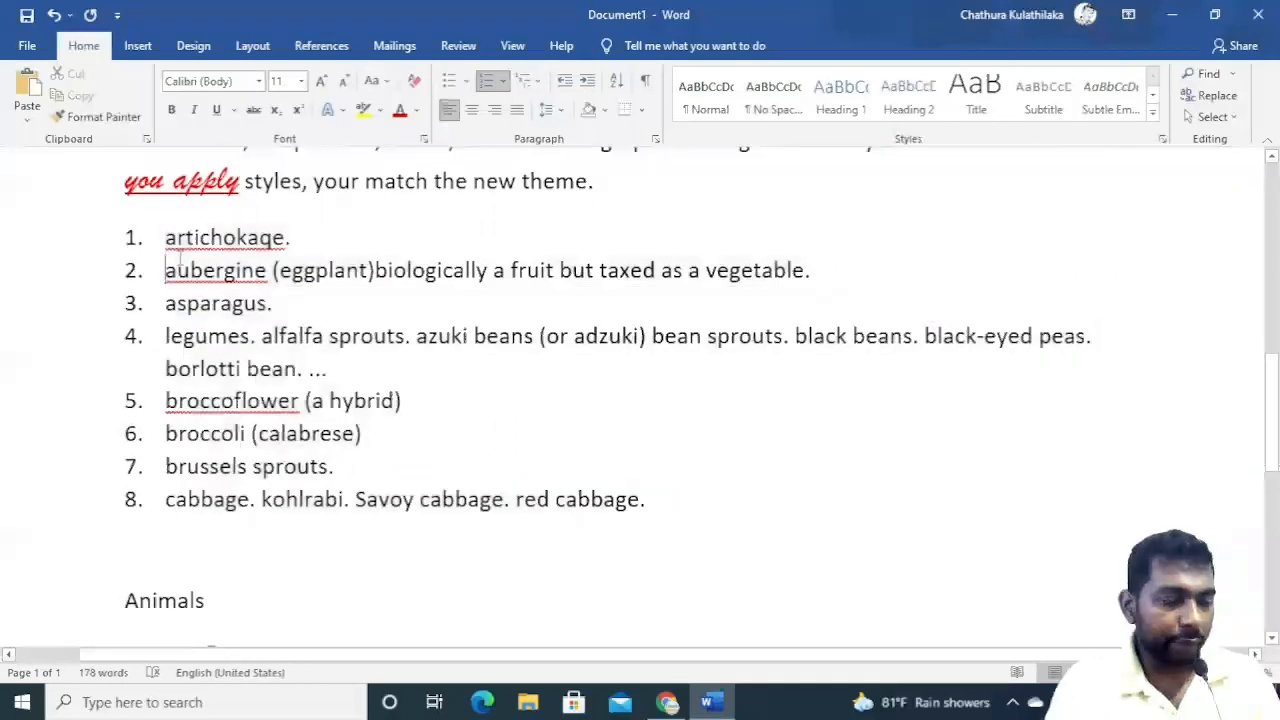
key("Tab")
left_click(164, 336)
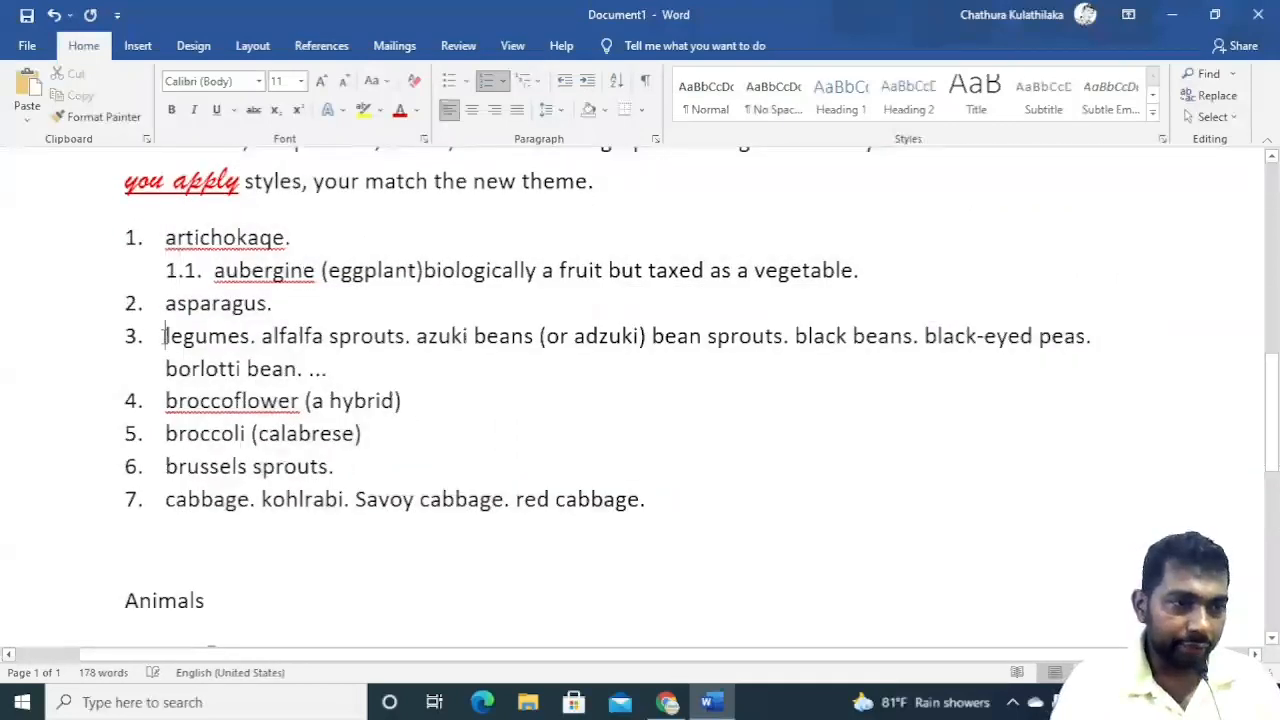
key("Tab")
left_click(166, 433)
key("Tab")
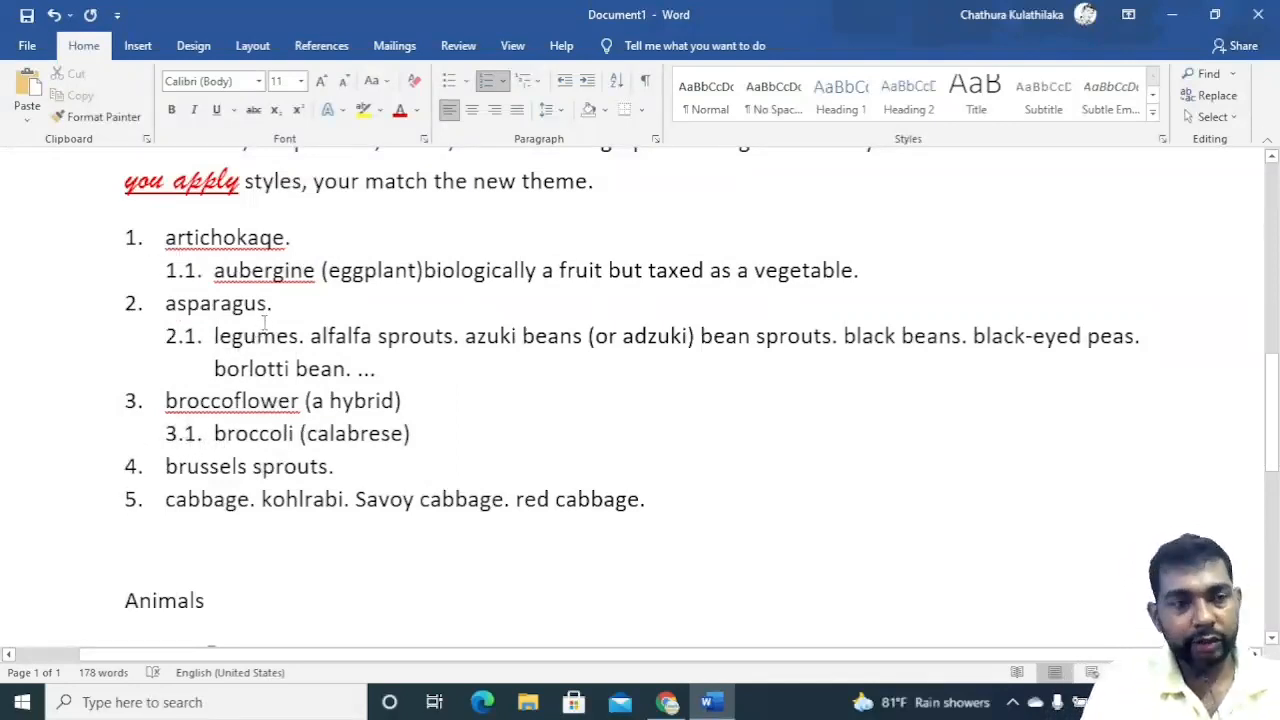
left_click(536, 86)
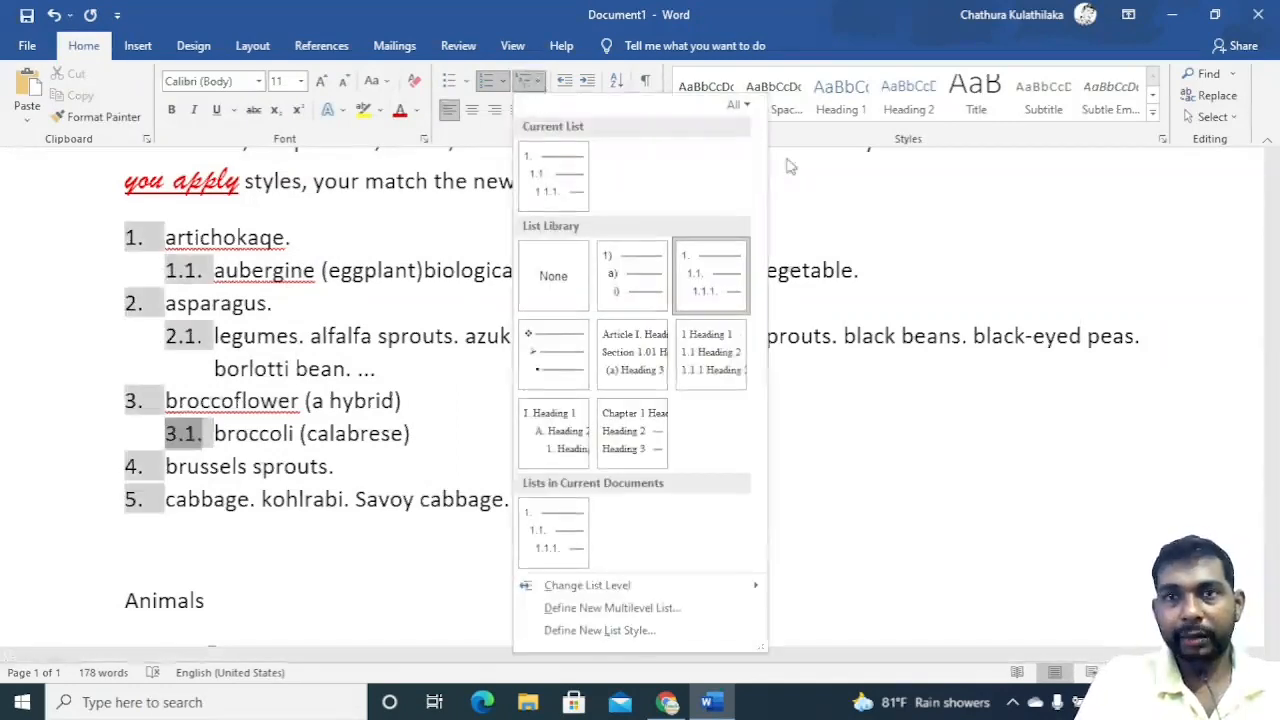
left_click(1024, 220)
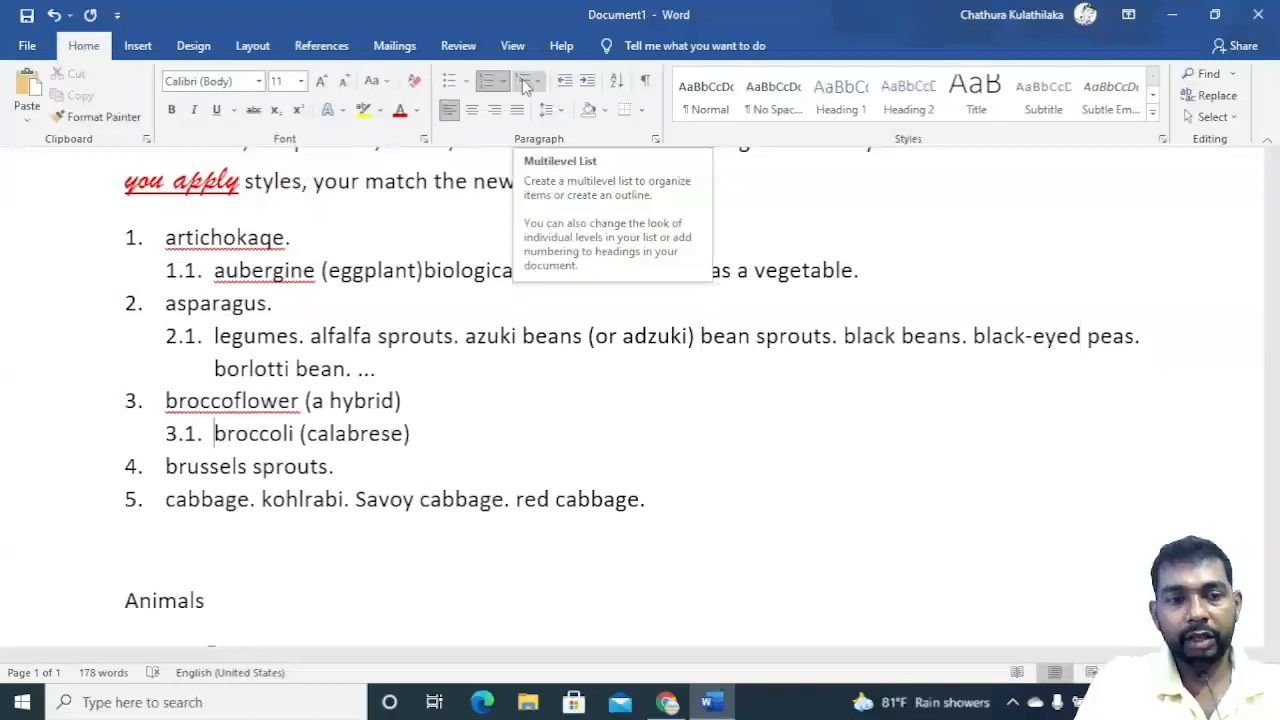
Switch to Chrome and search Google Images for list of names.
left_click(666, 702)
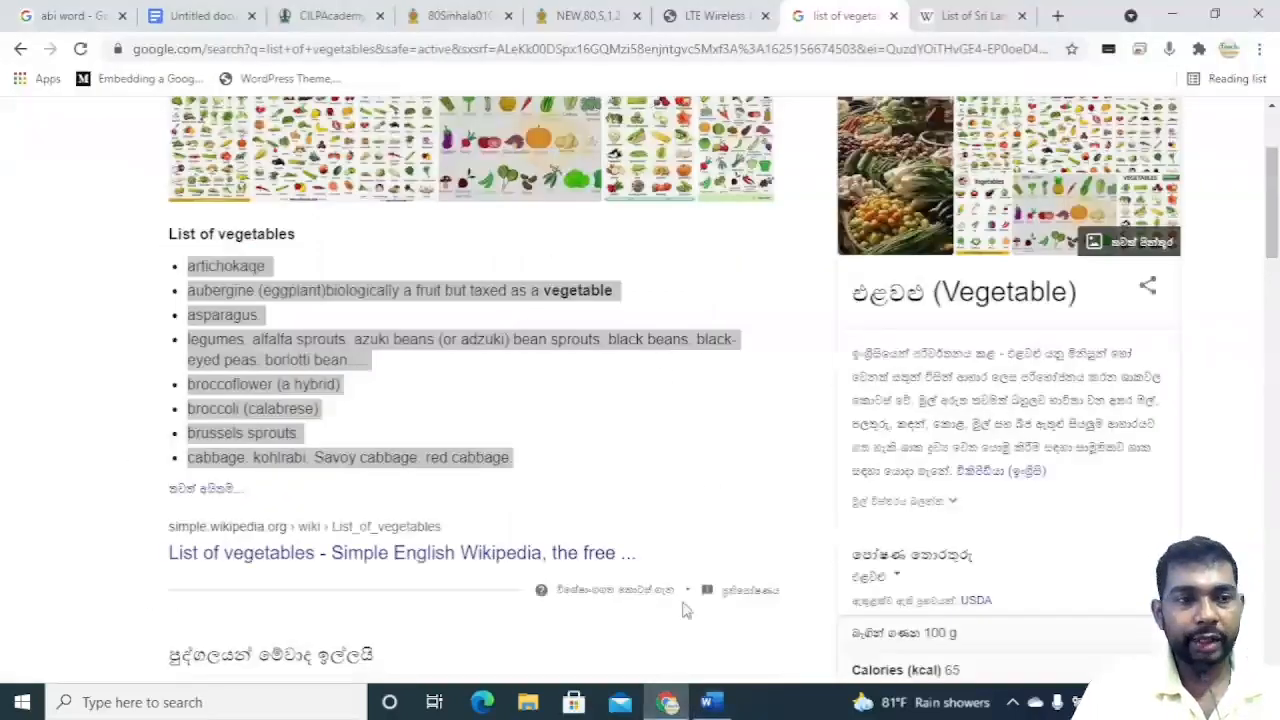
scroll(683, 610, "up", 3)
left_click(284, 198)
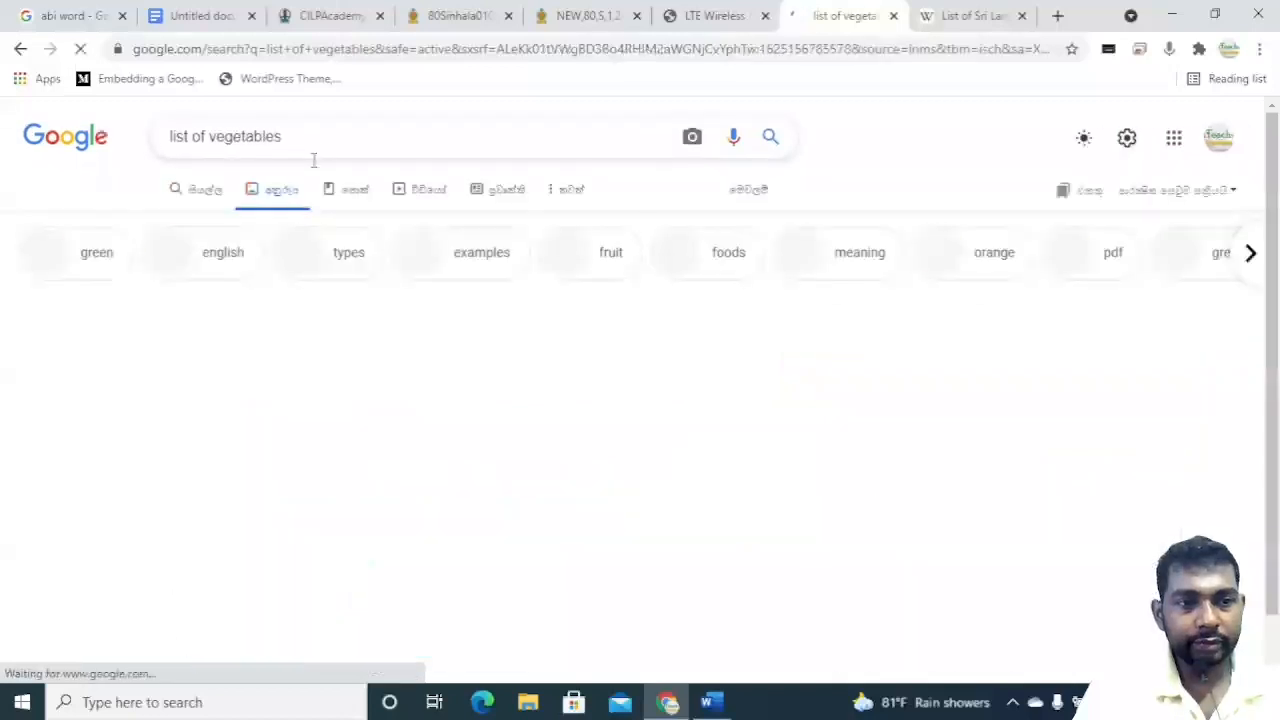
left_click_drag(330, 136, 208, 138)
key("BackSpace")
type("name")
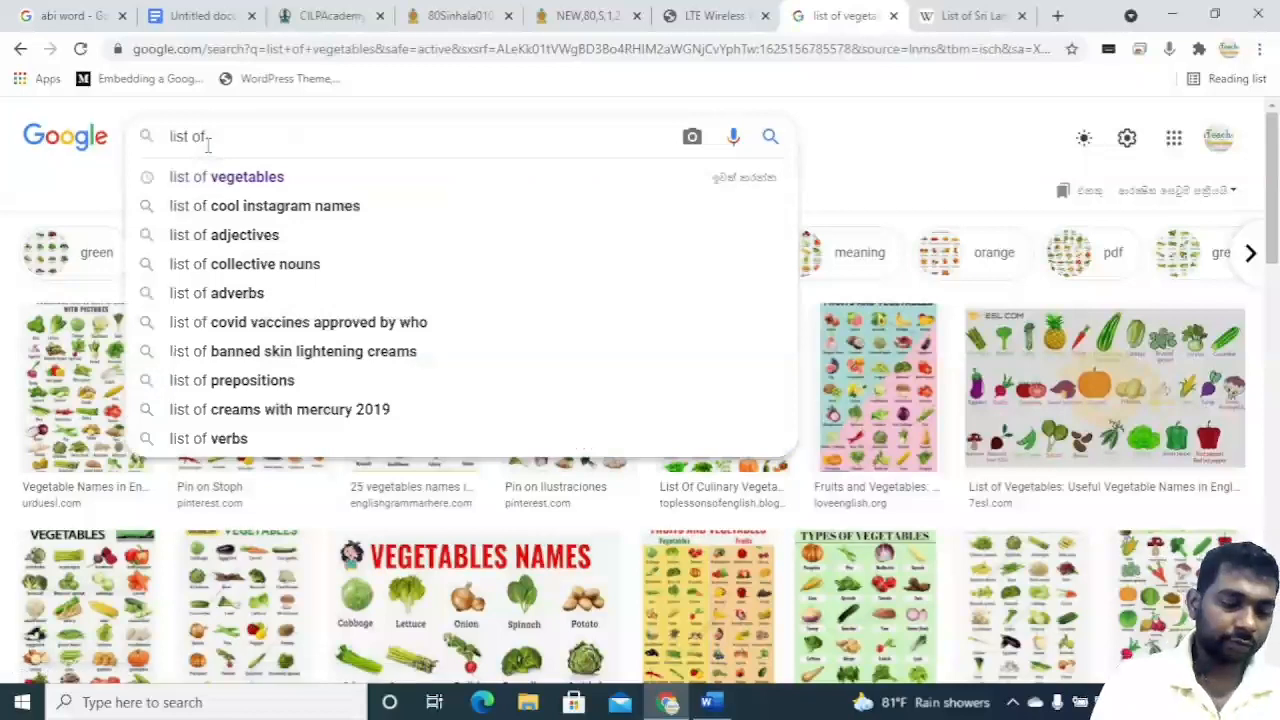
type("s")
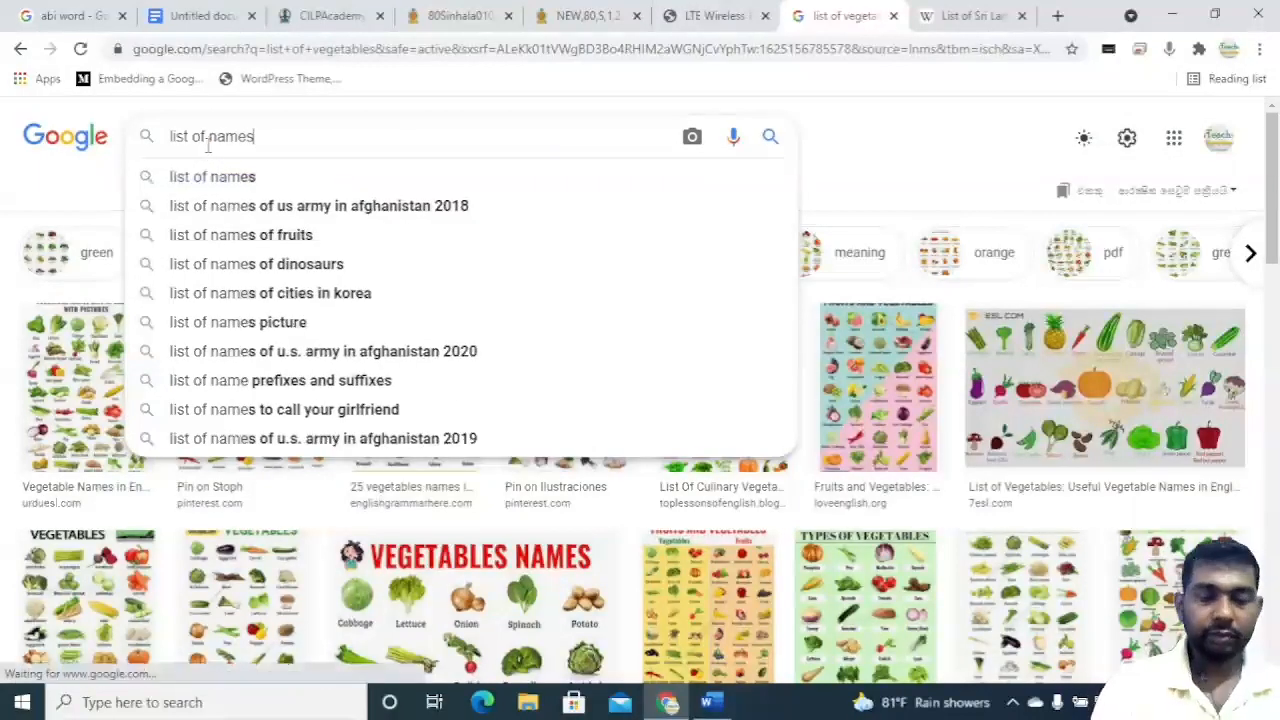
key("Return")
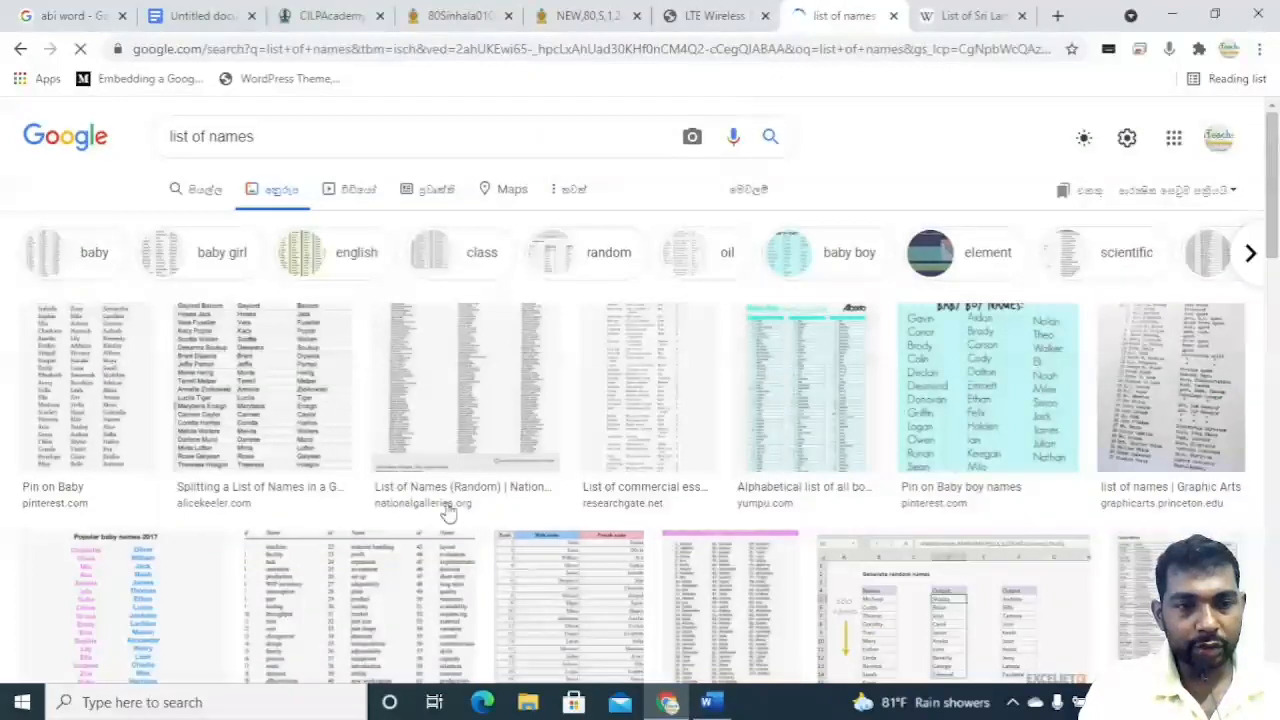
Scroll through the list of names image results.
scroll(450, 515, "down", 5)
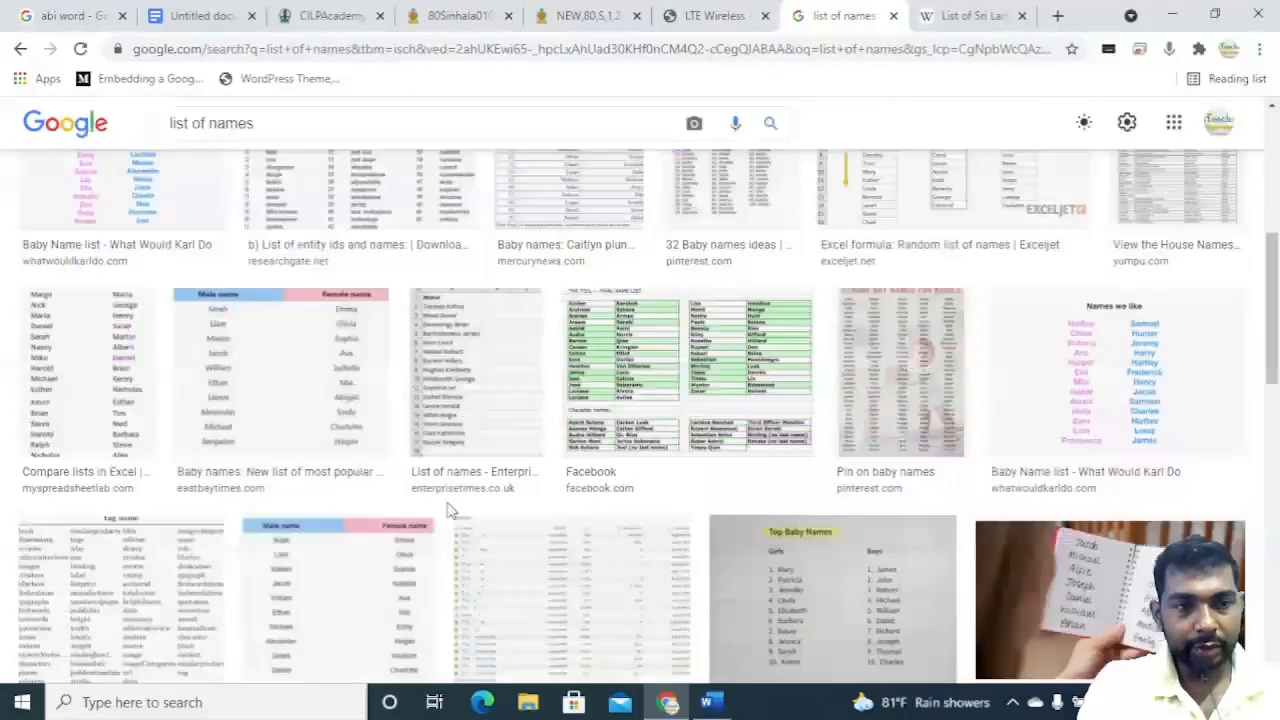
scroll(320, 365, "down", 3)
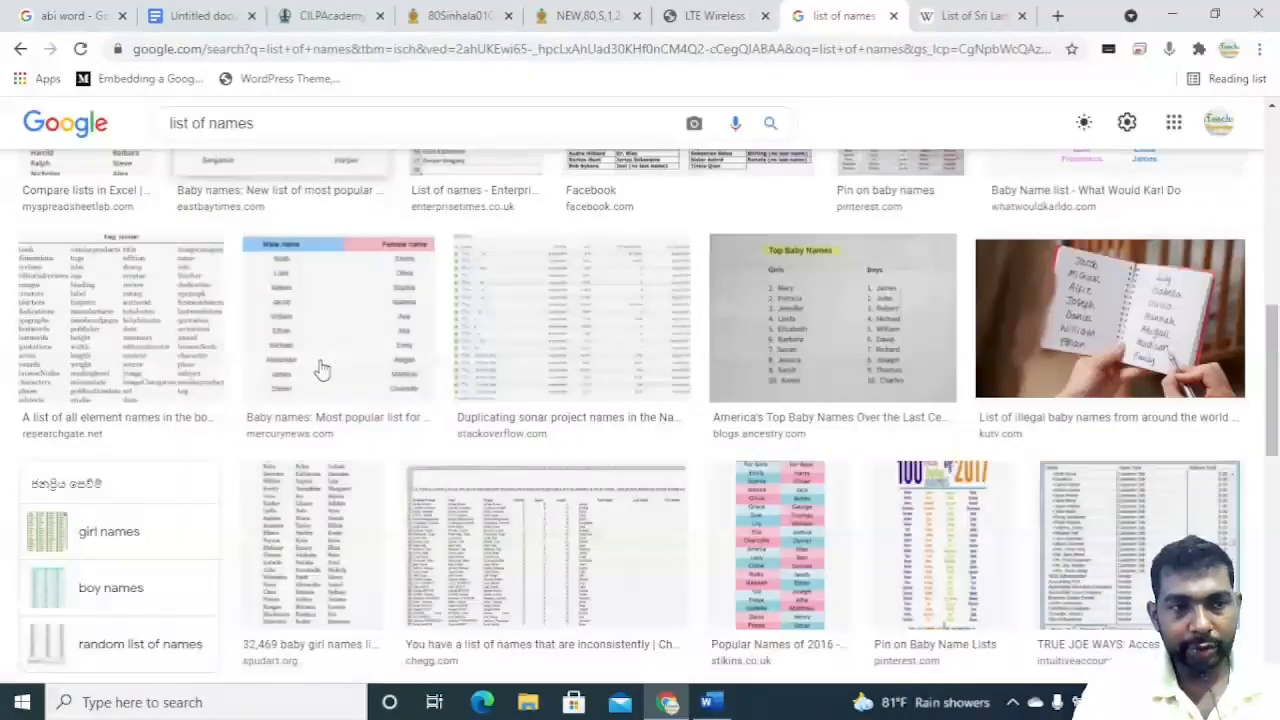
scroll(492, 432, "down", 2)
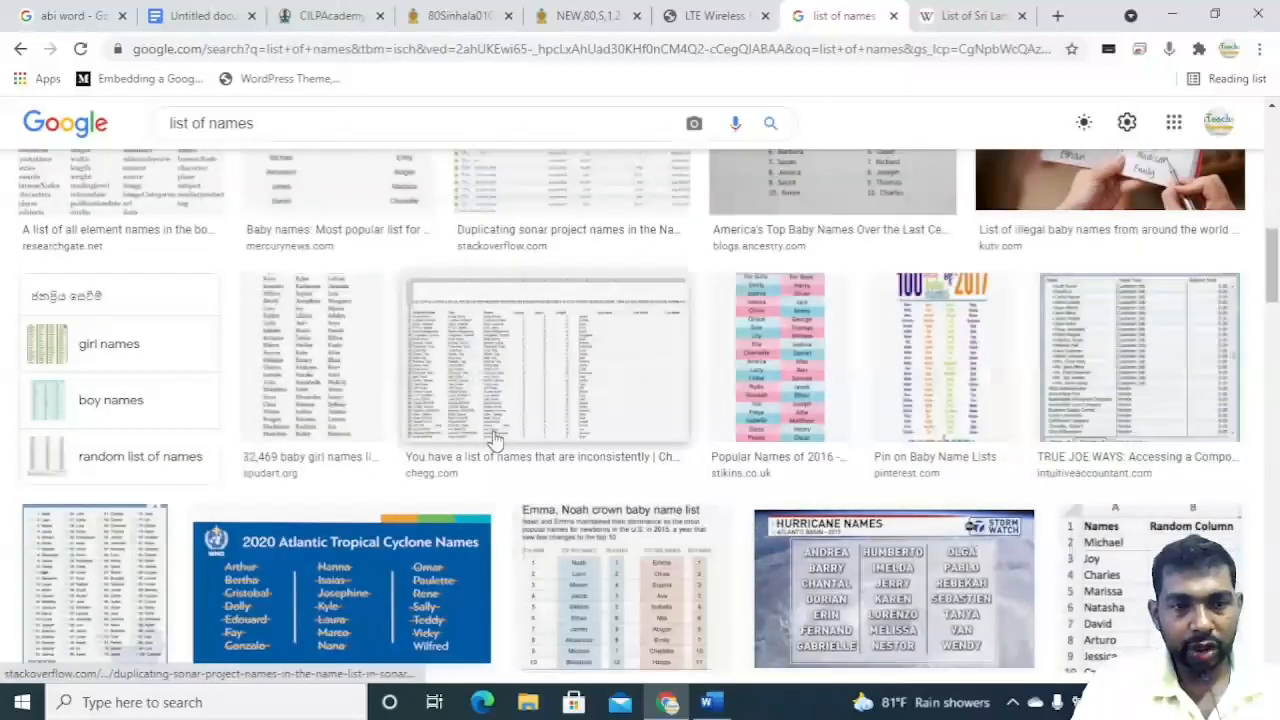
scroll(492, 440, "up", 1)
scroll(491, 442, "down", 5)
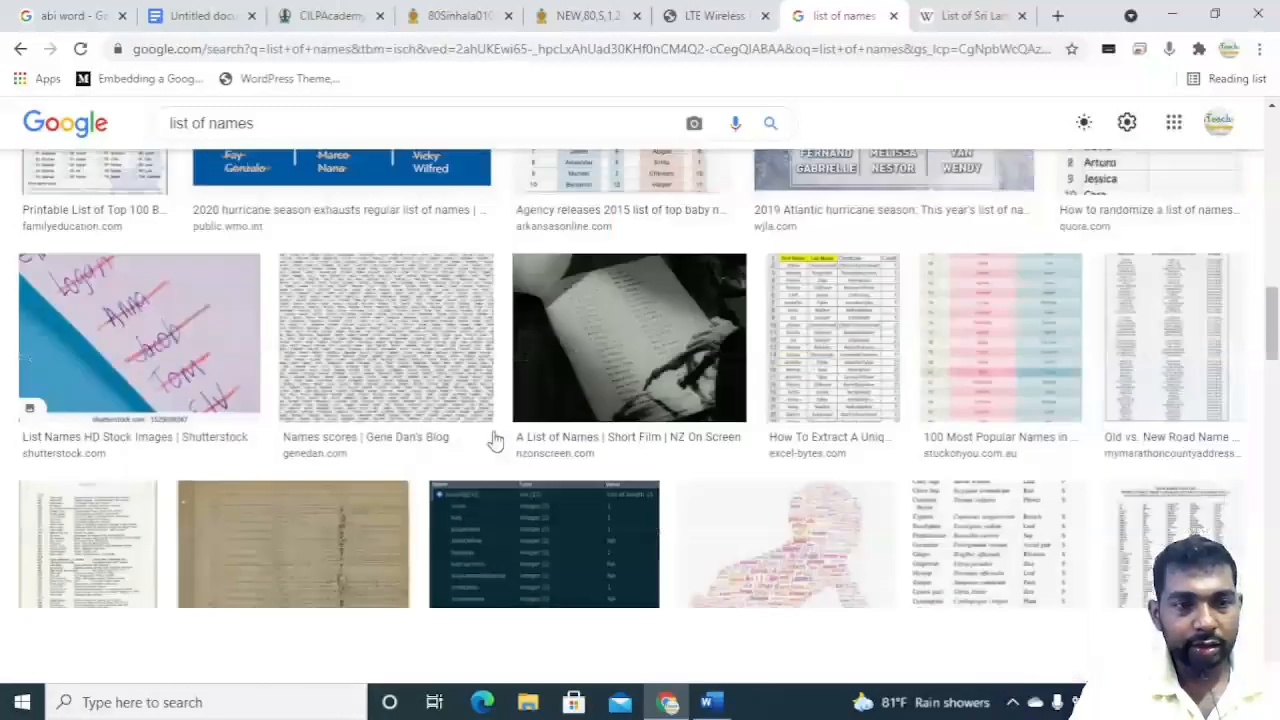
scroll(491, 442, "up", 4)
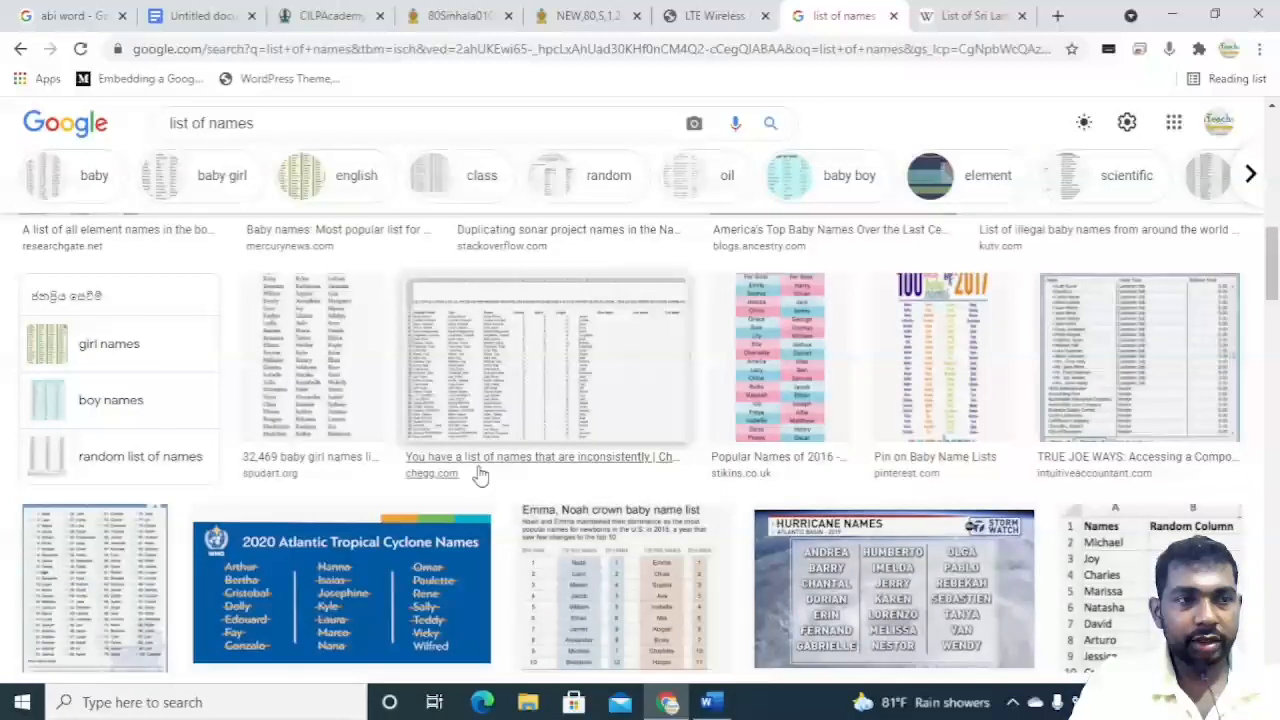
scroll(460, 455, "up", 2)
Search Google Images for multilevel list.
left_click_drag(254, 123, 107, 133)
type("mult")
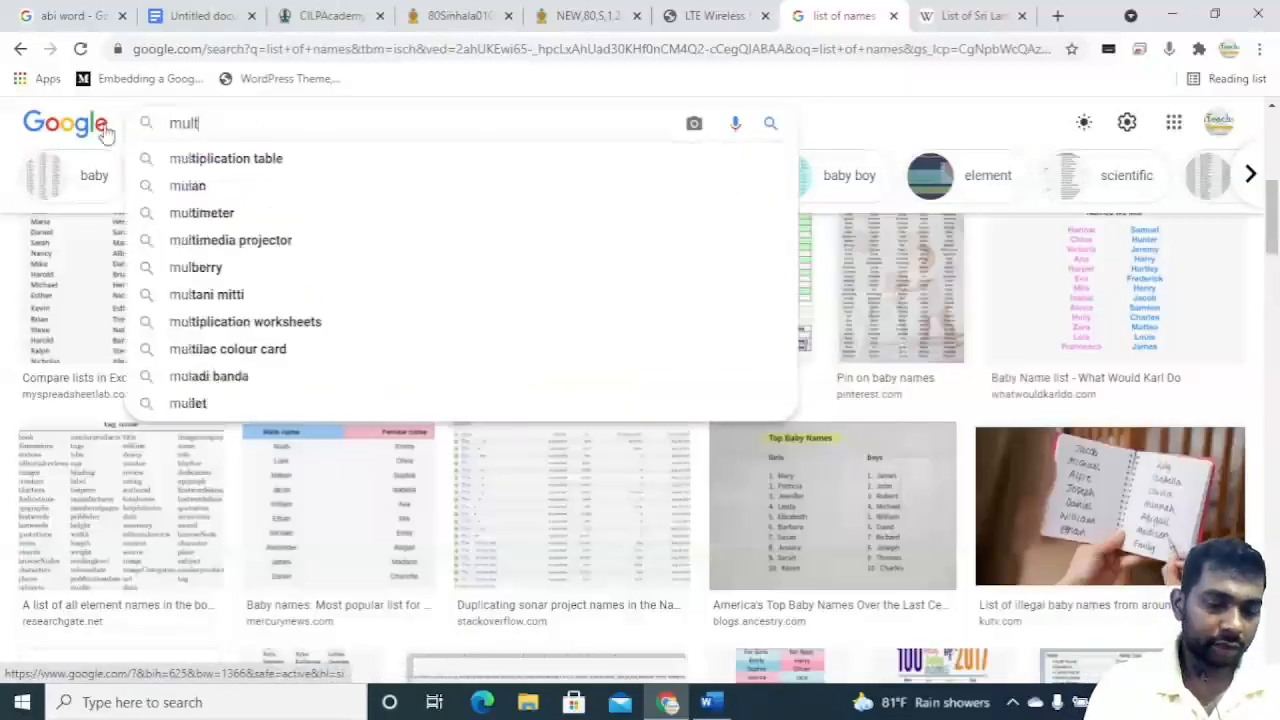
type("ile")
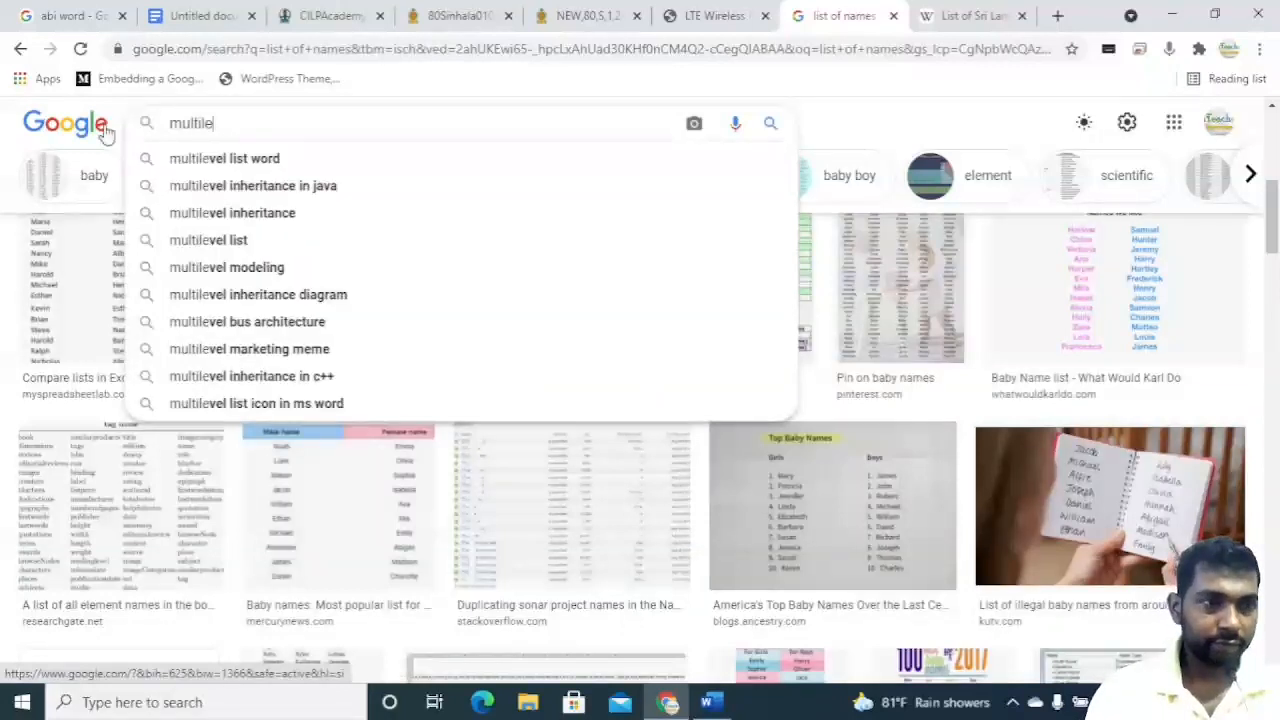
key("Down")
key("Down")
key("Down")
key("Down")
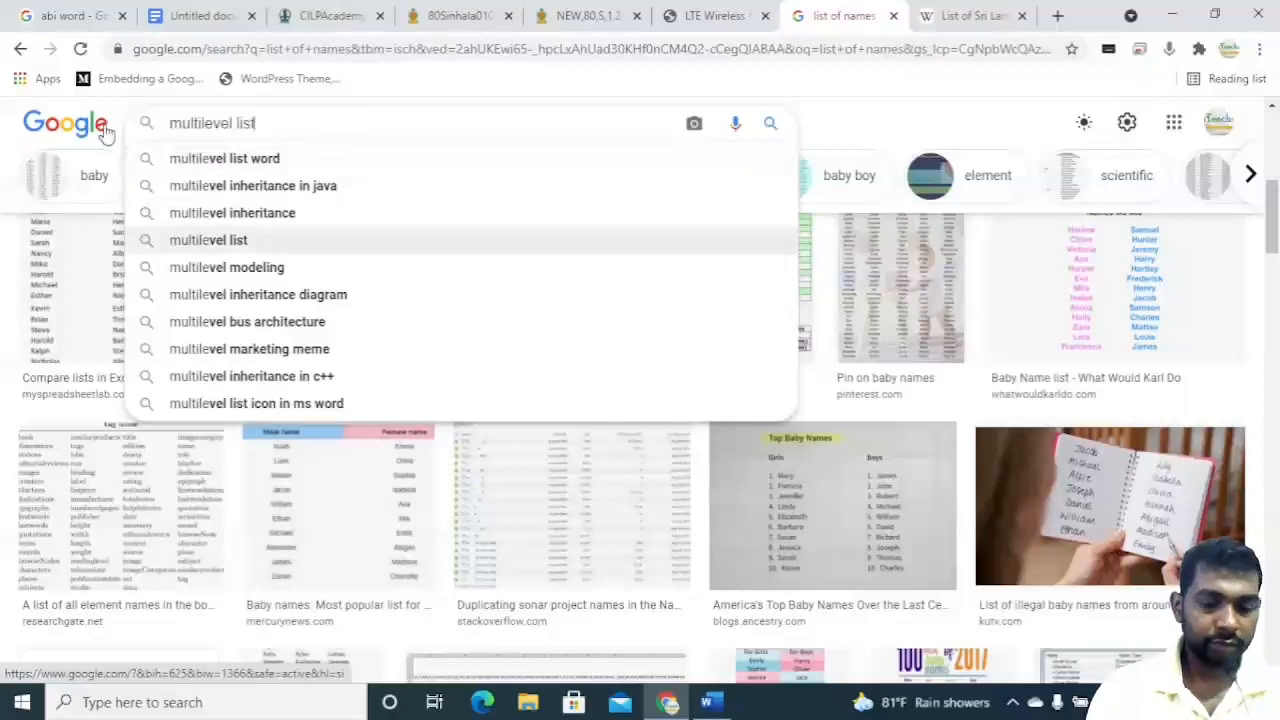
key("Return")
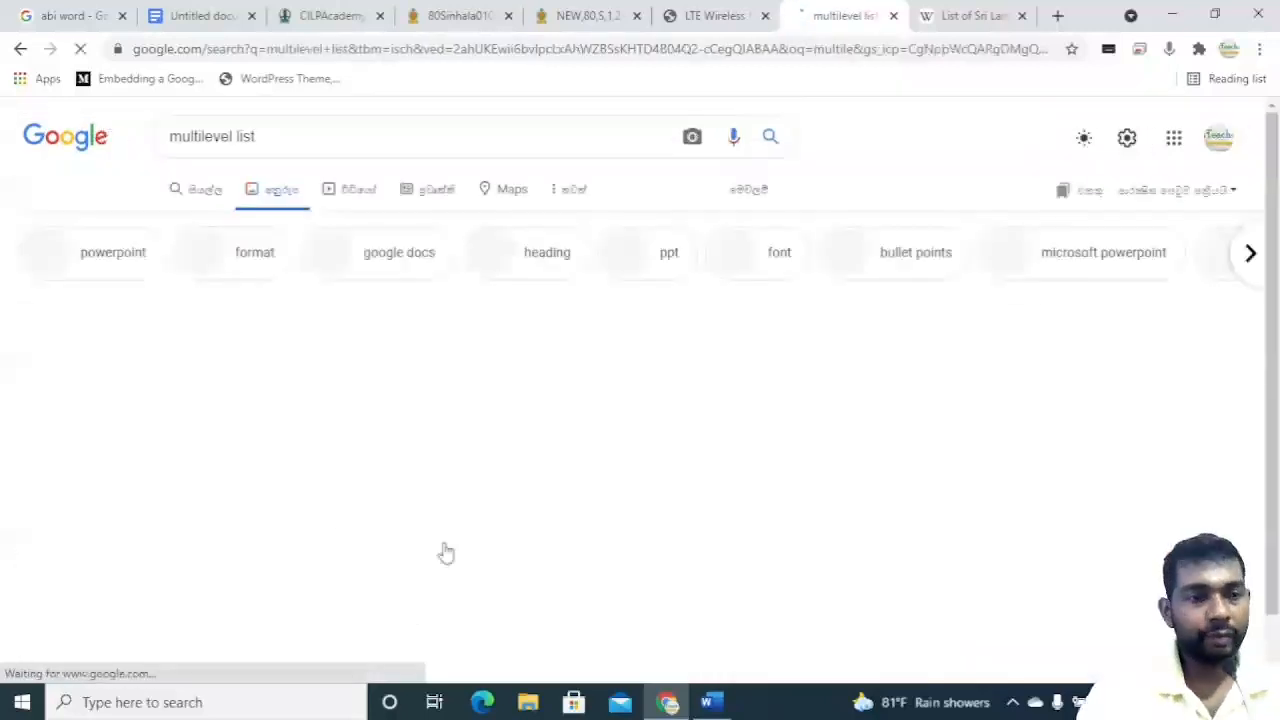
Browse and open example images of multilevel lists in the results.
scroll(548, 495, "down", 4)
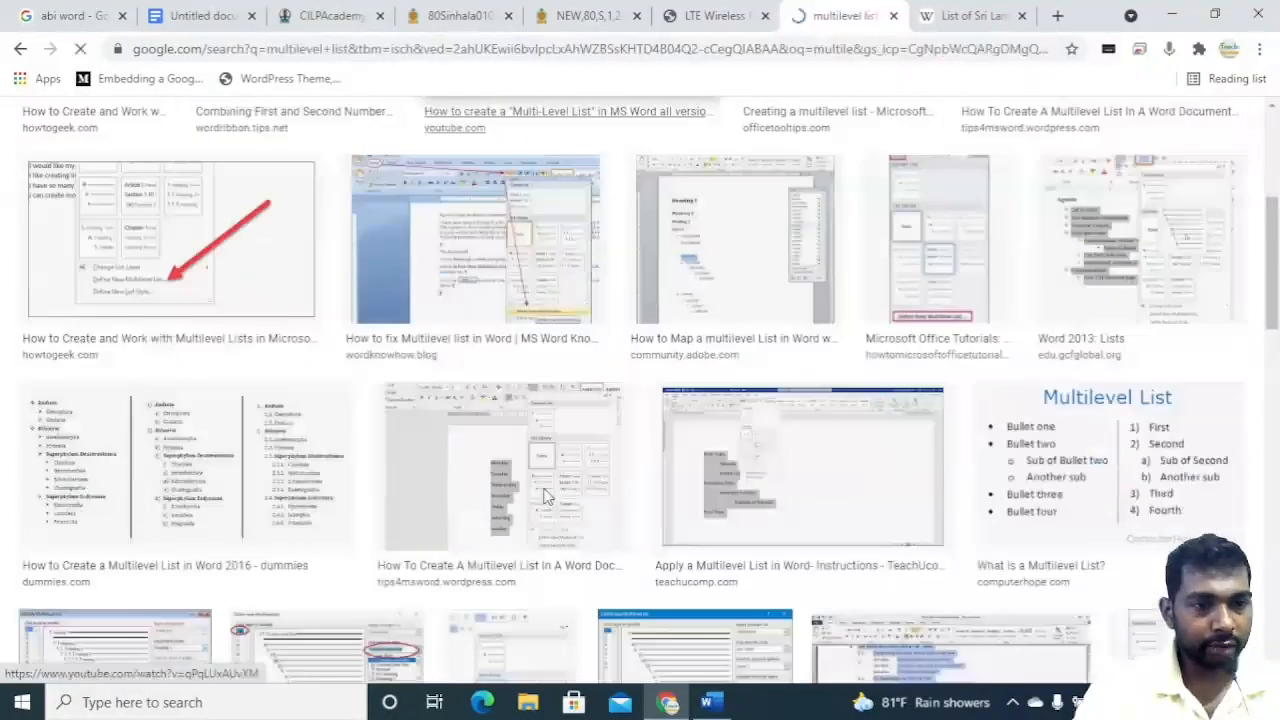
scroll(545, 495, "down", 2)
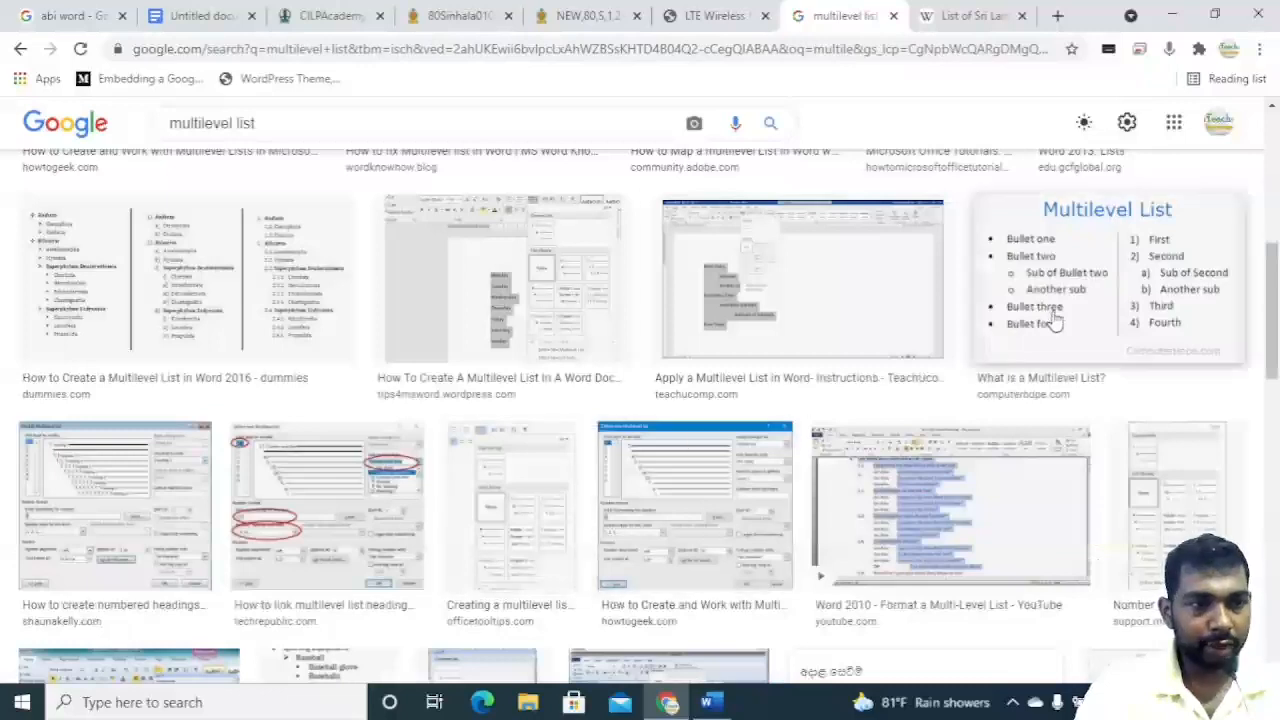
left_click(337, 334)
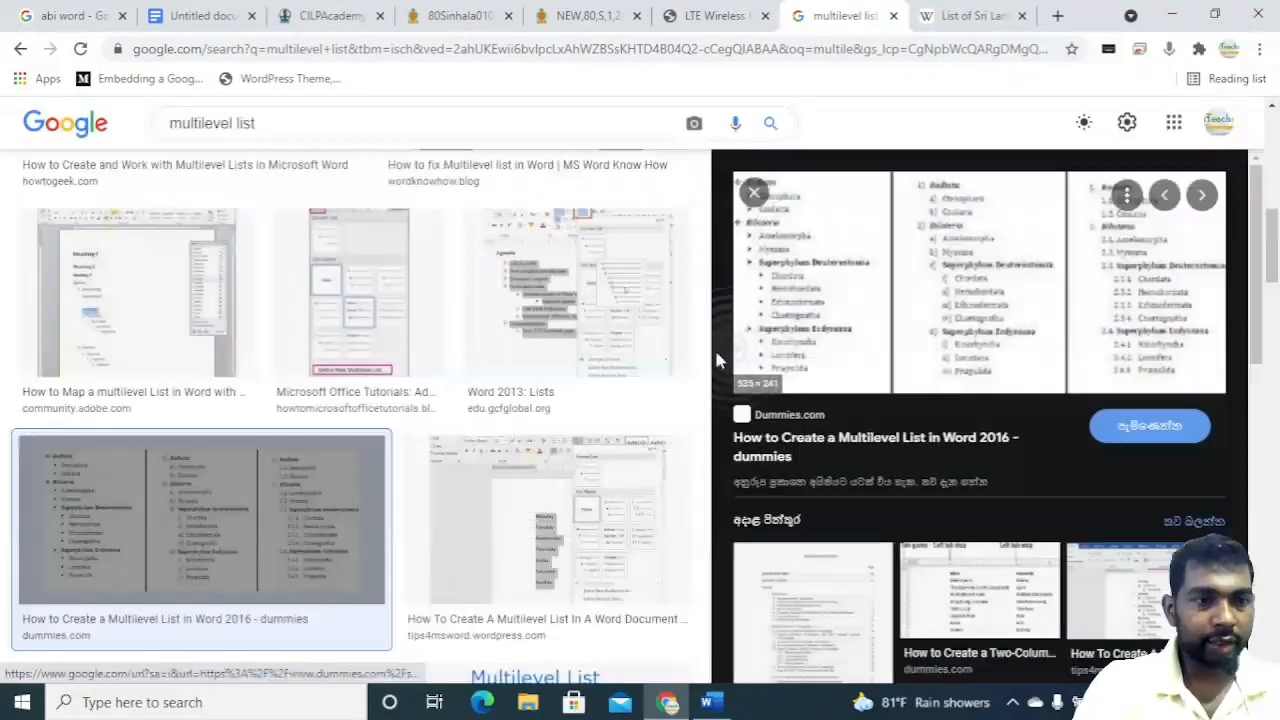
scroll(516, 552, "down", 5)
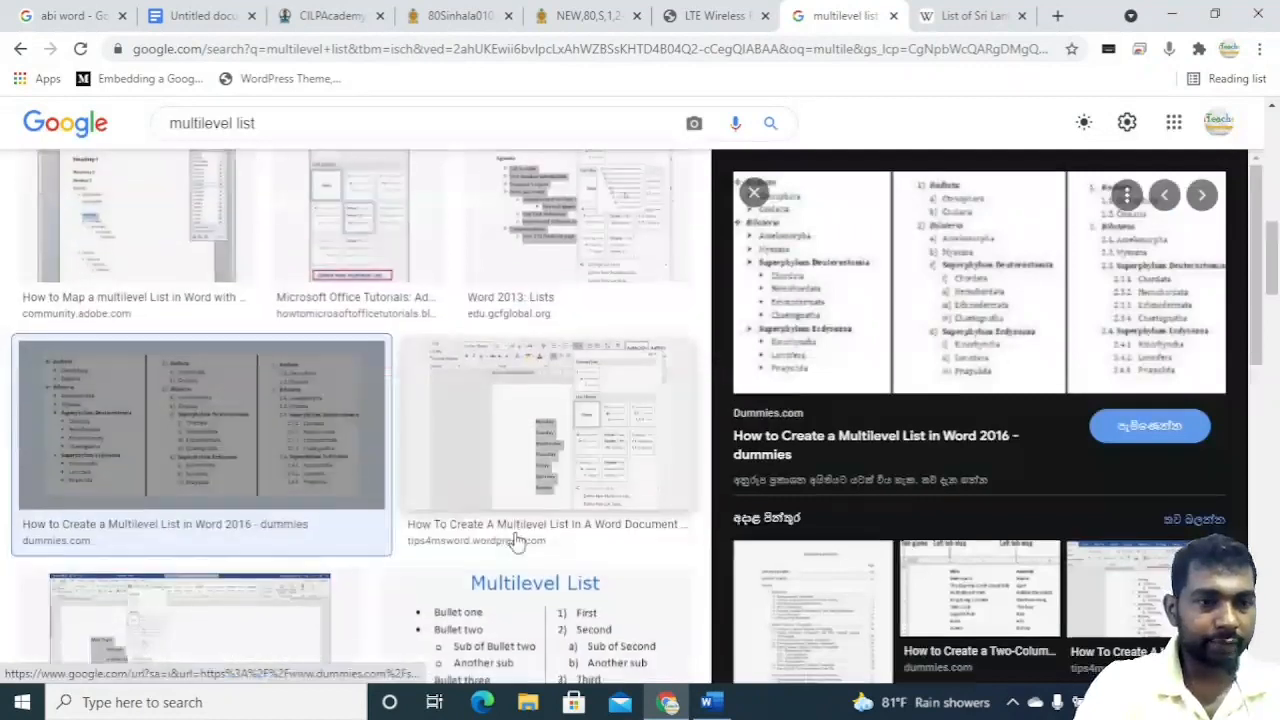
left_click(523, 278)
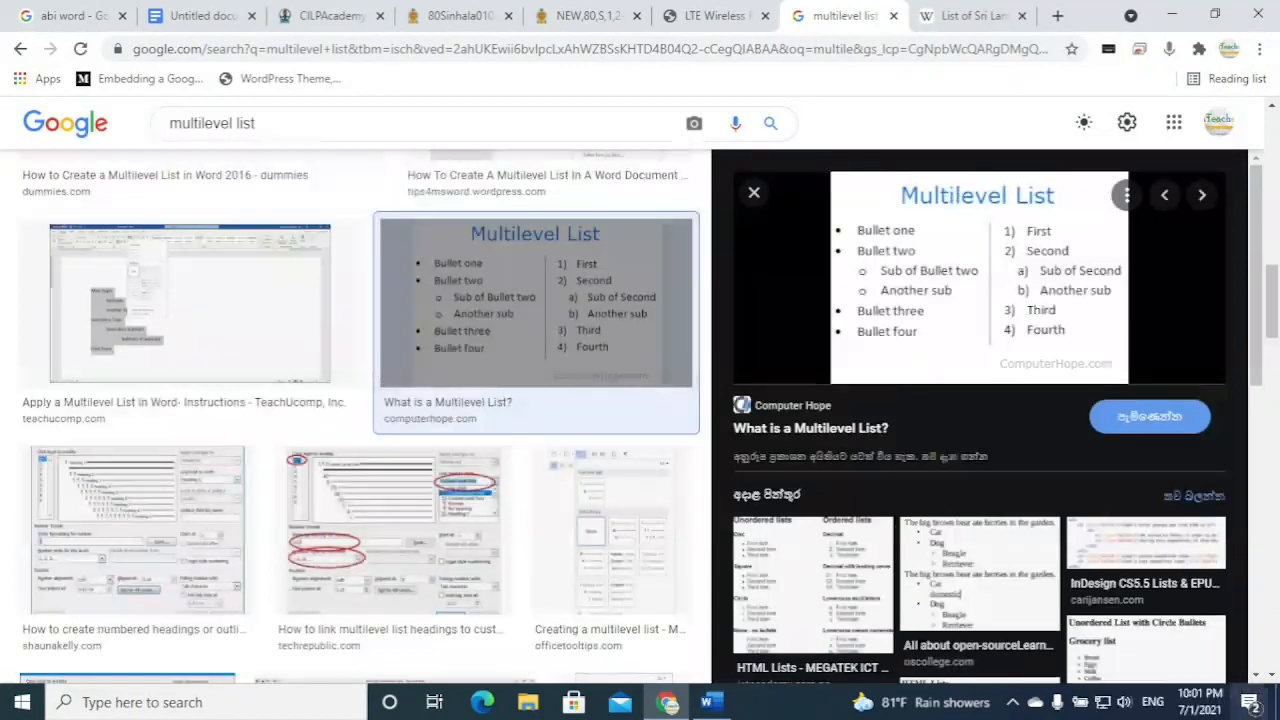
Switch back to Word and delete all content in the document.
left_click(710, 704)
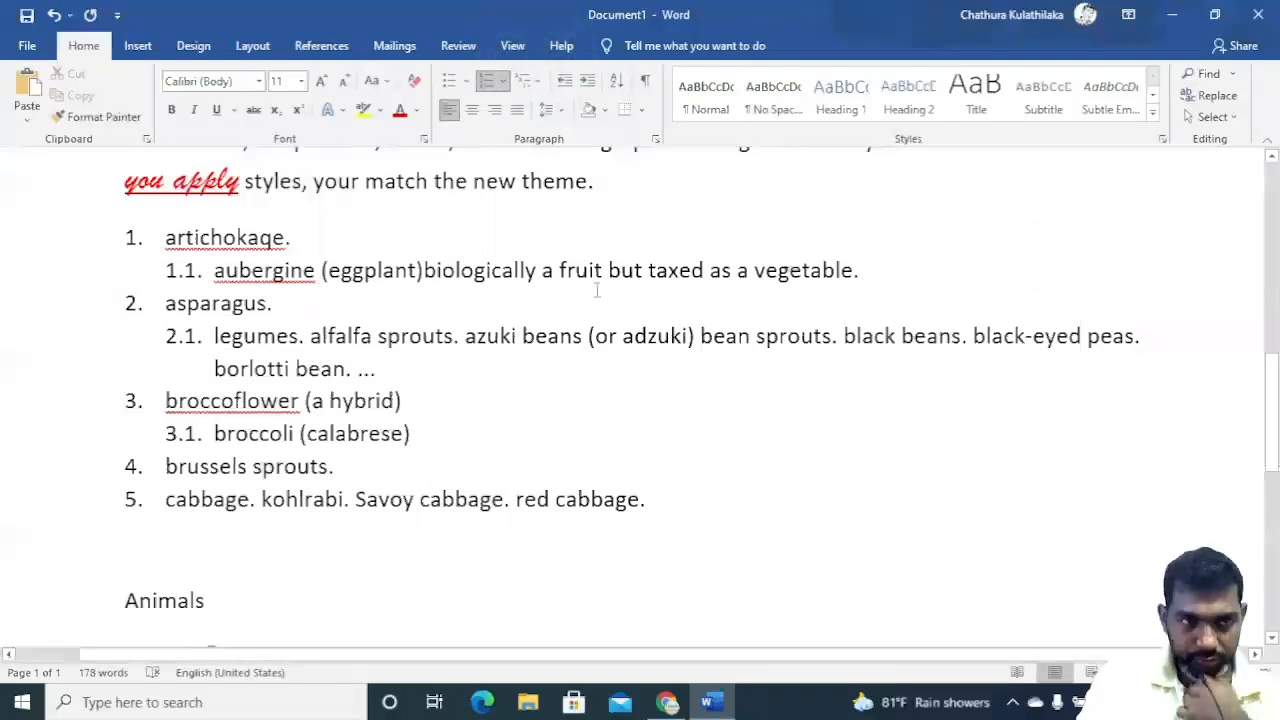
scroll(618, 296, "up", 5)
scroll(618, 296, "up", 3)
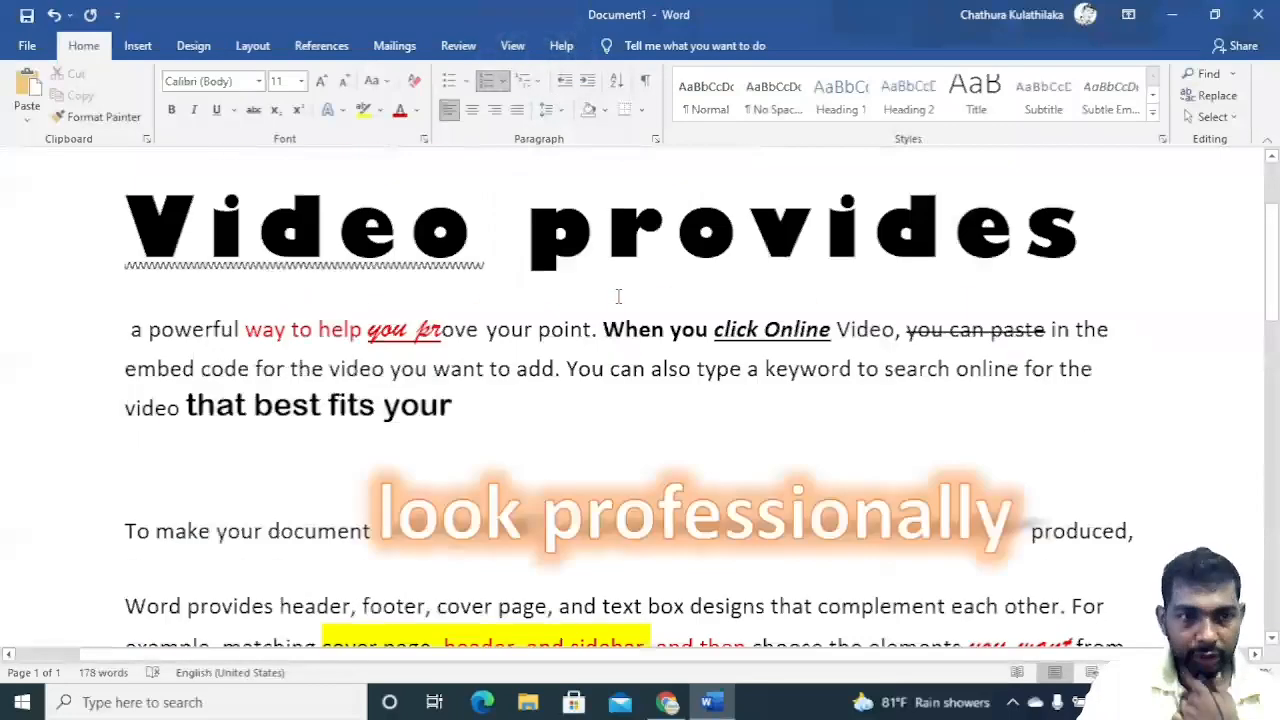
scroll(618, 296, "down", 4)
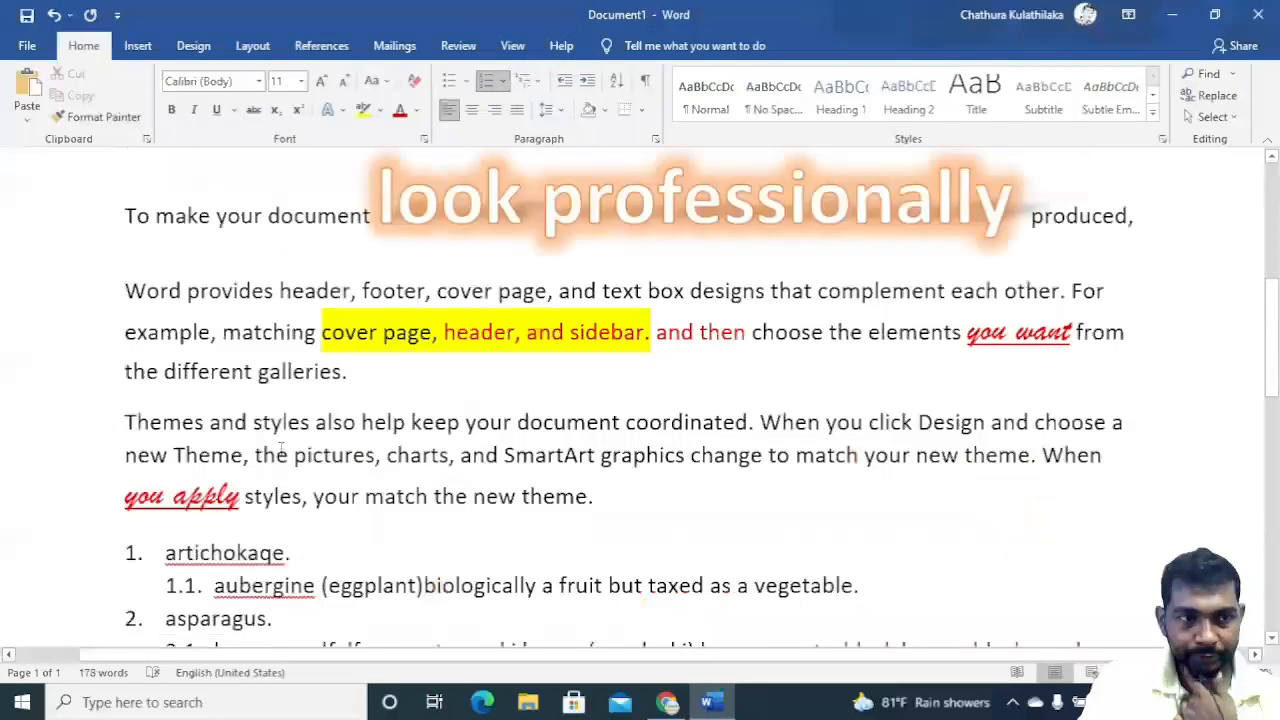
left_click(124, 296)
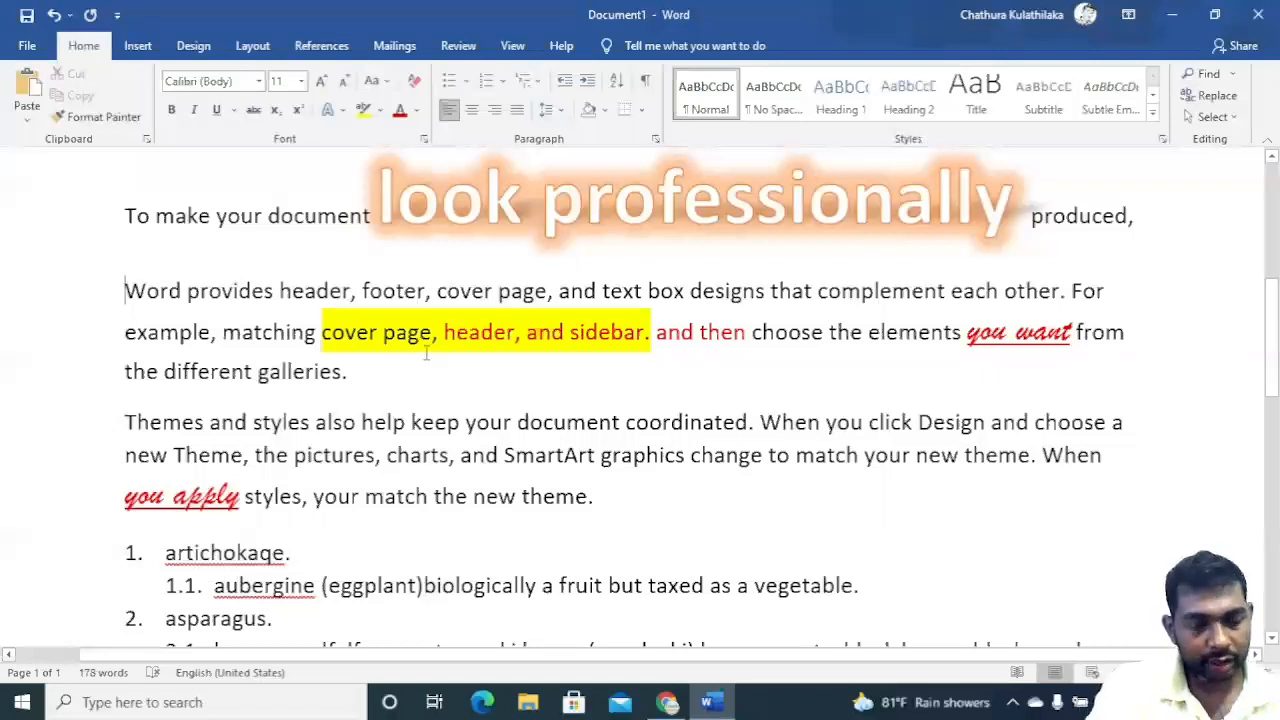
key("ctrl+a")
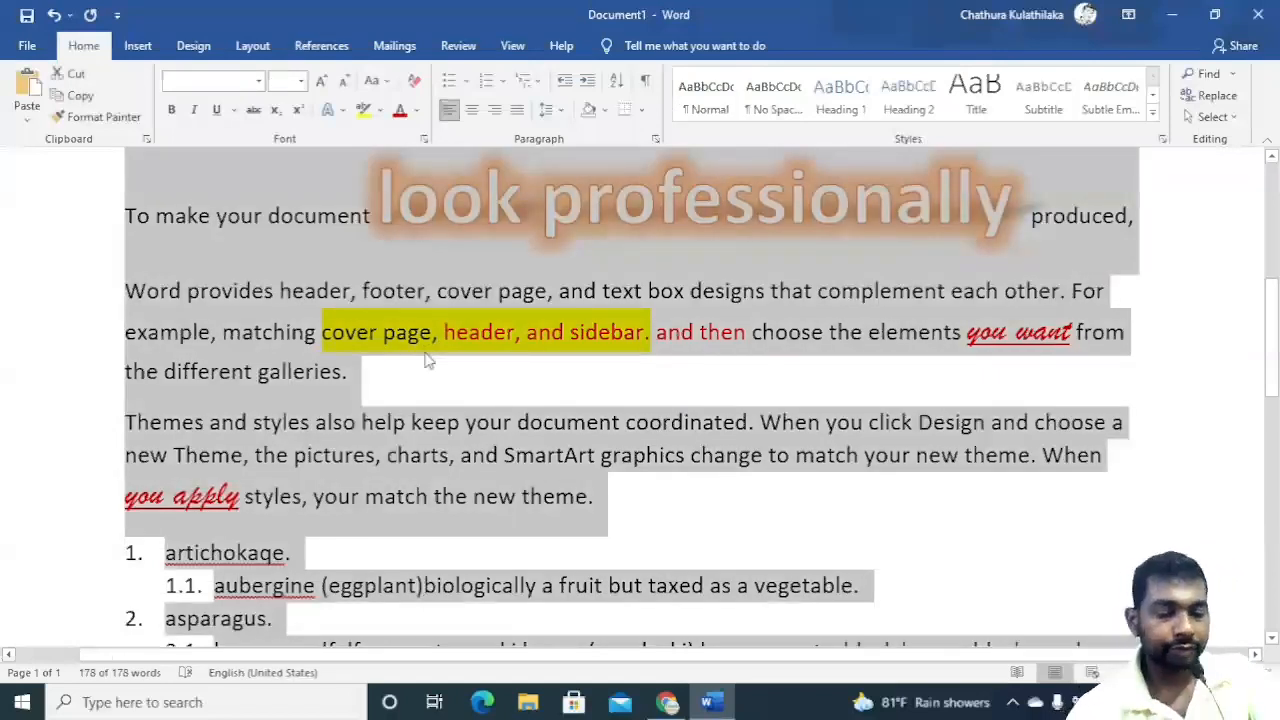
key("Delete")
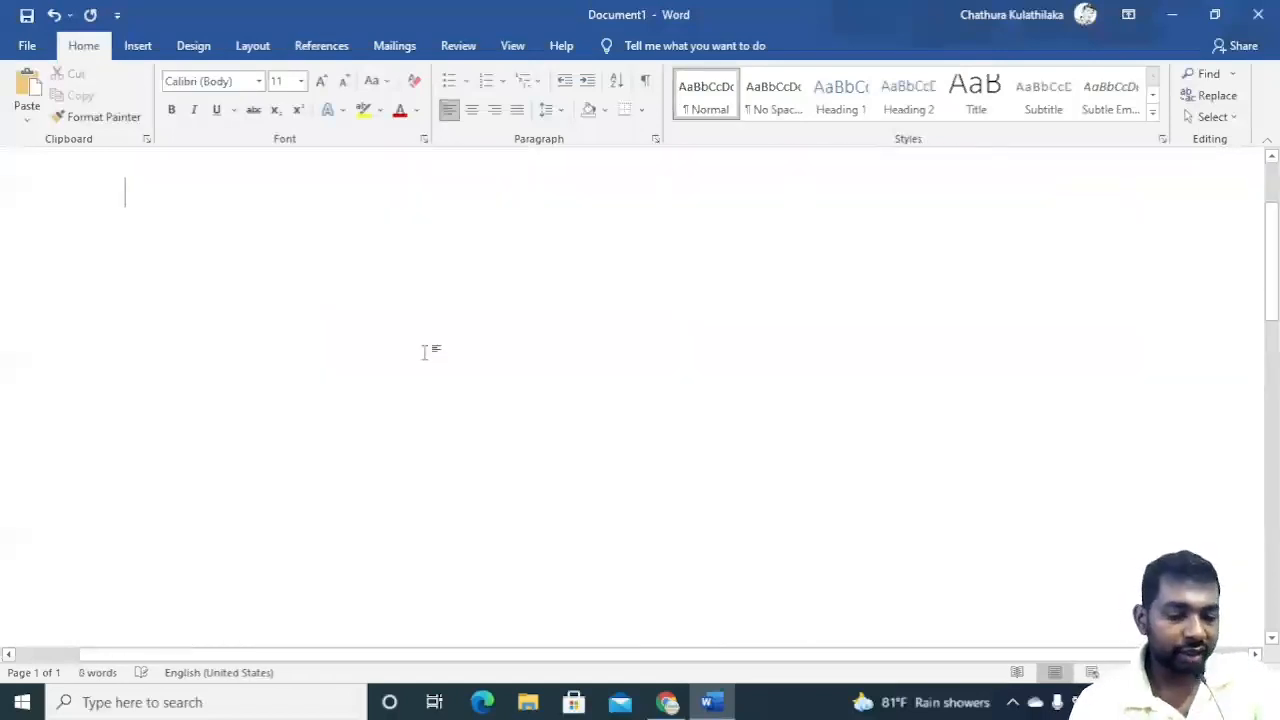
Generate five paragraphs of sample text with =rand(5).
type("=rand(5)")
key("Return")
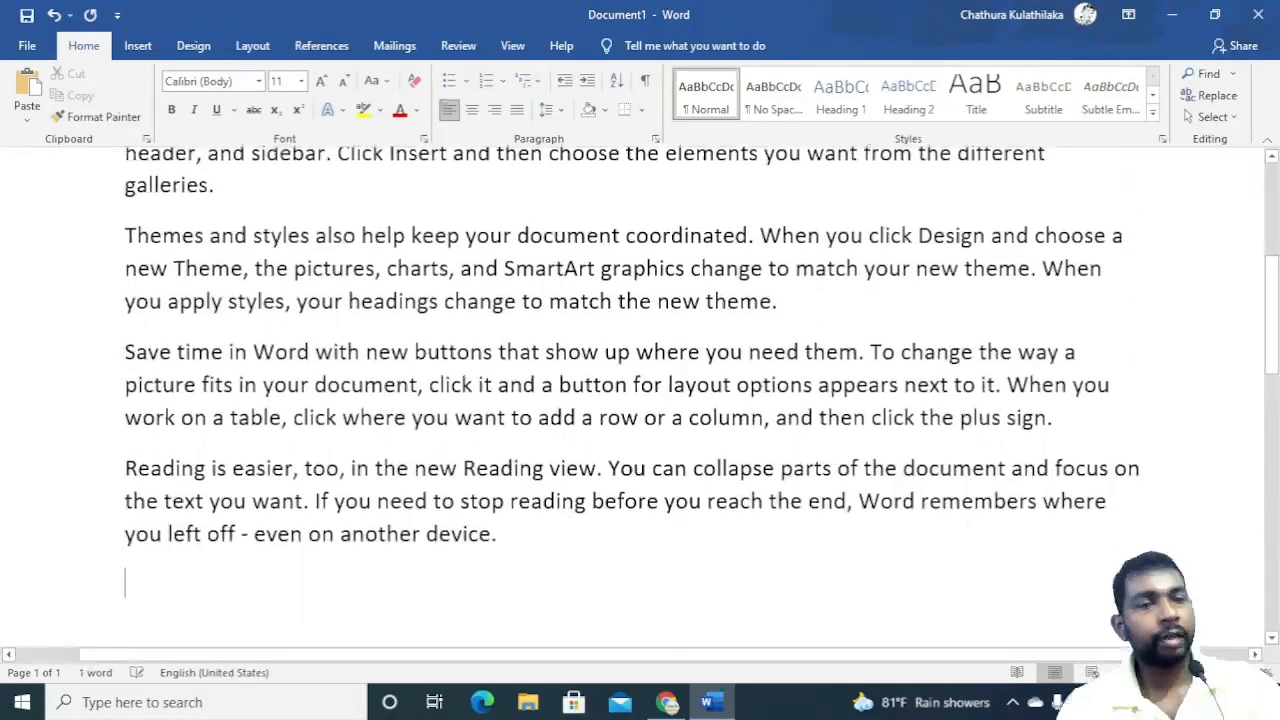
Select all five paragraphs and apply a numbered list to them.
key("ctrl+Home")
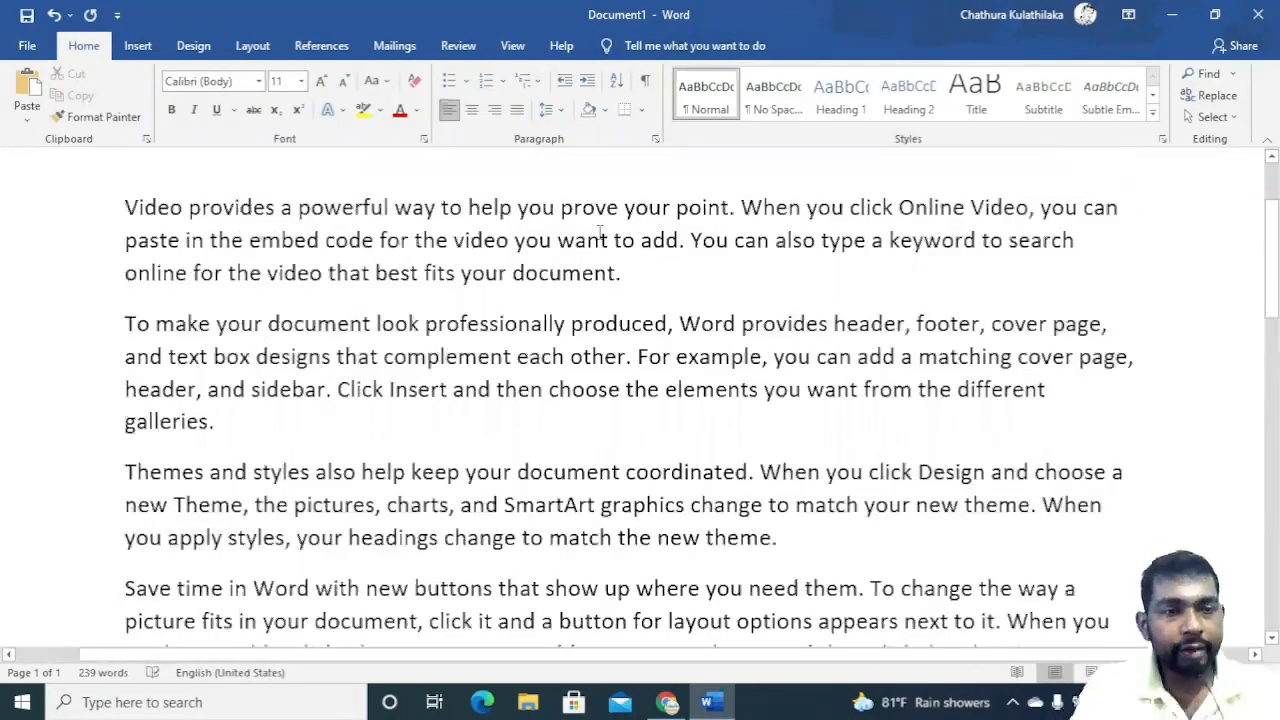
left_click(209, 323)
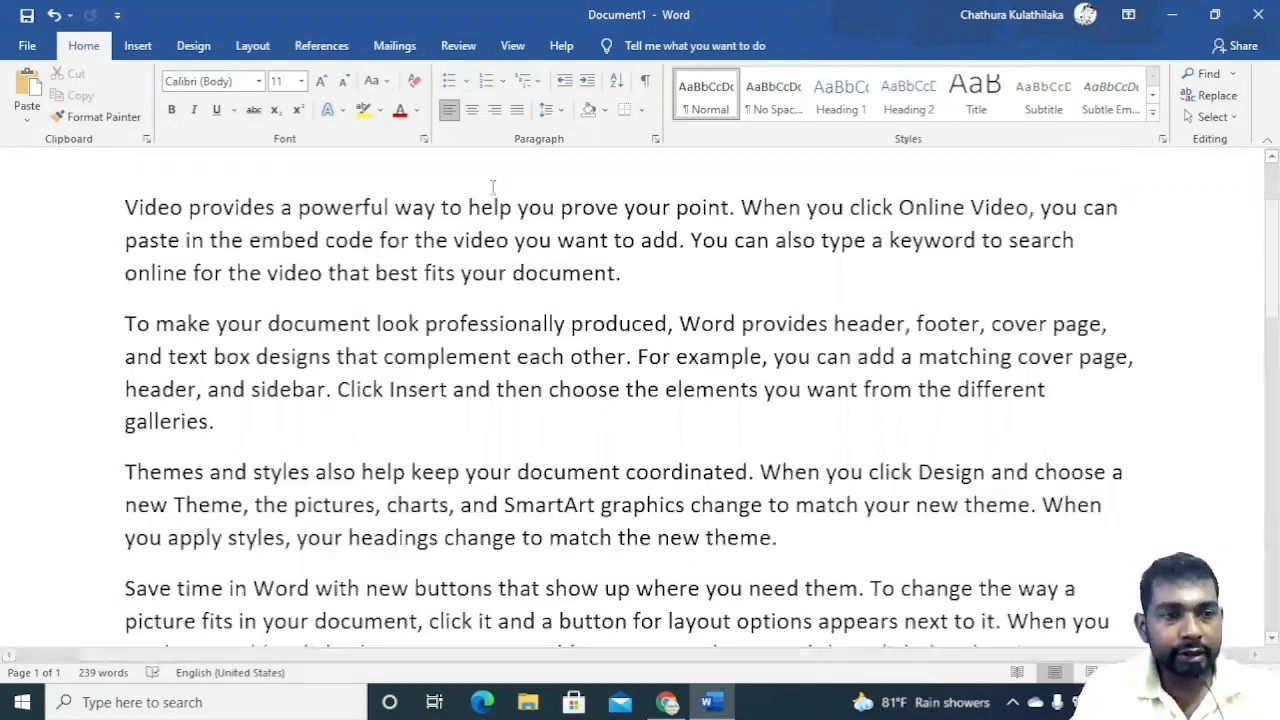
left_click_drag(138, 212, 185, 242)
left_click_drag(199, 348, 262, 568)
scroll(262, 568, "down", 2)
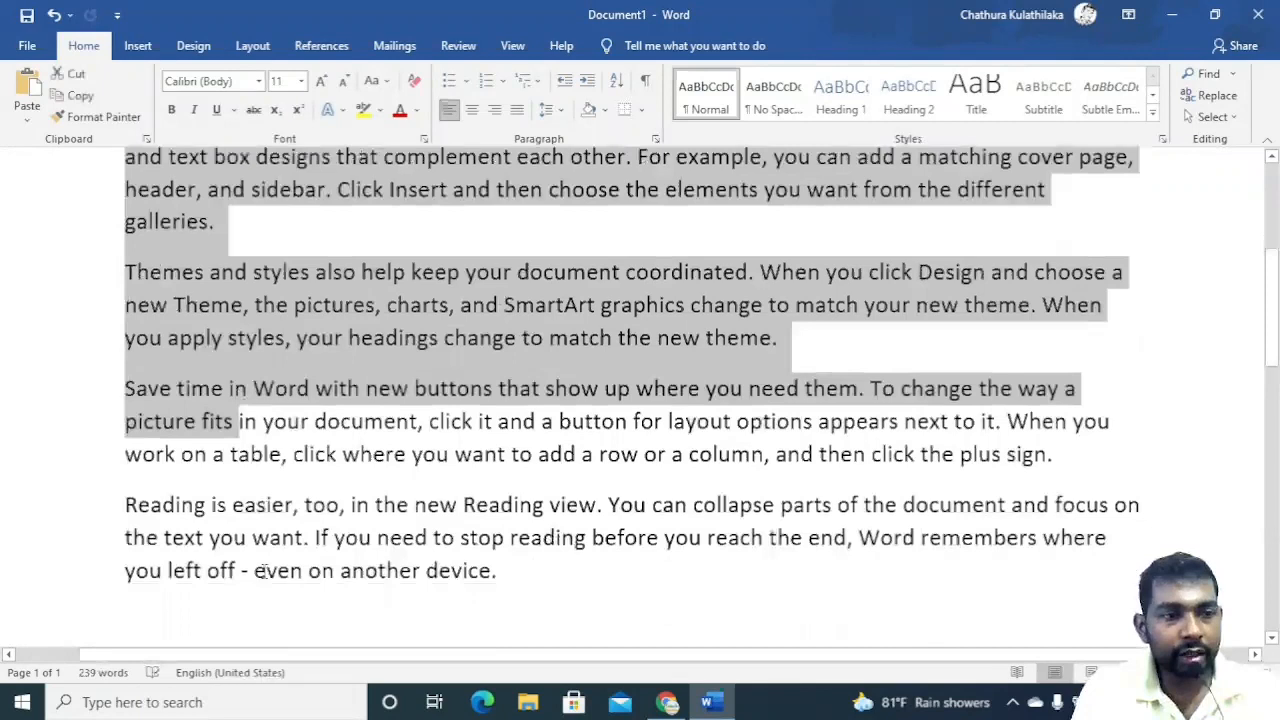
left_click_drag(262, 468, 487, 85)
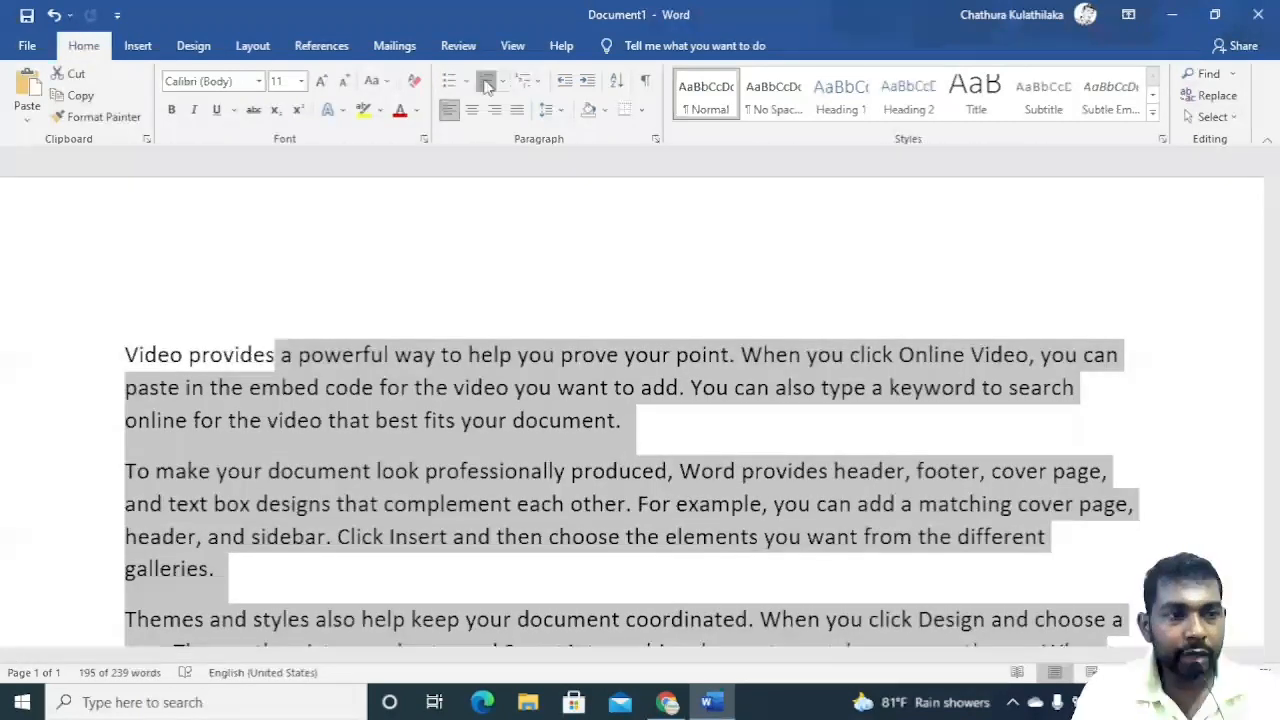
left_click(487, 82)
scroll(348, 422, "down", 2)
scroll(348, 422, "down", 3)
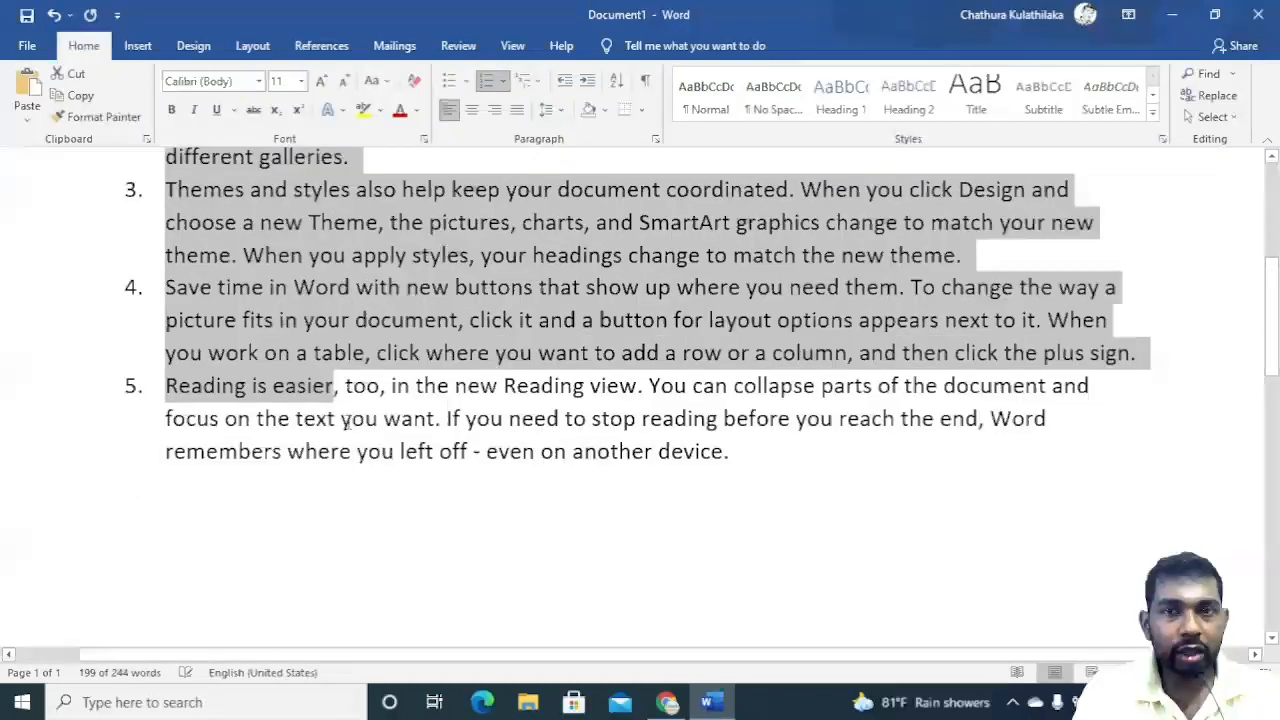
Show and then hide the formatting marks in the numbered paragraphs.
scroll(350, 428, "up", 3)
scroll(350, 428, "up", 2)
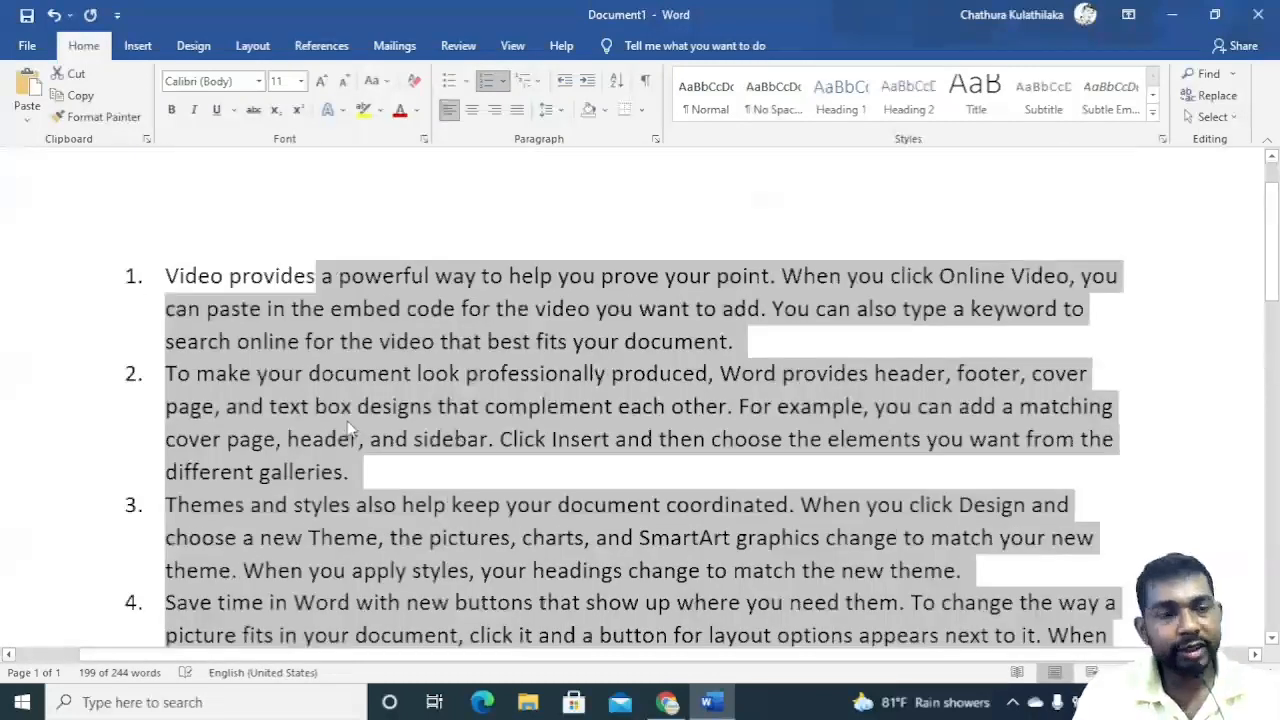
left_click(378, 316)
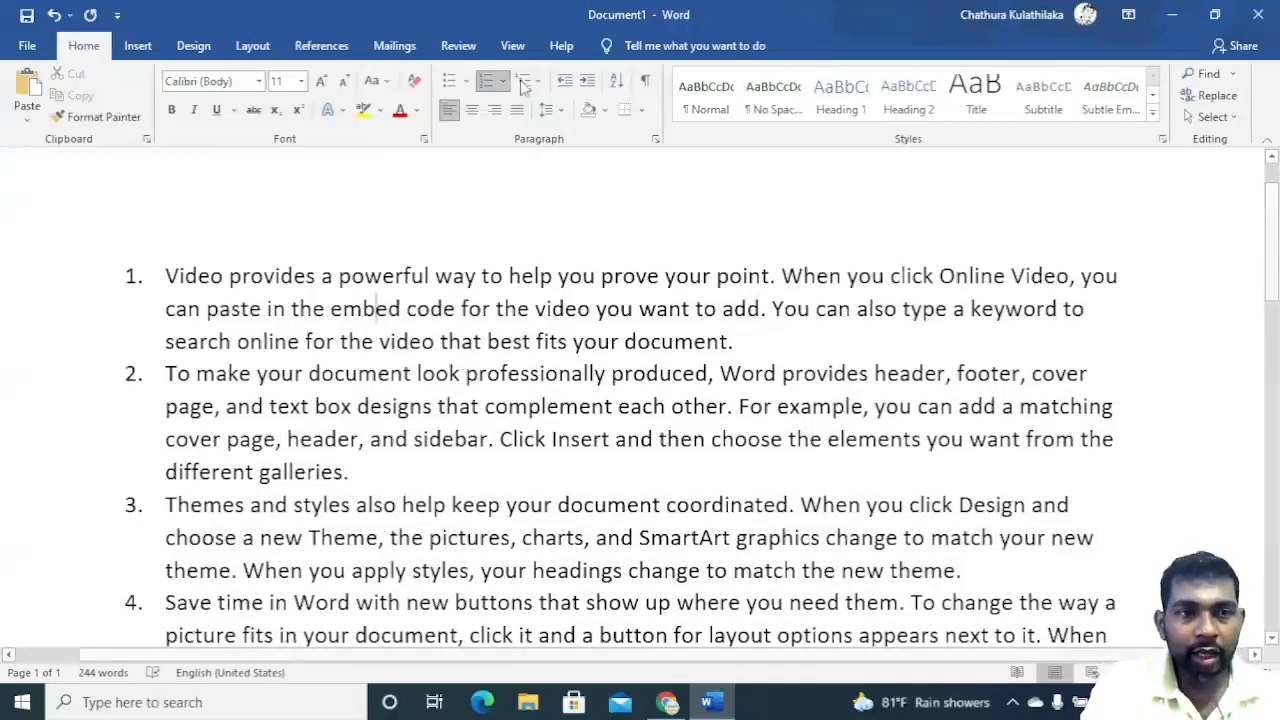
left_click(647, 87)
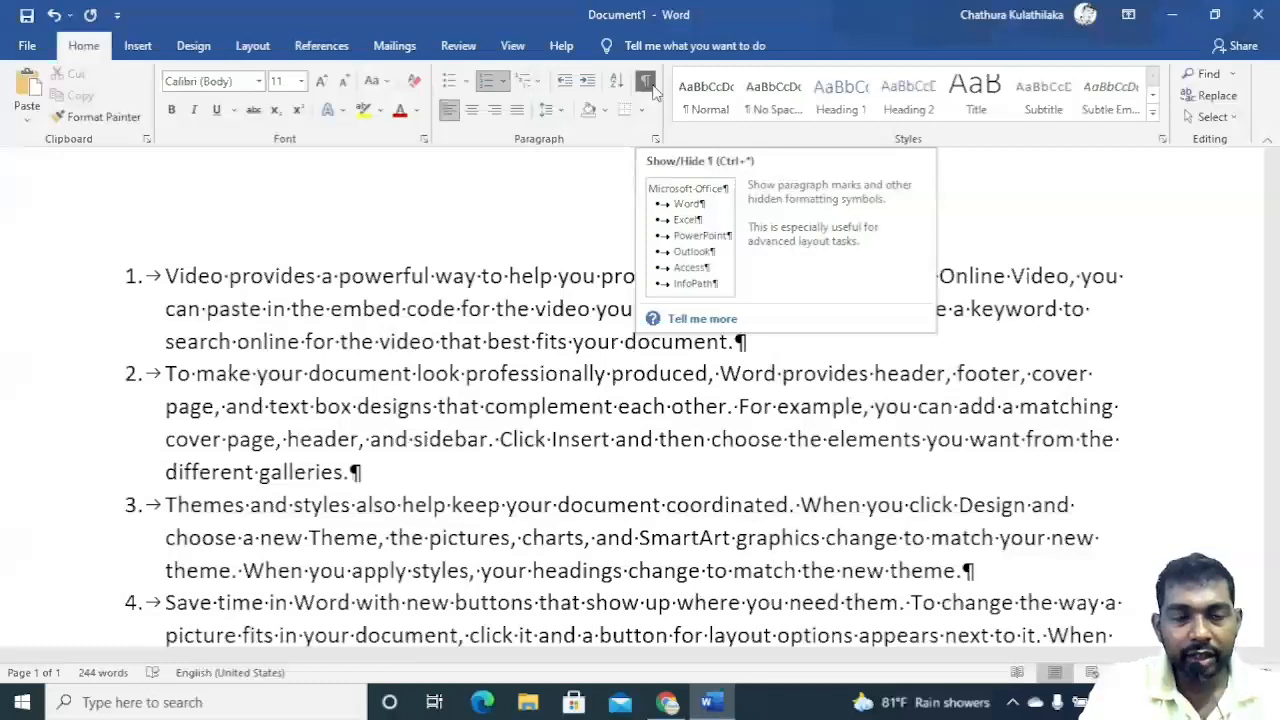
left_click(655, 92)
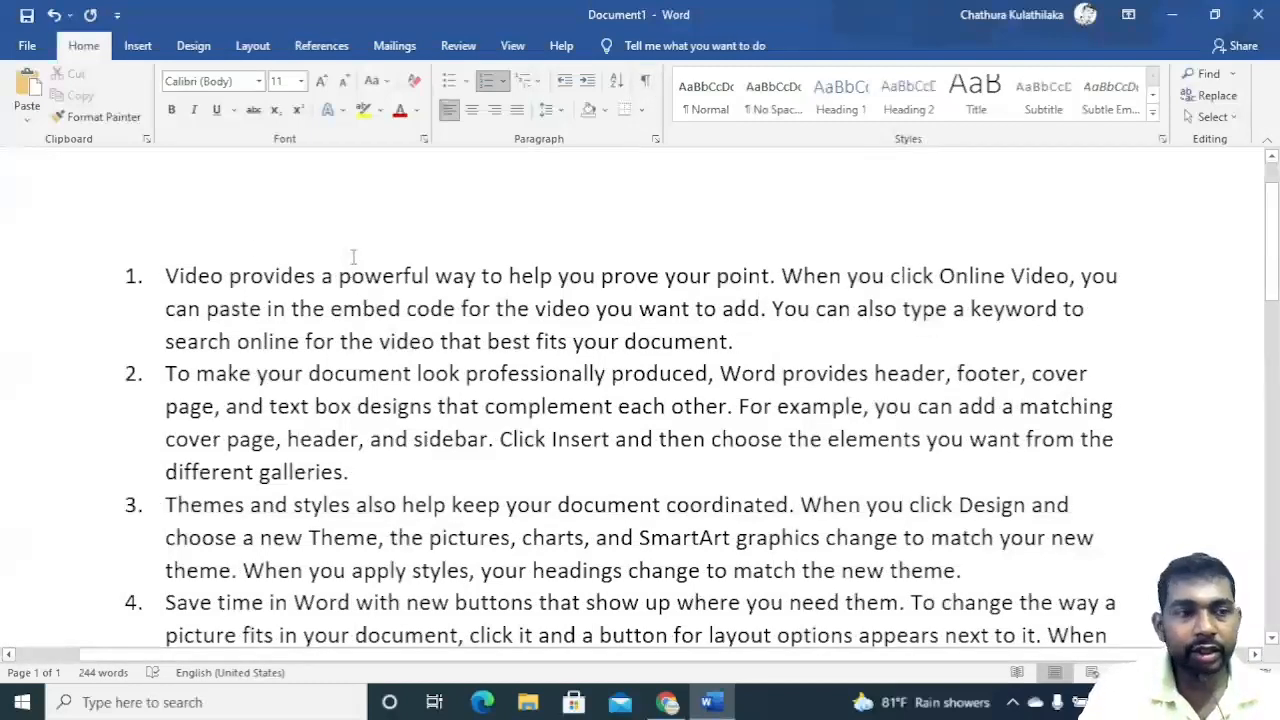
Remove the numbering from the first paragraph and then from all paragraphs.
left_click(492, 84)
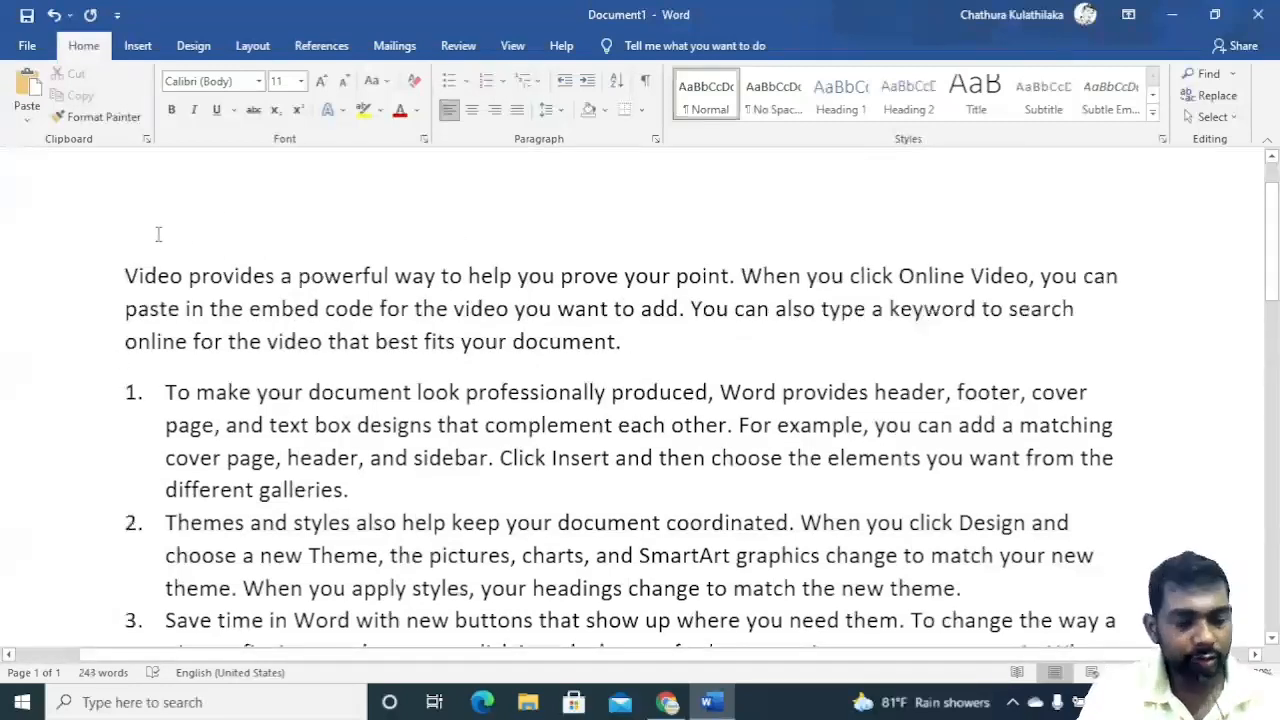
key("ctrl+a")
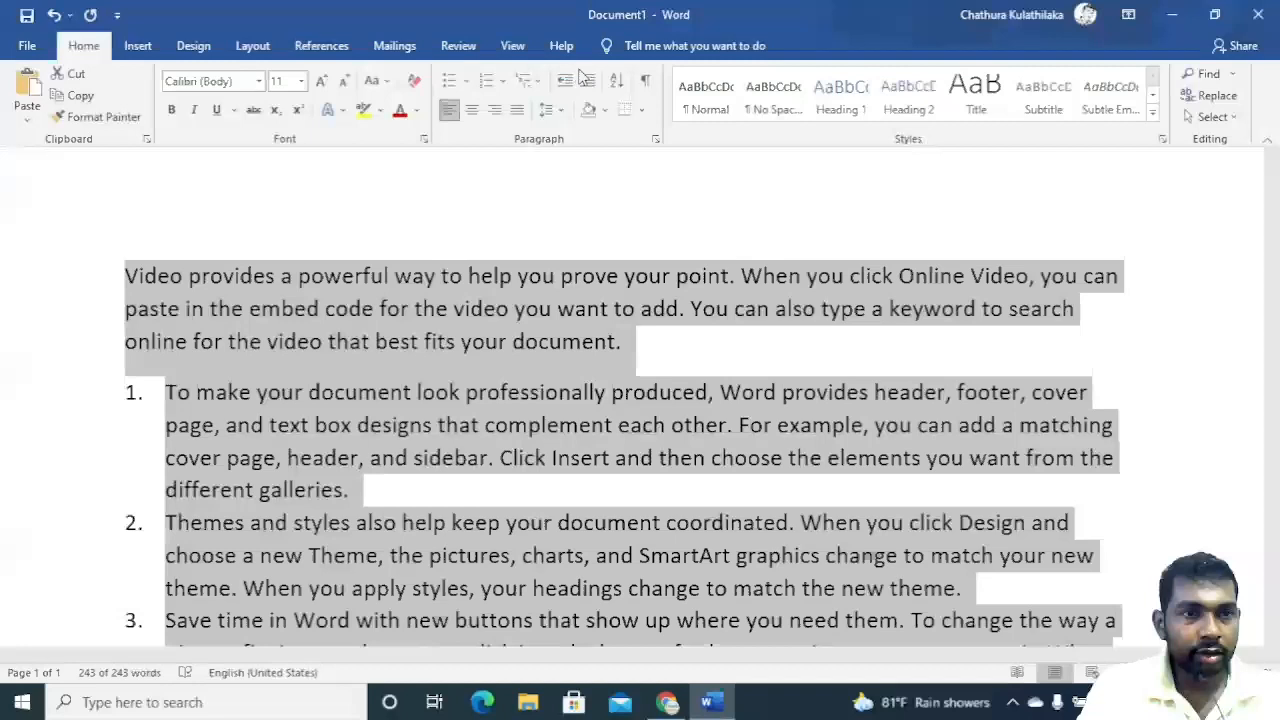
left_click(490, 84)
left_click(490, 84)
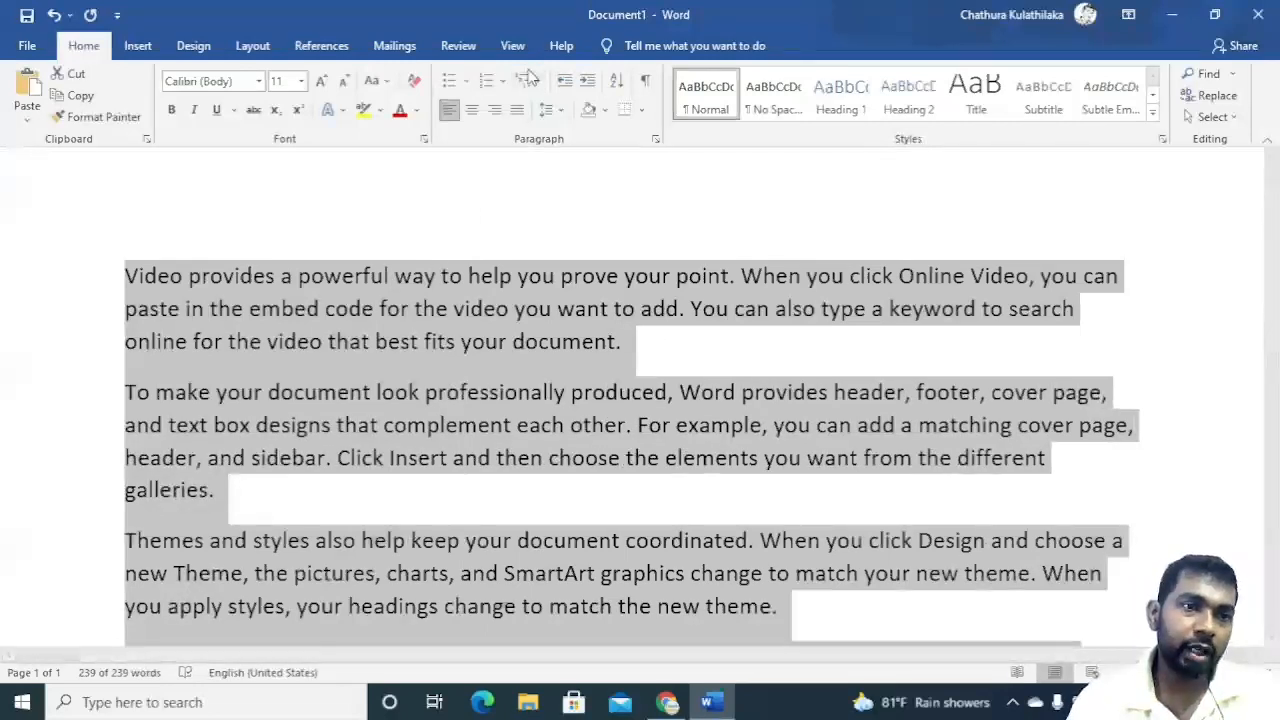
Increase the second paragraph's indent twice, then decrease it back to the margin.
left_click(341, 392)
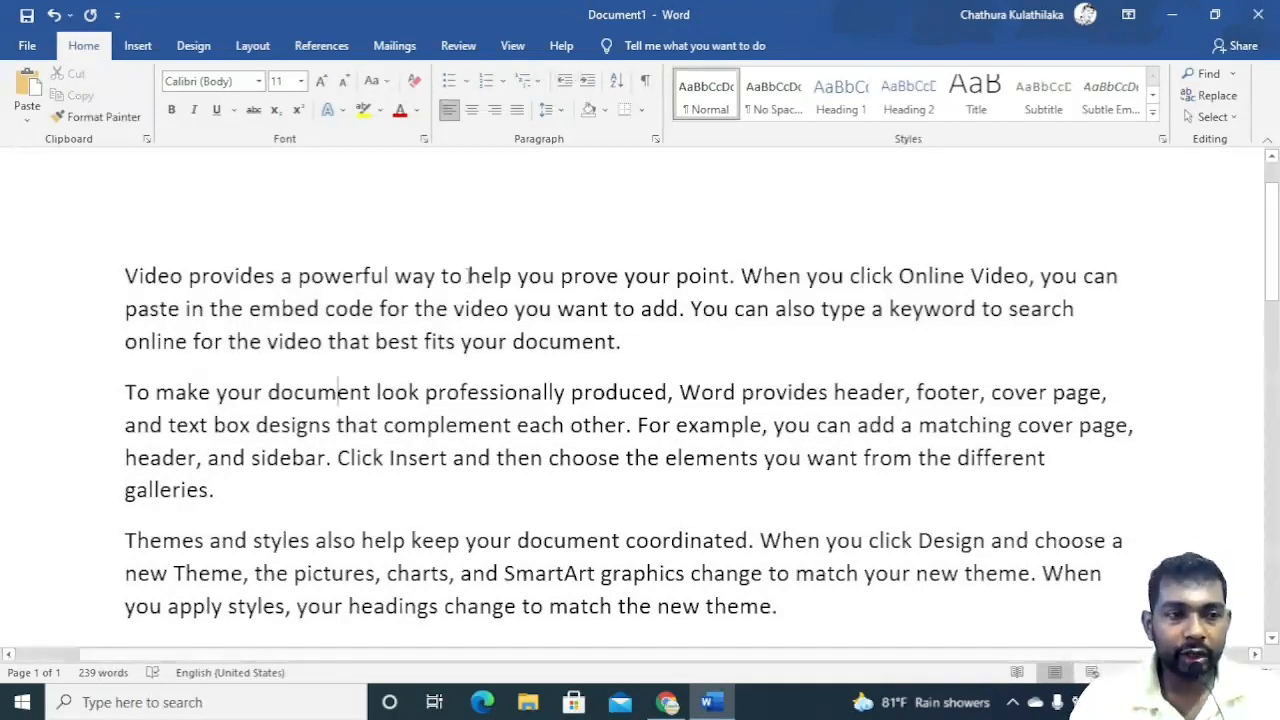
left_click(338, 392)
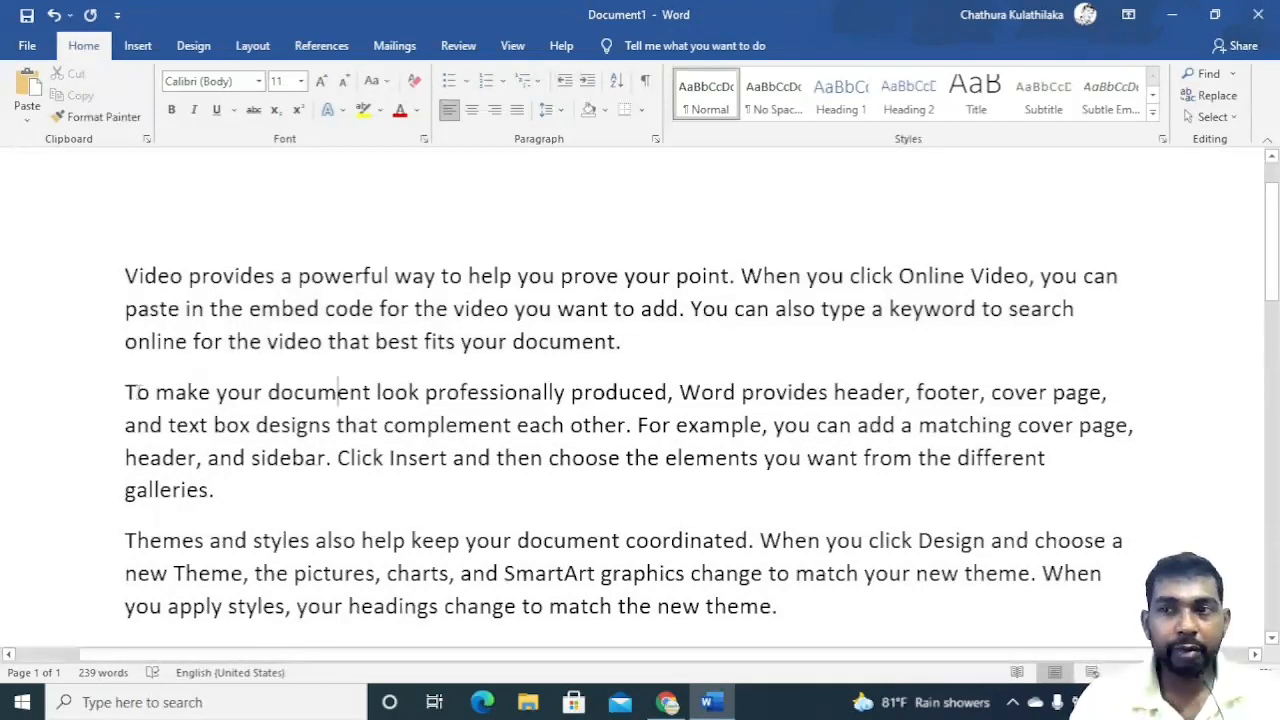
left_click(197, 392)
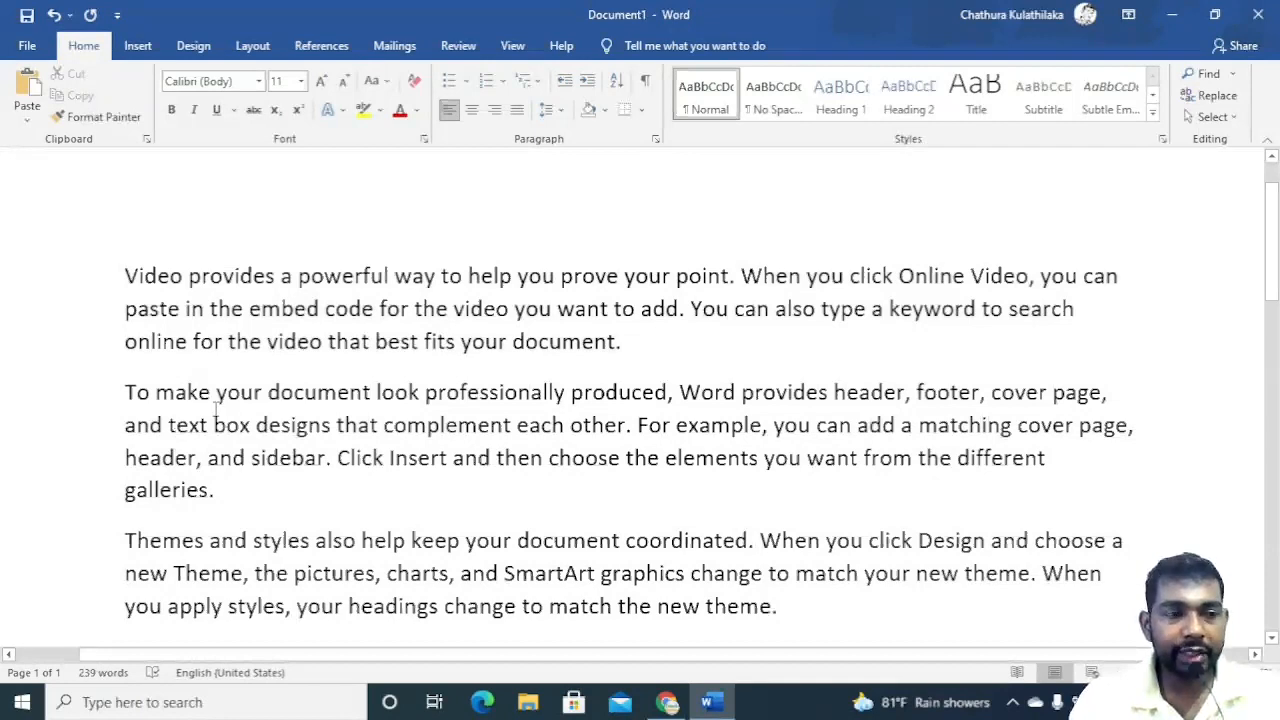
left_click(588, 82)
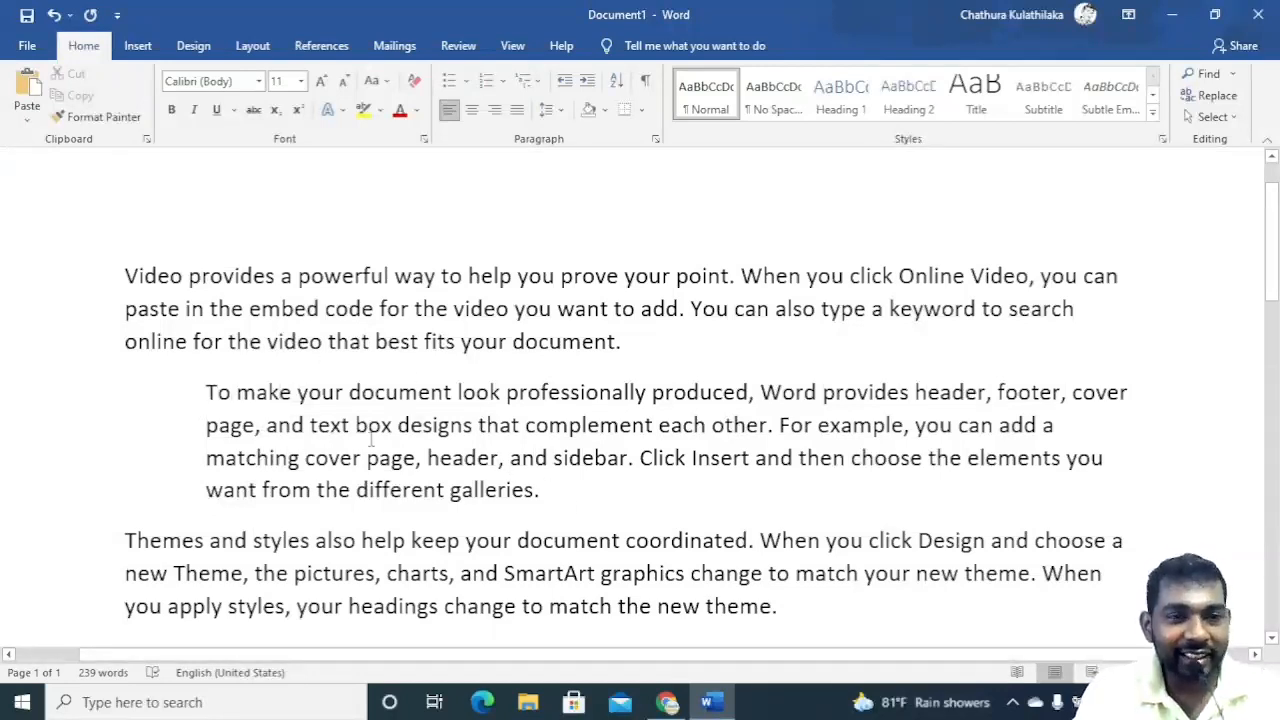
left_click(588, 81)
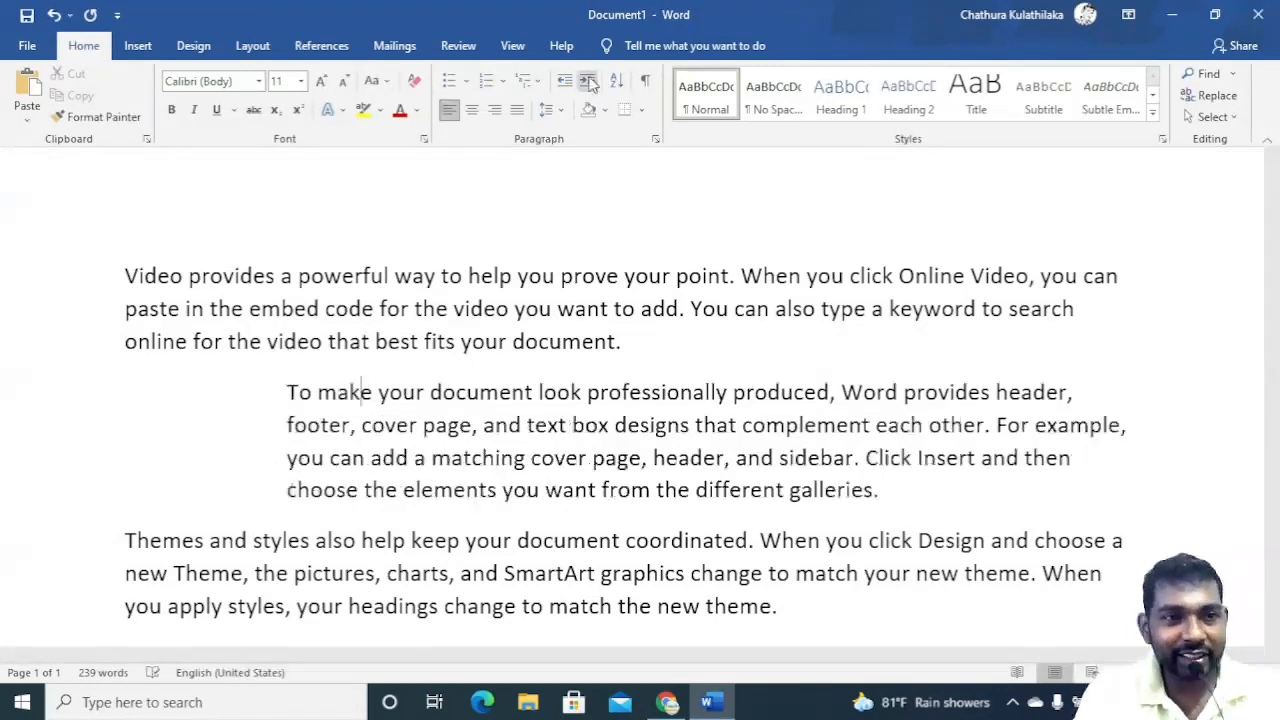
left_click(564, 82)
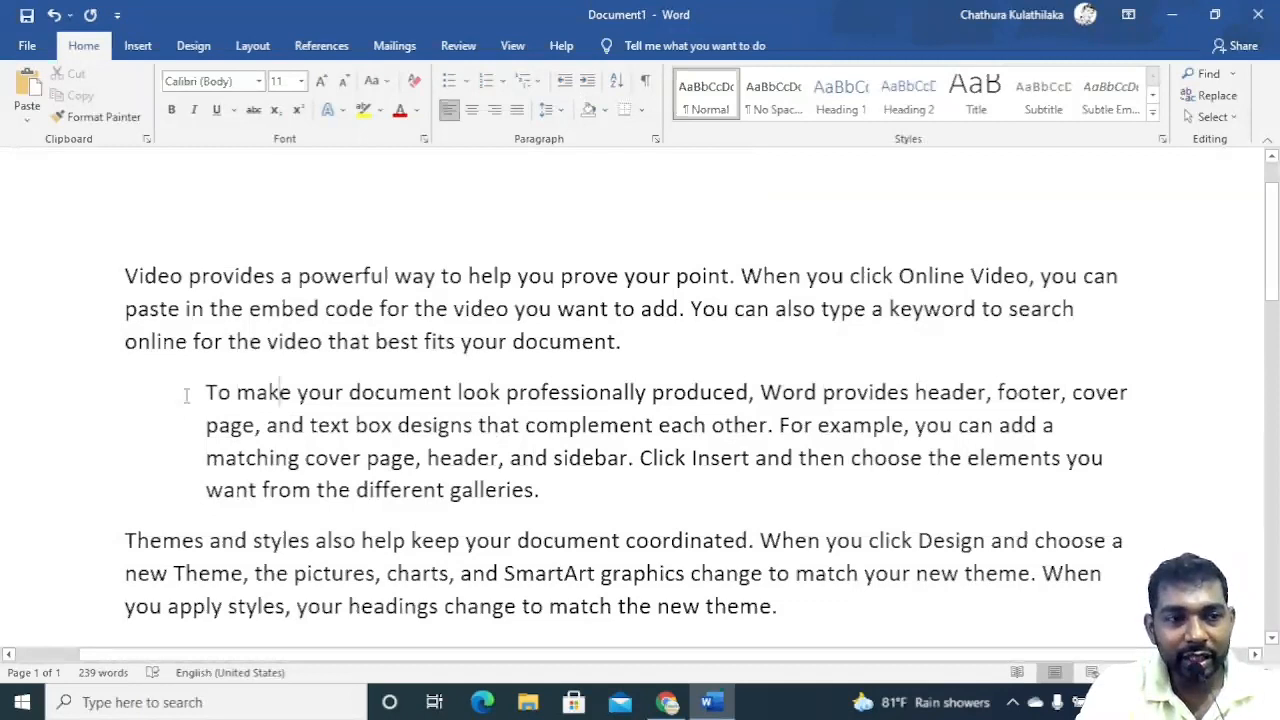
left_click(568, 85)
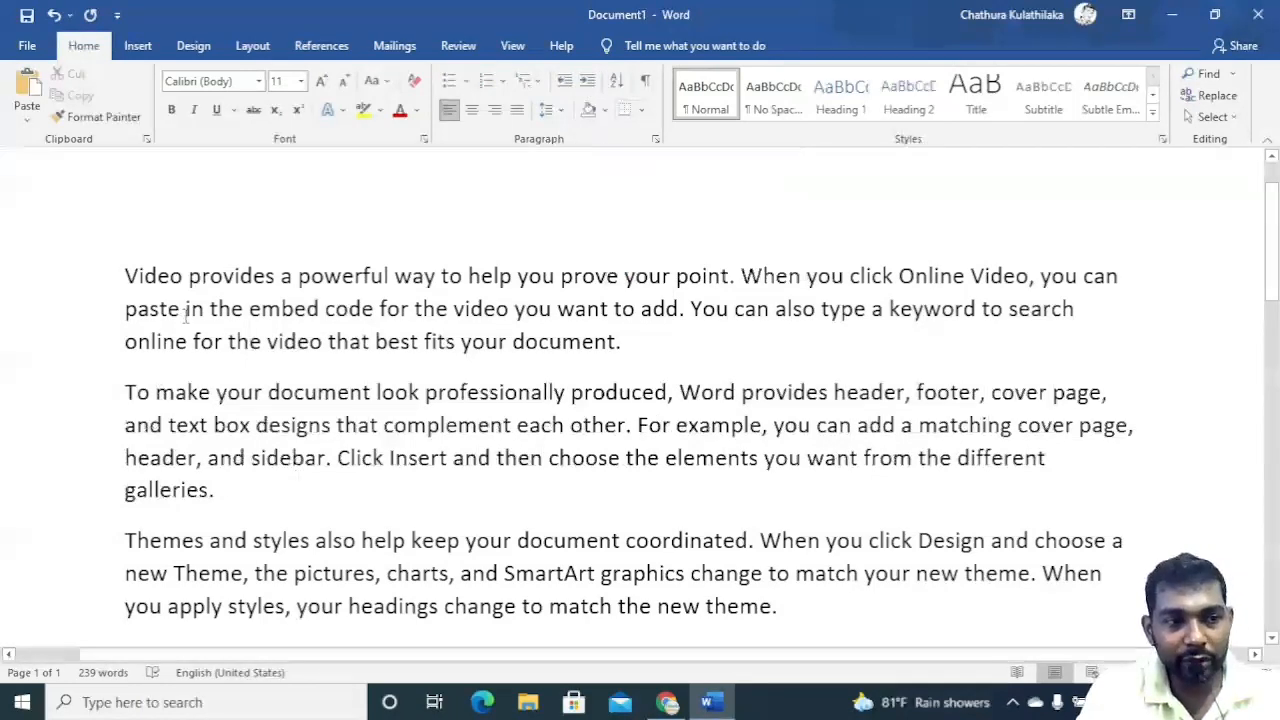
Scroll through the five pasted paragraphs to review their current order.
scroll(186, 314, "down", 5)
scroll(186, 326, "up", 3)
scroll(186, 326, "up", 1)
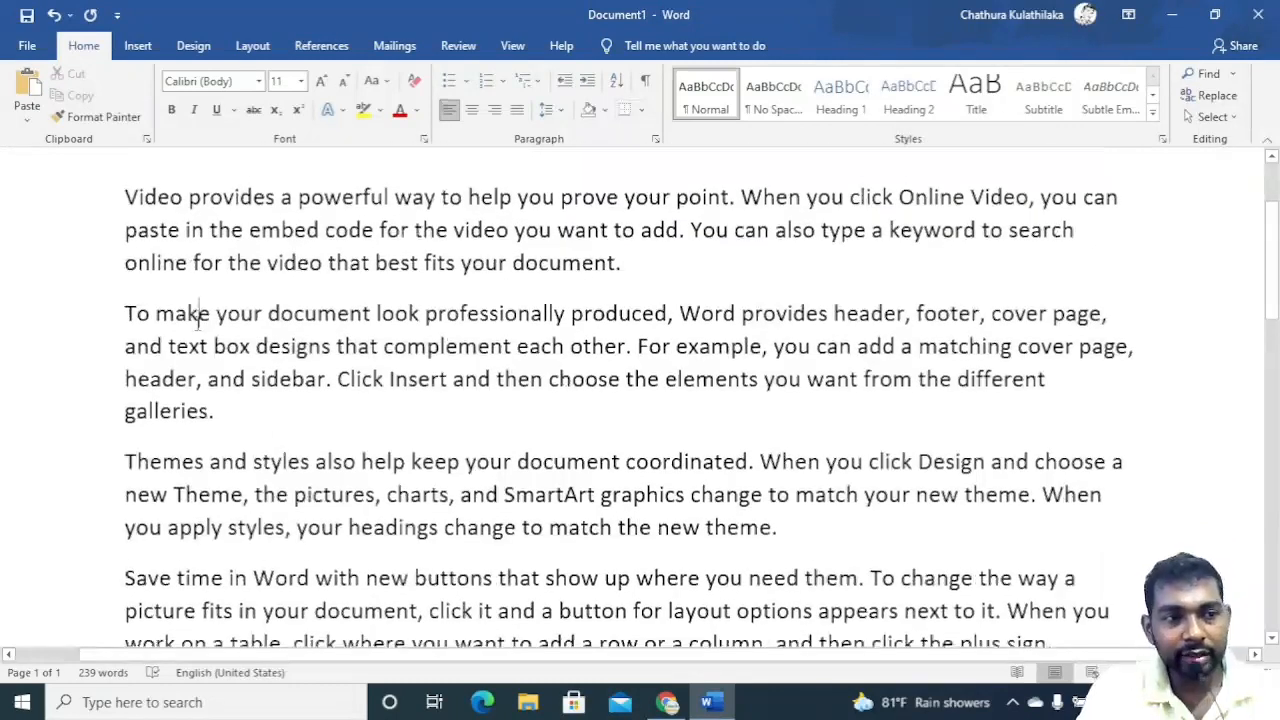
scroll(198, 322, "down", 3)
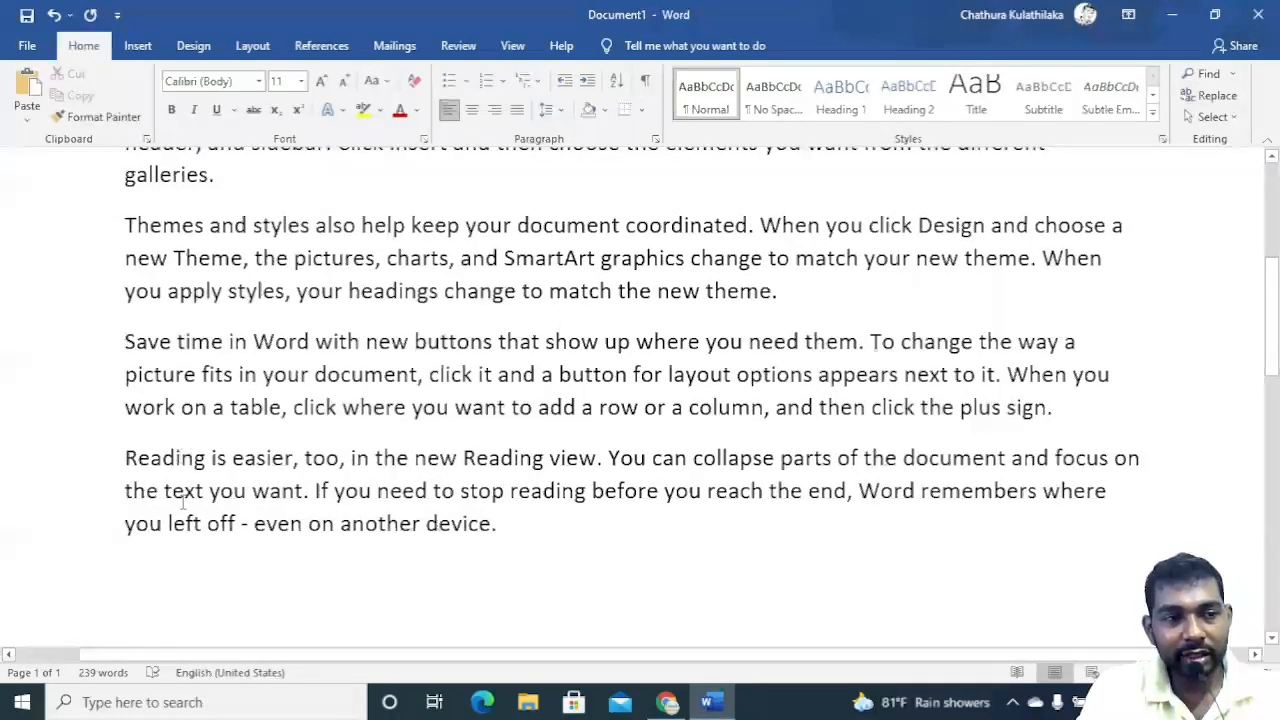
scroll(204, 458, "up", 1)
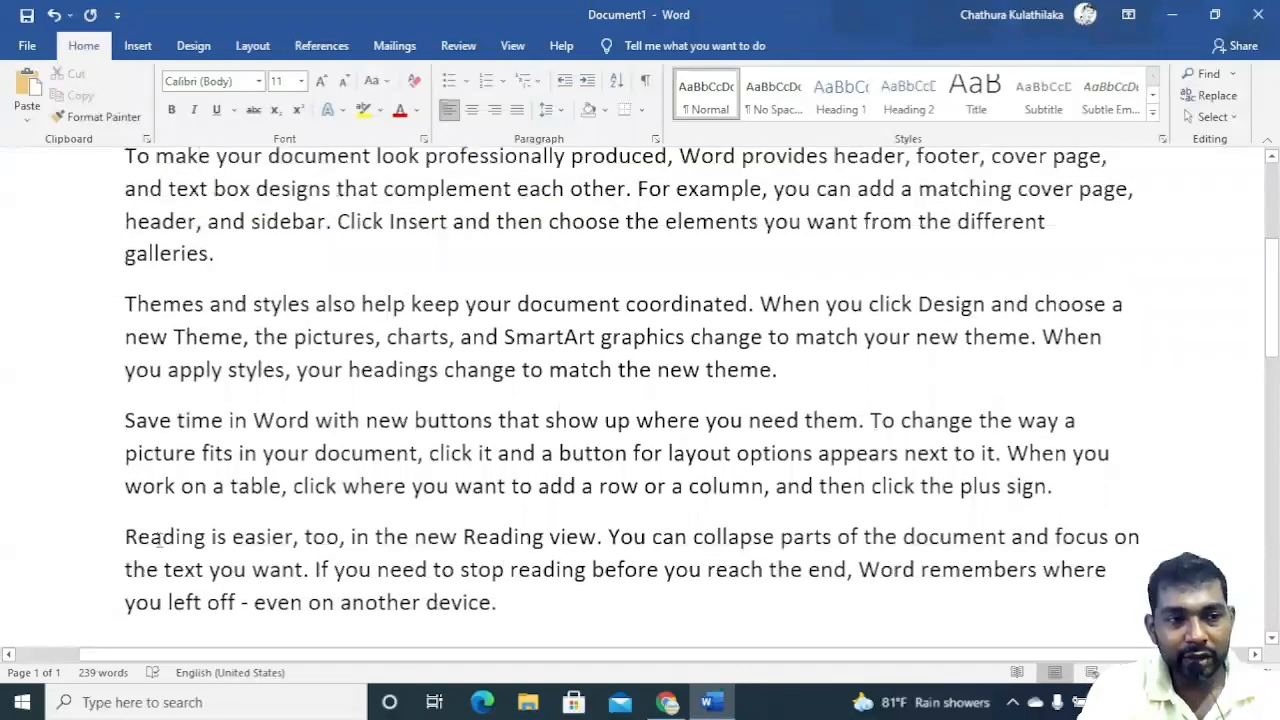
scroll(117, 421, "up", 4)
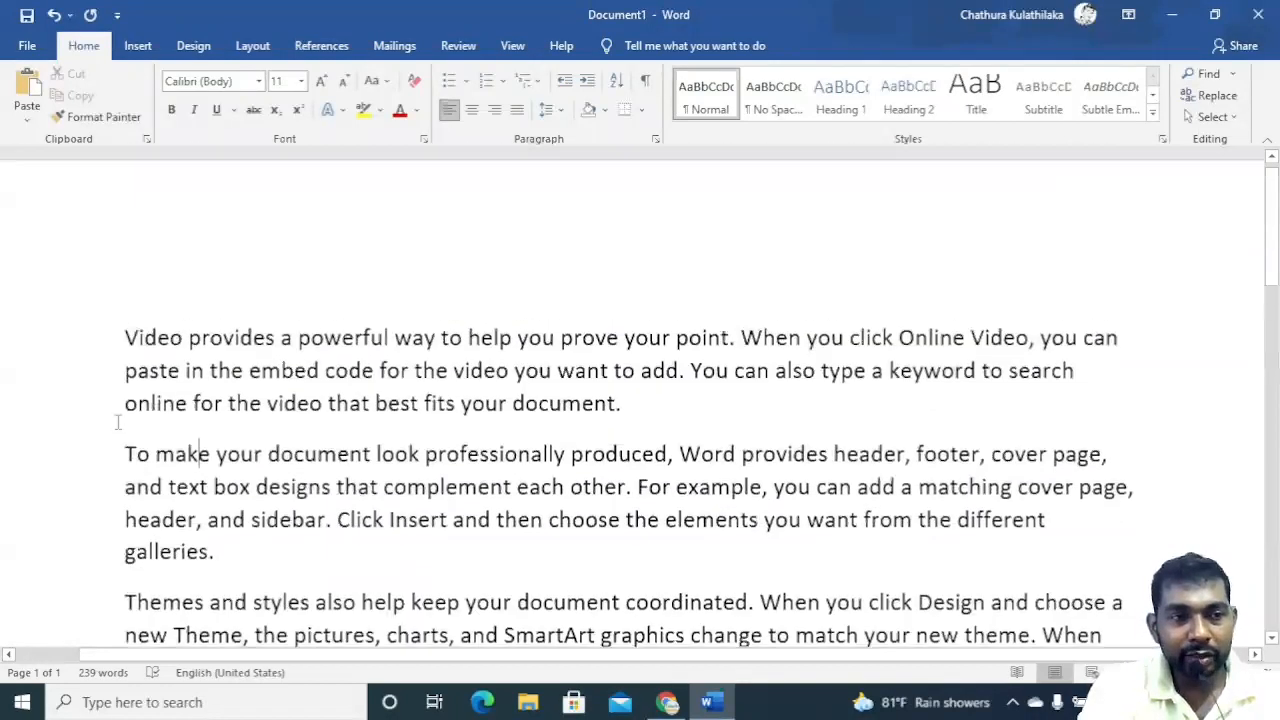
Highlight the opening words of each paragraph in turn to compare their first letters.
left_click_drag(124, 355, 265, 354)
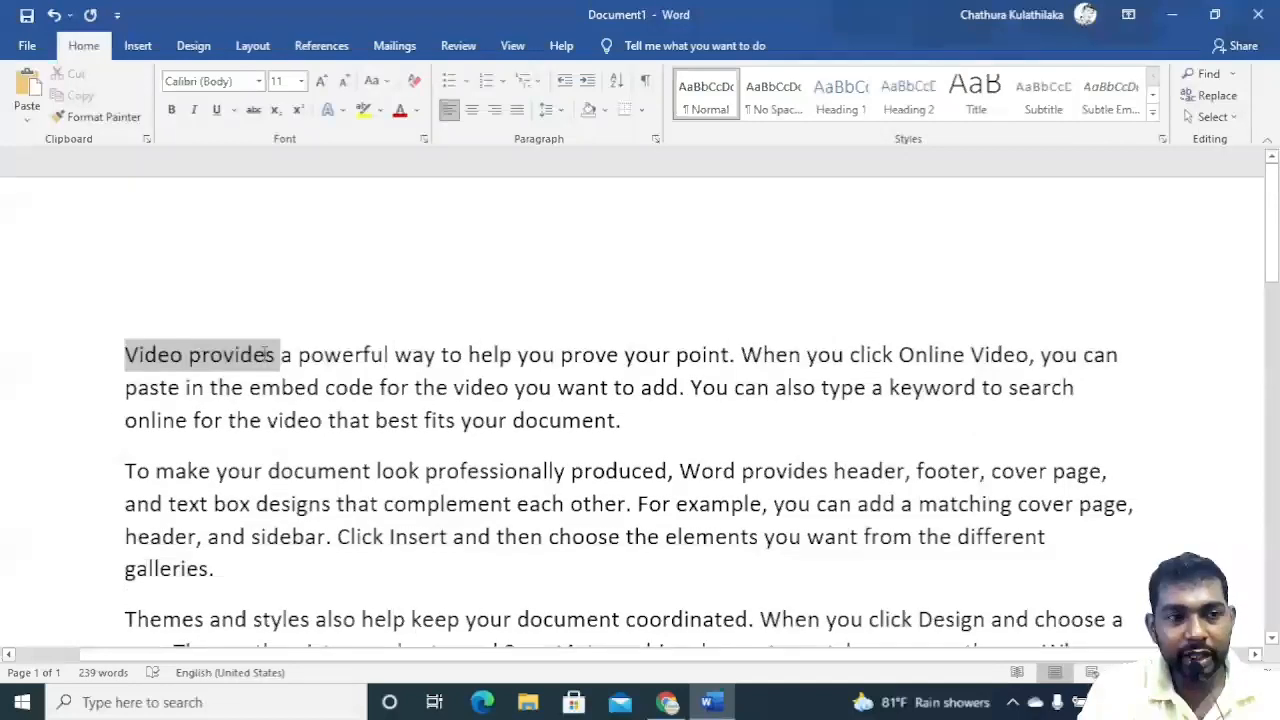
left_click_drag(124, 471, 254, 462)
scroll(125, 598, "down", 1)
left_click_drag(122, 541, 265, 527)
scroll(265, 530, "down", 1)
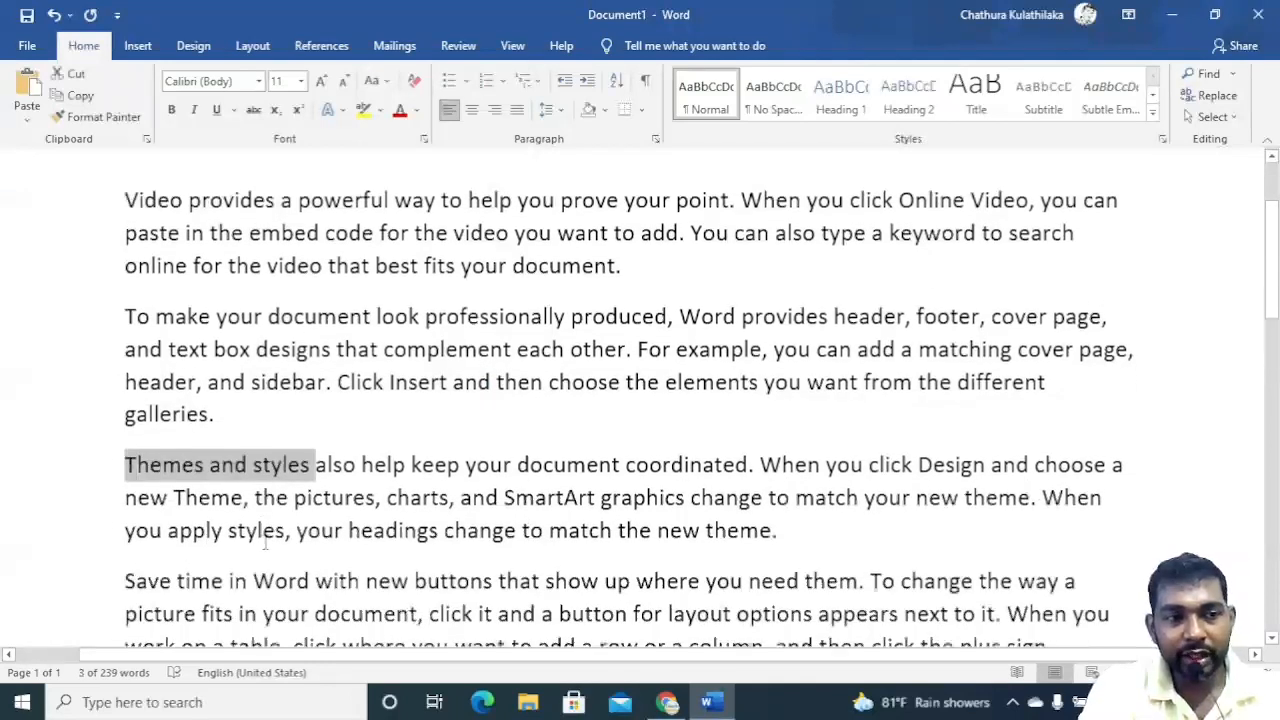
scroll(208, 553, "down", 1)
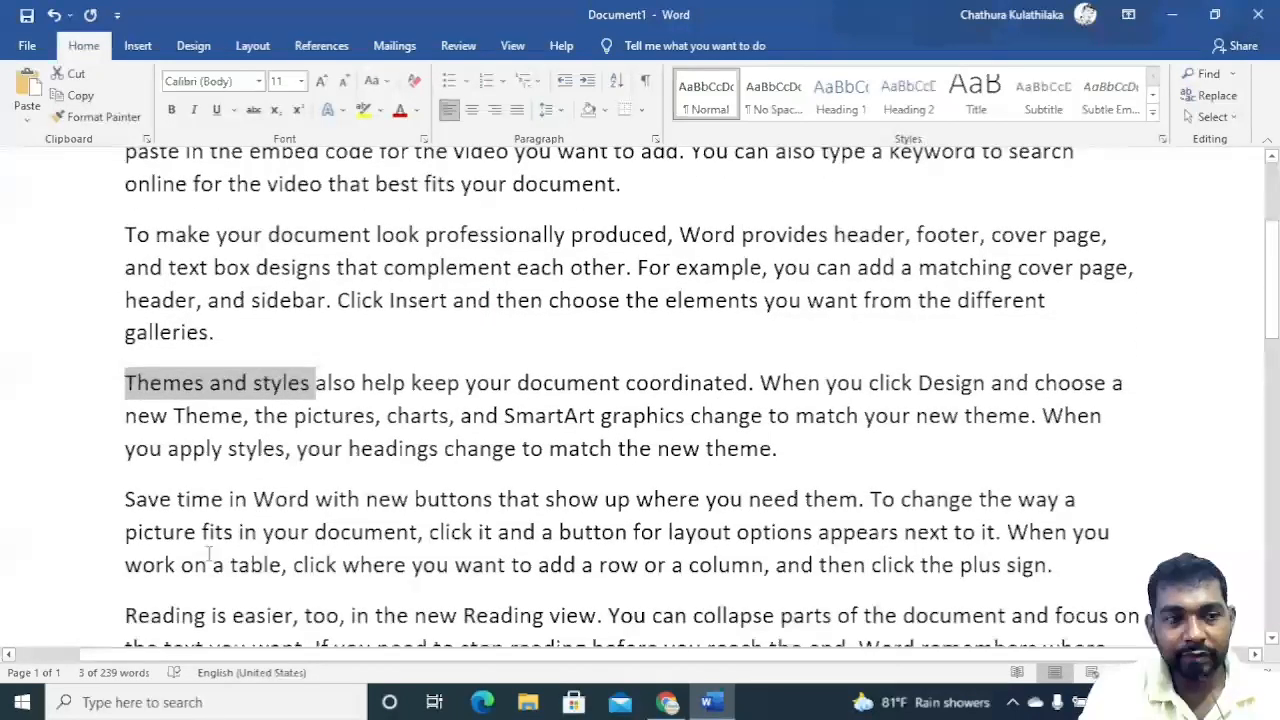
left_click(90, 510)
scroll(200, 530, "down", 3)
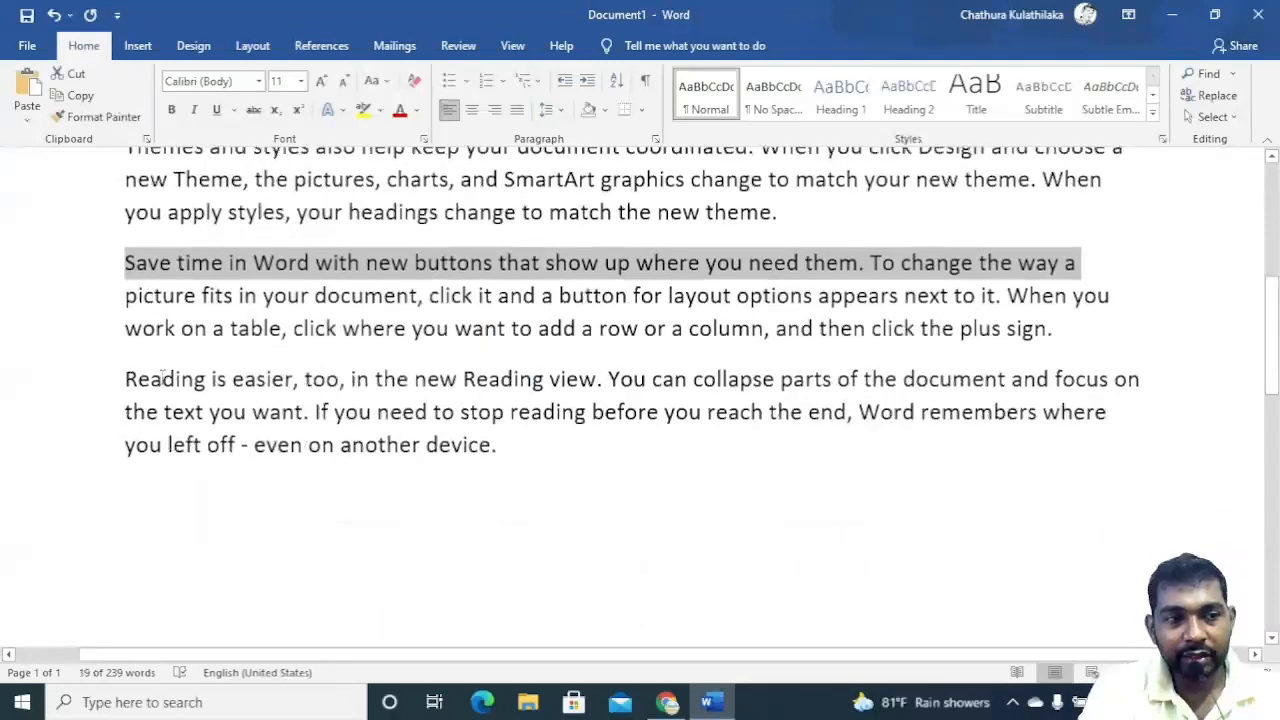
left_click(163, 378)
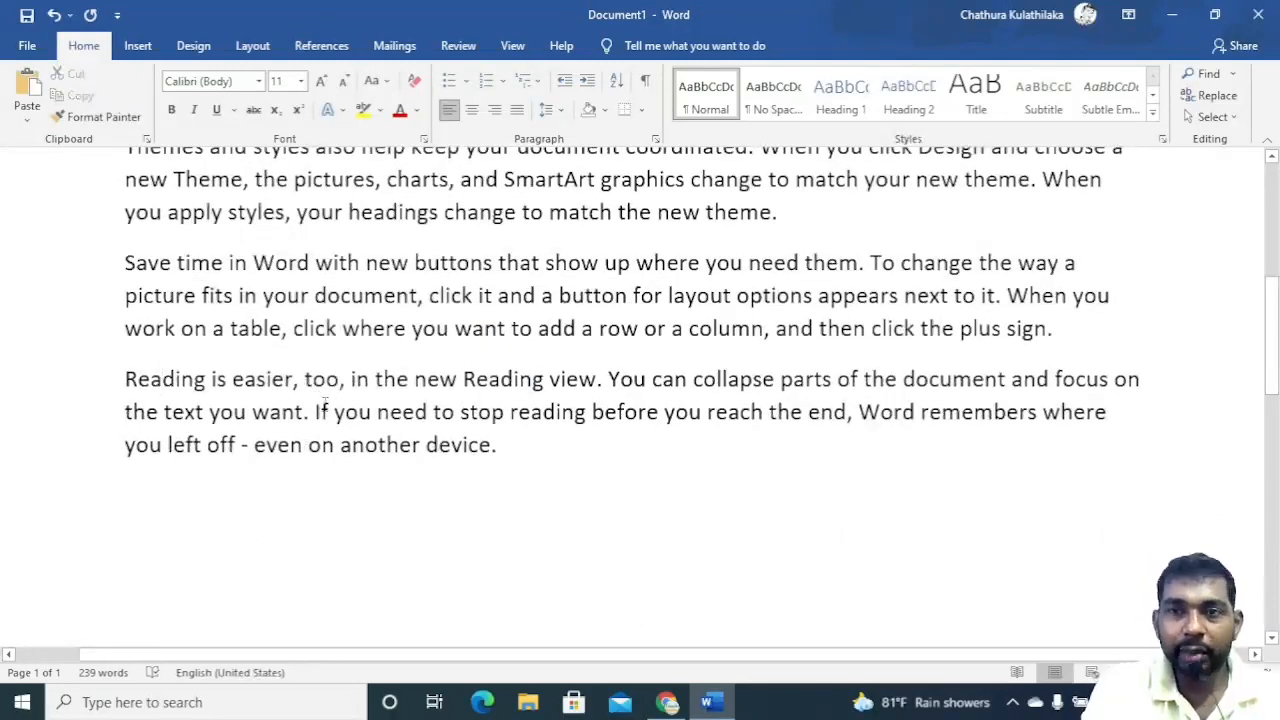
scroll(325, 403, "up", 2)
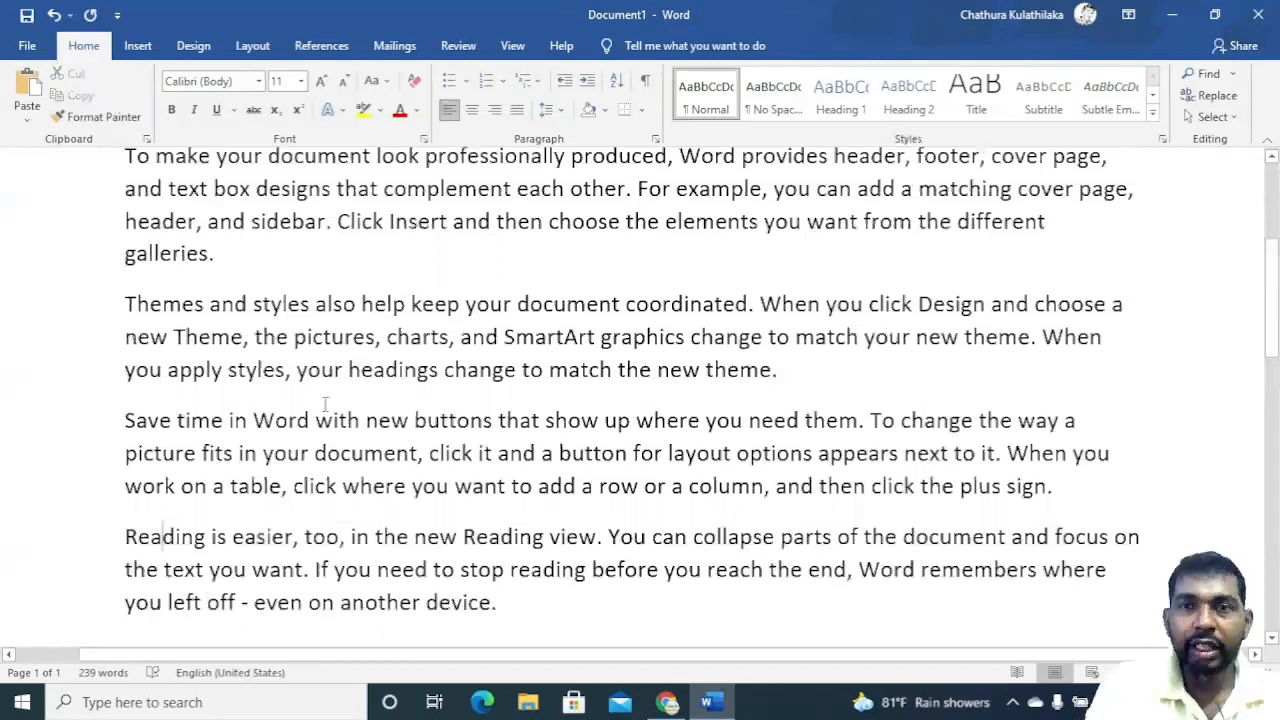
scroll(325, 403, "up", 4)
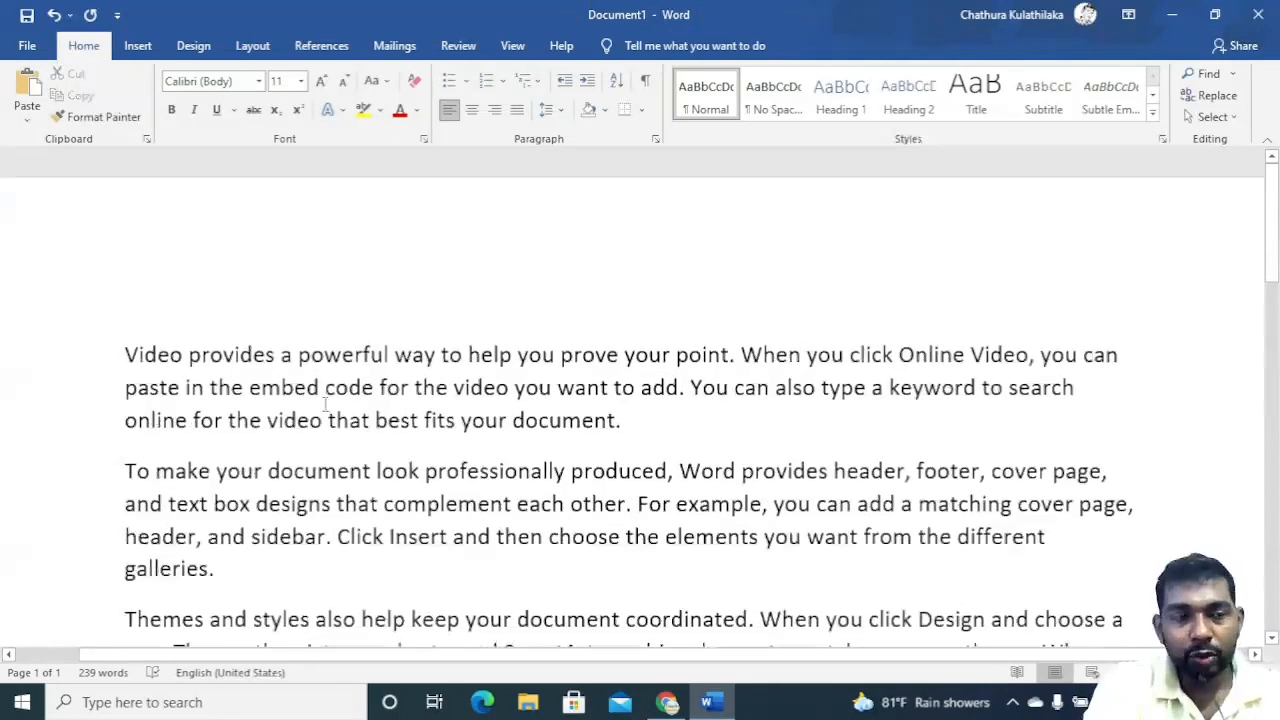
scroll(325, 403, "down", 1)
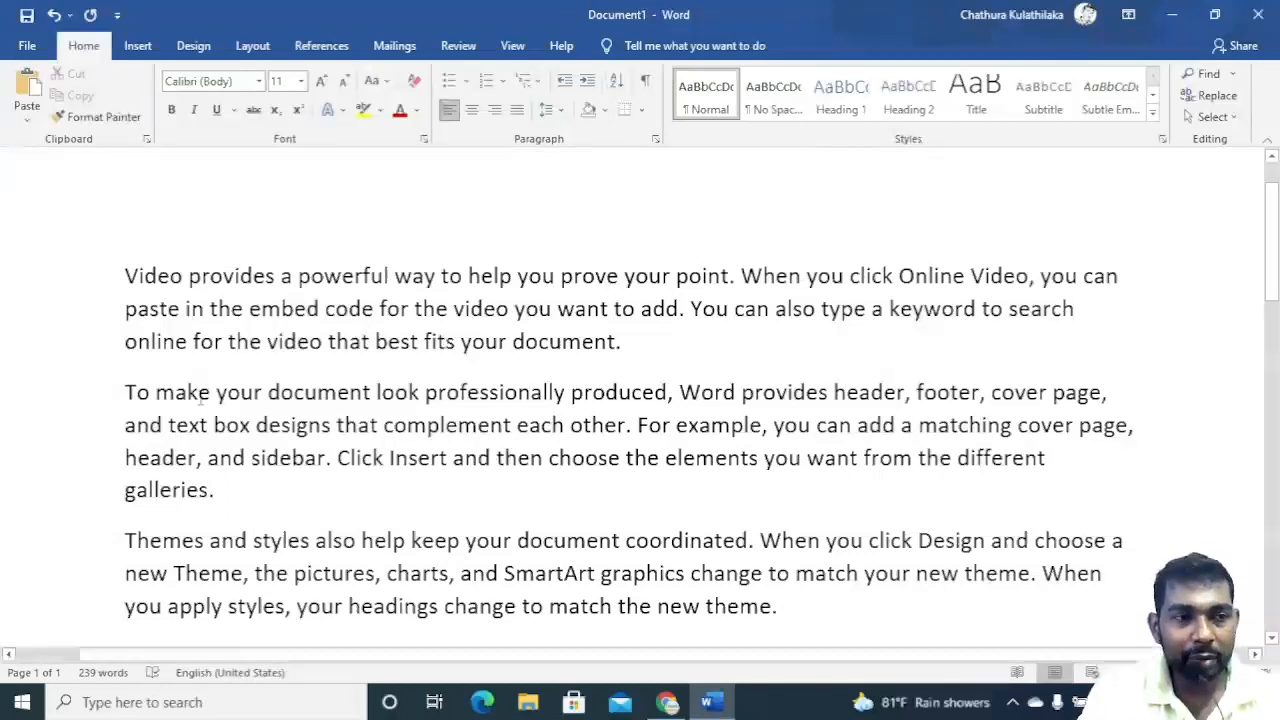
Select all five paragraphs and sort them by paragraph text in ascending order.
left_click_drag(125, 277, 537, 266)
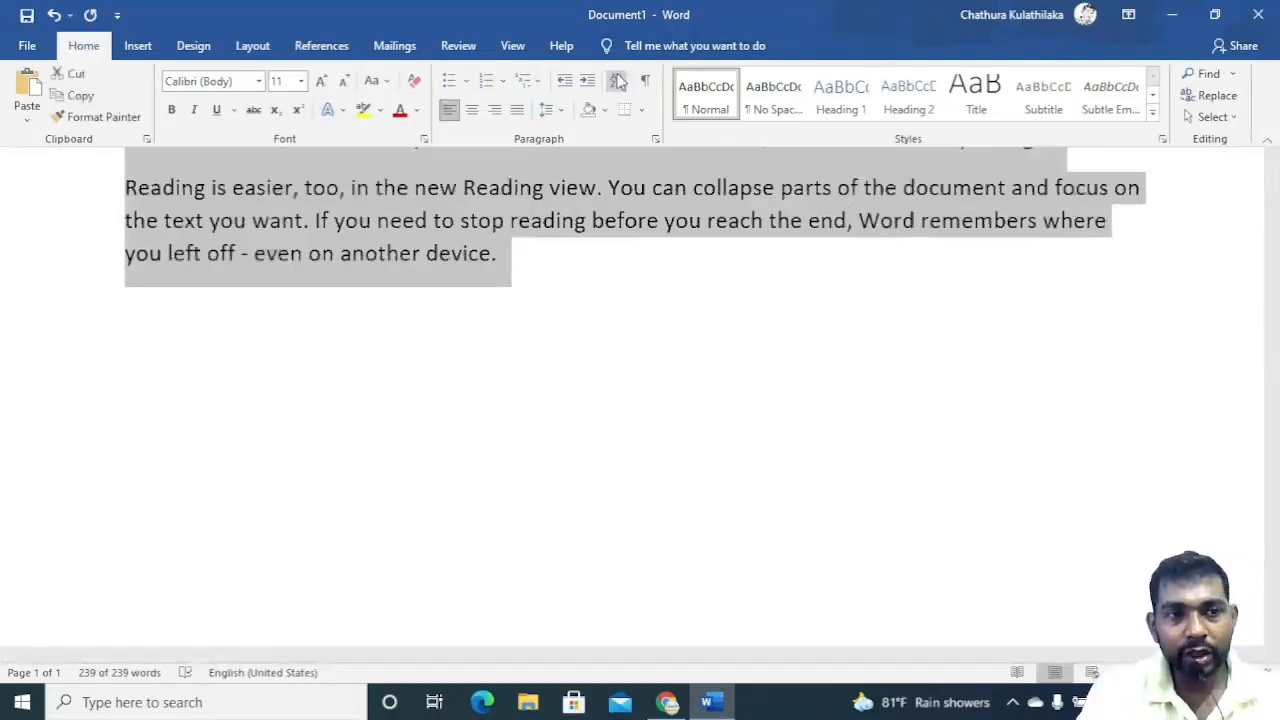
left_click(618, 82)
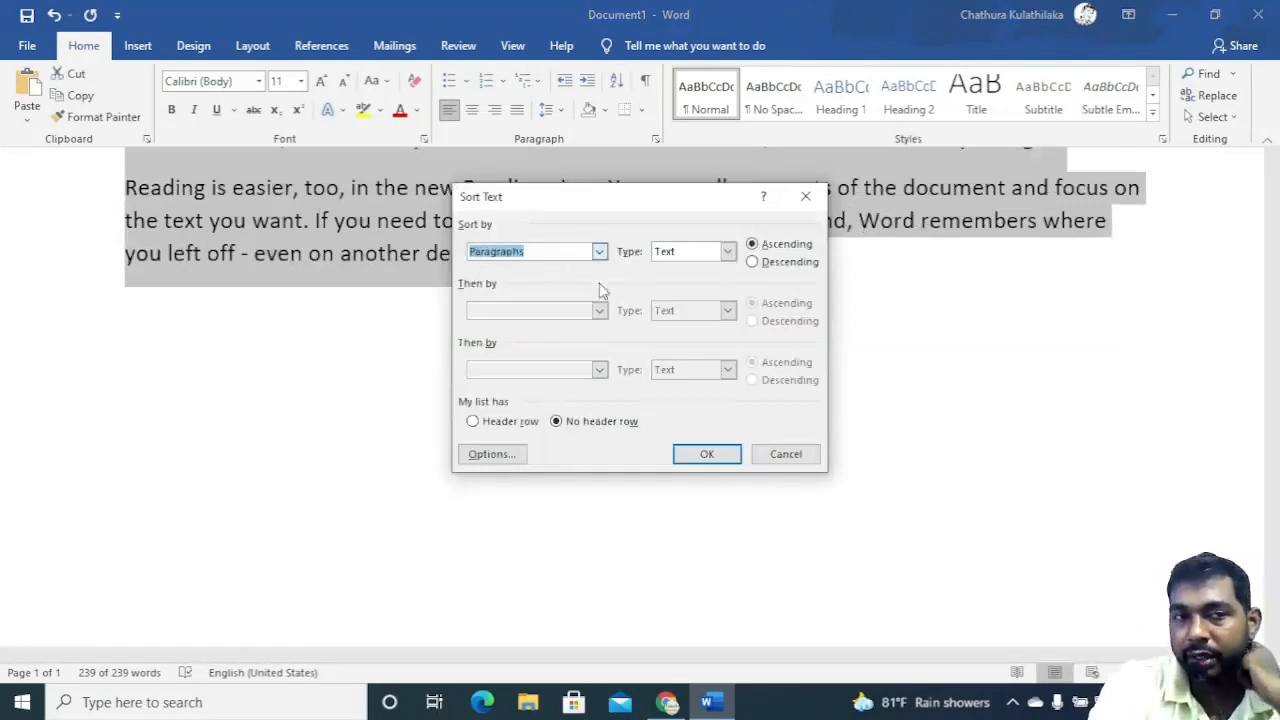
left_click(707, 454)
Examine the first letters of the sorted paragraphs from top to bottom.
scroll(452, 395, "up", 5)
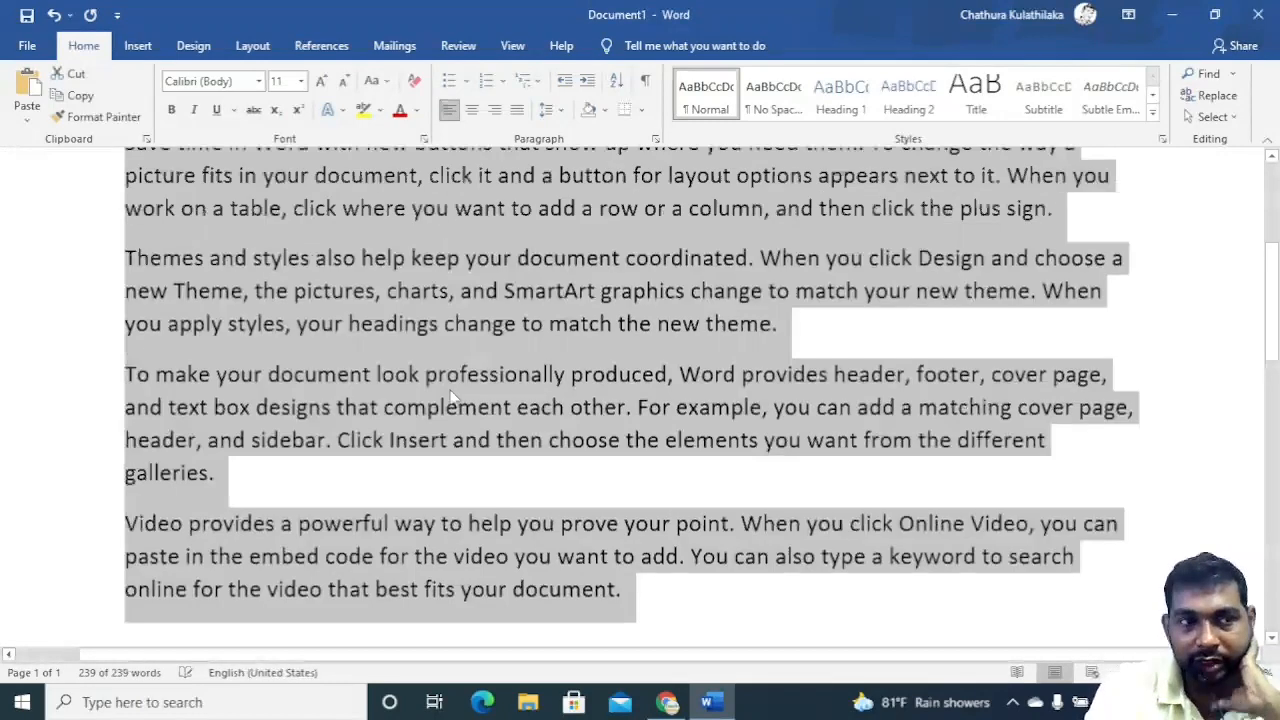
scroll(450, 395, "up", 2)
left_click(450, 390)
left_click_drag(125, 321, 293, 321)
left_click(130, 323)
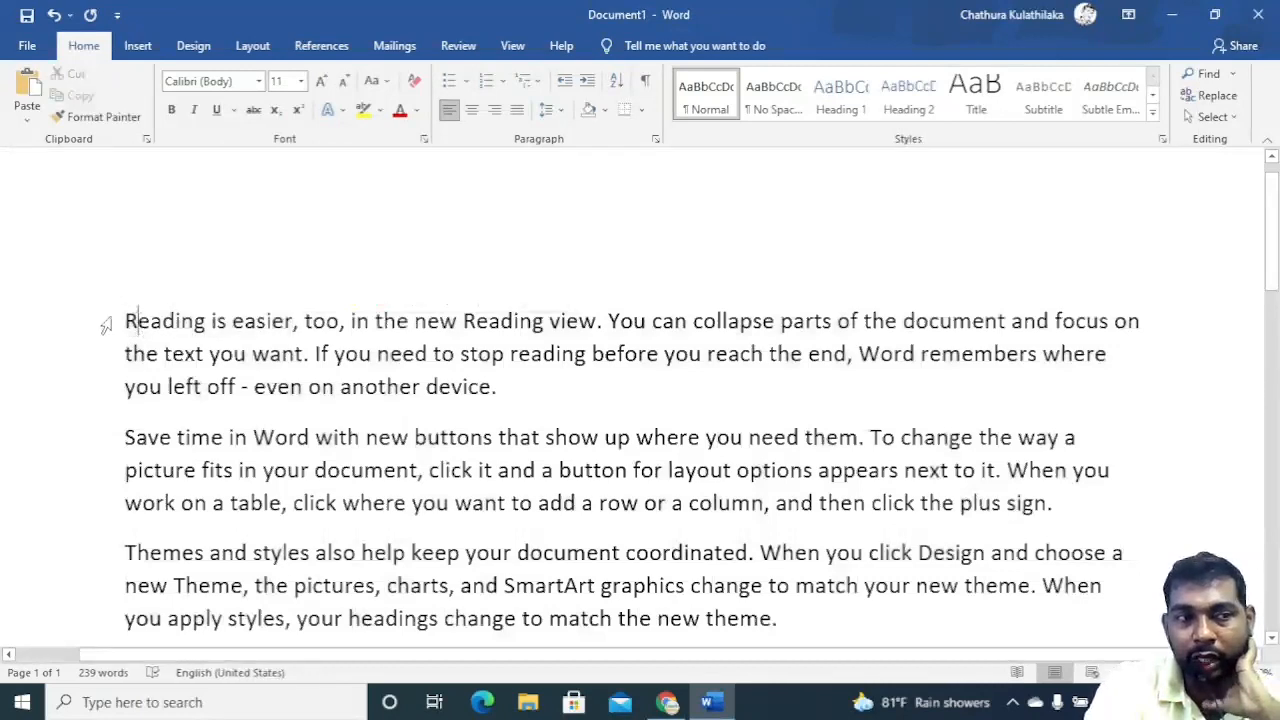
left_click(106, 321)
left_click_drag(138, 446, 126, 438)
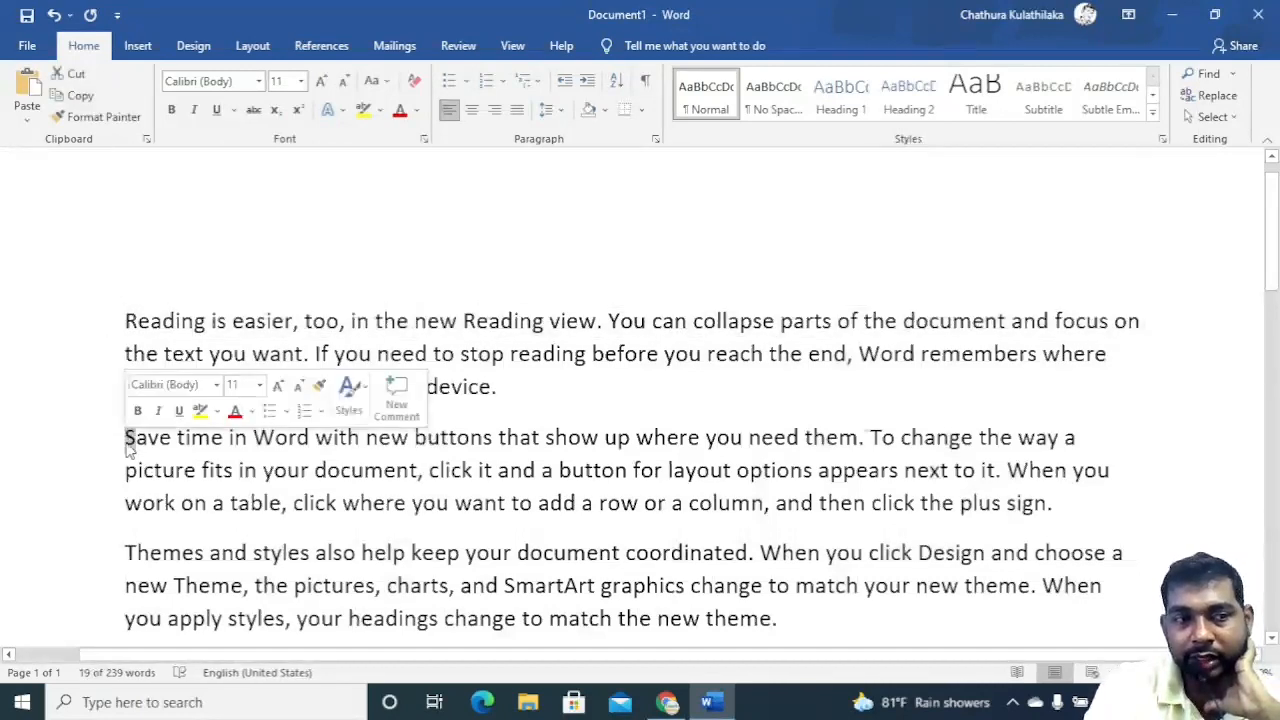
left_click_drag(138, 560, 125, 553)
scroll(100, 480, "down", 3)
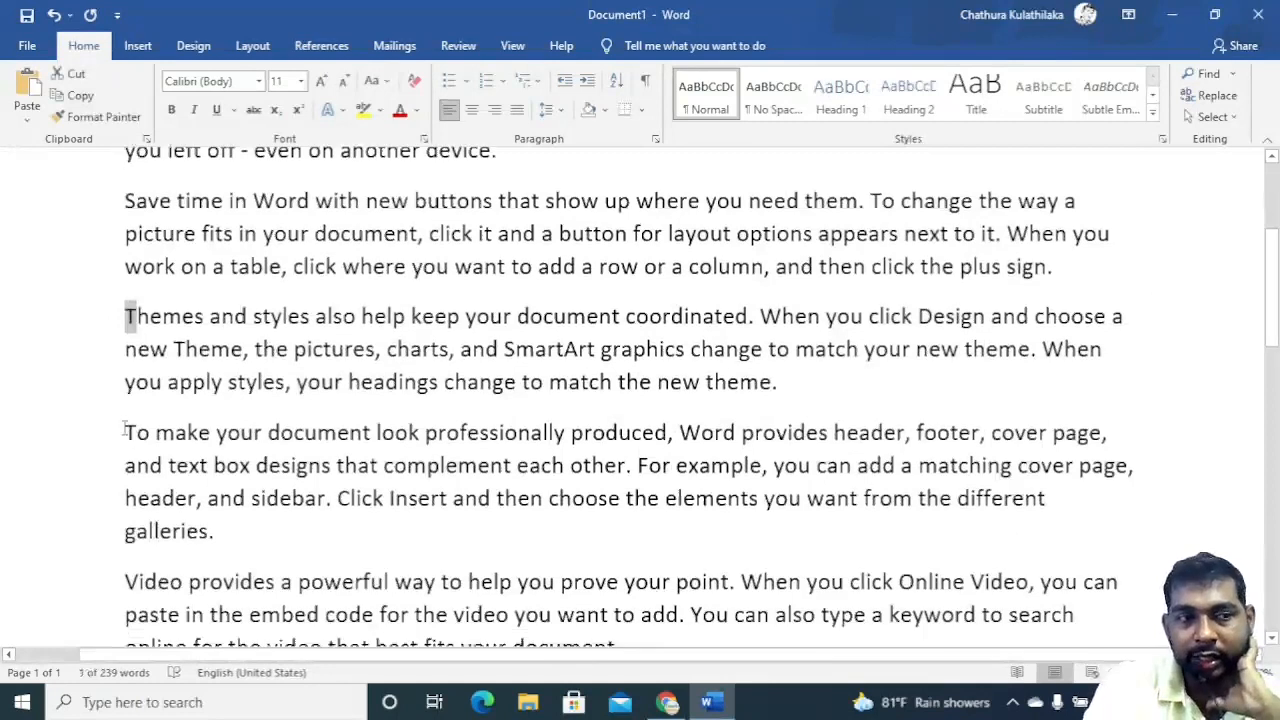
left_click_drag(124, 432, 137, 432)
scroll(130, 432, "down", 3)
left_click_drag(124, 345, 158, 346)
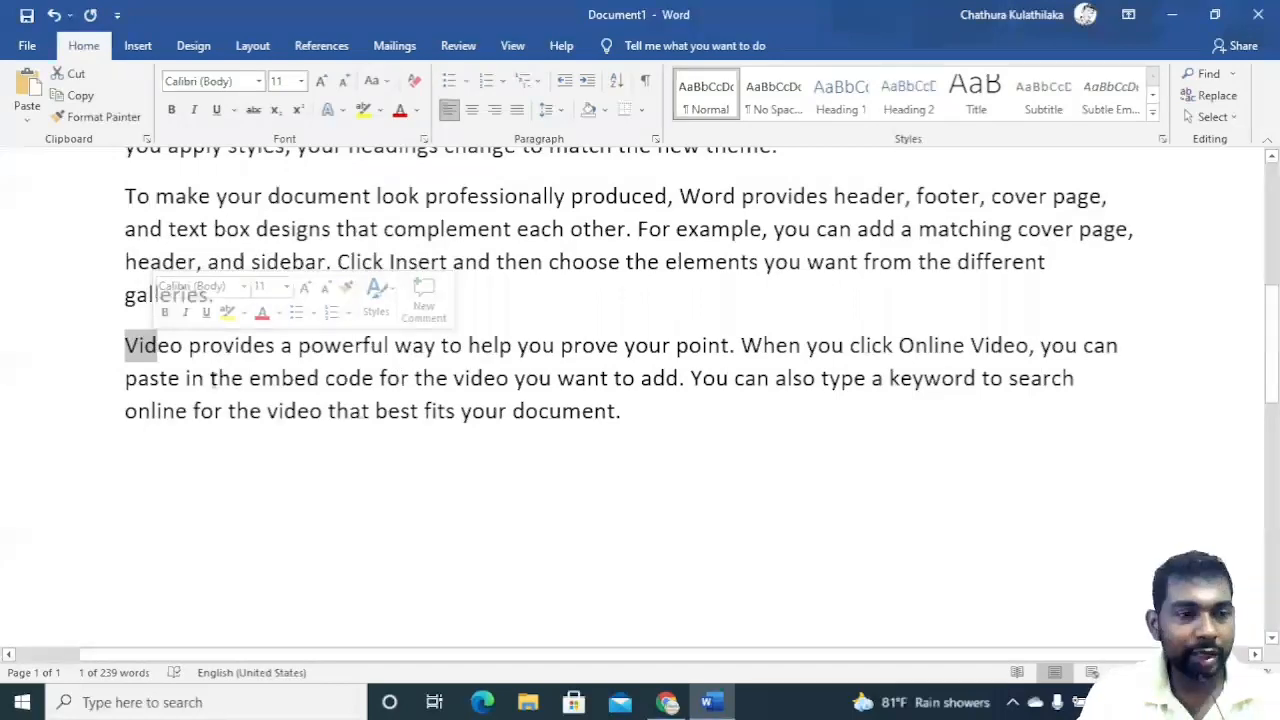
scroll(214, 431, "down", 3)
left_click(262, 362)
scroll(262, 362, "up", 3)
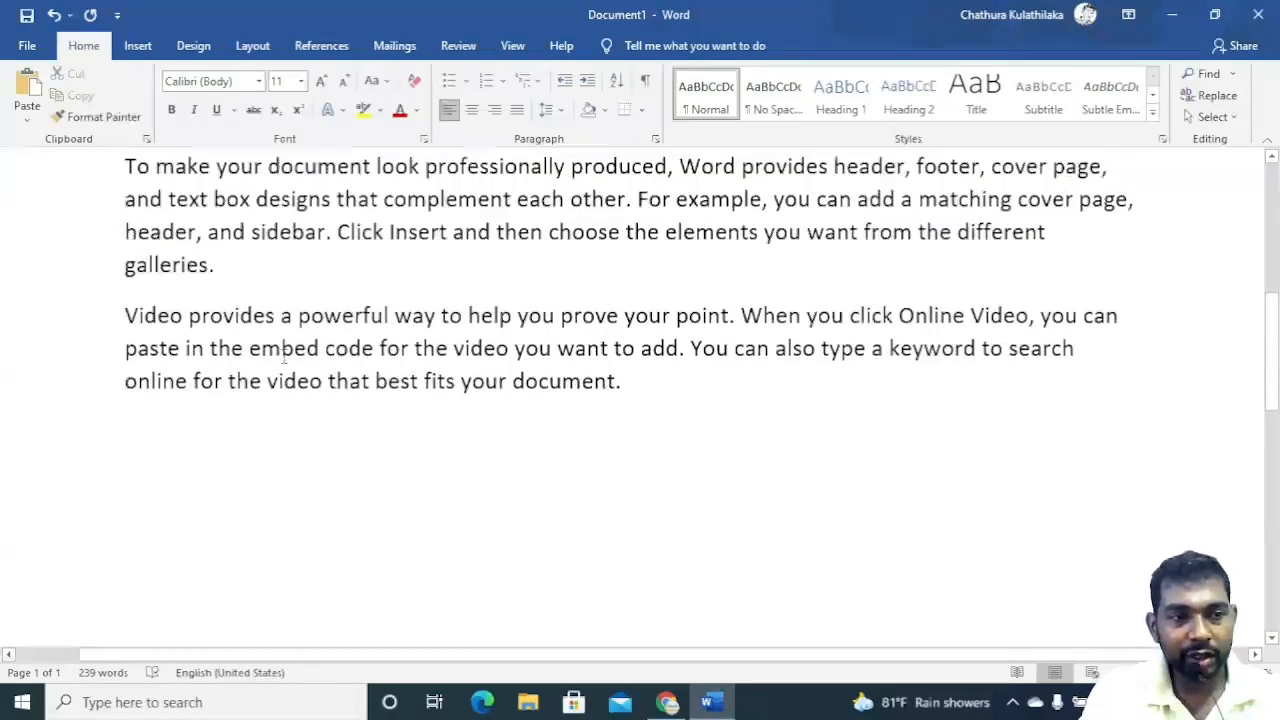
scroll(186, 534, "down", 6)
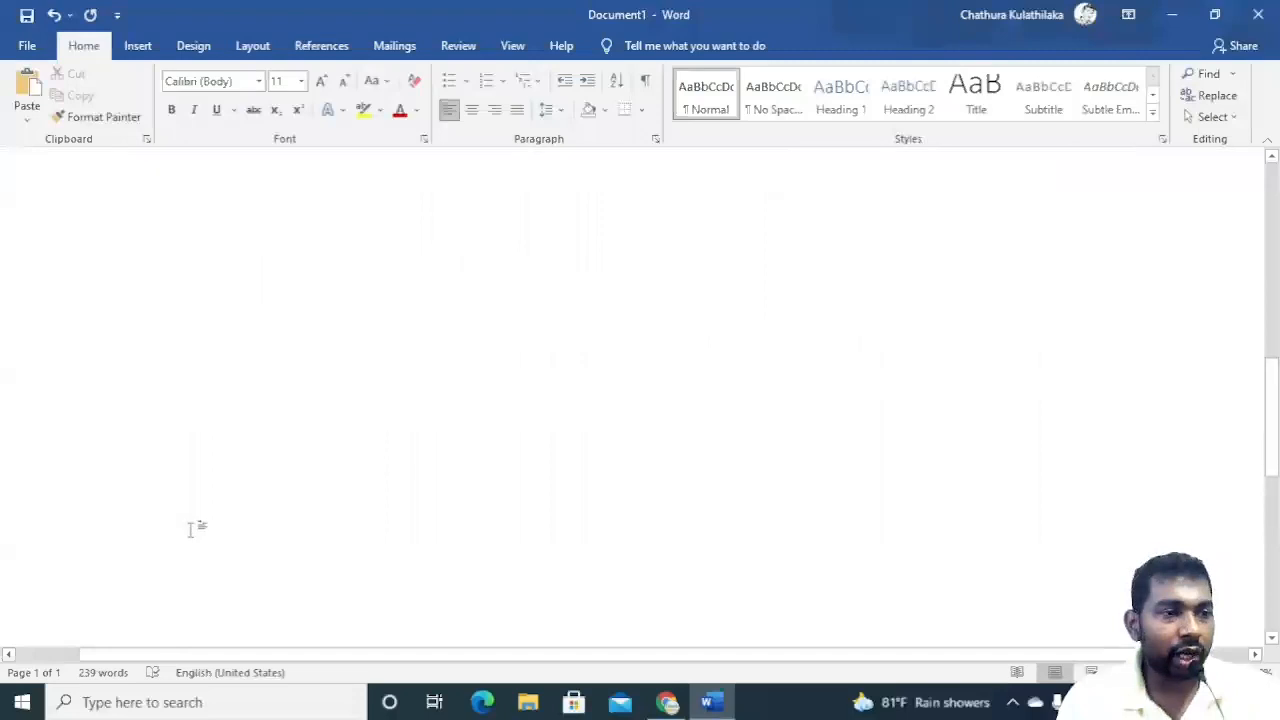
scroll(156, 343, "up", 2)
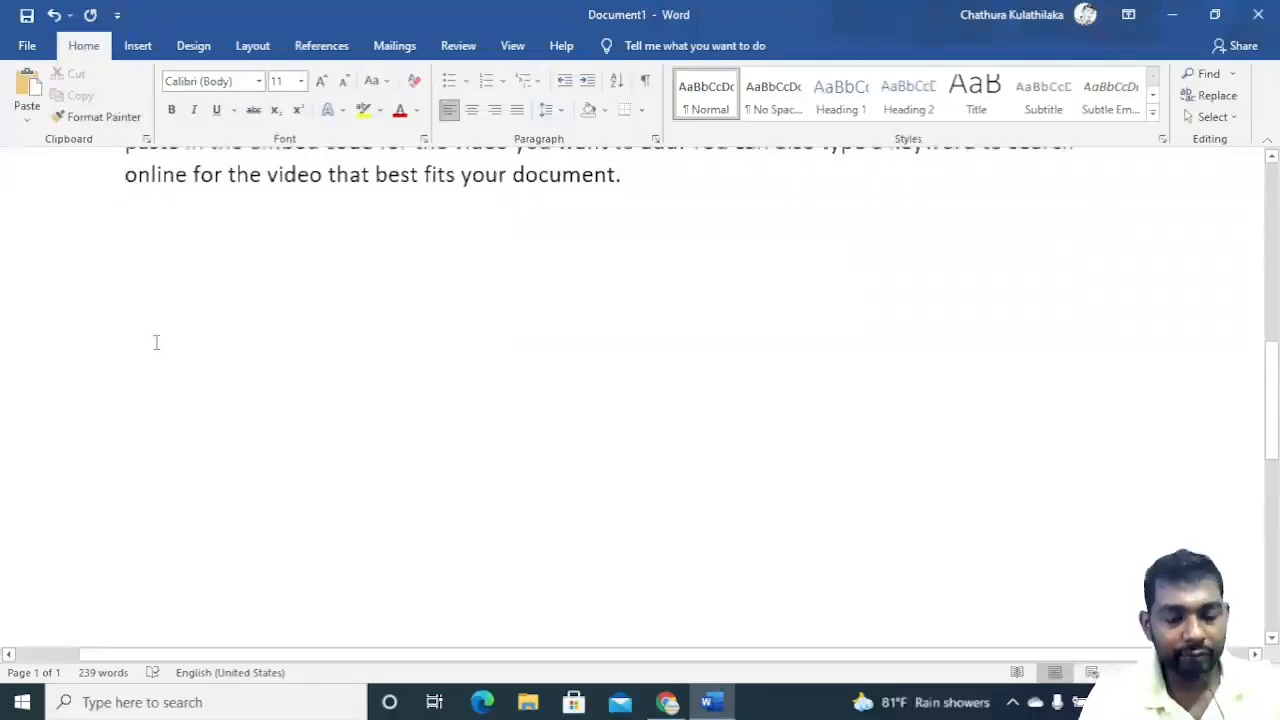
Below the paragraphs, type a list of seven names, one name per line.
key("Return")
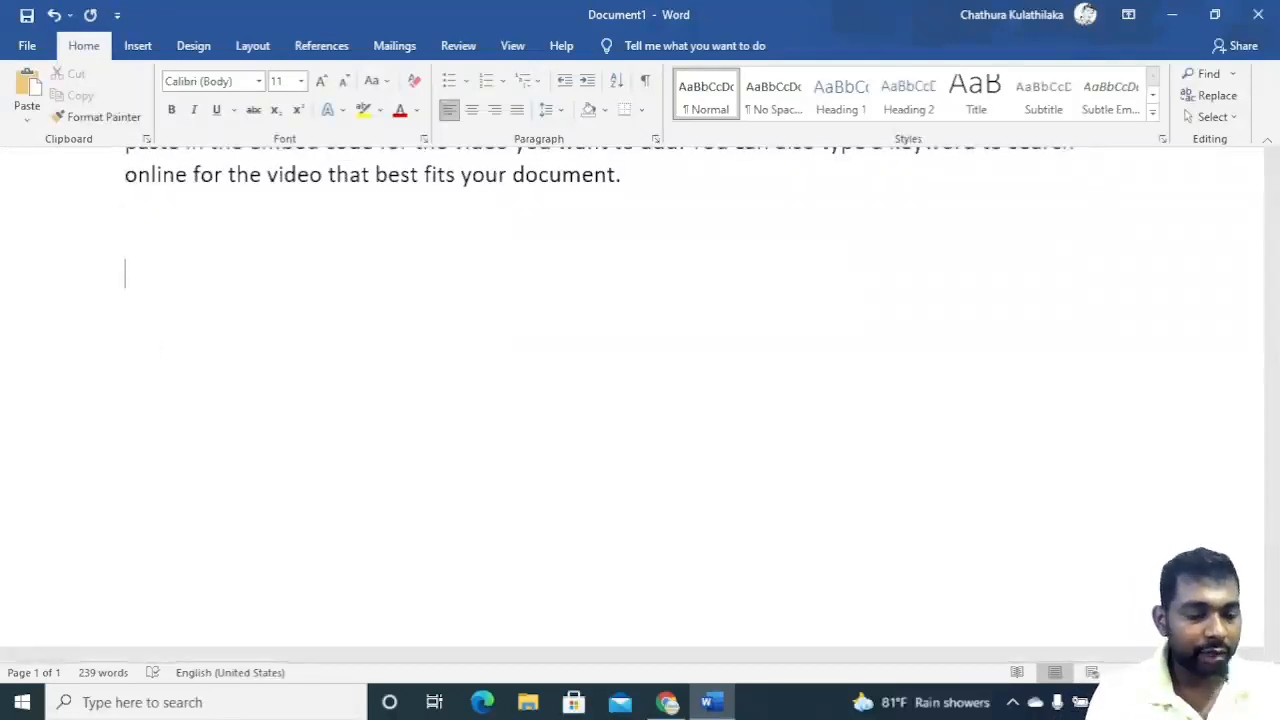
type("So")
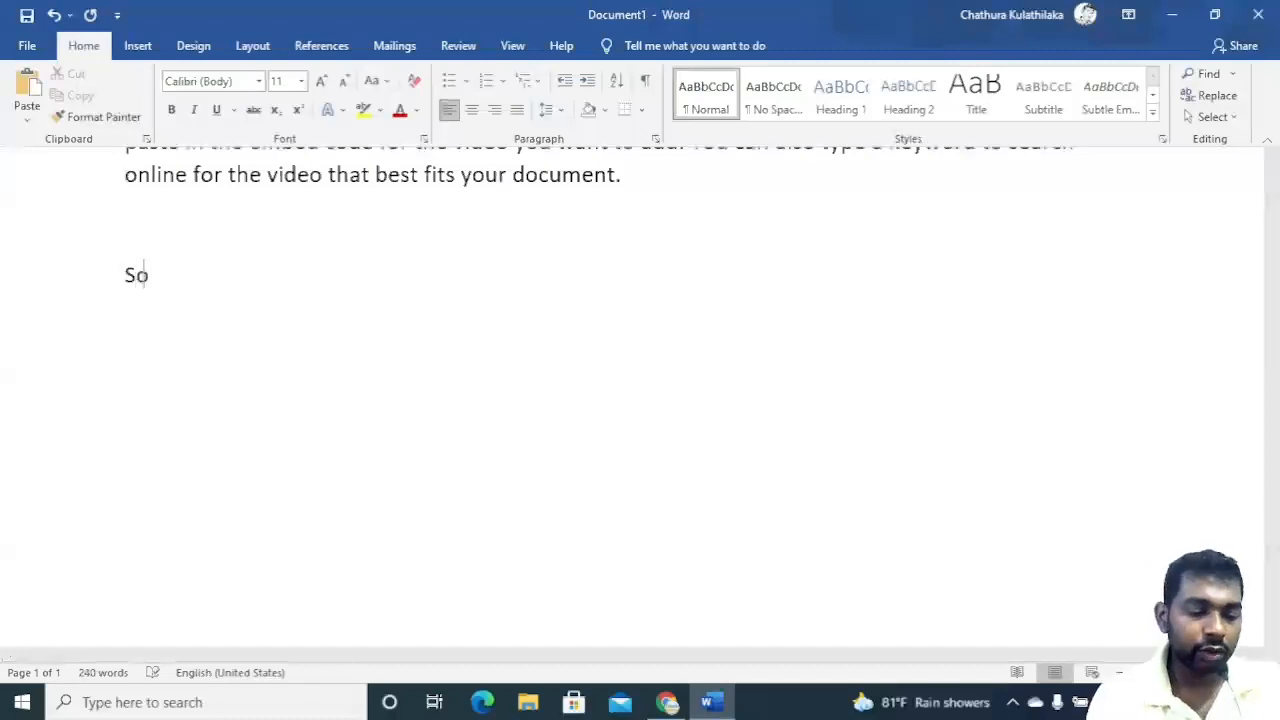
type("mathilaka ")
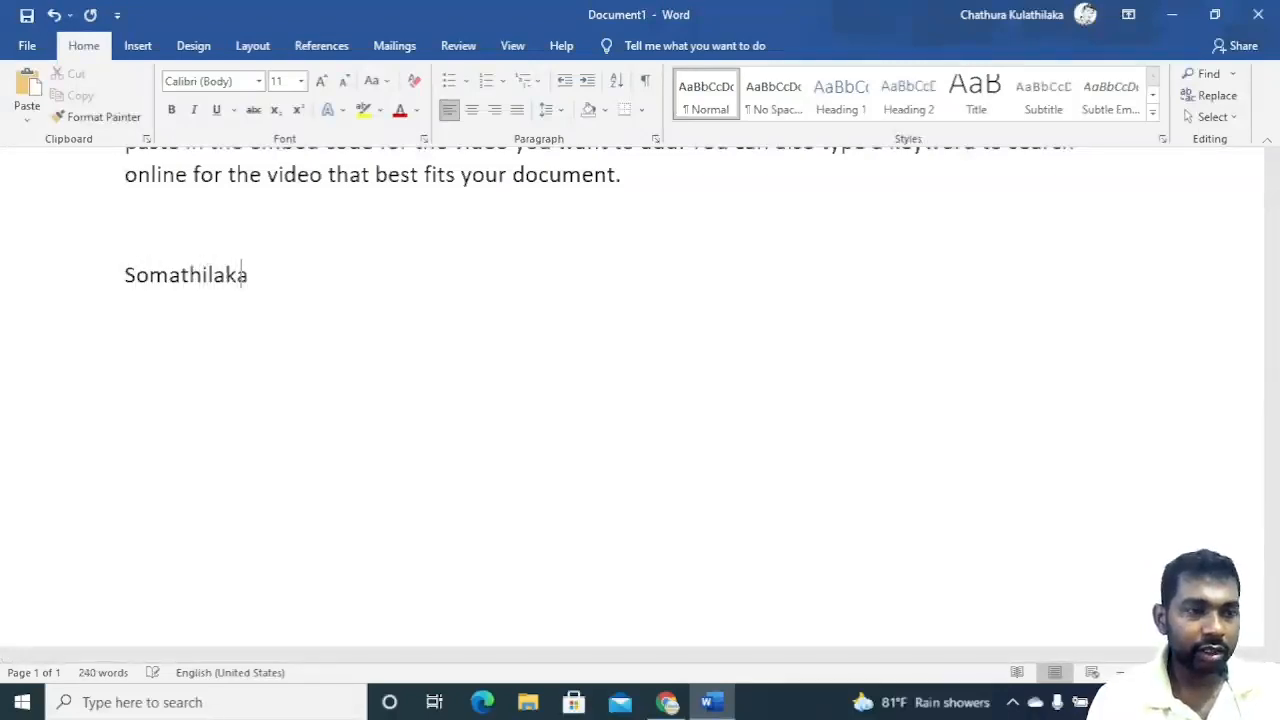
type("Karuna")
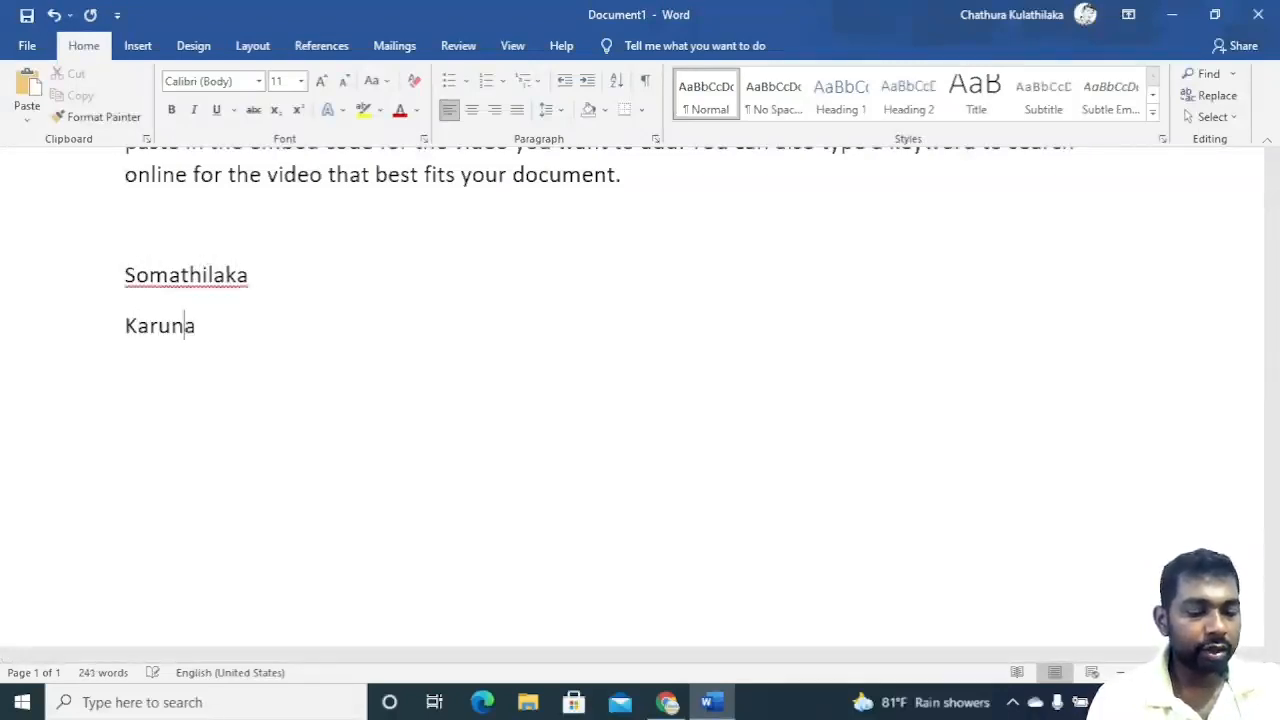
type("thilaka ")
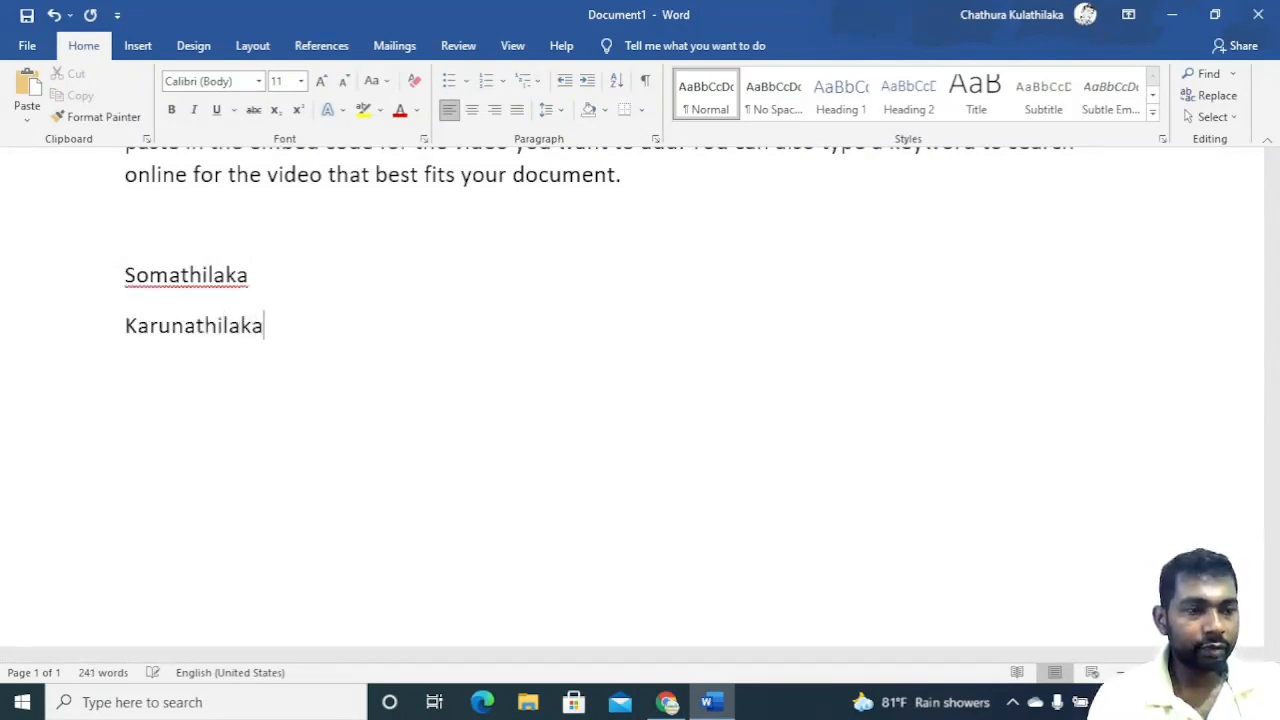
type("Kumara ")
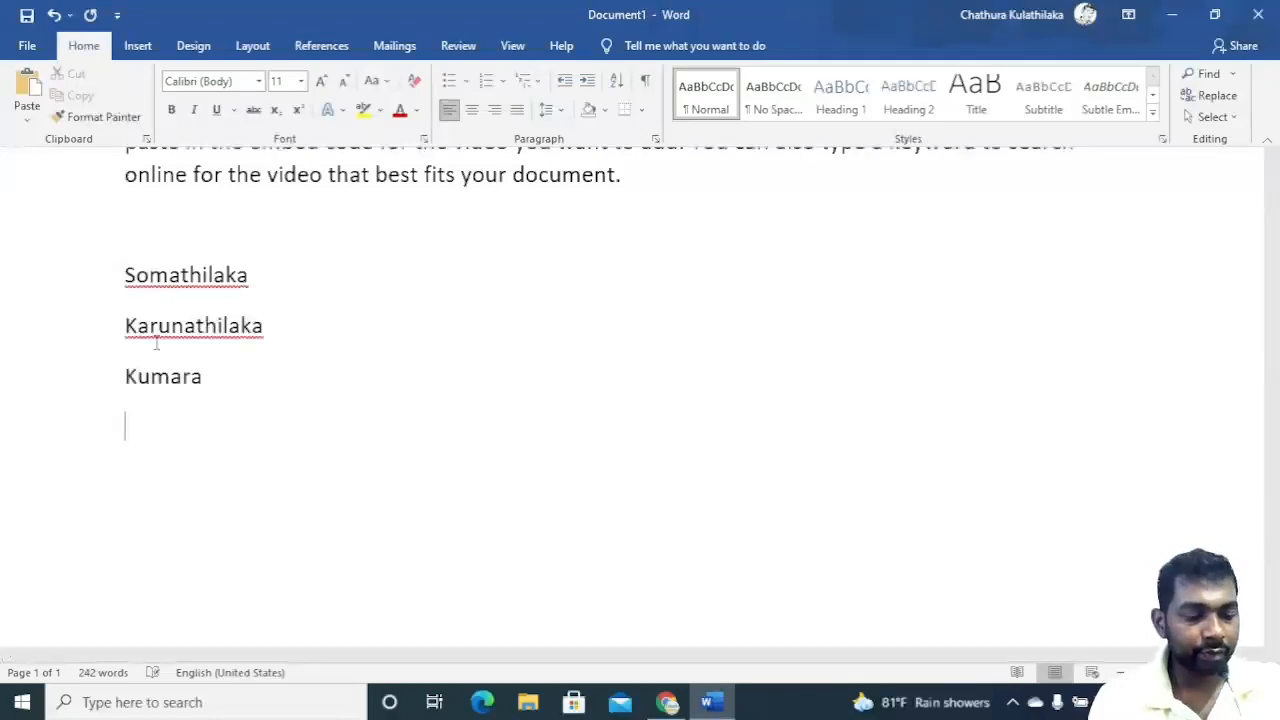
type("Anura")
key("Return")
type("B")
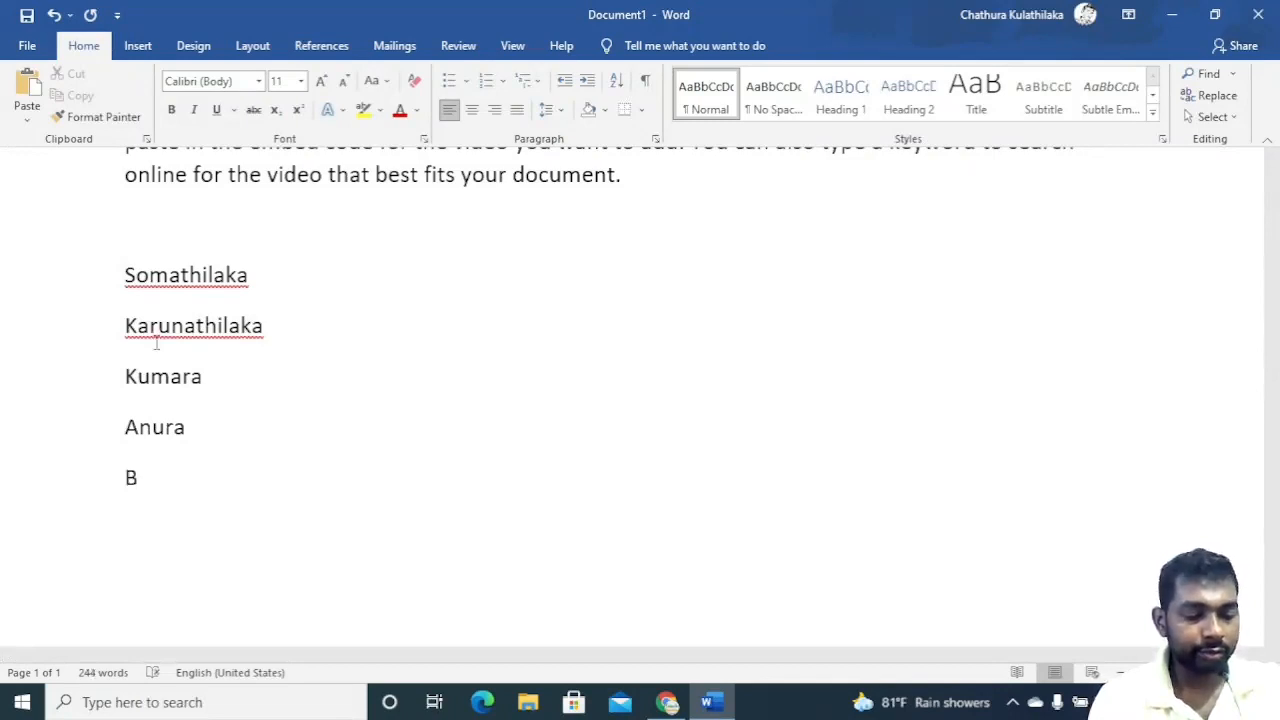
type("a")
key("BackSpace")
type("uthmika")
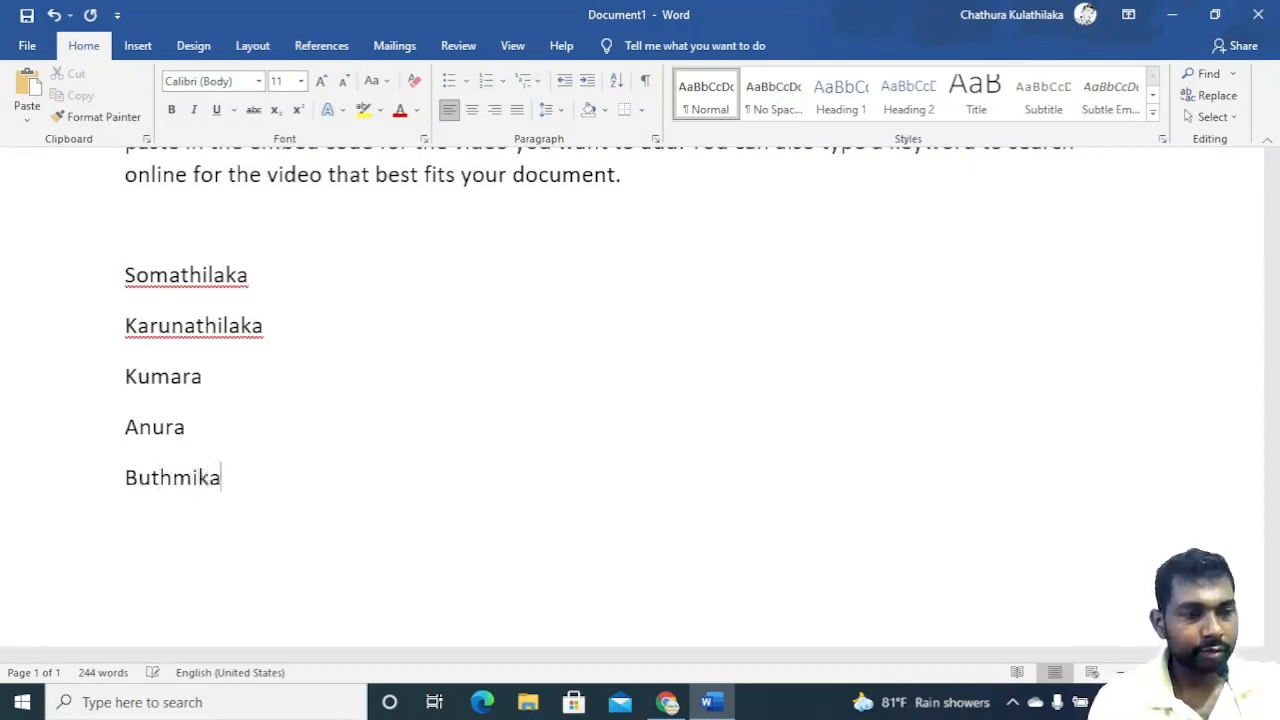
key("Return")
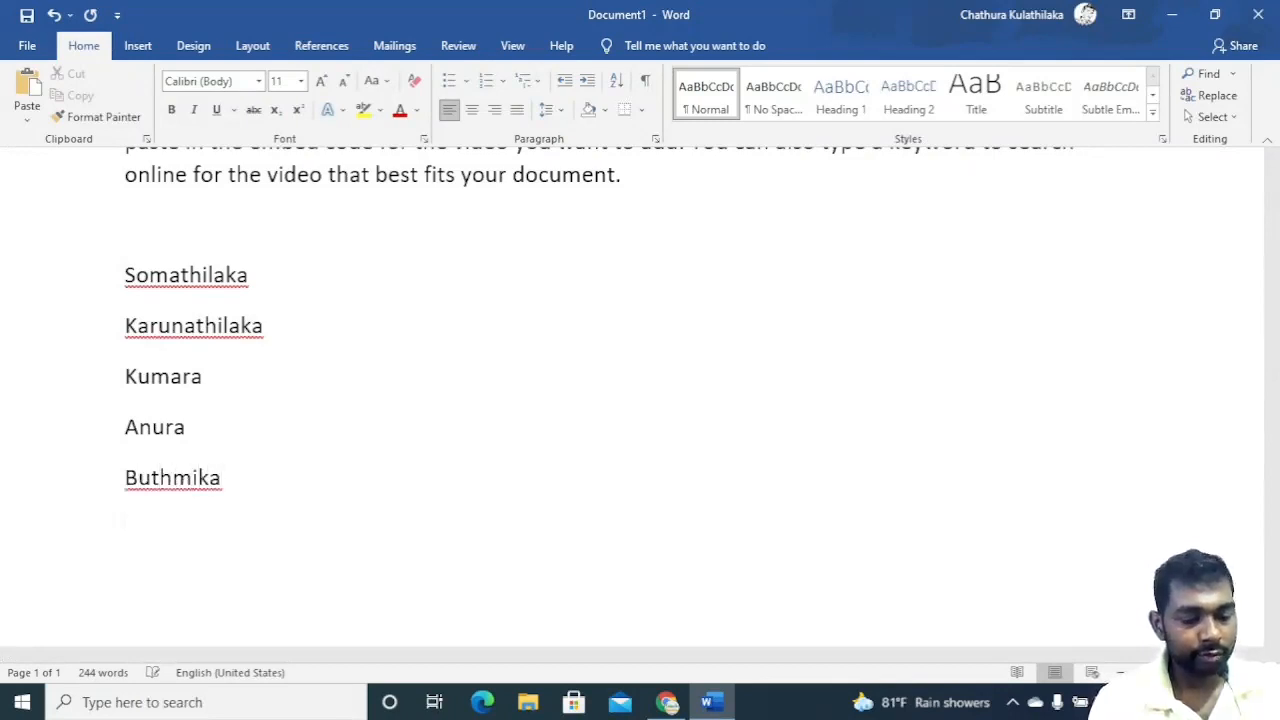
type("Keshan")
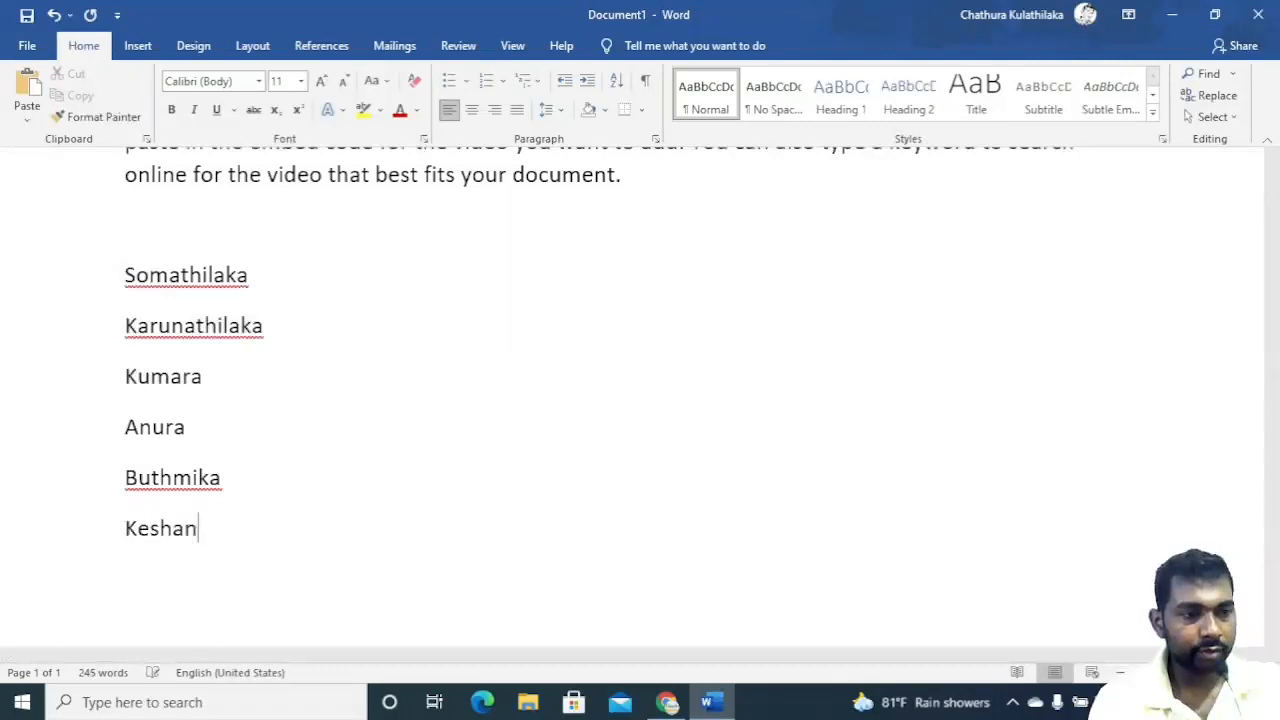
key("Return")
type("Lasindu")
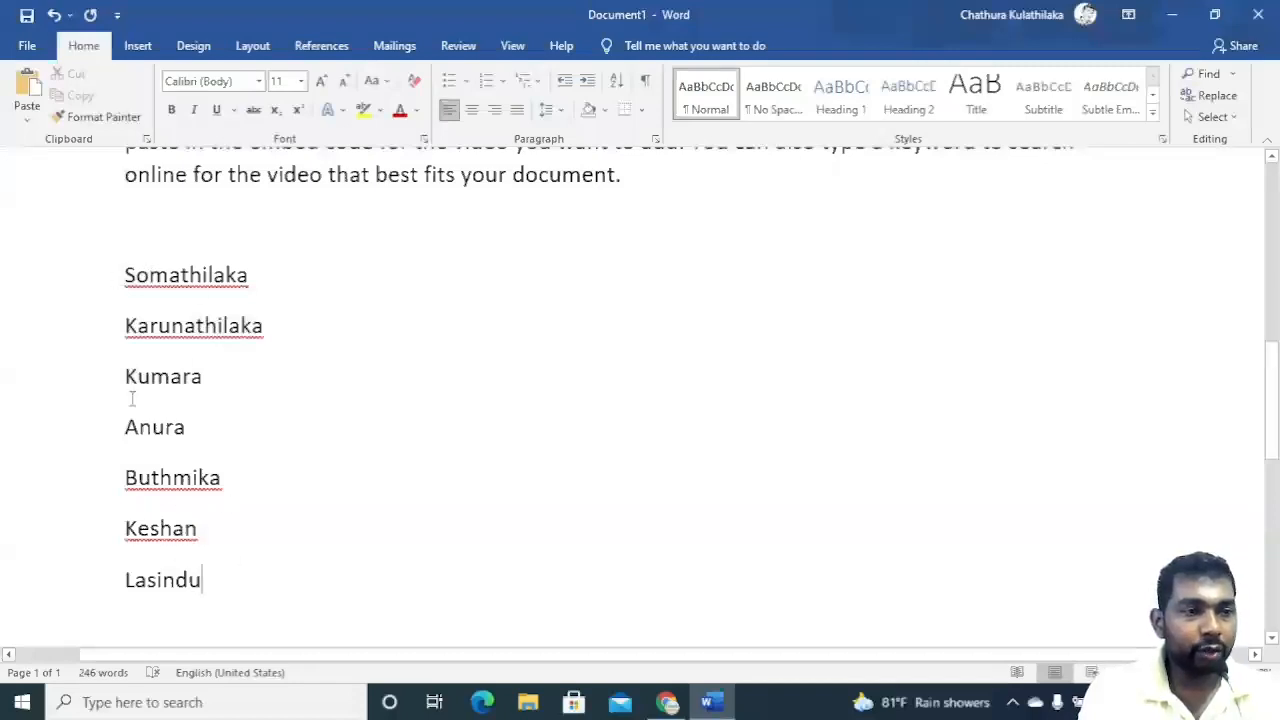
Select the seven names and sort them by paragraphs in ascending text order.
left_click_drag(126, 278, 185, 588)
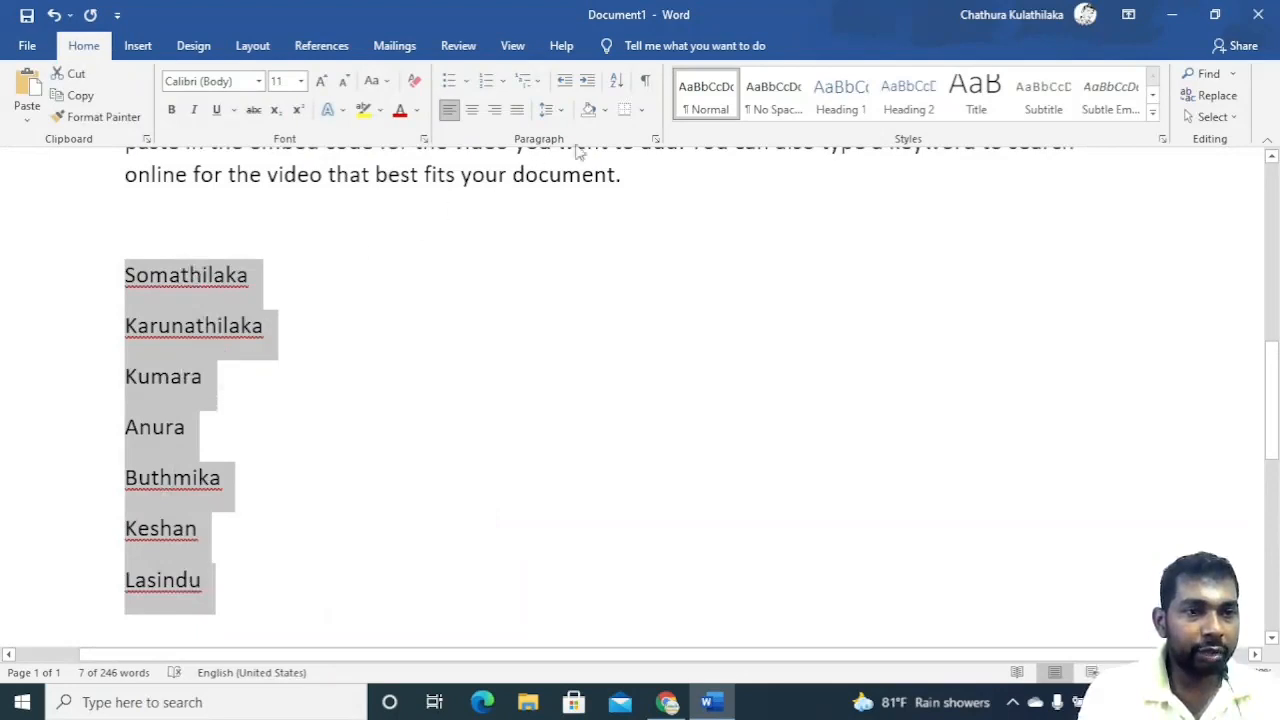
left_click(618, 84)
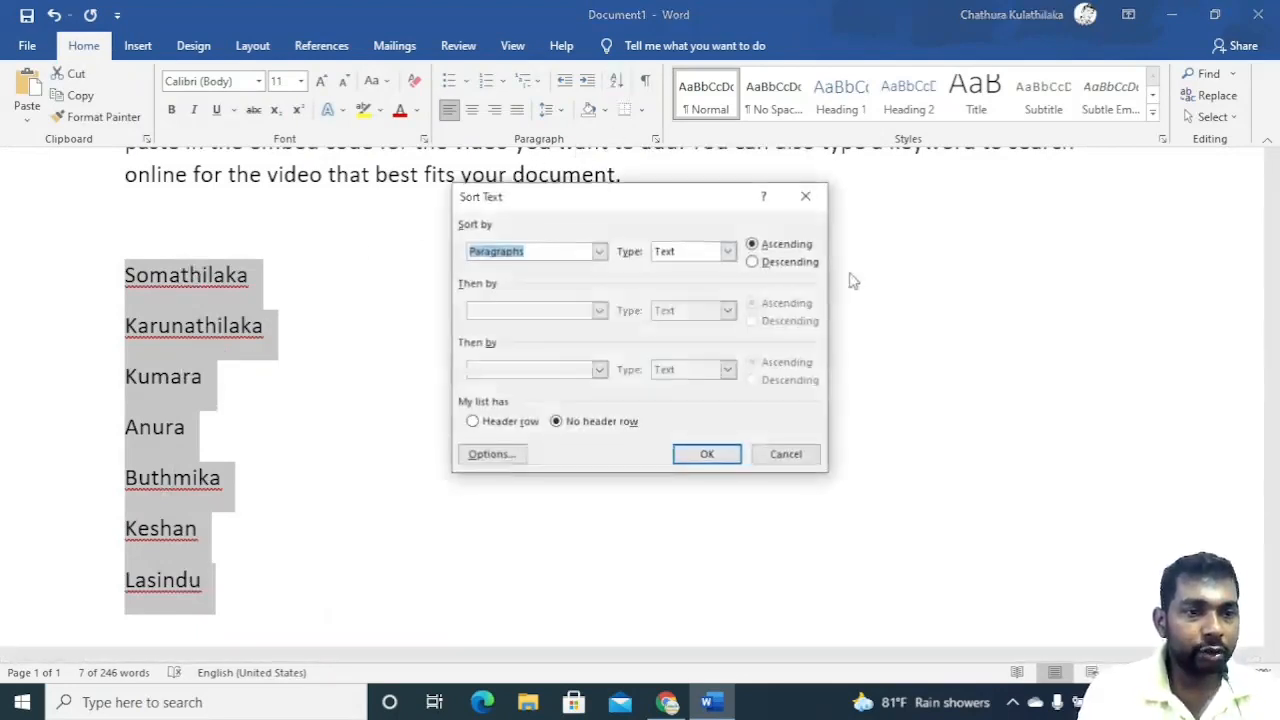
left_click(722, 456)
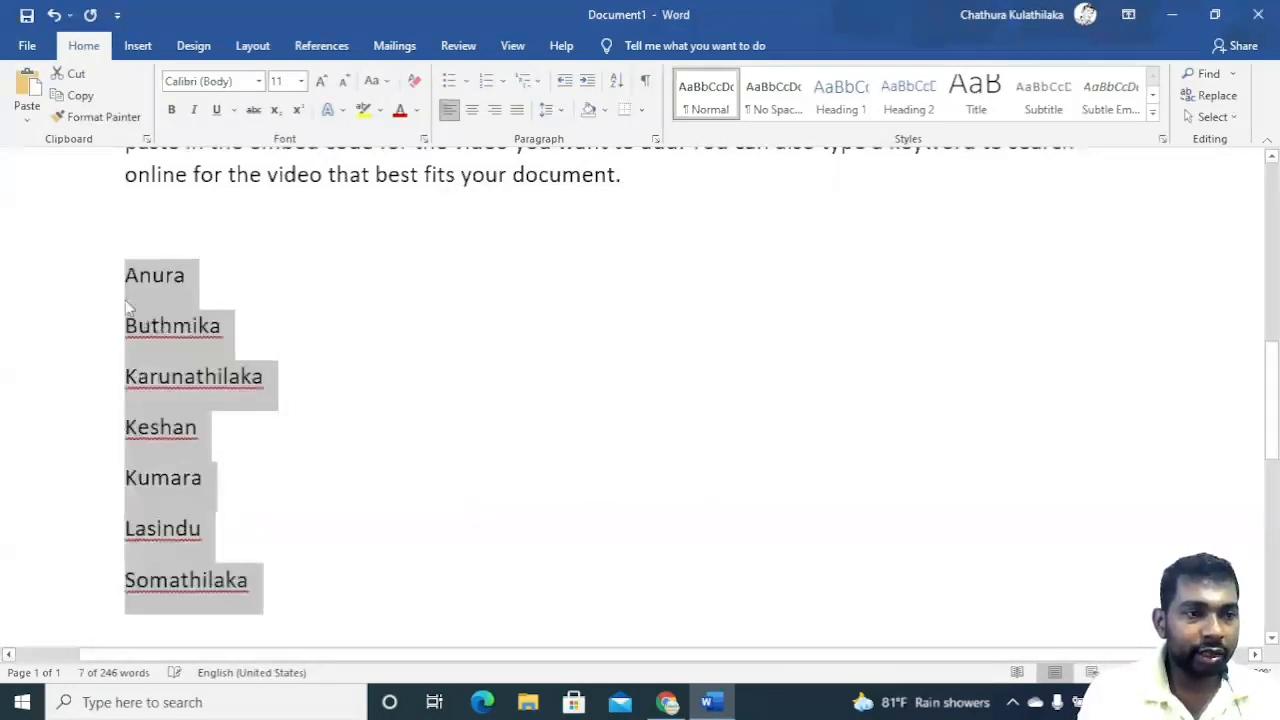
Highlight the first letter of each sorted name in turn to check the alphabetical order.
left_click(231, 273)
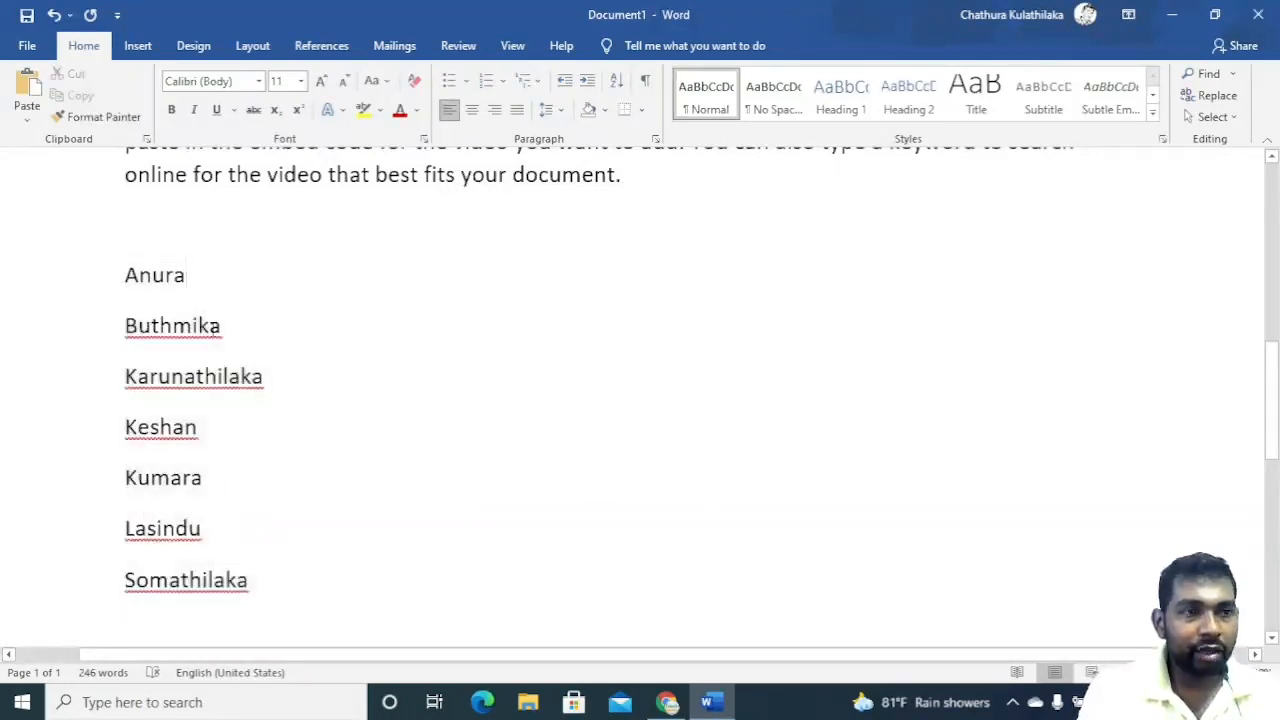
left_click_drag(127, 330, 172, 332)
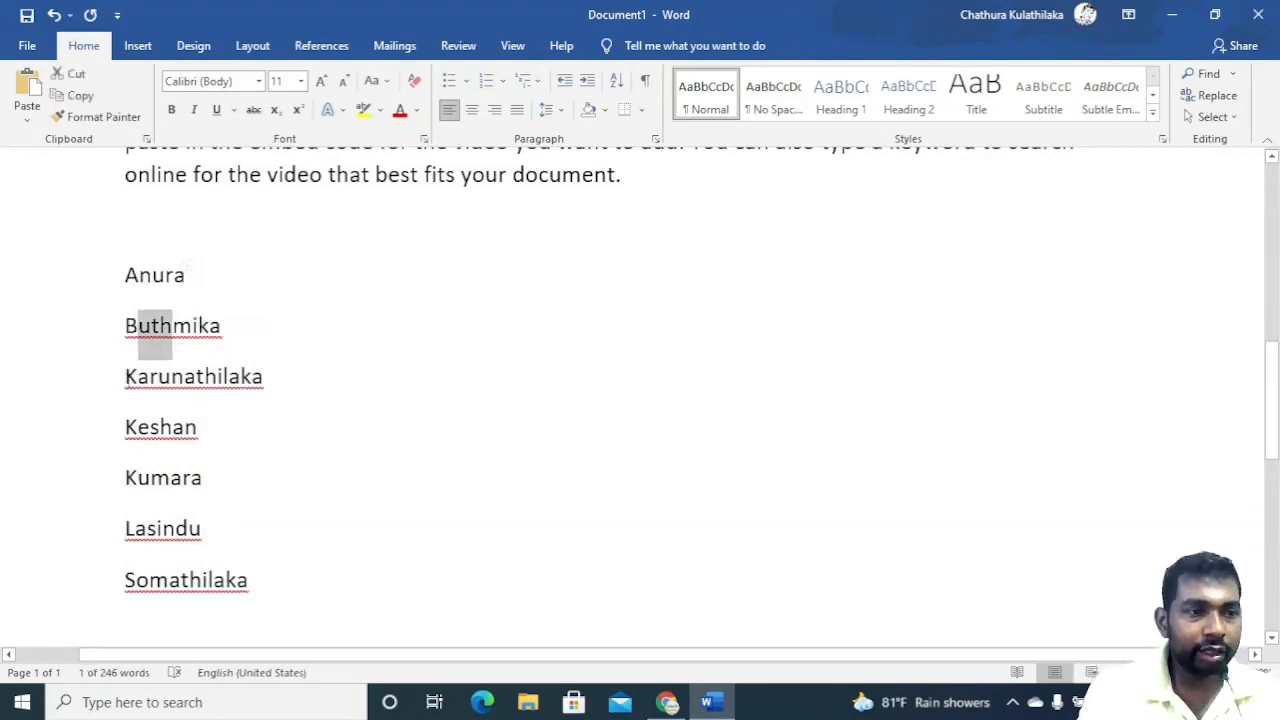
left_click(123, 377)
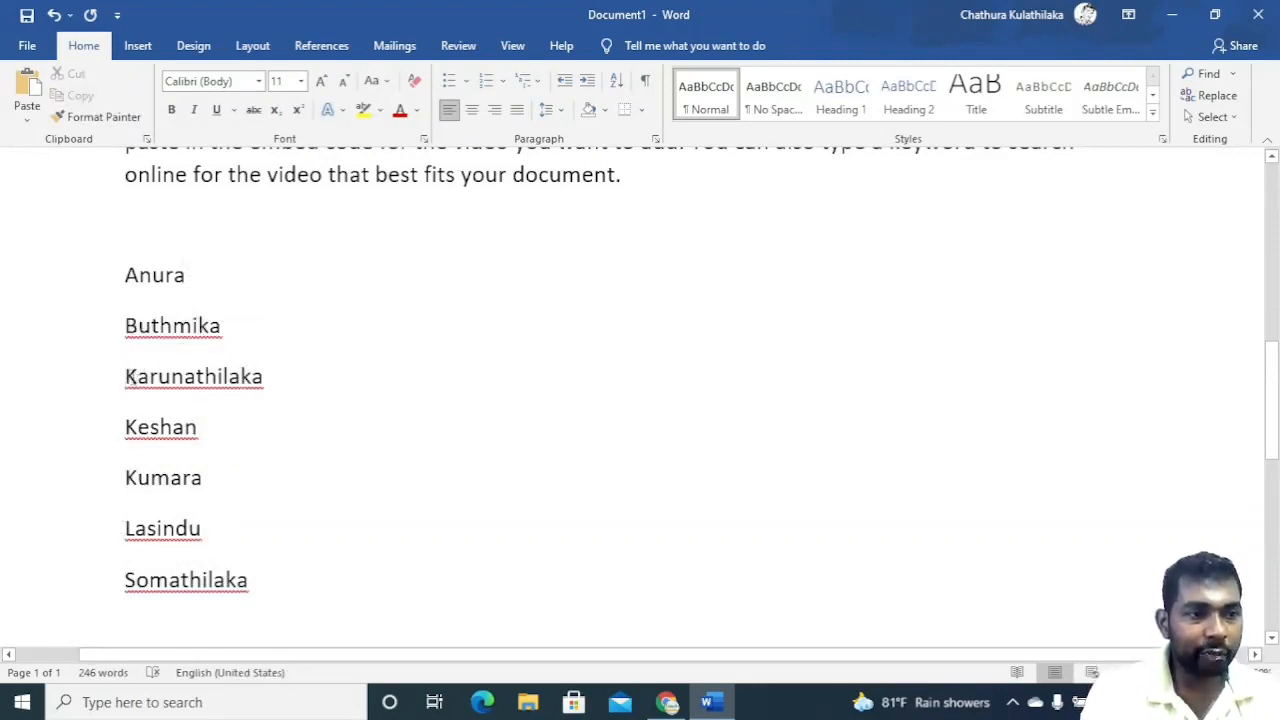
left_click_drag(130, 378, 147, 520)
left_click_drag(137, 377, 148, 378)
left_click_drag(138, 428, 149, 428)
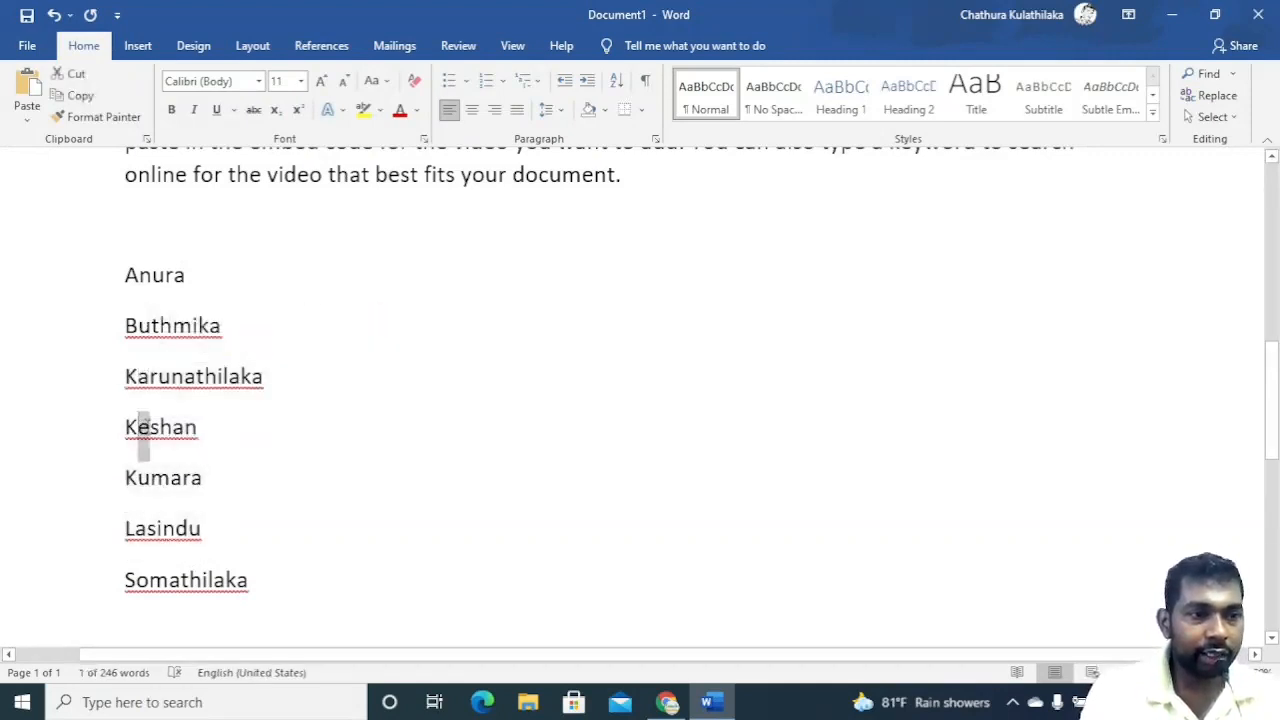
left_click_drag(138, 478, 149, 478)
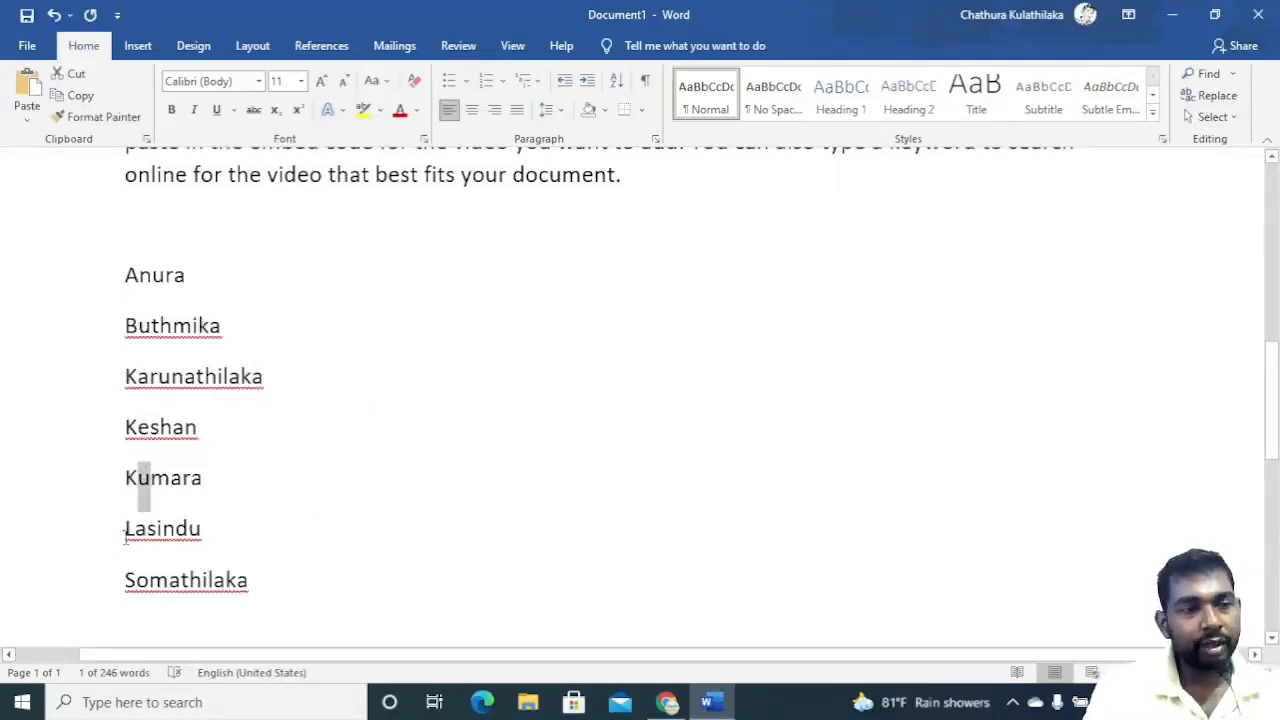
left_click_drag(124, 530, 136, 532)
left_click_drag(140, 587, 130, 591)
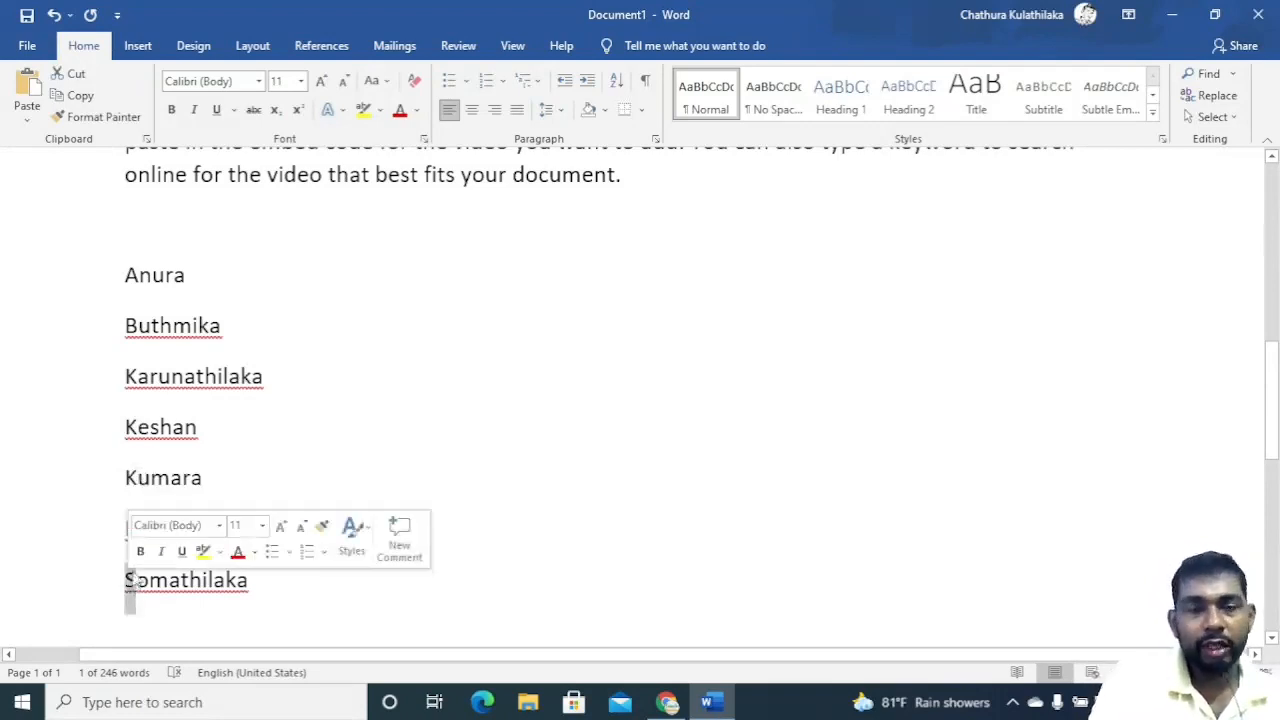
left_click(264, 389)
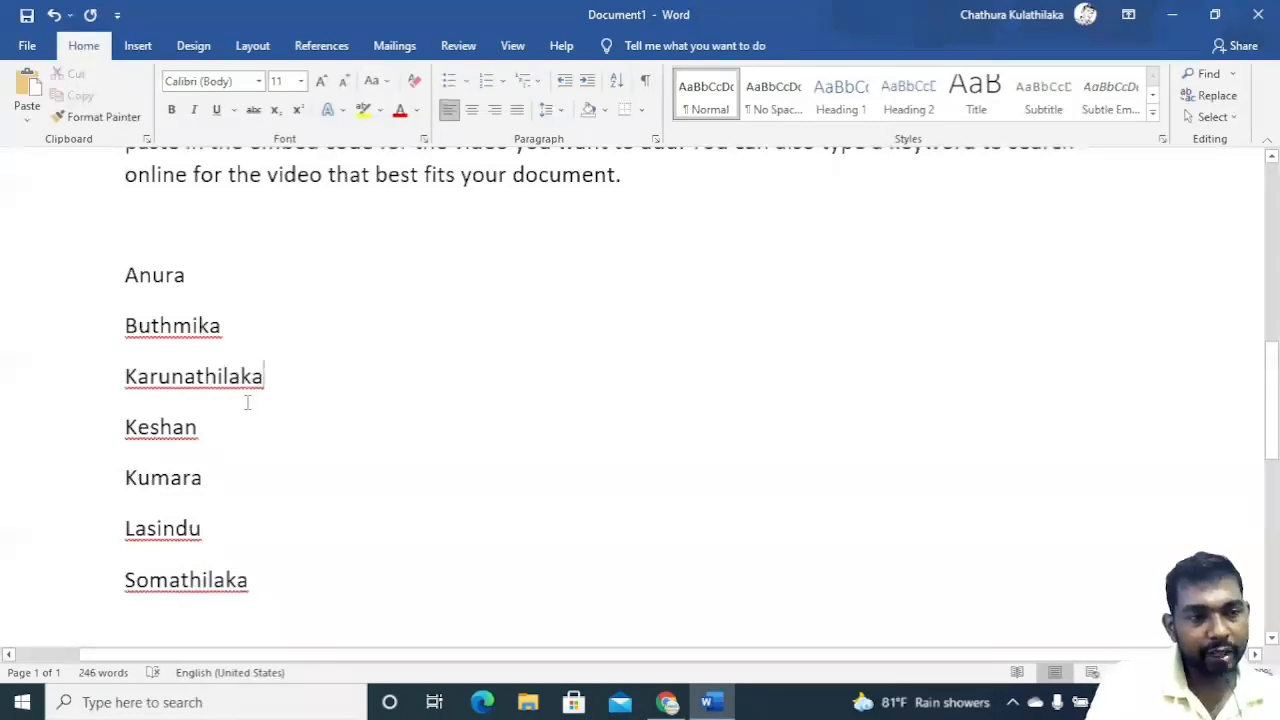
Select all seven names and delete them.
left_click_drag(258, 585, 116, 275)
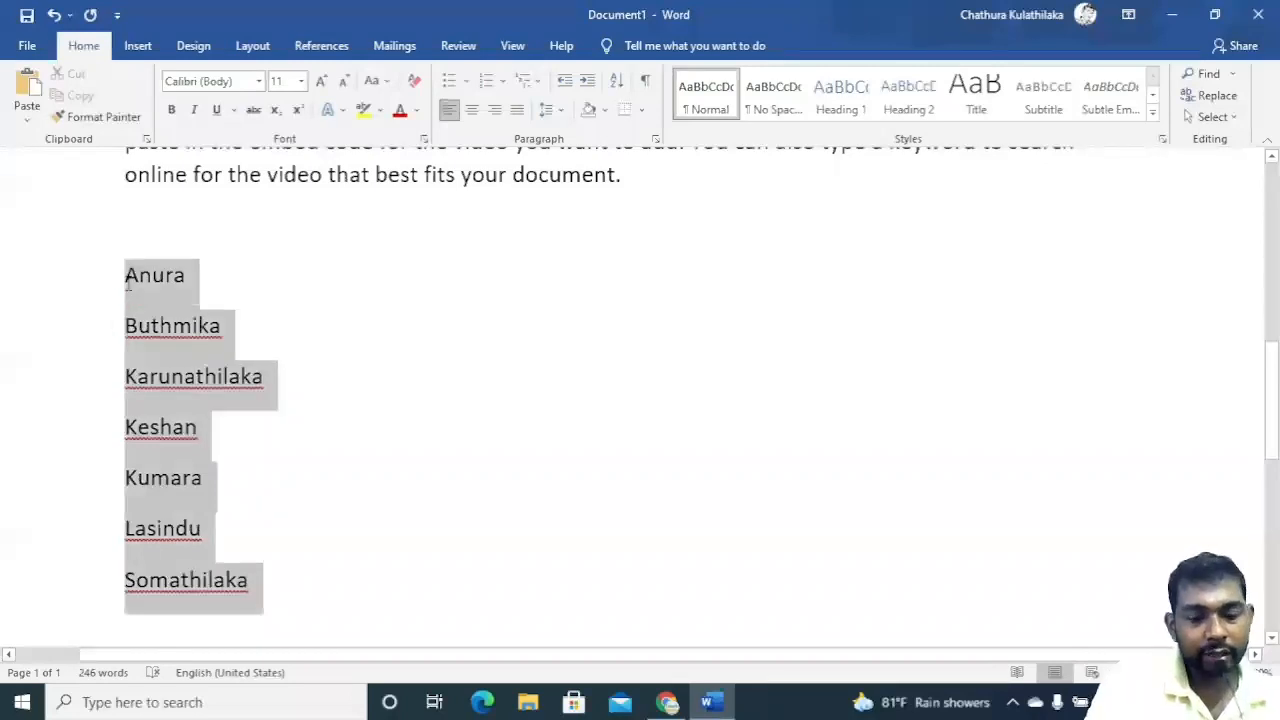
key("Delete")
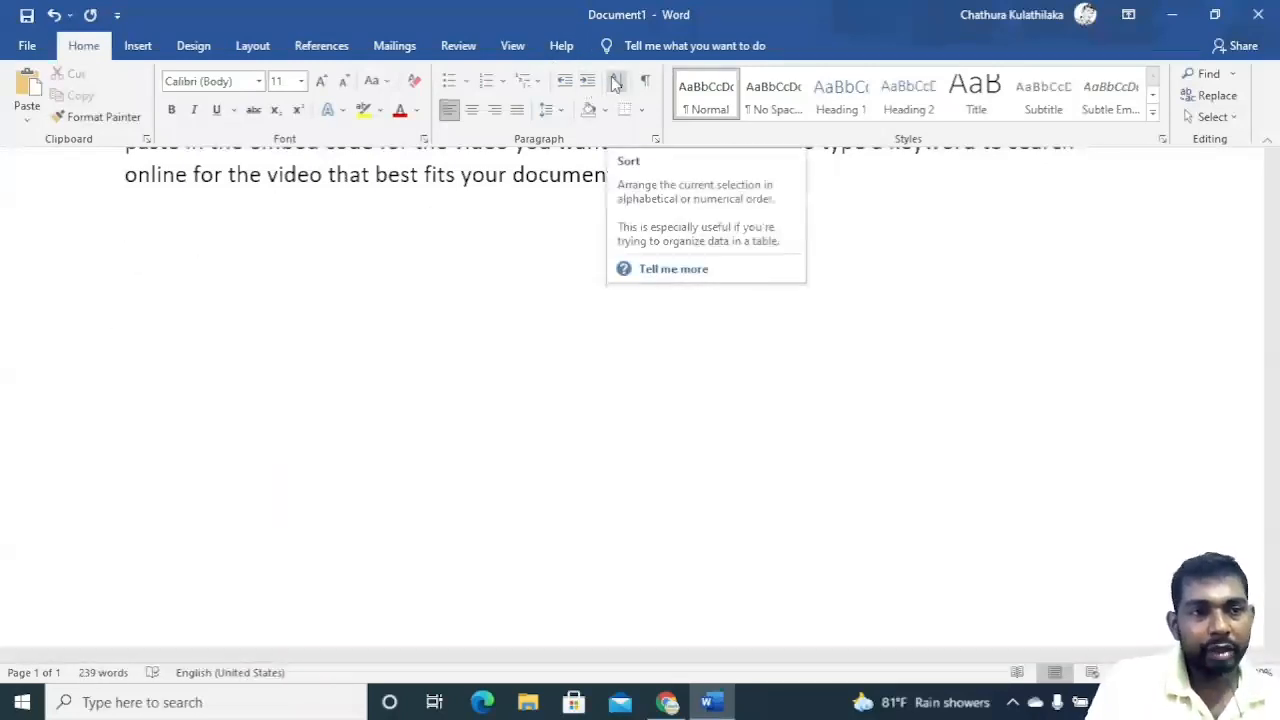
Add an empty line below the last text paragraph.
scroll(302, 278, "up", 1)
scroll(302, 278, "up", 10)
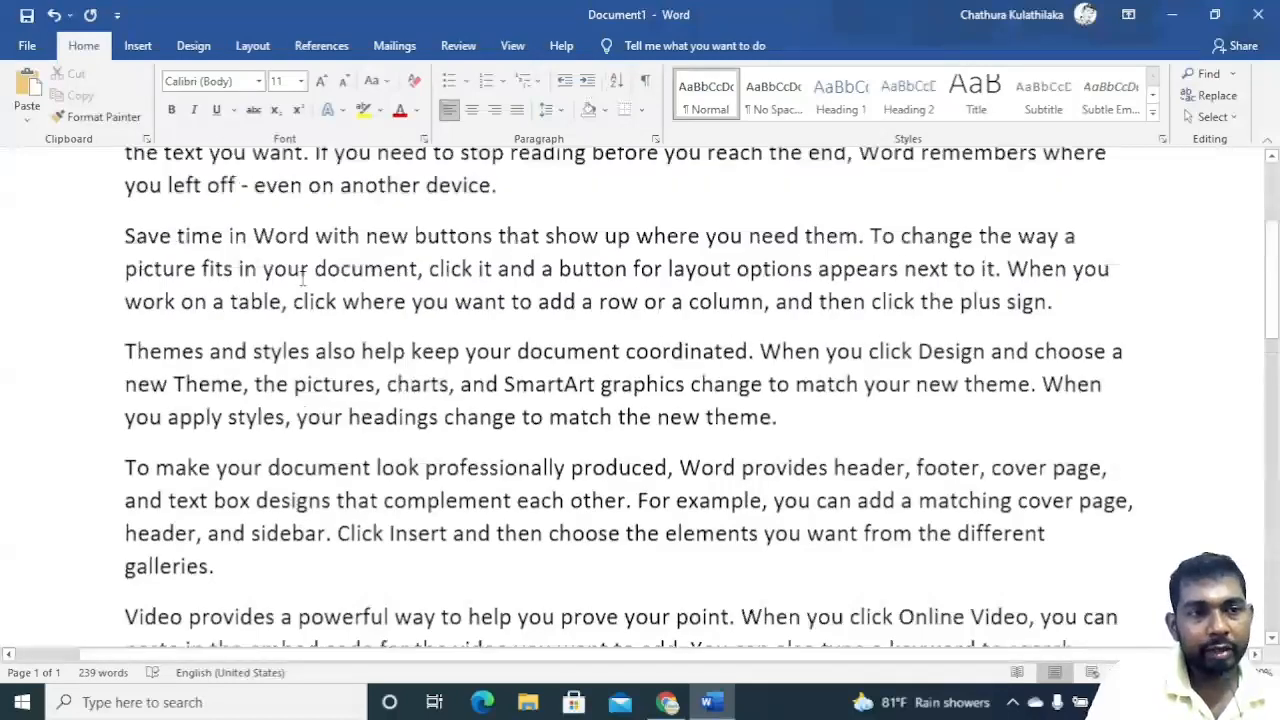
scroll(362, 256, "down", 8)
left_click(109, 427)
left_click(301, 290)
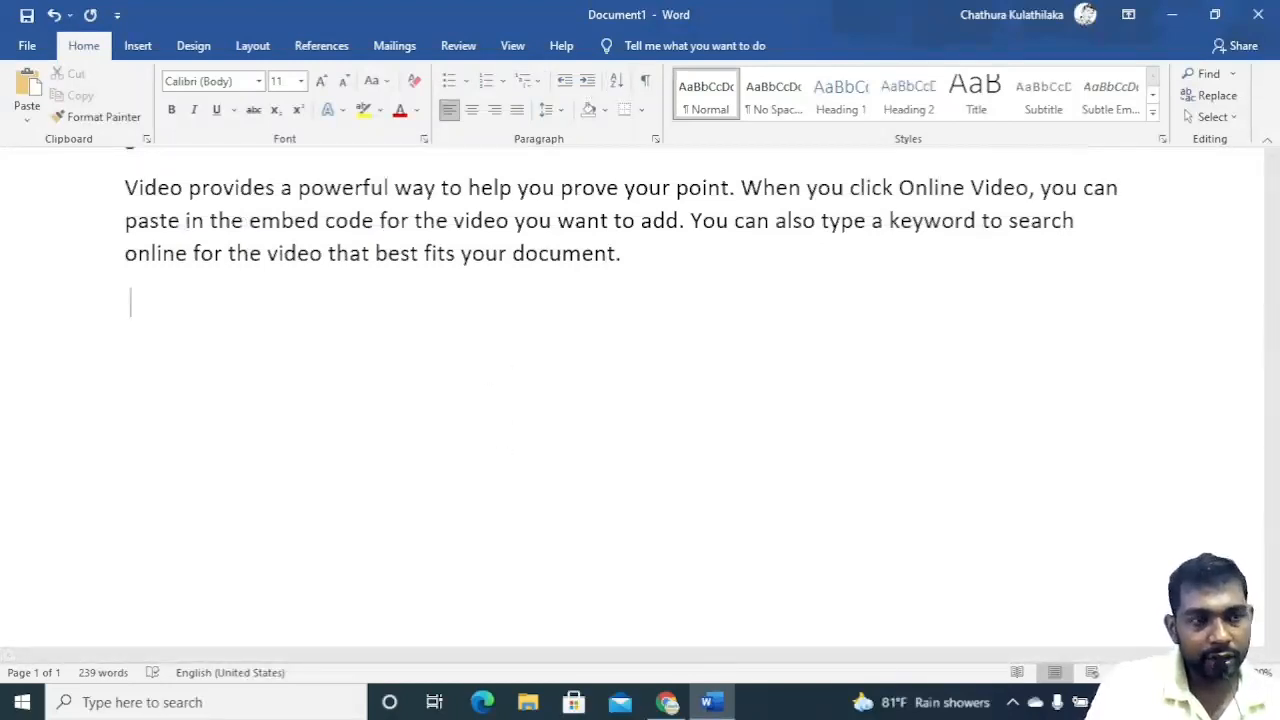
key("Return")
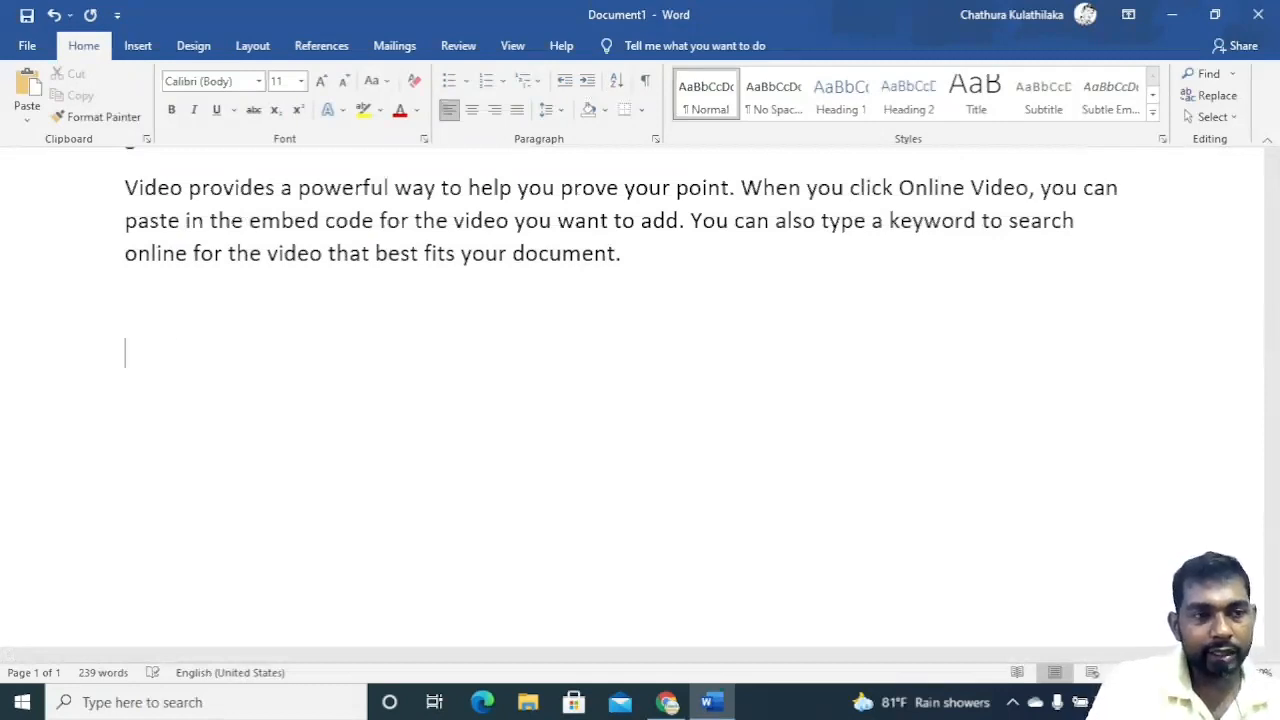
Select the blank lines below the text and display the formatting marks.
left_click_drag(126, 329, 100, 277)
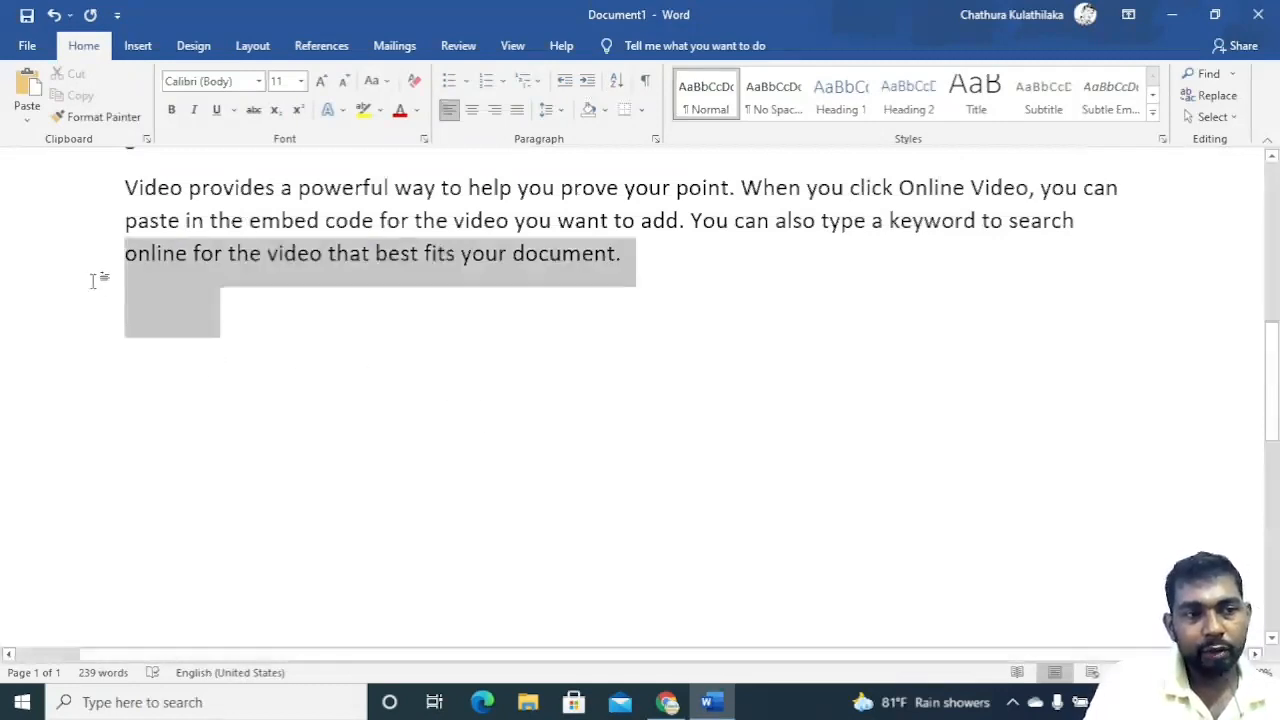
left_click(153, 416)
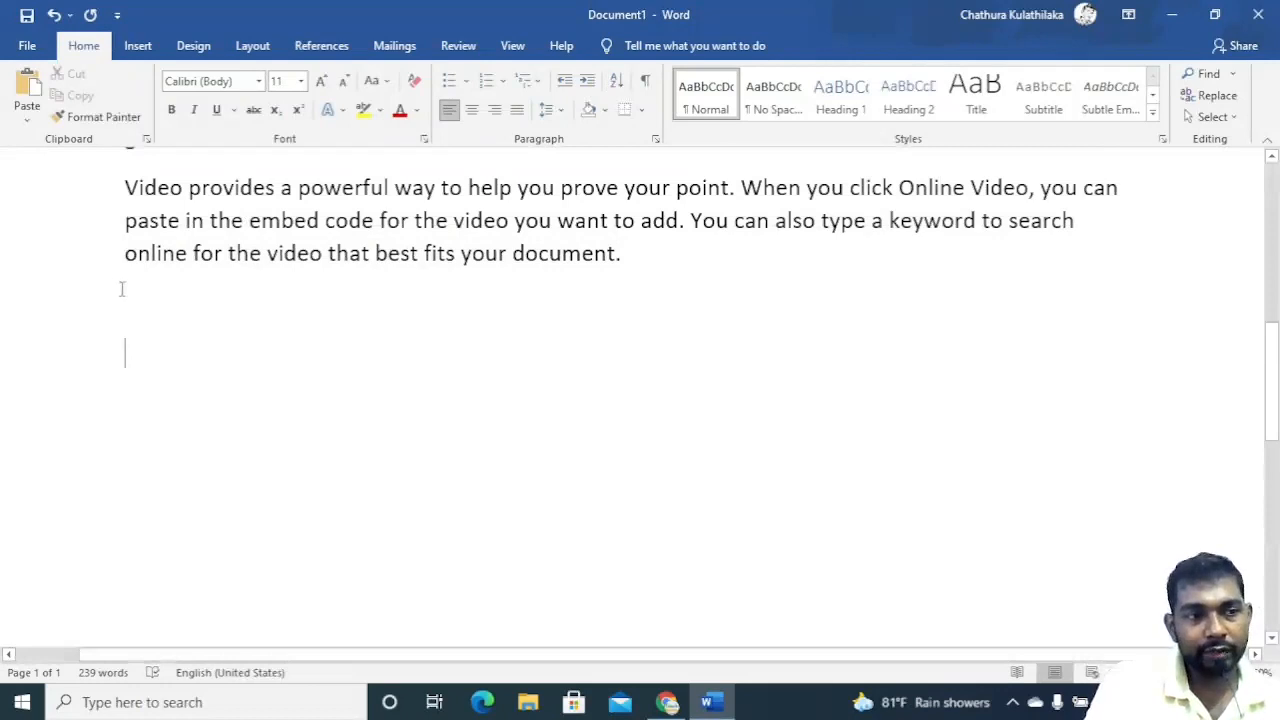
left_click_drag(157, 368, 170, 398)
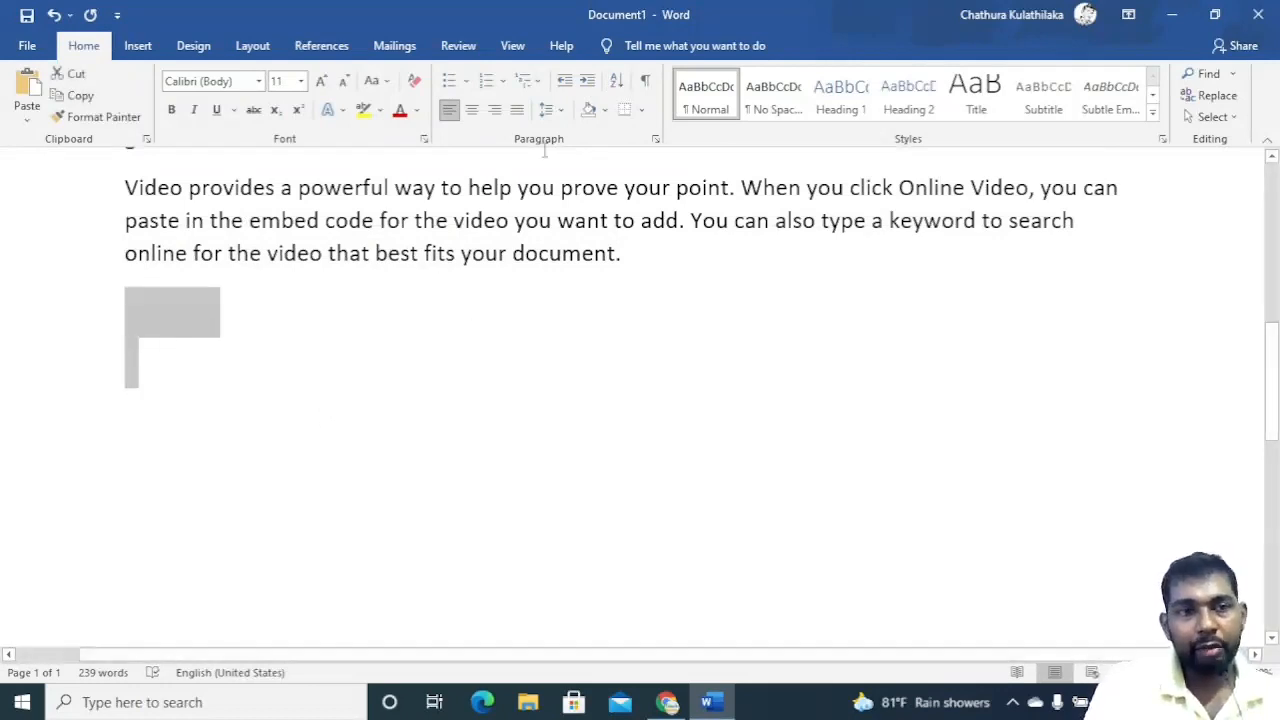
left_click(645, 86)
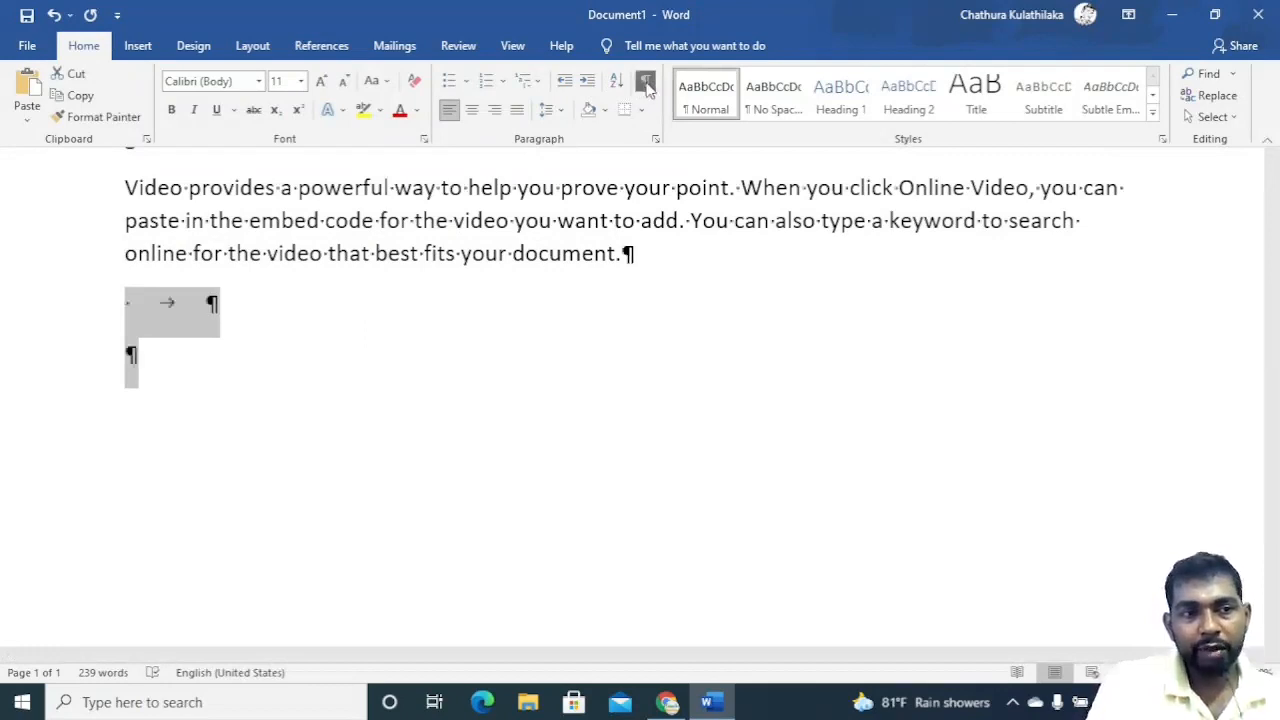
Inspect the tab and space marks in the blank lines below the text.
left_click(278, 355)
left_click(216, 306)
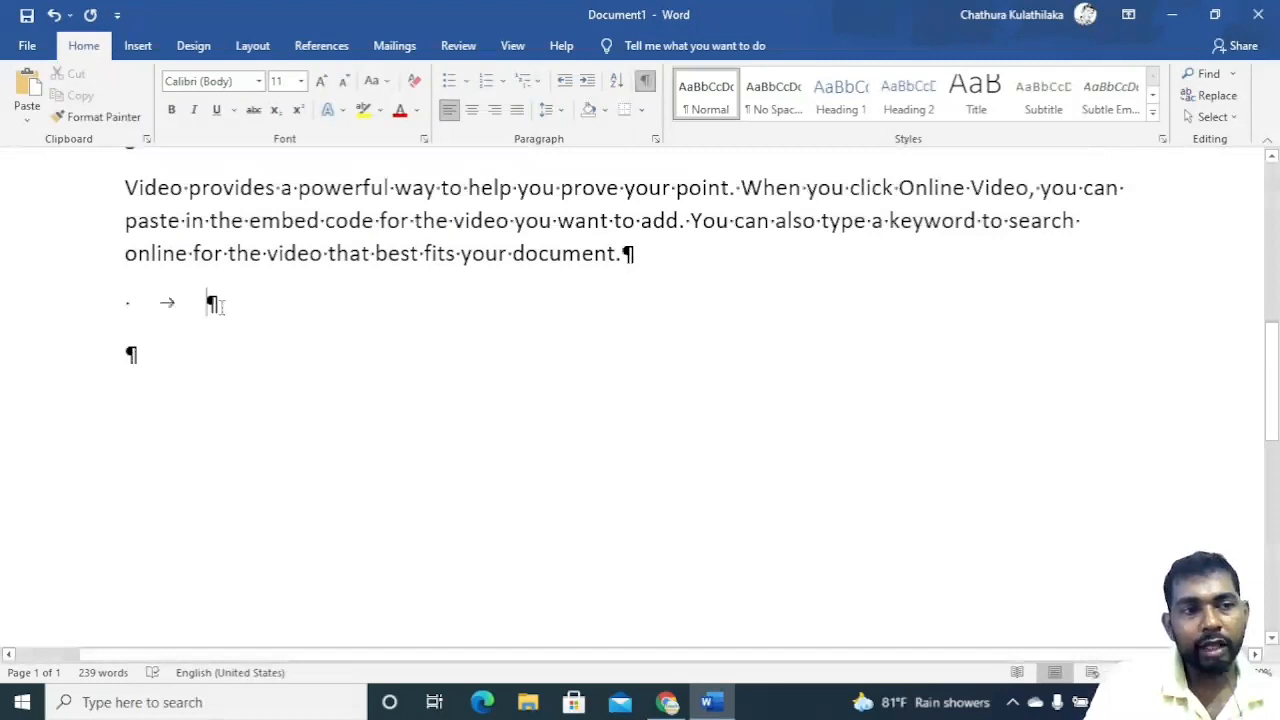
double_click(166, 302)
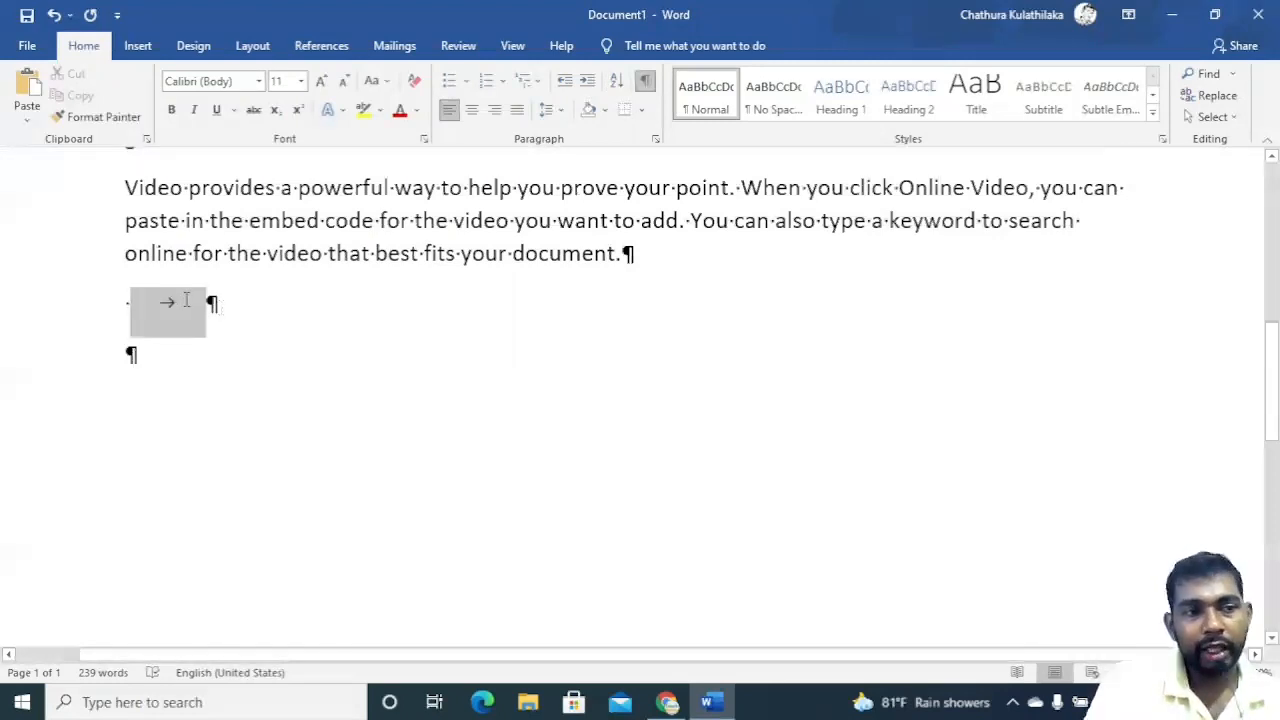
left_click(187, 306)
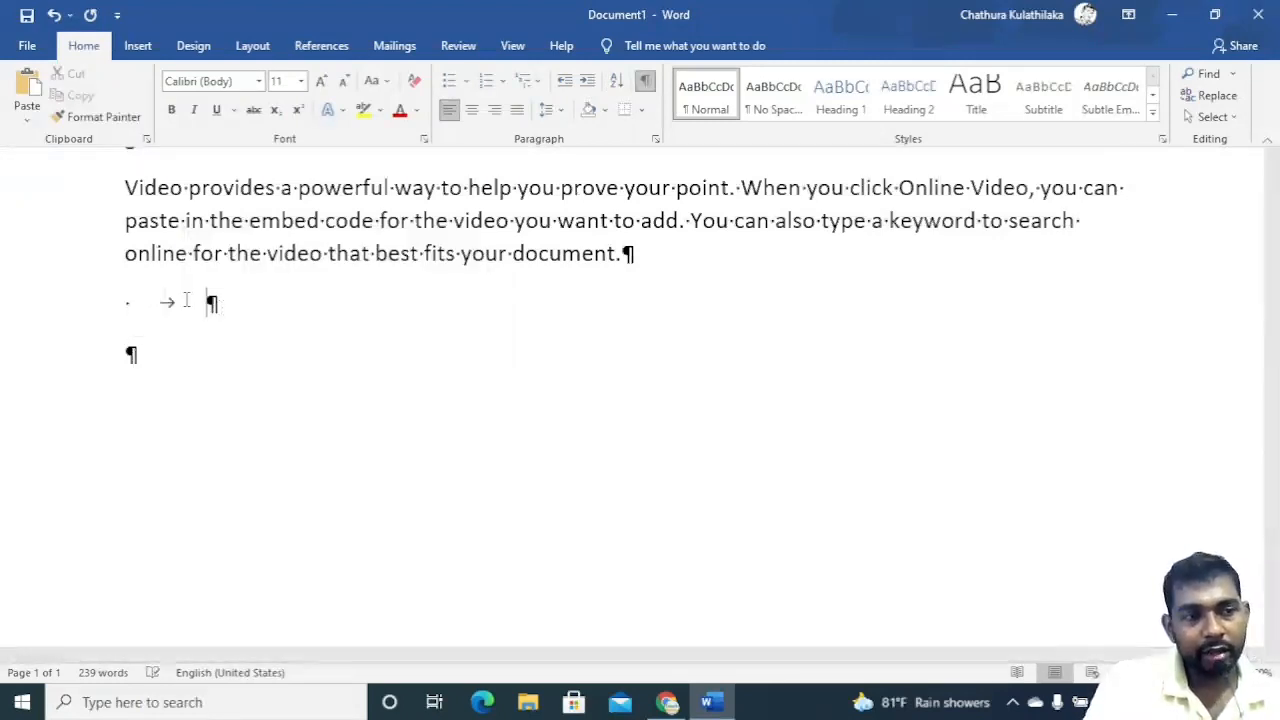
left_click_drag(128, 303, 122, 308)
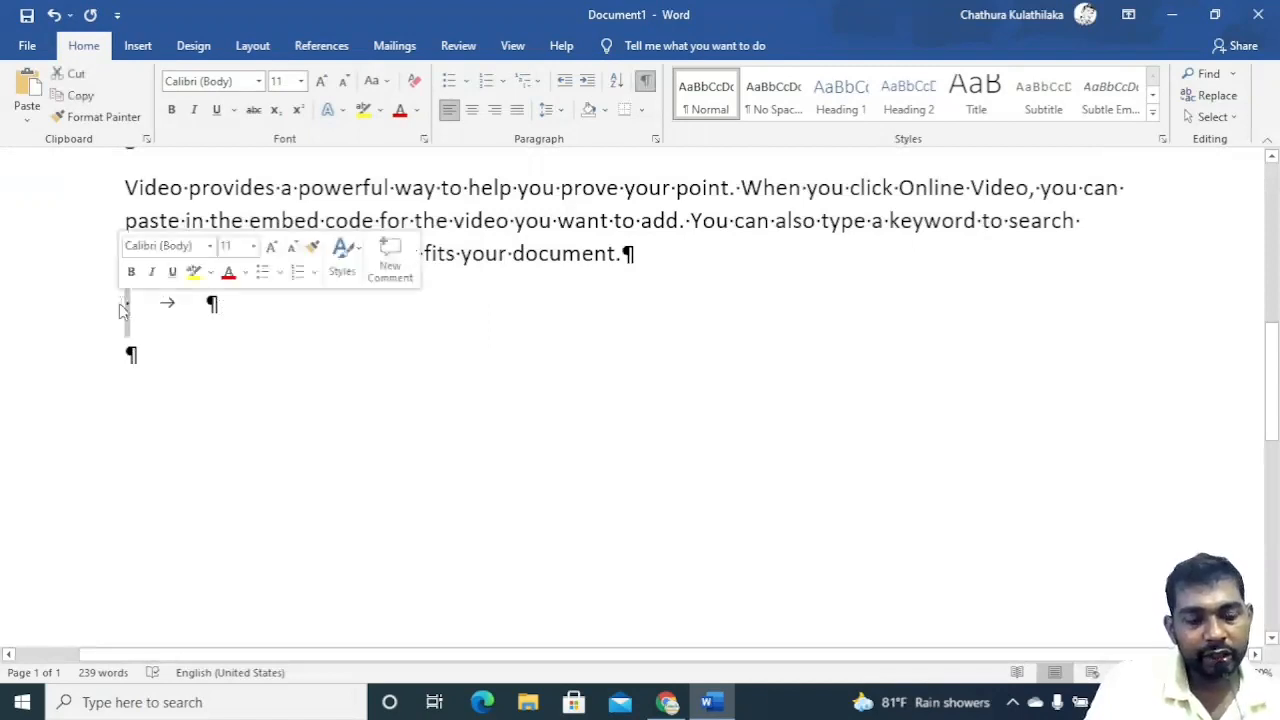
left_click(182, 334)
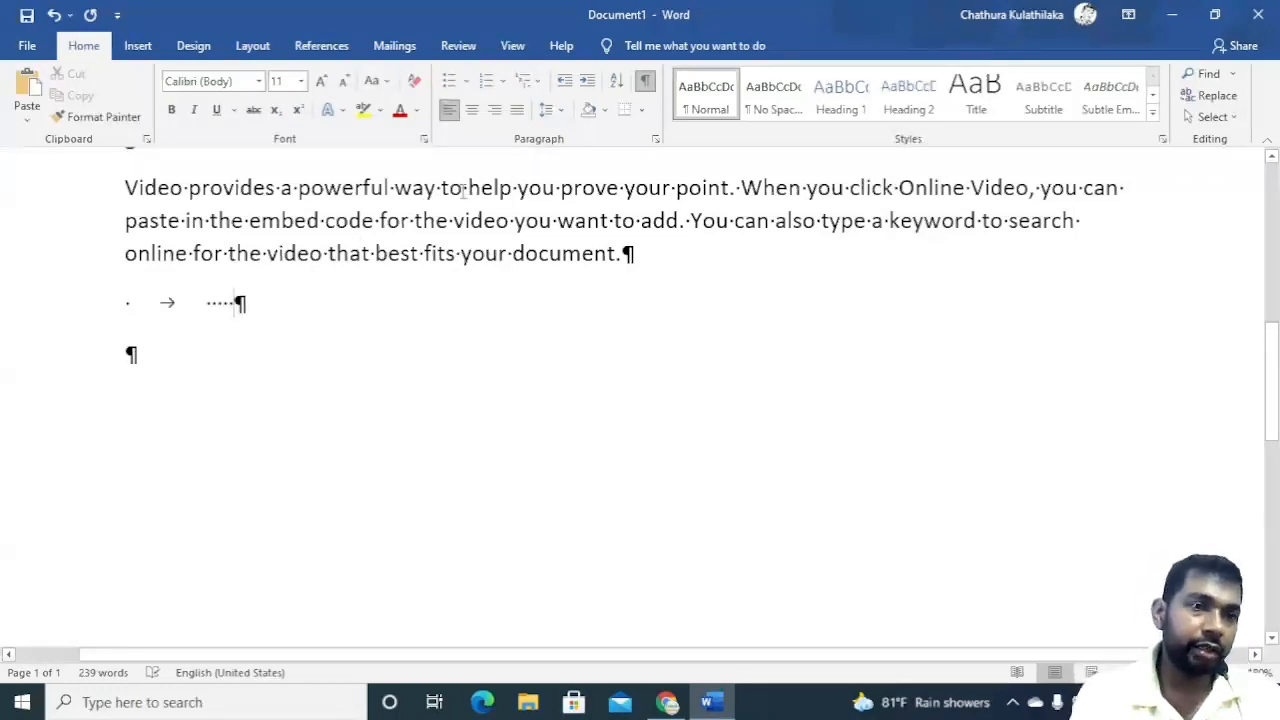
left_click(645, 82)
left_click(645, 82)
left_click(645, 82)
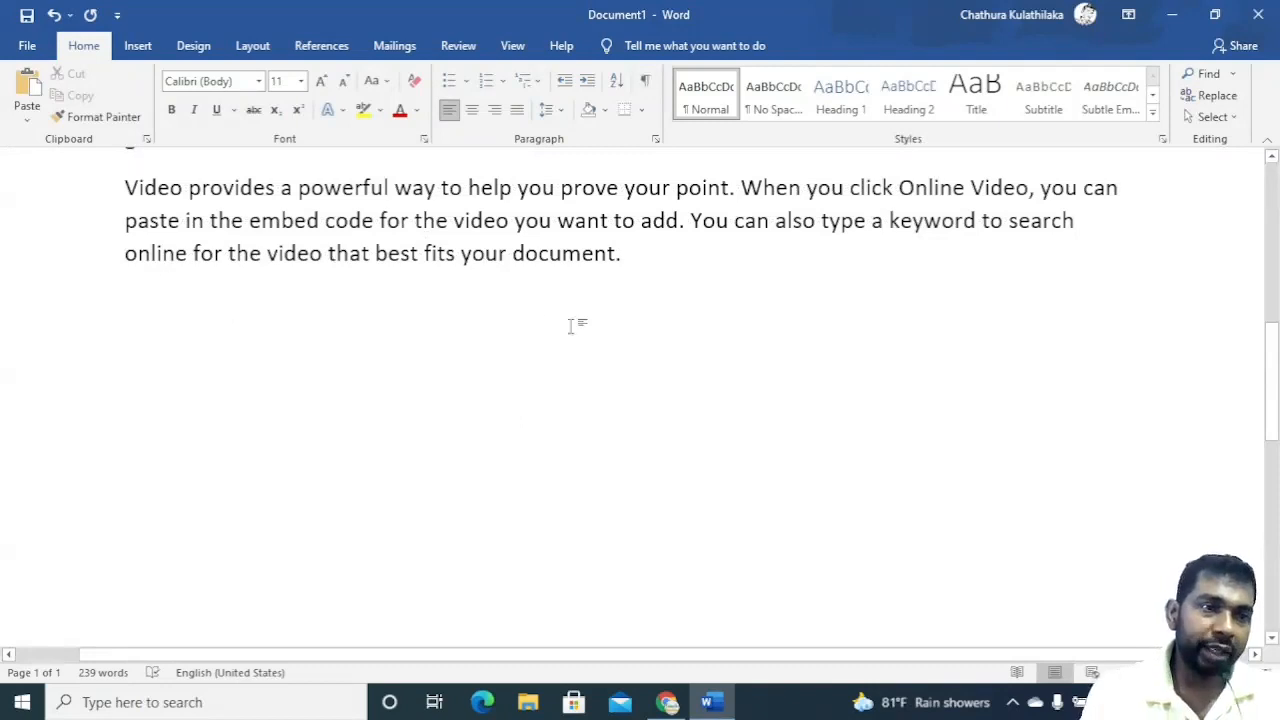
left_click_drag(231, 366, 100, 260)
left_click(136, 320)
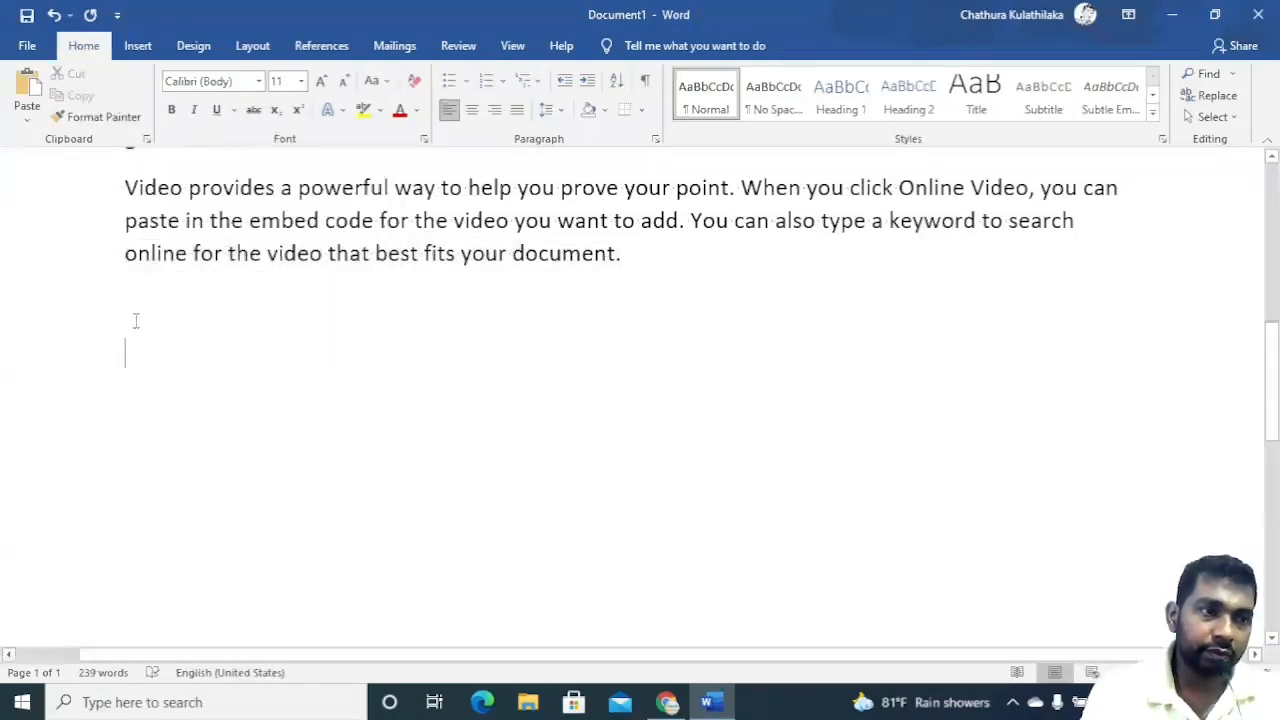
Delete the stray tab and spaces in the blank lines, then hide the formatting marks.
left_click_drag(136, 320, 217, 426)
left_click(645, 80)
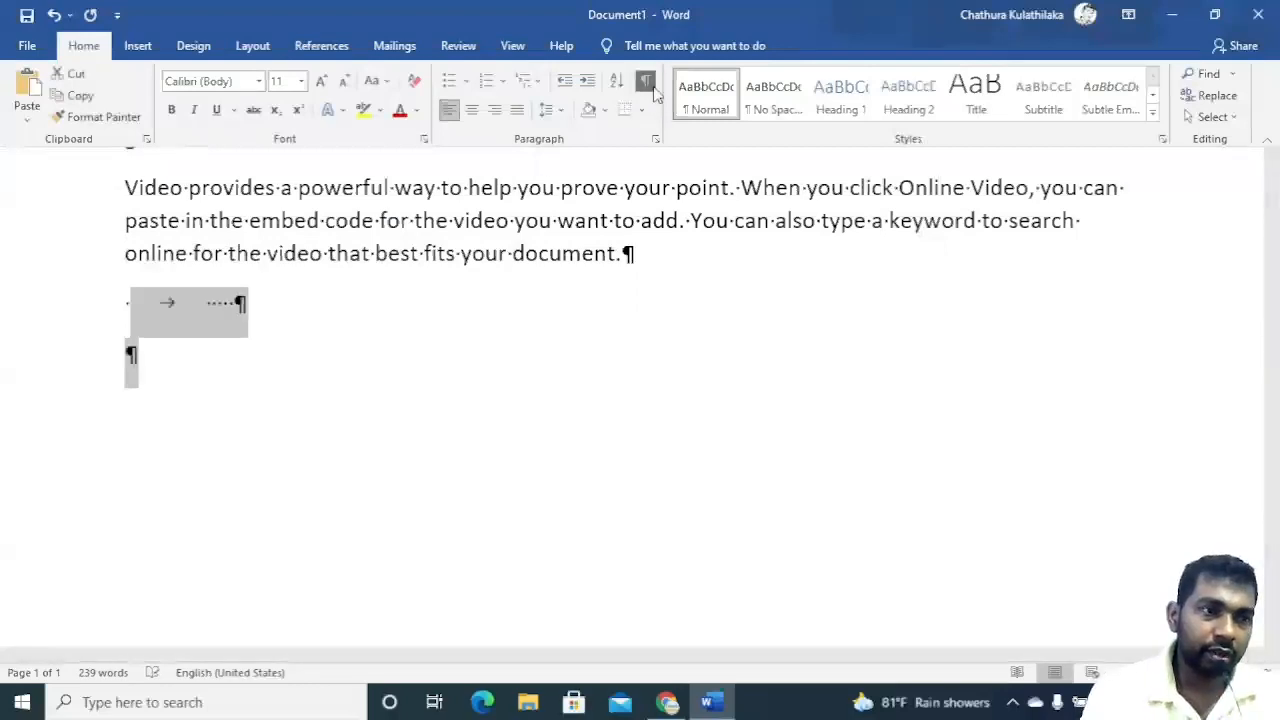
key("Delete")
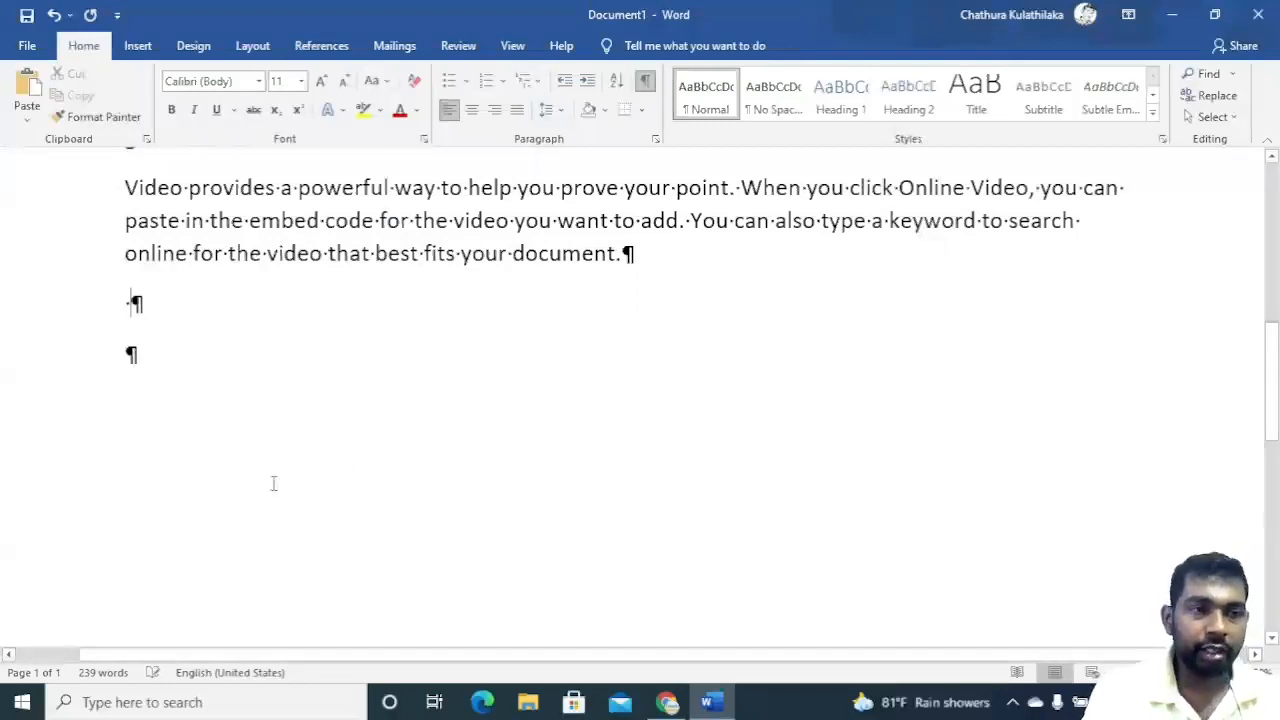
left_click(647, 83)
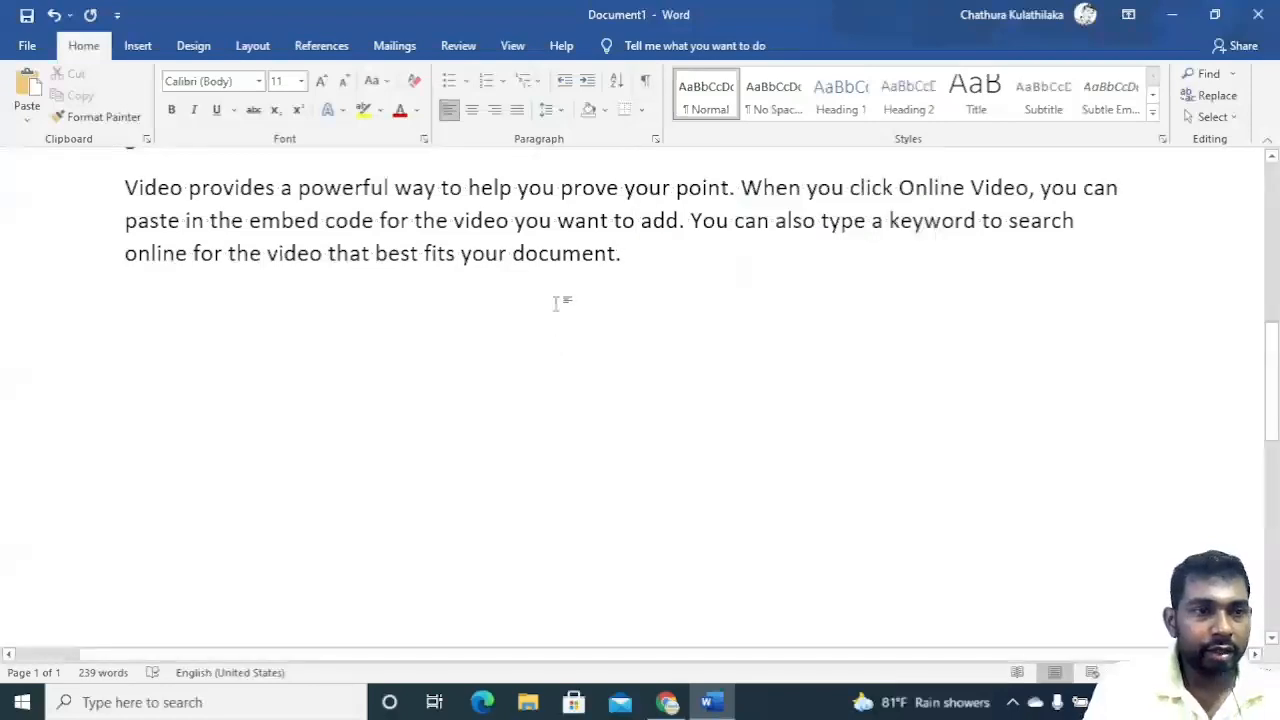
Center the first paragraph of the document.
scroll(587, 311, "up", 3)
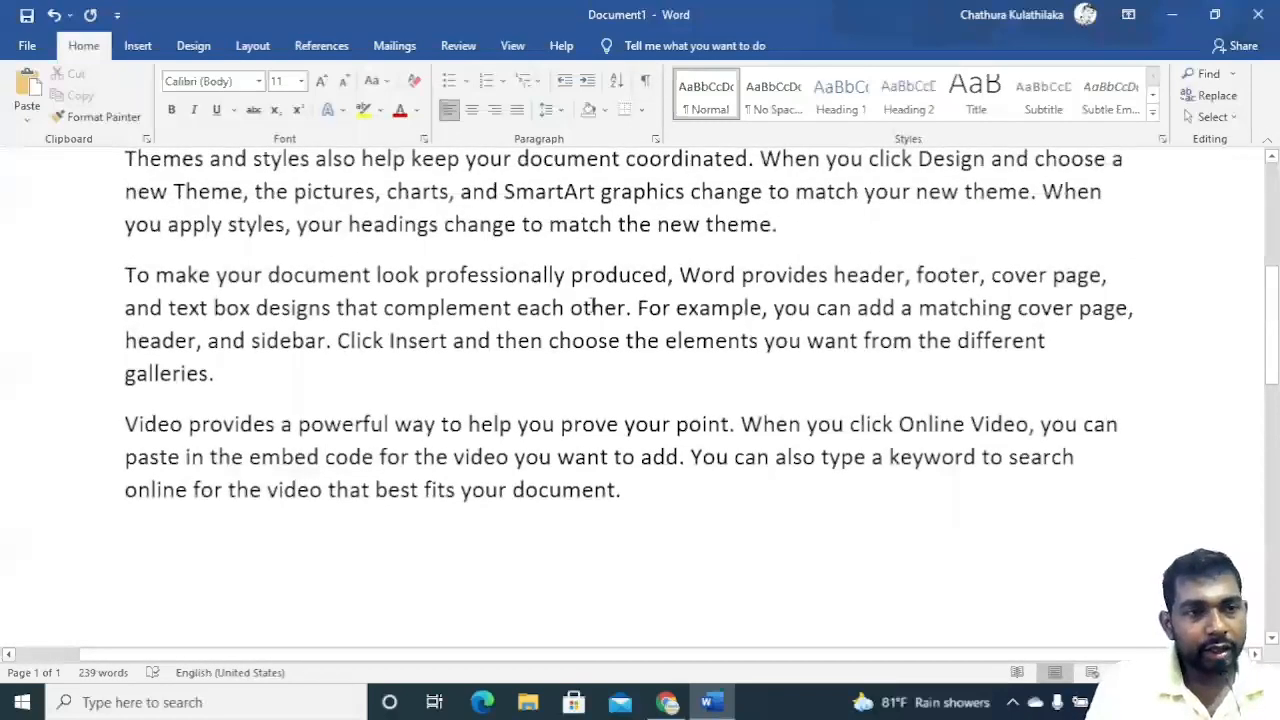
scroll(597, 287, "up", 3)
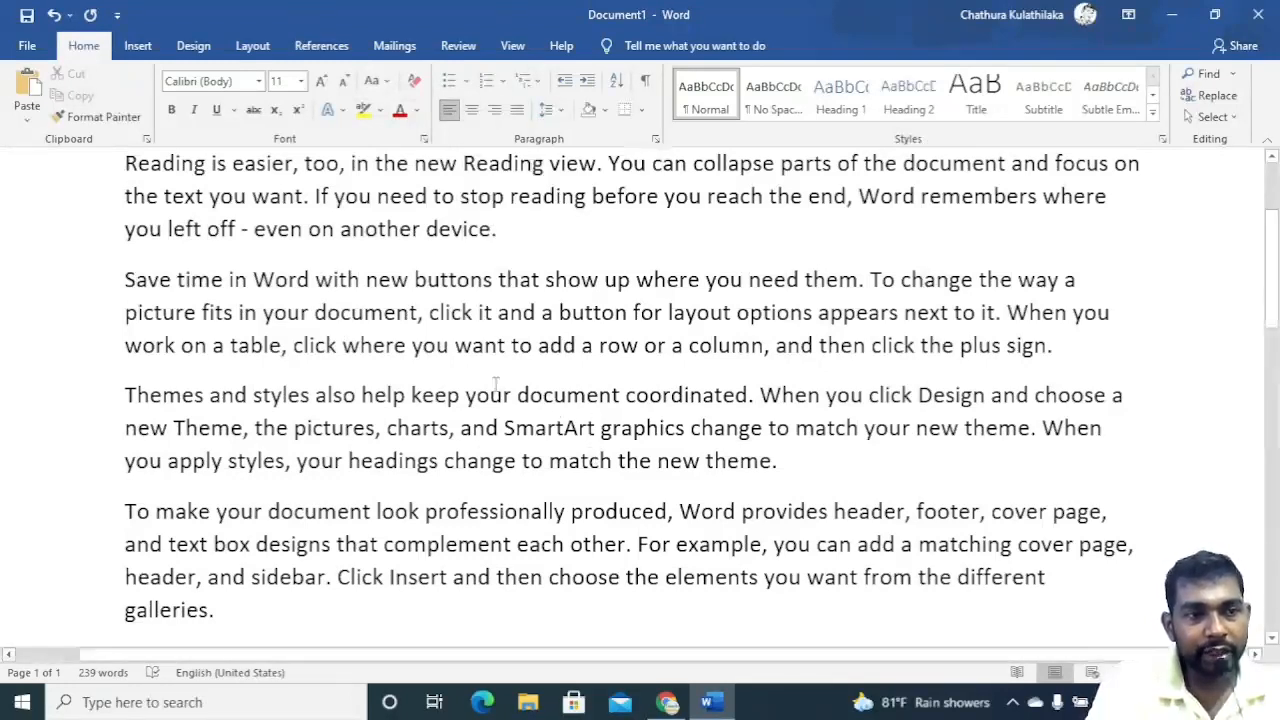
scroll(494, 385, "up", 3)
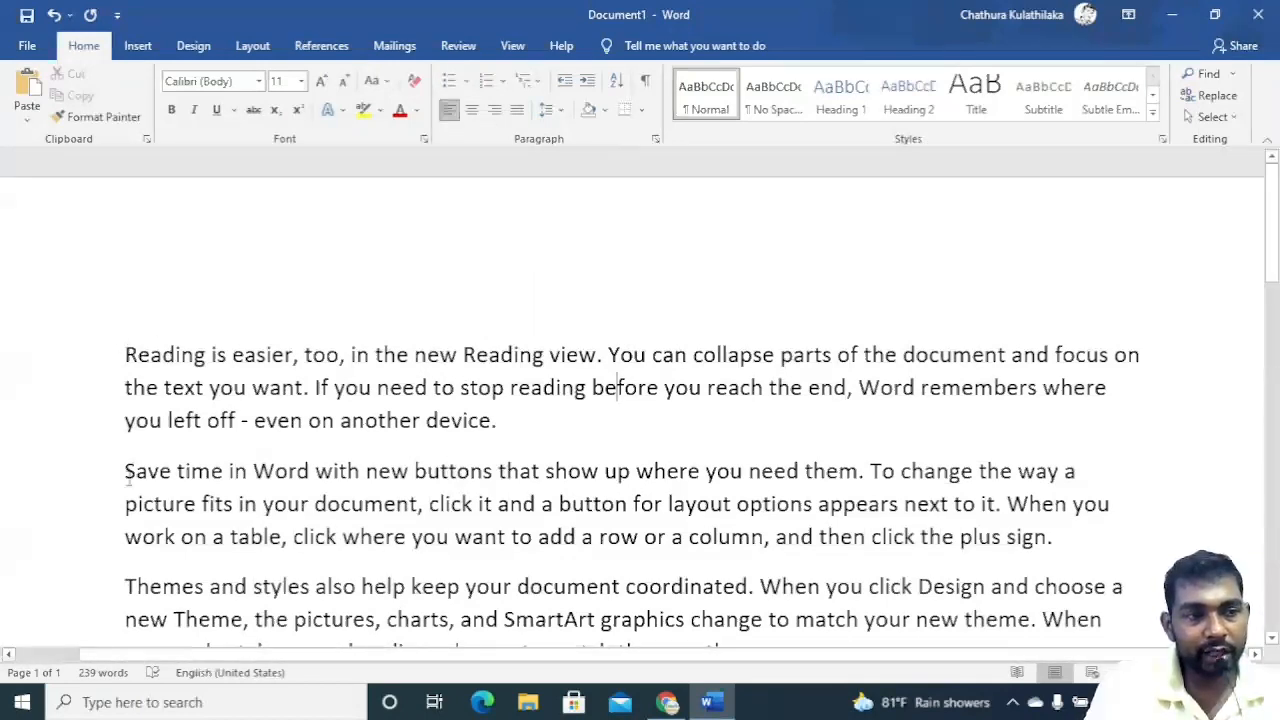
left_click(473, 111)
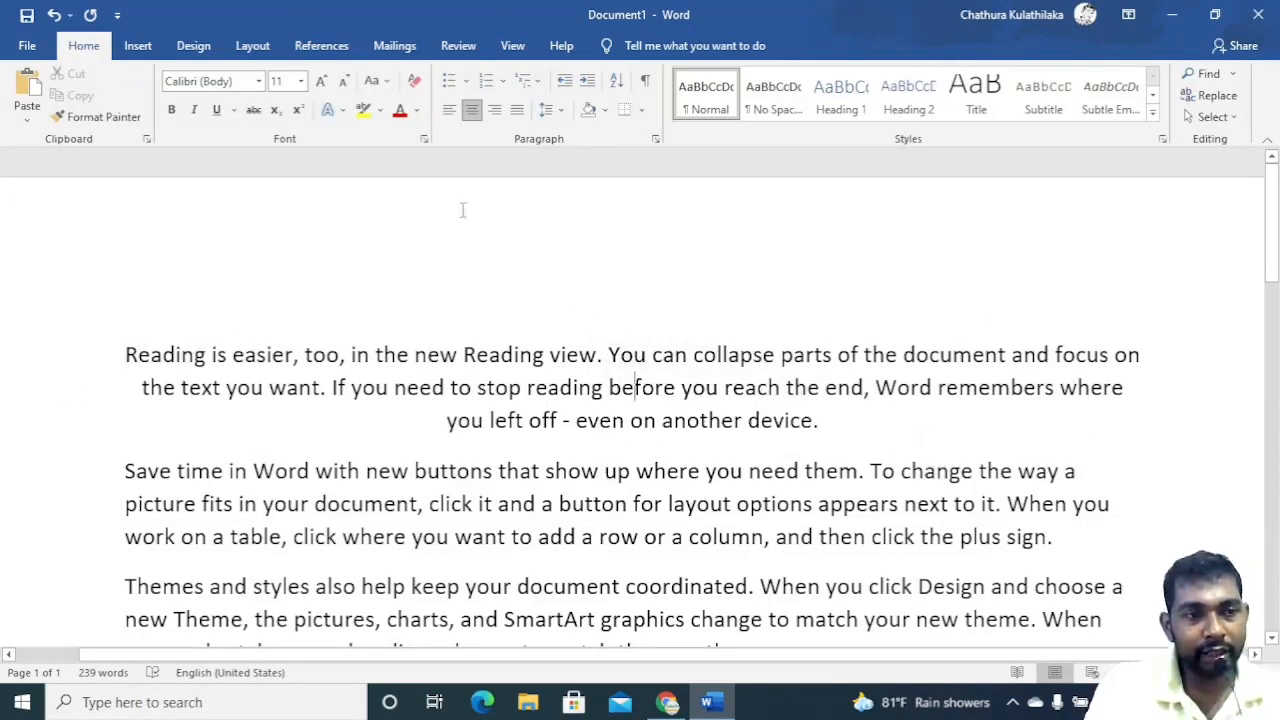
Right-align the first paragraph, then justify it.
left_click(494, 110)
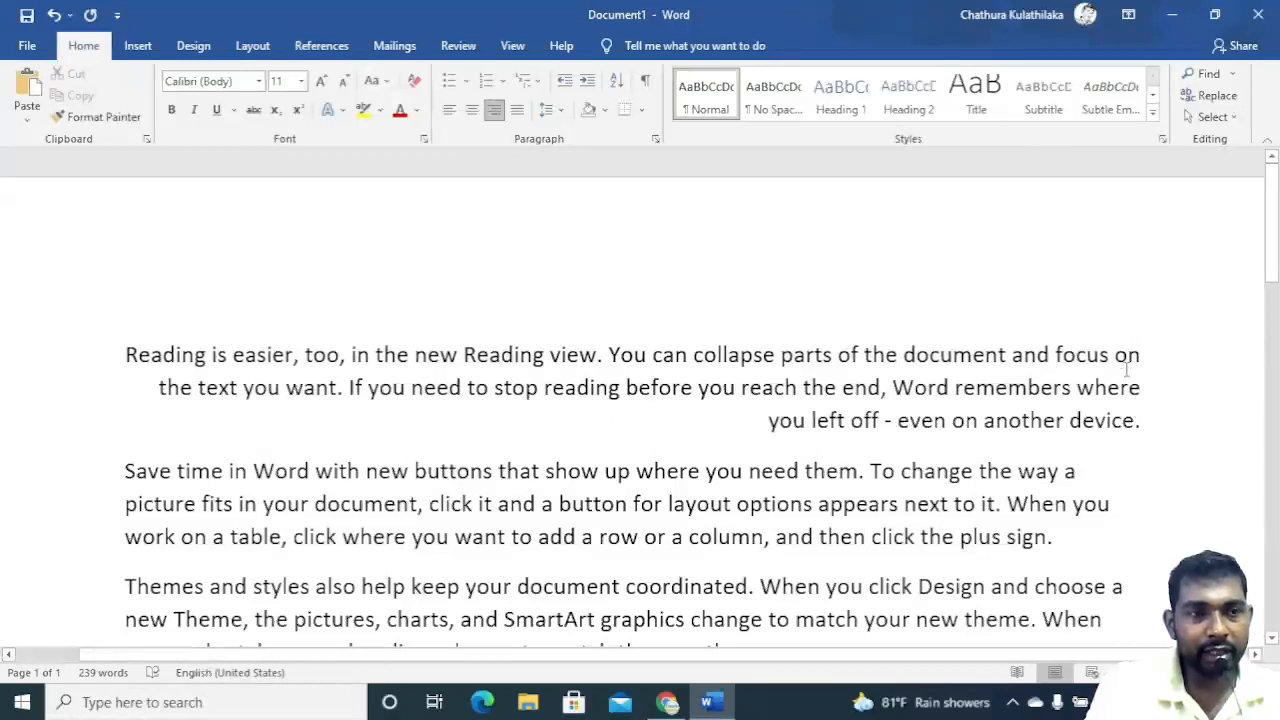
left_click(517, 110)
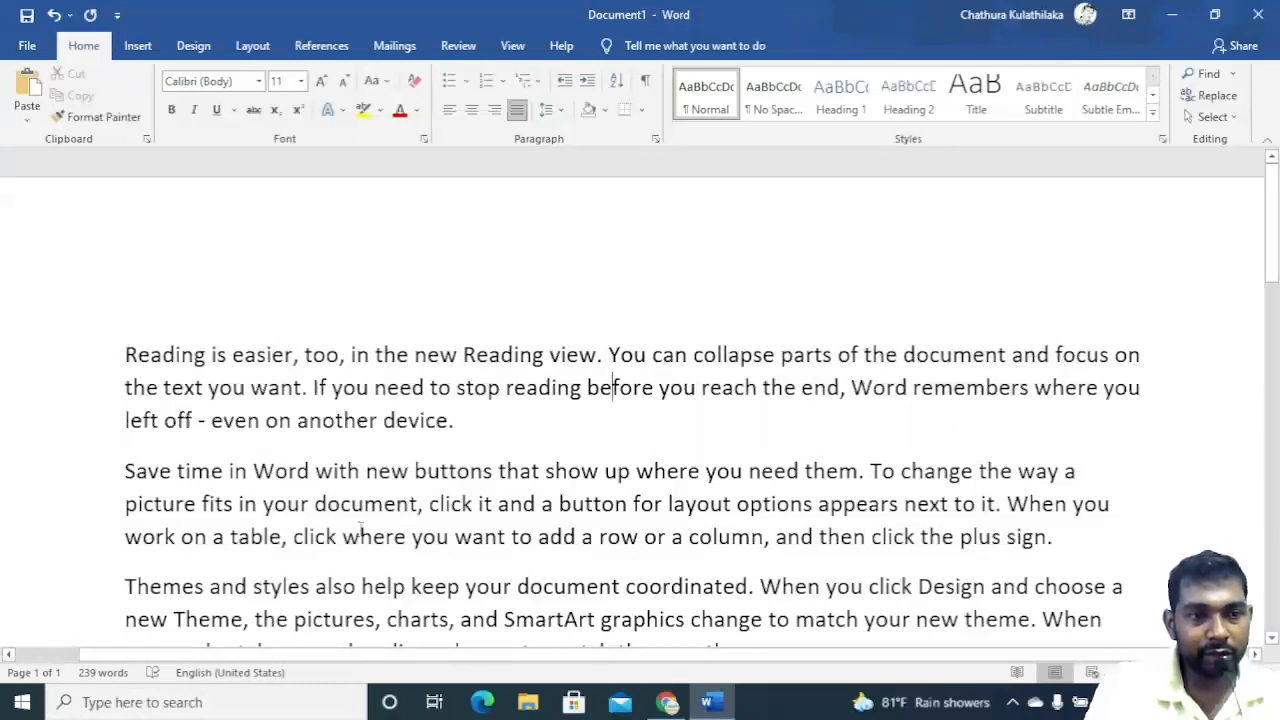
Justify the second paragraph of the document.
left_click(440, 504)
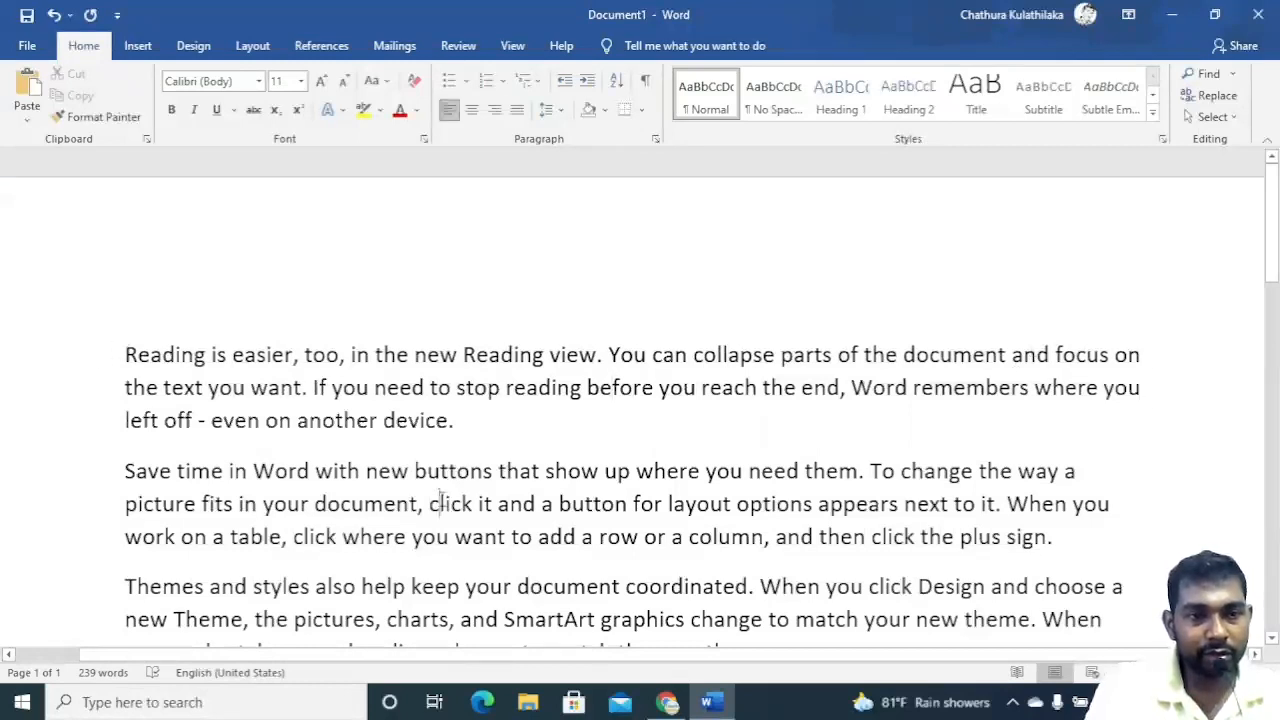
left_click(517, 110)
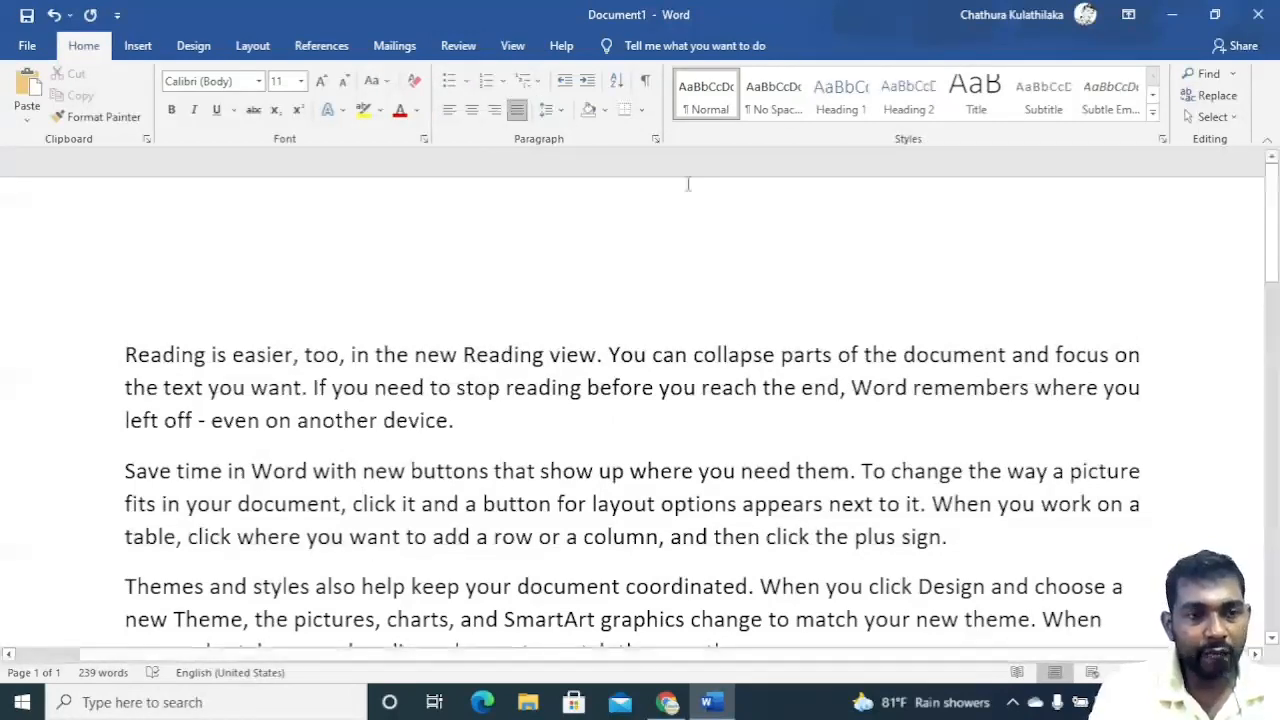
Open the line spacing choices for the first paragraph.
scroll(495, 476, "down", 3)
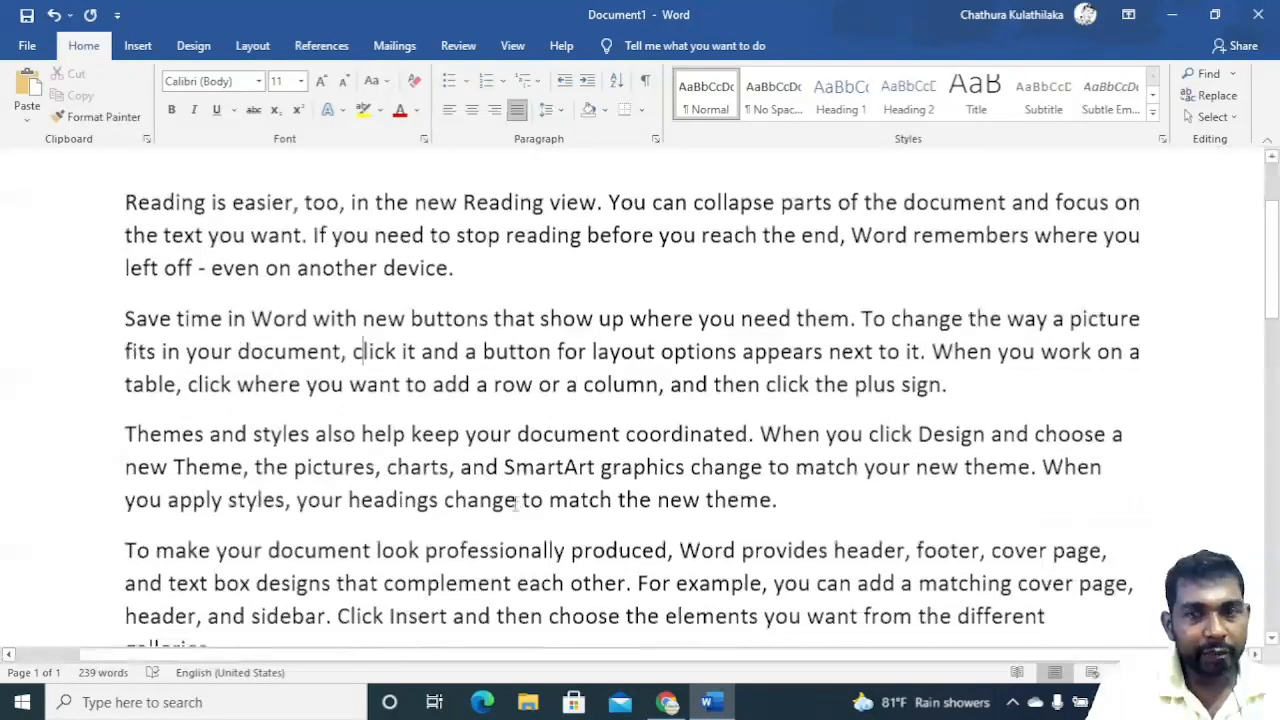
scroll(516, 504, "down", 1)
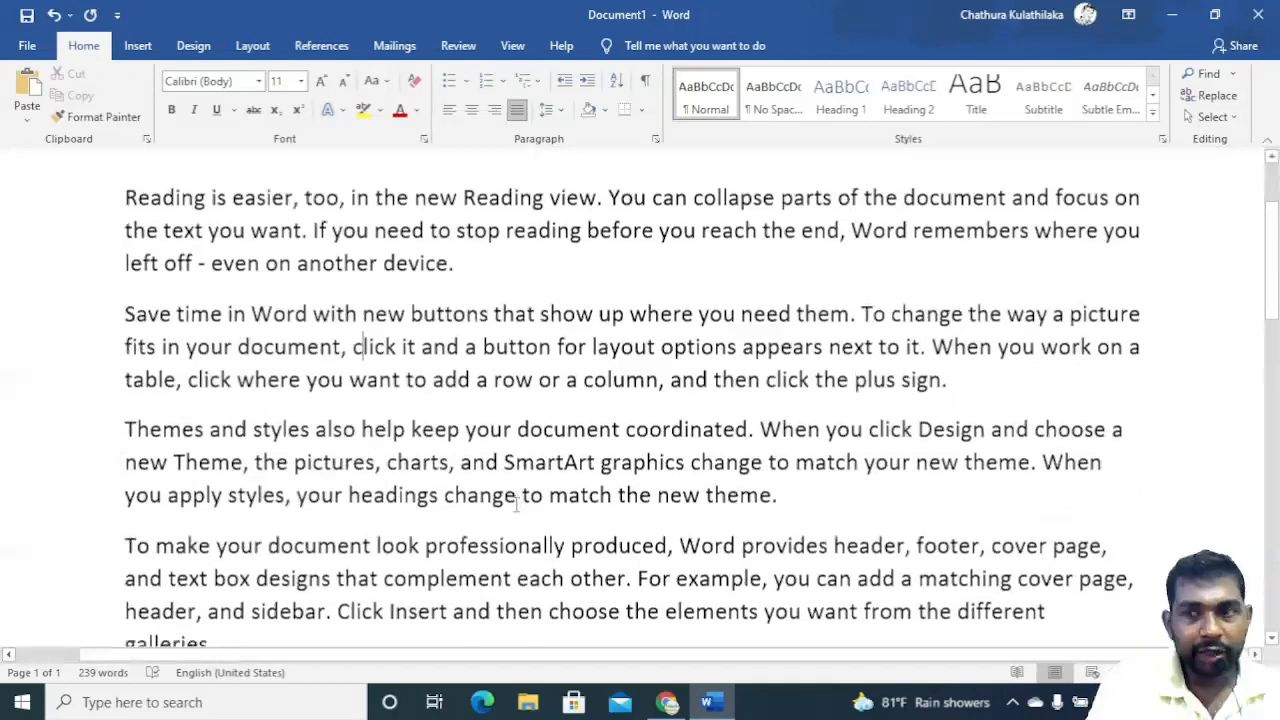
left_click(452, 461)
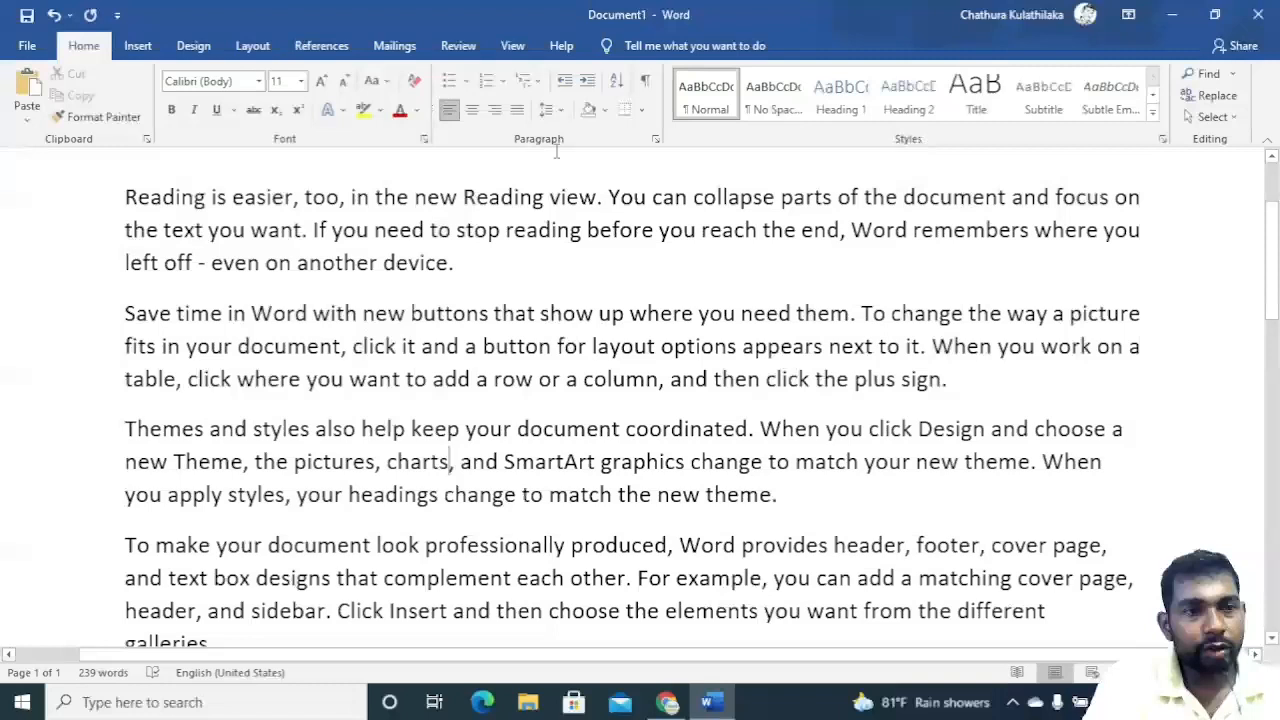
scroll(456, 404, "up", 2)
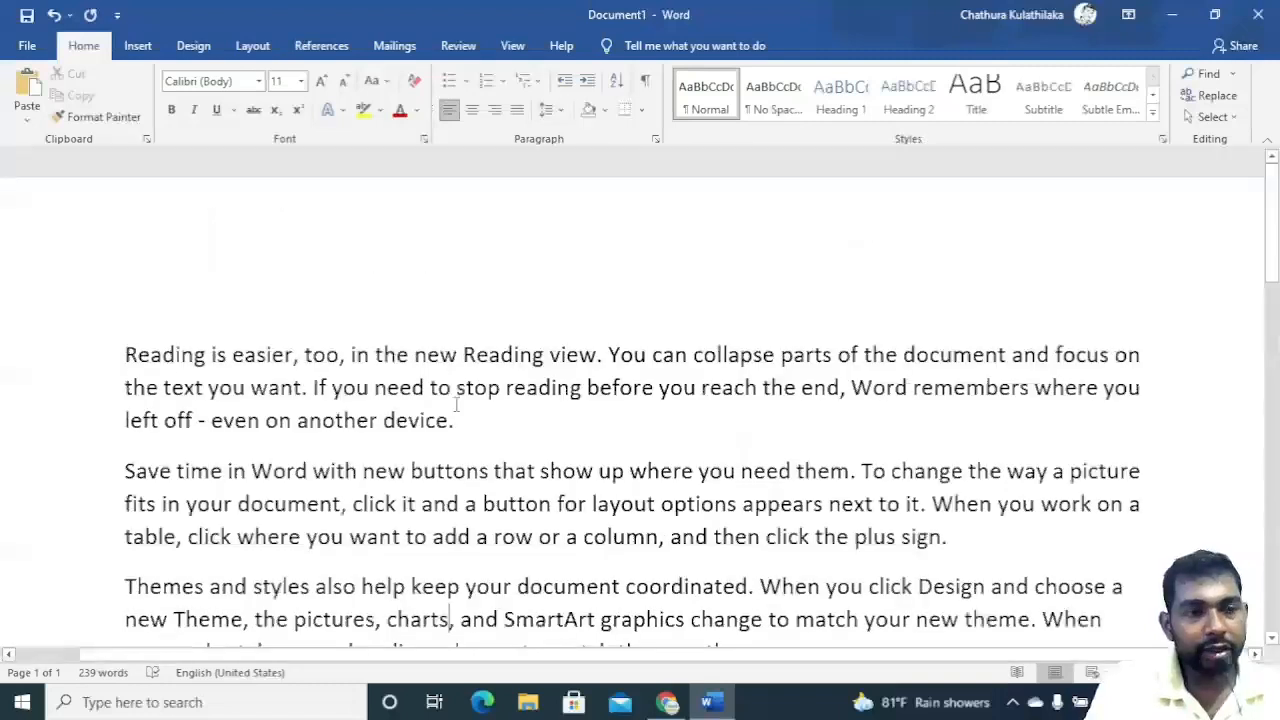
left_click(546, 109)
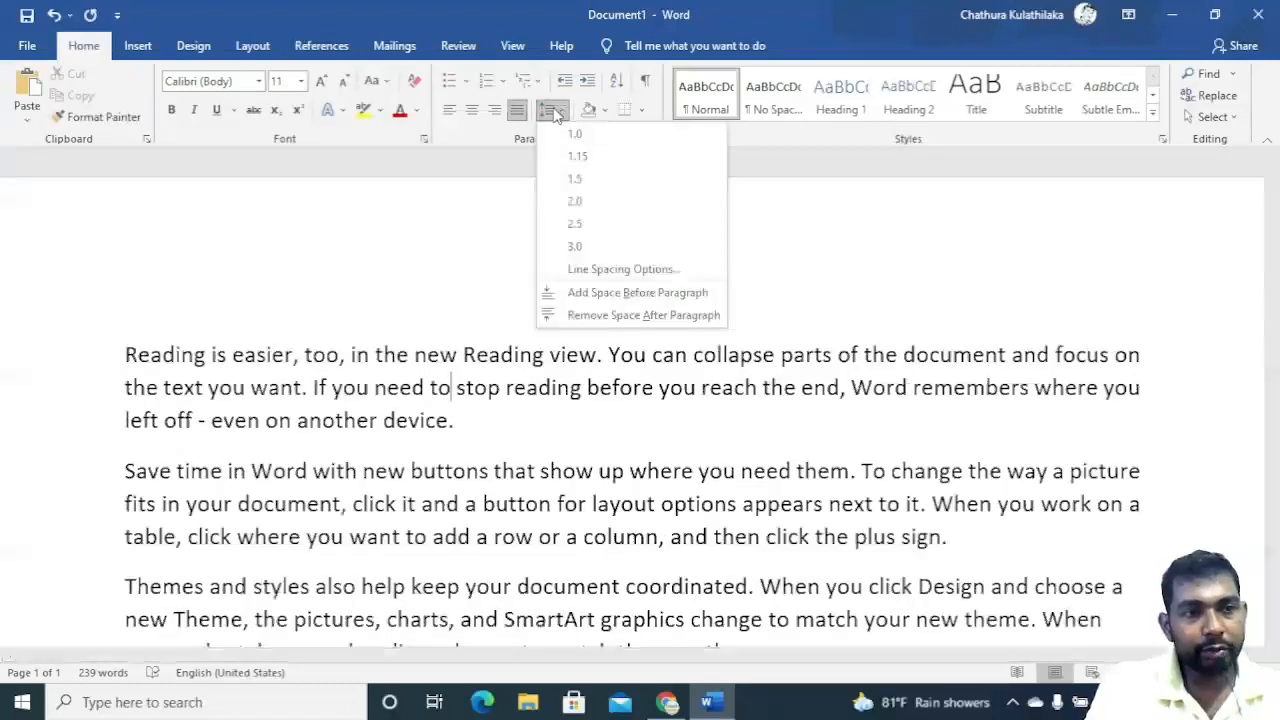
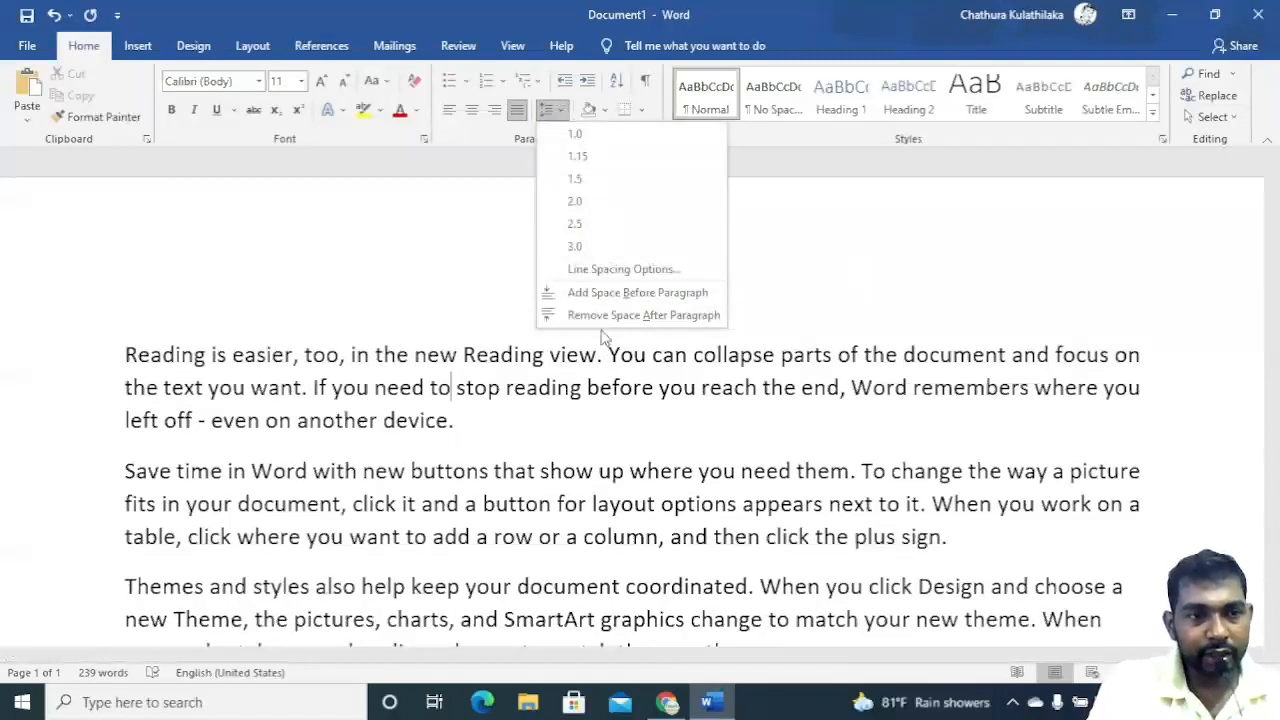
Open the Paragraph dialog's line spacing options for the first paragraph and cancel it.
left_click(626, 270)
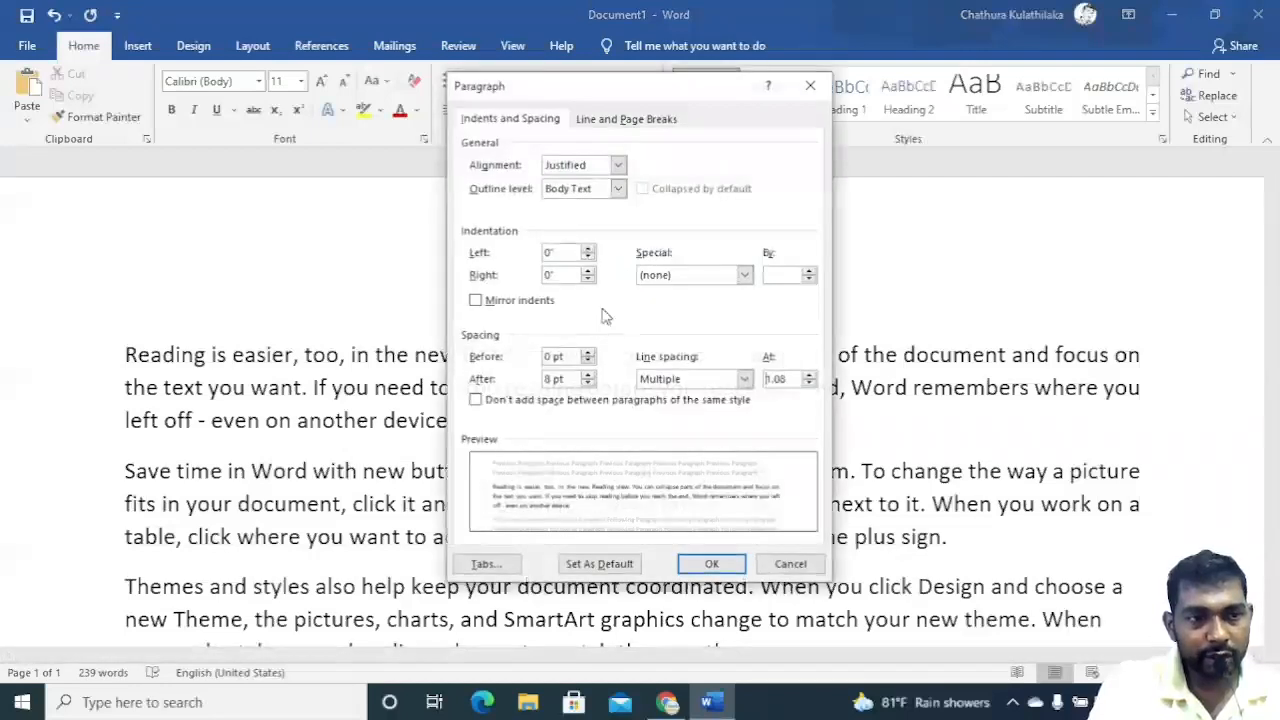
left_click(808, 565)
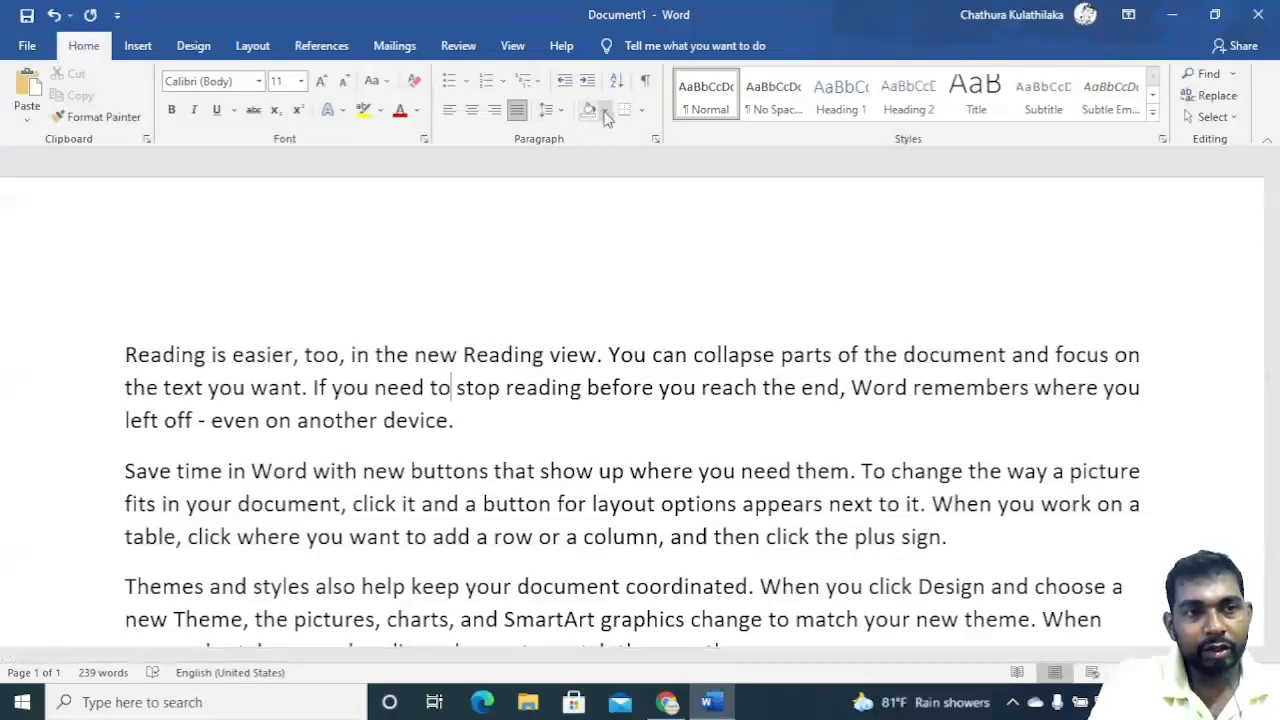
Preview paragraph shading colours on the first paragraph without applying one.
left_click(605, 110)
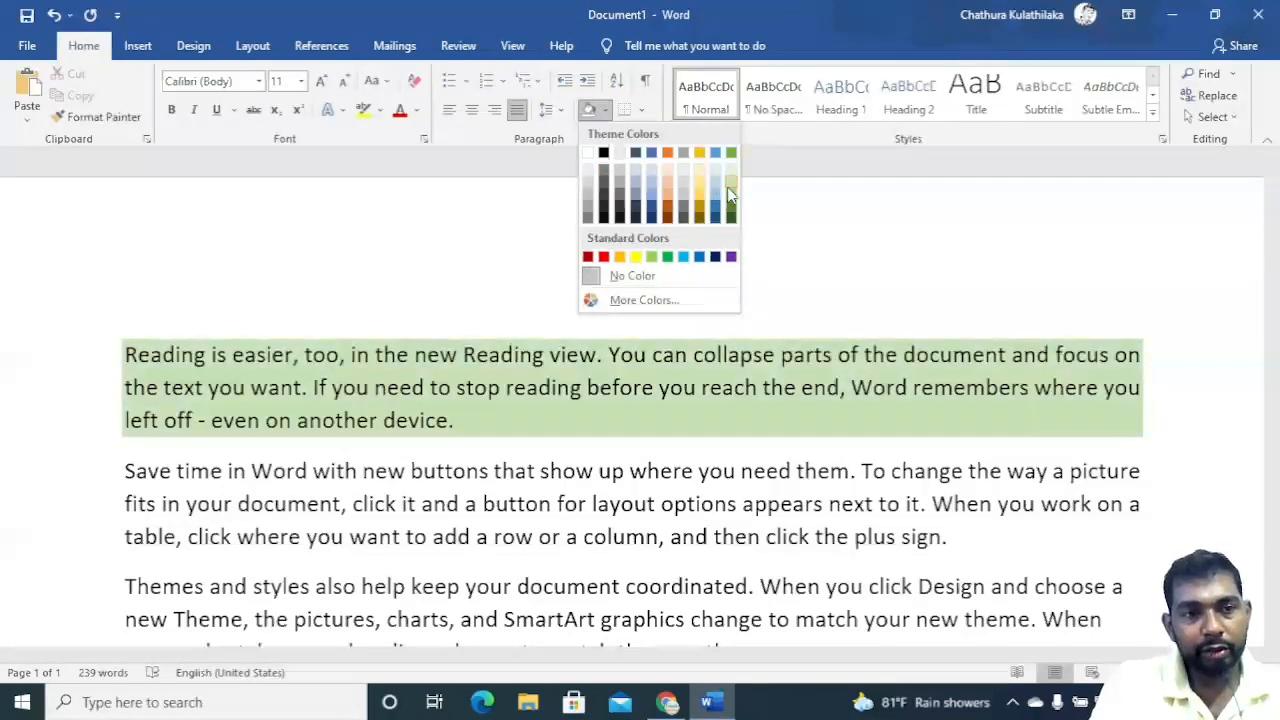
left_click(484, 202)
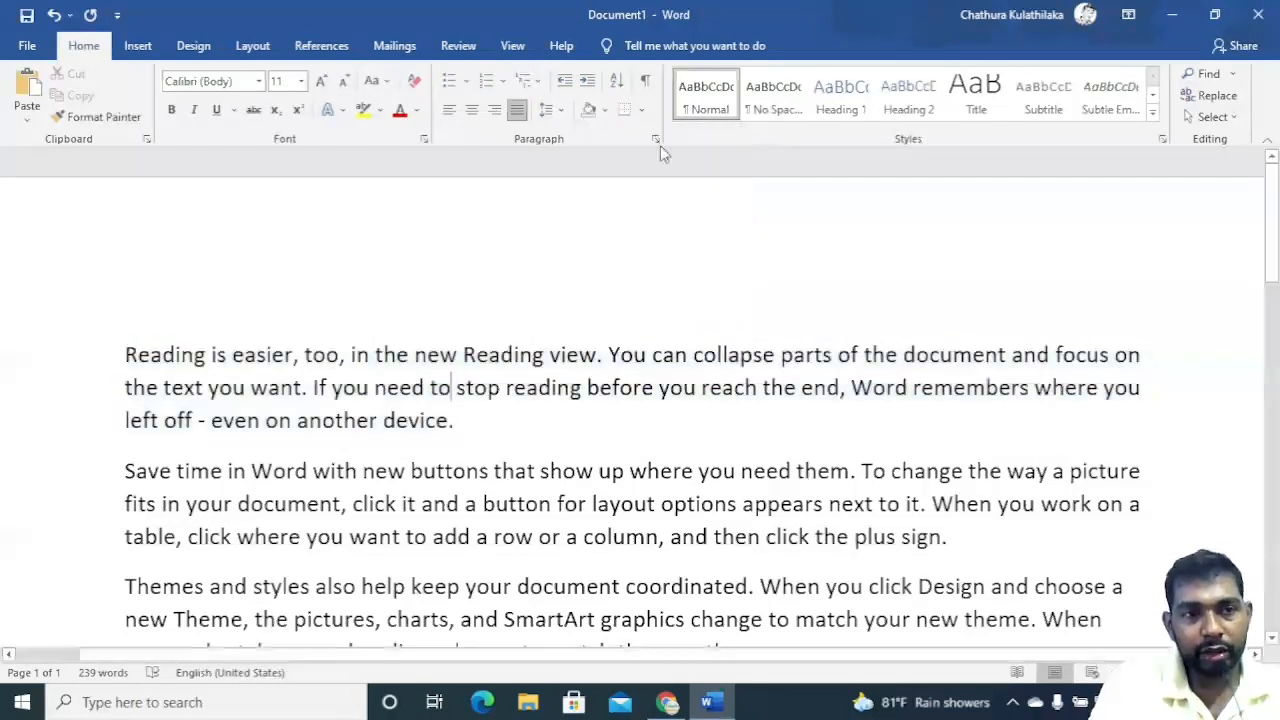
Add an outside border around the first paragraph.
left_click(641, 110)
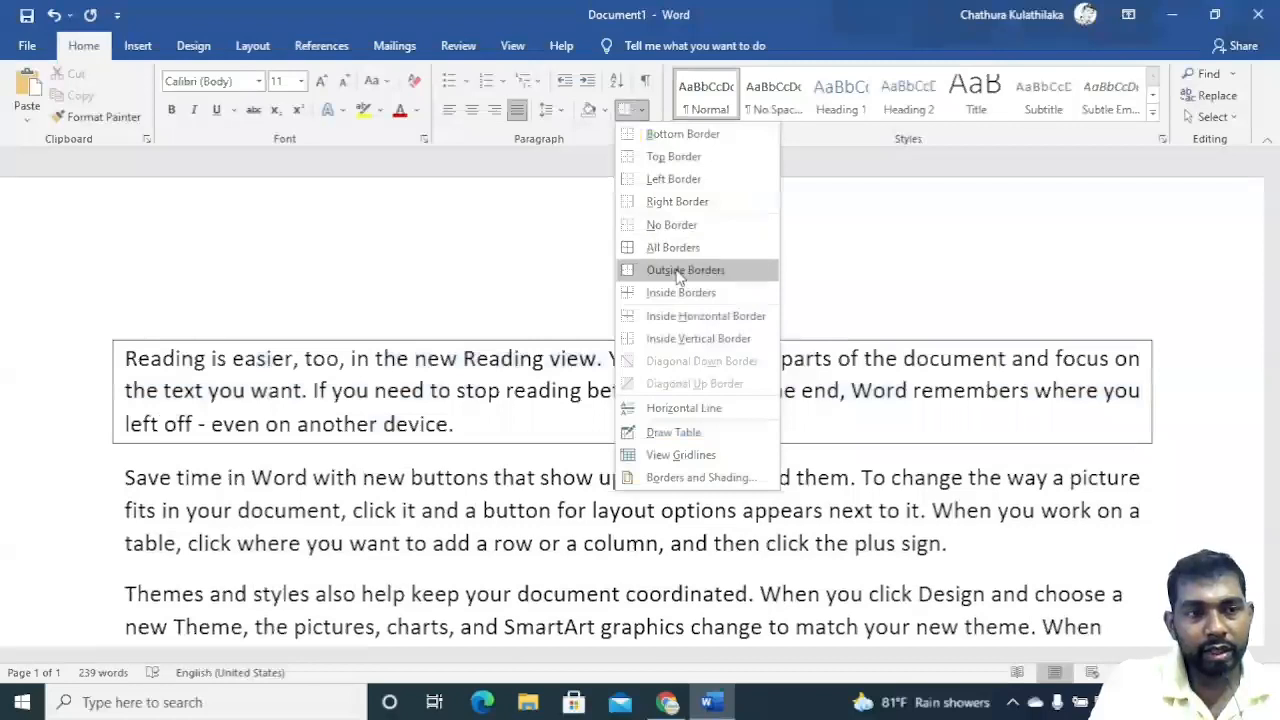
left_click(679, 273)
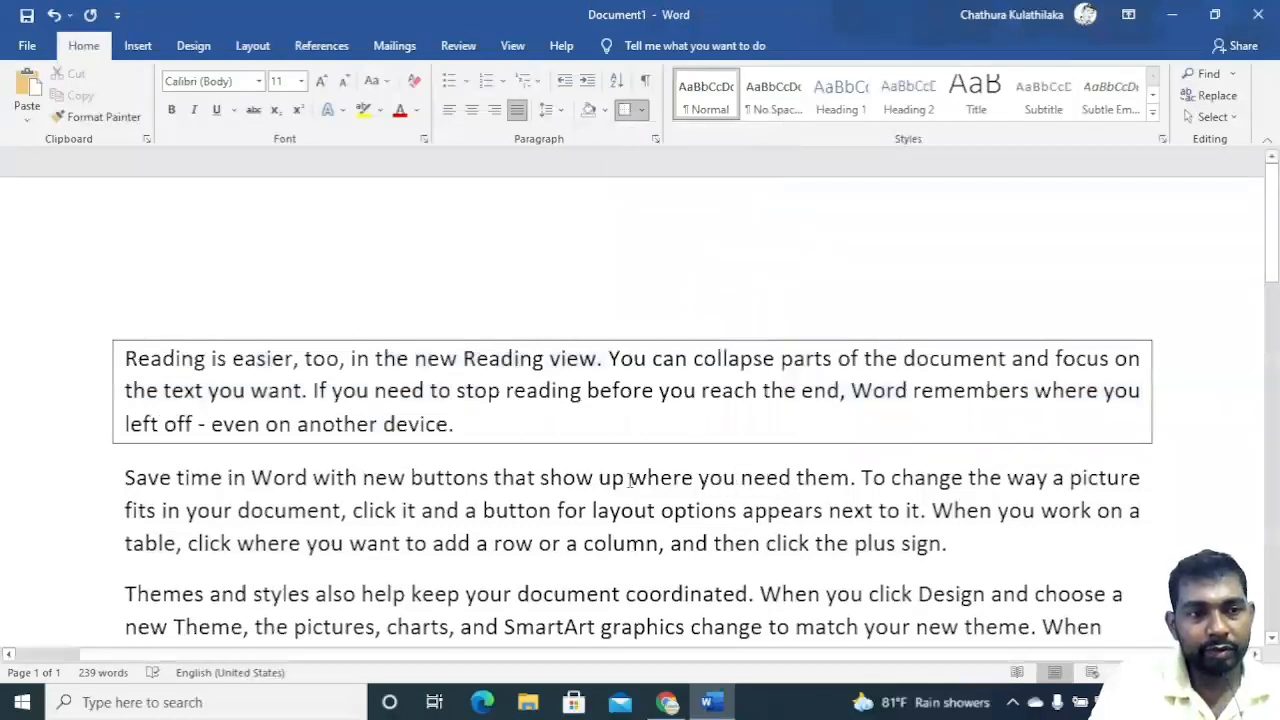
scroll(618, 479, "down", 3)
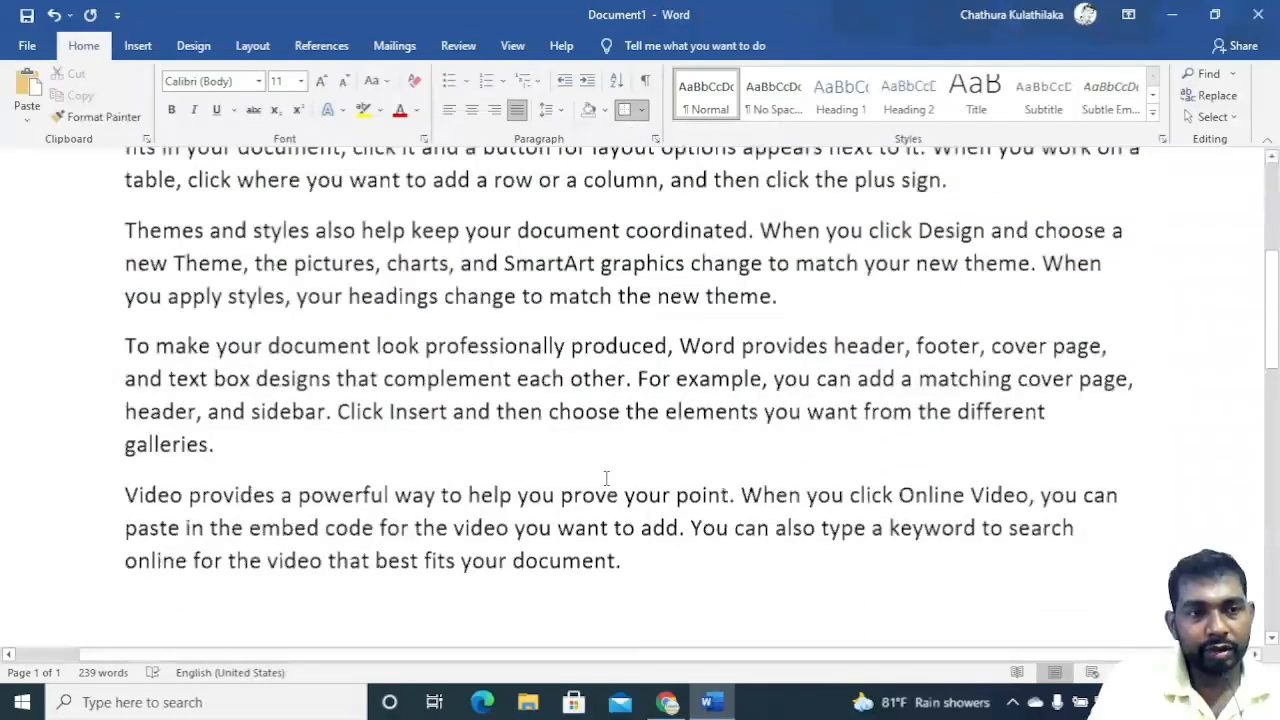
scroll(494, 392, "up", 2)
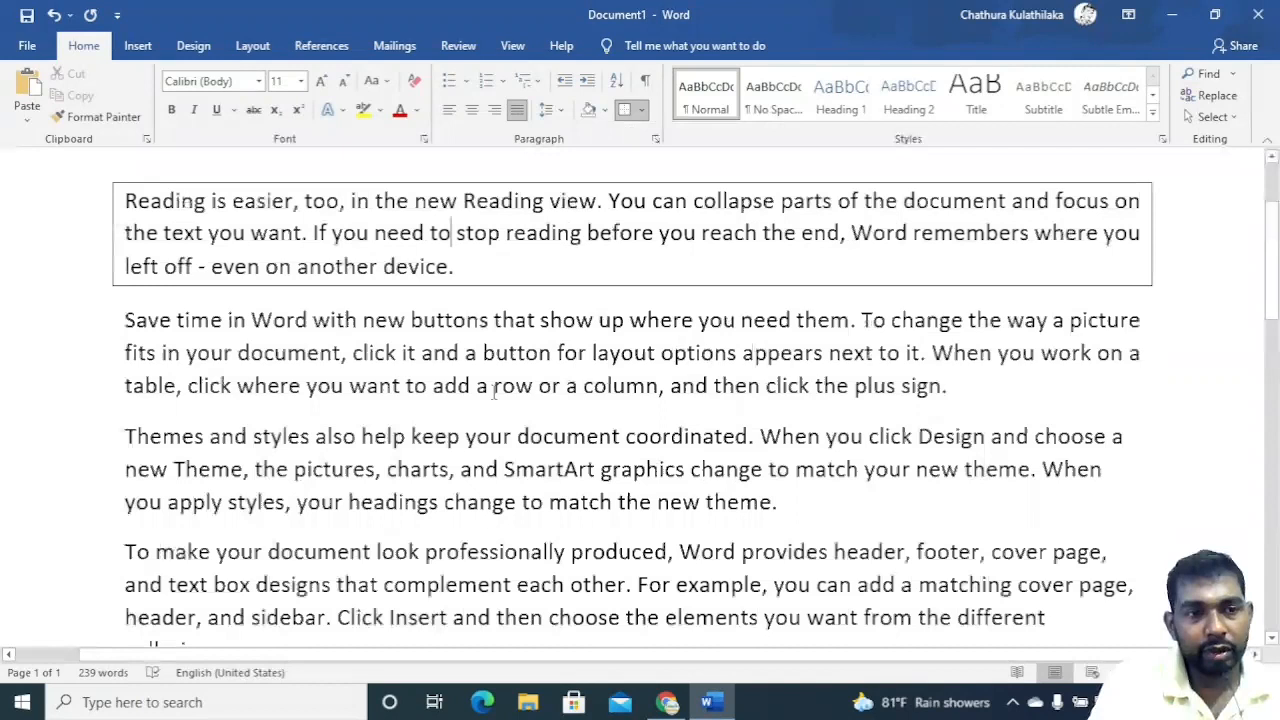
Extend the border to the second paragraph, trying All Borders and then Outside Borders.
left_click(624, 110)
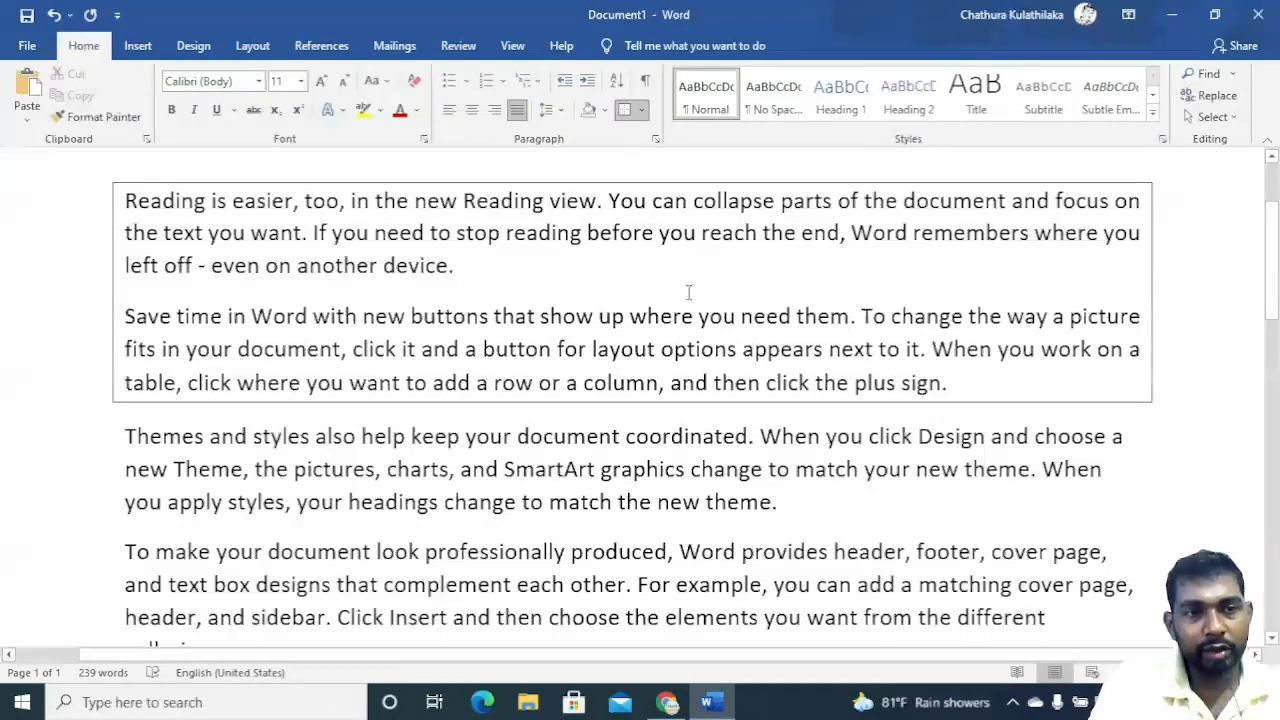
left_click(641, 110)
left_click(670, 248)
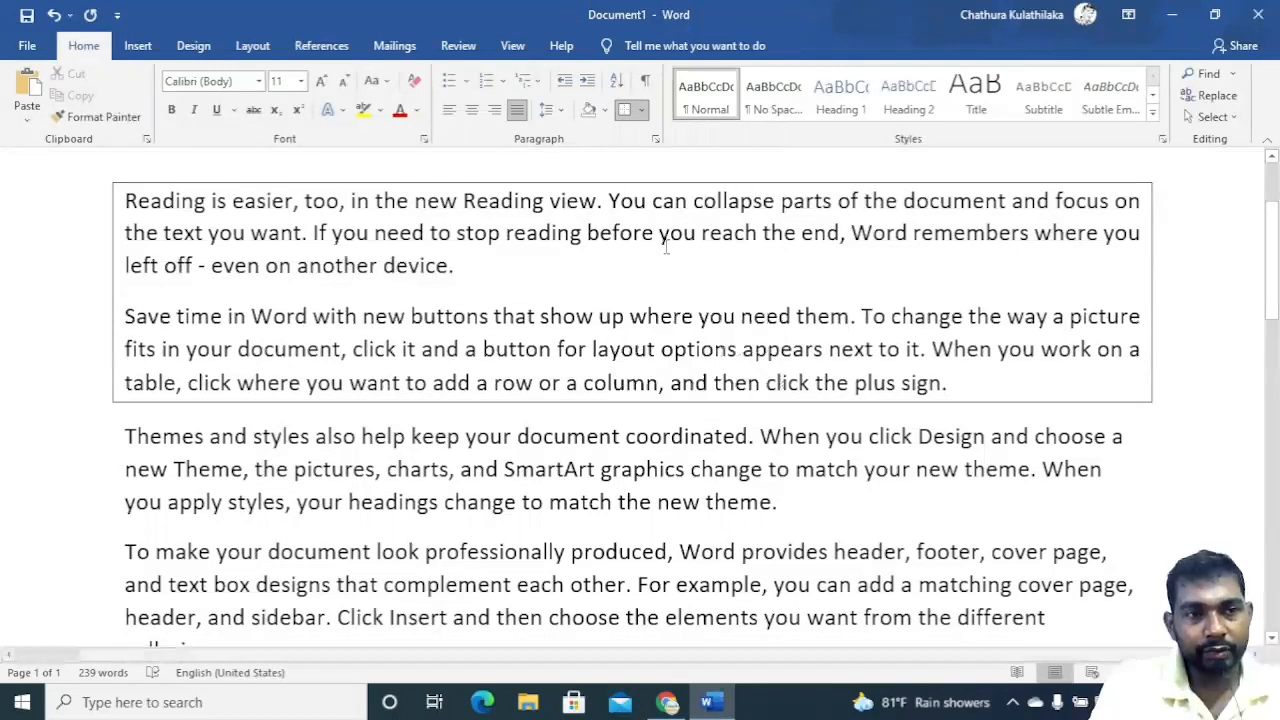
left_click(641, 114)
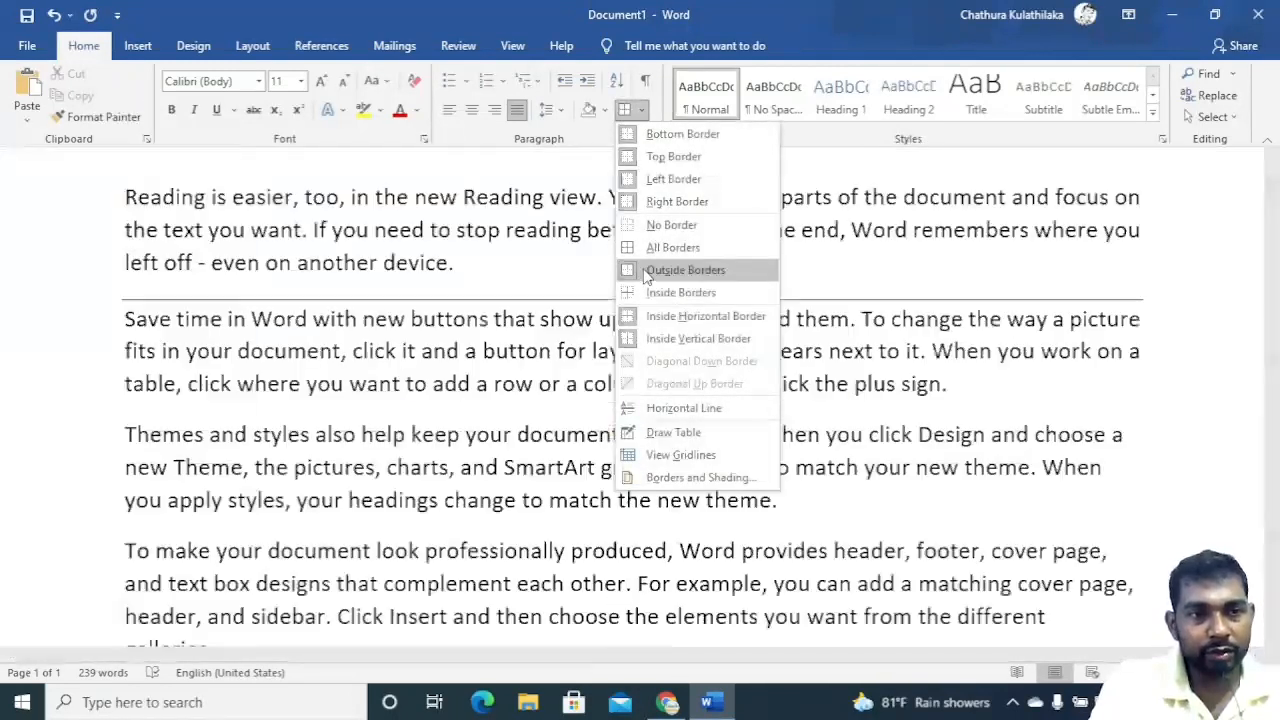
left_click(653, 270)
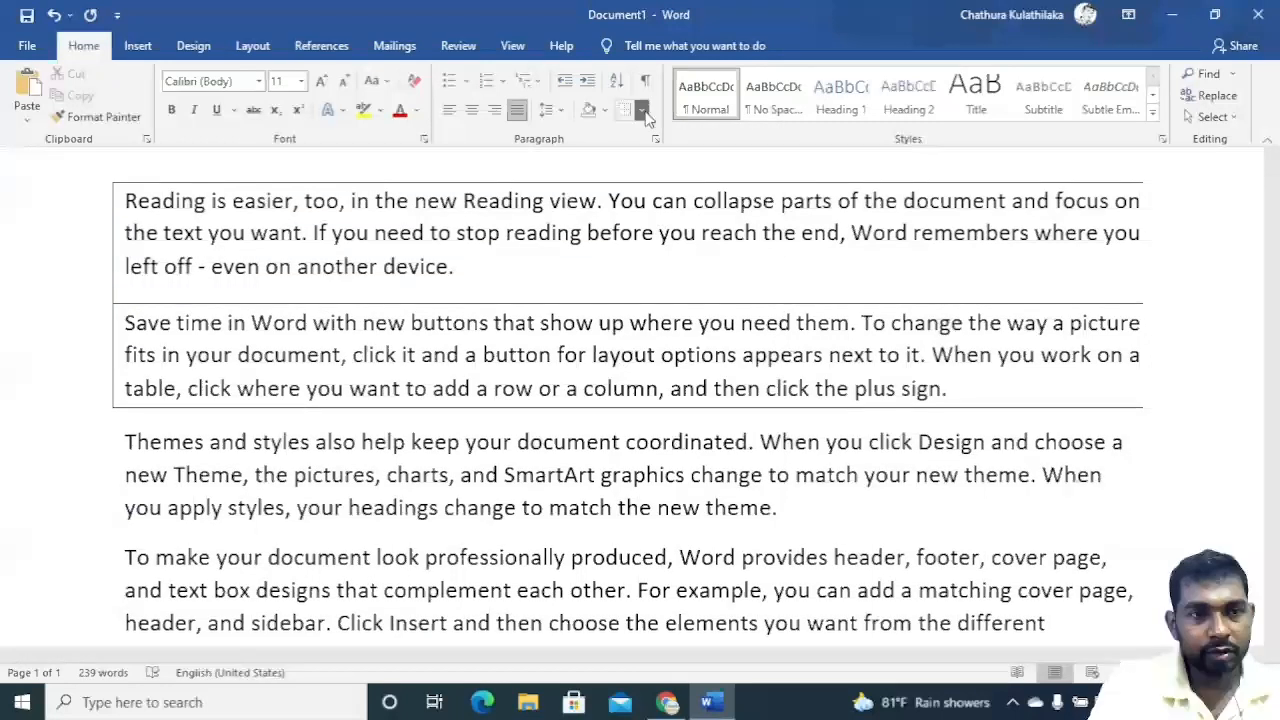
Remove all borders from the first two paragraphs.
left_click(641, 110)
left_click(672, 225)
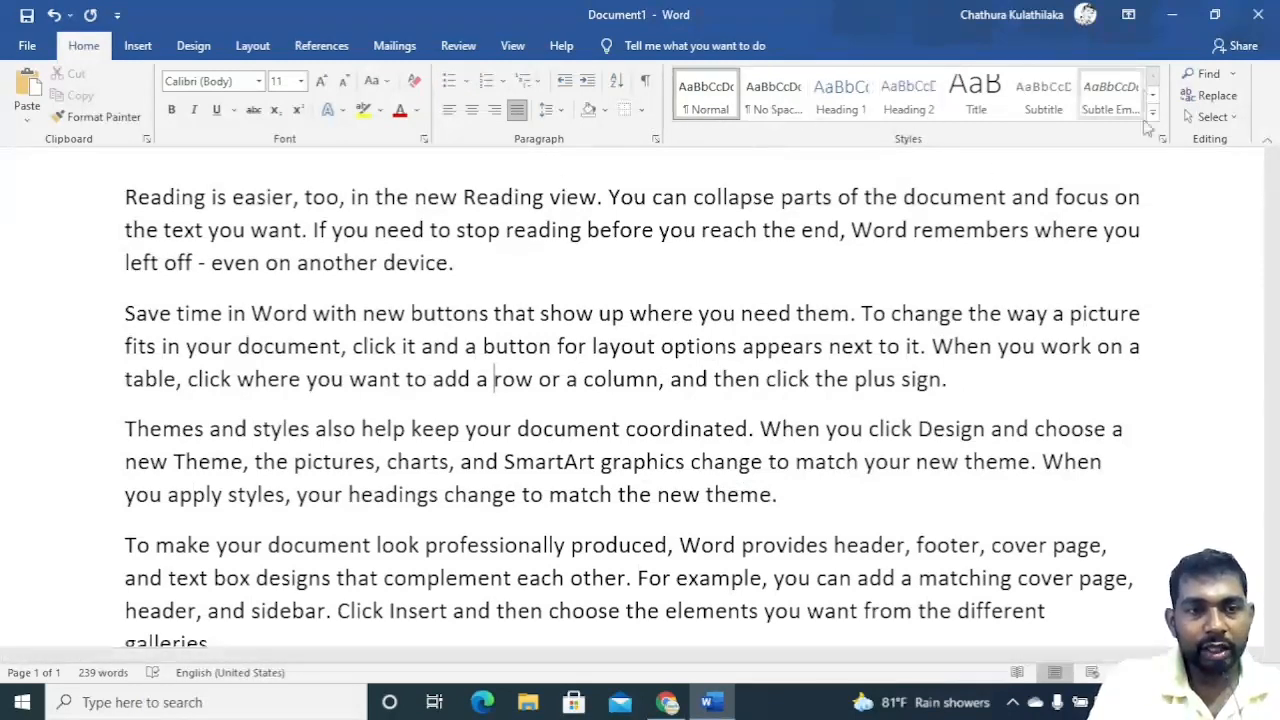
Apply the Title style to the second paragraph, then return it to Normal style.
left_click(973, 100)
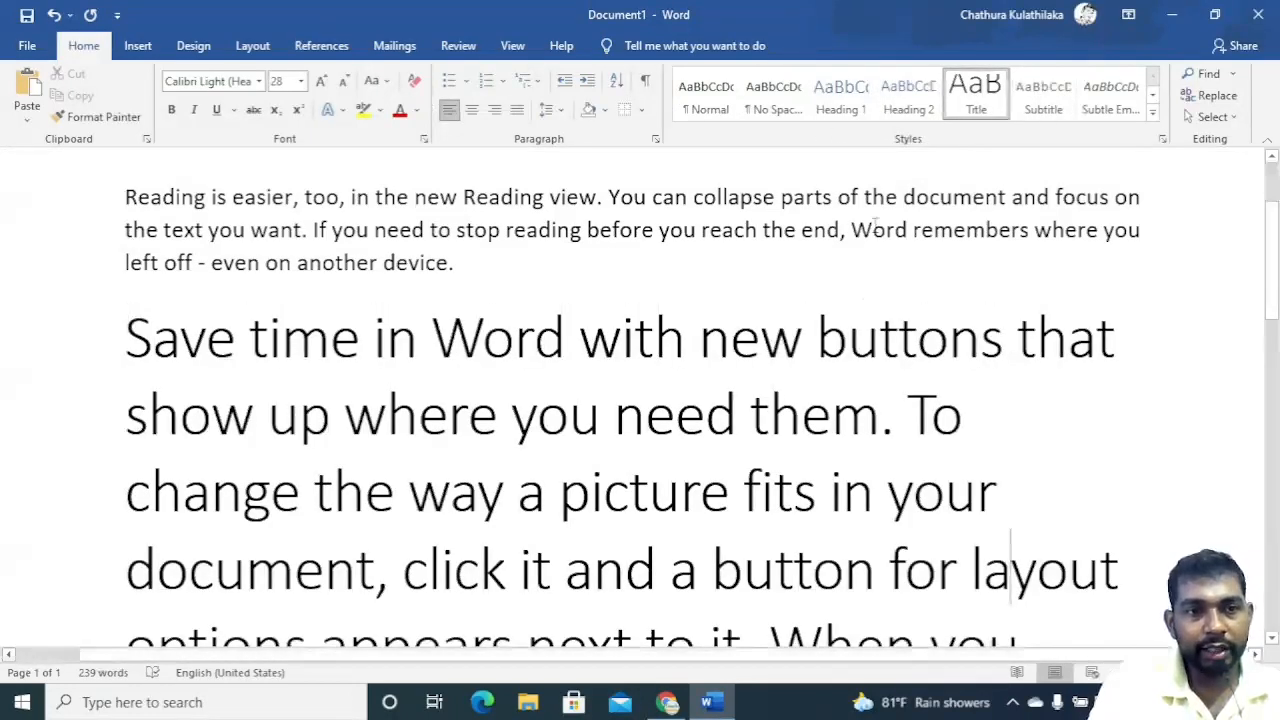
left_click(722, 110)
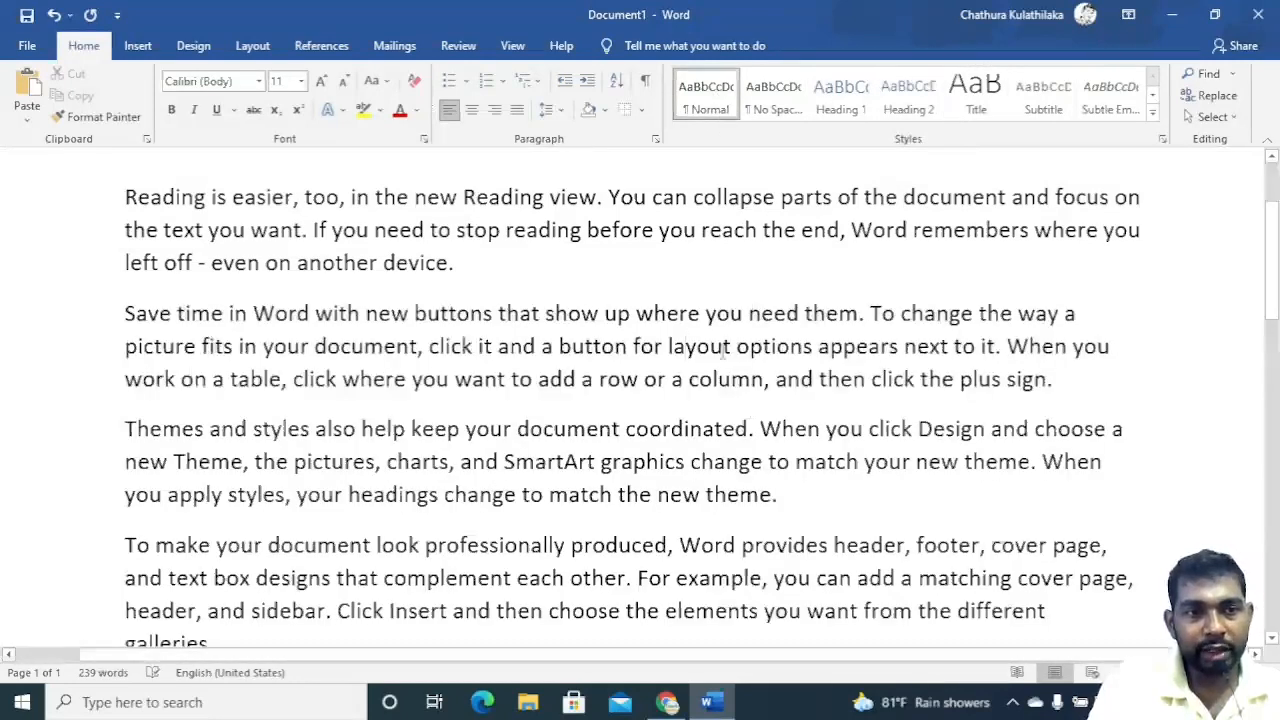
Apply Heading 1 to the first paragraph, then return it to Normal style.
left_click(647, 218)
left_click(840, 95)
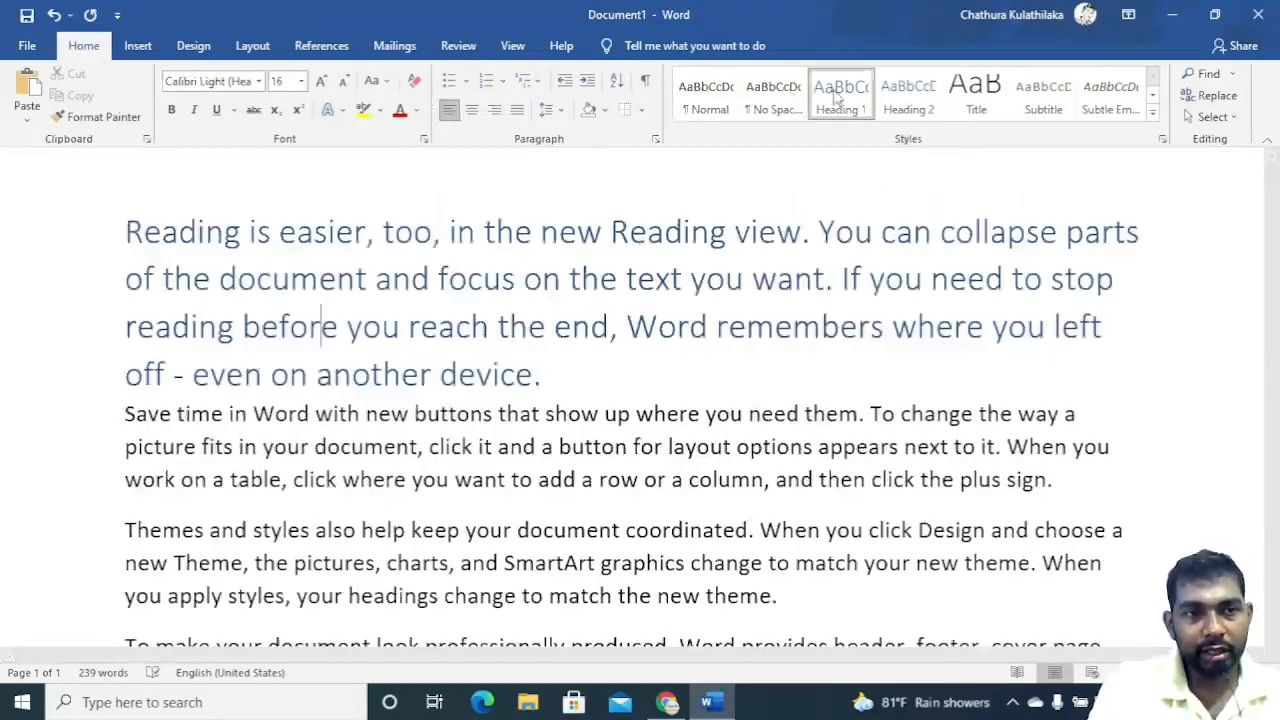
left_click(697, 95)
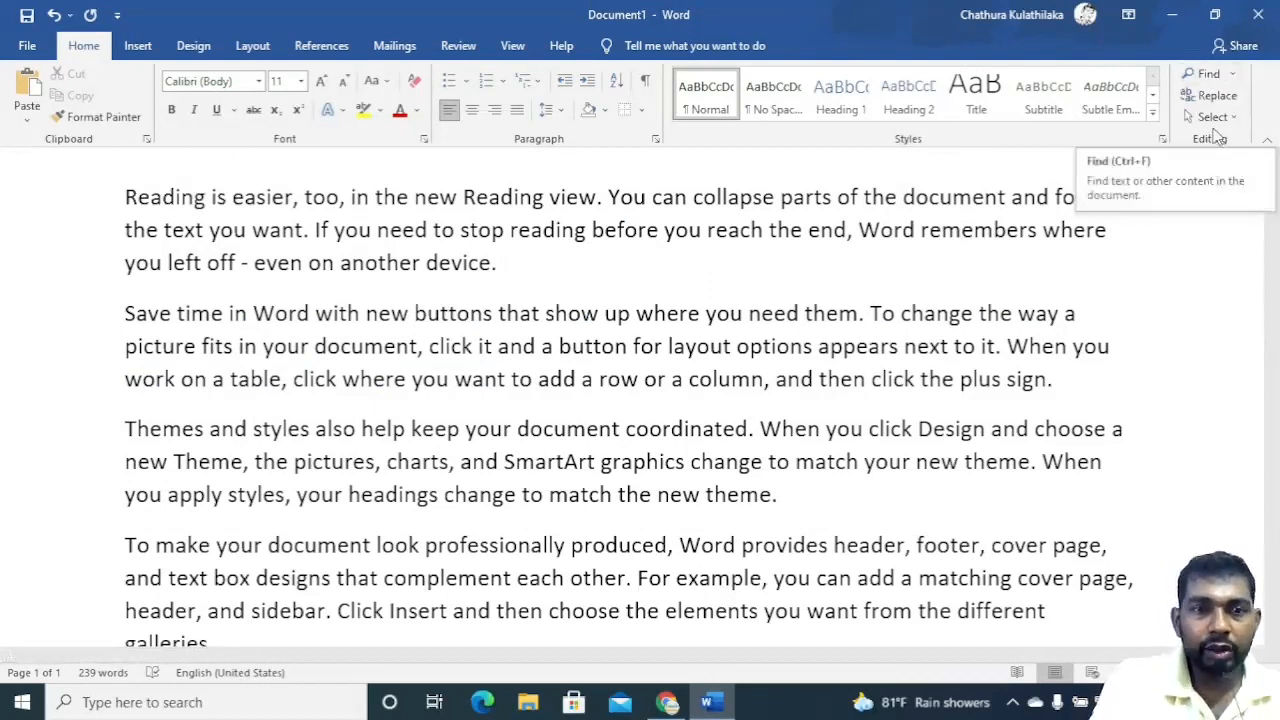
Search the document for the word chart in the Navigation pane and open its search options.
left_click(1210, 74)
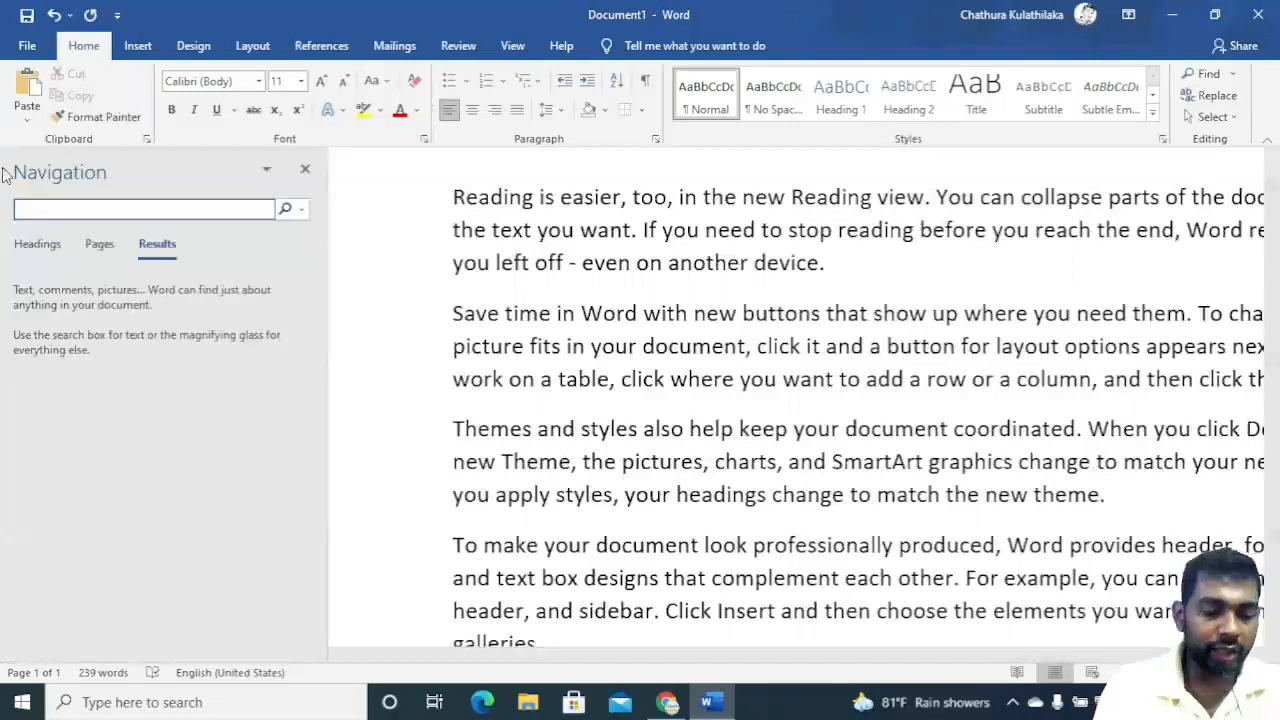
type("chat")
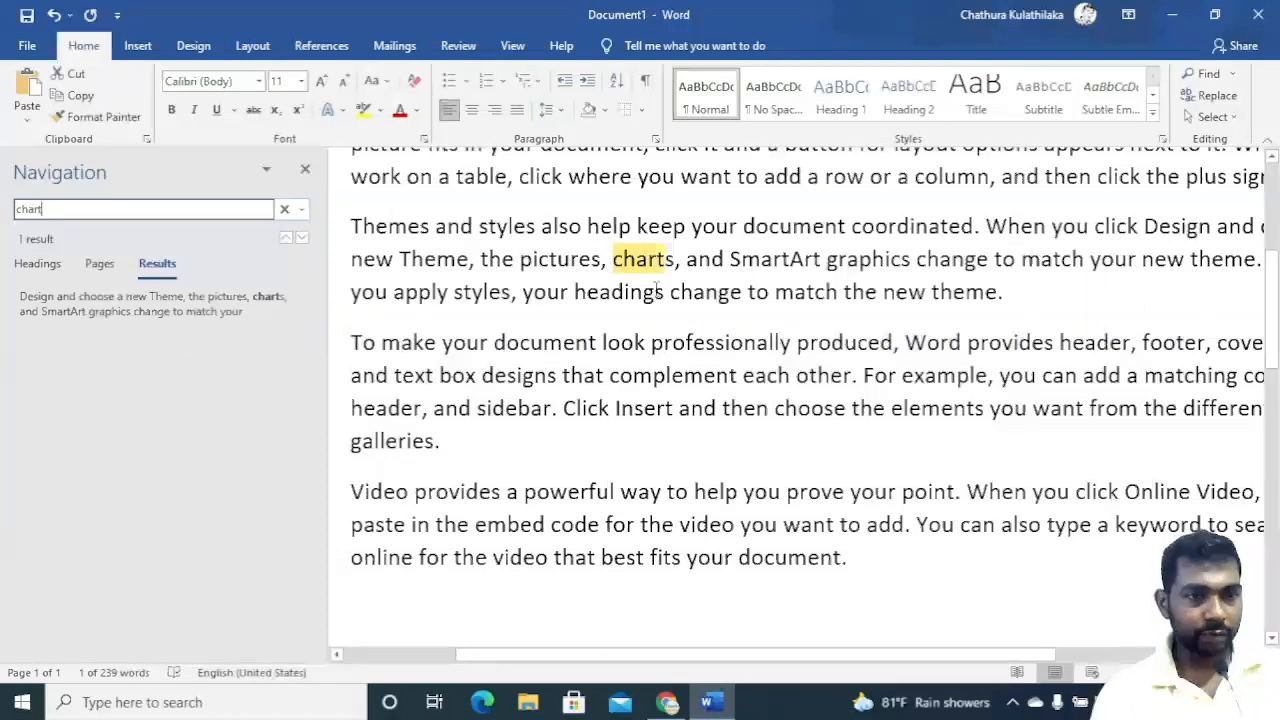
scroll(657, 287, "up", 2)
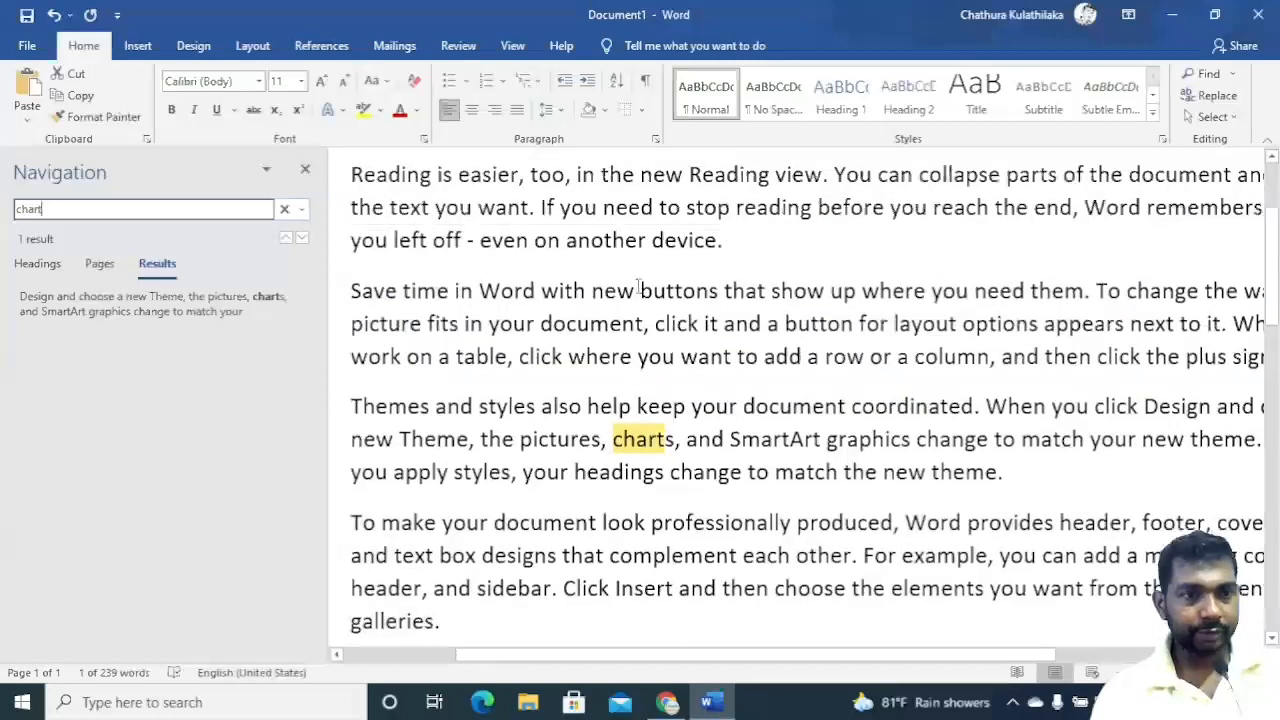
scroll(640, 287, "up", 1)
scroll(640, 287, "down", 3)
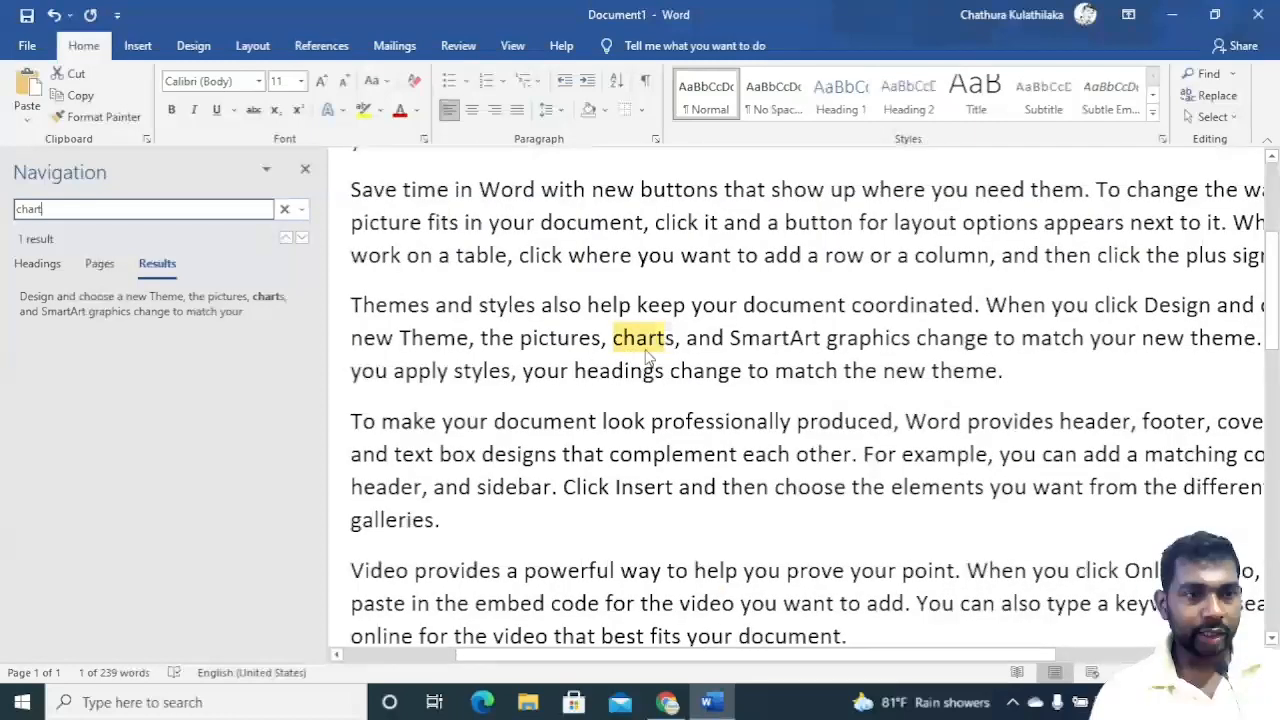
left_click(301, 209)
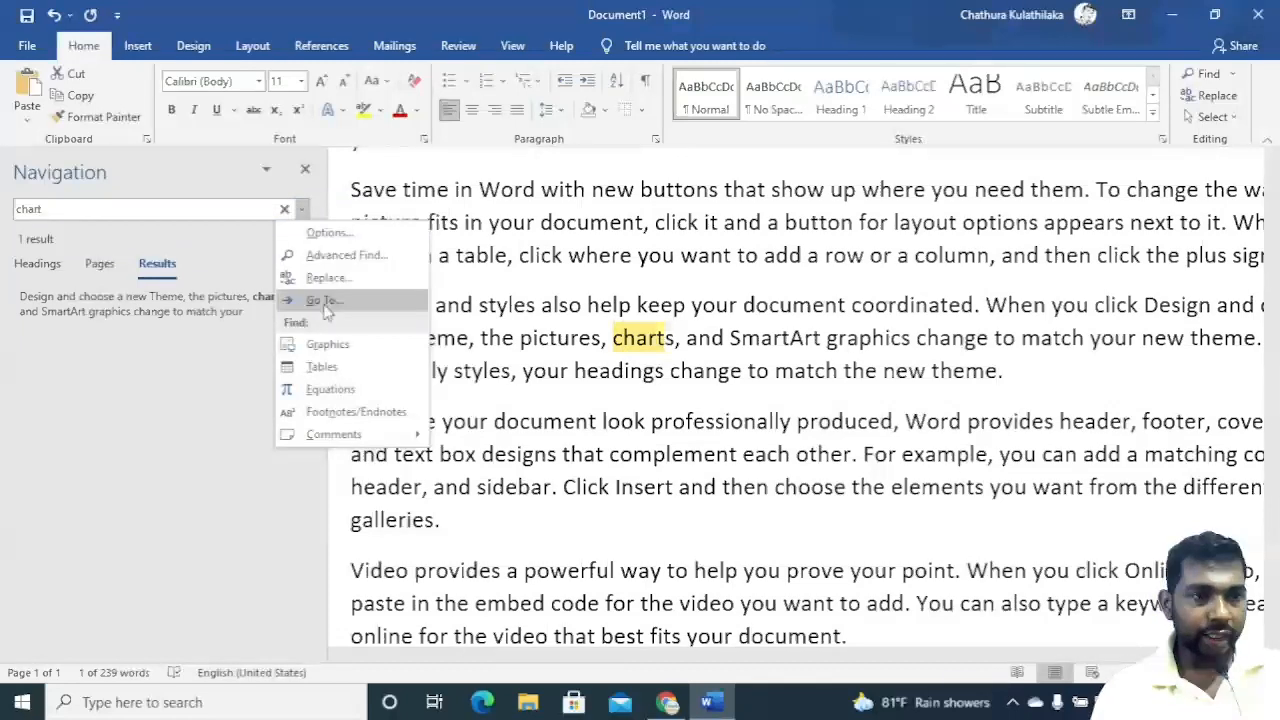
left_click(1221, 99)
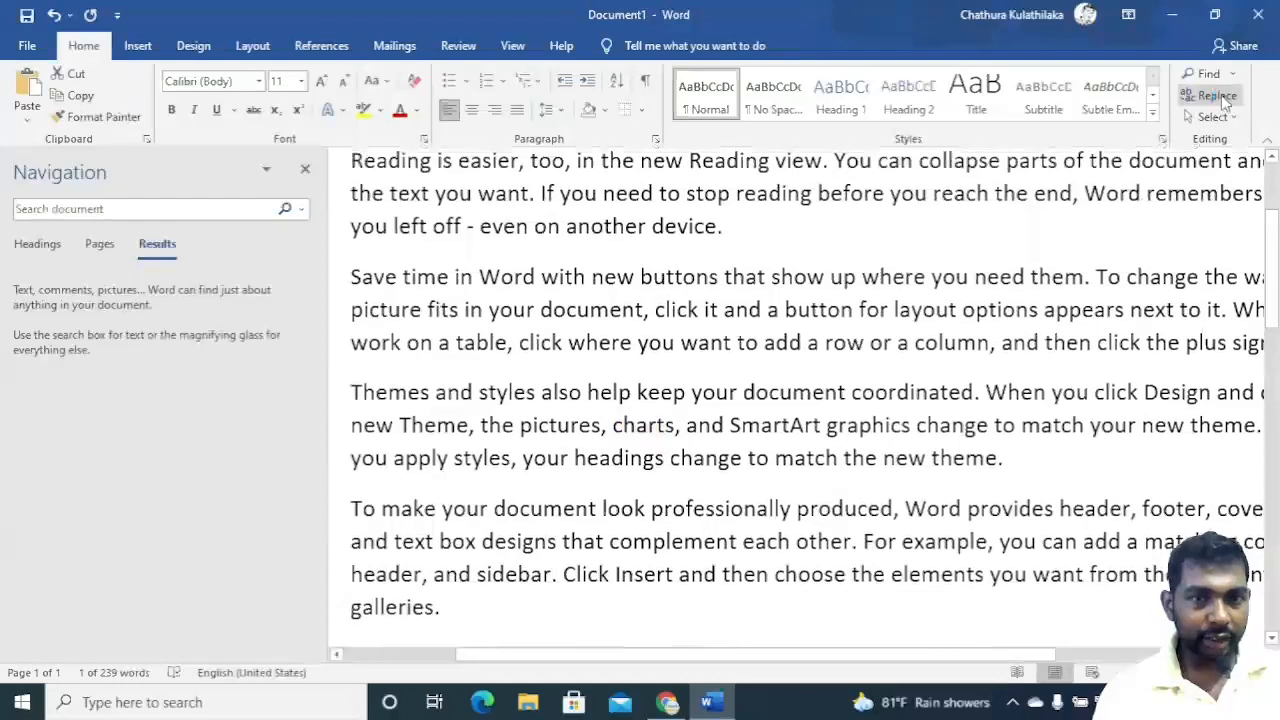
Replace every occurrence of You with I throughout the document, then close the Find and Replace dialog.
left_click(875, 391)
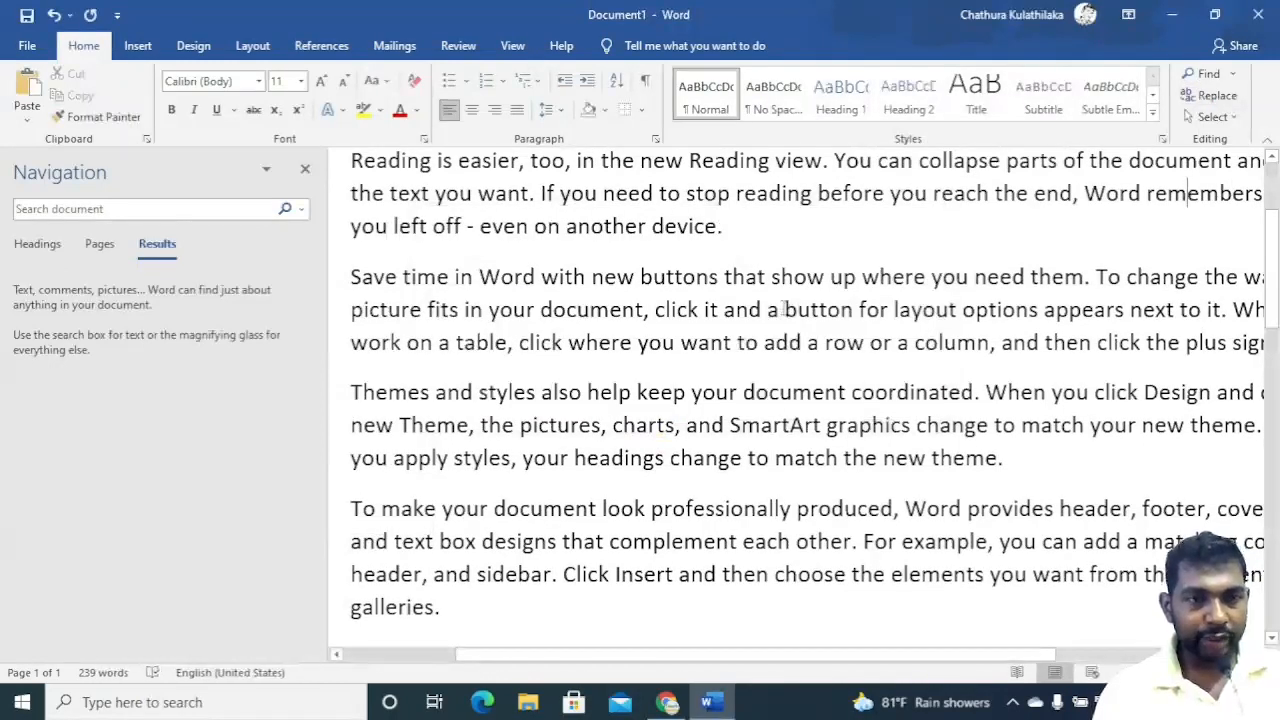
scroll(783, 307, "up", 3)
scroll(755, 287, "down", 1)
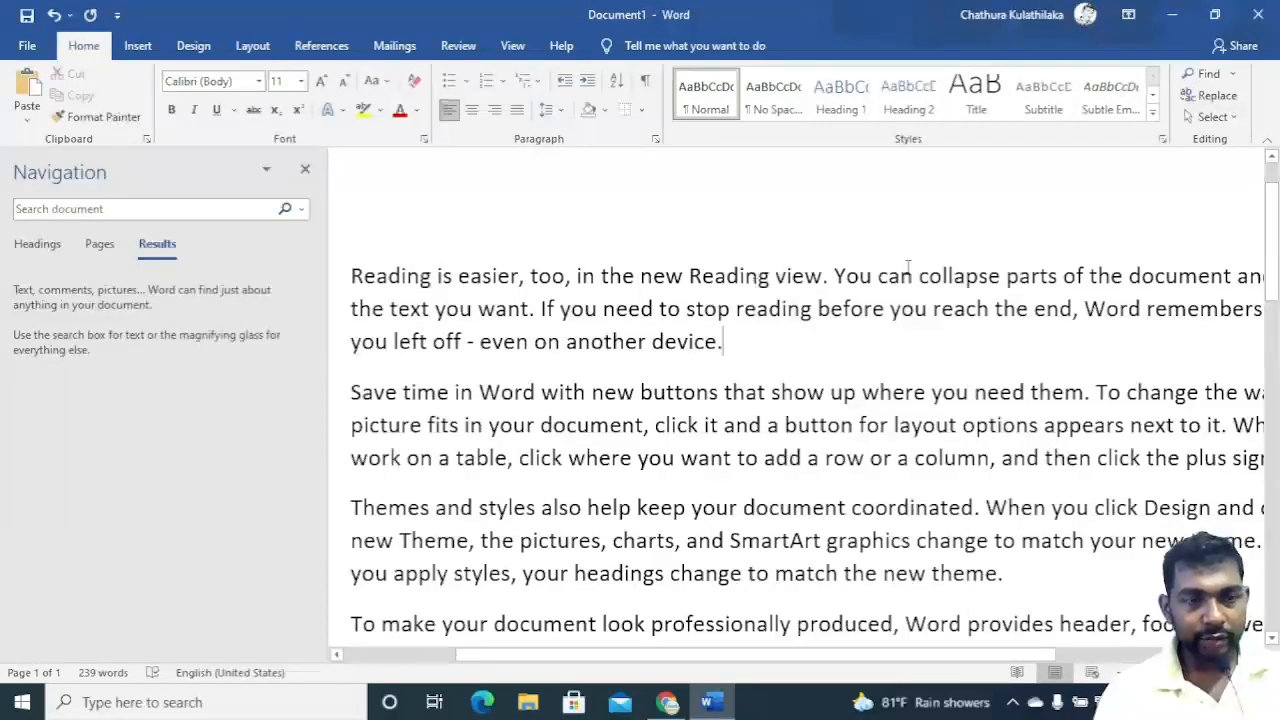
double_click(838, 277)
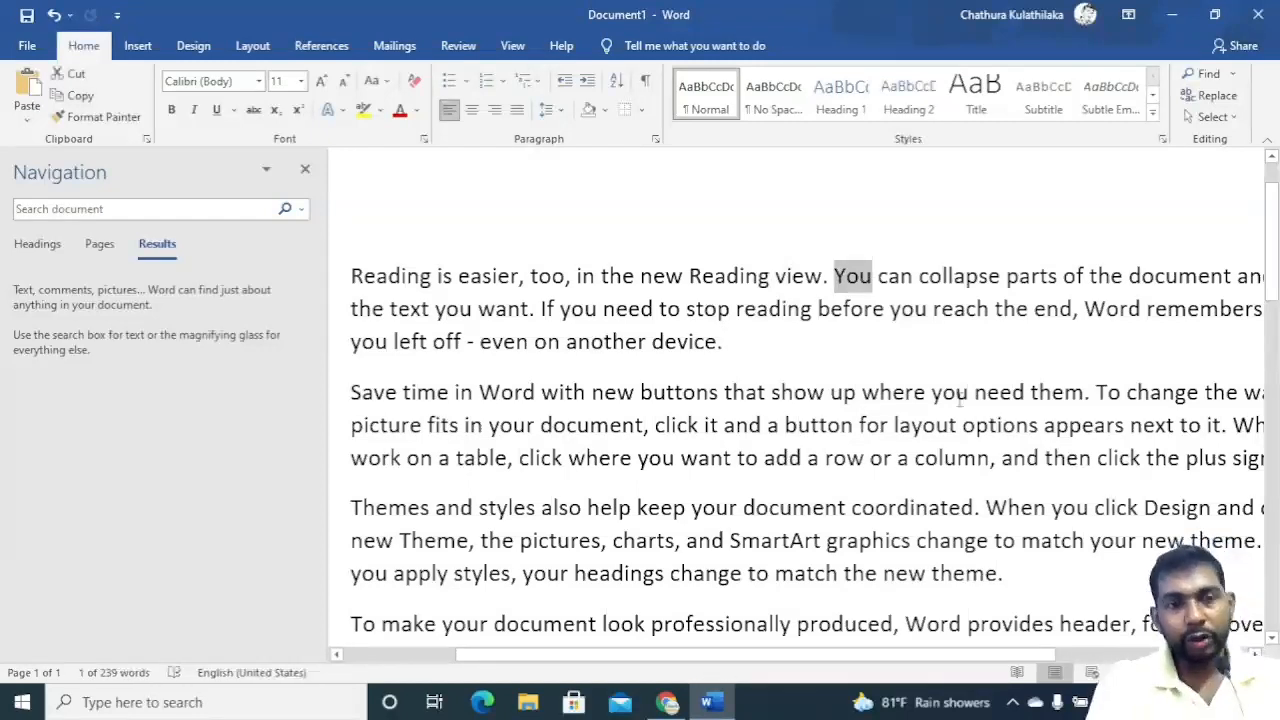
left_click(1218, 96)
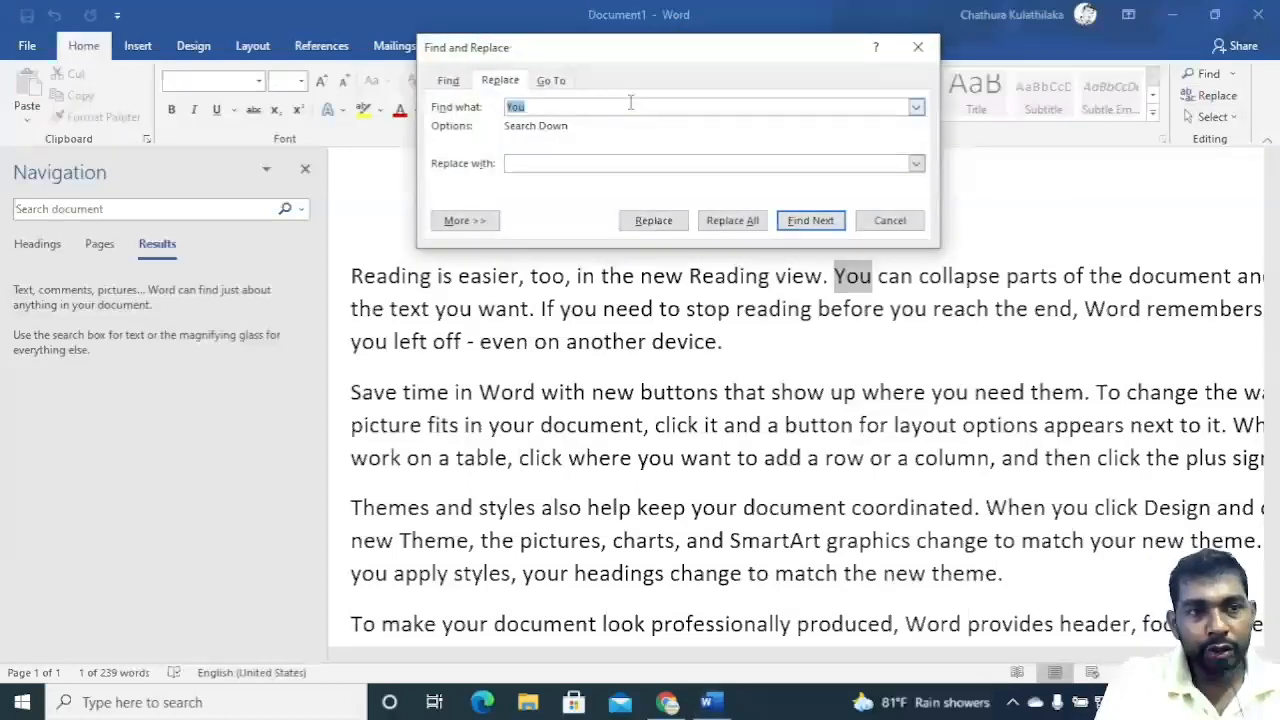
left_click(554, 164)
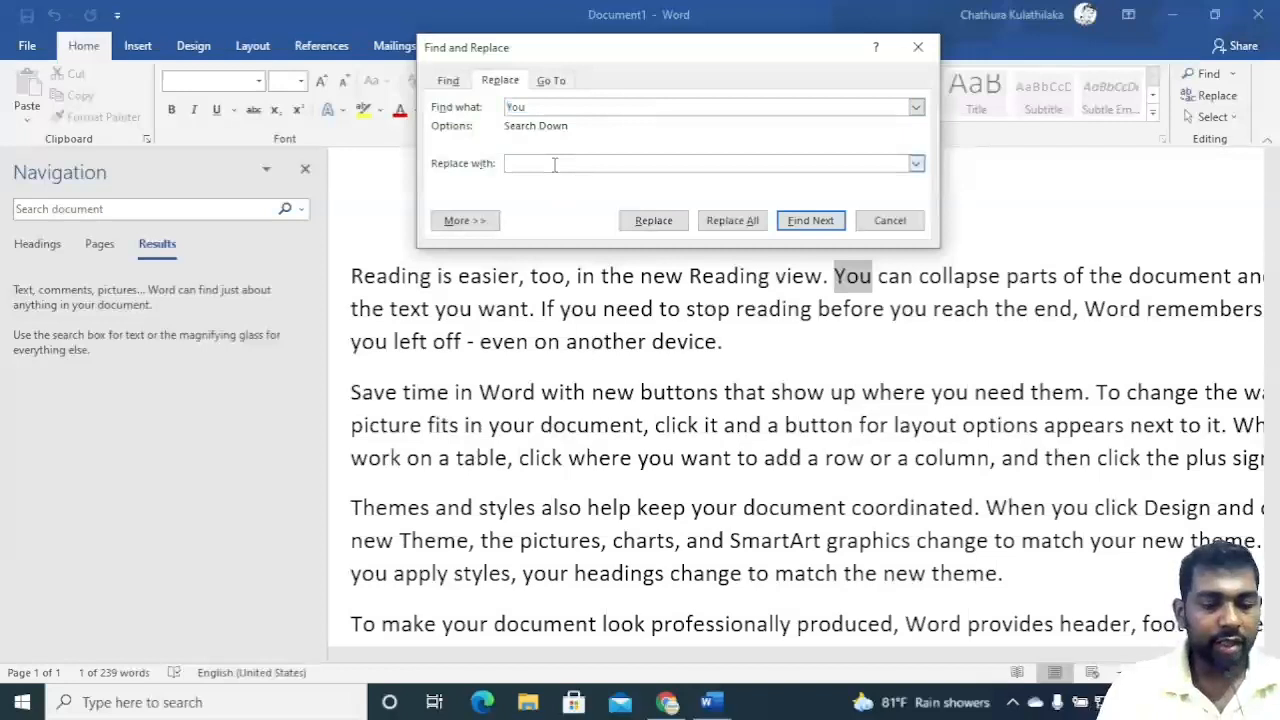
type("I")
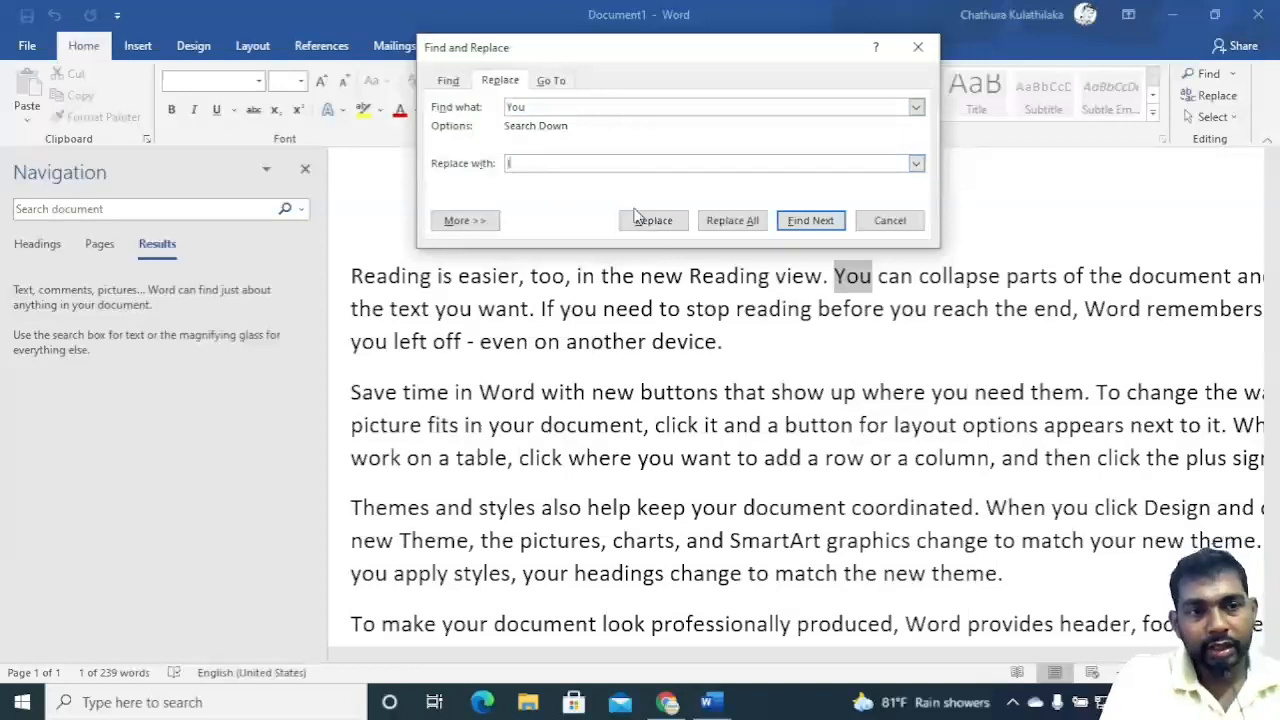
left_click(752, 224)
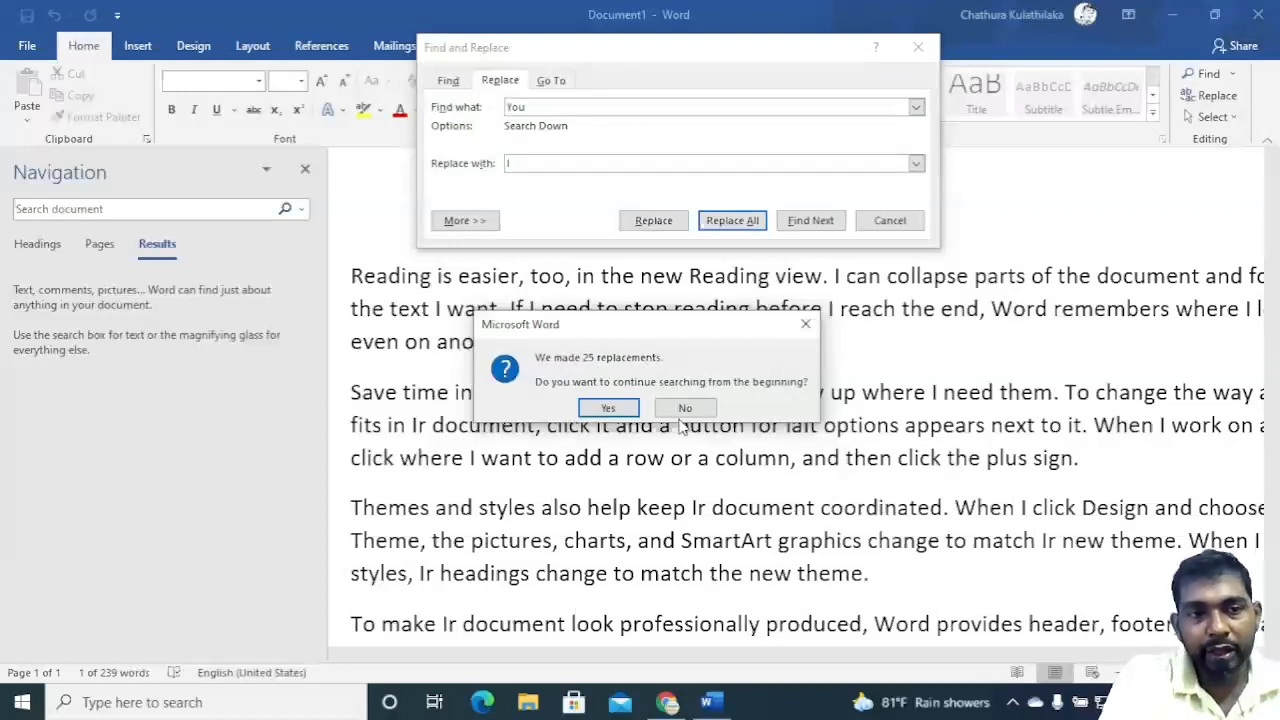
left_click(610, 410)
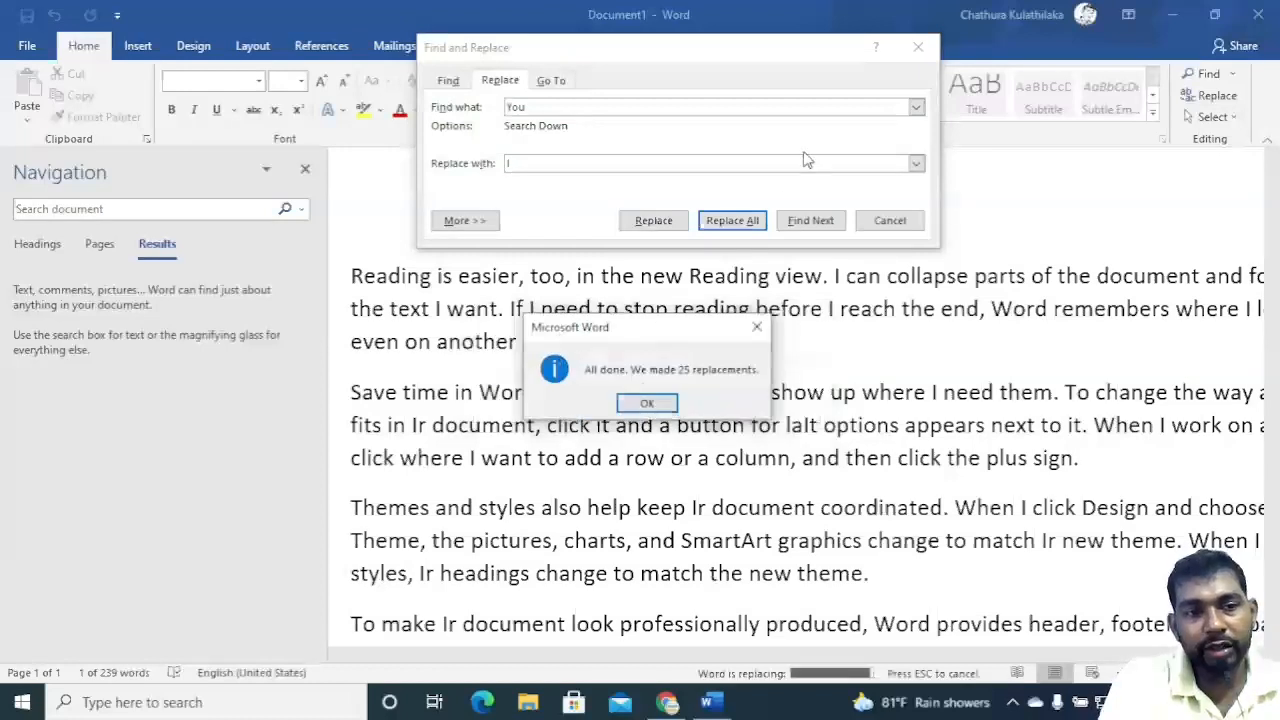
left_click(640, 402)
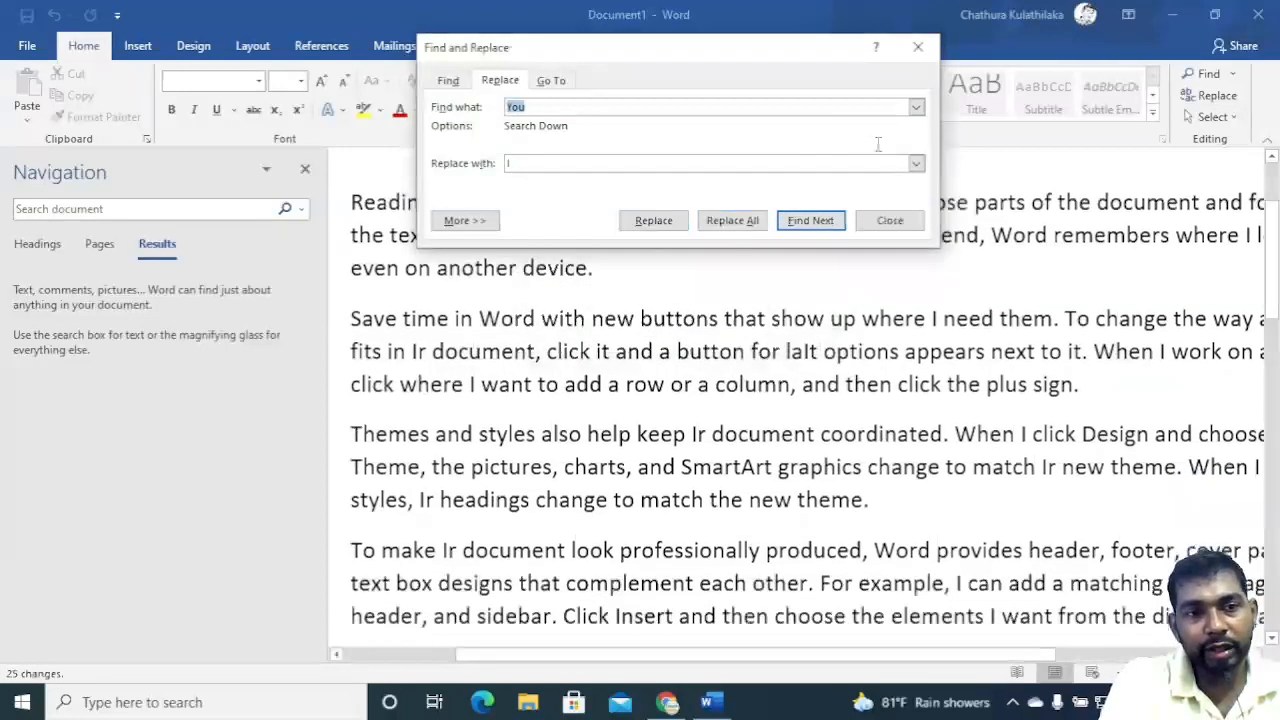
left_click(917, 47)
scroll(855, 370, "up", 1)
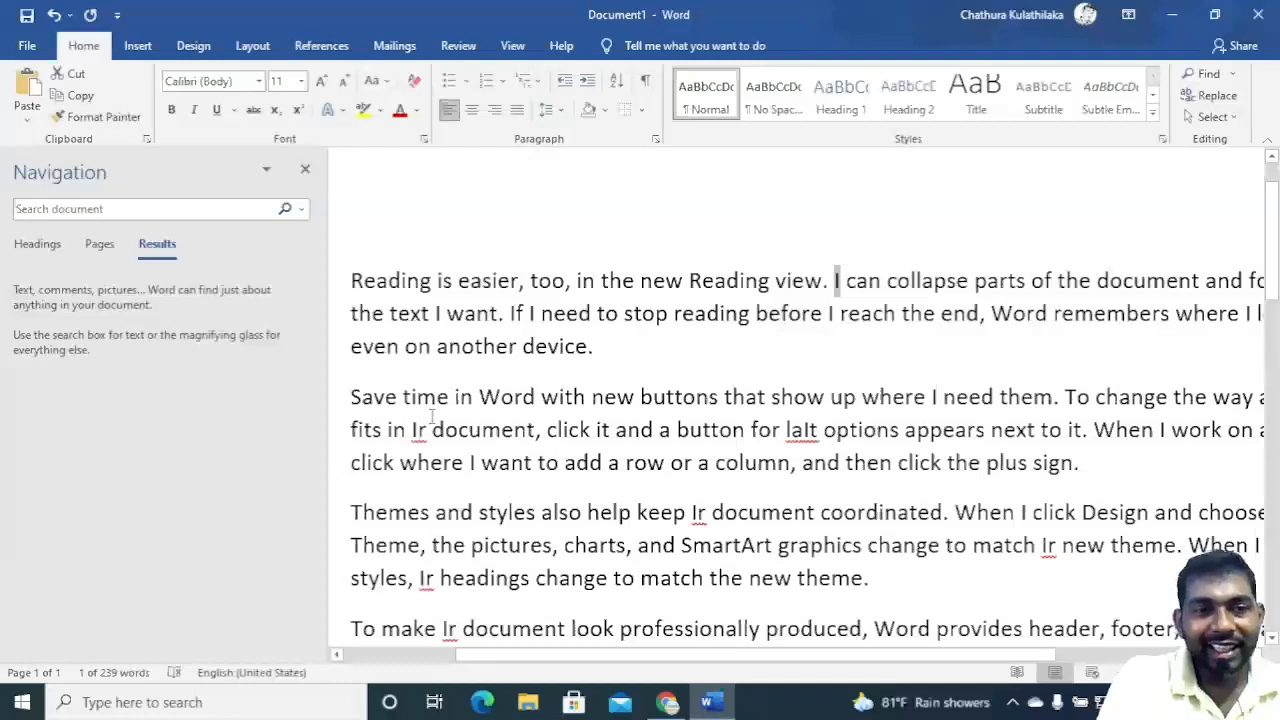
scroll(868, 396, "down", 4)
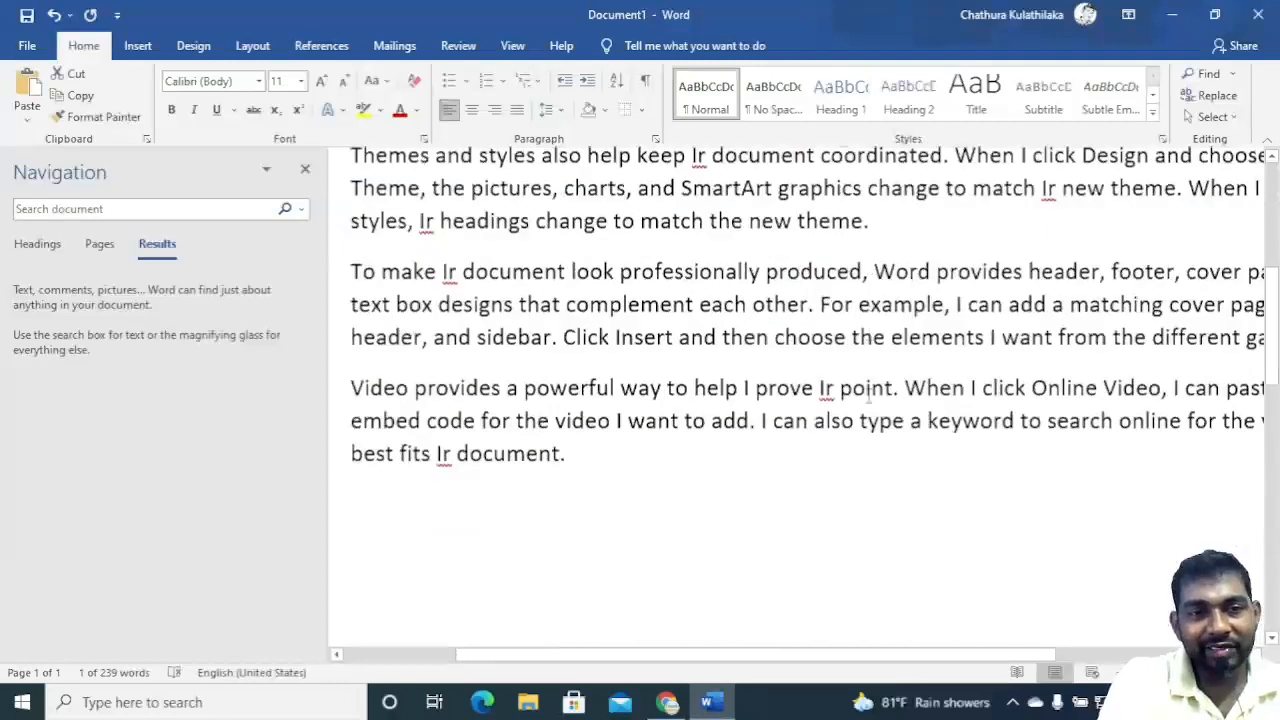
scroll(868, 396, "down", 1)
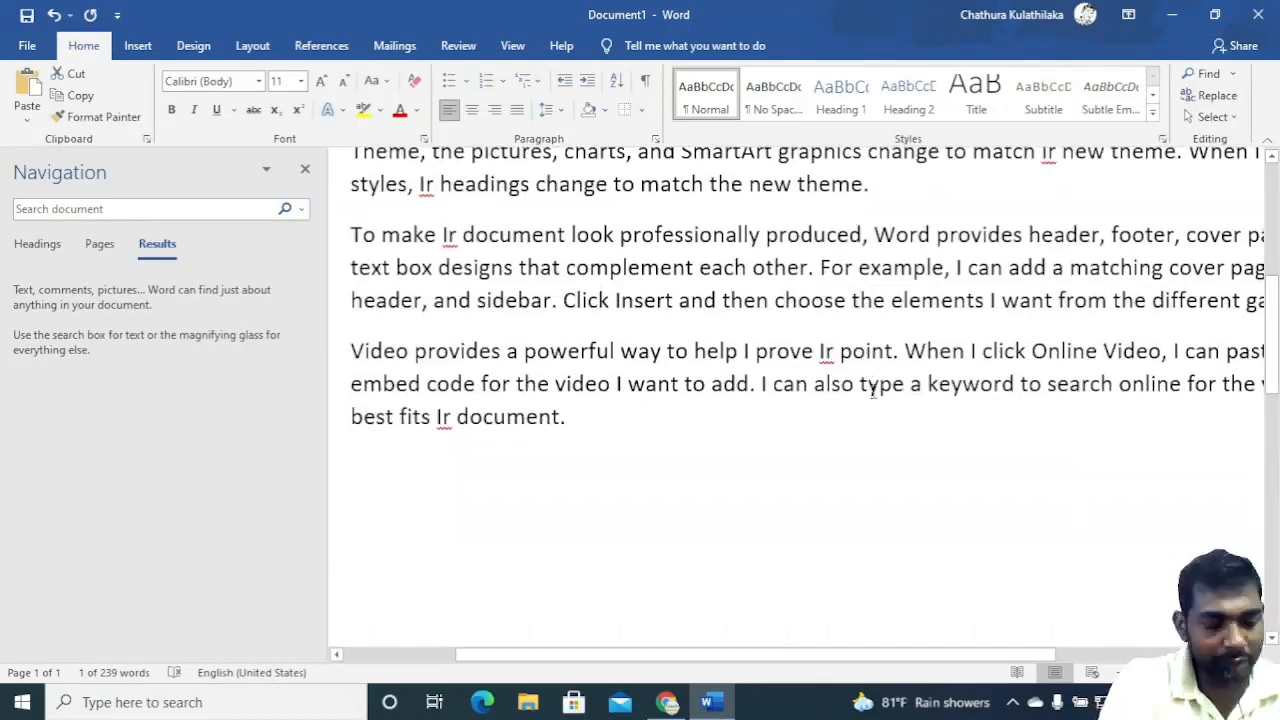
Undo the previous replacement of You with I throughout the document.
key("ctrl+z")
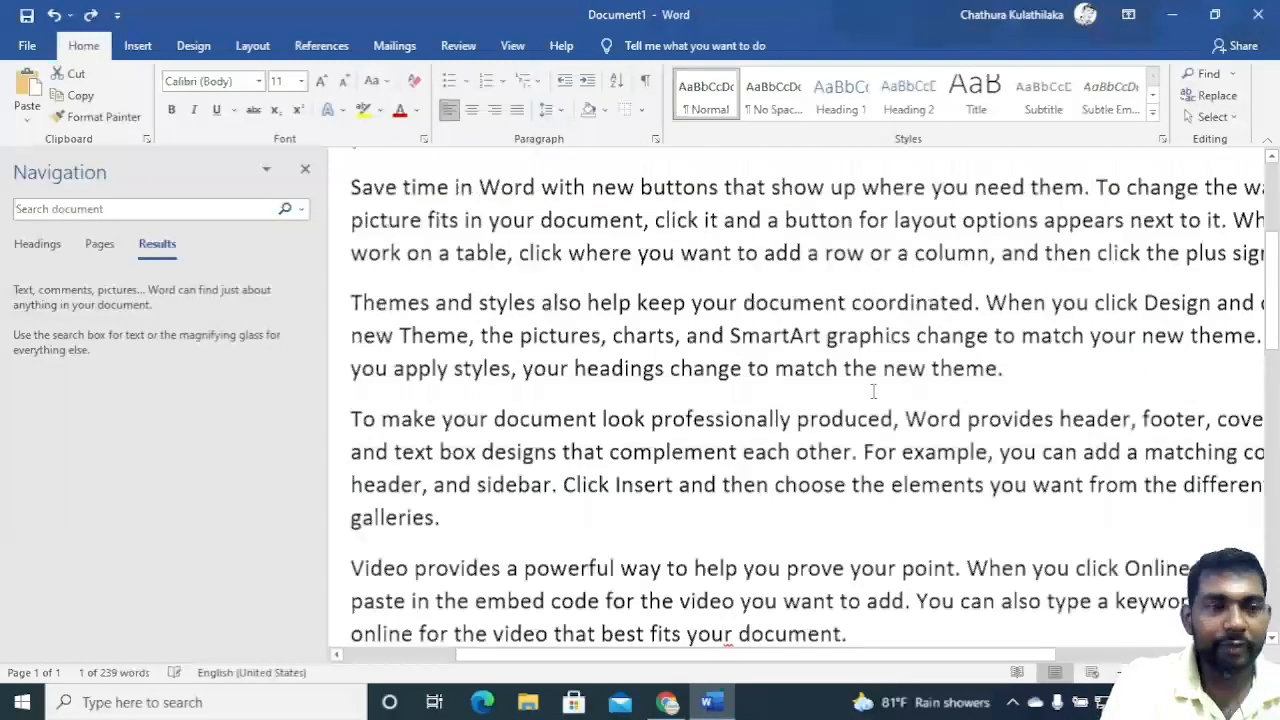
scroll(873, 391, "up", 3)
scroll(873, 391, "up", 1)
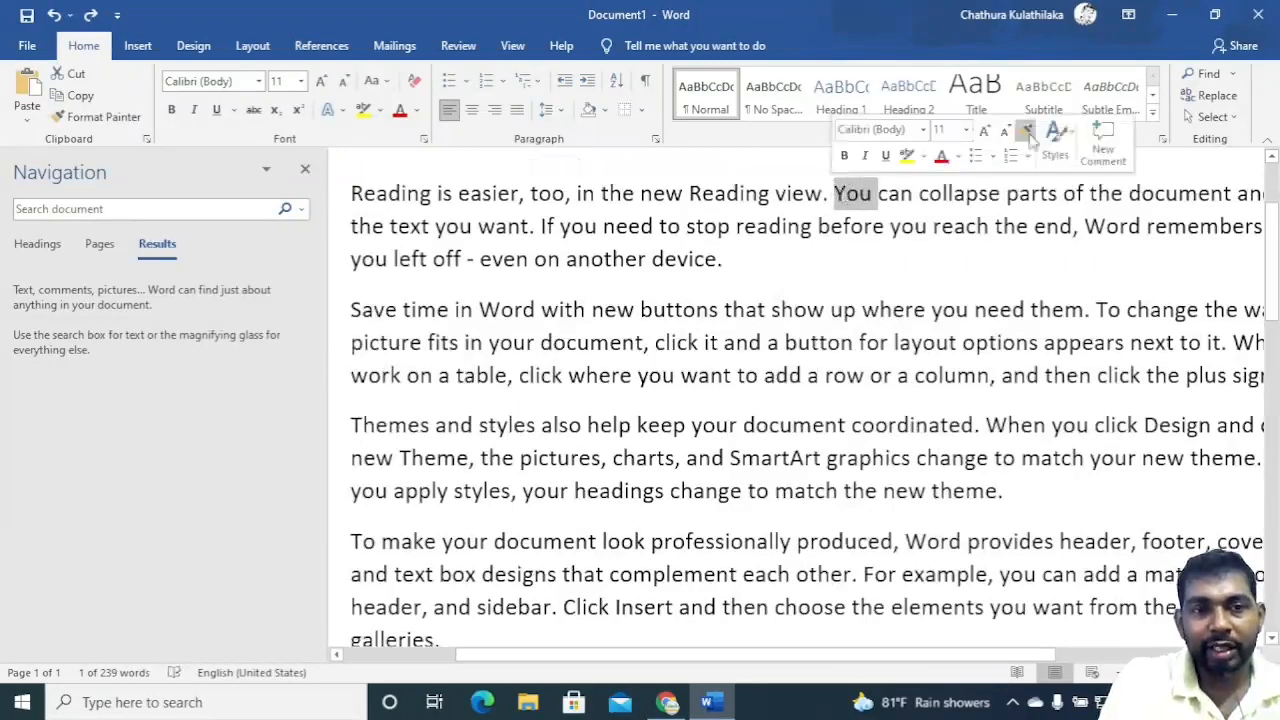
Try replacing every "You " followed by a space with I, close the dialog, and undo that replacement.
left_click(1217, 95)
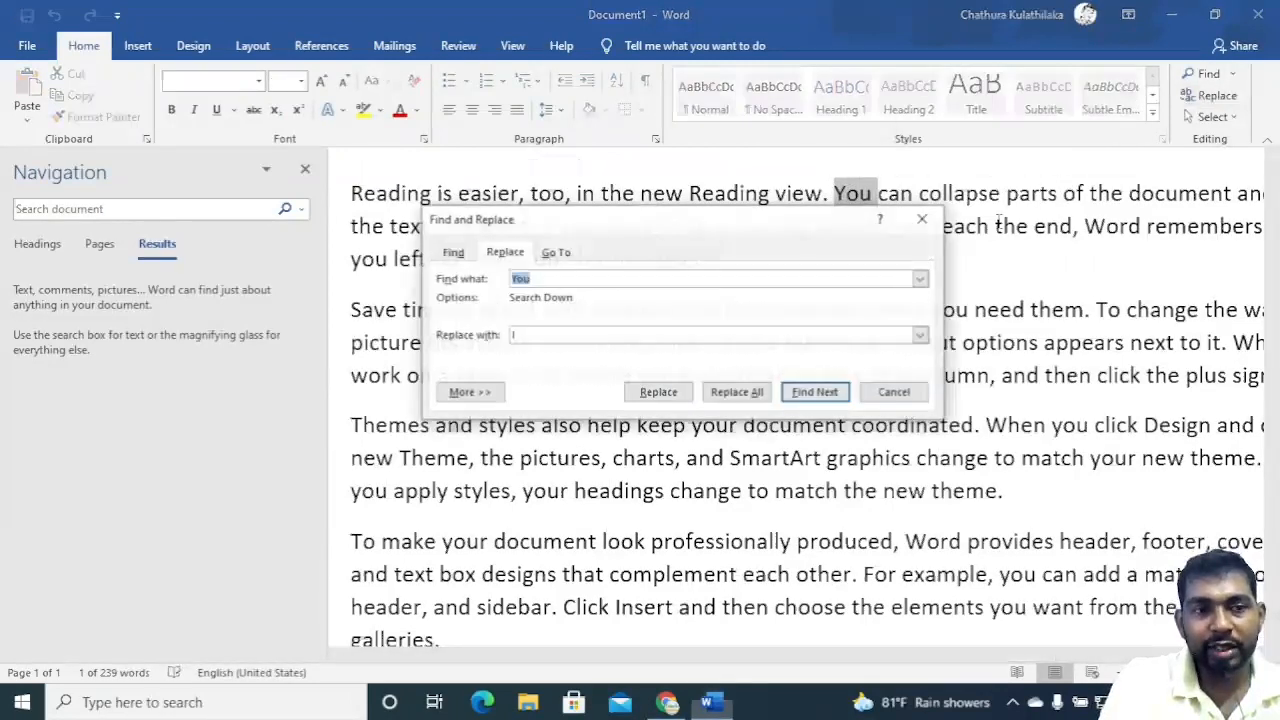
left_click(544, 279)
type("v")
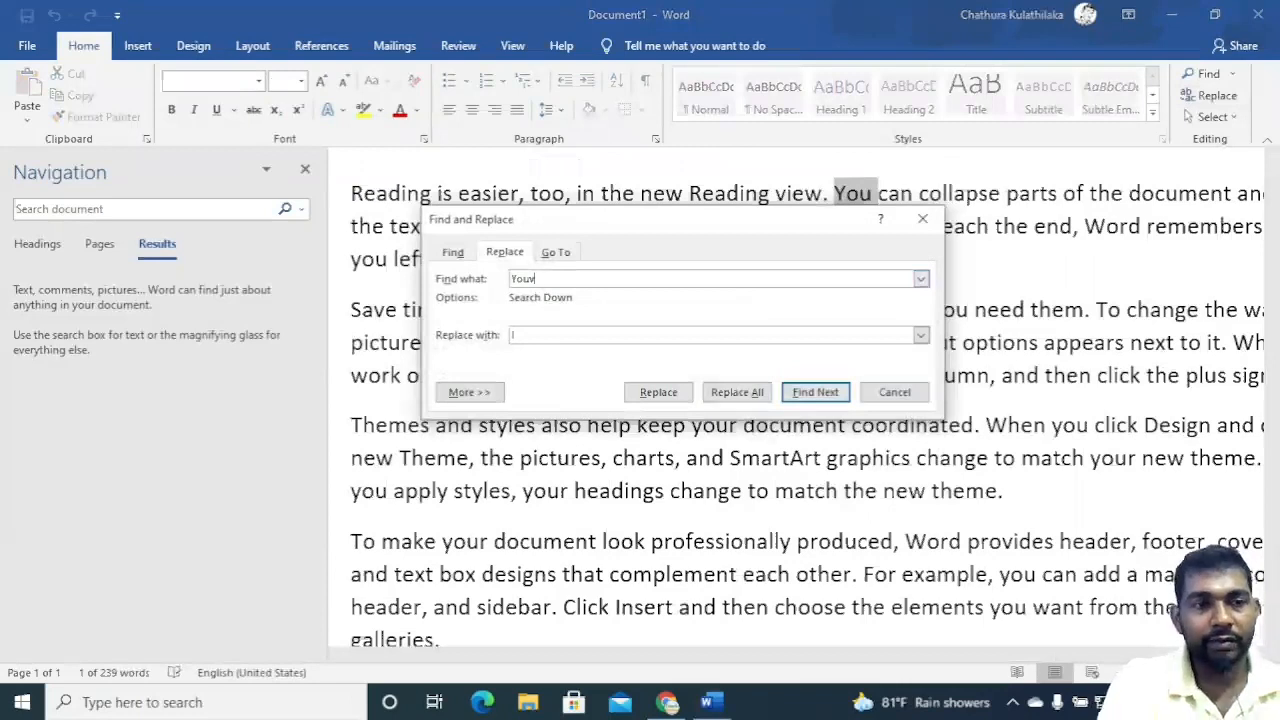
type("I")
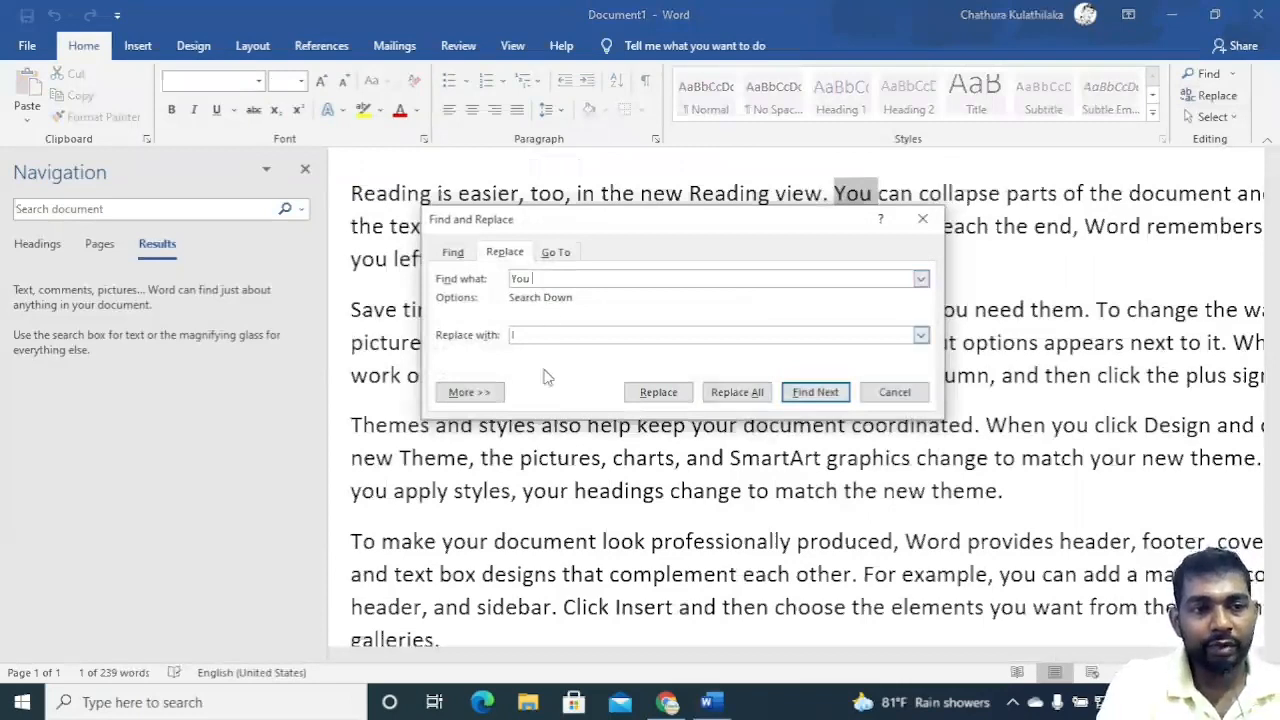
left_click(737, 392)
left_click(676, 412)
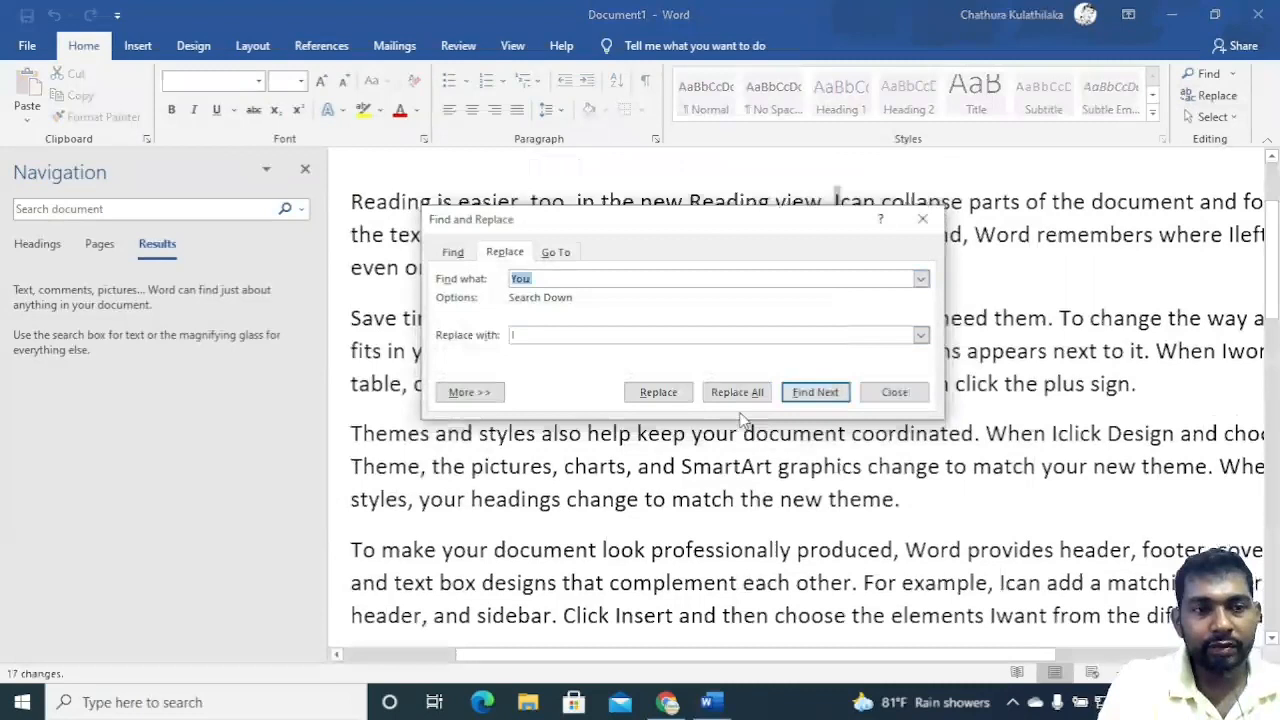
left_click(866, 392)
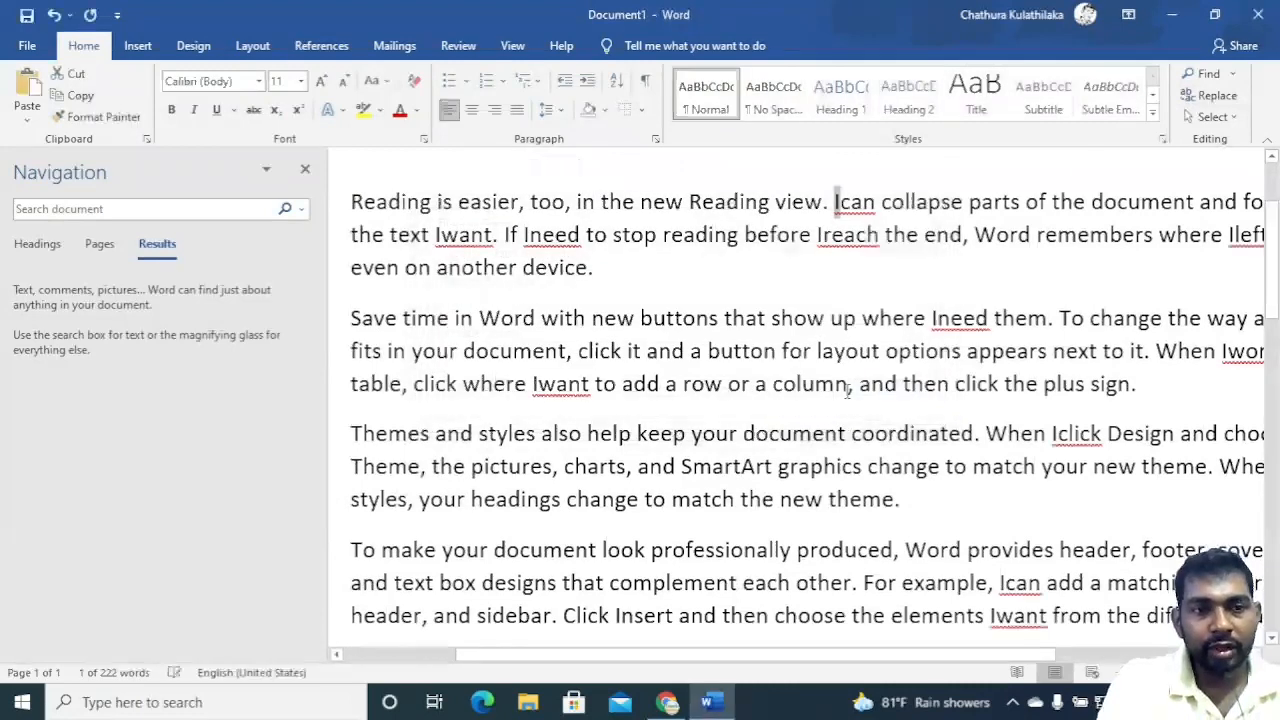
key("ctrl+z")
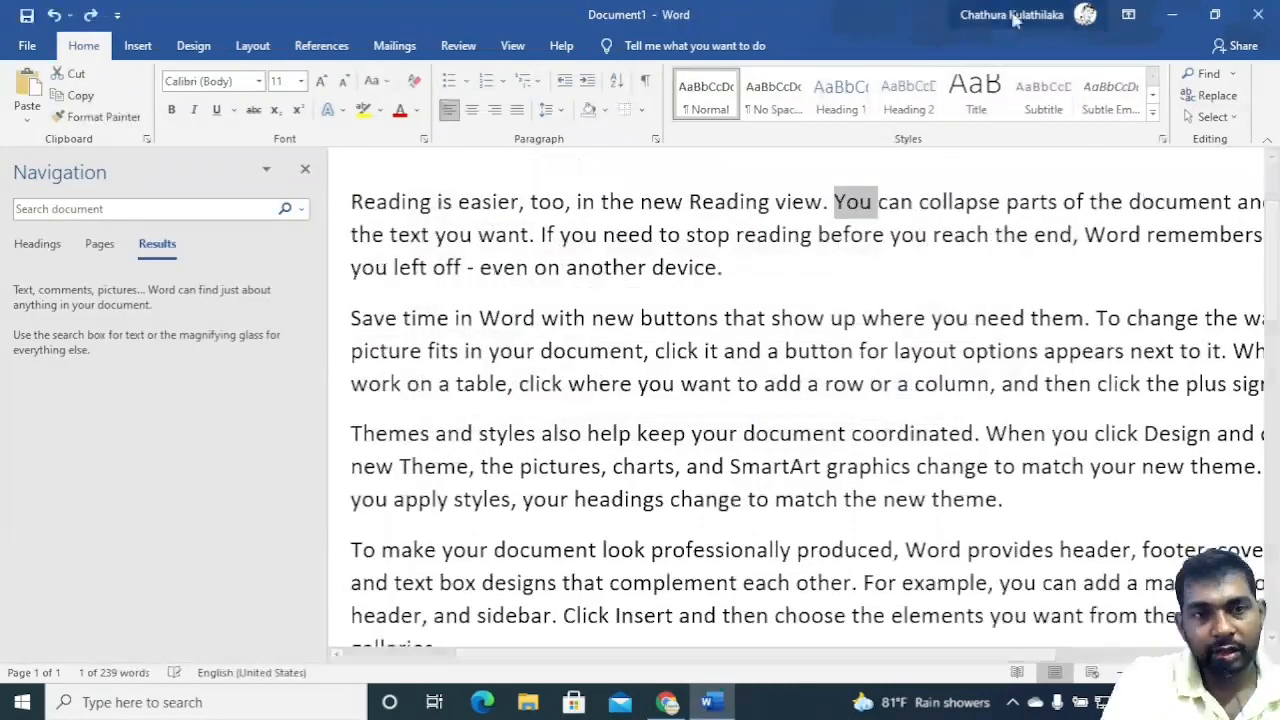
Replace all occurrences of You with I throughout the document and close the Find and Replace dialog.
left_click(1220, 94)
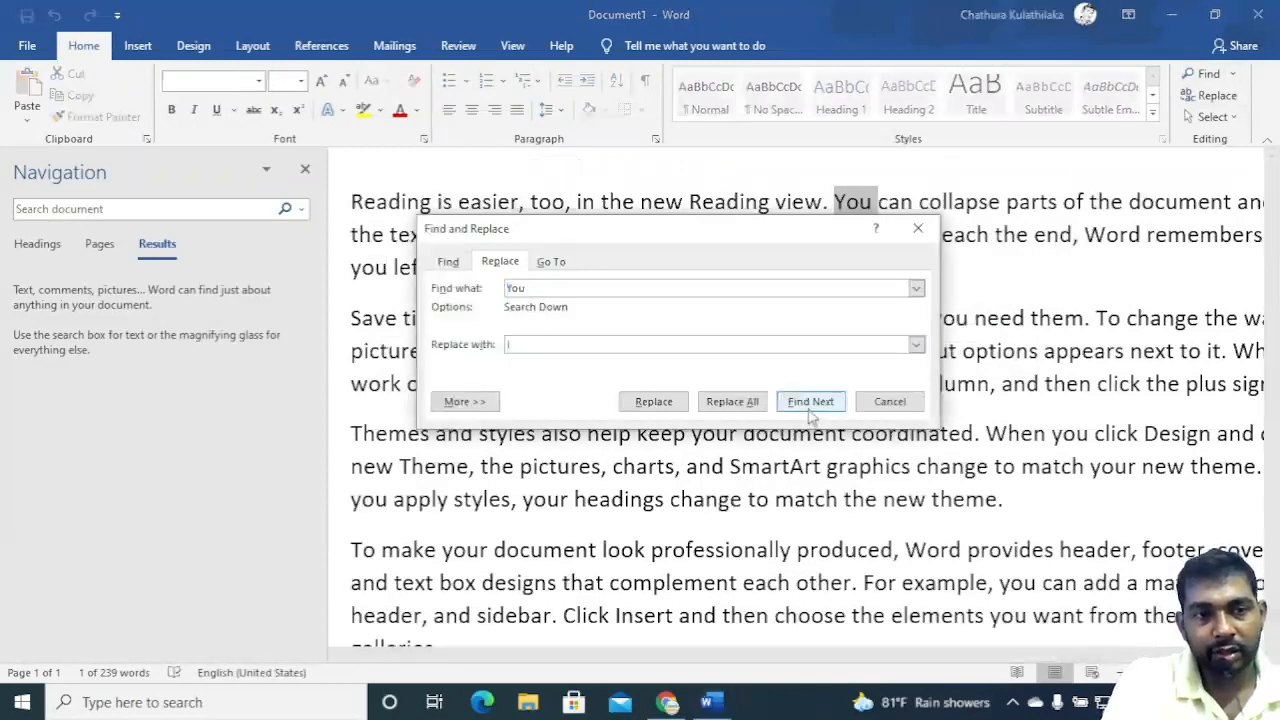
left_click(732, 401)
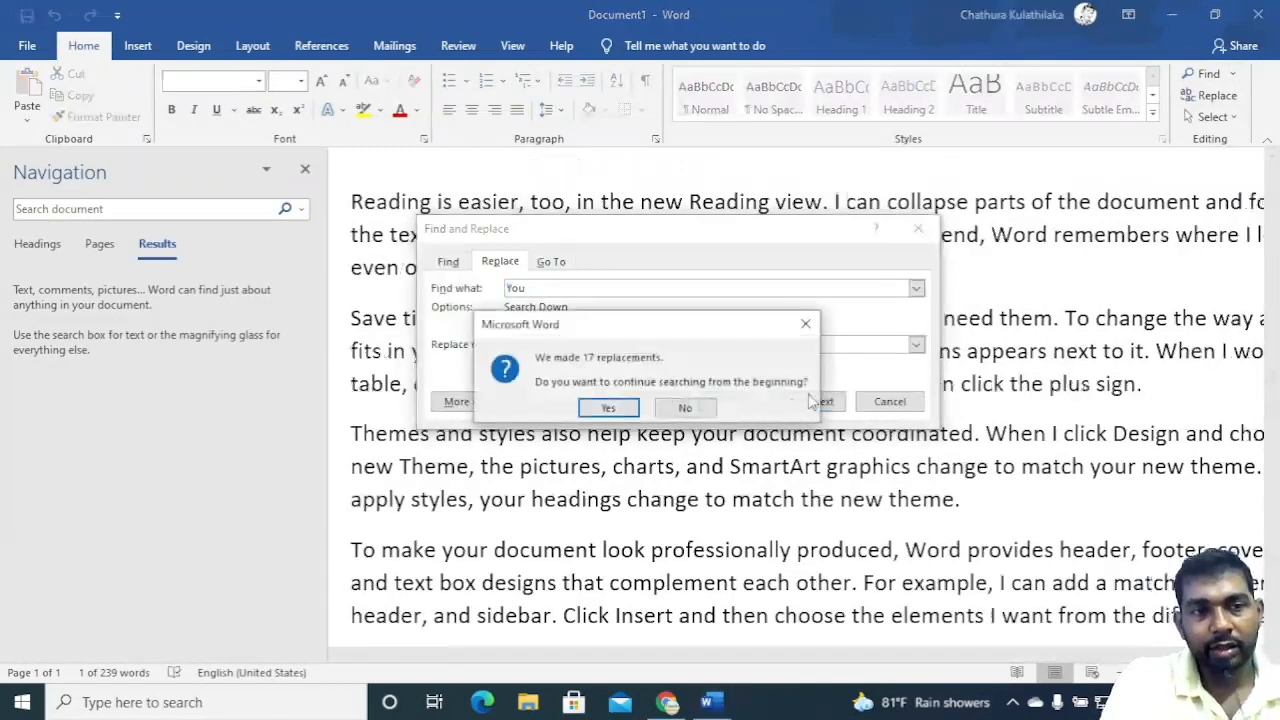
left_click(620, 410)
left_click(665, 408)
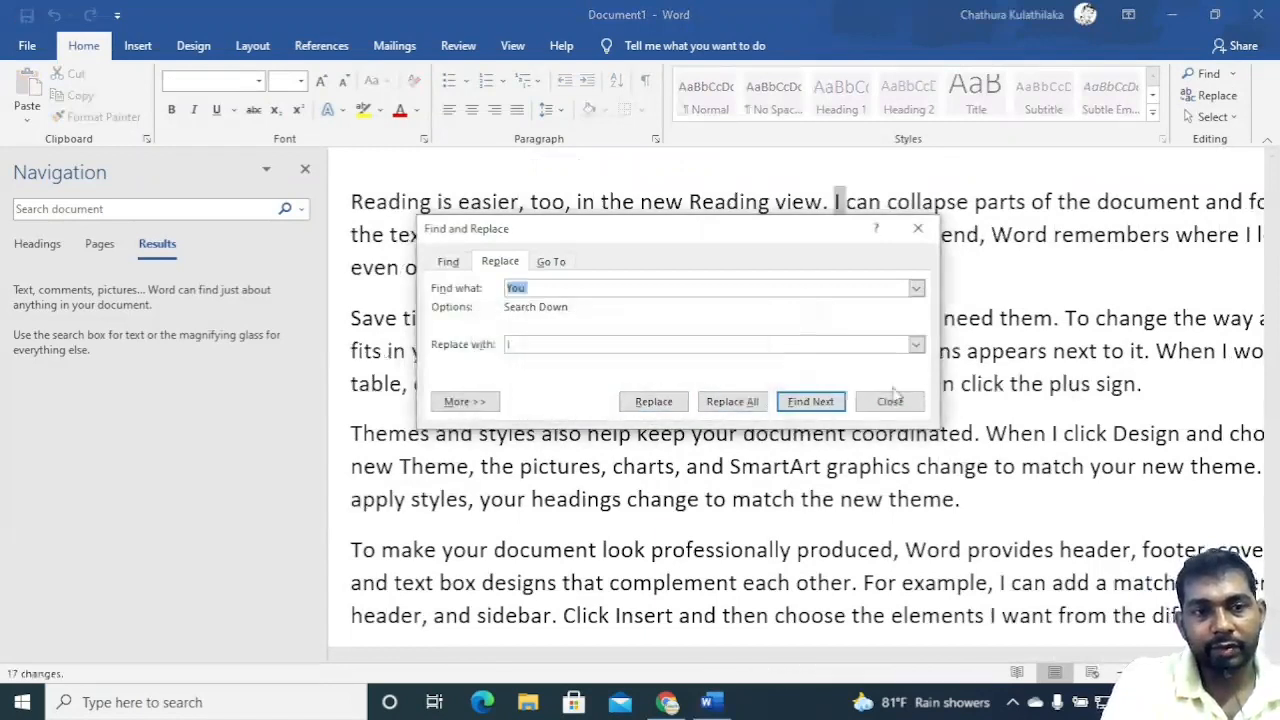
left_click(890, 401)
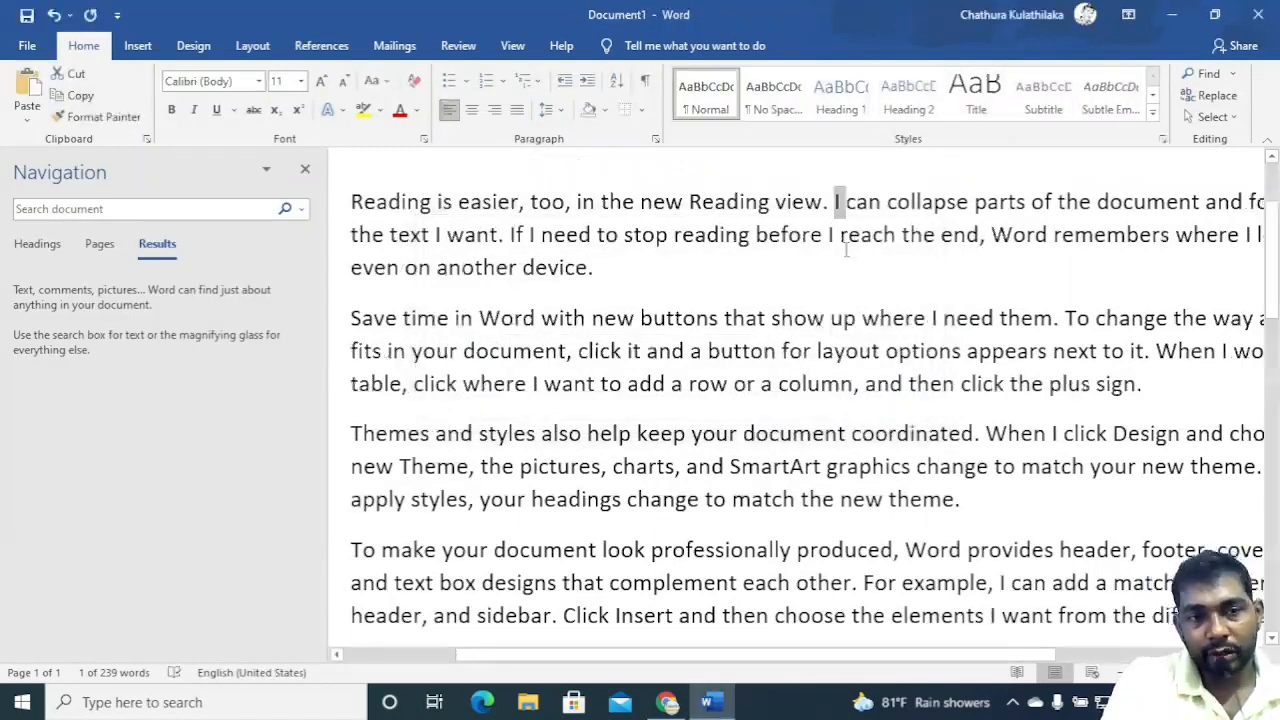
Replace your with my from the last paragraph onward, without continuing from the beginning, and close the dialog.
scroll(913, 291, "down", 3)
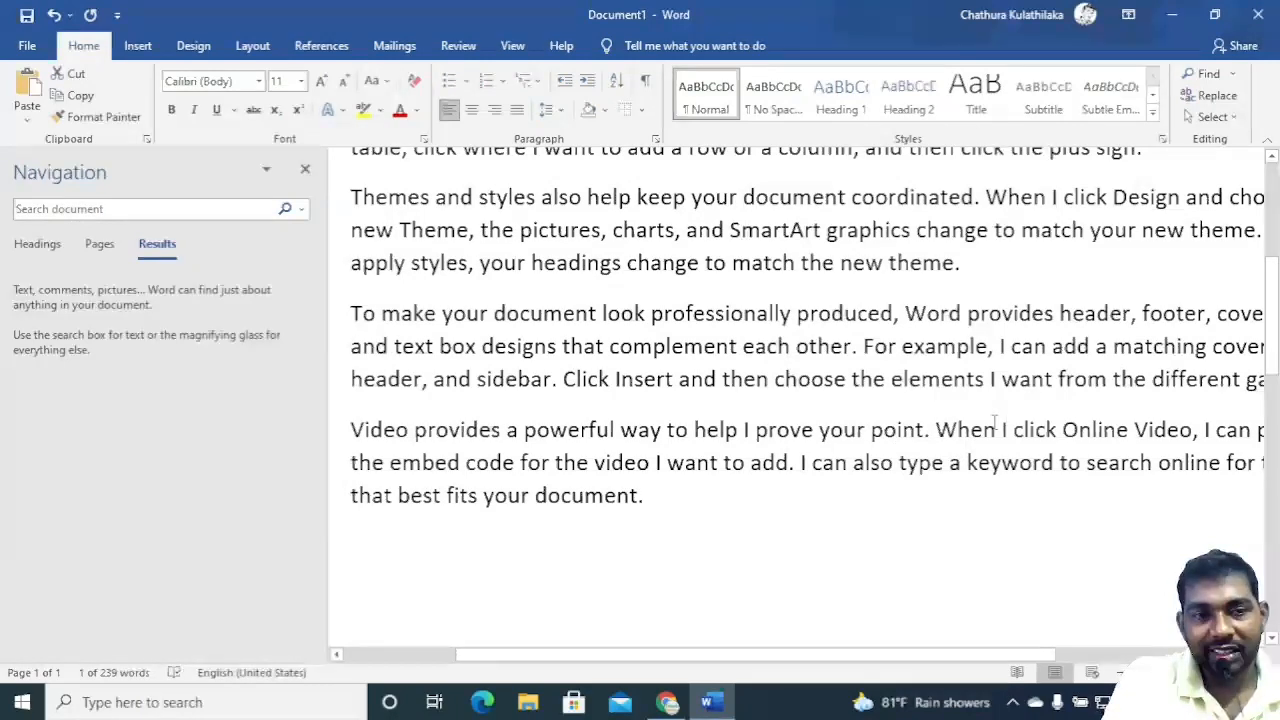
left_click_drag(820, 432, 871, 432)
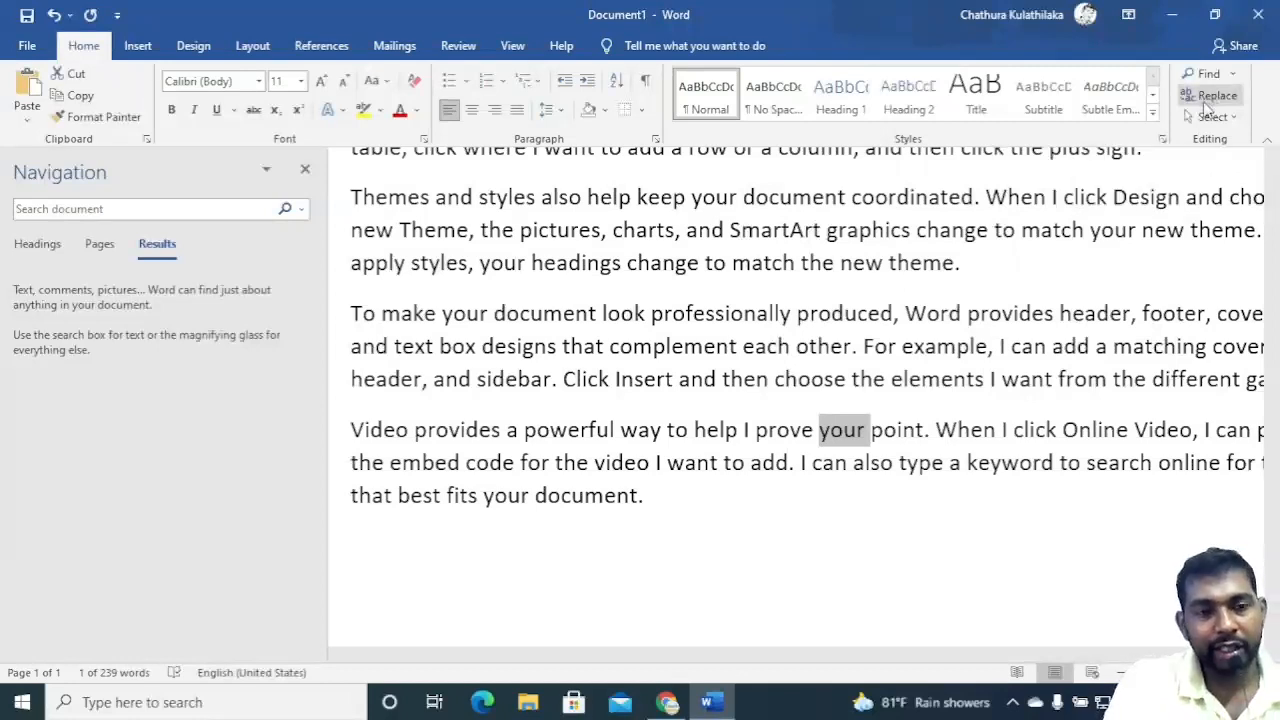
key("ctrl+h")
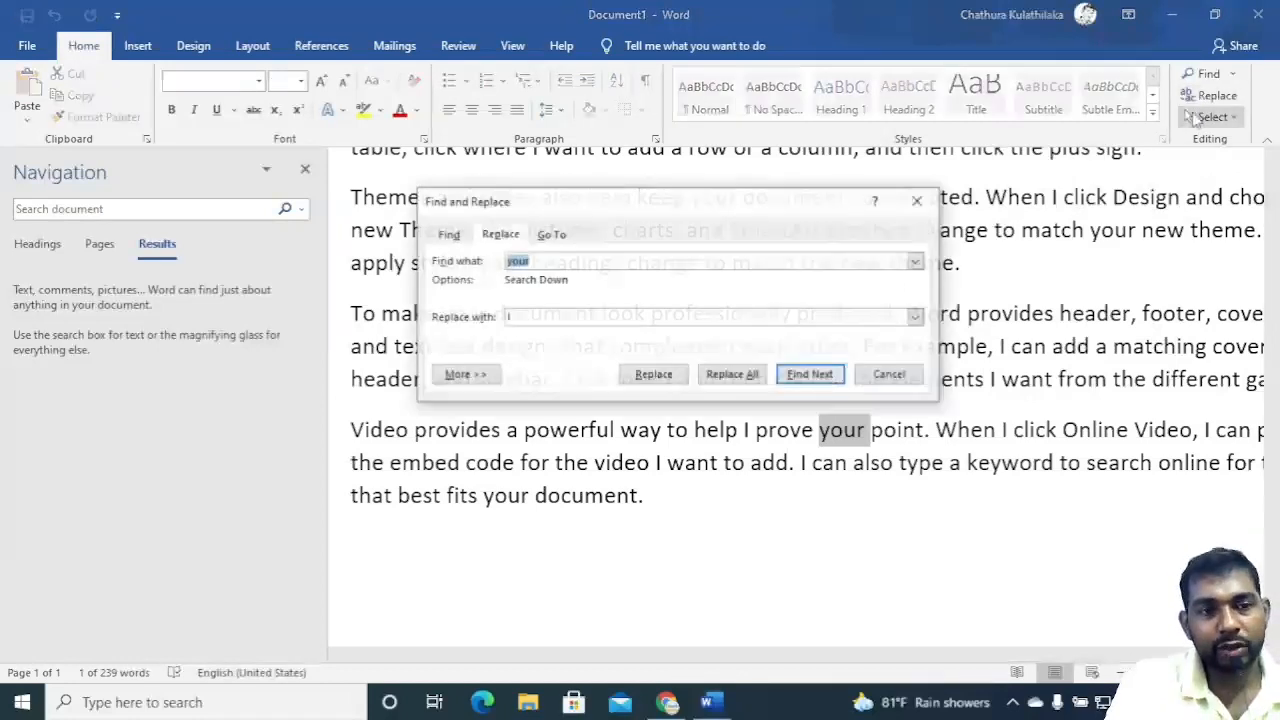
left_click(507, 316)
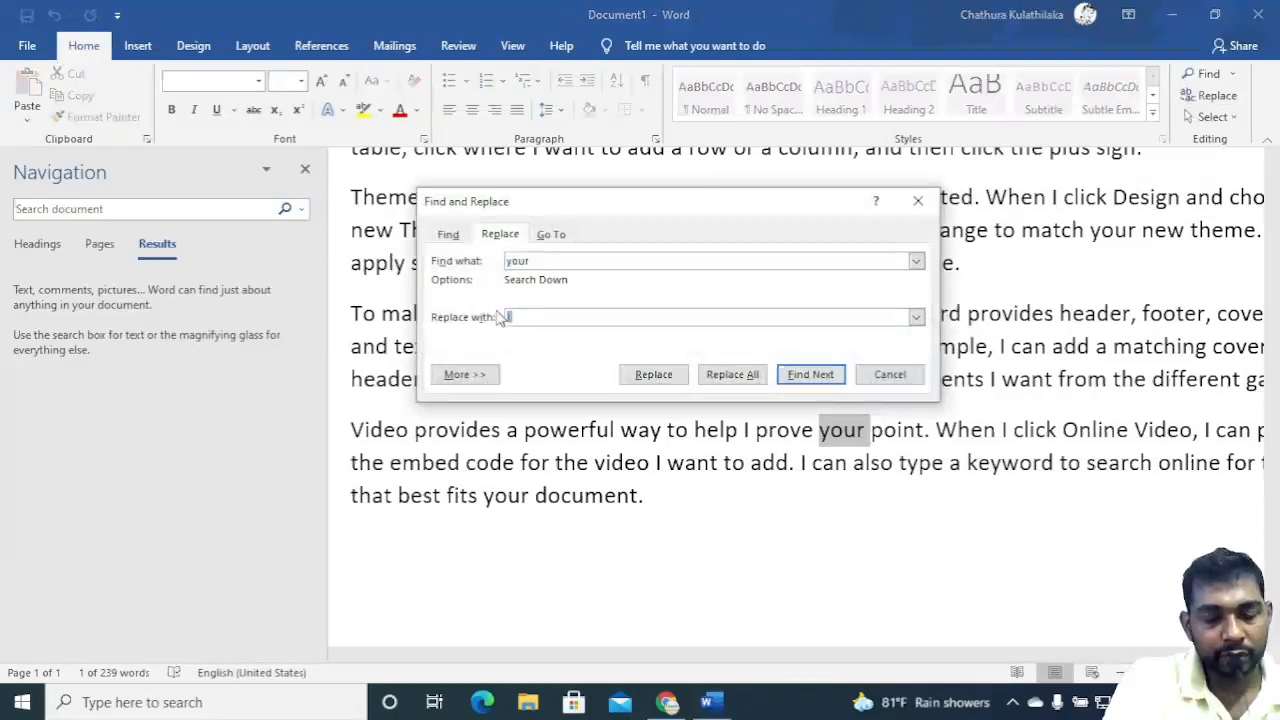
type("my")
left_click(548, 258)
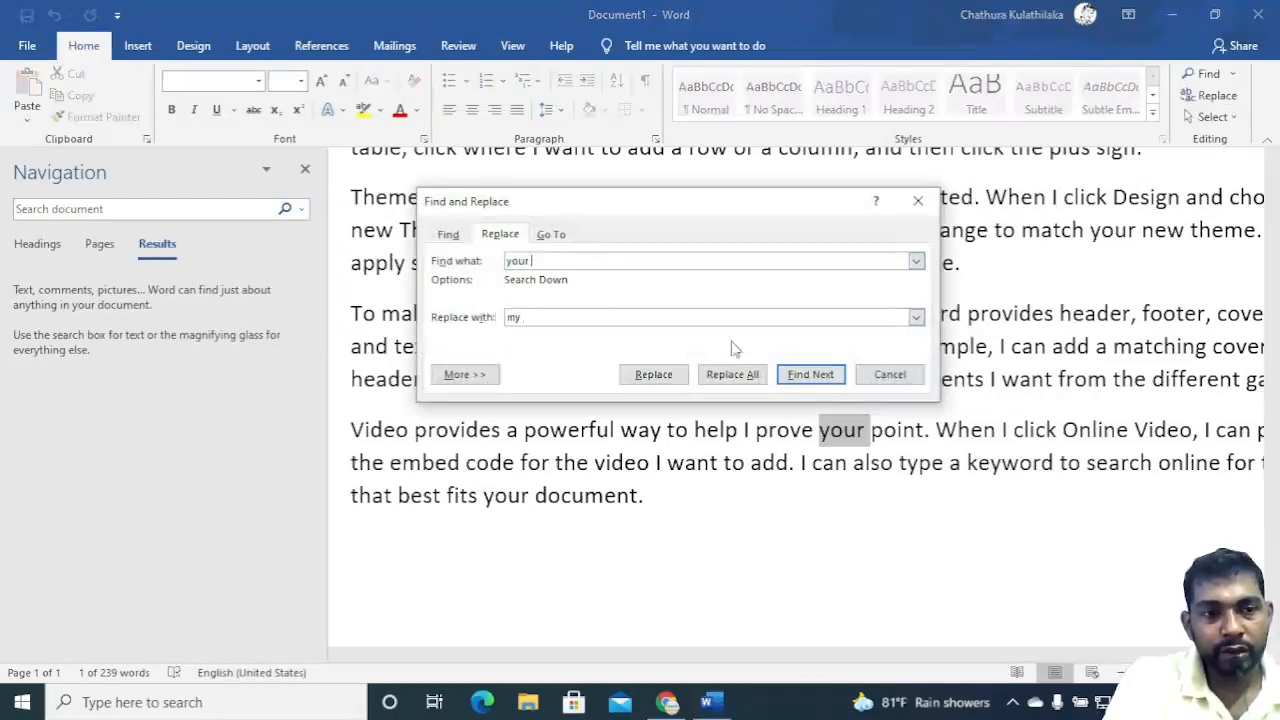
left_click(735, 375)
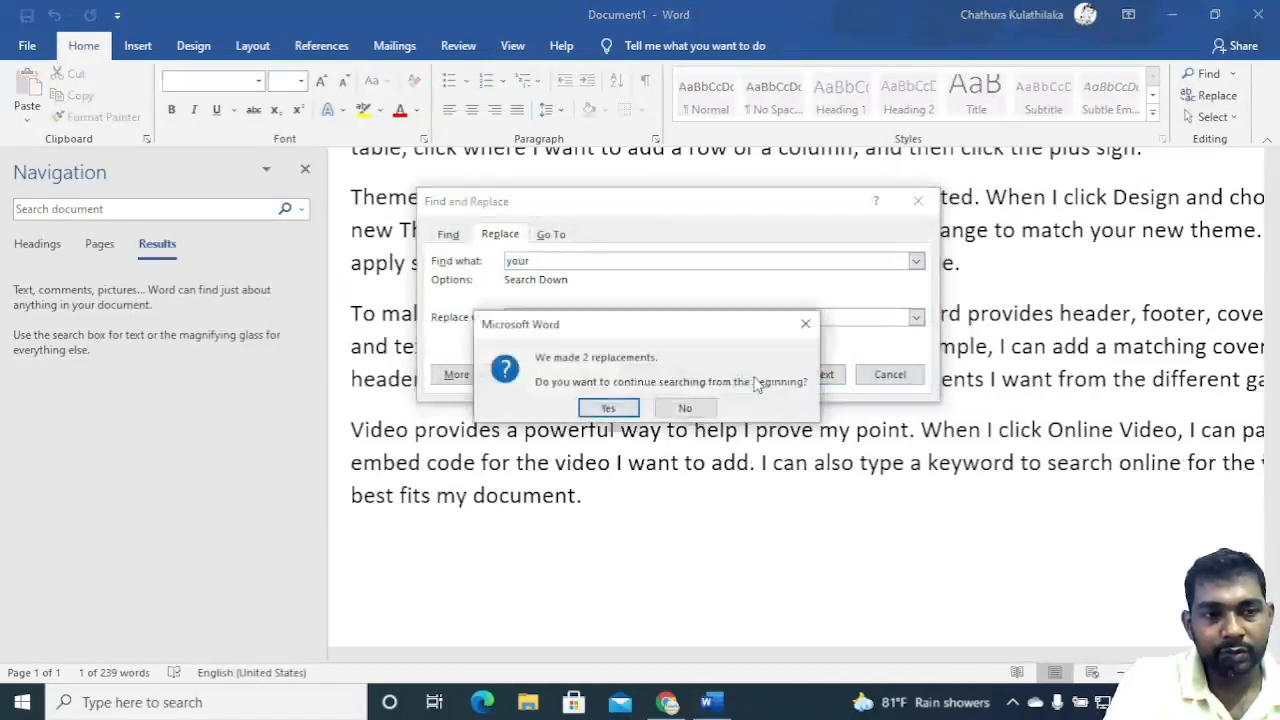
left_click(685, 408)
left_click(886, 376)
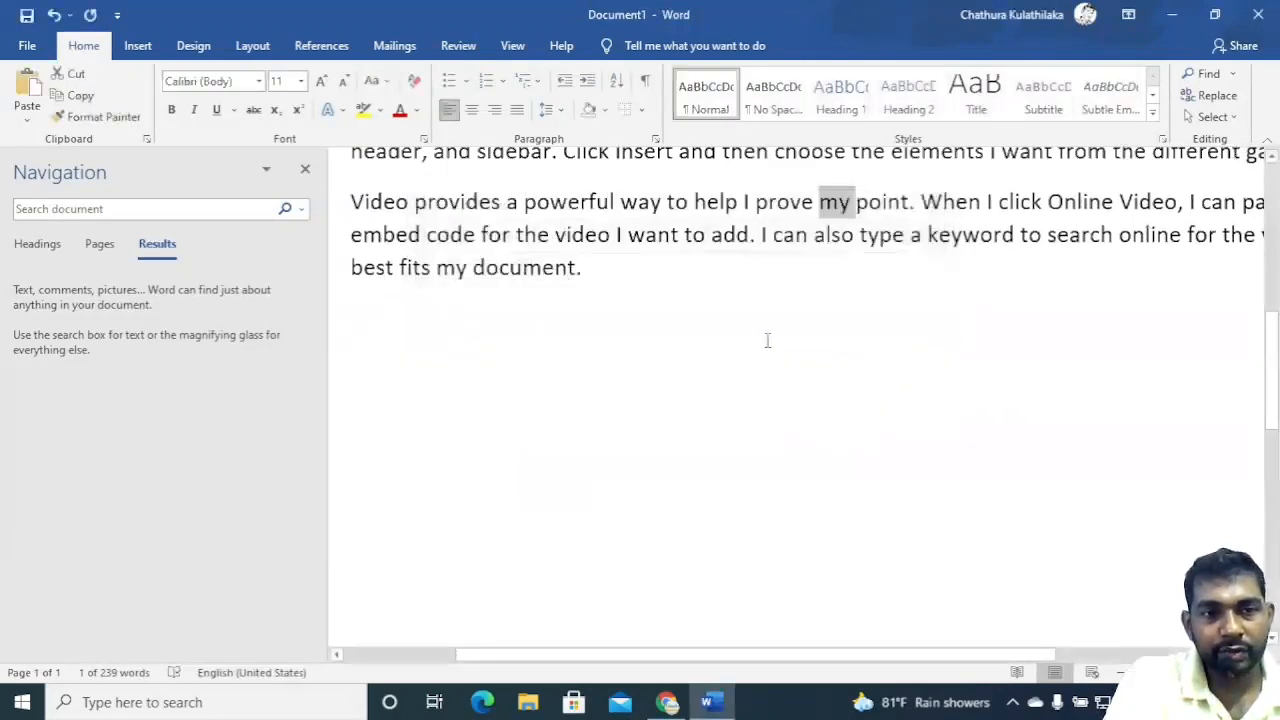
Select a phrase and then a span across two lines in the last paragraph, then deselect.
left_click_drag(786, 201, 916, 212)
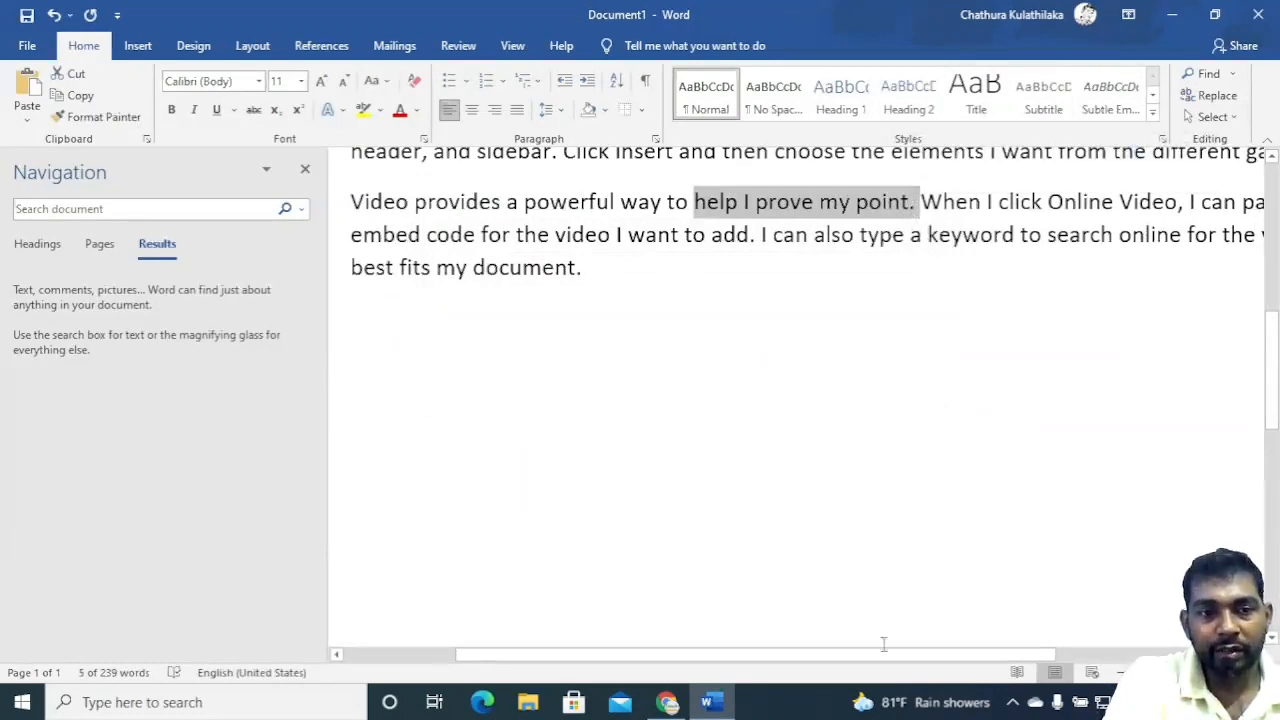
left_click_drag(884, 654, 1060, 641)
left_click_drag(928, 201, 1206, 236)
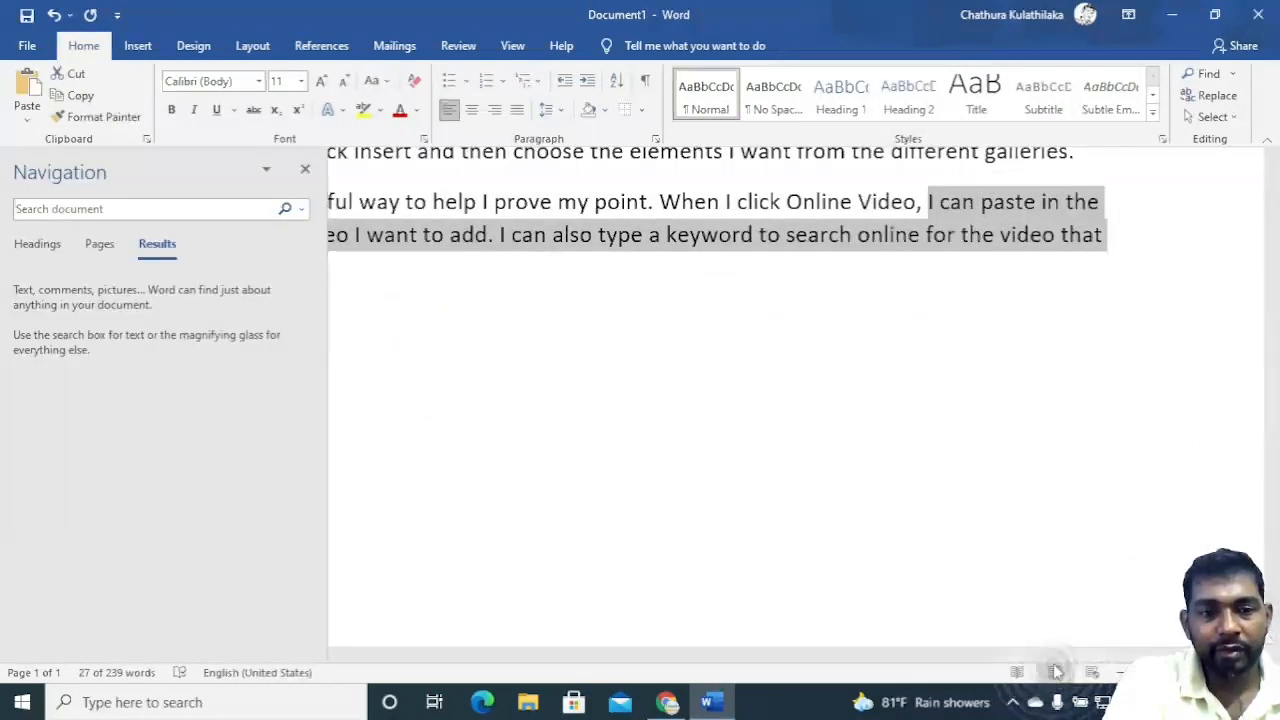
left_click_drag(1056, 668, 801, 665)
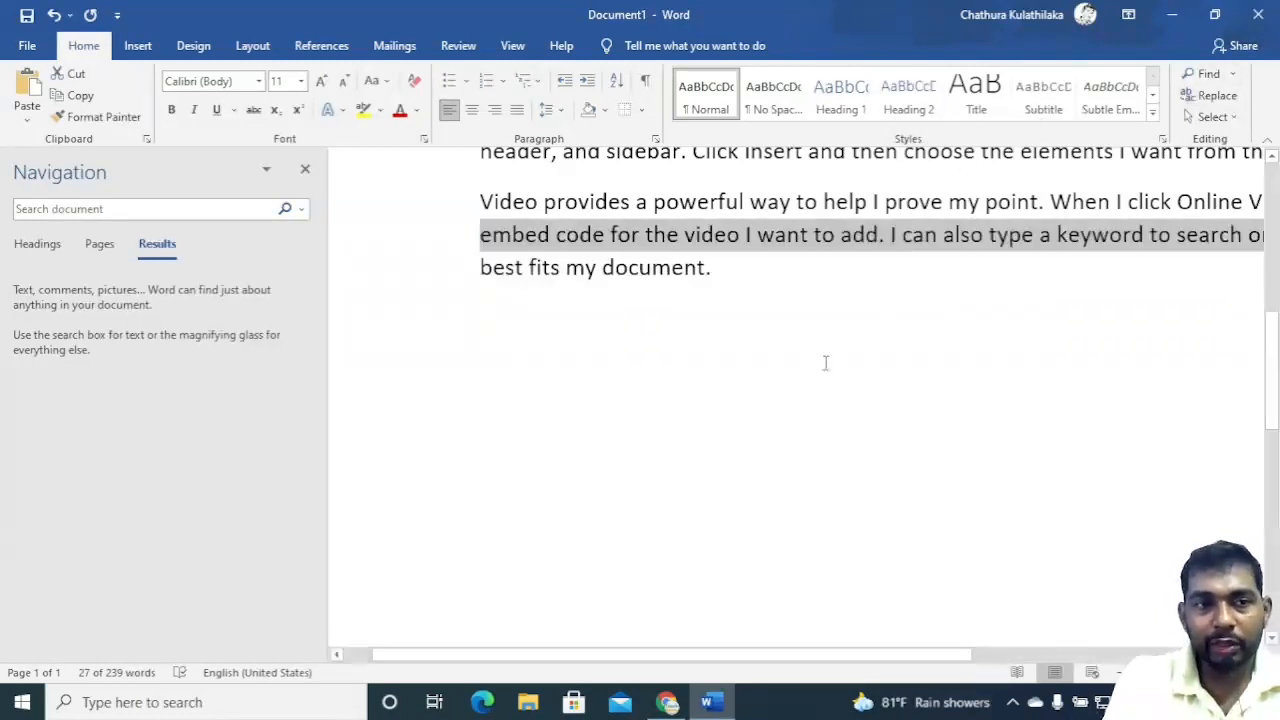
left_click(1237, 118)
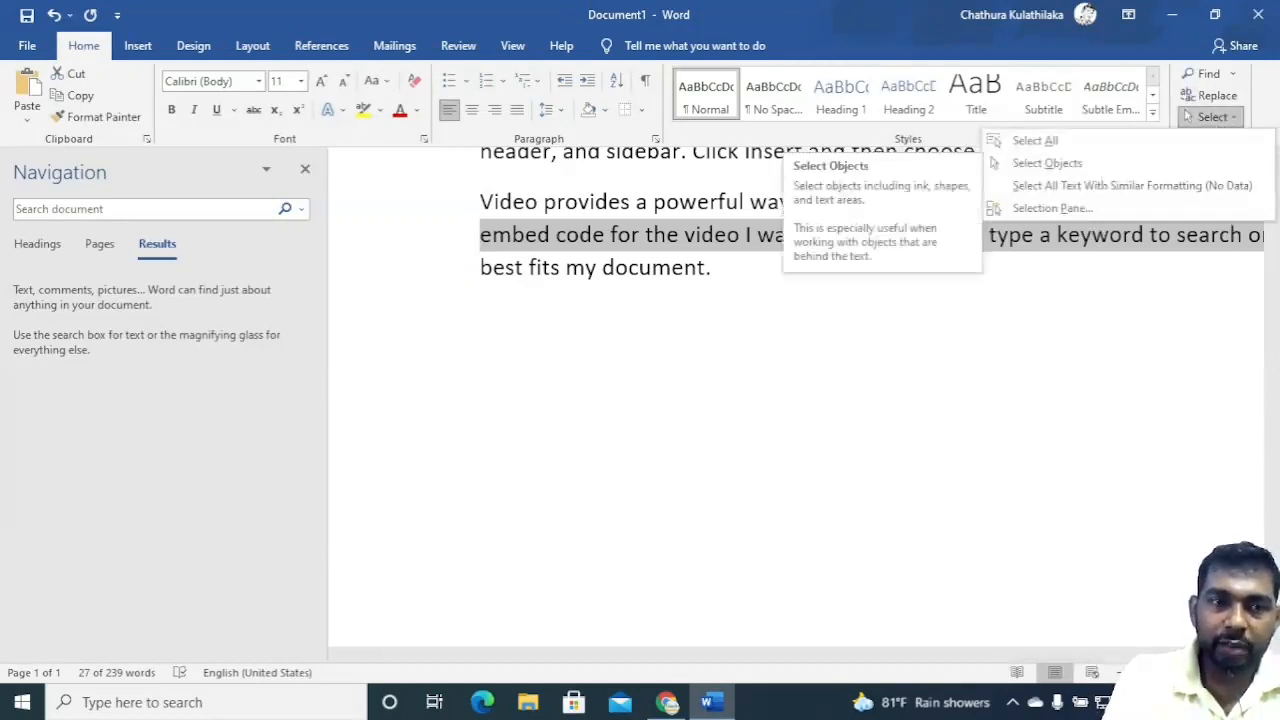
left_click(806, 649)
left_click(805, 466)
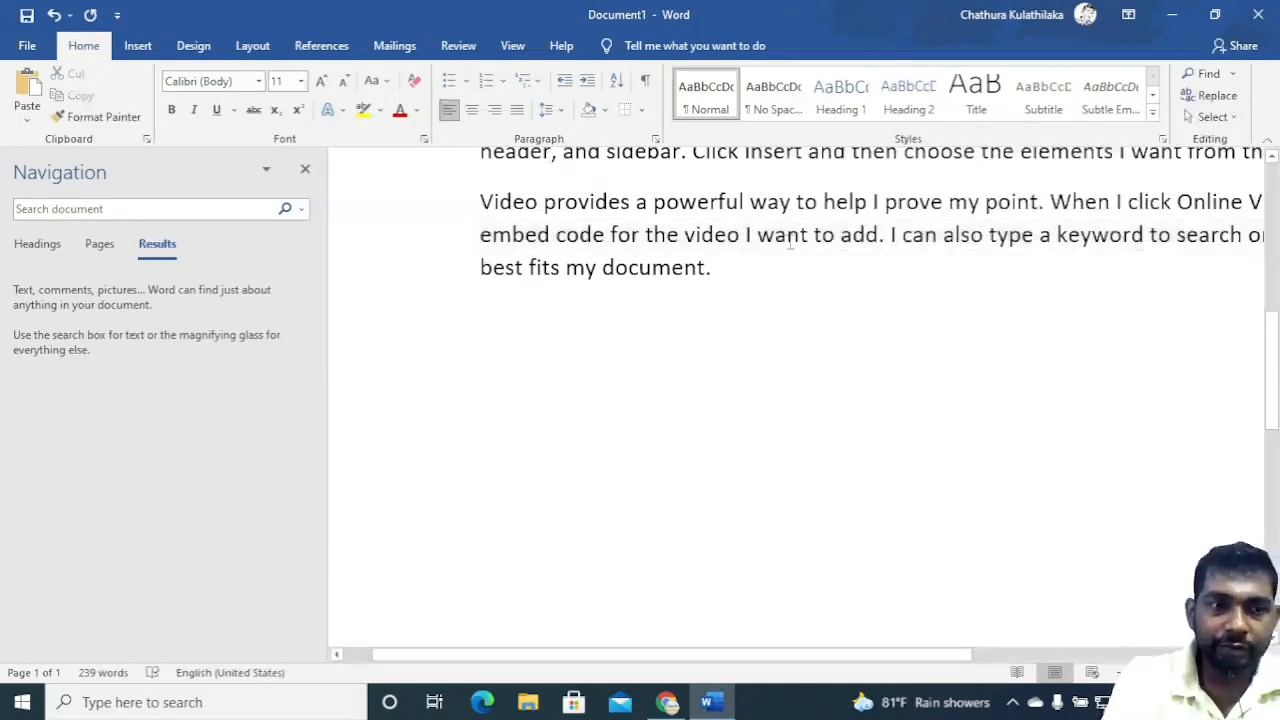
Use Select Objects and then Select All on the document, then deselect the text.
scroll(790, 244, "up", 2)
left_click(1210, 116)
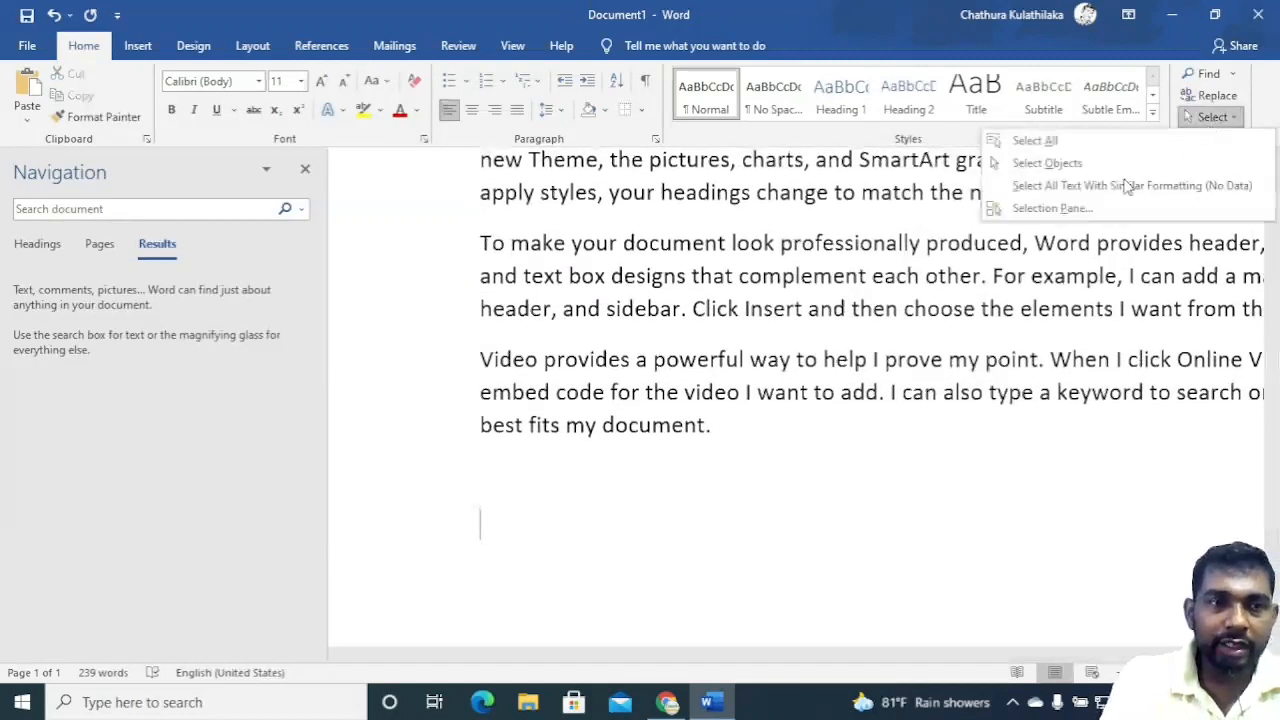
left_click(1049, 163)
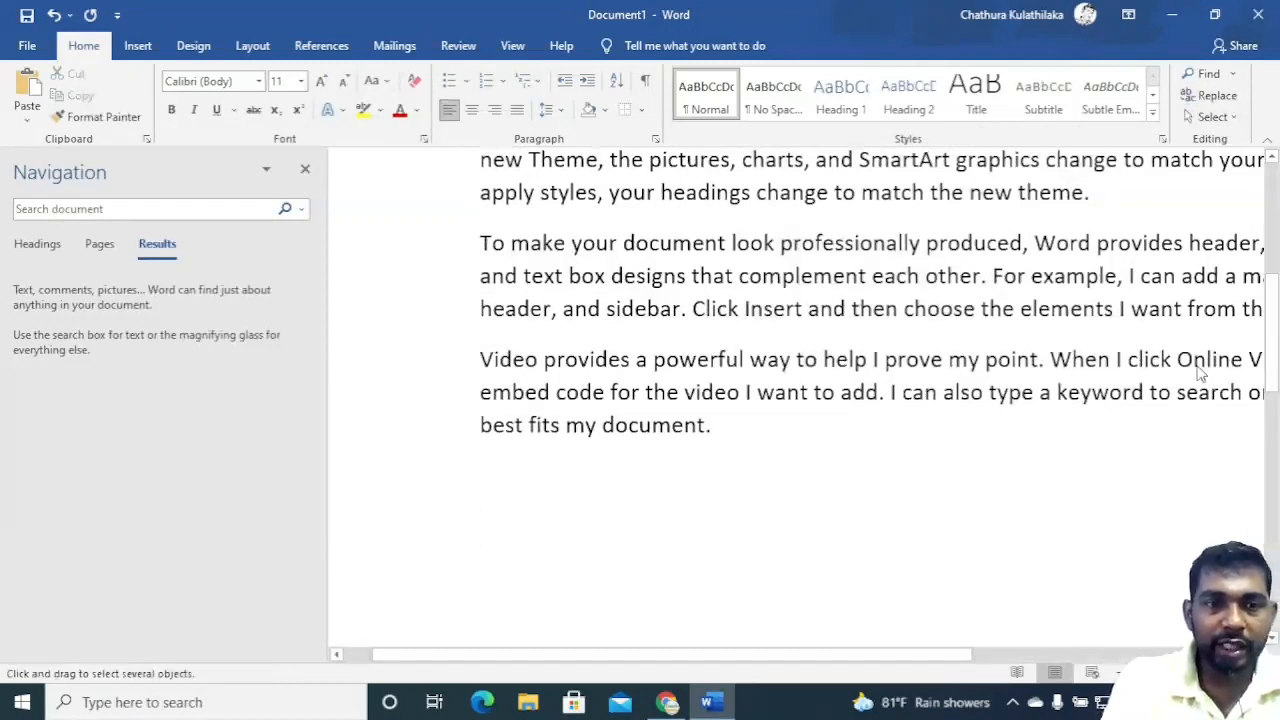
left_click(1207, 117)
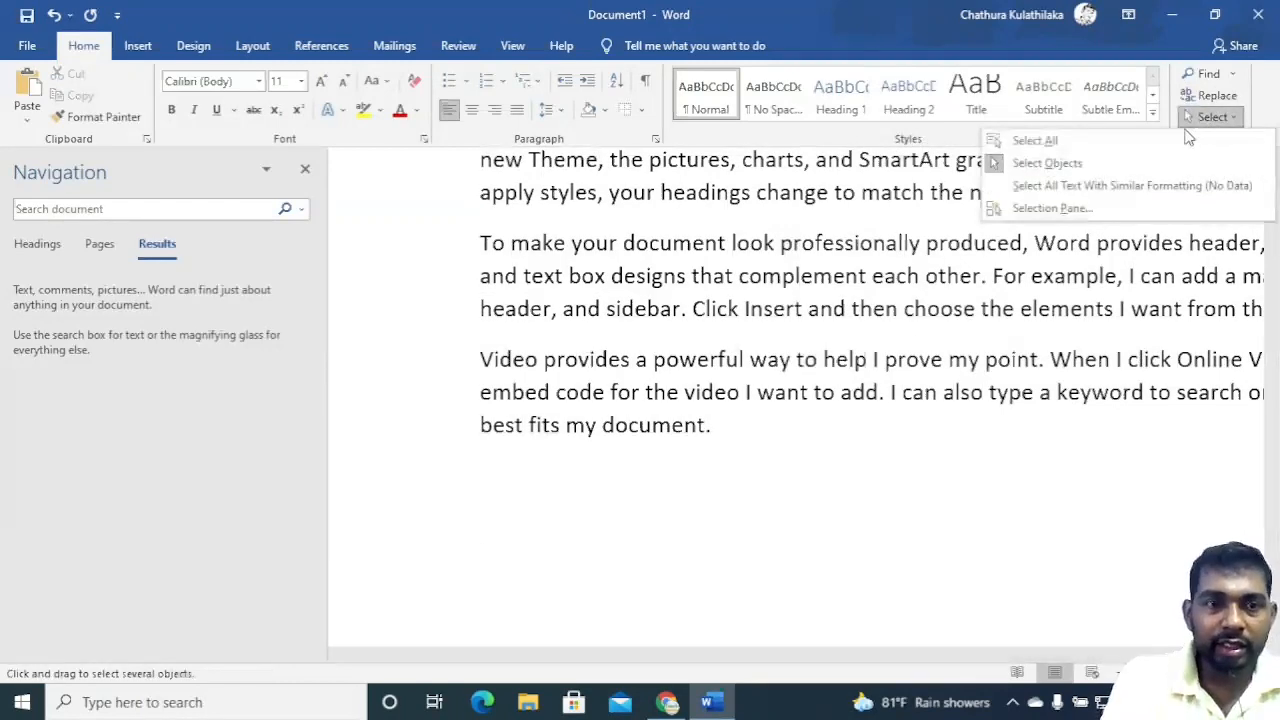
left_click(1035, 140)
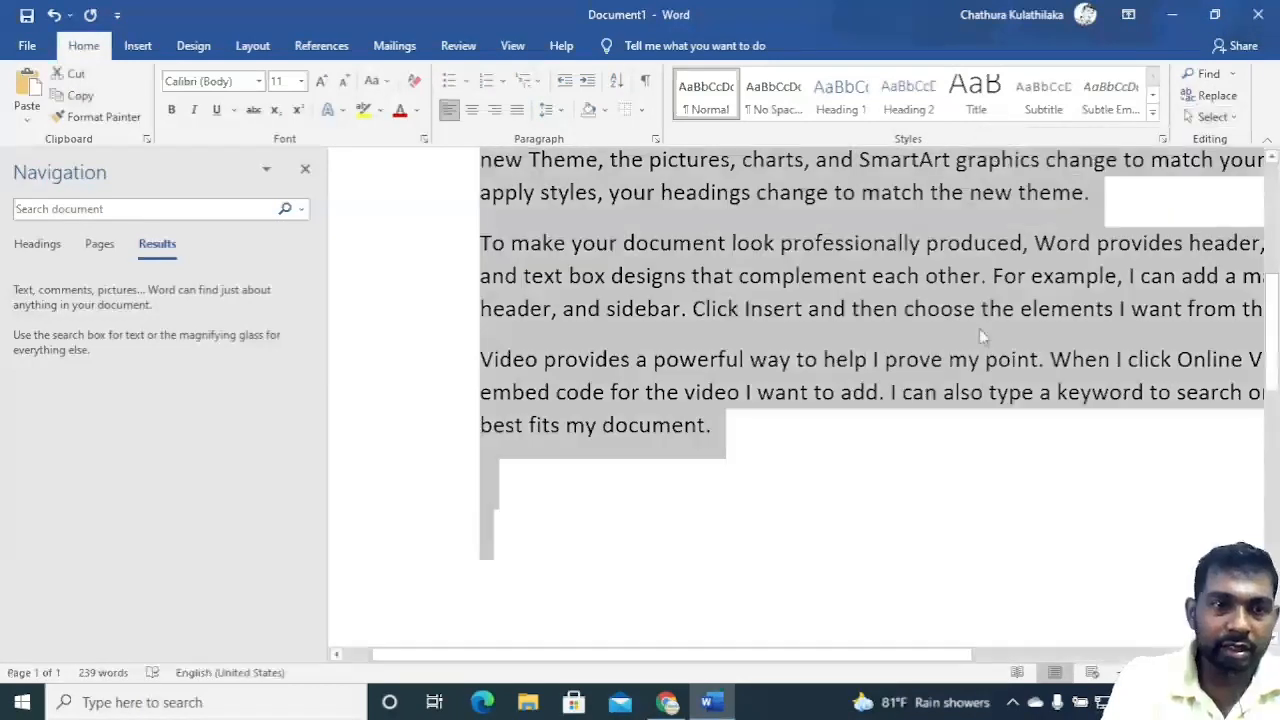
left_click(893, 392)
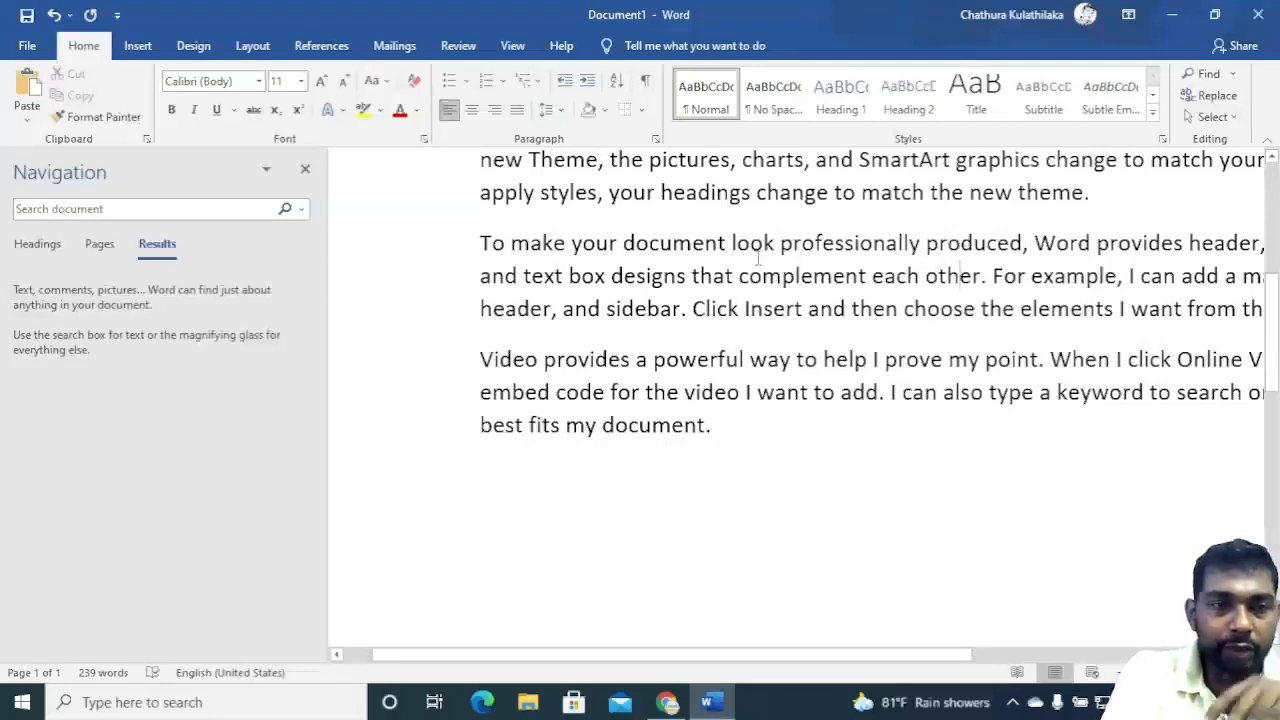
Close the Navigation pane at the top of the document.
scroll(760, 255, "up", 5)
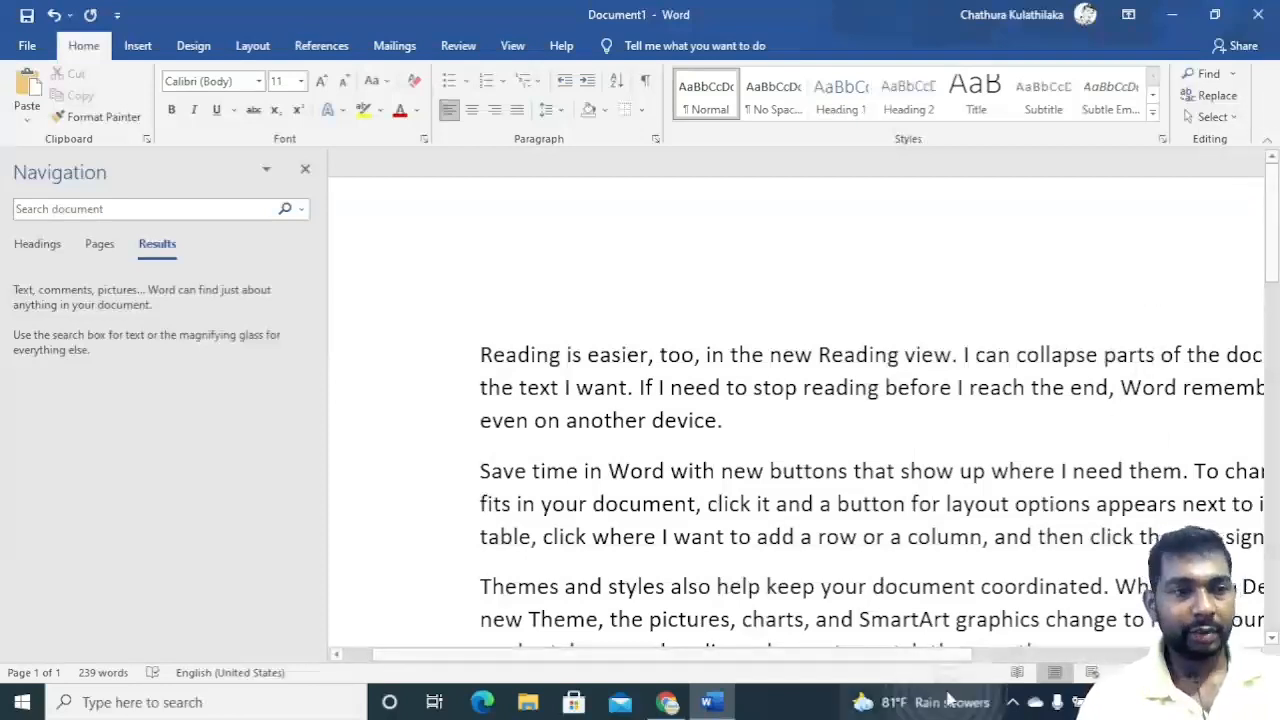
left_click(304, 170)
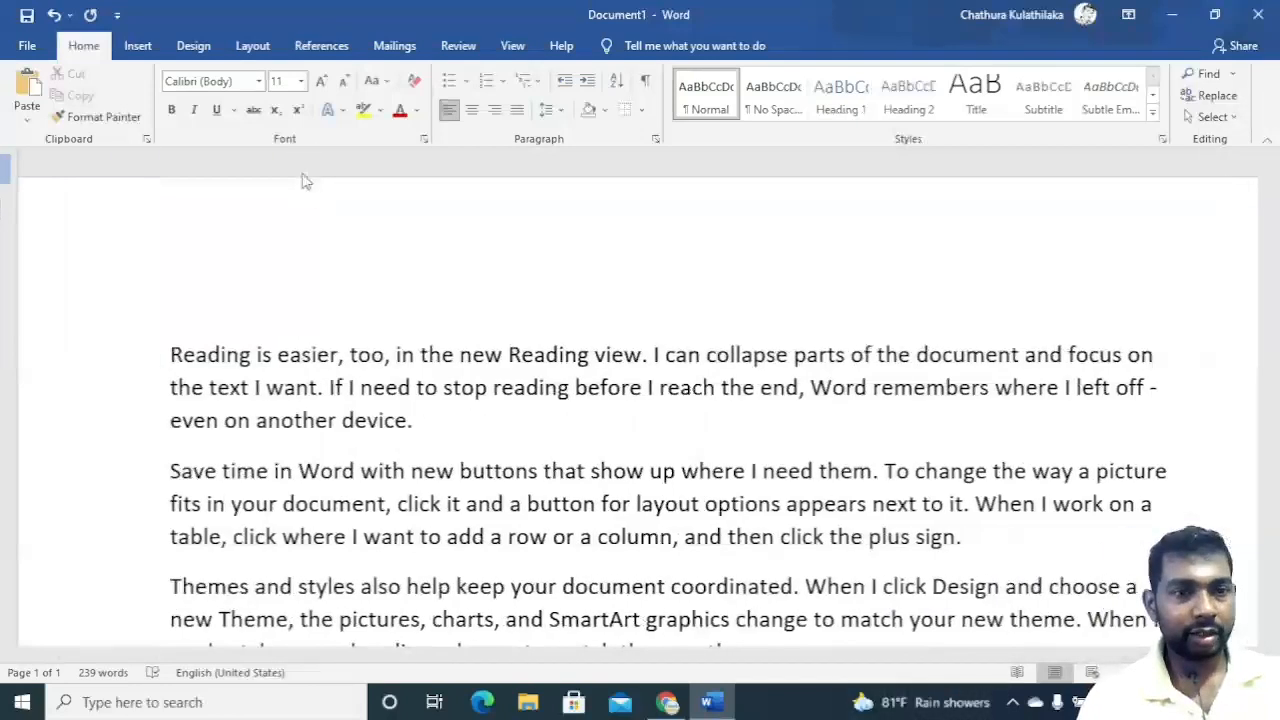